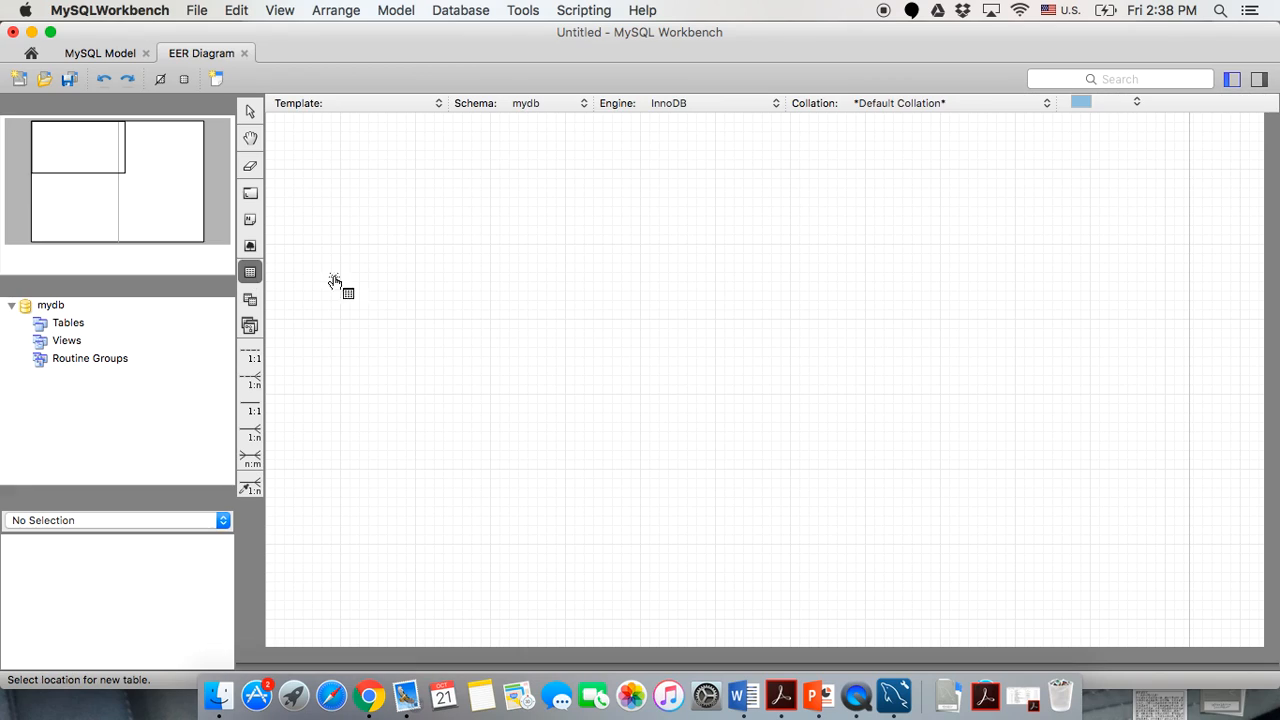
# Place a new table on the diagram and name it parent.
pyautogui.click(430, 200)
pyautogui.doubleClick(430, 204)
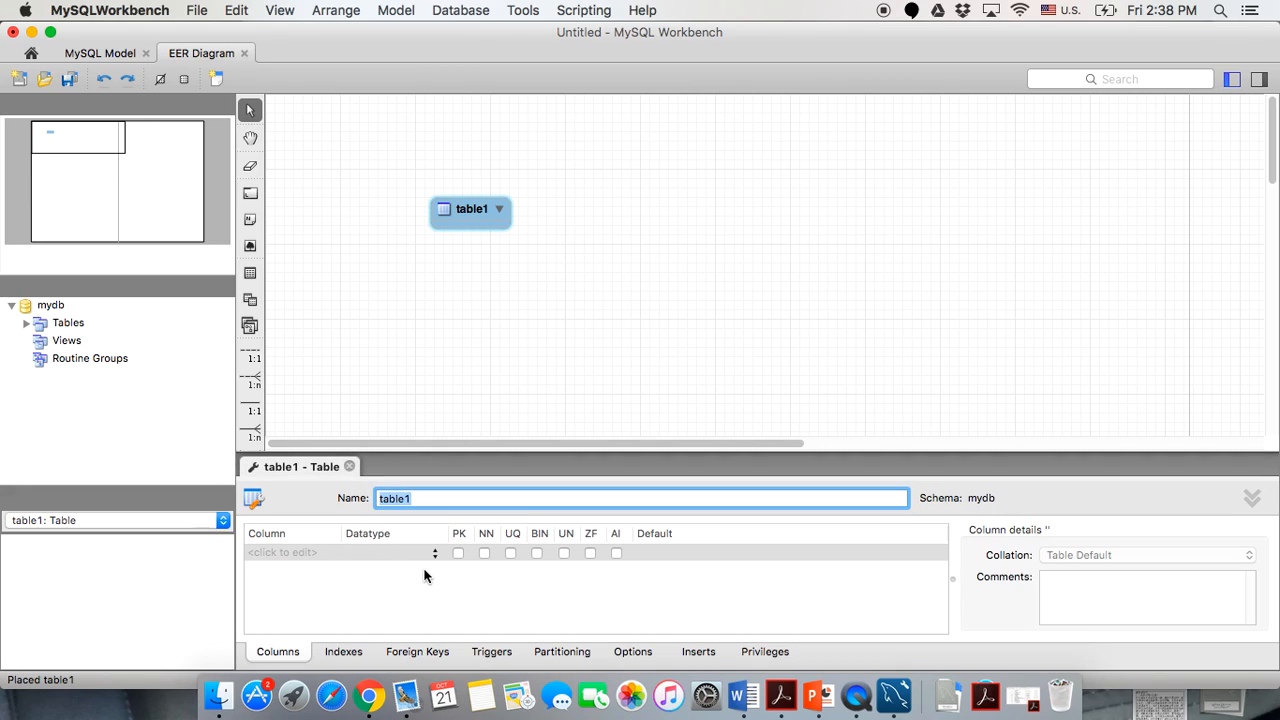
pyautogui.write('parent')
pyautogui.click(288, 553)
# Add a parent_id column to parent and make it the primary key.
pyautogui.click(263, 555)
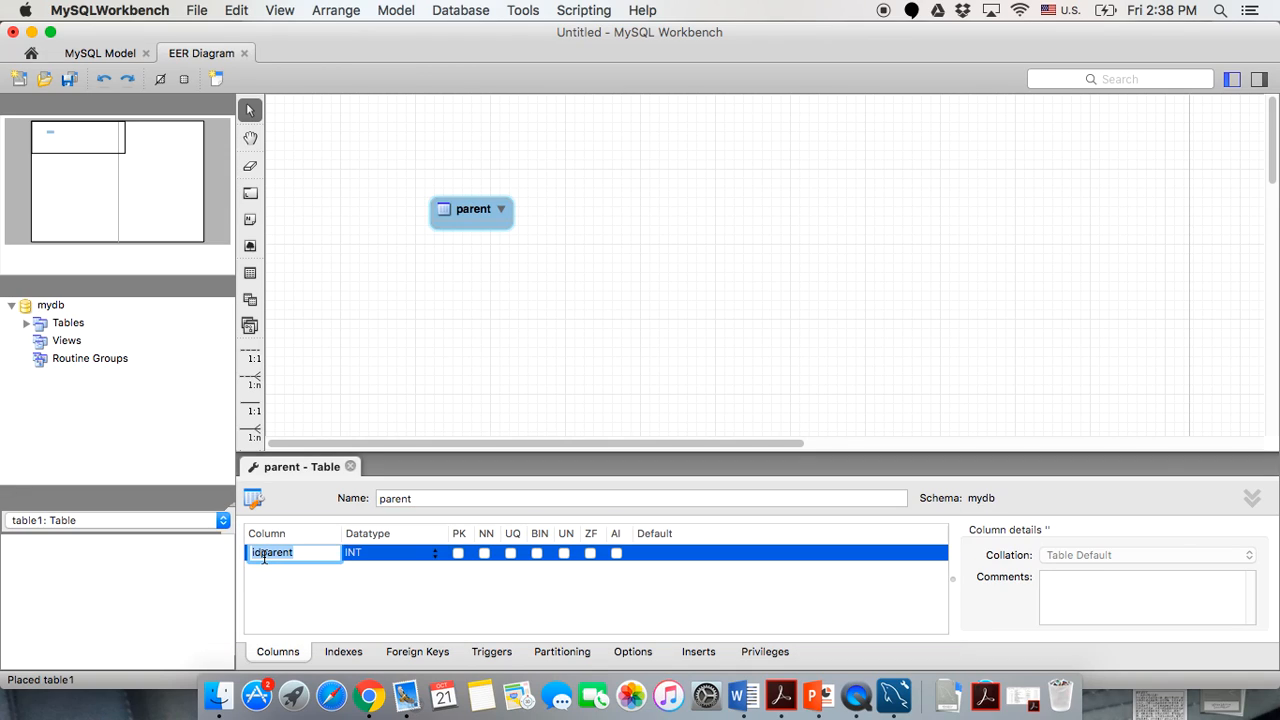
pyautogui.write('parent_id')
pyautogui.press('Return')
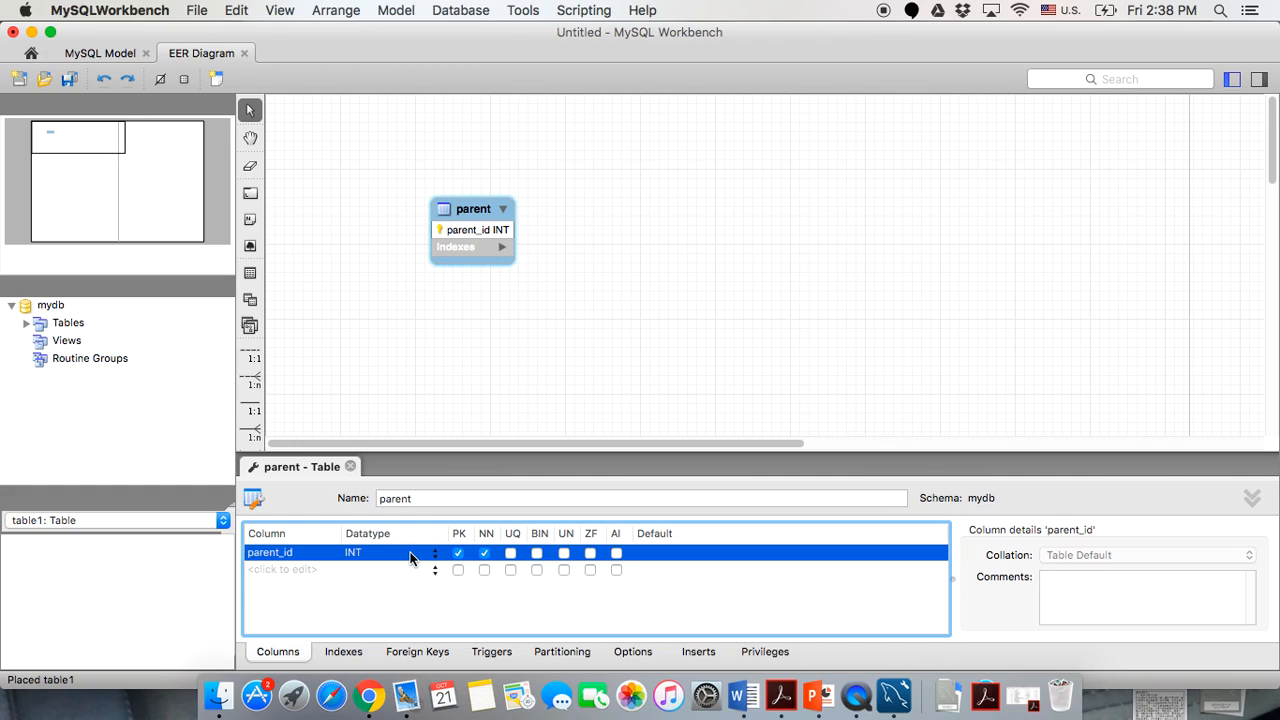
pyautogui.click(467, 553)
# Make parent_id auto-increment and add a not-null parent_lname column.
pyautogui.click(616, 554)
pyautogui.doubleClick(258, 570)
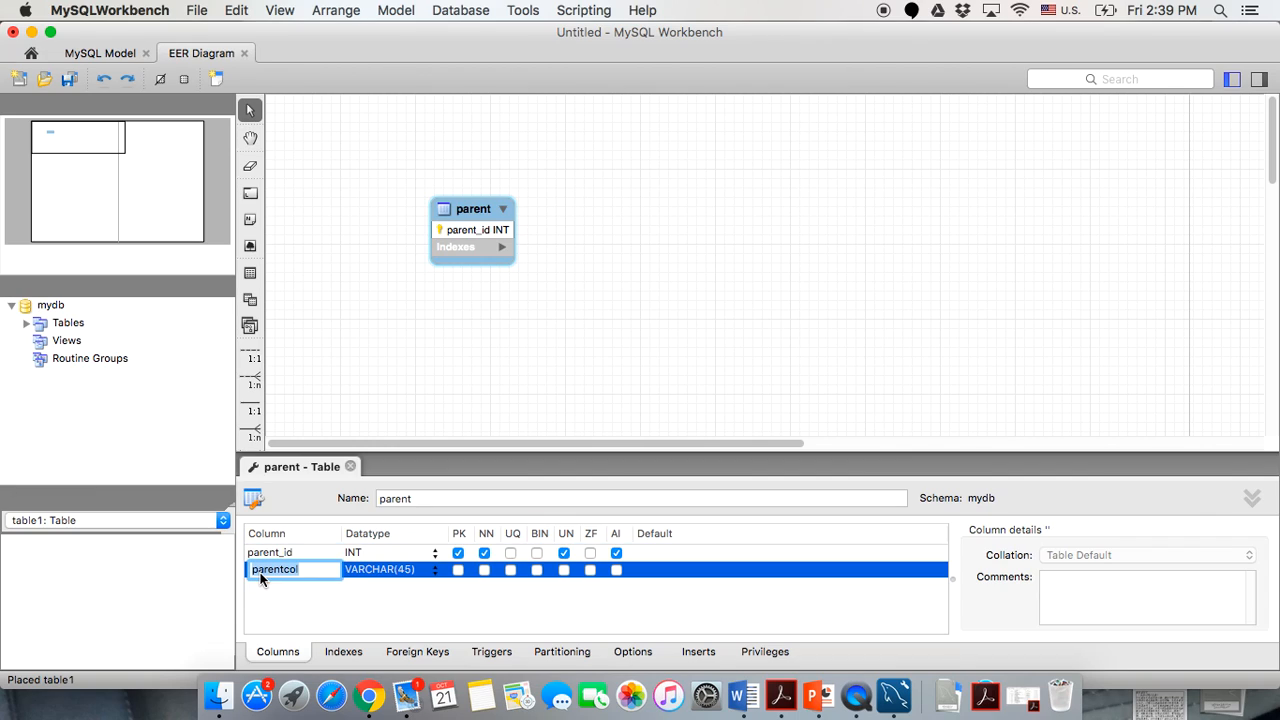
pyautogui.write('parent_lname')
pyautogui.click(403, 587)
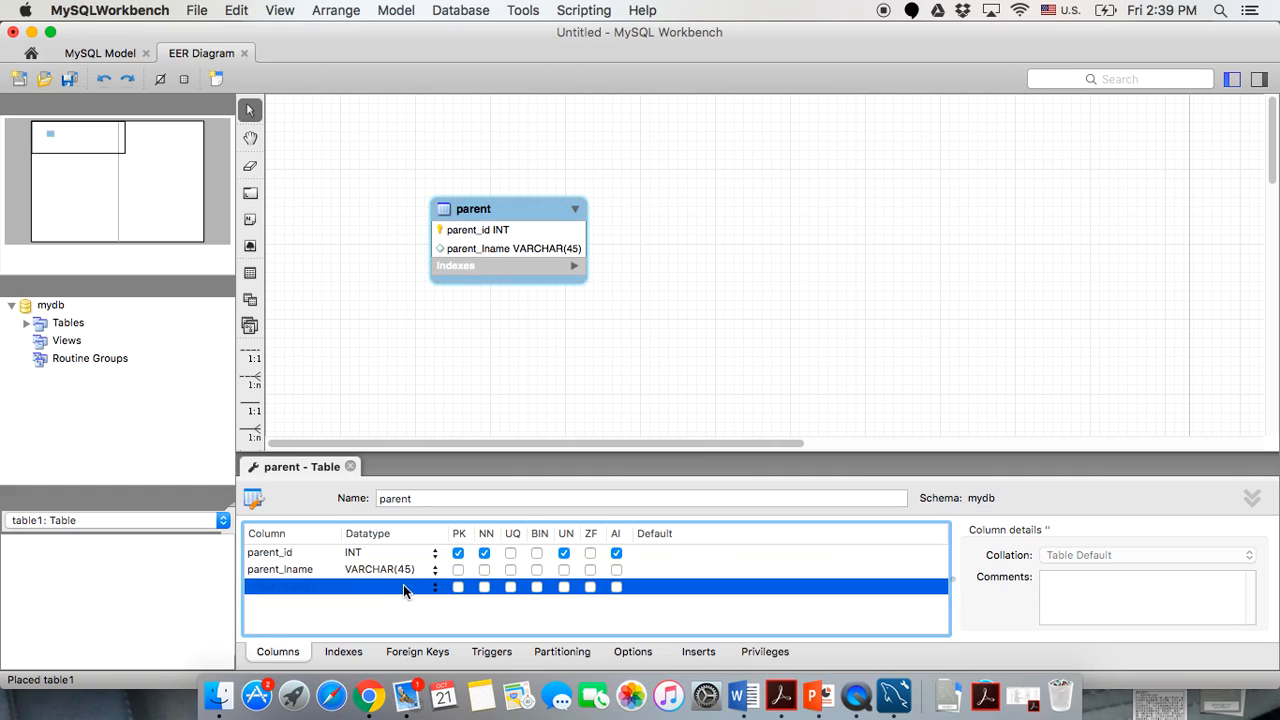
pyautogui.click(485, 570)
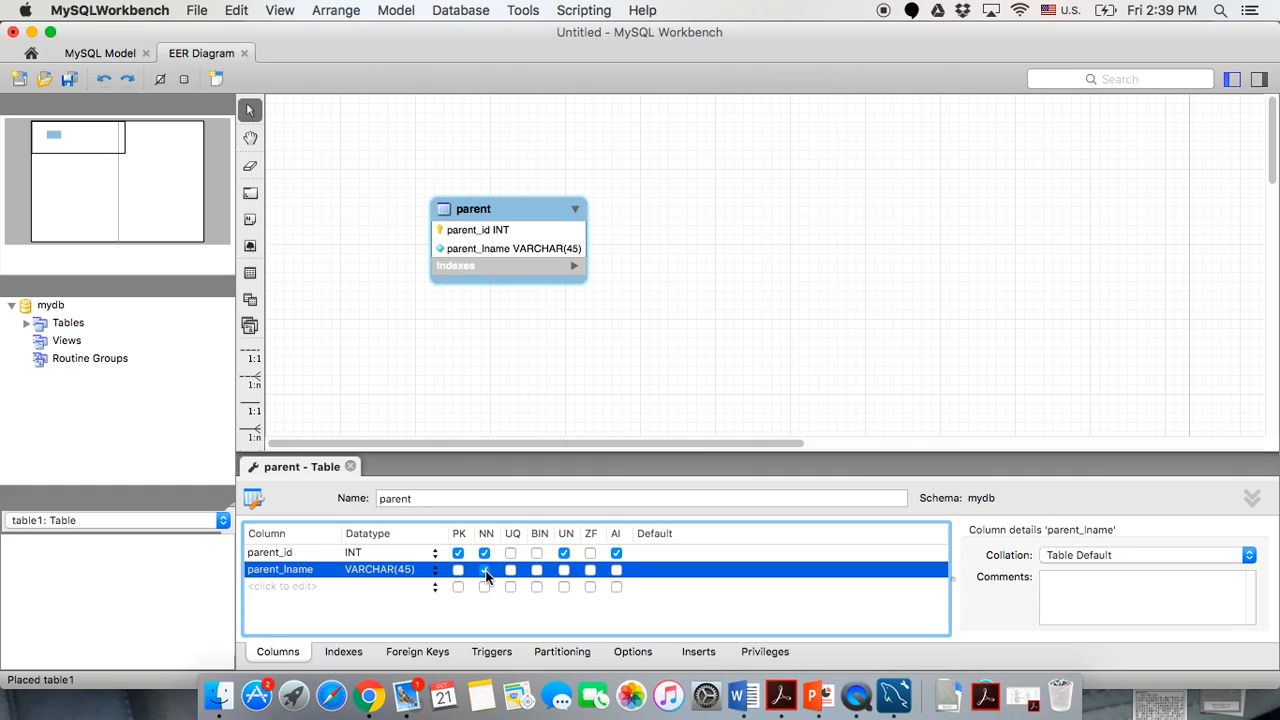
# Add not-null parent_fname and parent_street columns to parent.
pyautogui.click(266, 590)
pyautogui.write('parent')
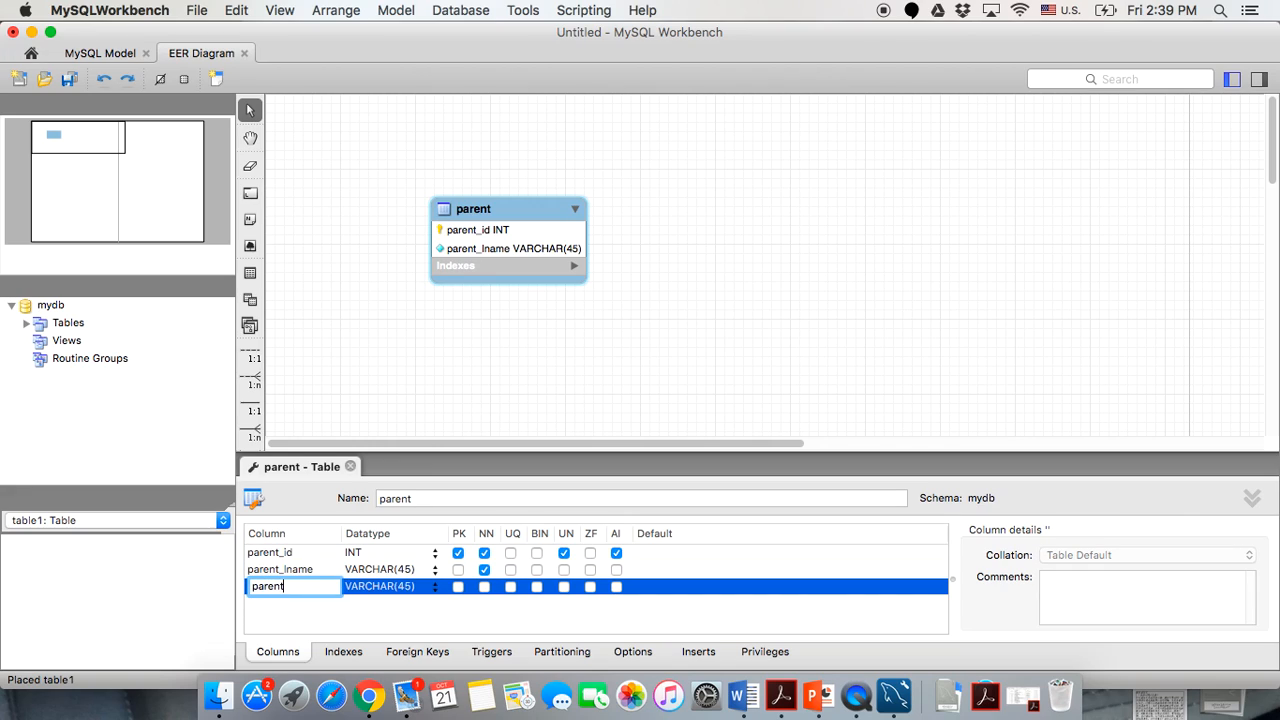
pyautogui.write('_fname')
pyautogui.press('Return')
pyautogui.click(485, 587)
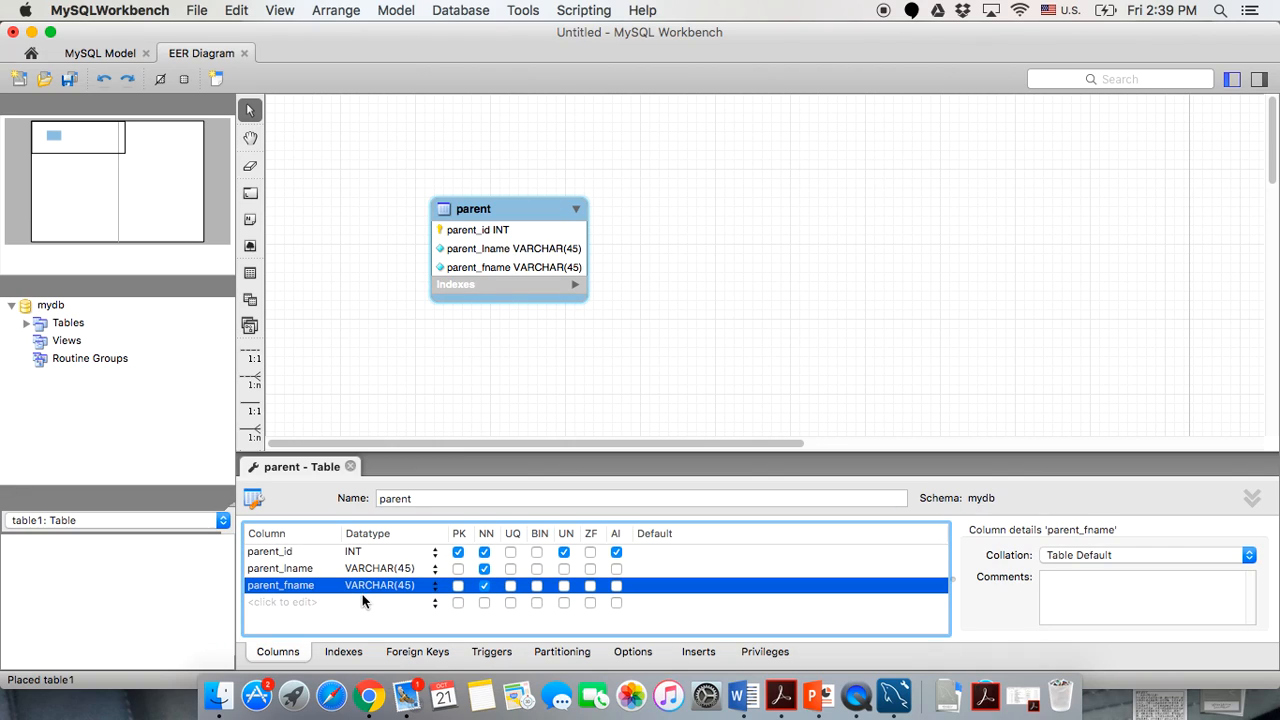
pyautogui.click(265, 603)
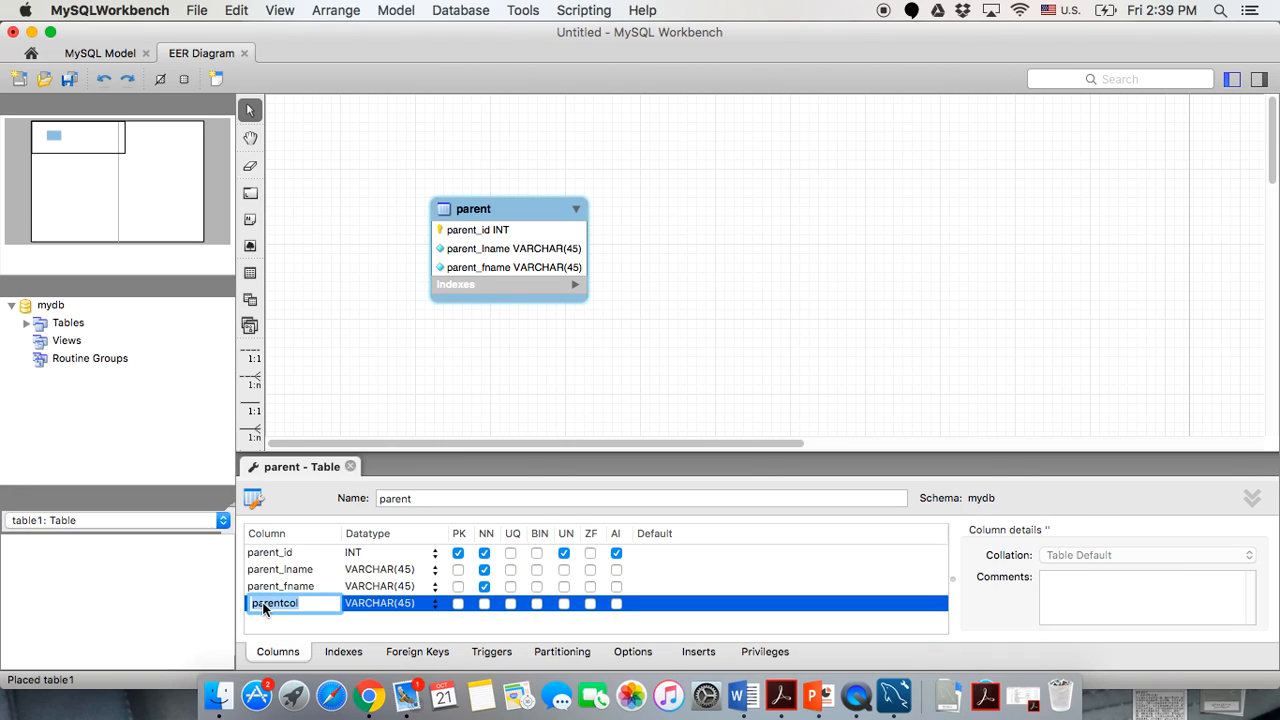
pyautogui.write('parent_street')
pyautogui.click(484, 603)
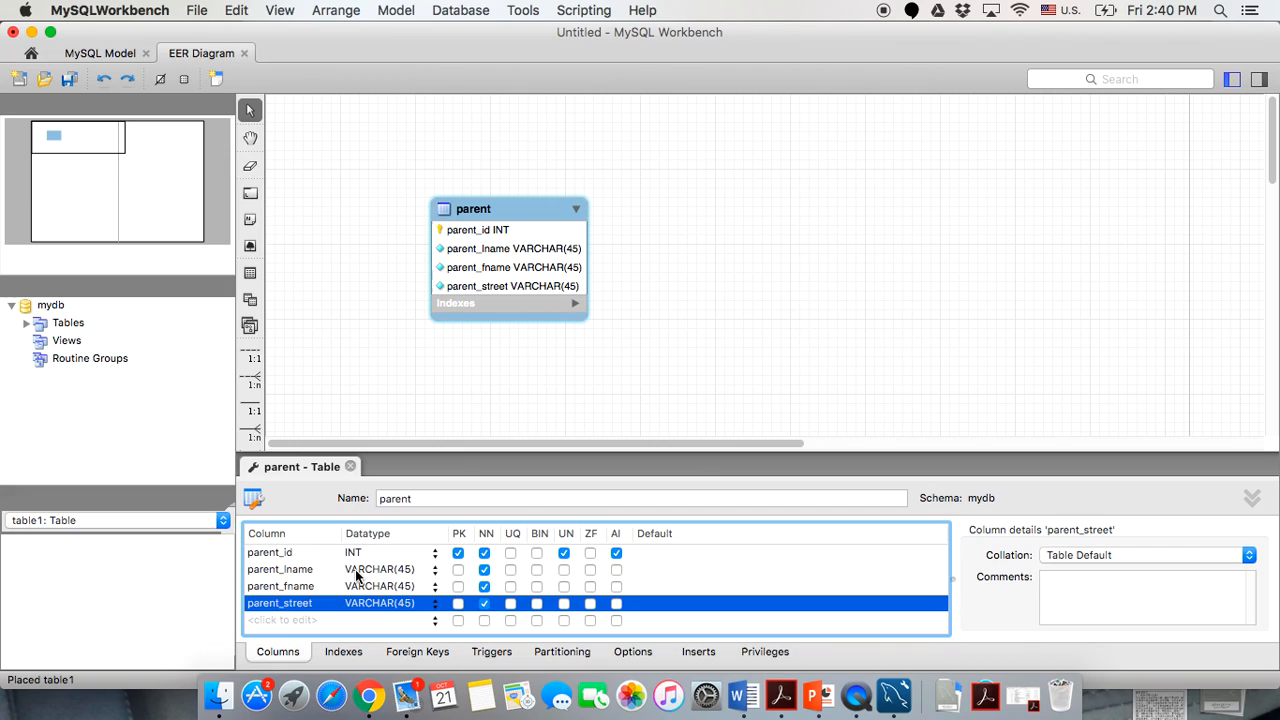
# Add a not-null parent_city column with datatype VARCHAR(30).
pyautogui.click(273, 619)
pyautogui.write('par')
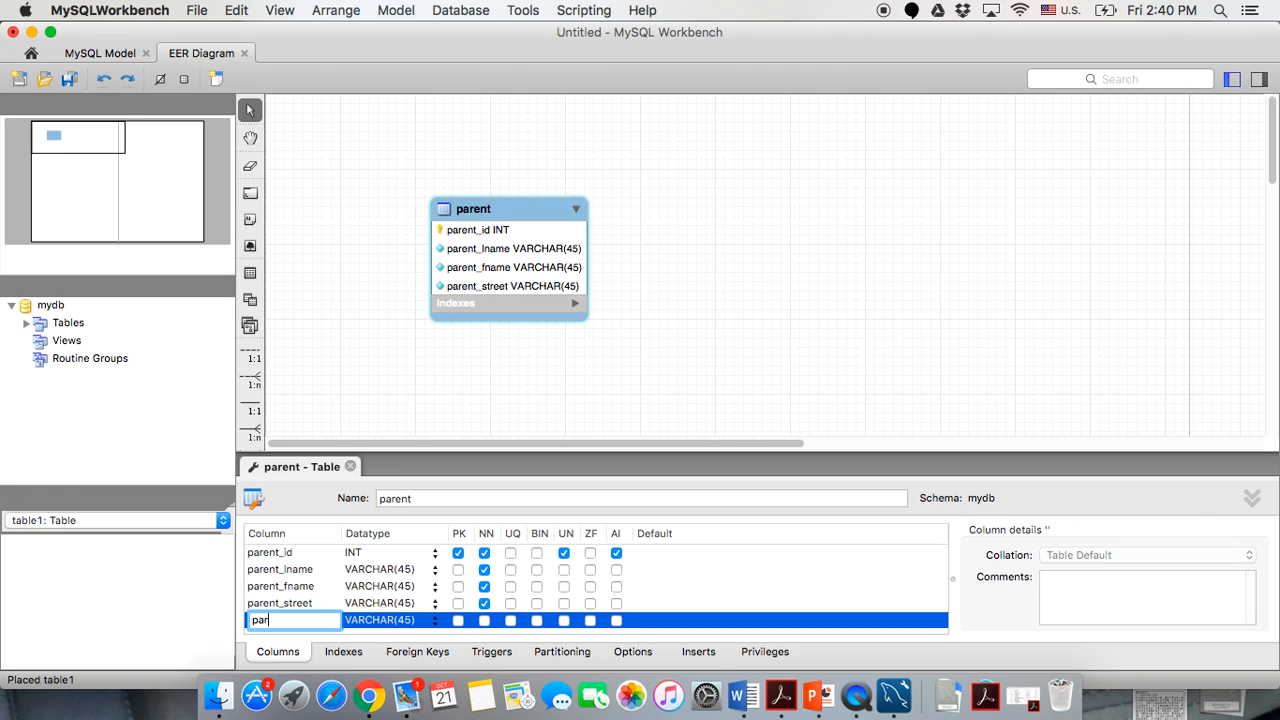
pyautogui.write('ent_city')
pyautogui.doubleClick(410, 622)
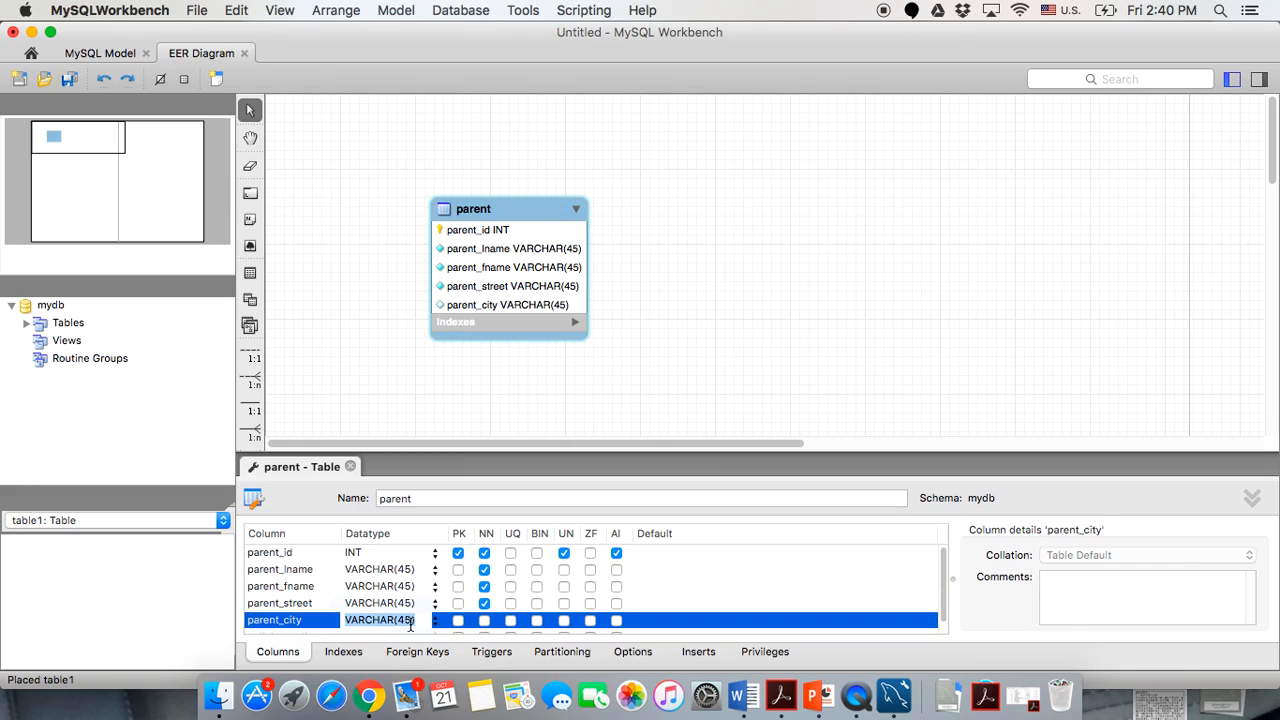
pyautogui.click(410, 621)
pyautogui.press('BackSpace')
pyautogui.press('BackSpace')
pyautogui.write('30')
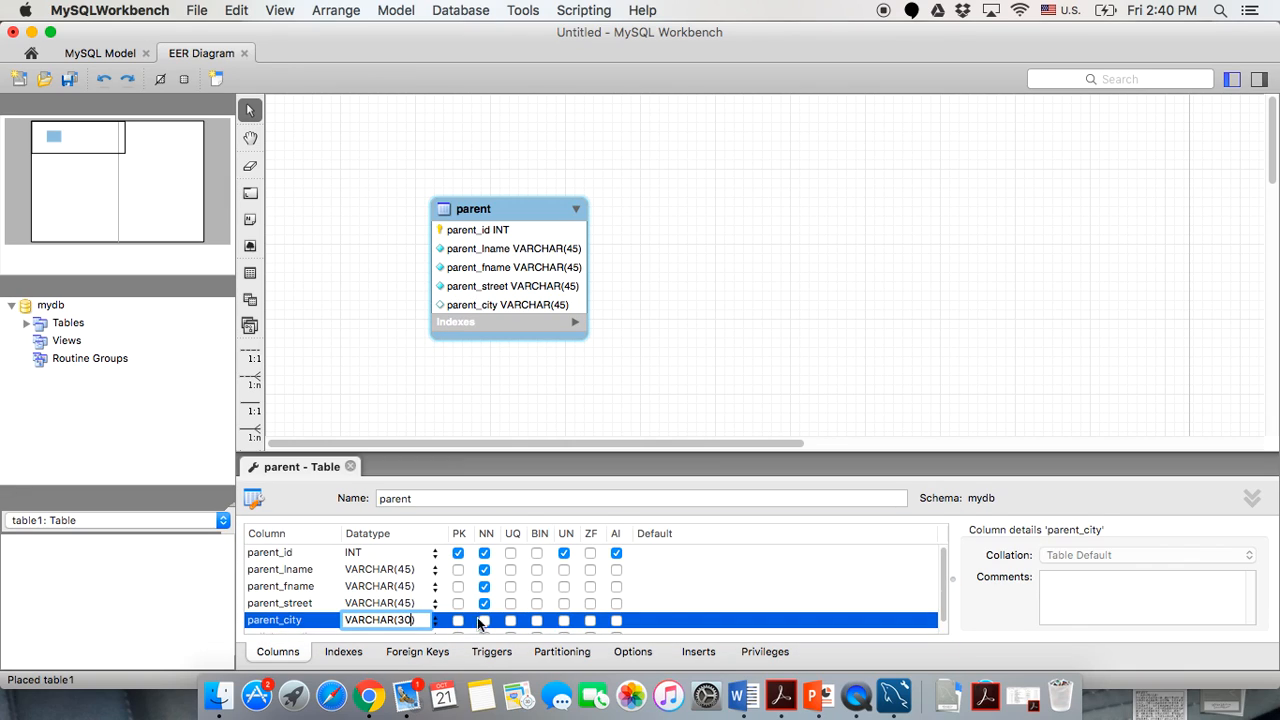
pyautogui.click(480, 621)
pyautogui.scroll(-1, 383, 597)
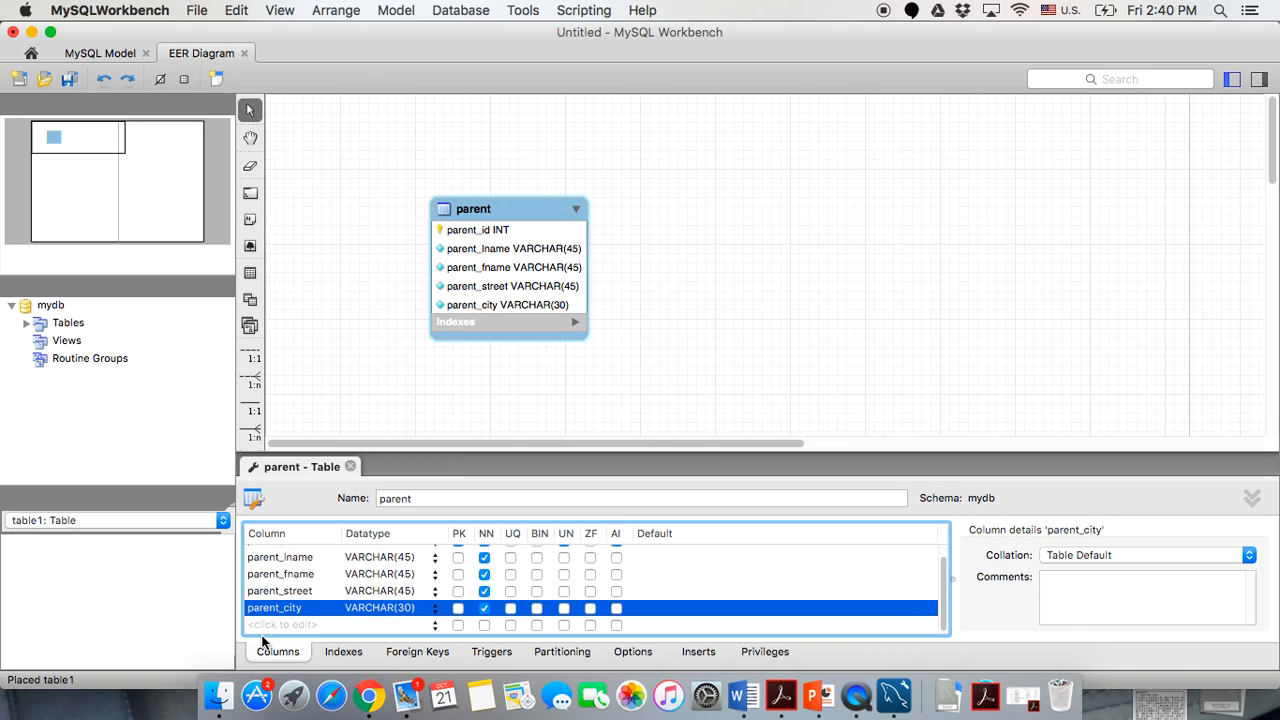
pyautogui.click(262, 627)
# Add a not-null parent_state column with datatype CHAR(2).
pyautogui.click(262, 627)
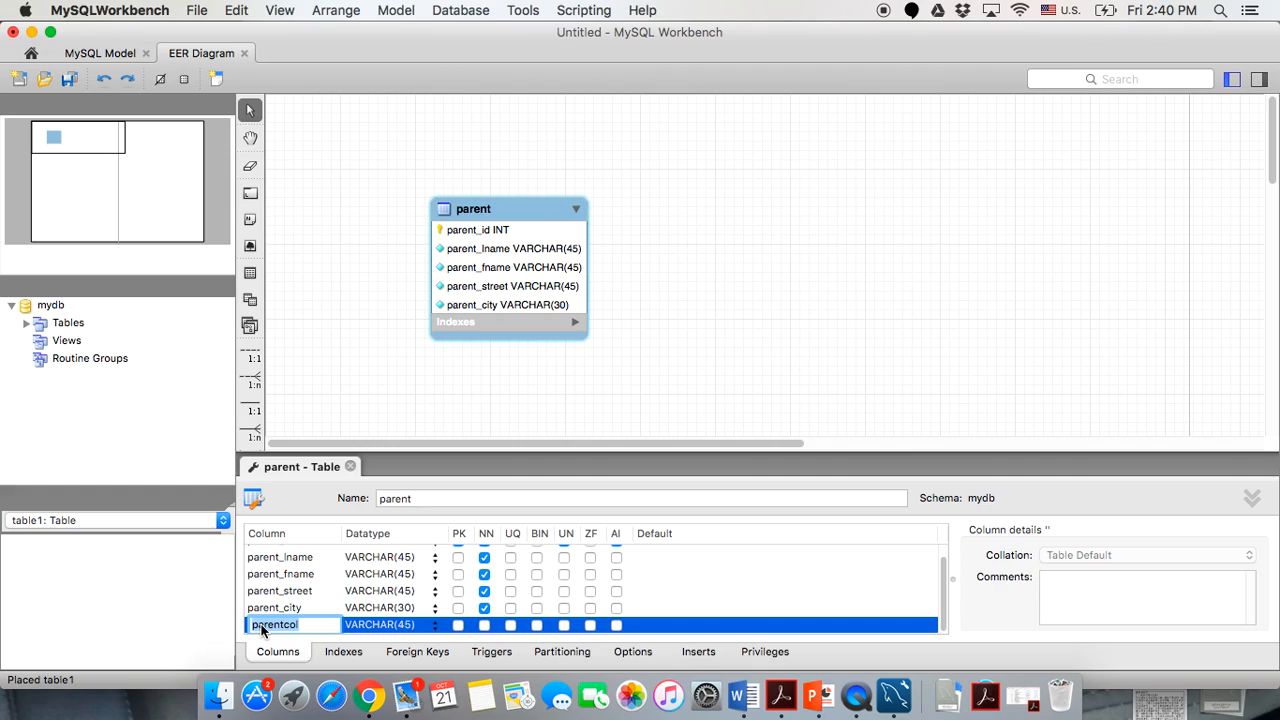
pyautogui.write('parent_state')
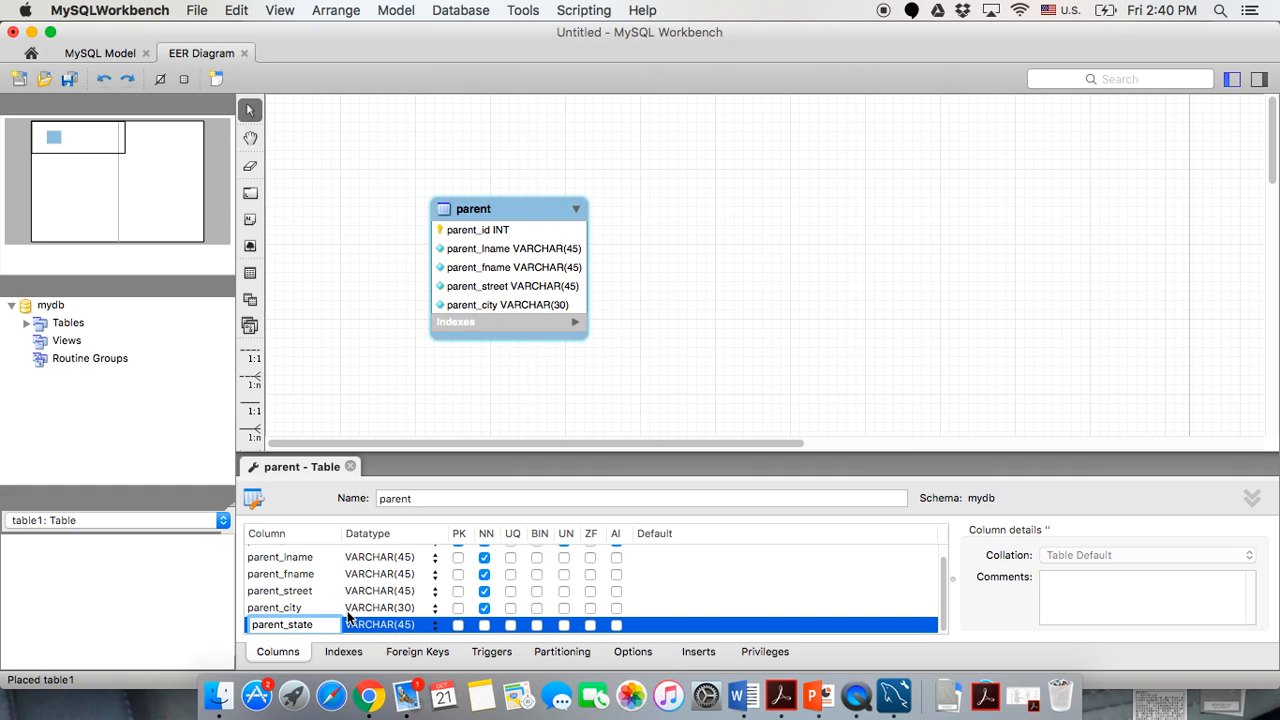
pyautogui.click(362, 624)
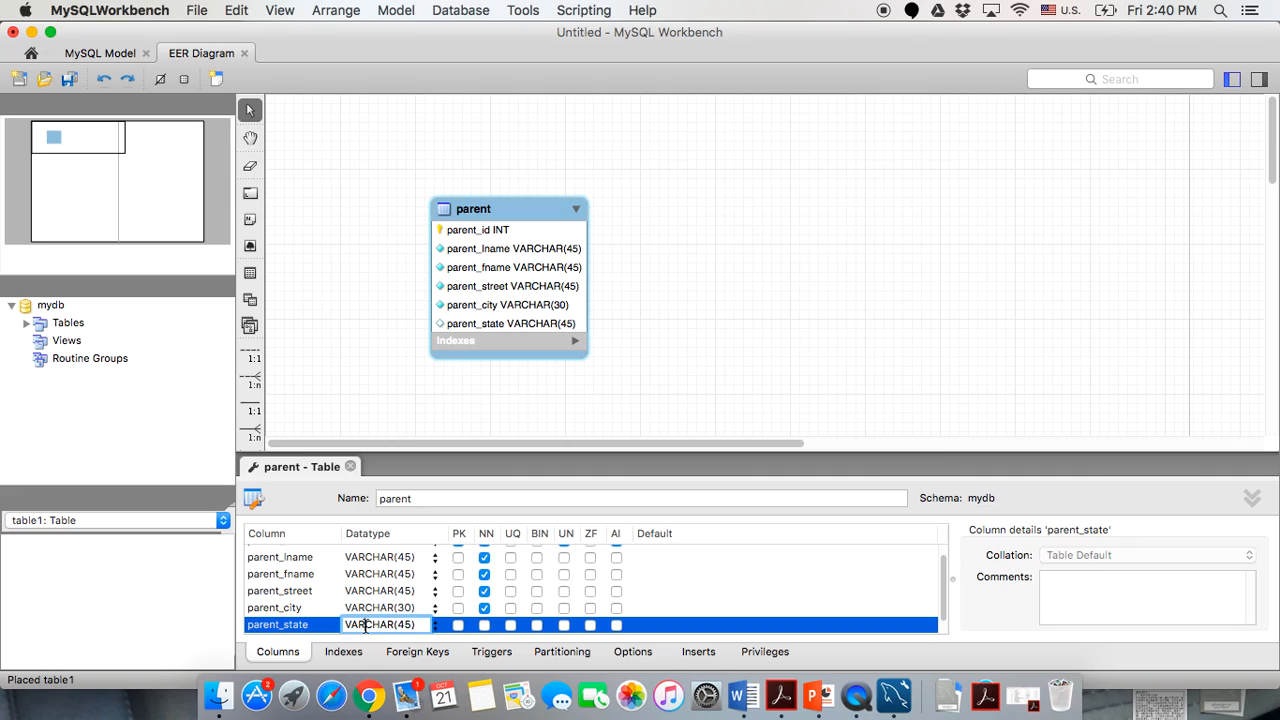
pyautogui.doubleClick(365, 624)
pyautogui.write('CHAR')
pyautogui.press('BackSpace')
pyautogui.press('BackSpace')
pyautogui.write('2')
pyautogui.click(302, 629)
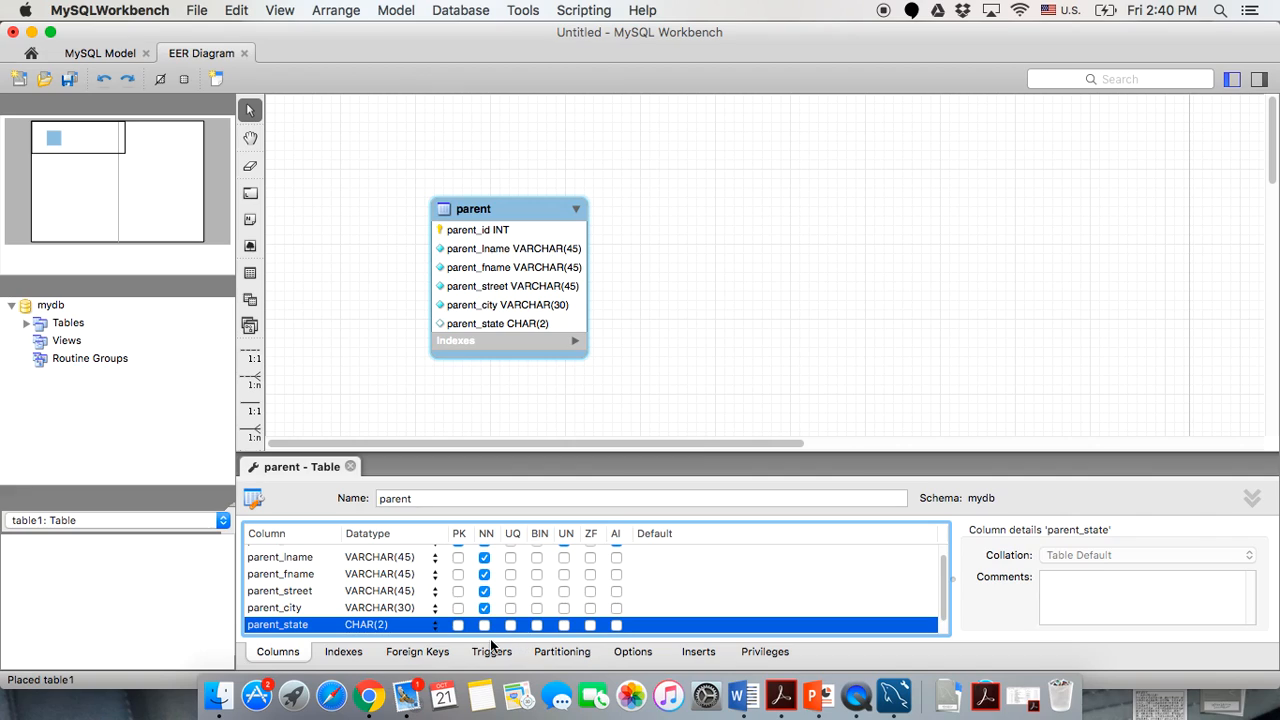
pyautogui.click(486, 626)
pyautogui.scroll(-1, 335, 600)
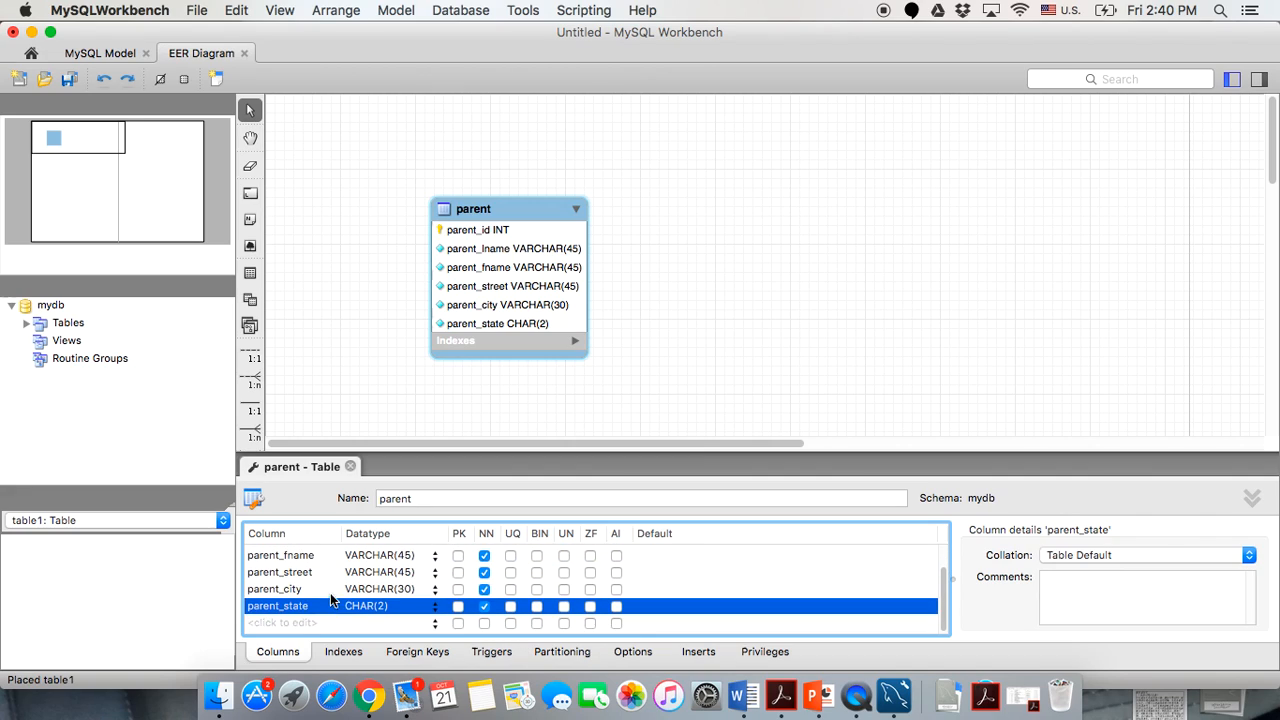
# Add a not-null parent_zip column with datatype INT.
pyautogui.click(264, 624)
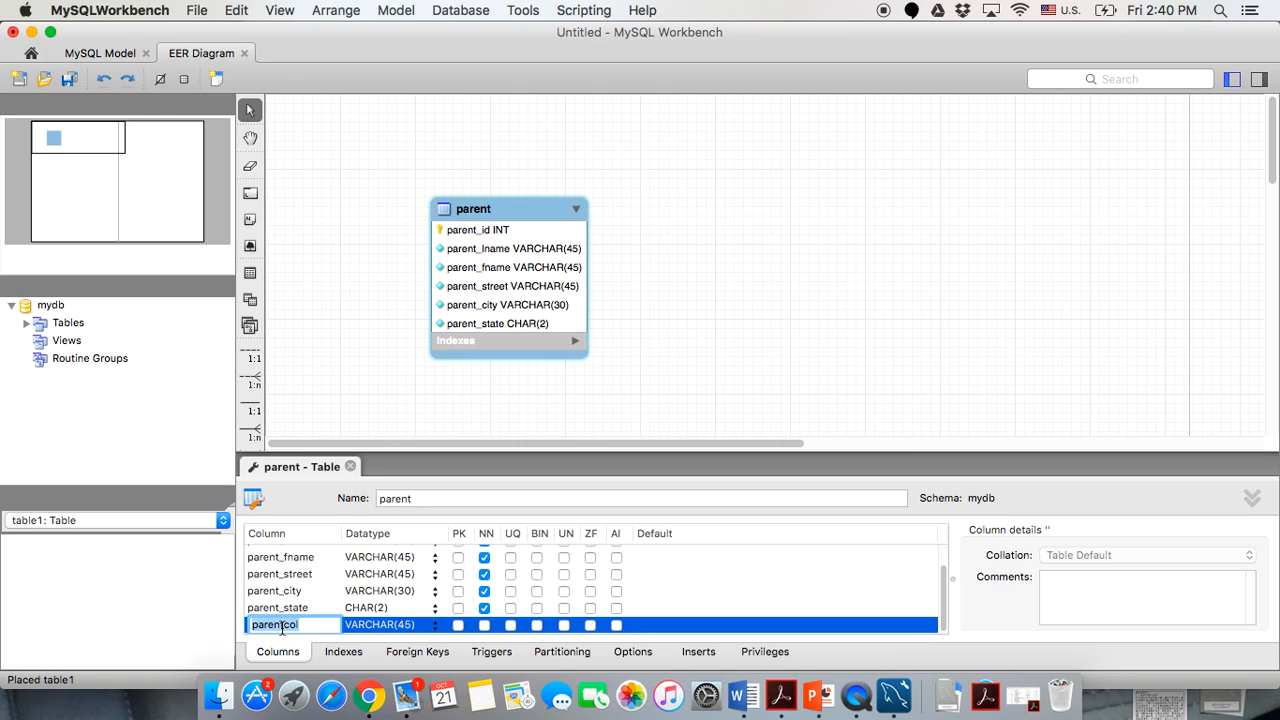
pyautogui.write('parent_zip')
pyautogui.click(398, 627)
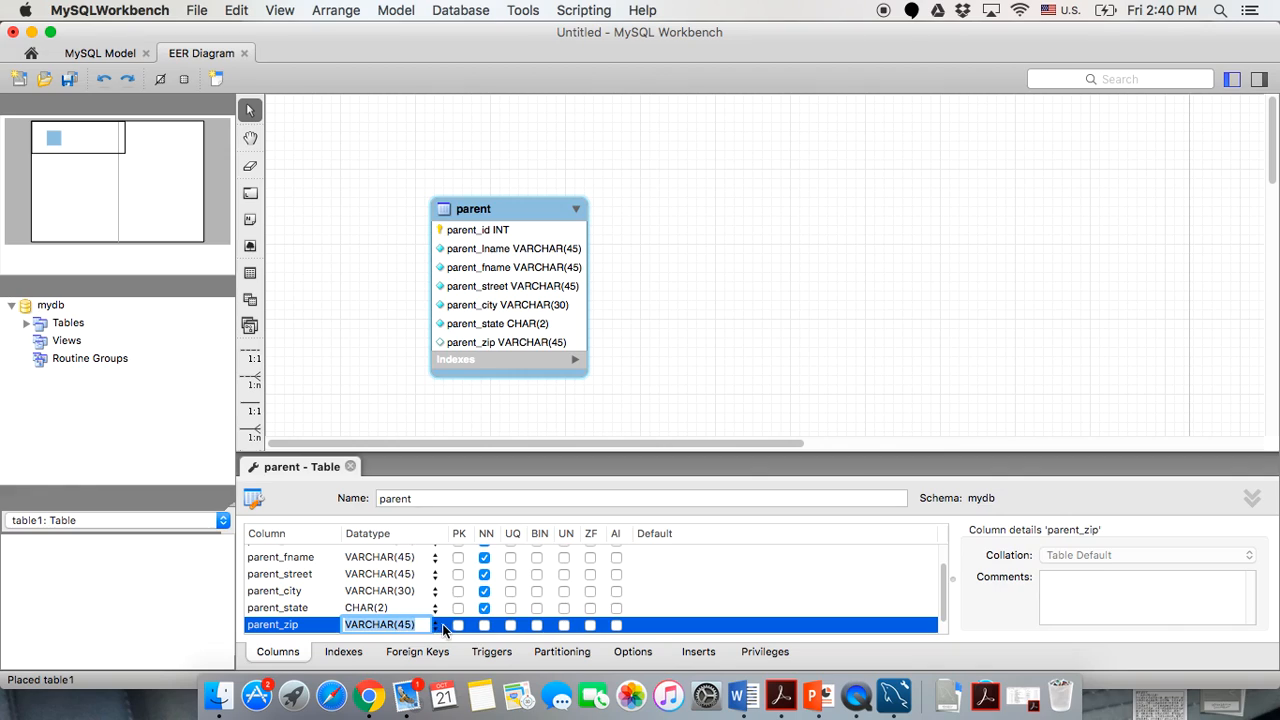
pyautogui.click(436, 625)
pyautogui.click(352, 543)
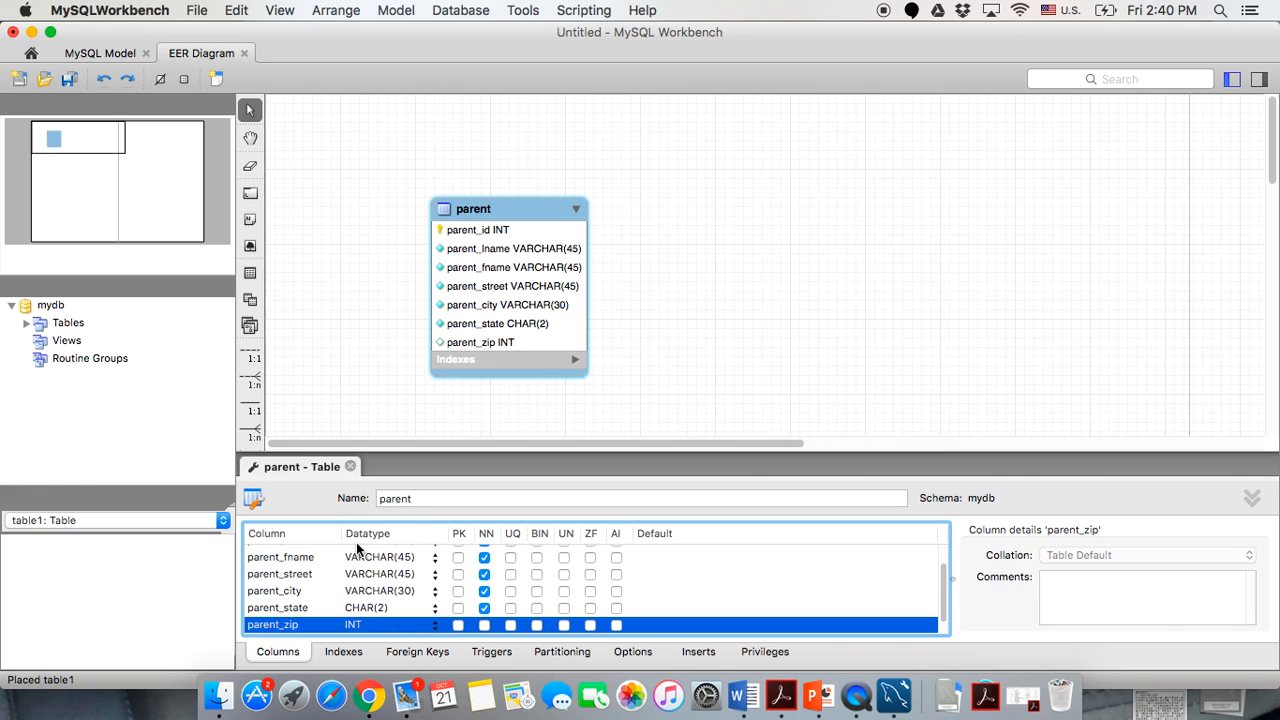
pyautogui.click(480, 626)
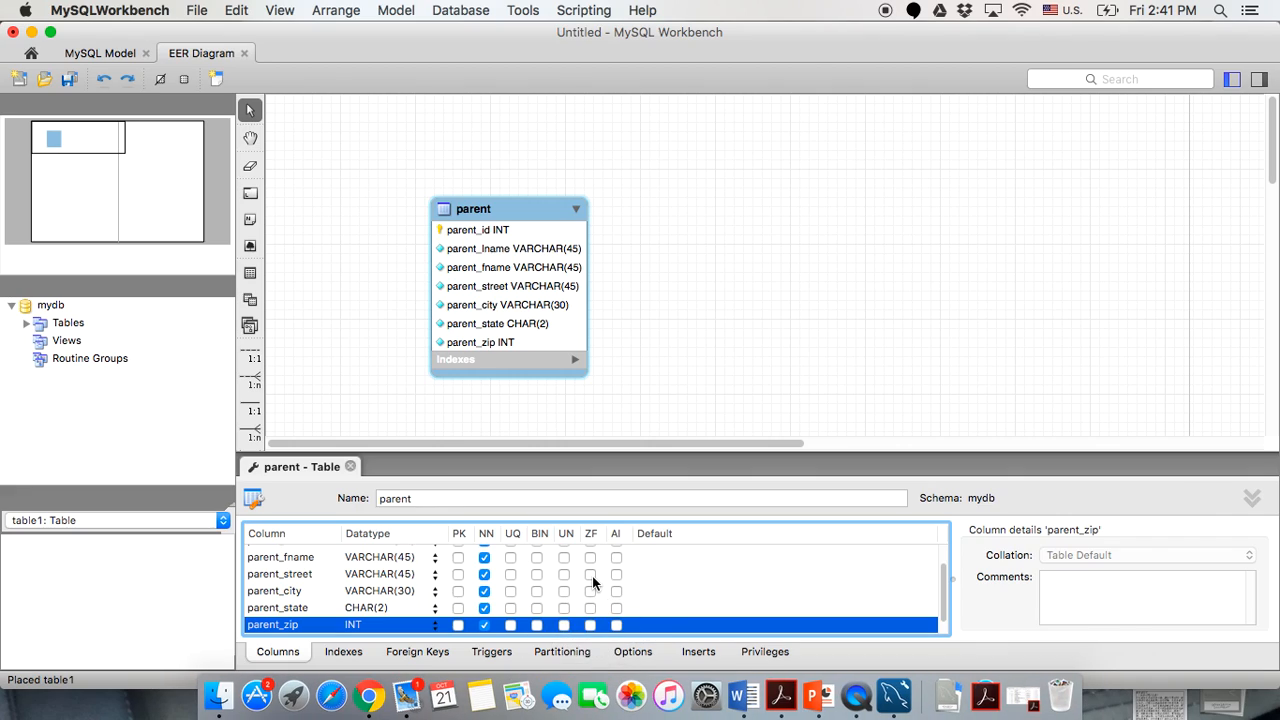
pyautogui.scroll(3, 594, 582)
pyautogui.scroll(-5, 594, 582)
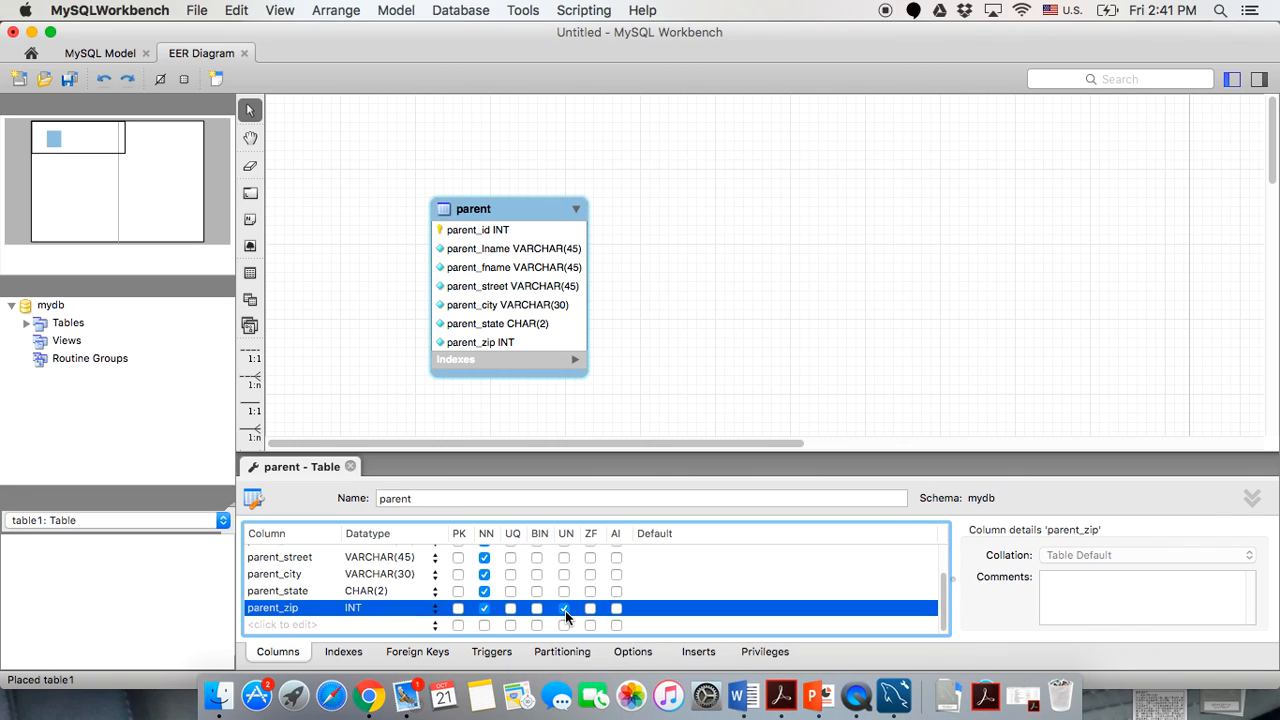
# Make parent_zip unsigned and add parent_phone as a not-null unsigned BIGINT column.
pyautogui.click(564, 608)
pyautogui.click(278, 626)
pyautogui.write('parent')
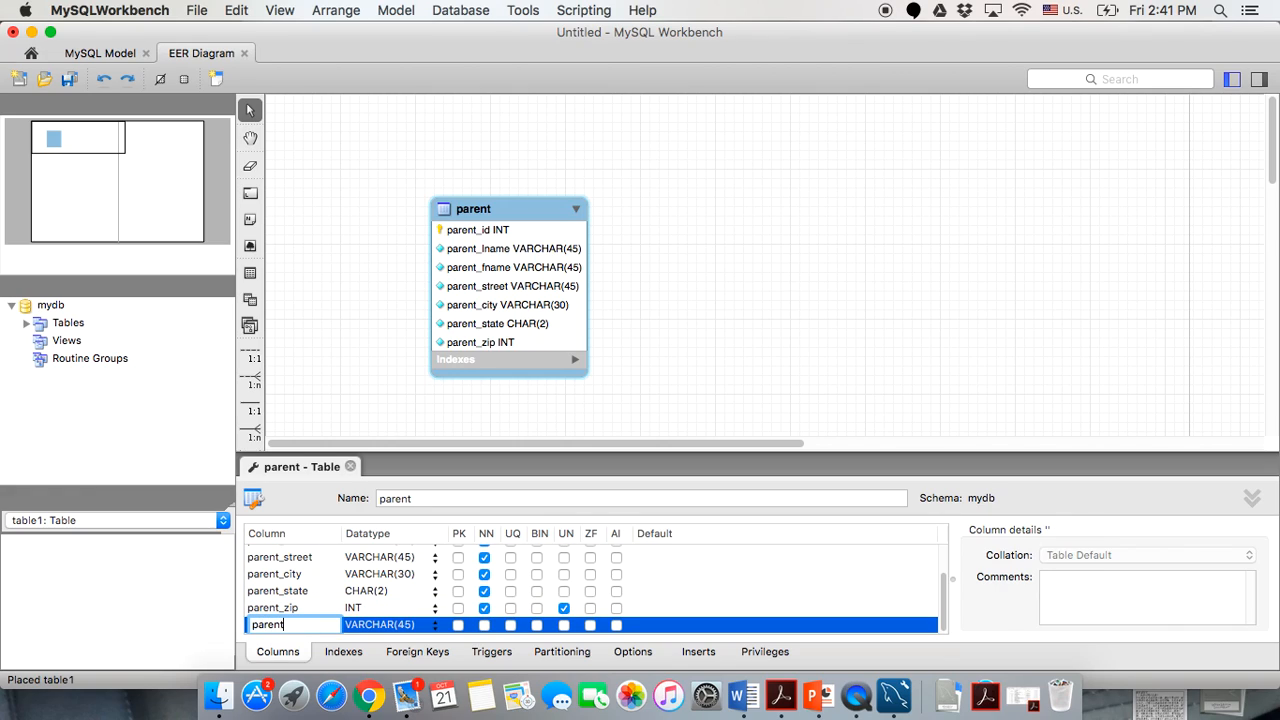
pyautogui.write('_phone')
pyautogui.click(428, 626)
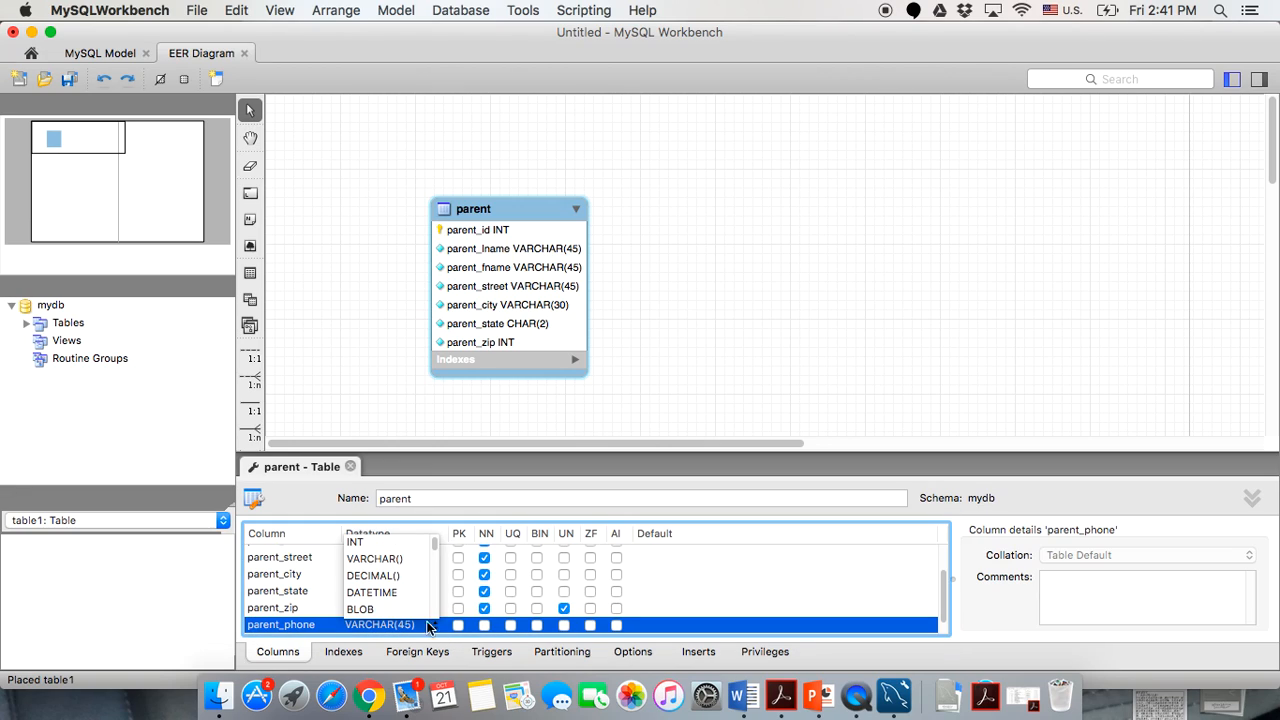
pyautogui.scroll(-5, 412, 585)
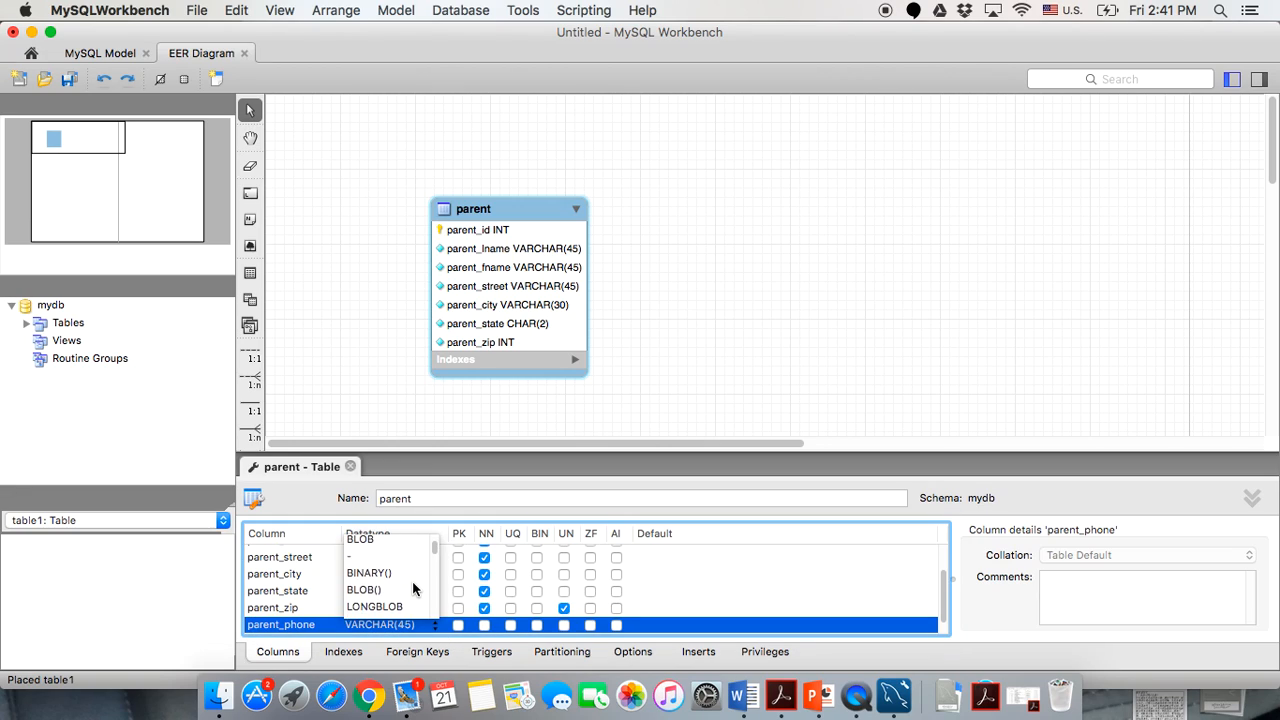
pyautogui.scroll(5, 412, 580)
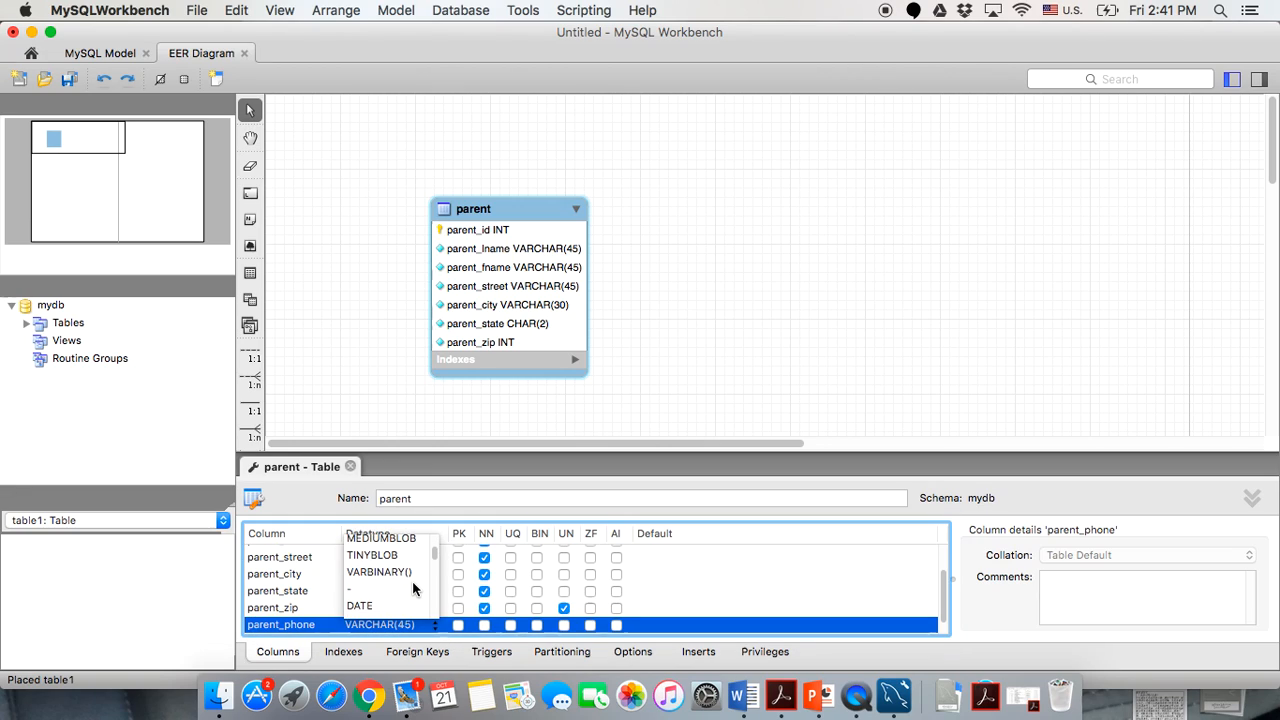
pyautogui.click(377, 625)
pyautogui.write('IG')
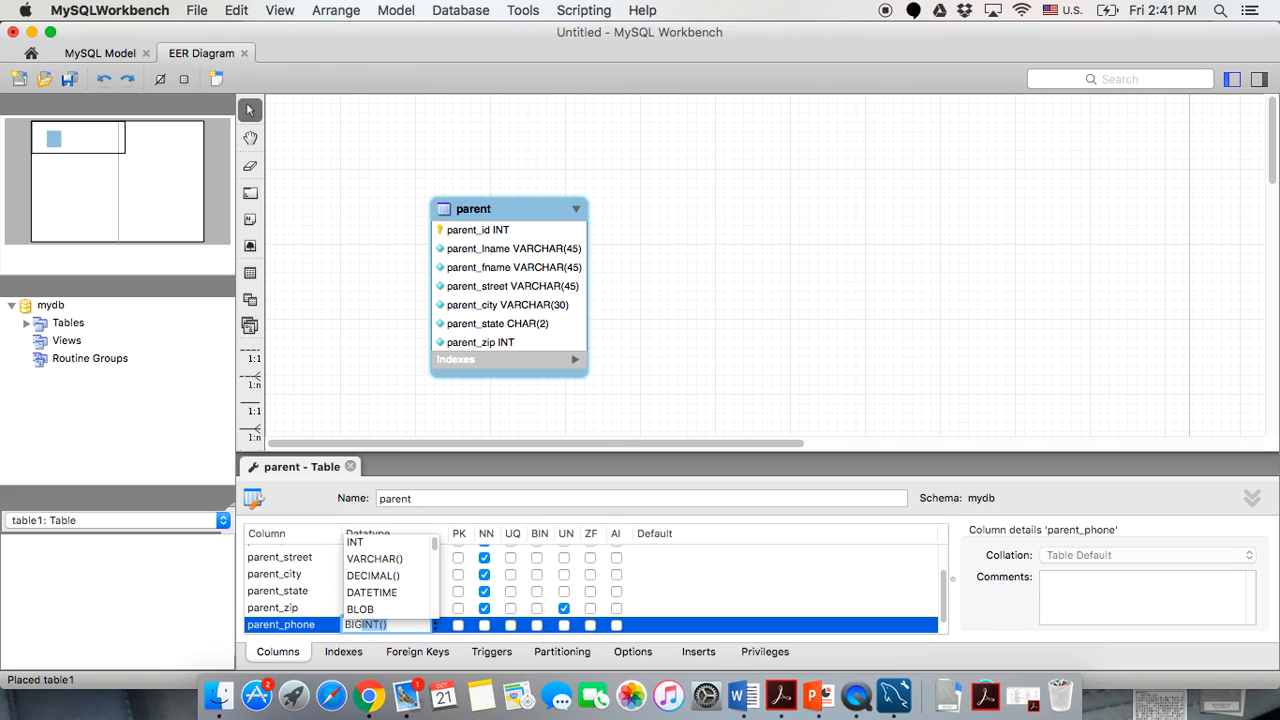
pyautogui.write('INT')
pyautogui.press('Return')
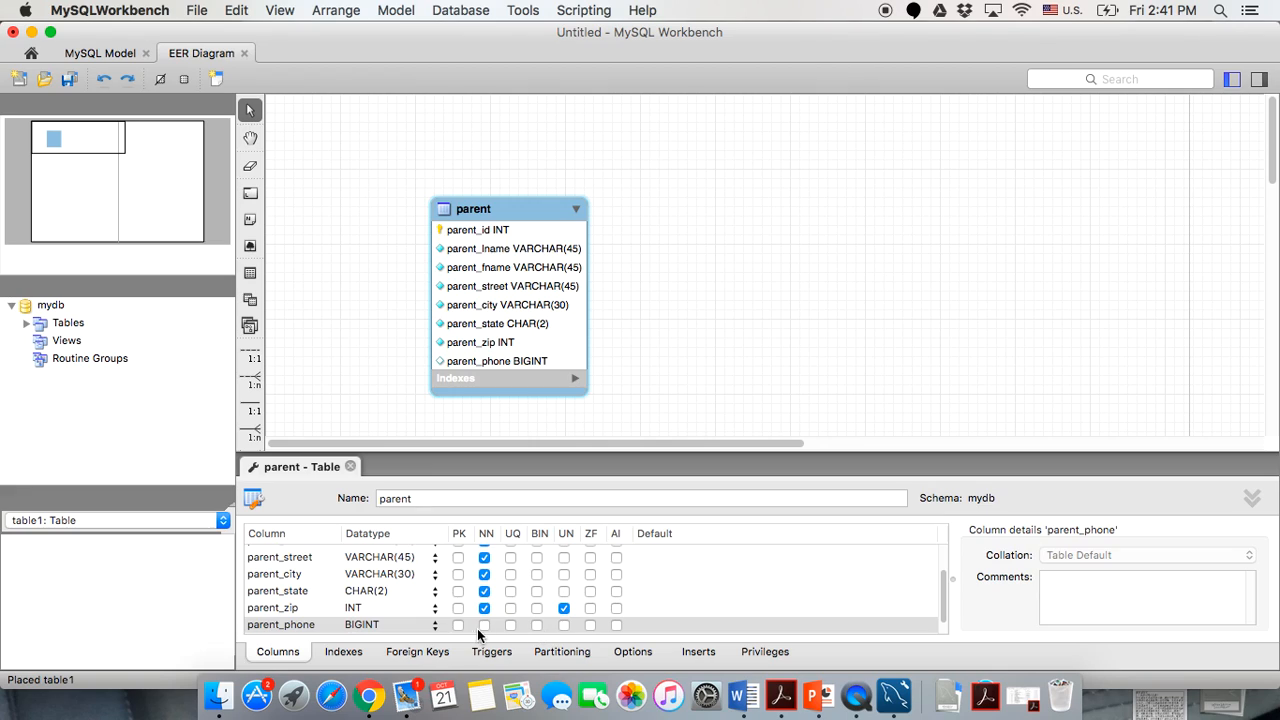
pyautogui.click(483, 625)
pyautogui.click(564, 625)
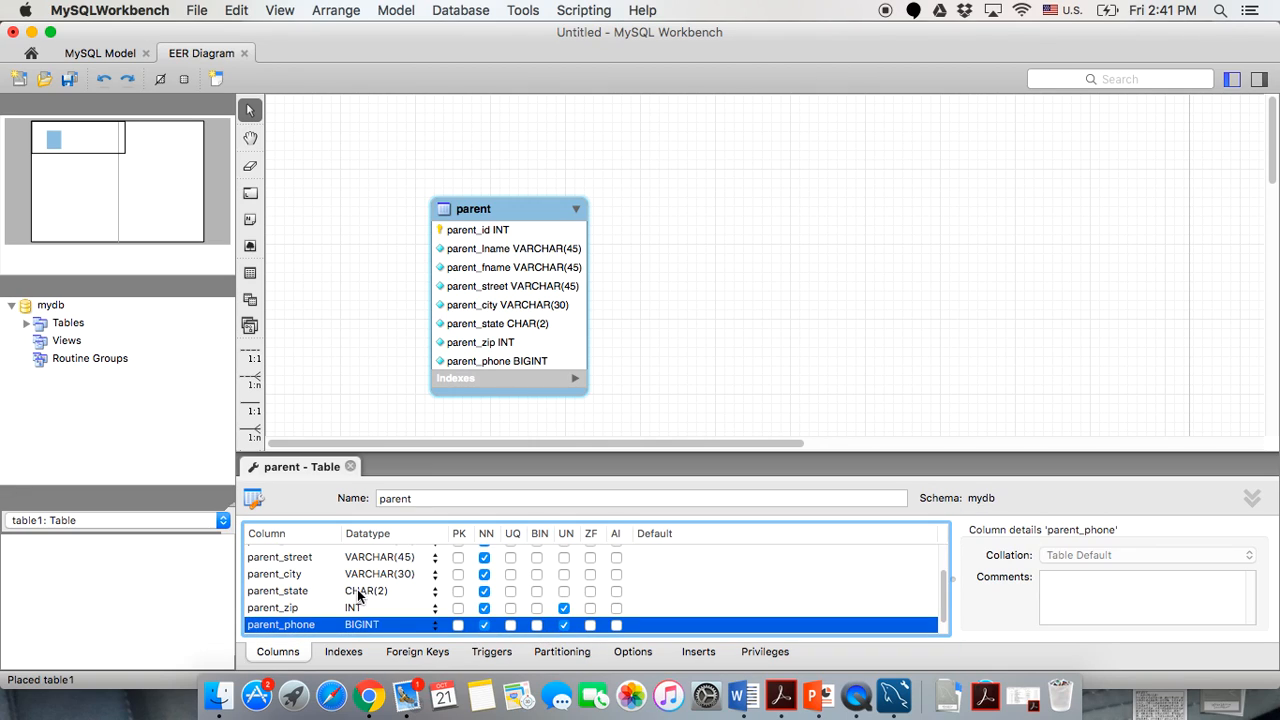
pyautogui.scroll(-1, 358, 596)
# Add a parent_email column with datatype VARCHAR(100).
pyautogui.click(279, 628)
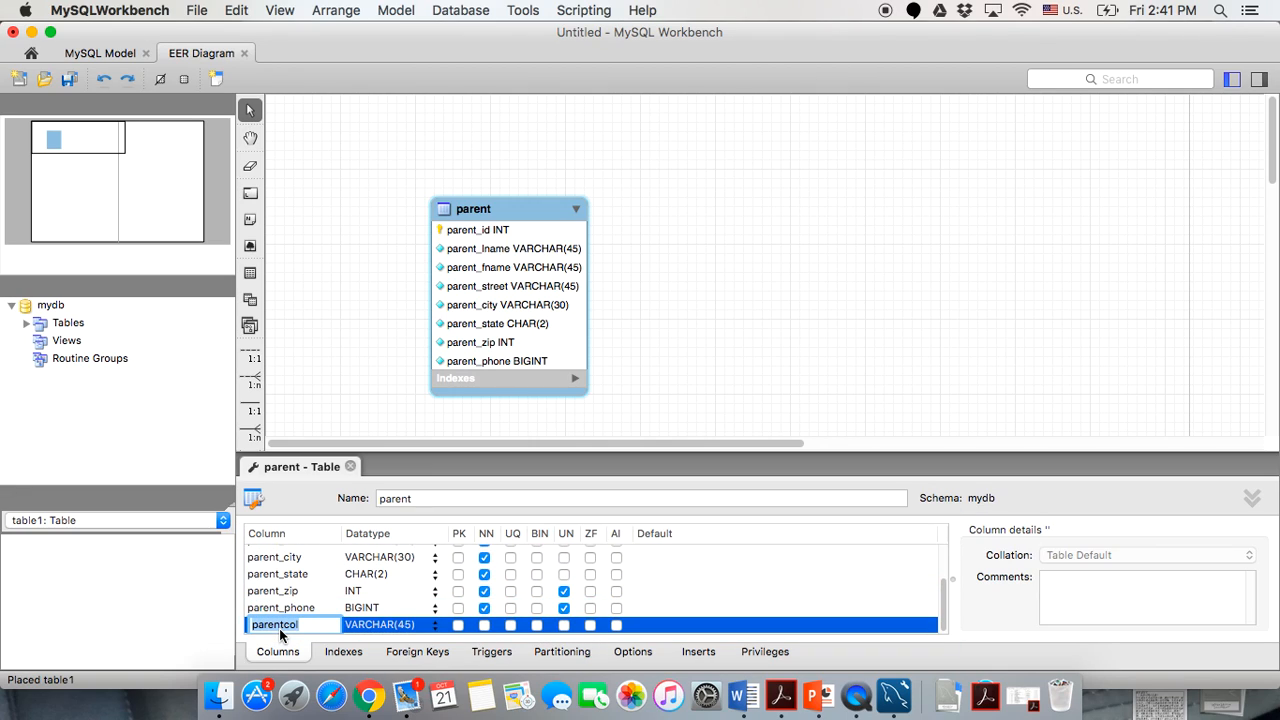
pyautogui.write('parent_email')
pyautogui.click(412, 622)
pyautogui.click(411, 625)
pyautogui.press('BackSpace')
pyautogui.press('BackSpace')
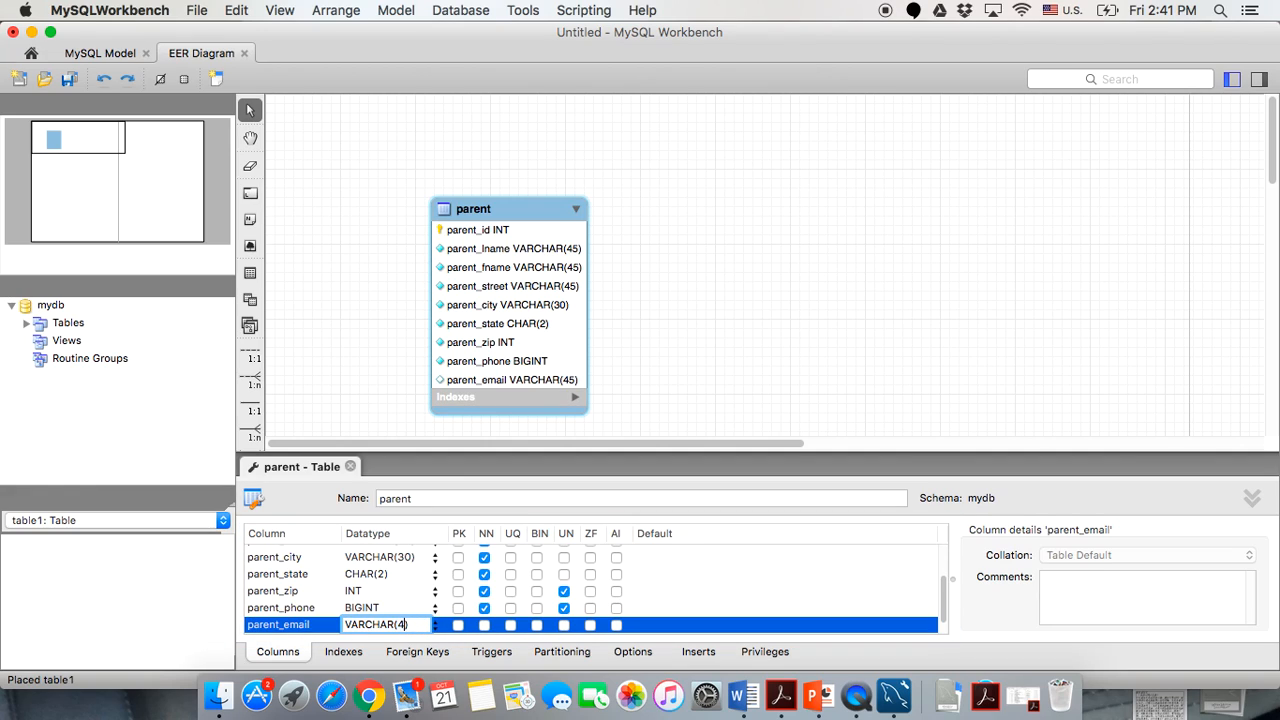
pyautogui.write('100')
pyautogui.click(305, 625)
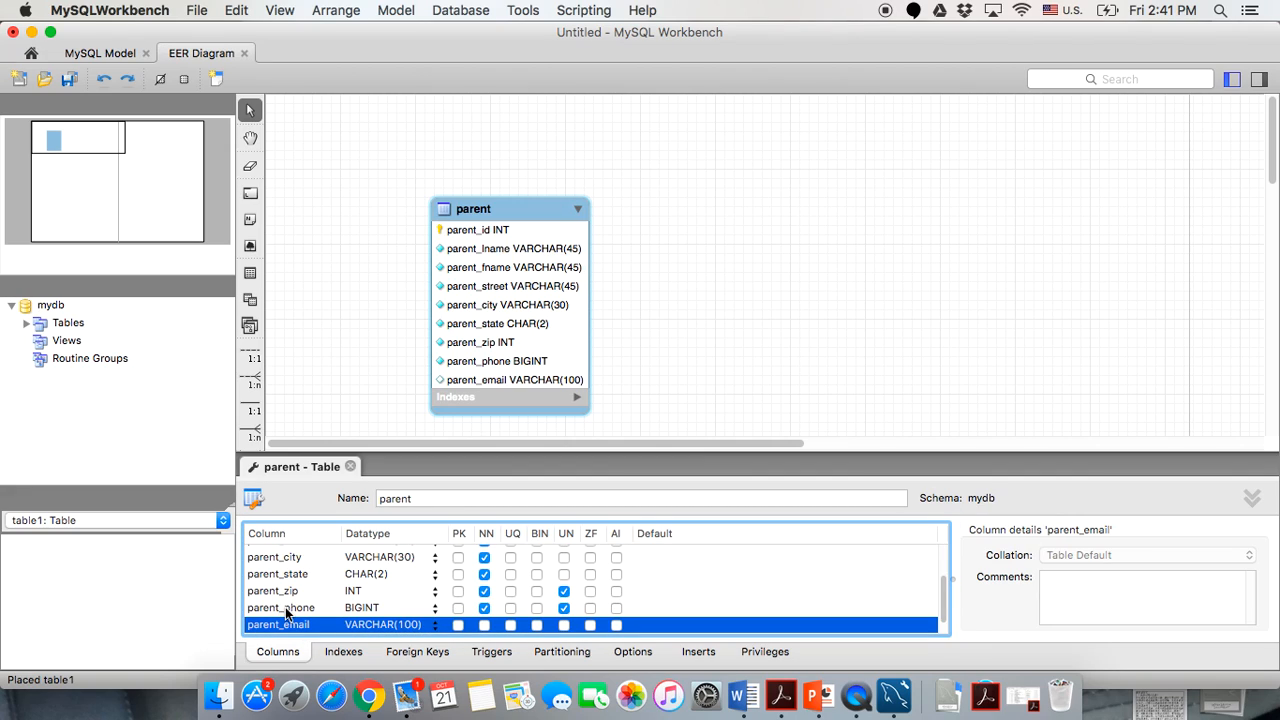
pyautogui.scroll(-1, 285, 607)
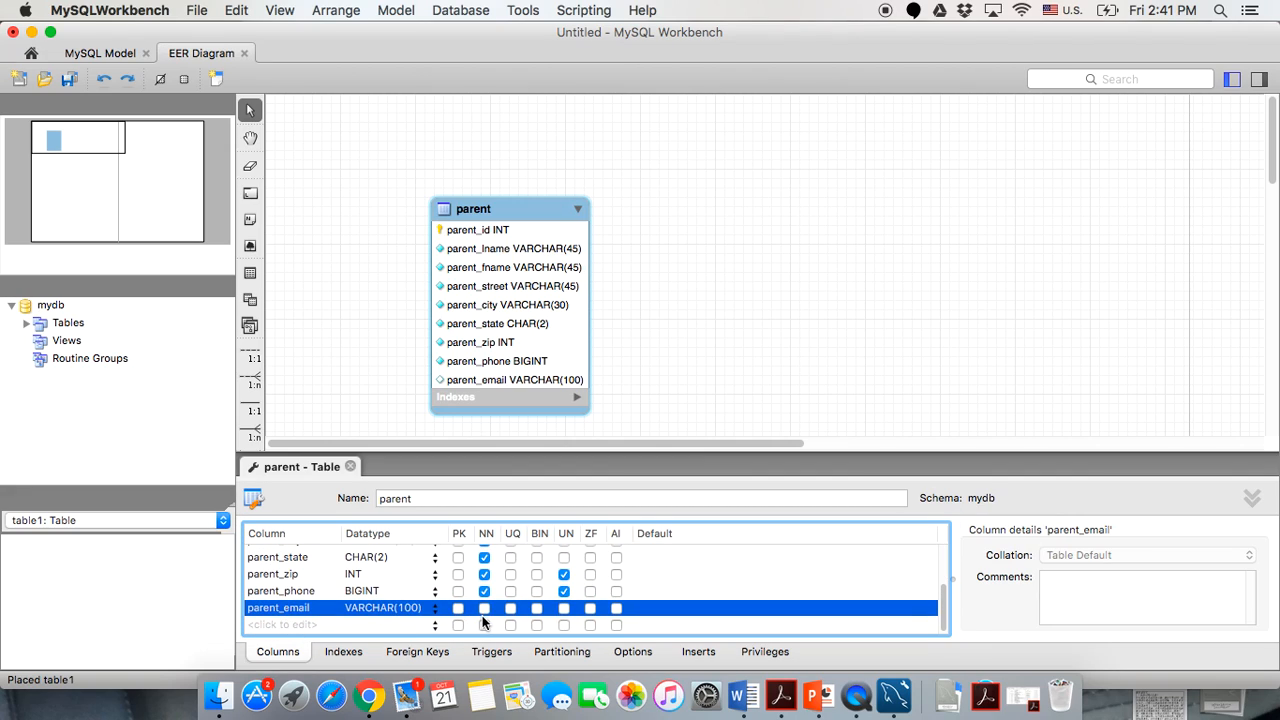
# Add a partent_notes column with datatype VARCHAR(255) to parent.
pyautogui.doubleClick(301, 626)
pyautogui.write('pa')
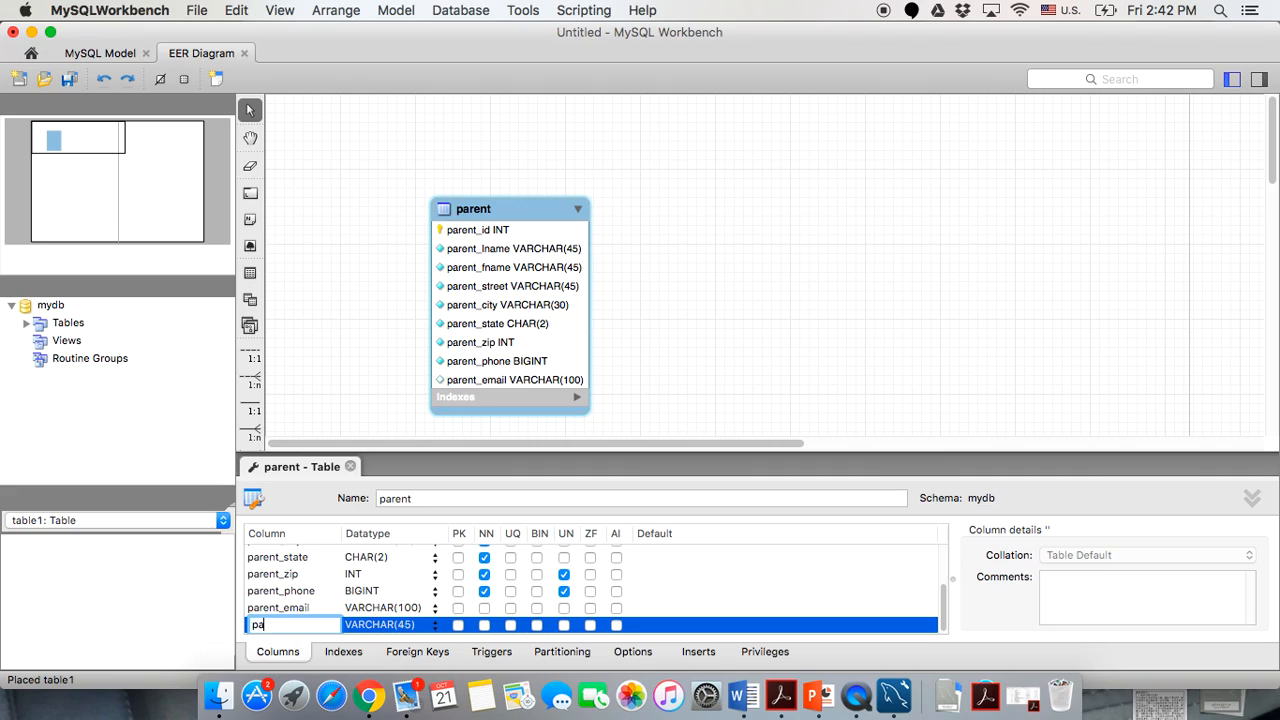
pyautogui.write('rtent_notes')
pyautogui.click(418, 626)
pyautogui.press('BackSpace')
pyautogui.press('BackSpace')
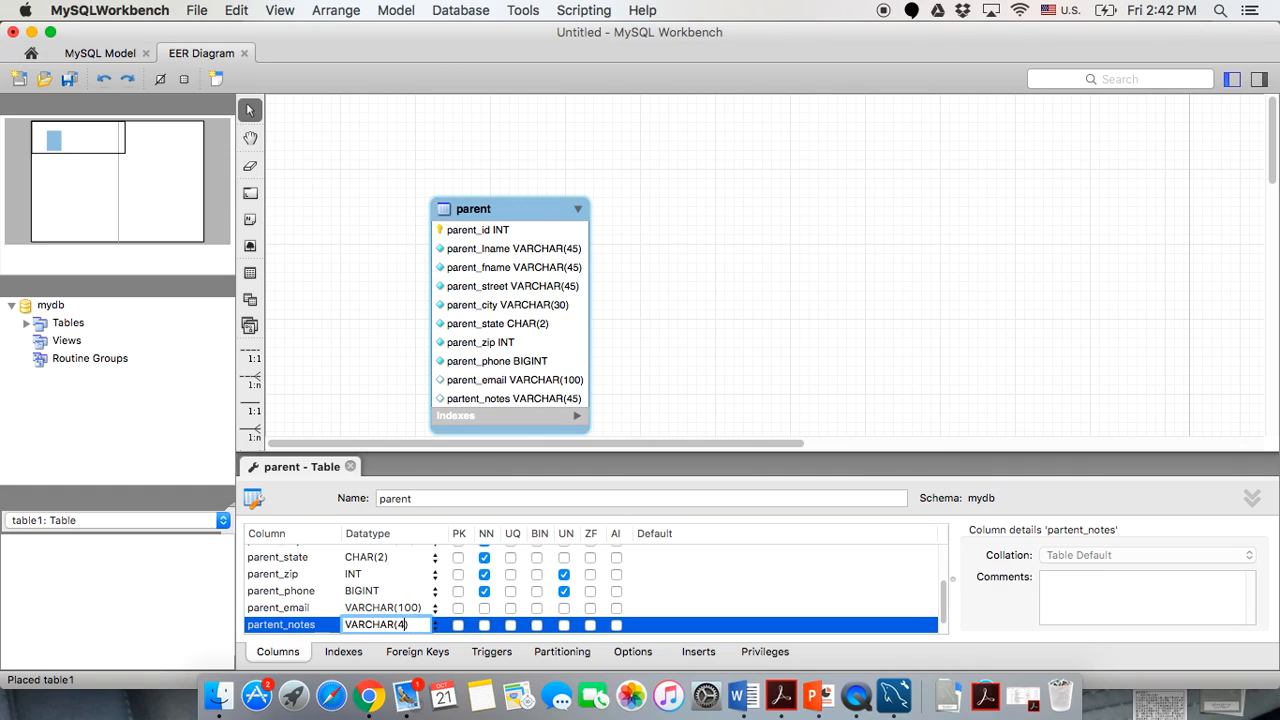
pyautogui.press('BackSpace')
pyautogui.write('255)')
pyautogui.press('Return')
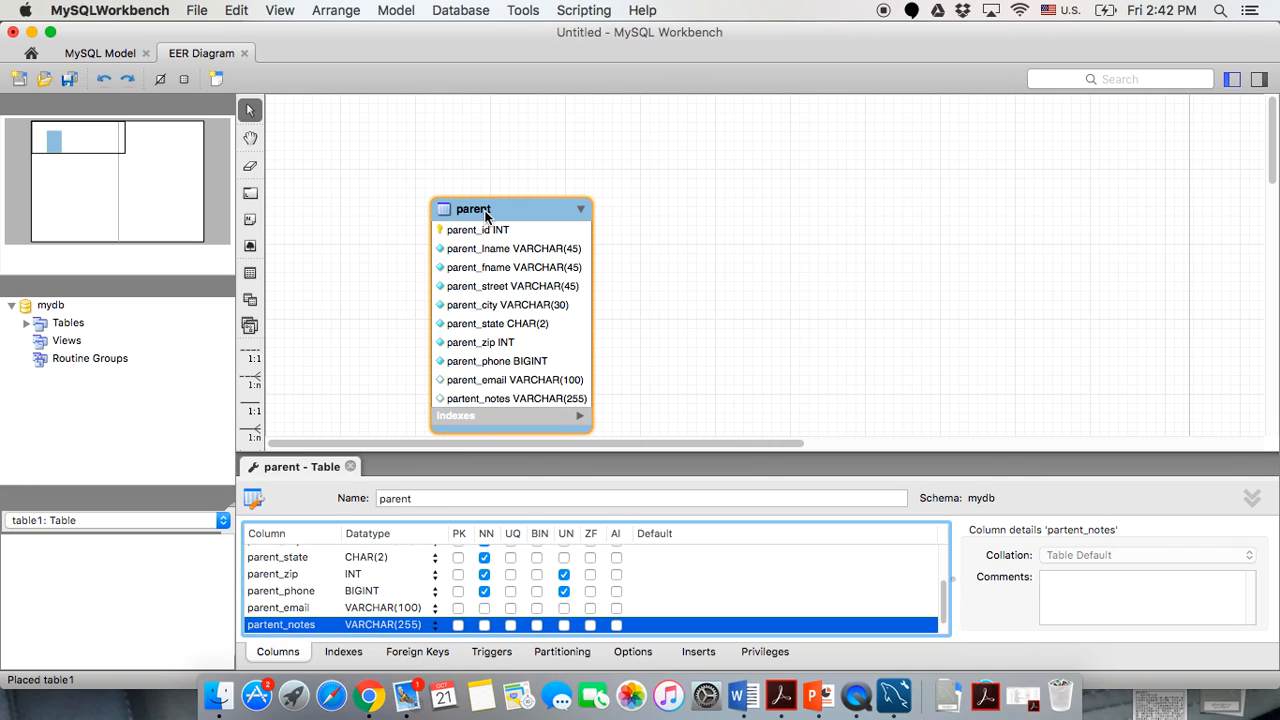
# Move the parent table up and left, enlarge its box, and close its editor.
pyautogui.moveTo(485, 214); pyautogui.dragTo(464, 173)
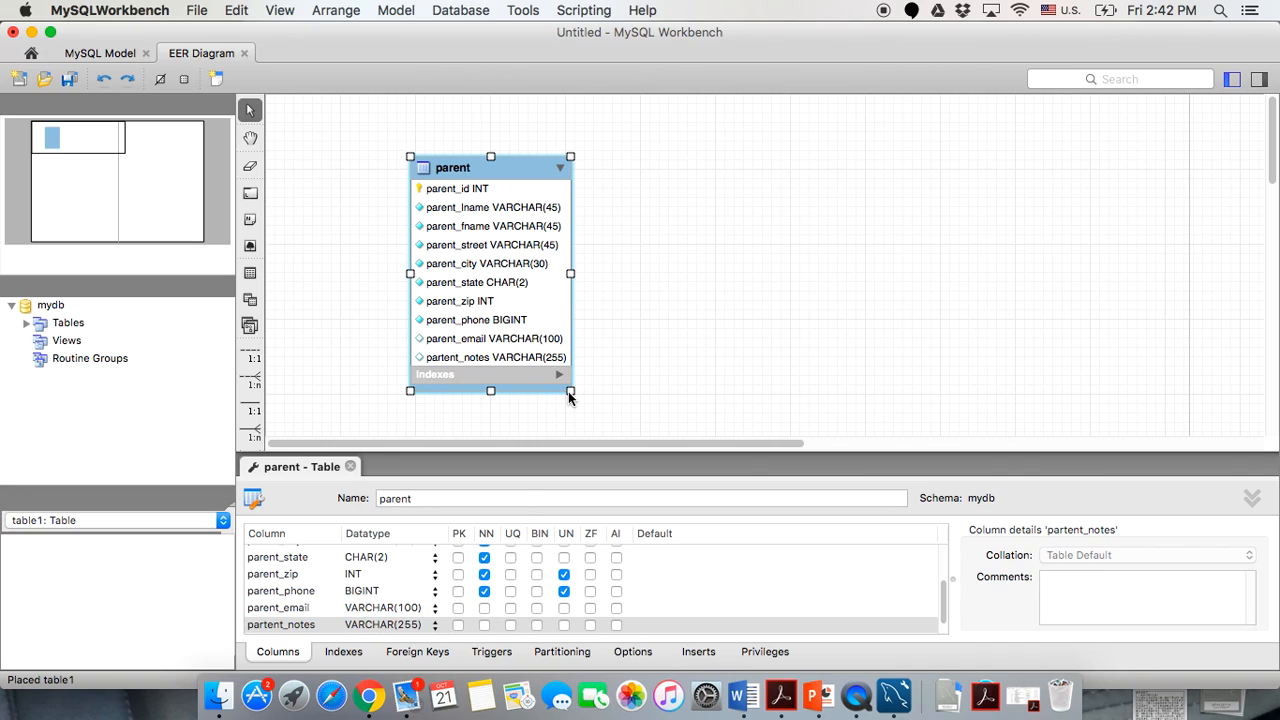
pyautogui.moveTo(571, 392); pyautogui.dragTo(608, 428)
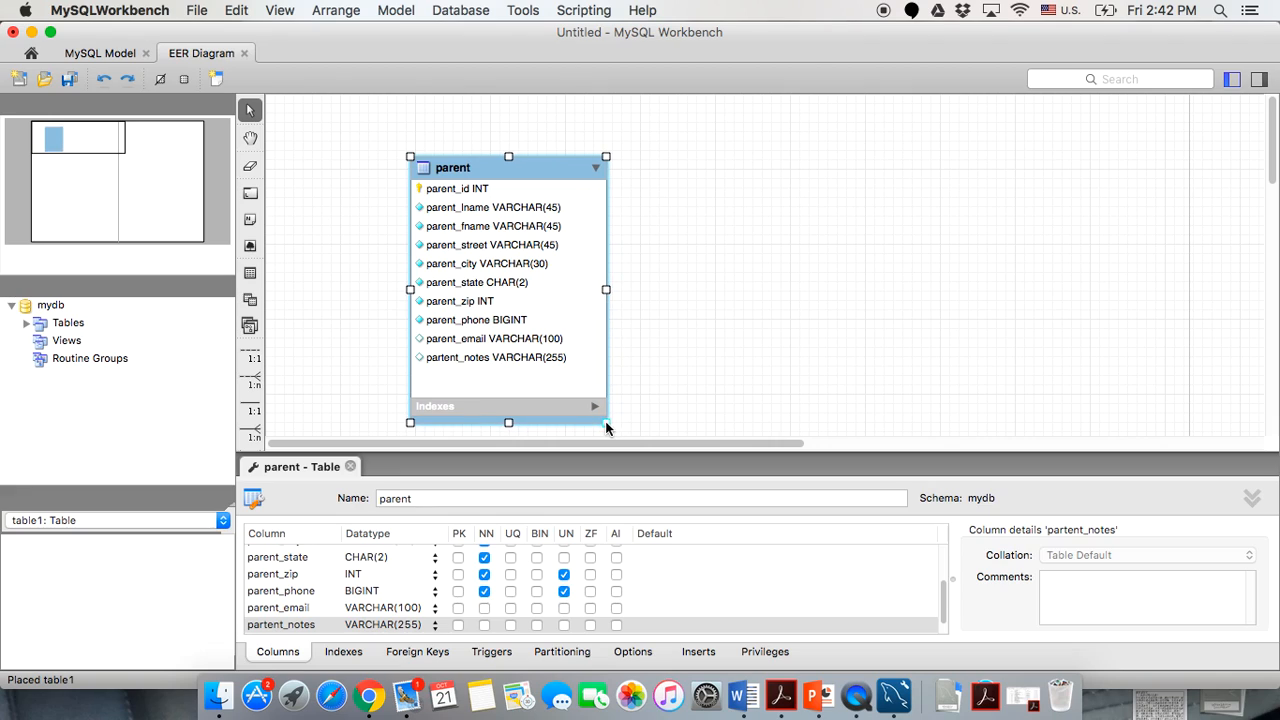
pyautogui.click(745, 345)
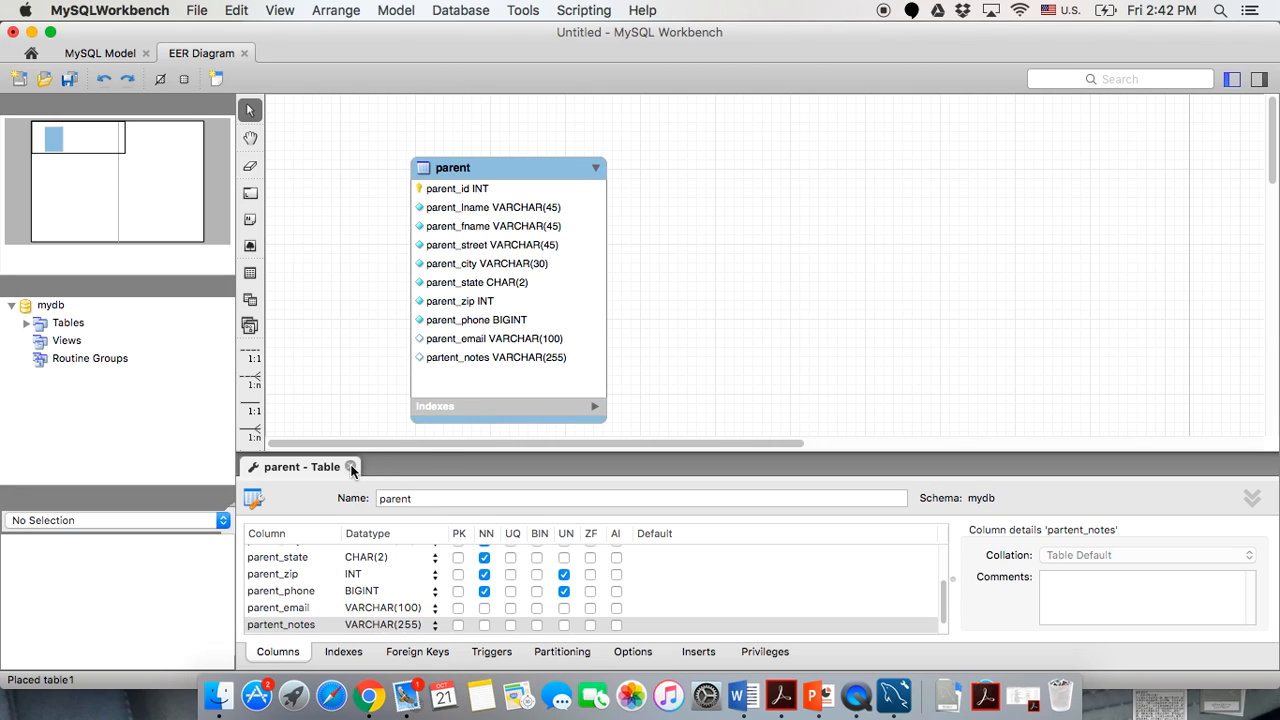
pyautogui.click(350, 466)
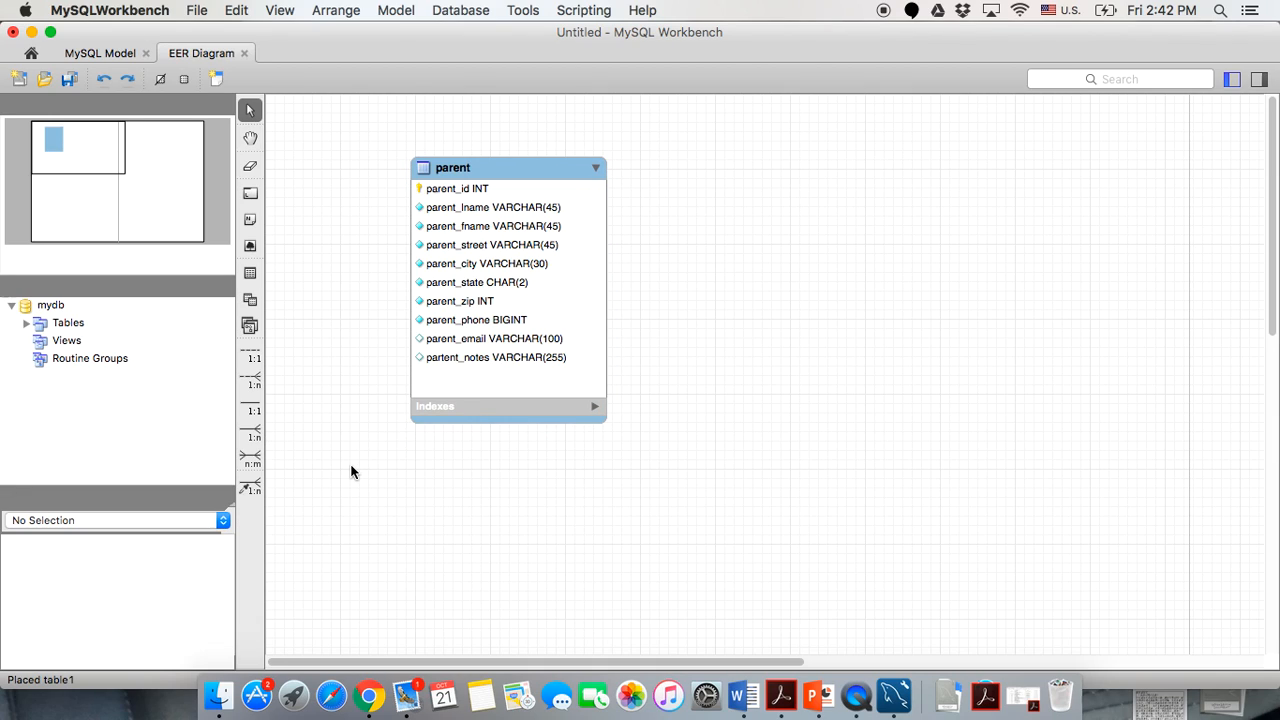
pyautogui.click(250, 272)
# Place a player table right of parent with a player_id key column and player_lname column.
pyautogui.click(995, 160)
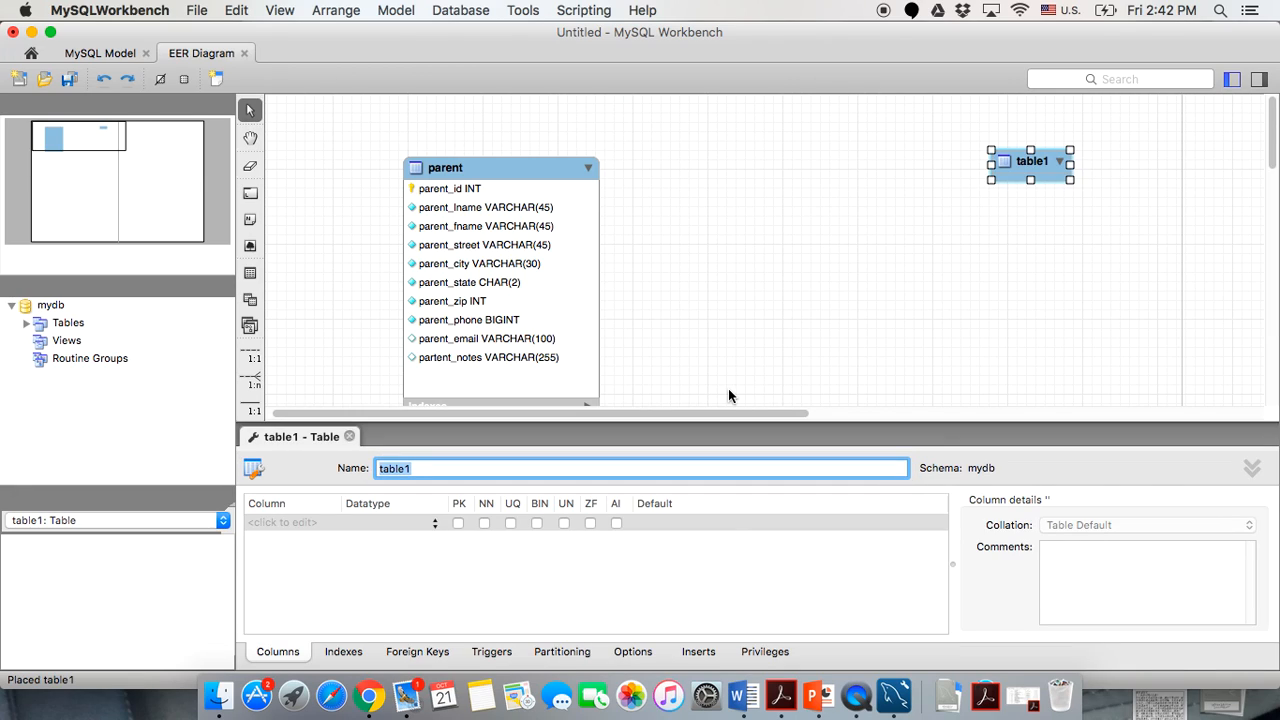
pyautogui.write('player')
pyautogui.click(298, 521)
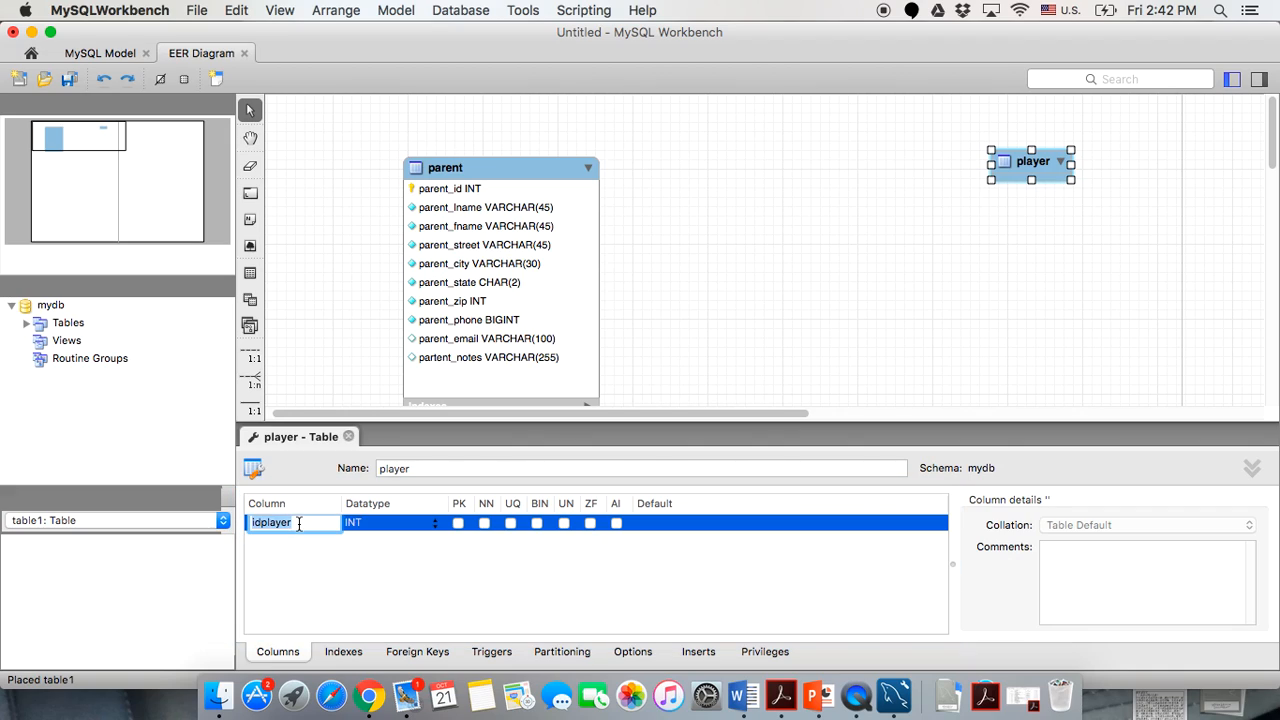
pyautogui.write('player_id')
pyautogui.press('Return')
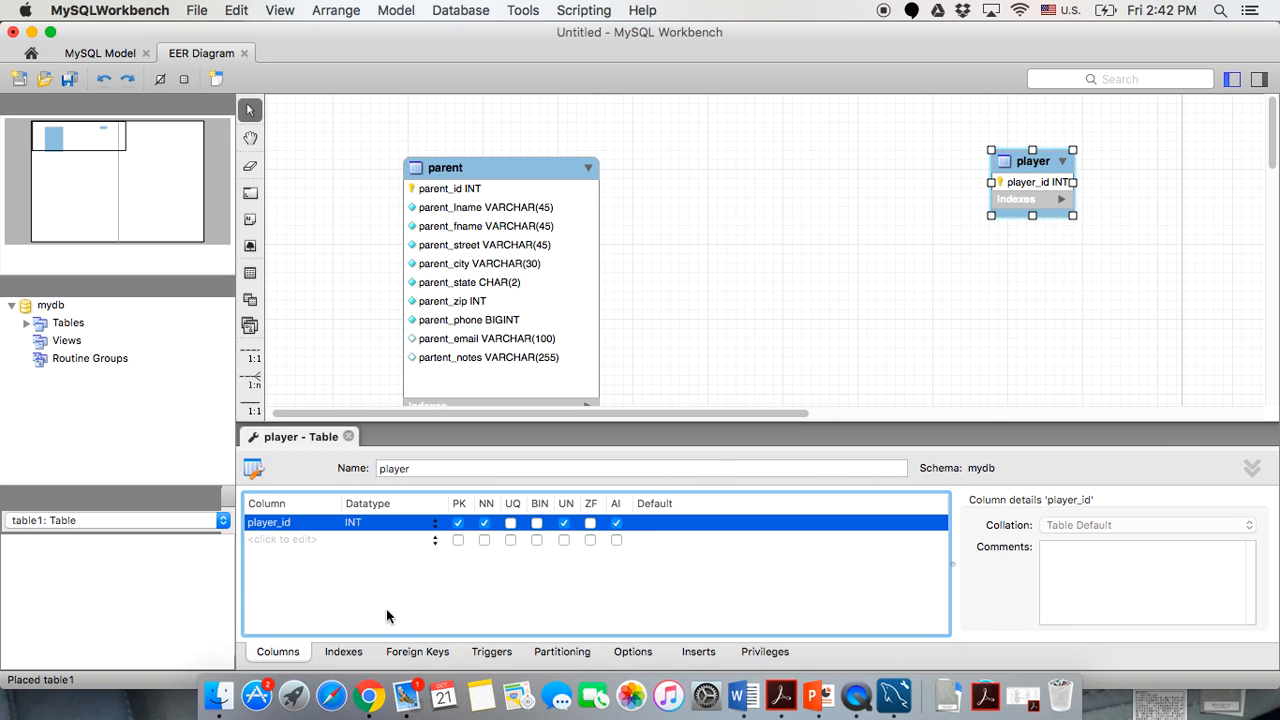
pyautogui.click(254, 544)
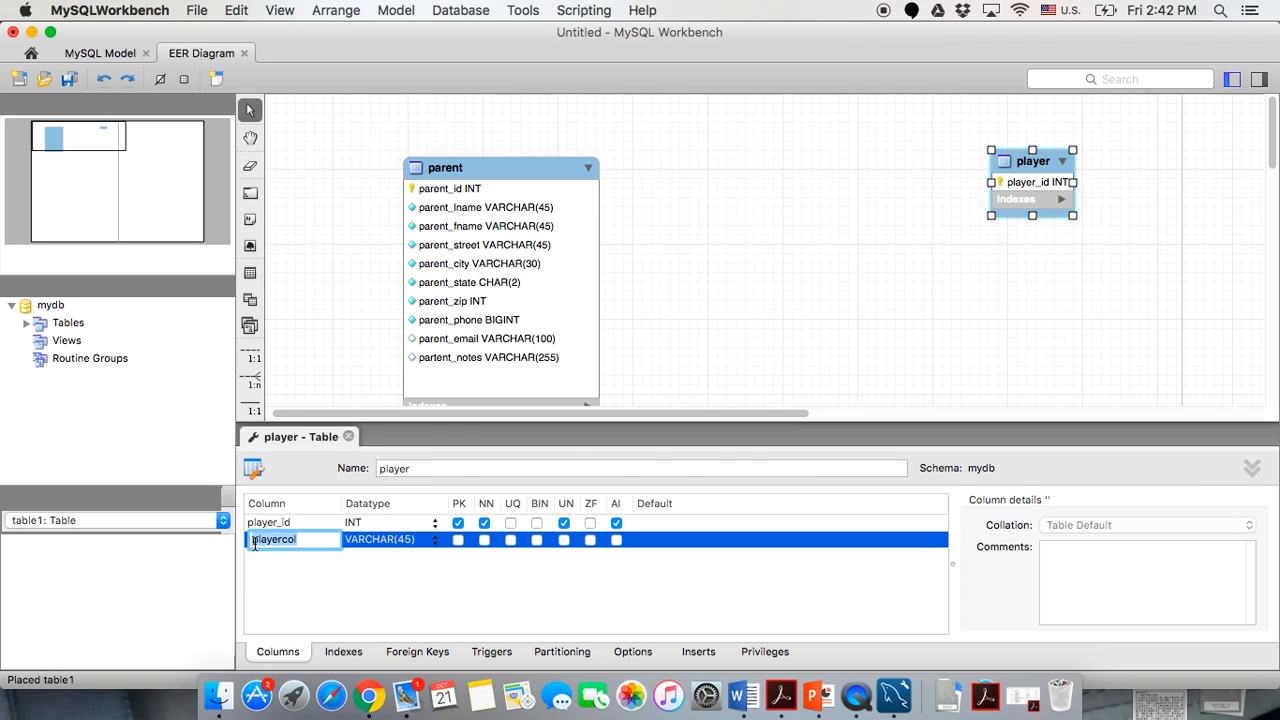
pyautogui.write('player_lname')
pyautogui.click(338, 587)
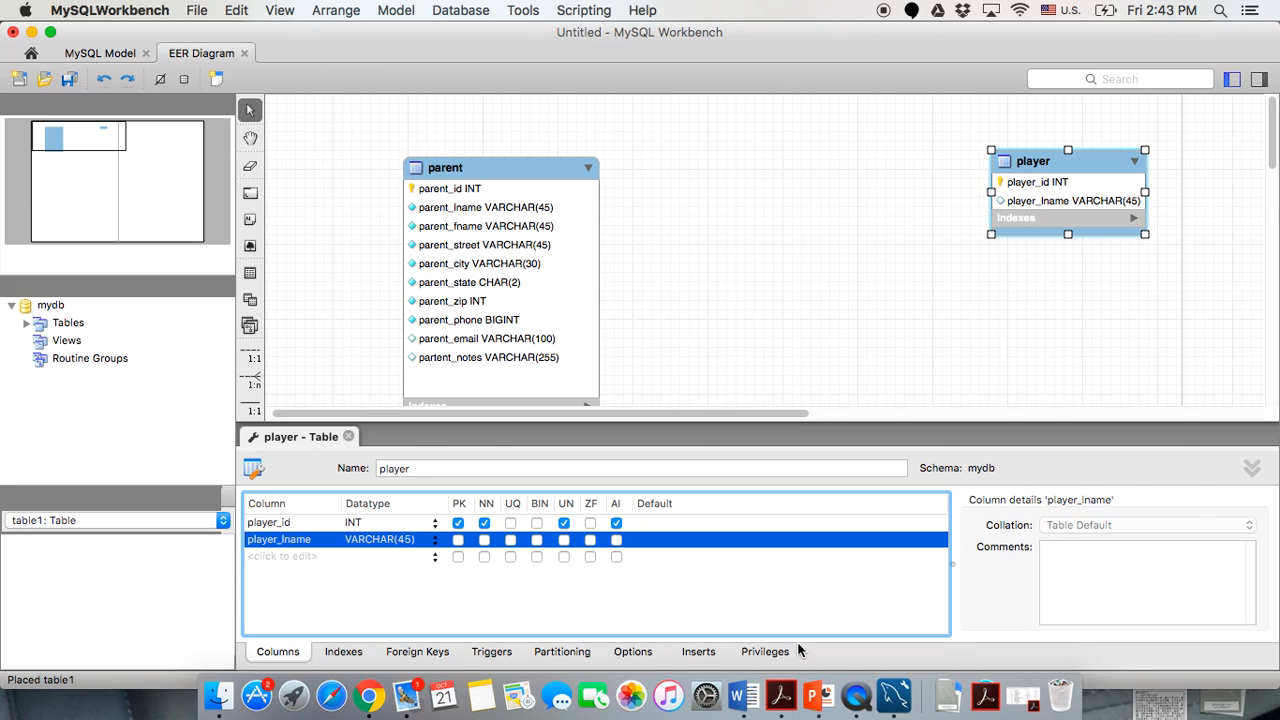
# In PowerPoint, show slide 11's reference EER diagram full screen, then exit the slide show.
pyautogui.click(810, 712)
pyautogui.scroll(-10, 75, 488)
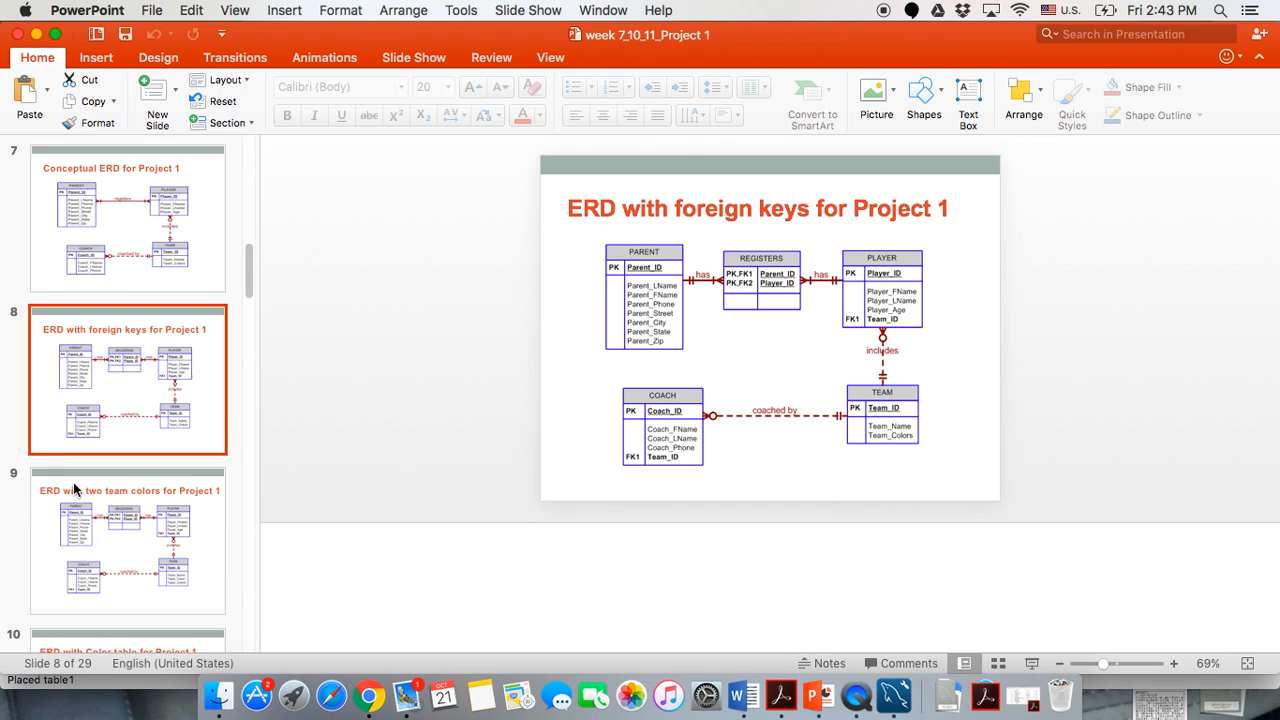
pyautogui.scroll(5, 75, 488)
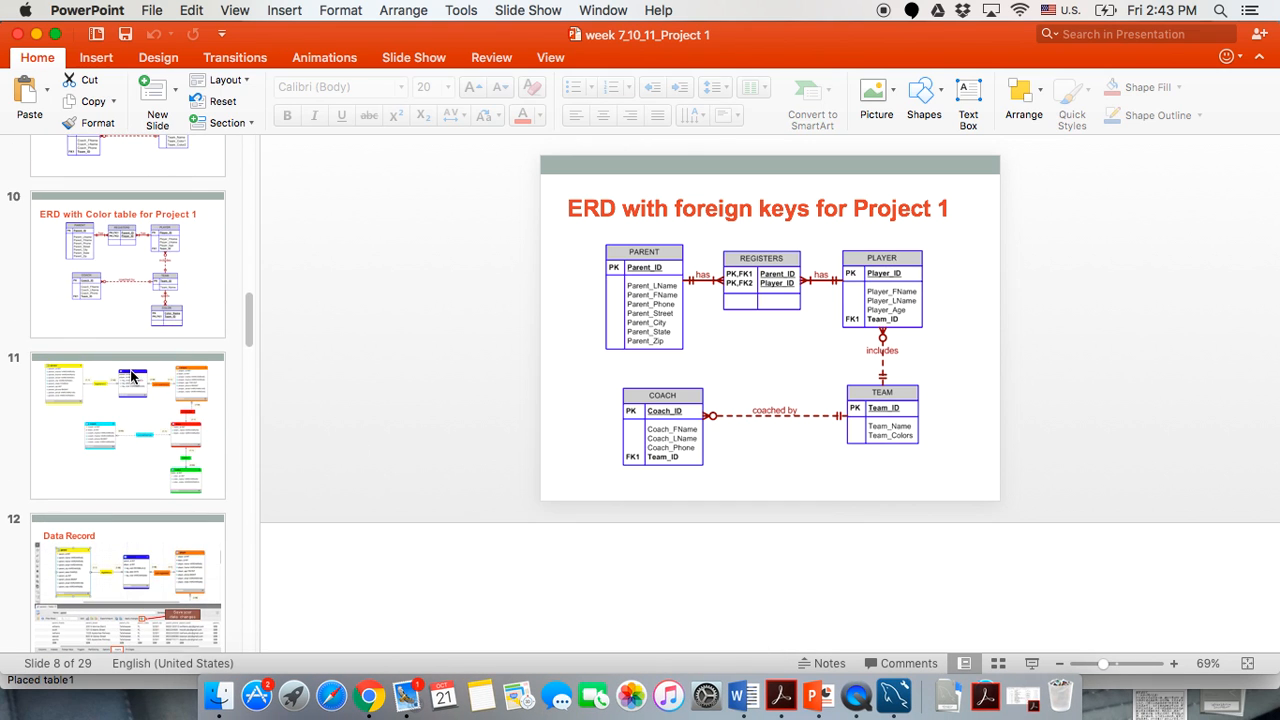
pyautogui.click(115, 430)
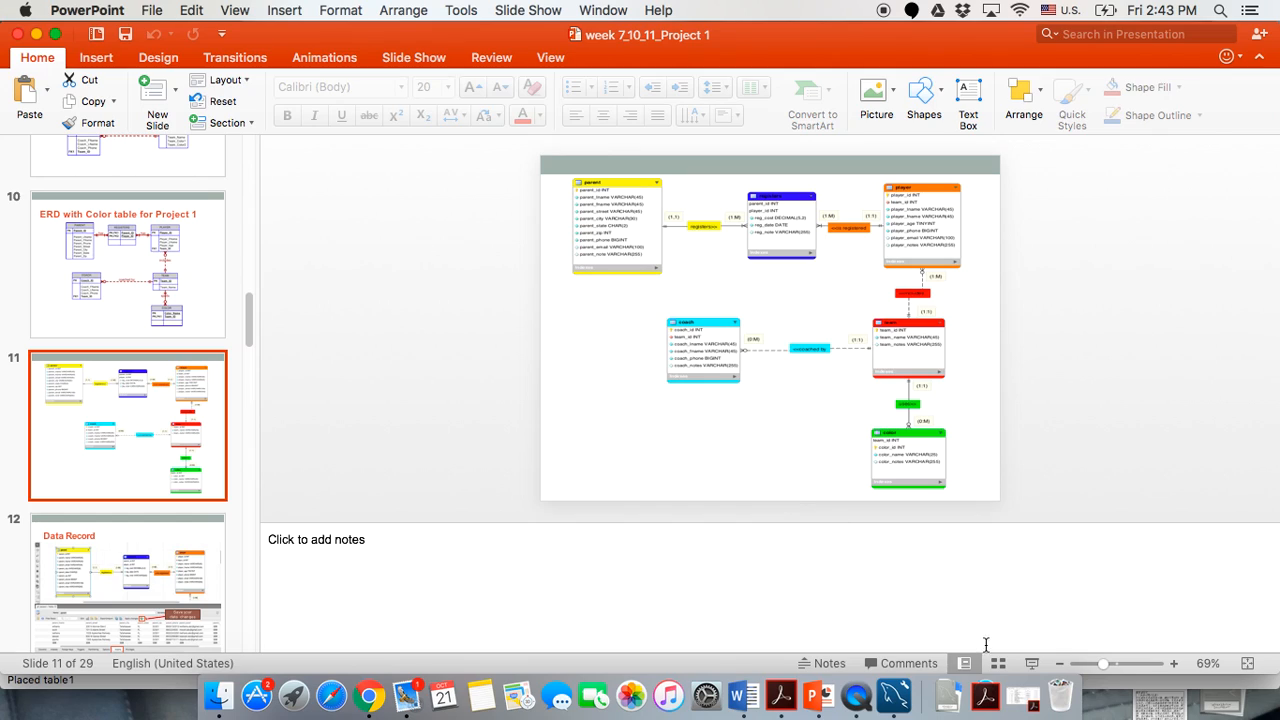
pyautogui.click(1033, 664)
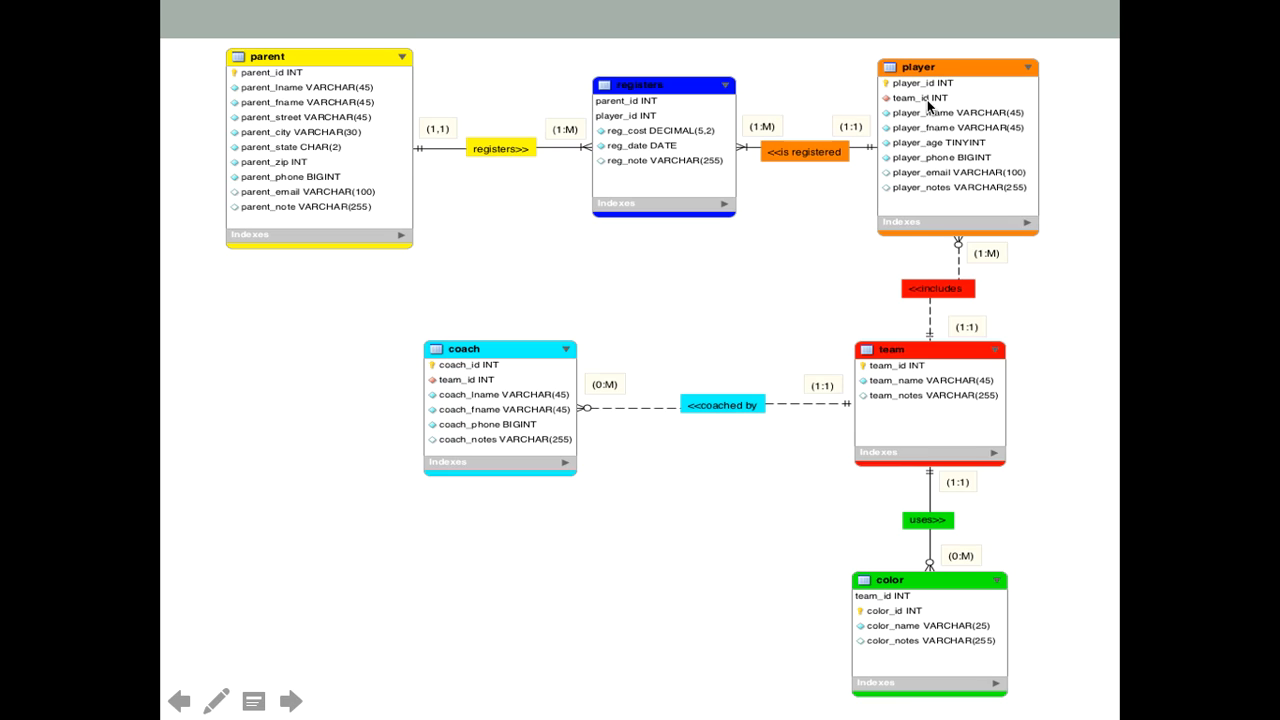
pyautogui.press('Escape')
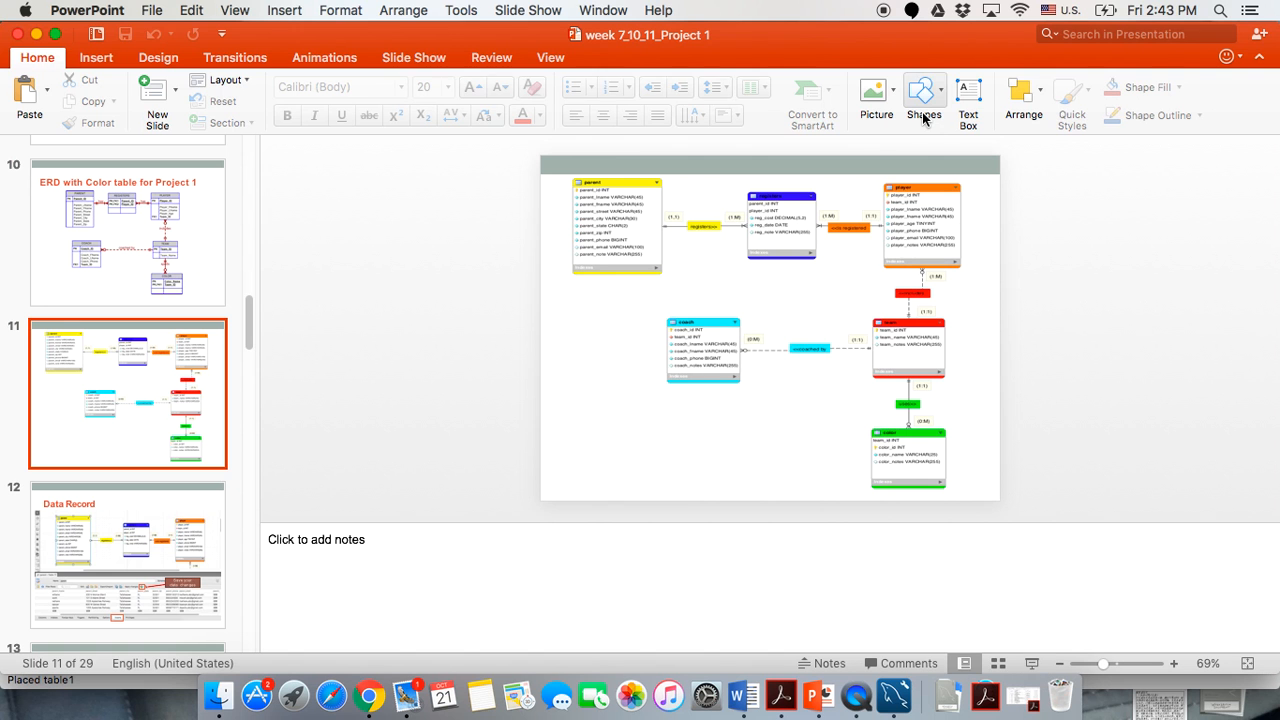
# Back in Workbench, make player_lname not null and add a not-null player_fname column.
pyautogui.click(883, 697)
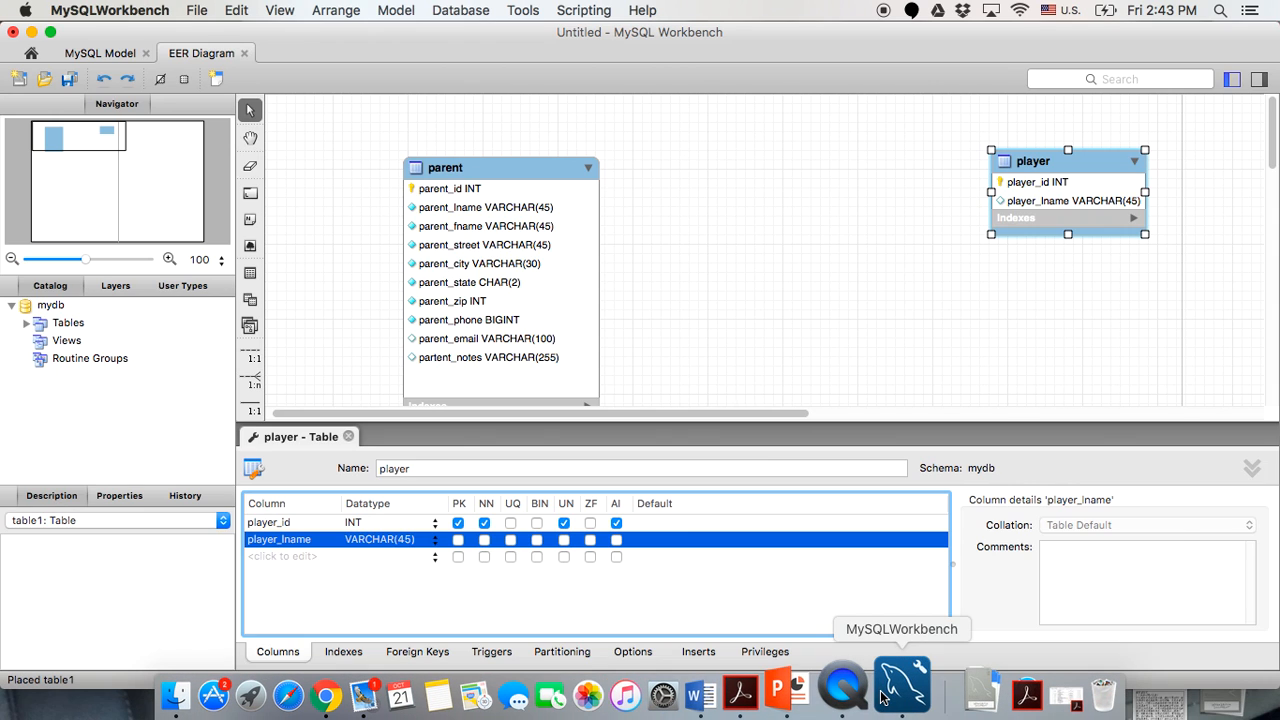
pyautogui.doubleClick(288, 556)
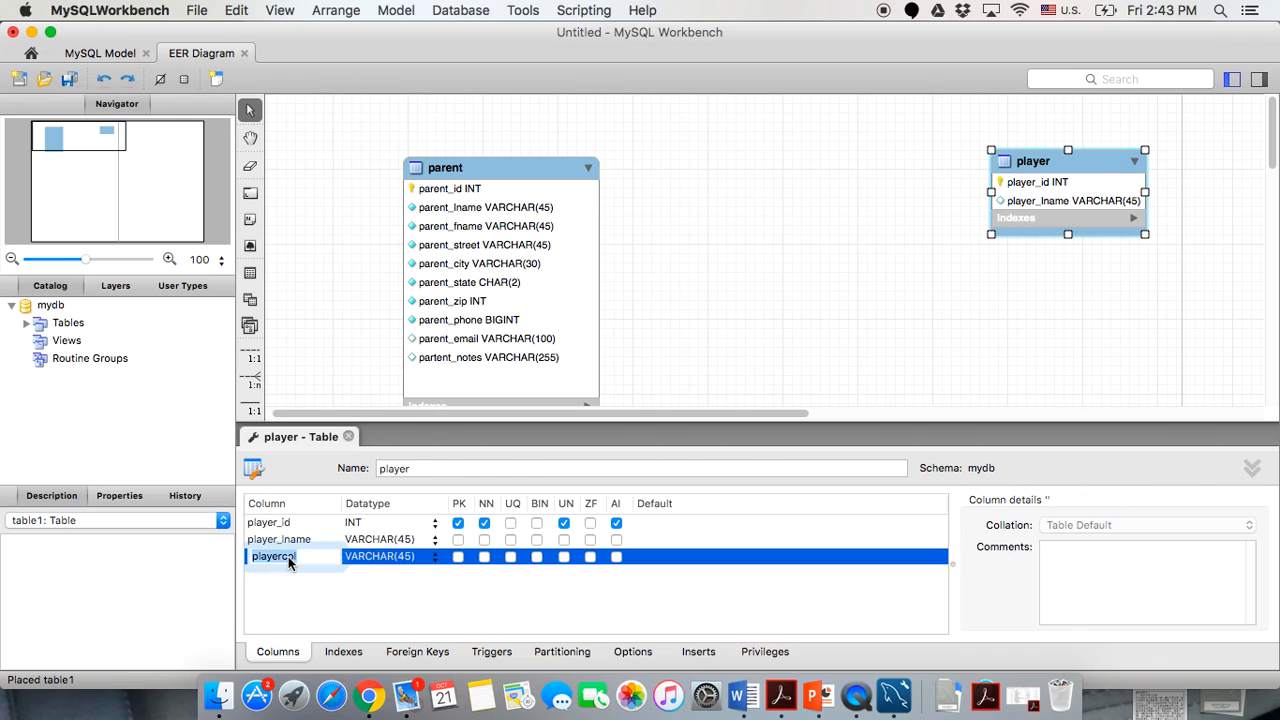
pyautogui.write('pa')
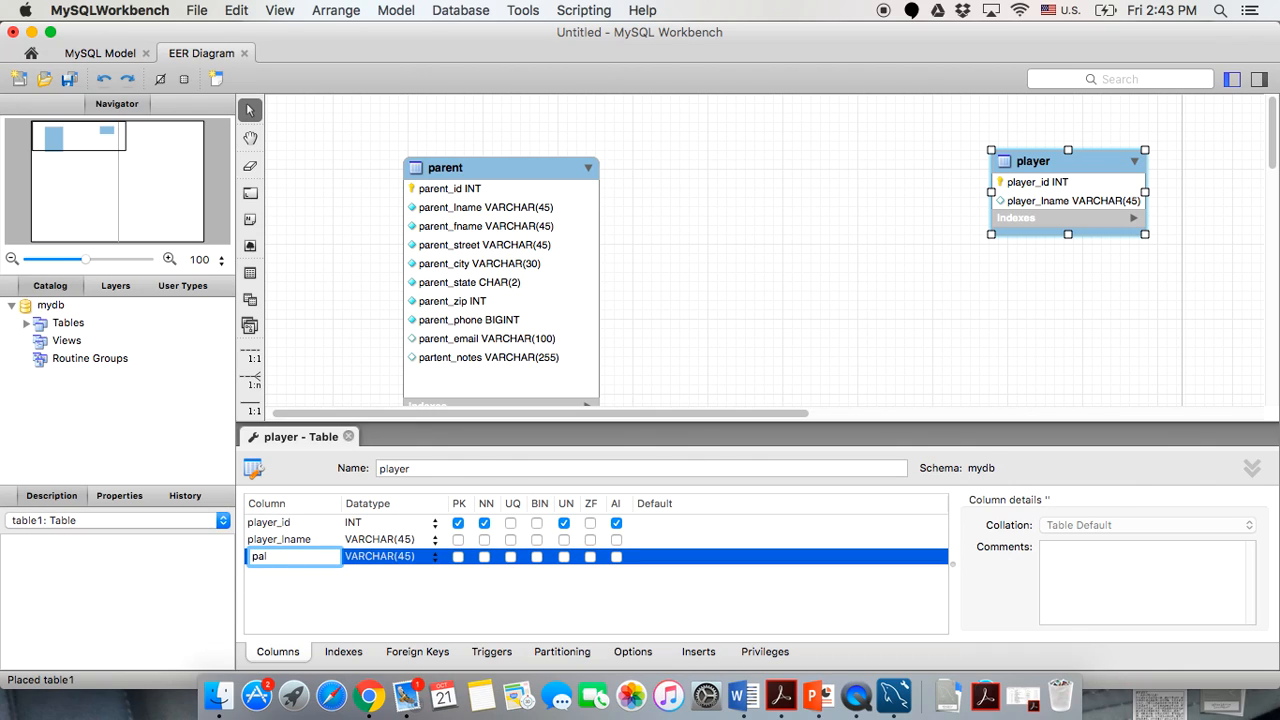
pyautogui.write('l')
pyautogui.press('BackSpace')
pyautogui.press('BackSpace')
pyautogui.press('BackSpace')
pyautogui.click(484, 541)
pyautogui.click(258, 558)
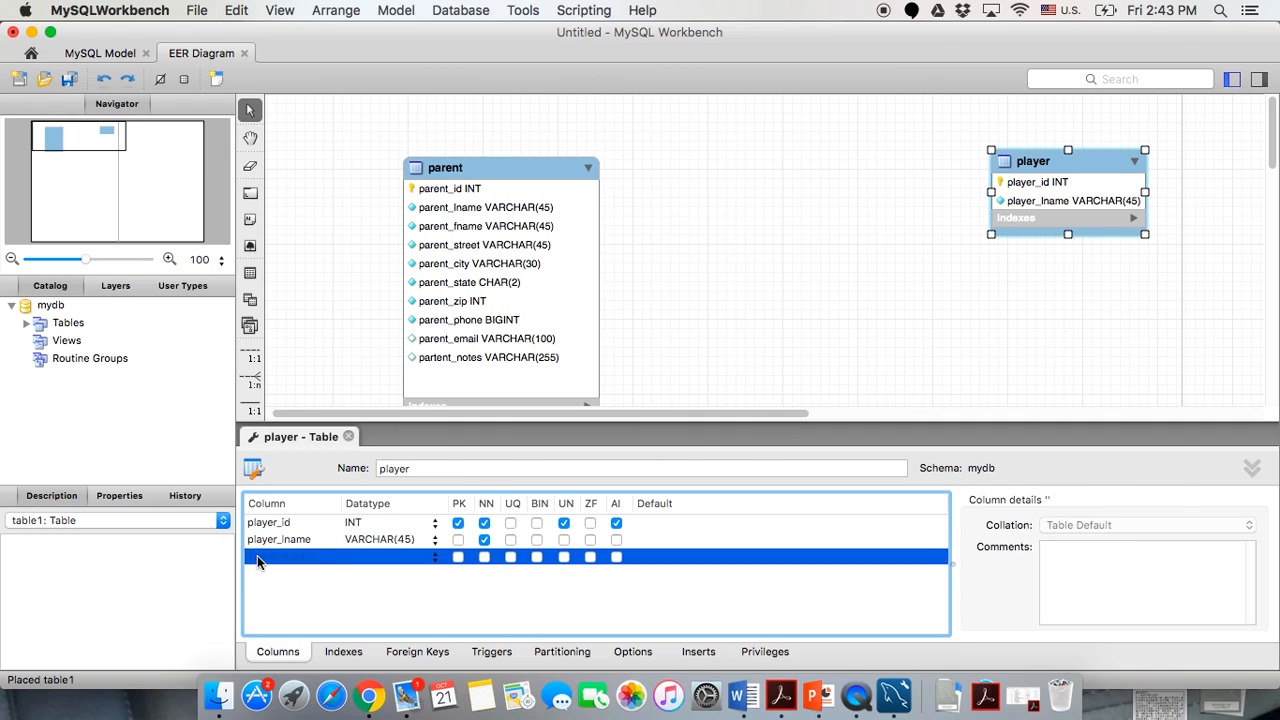
pyautogui.doubleClick(258, 558)
pyautogui.write('p')
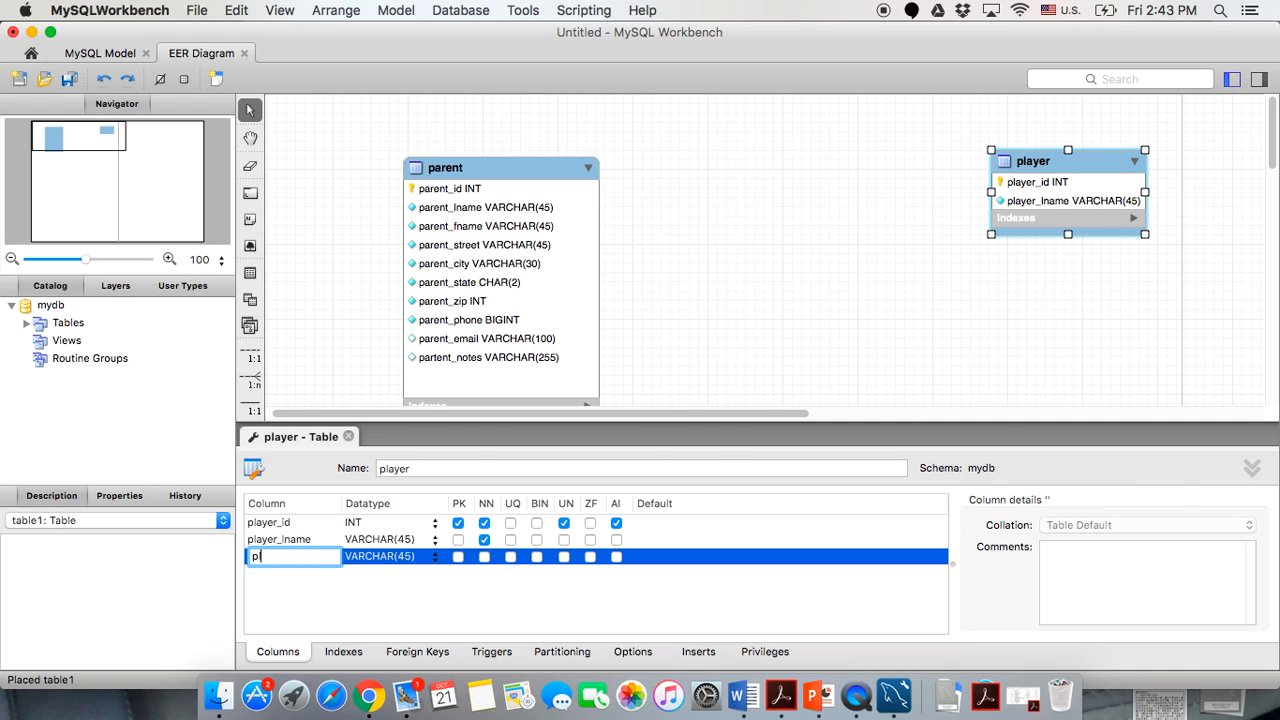
pyautogui.write('layer_fname')
pyautogui.click(485, 558)
# Add a not-null player_age column with datatype TINYINT.
pyautogui.click(305, 582)
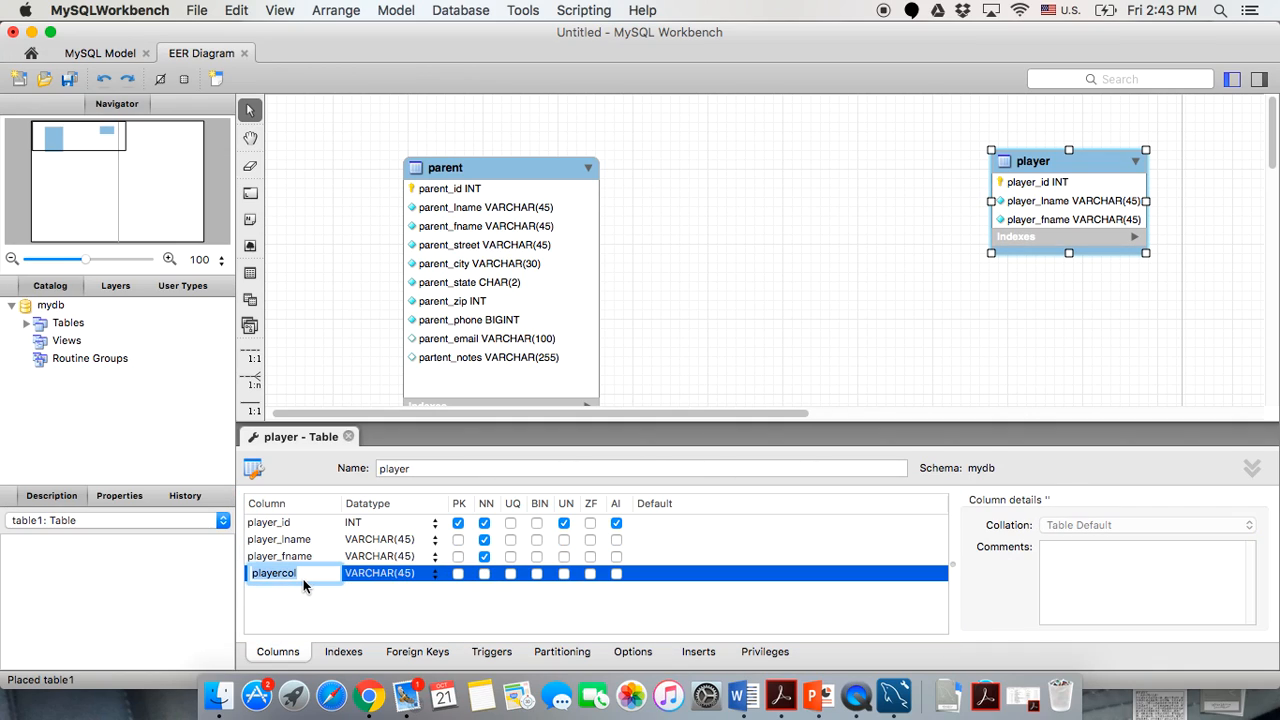
pyautogui.write('p')
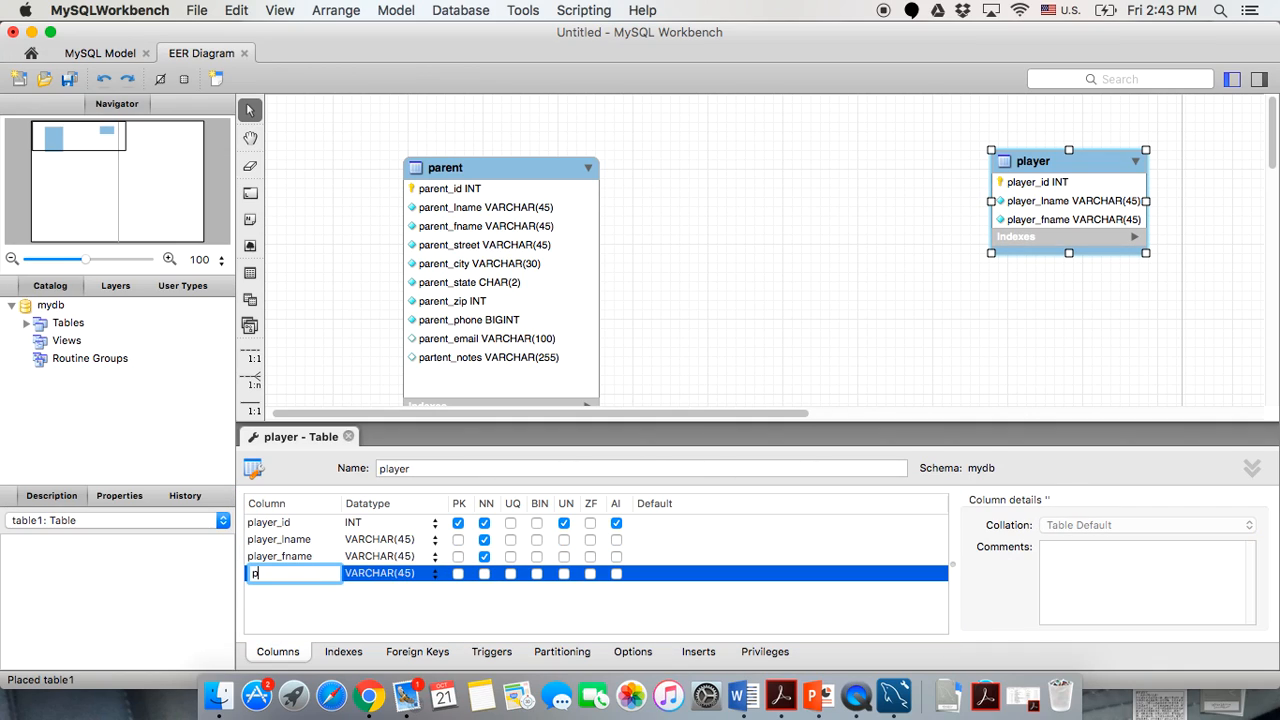
pyautogui.write('layer_age')
pyautogui.click(406, 573)
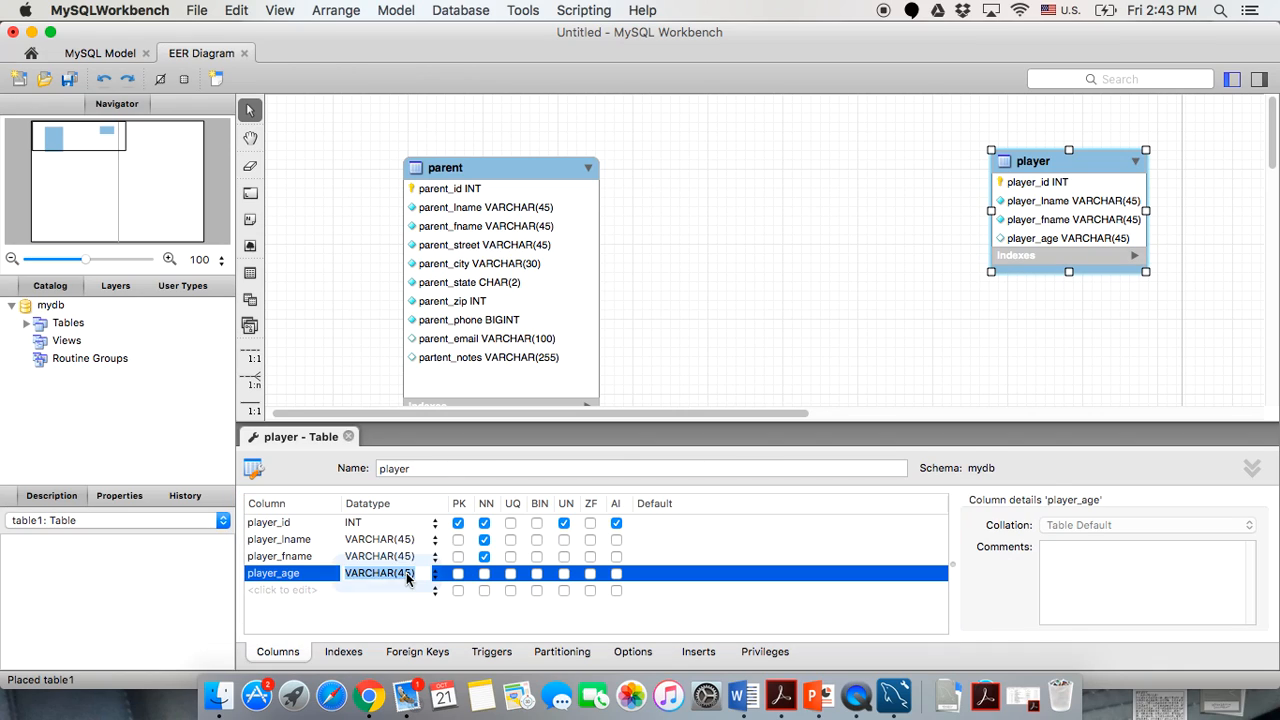
pyautogui.write('tin')
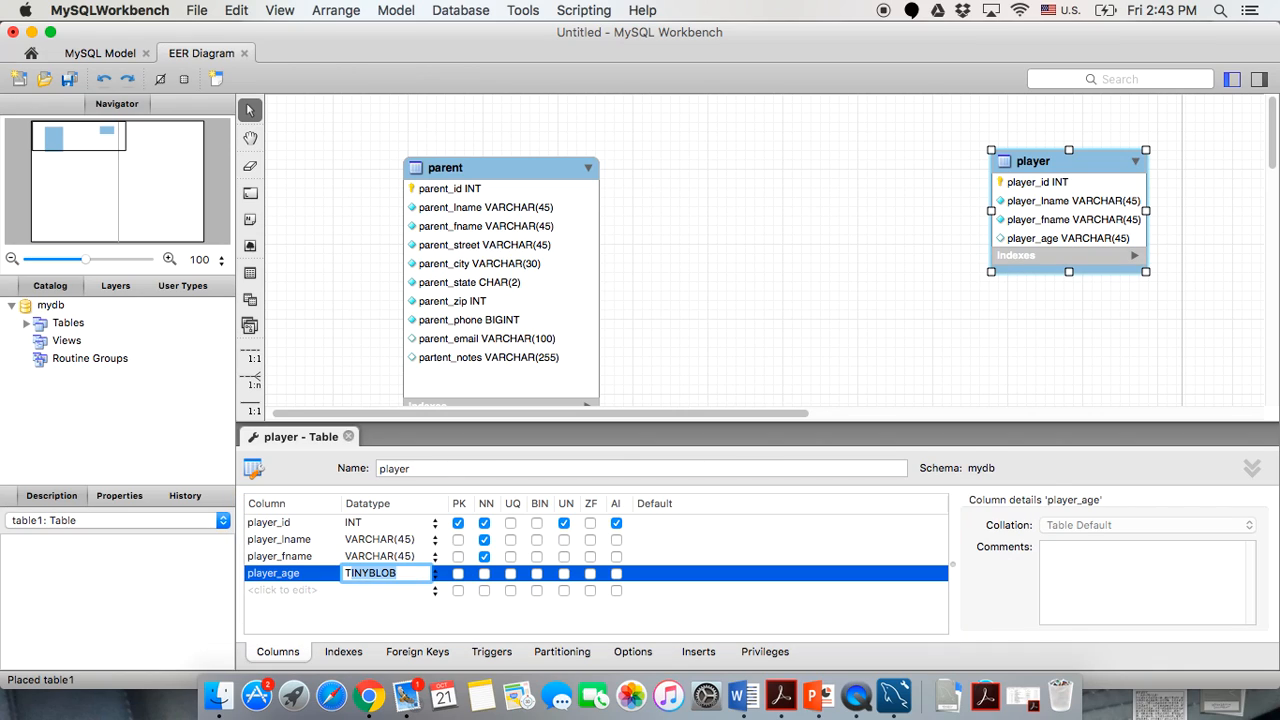
pyautogui.write('yint')
pyautogui.press('BackSpace')
pyautogui.press('BackSpace')
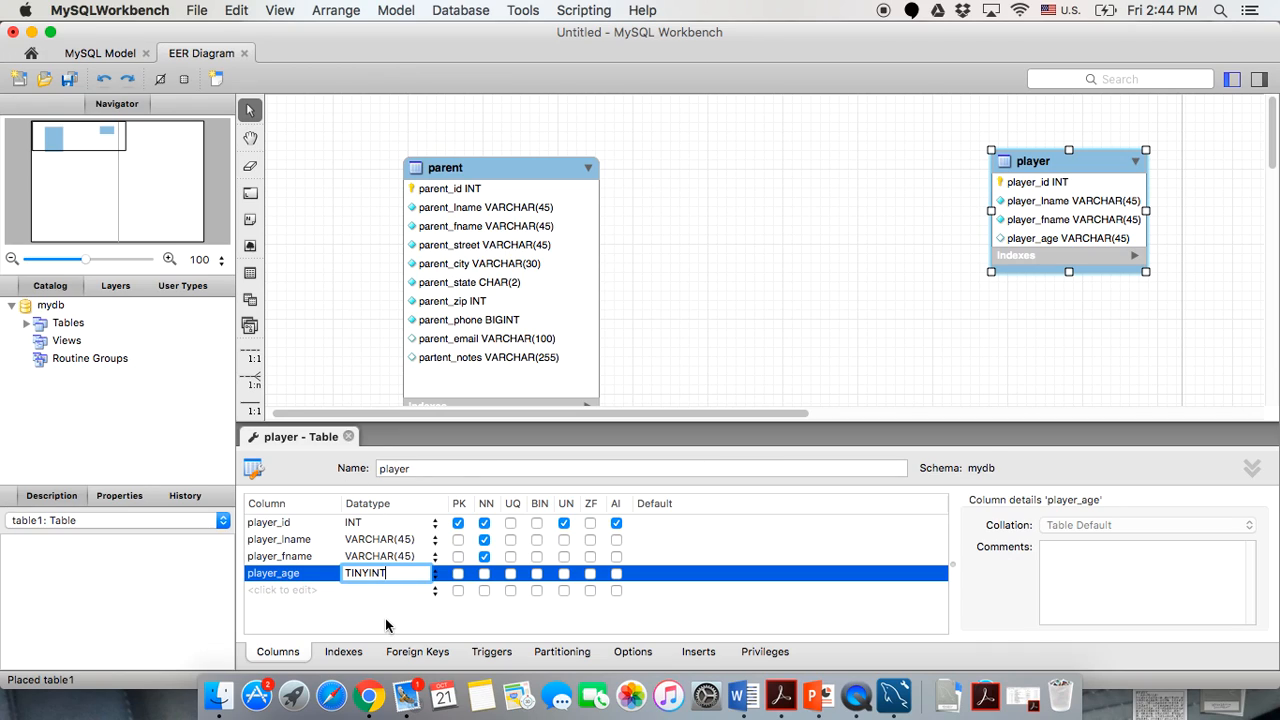
pyautogui.click(377, 614)
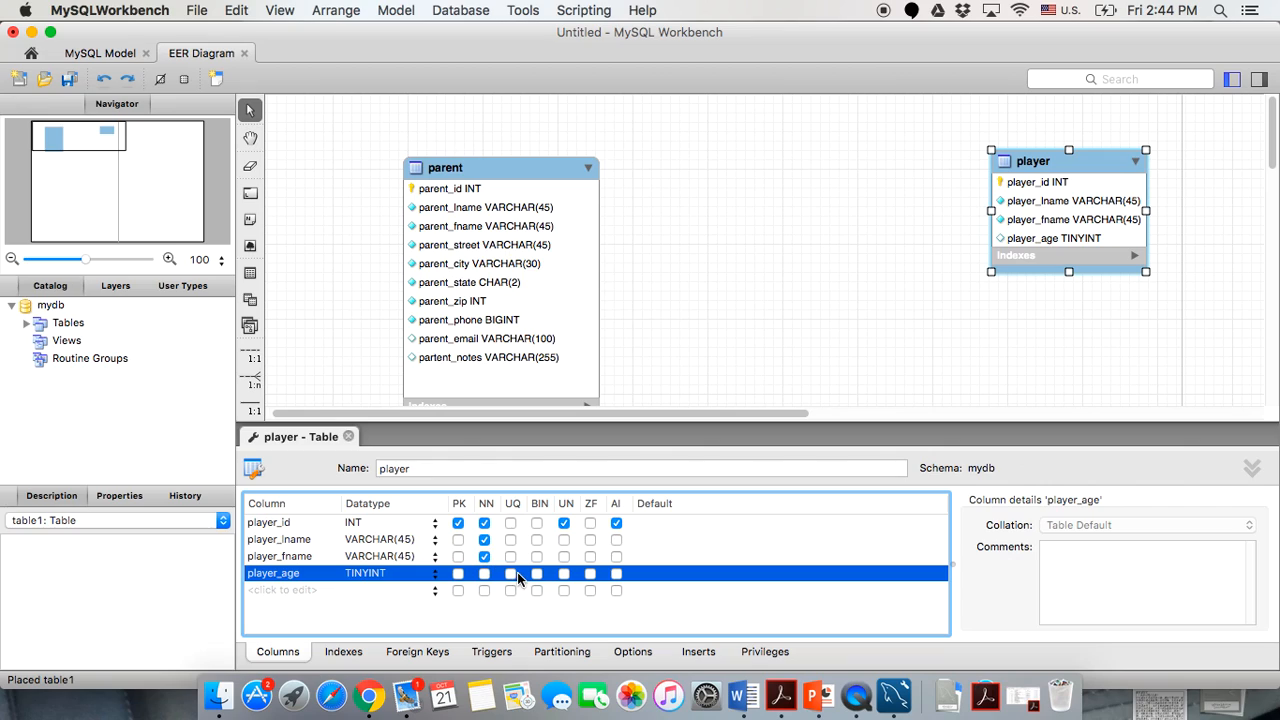
pyautogui.click(485, 574)
# Make player_age unsigned and add player_phone as a not-null unsigned BIGINT column.
pyautogui.click(565, 574)
pyautogui.click(263, 590)
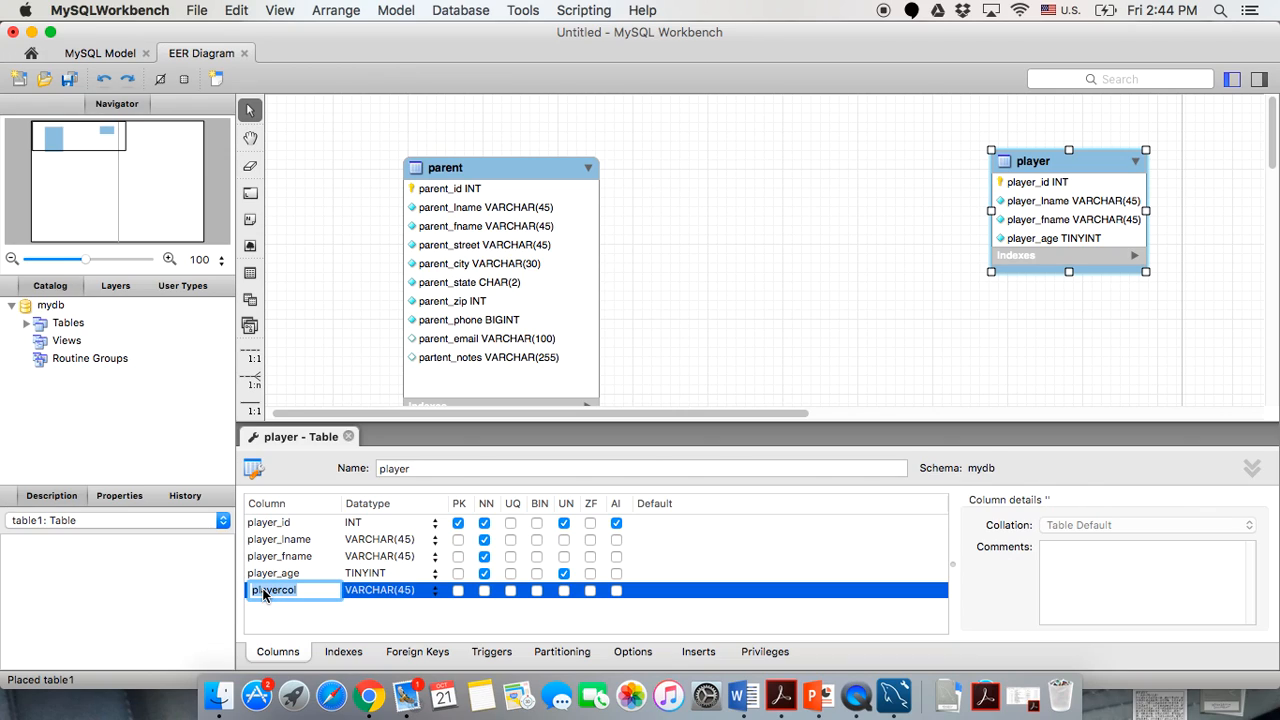
pyautogui.write('pa')
pyautogui.press('BackSpace')
pyautogui.write('layer_phone')
pyautogui.click(386, 592)
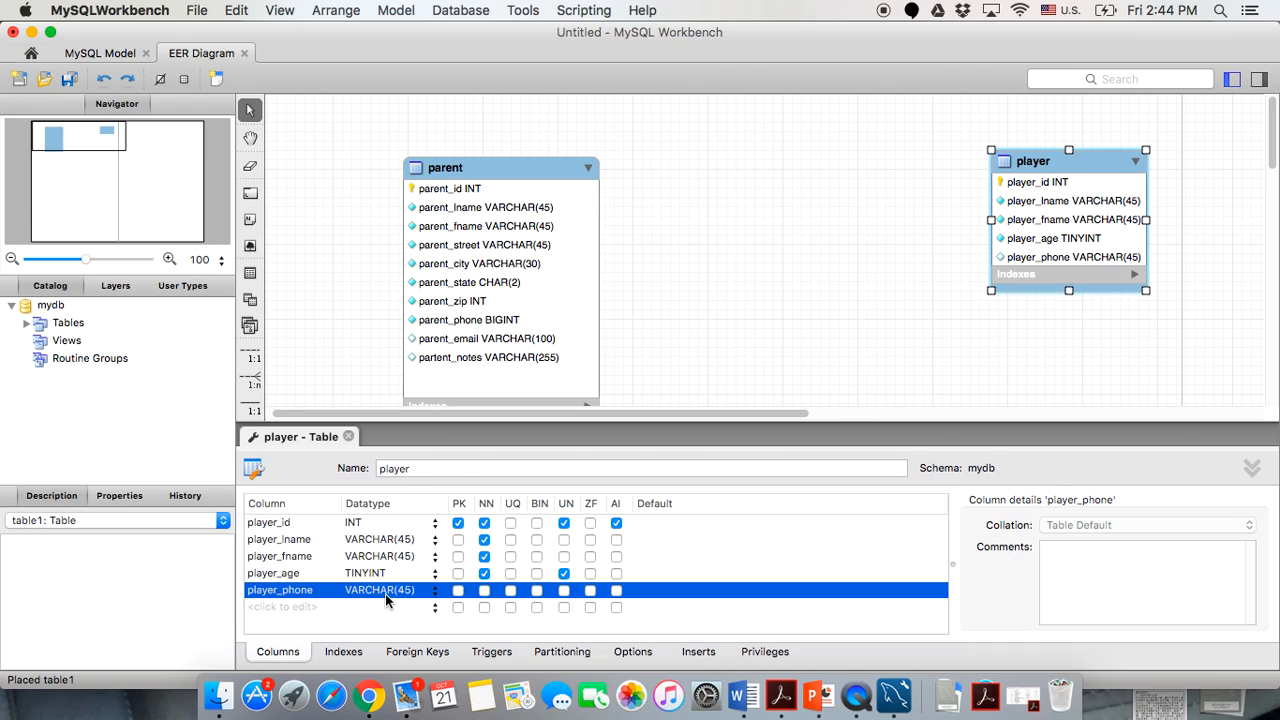
pyautogui.write('BIGIN')
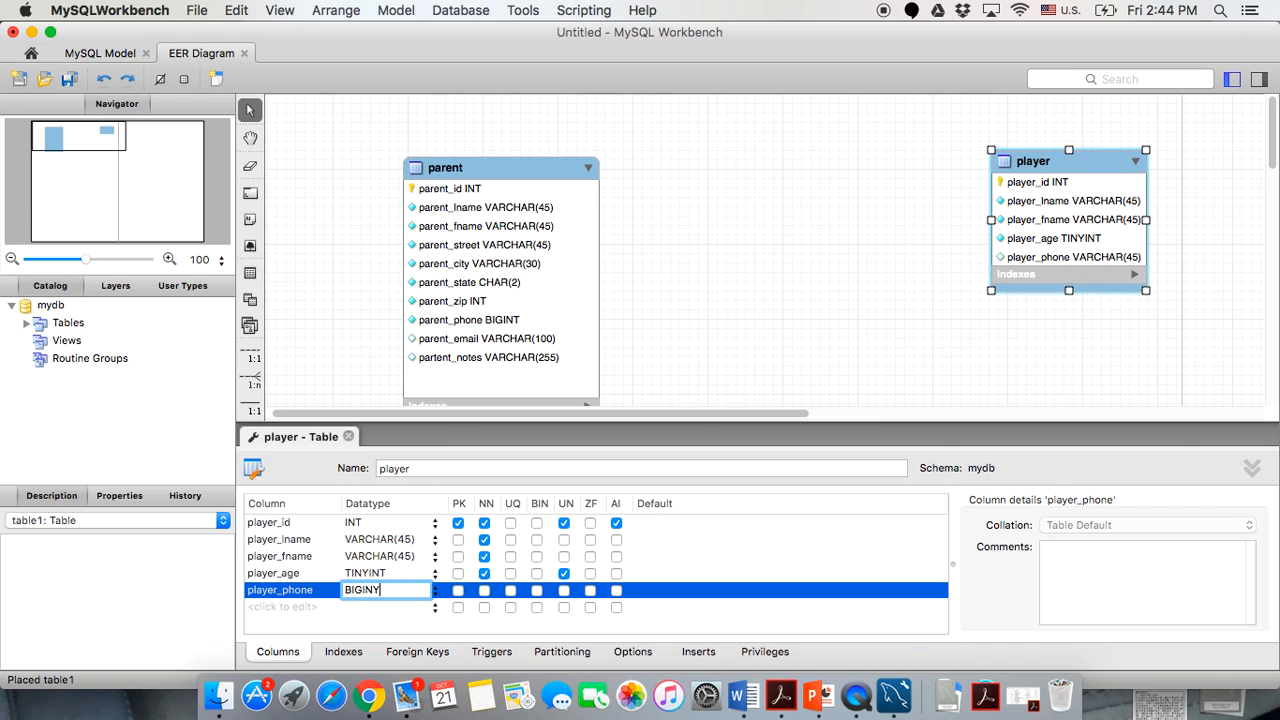
pyautogui.write('T')
pyautogui.click(400, 622)
pyautogui.click(484, 590)
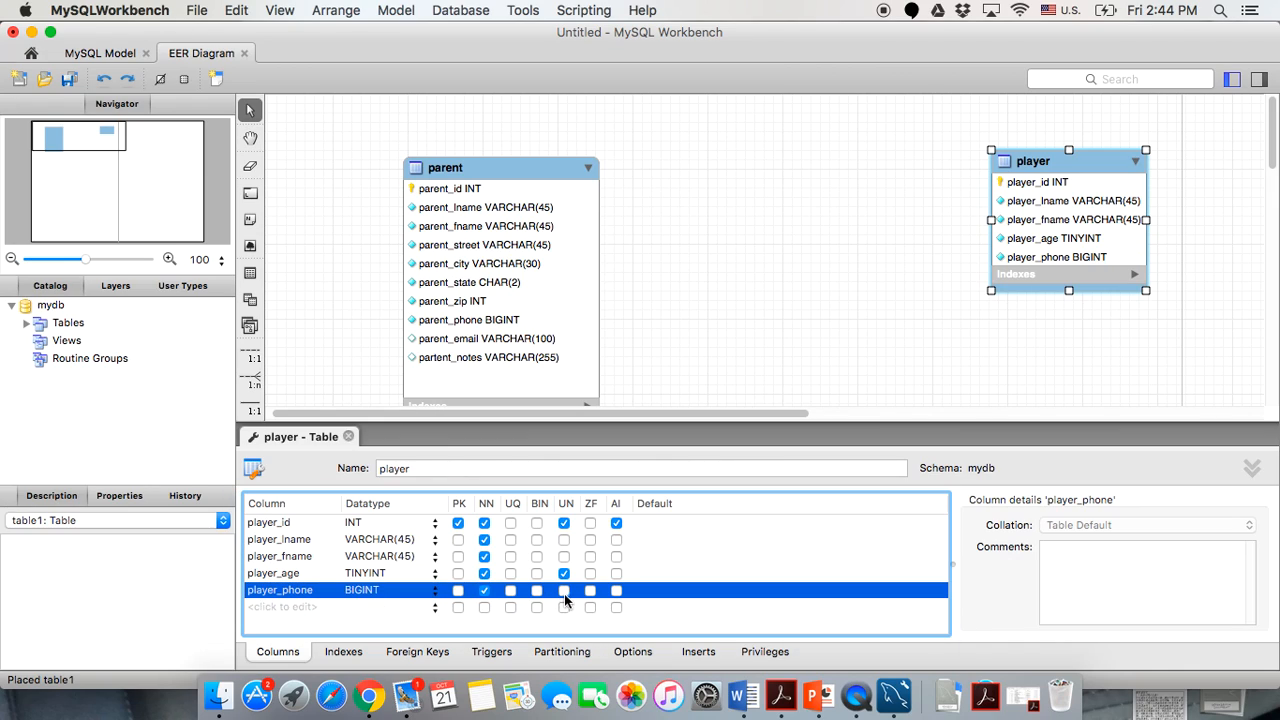
pyautogui.click(564, 590)
# Add a player_email column with datatype VARCHAR(100).
pyautogui.doubleClick(272, 607)
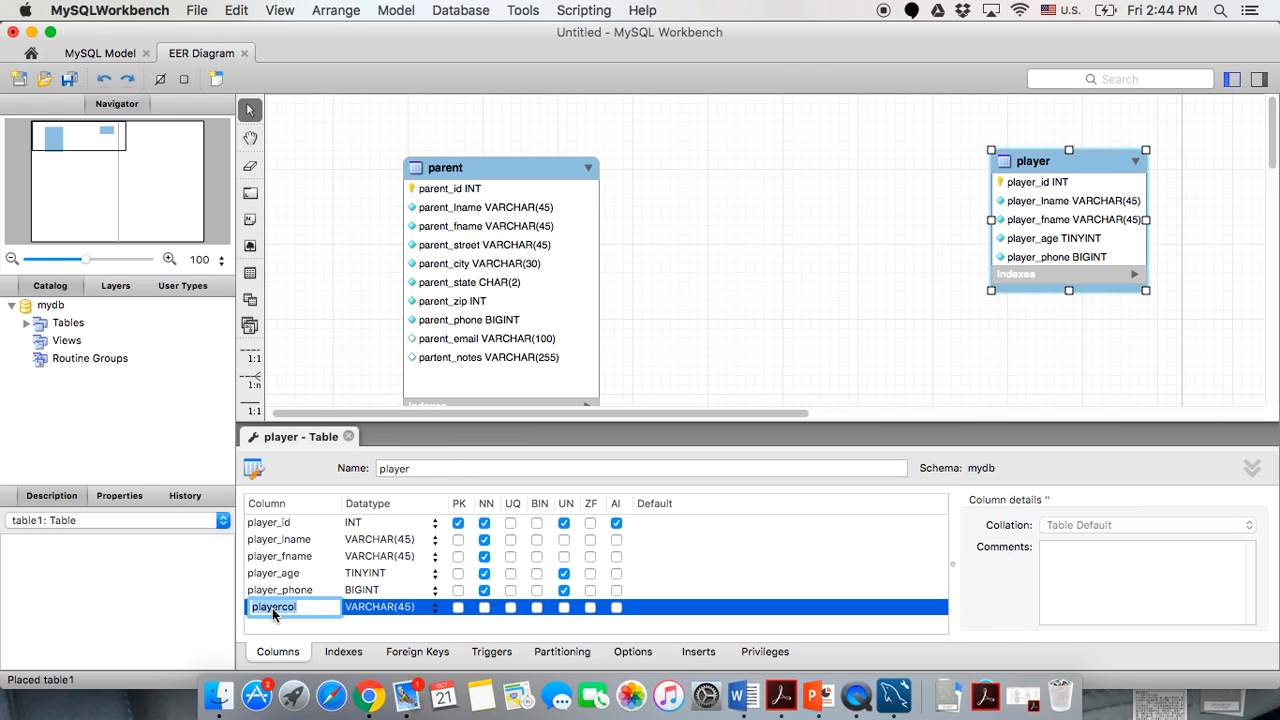
pyautogui.write('player_email')
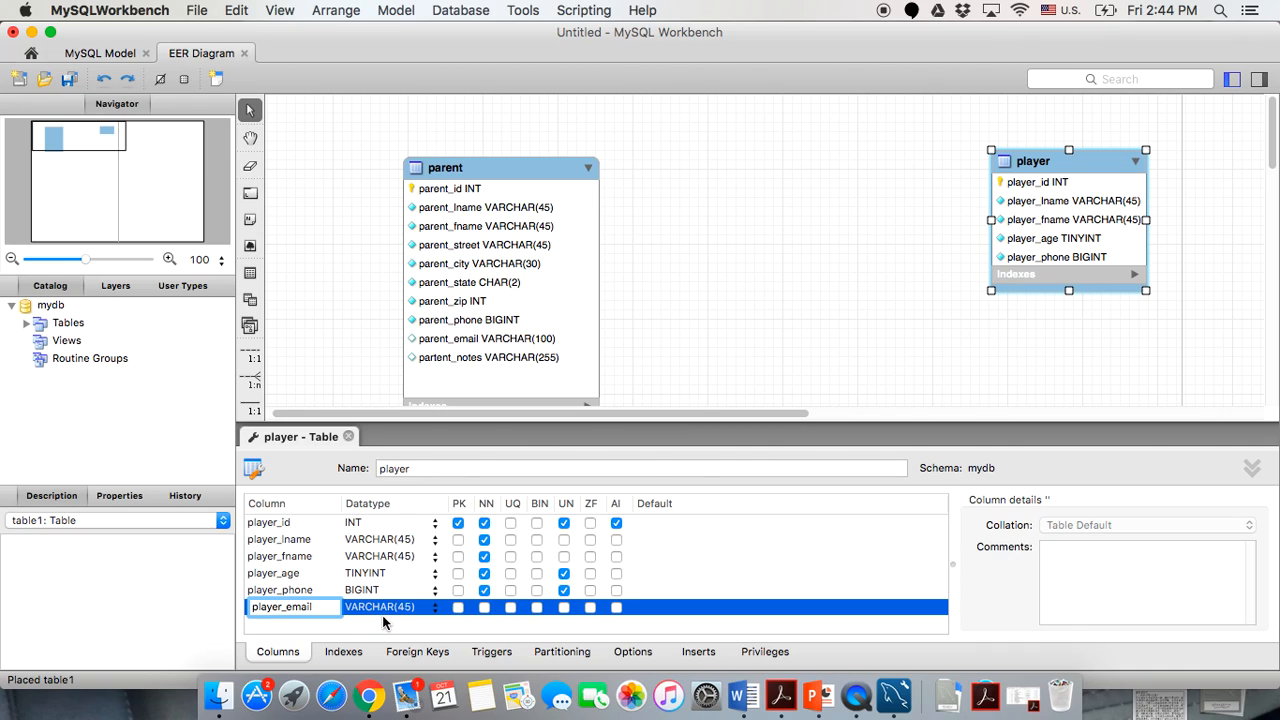
pyautogui.press('Return')
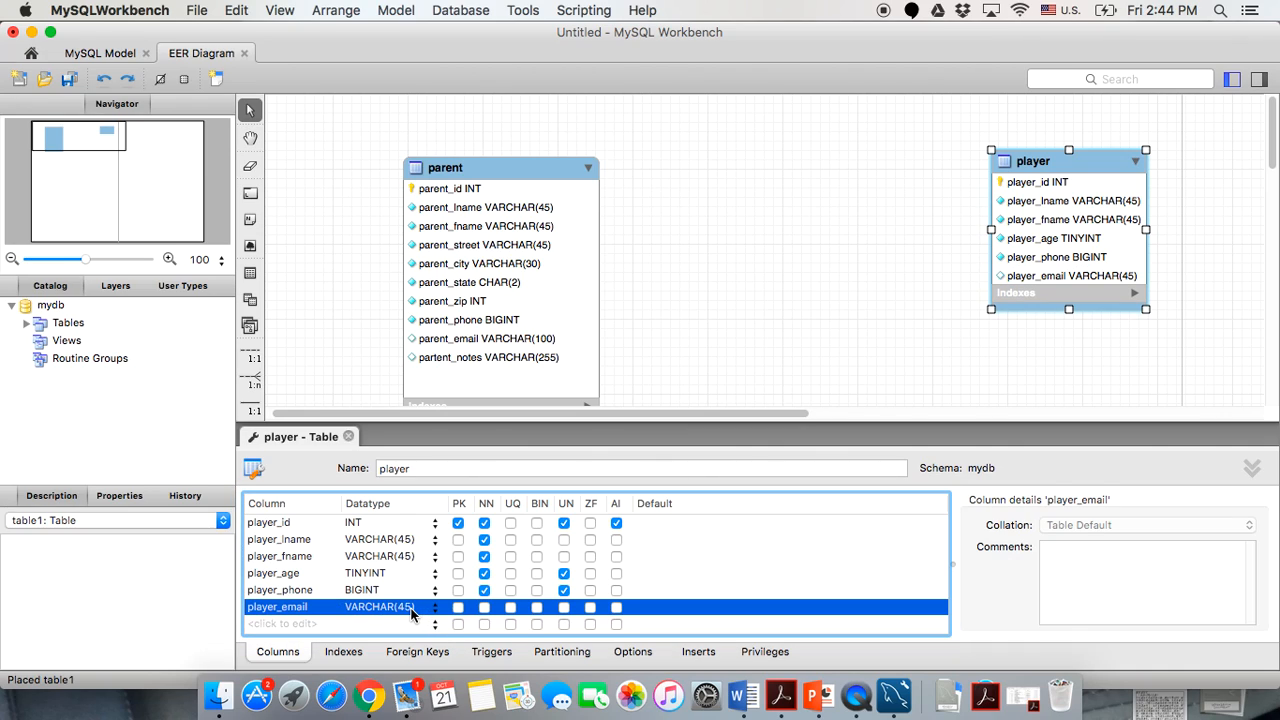
pyautogui.doubleClick(411, 610)
pyautogui.click(411, 606)
pyautogui.press('BackSpace')
pyautogui.press('BackSpace')
pyautogui.write('100')
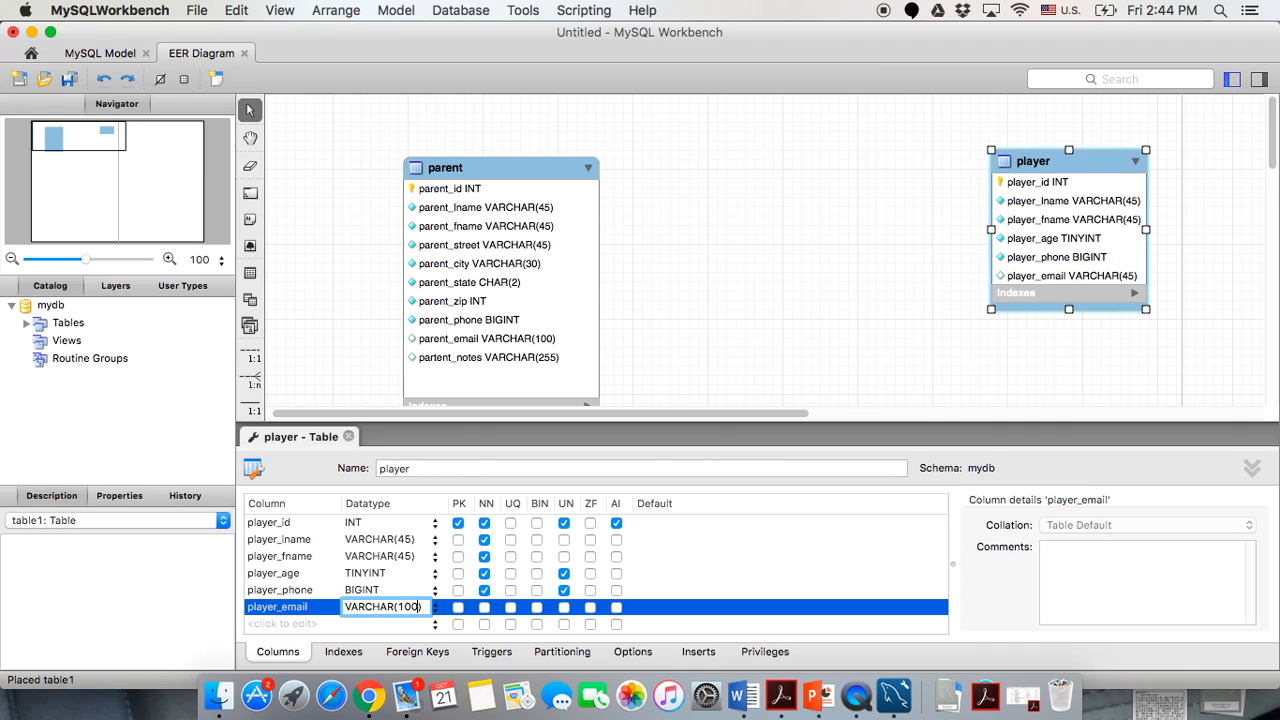
pyautogui.click(385, 626)
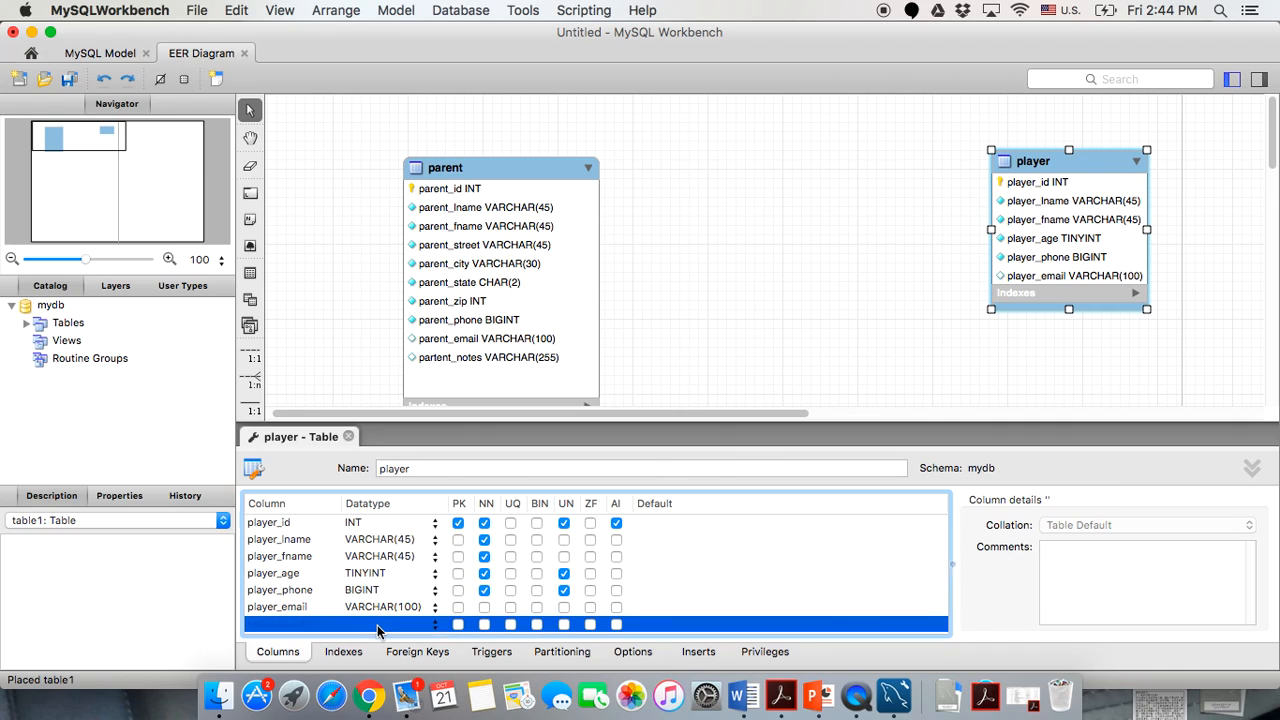
# Add a player_notes column with datatype VARCHAR(255).
pyautogui.click(259, 630)
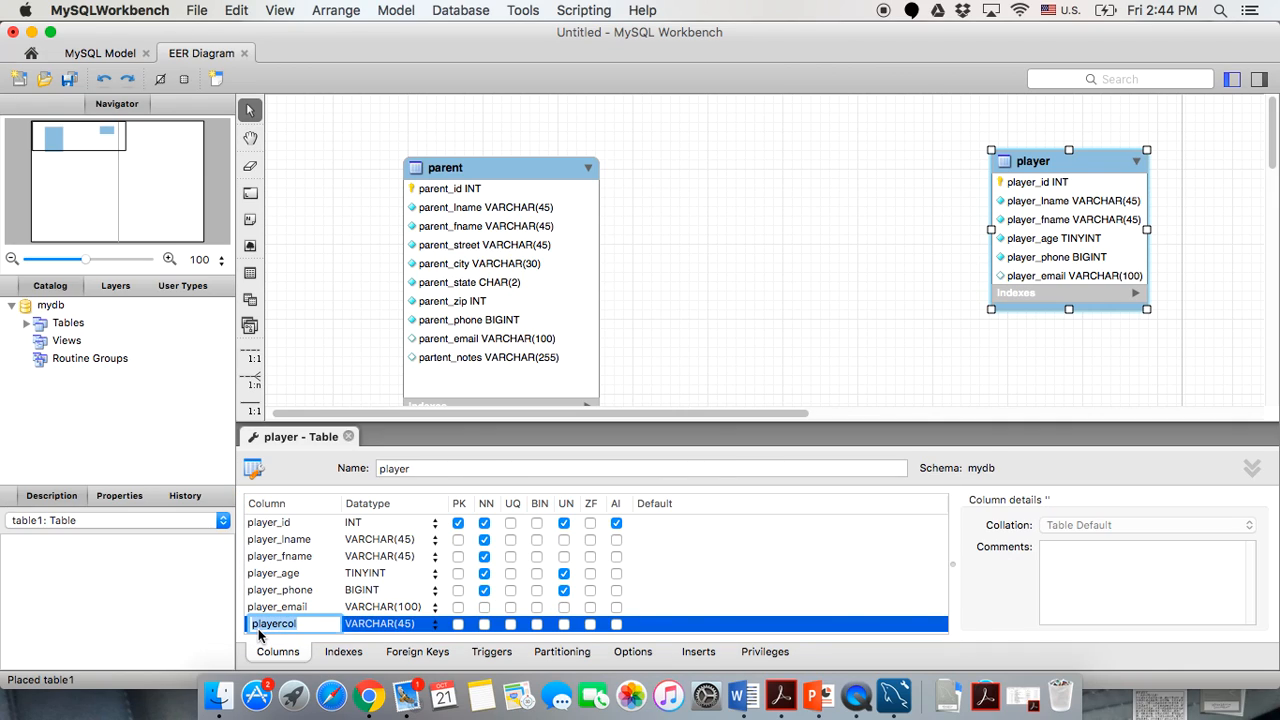
pyautogui.write('player_notes')
pyautogui.click(380, 628)
pyautogui.click(411, 624)
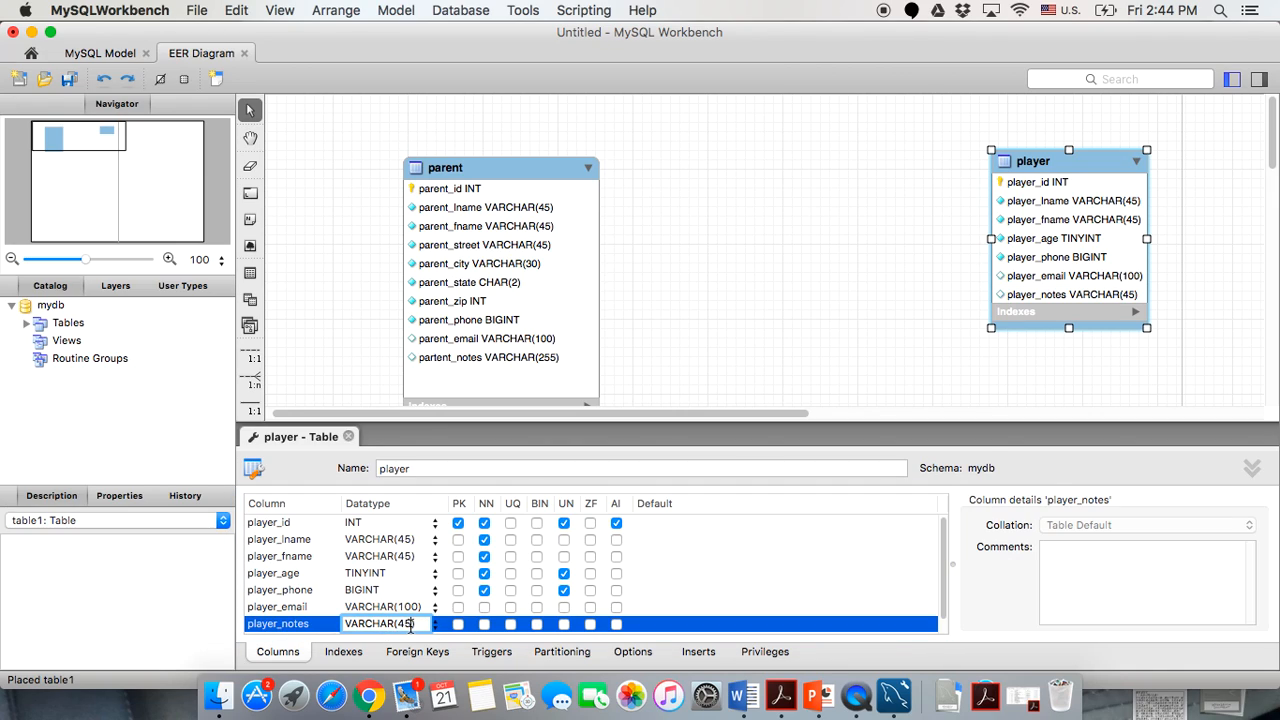
pyautogui.press('BackSpace')
pyautogui.press('BackSpace')
pyautogui.write('255')
pyautogui.press('Return')
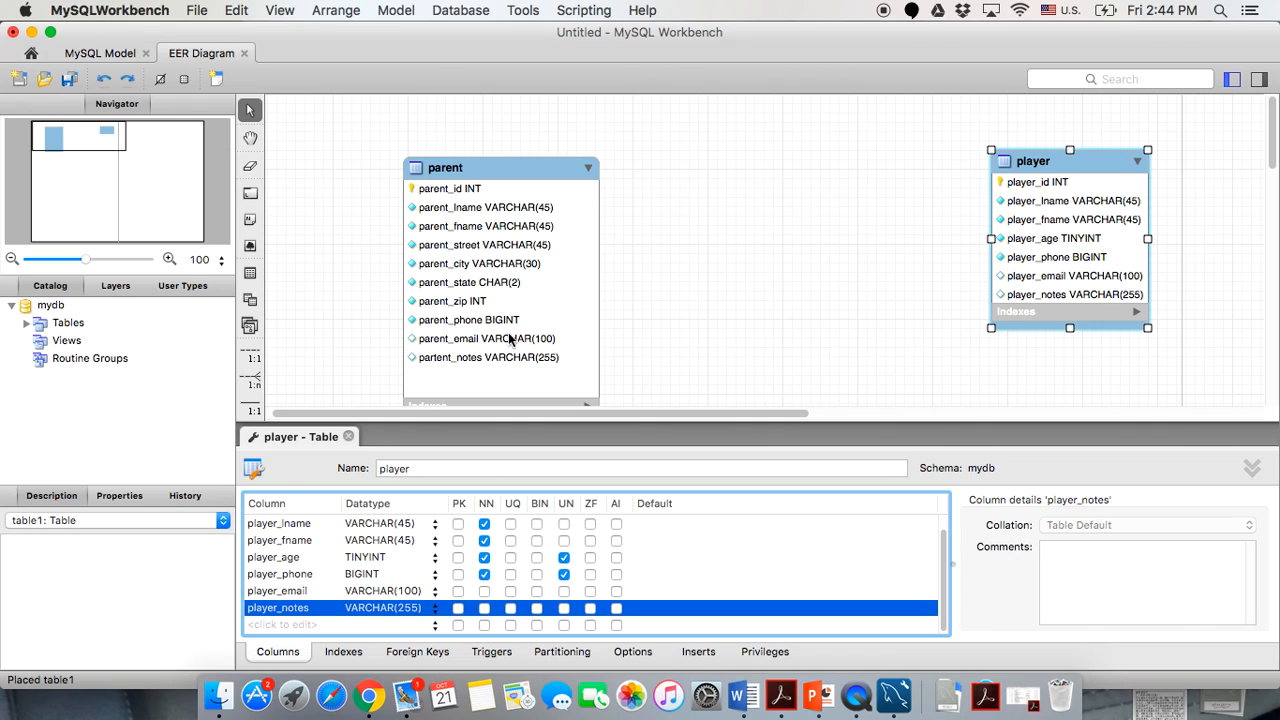
# Close the player editor, then reposition and enlarge the player box to show all seven columns.
pyautogui.click(348, 437)
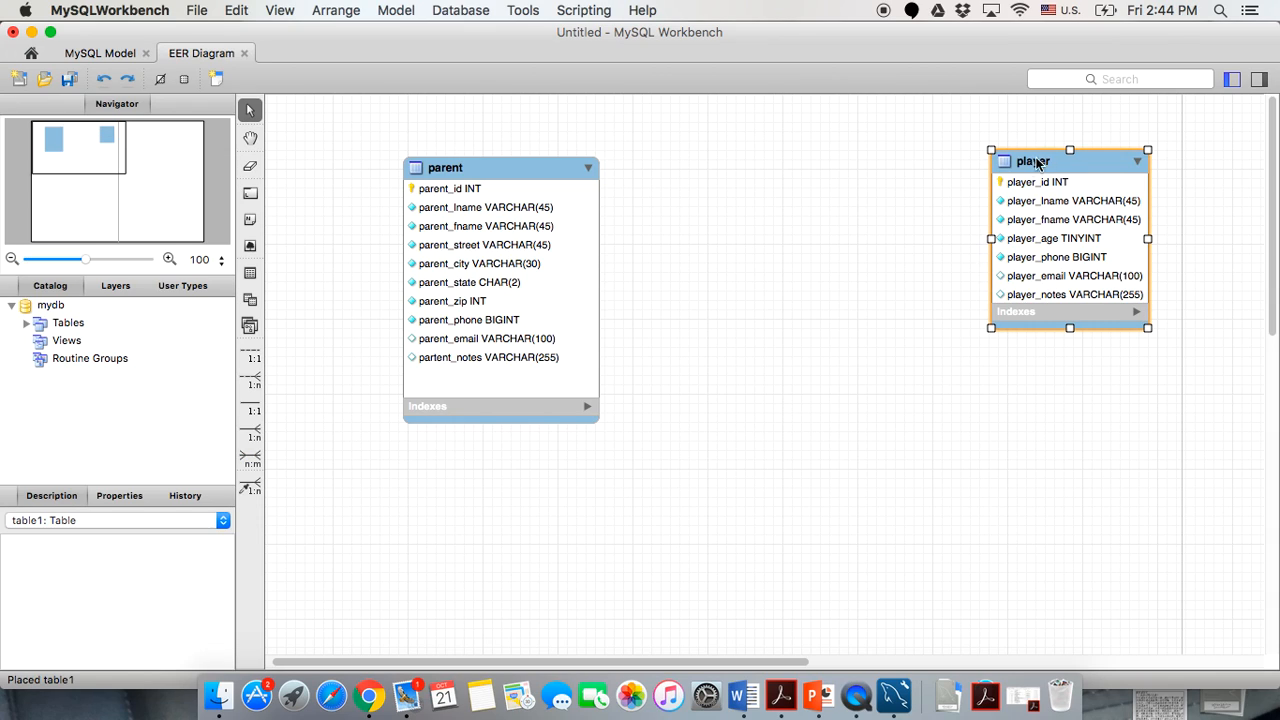
pyautogui.moveTo(1048, 160); pyautogui.dragTo(1029, 174)
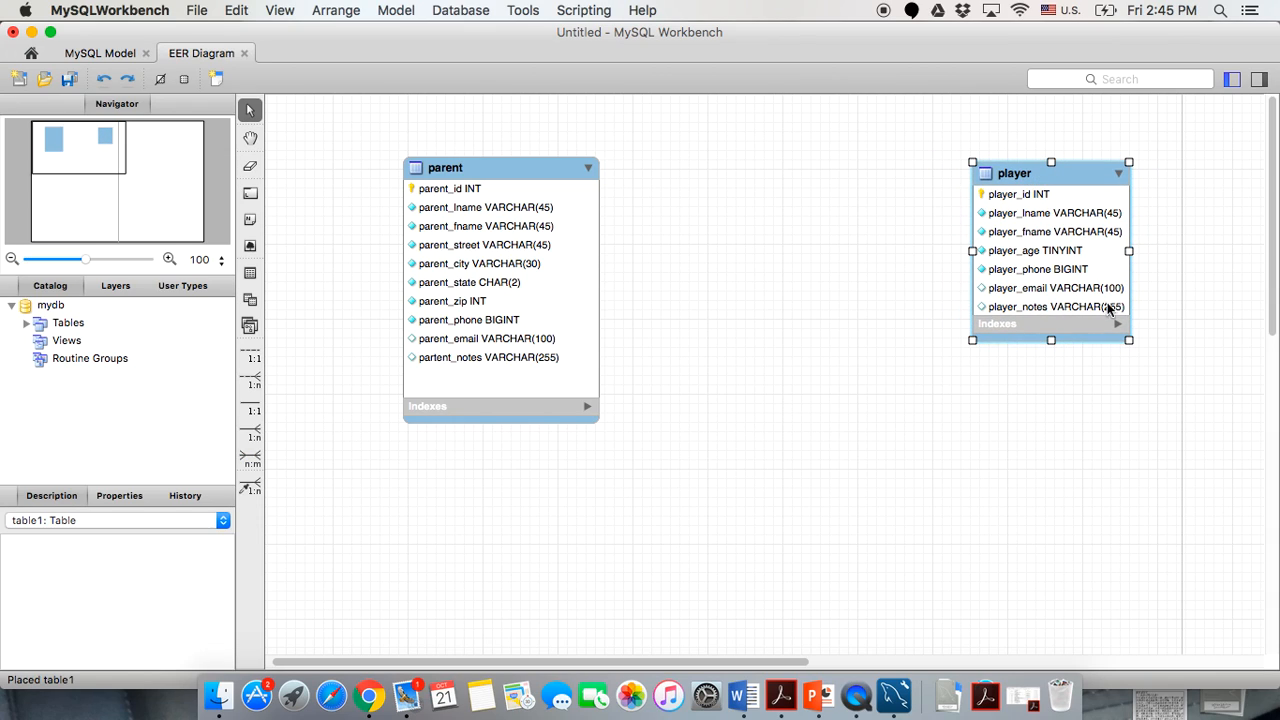
pyautogui.moveTo(1131, 346); pyautogui.dragTo(1161, 388)
pyautogui.click(858, 338)
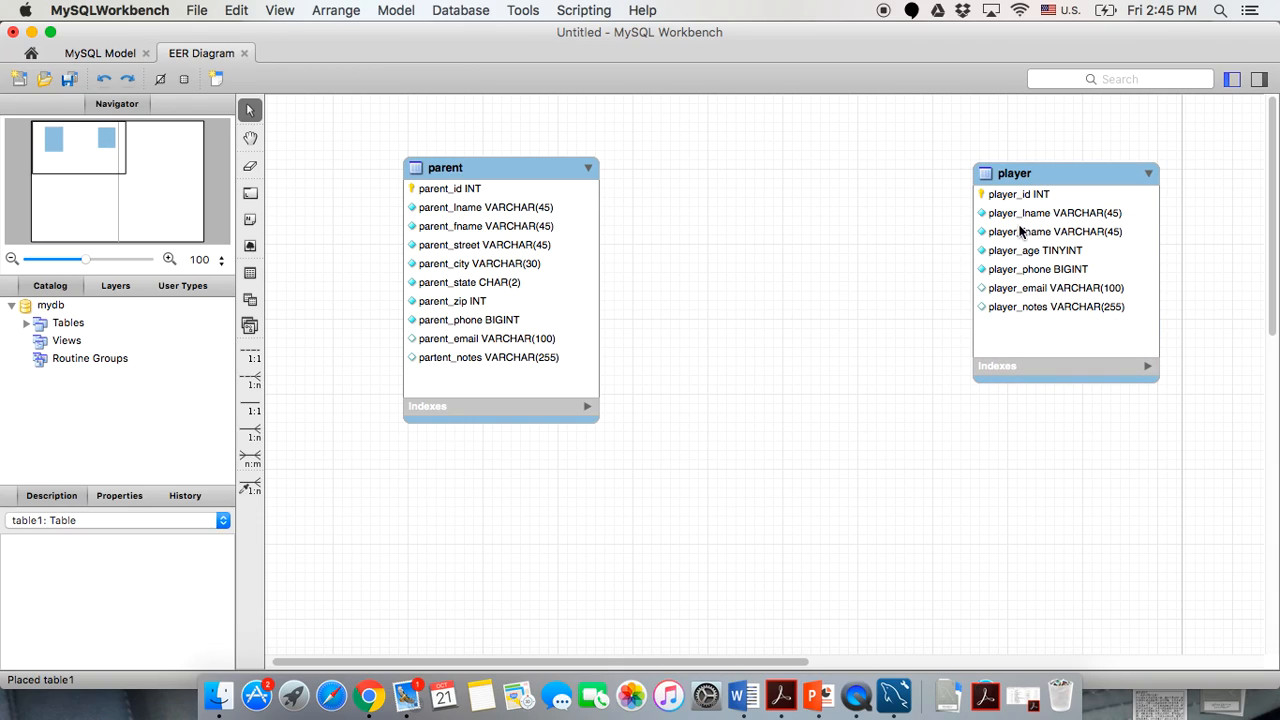
pyautogui.moveTo(1044, 169); pyautogui.dragTo(1051, 176)
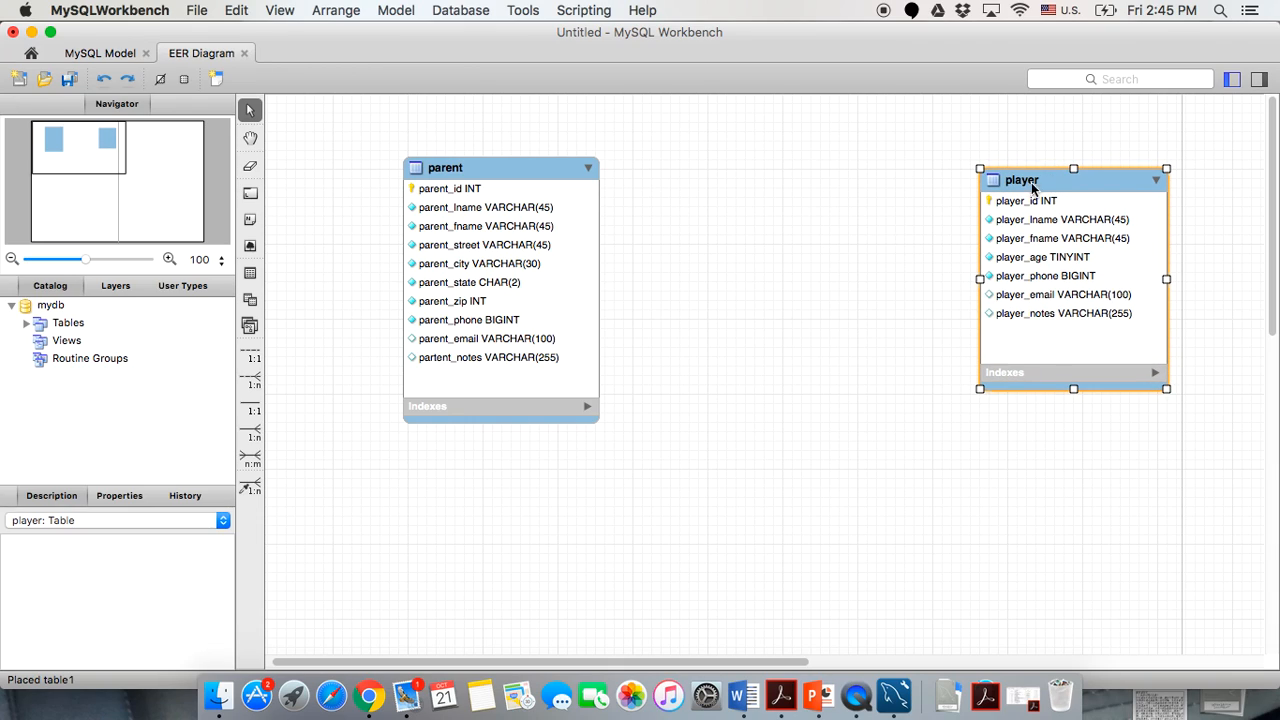
pyautogui.click(791, 277)
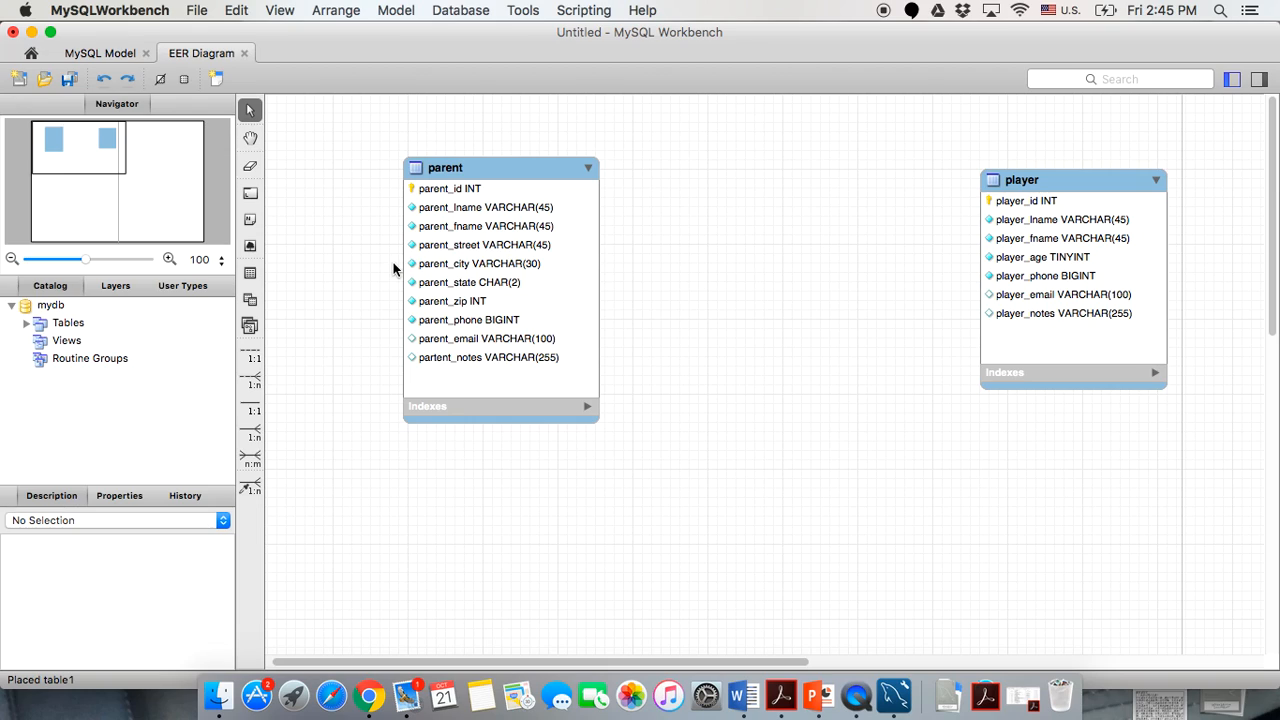
# Place a new table named 'registers' between parent and player, and enlarge its box.
pyautogui.click(250, 272)
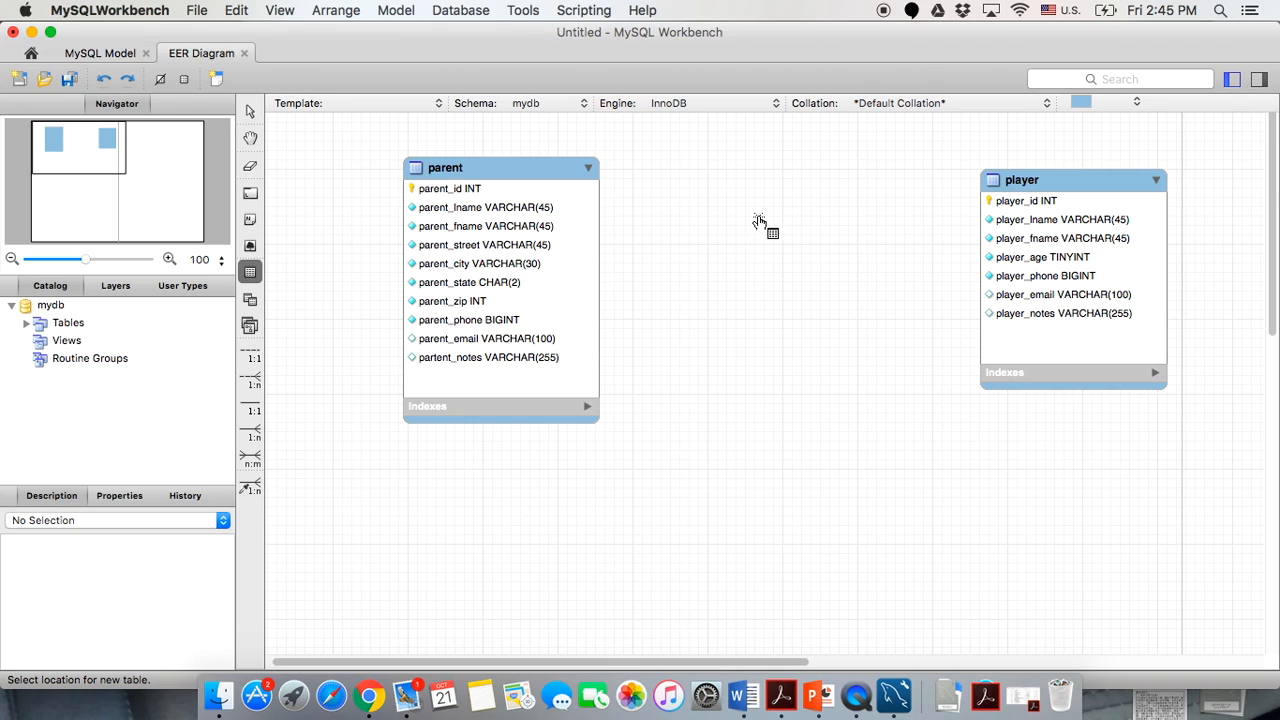
pyautogui.click(752, 219)
pyautogui.write('r')
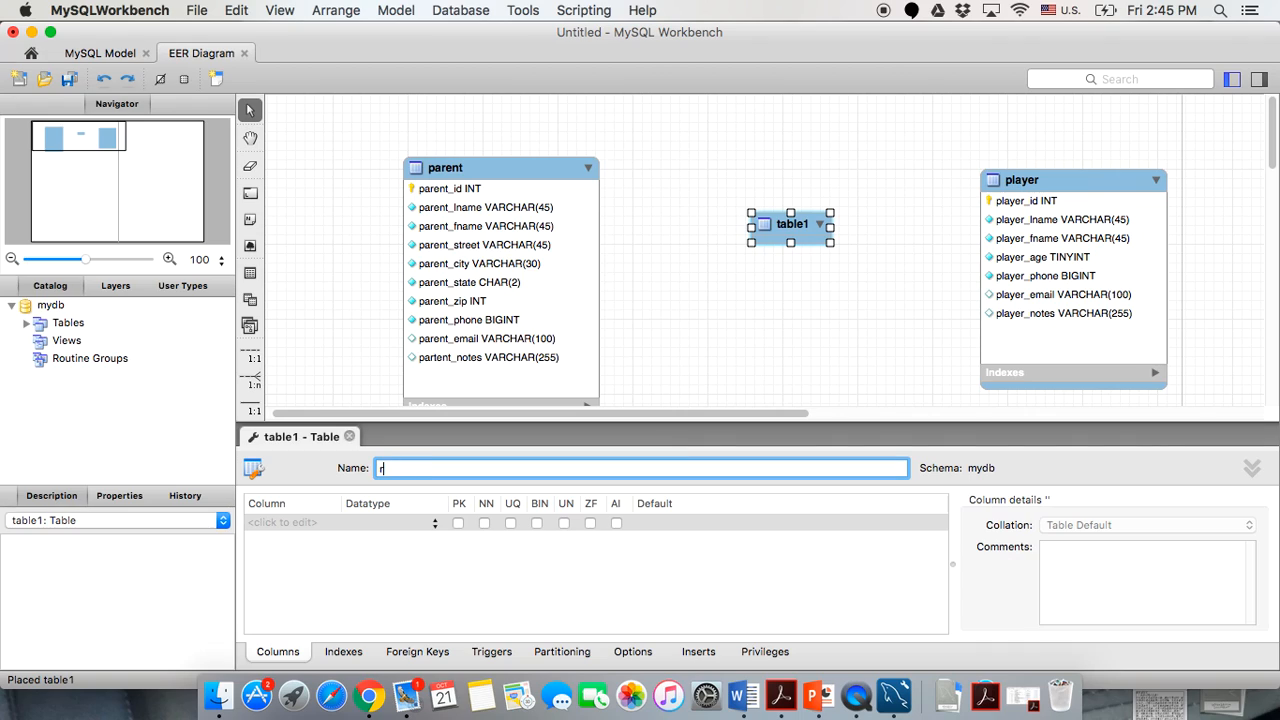
pyautogui.write('egisters')
pyautogui.click(610, 568)
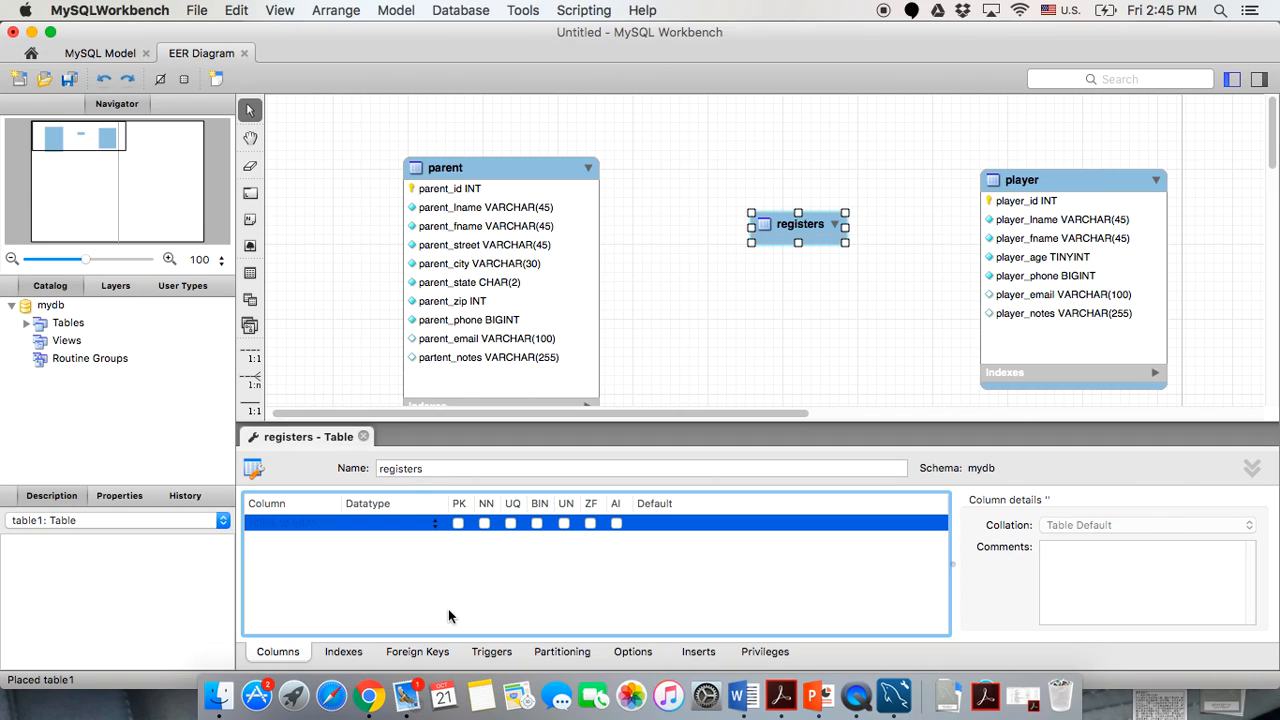
pyautogui.moveTo(788, 230); pyautogui.dragTo(868, 343)
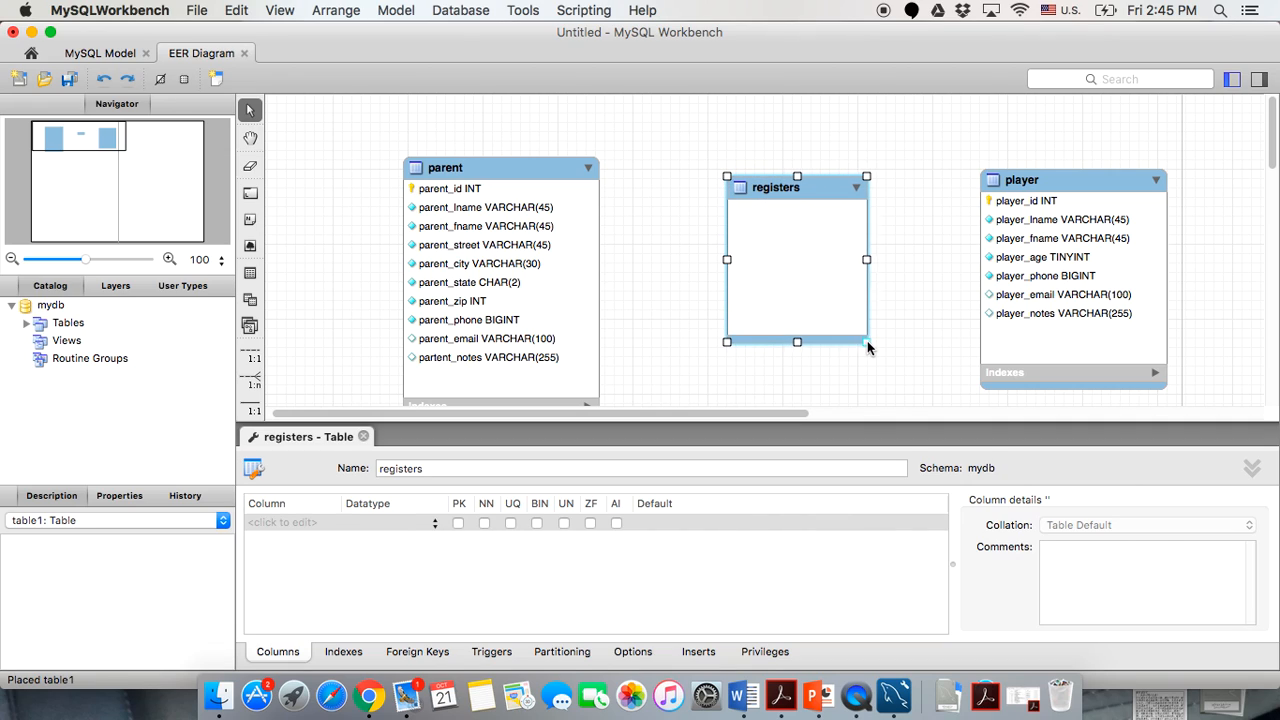
pyautogui.click(928, 368)
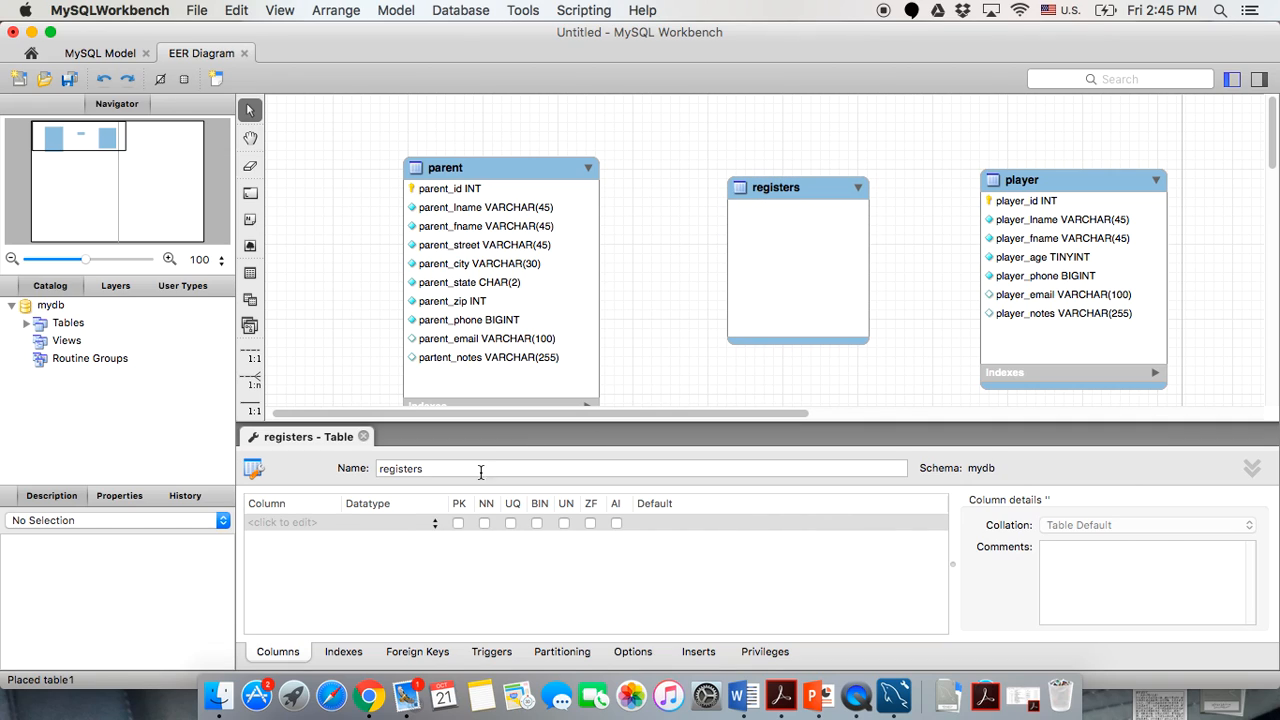
# Add parent_id and player_id columns to registers, with player_id typed INT.
pyautogui.doubleClick(292, 523)
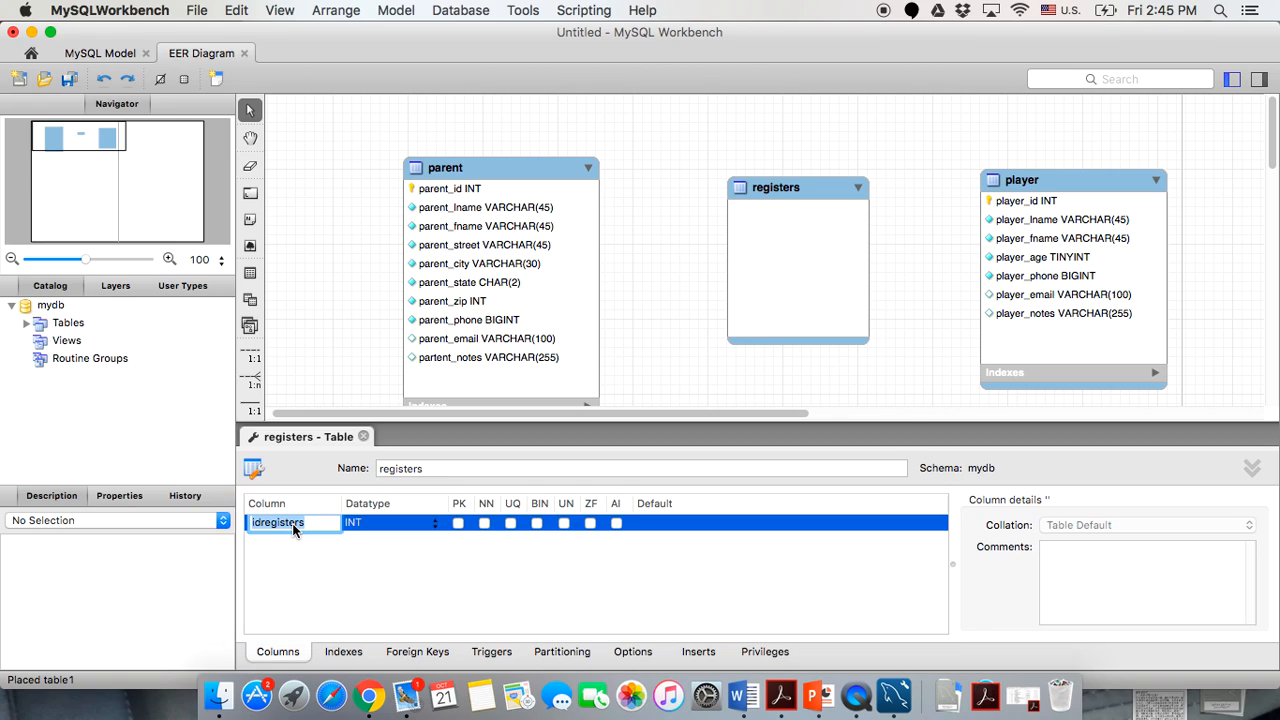
pyautogui.write('parent_id')
pyautogui.doubleClick(265, 540)
pyautogui.write('play')
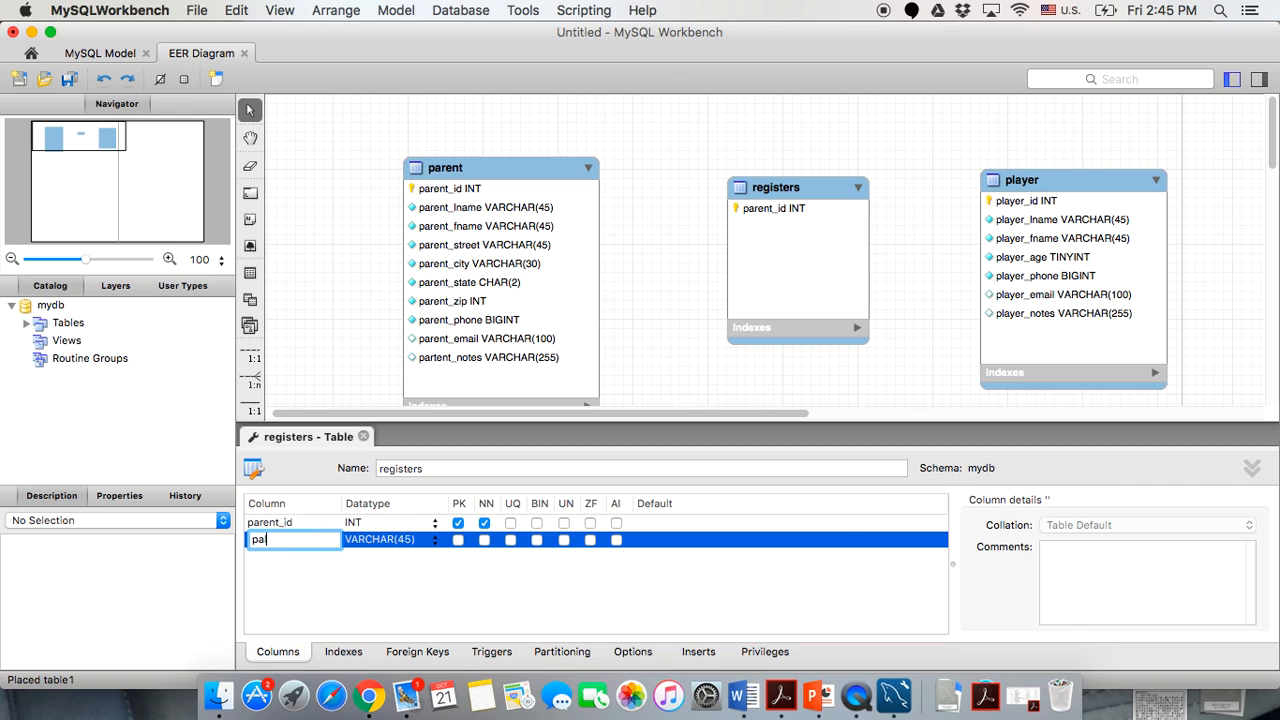
pyautogui.write('er_id')
pyautogui.press('Tab')
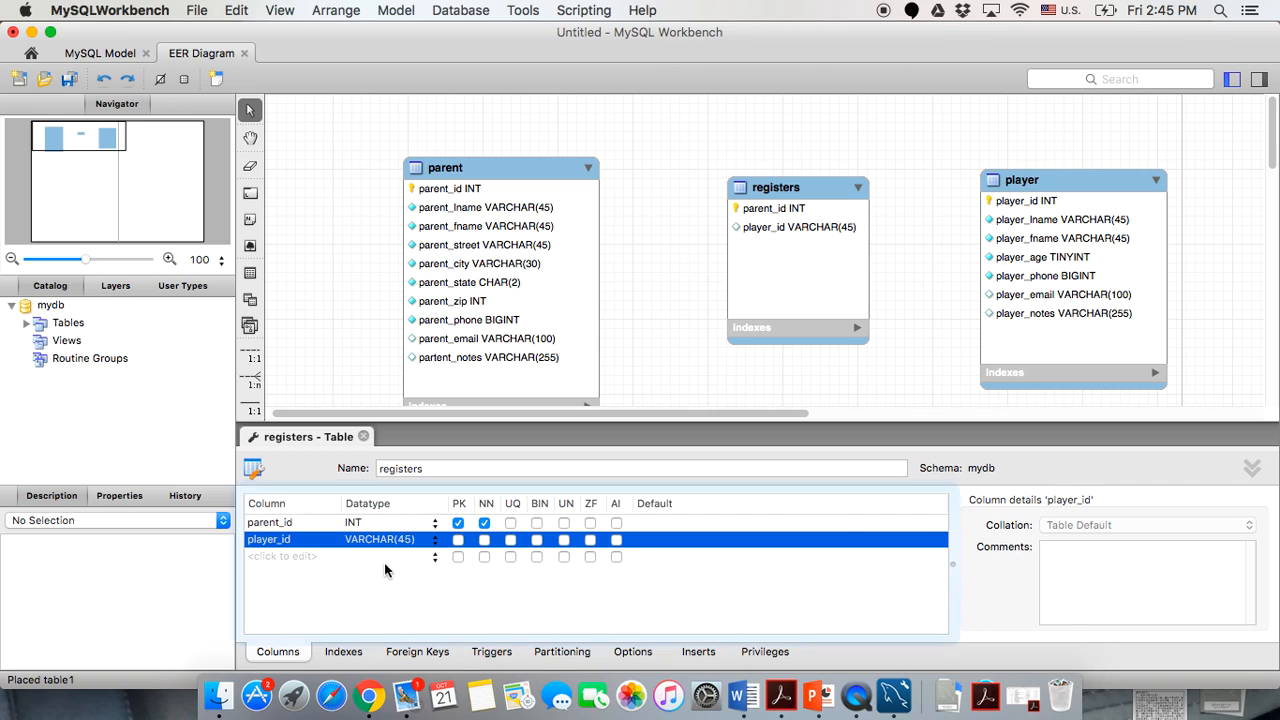
pyautogui.click(435, 539)
pyautogui.click(397, 554)
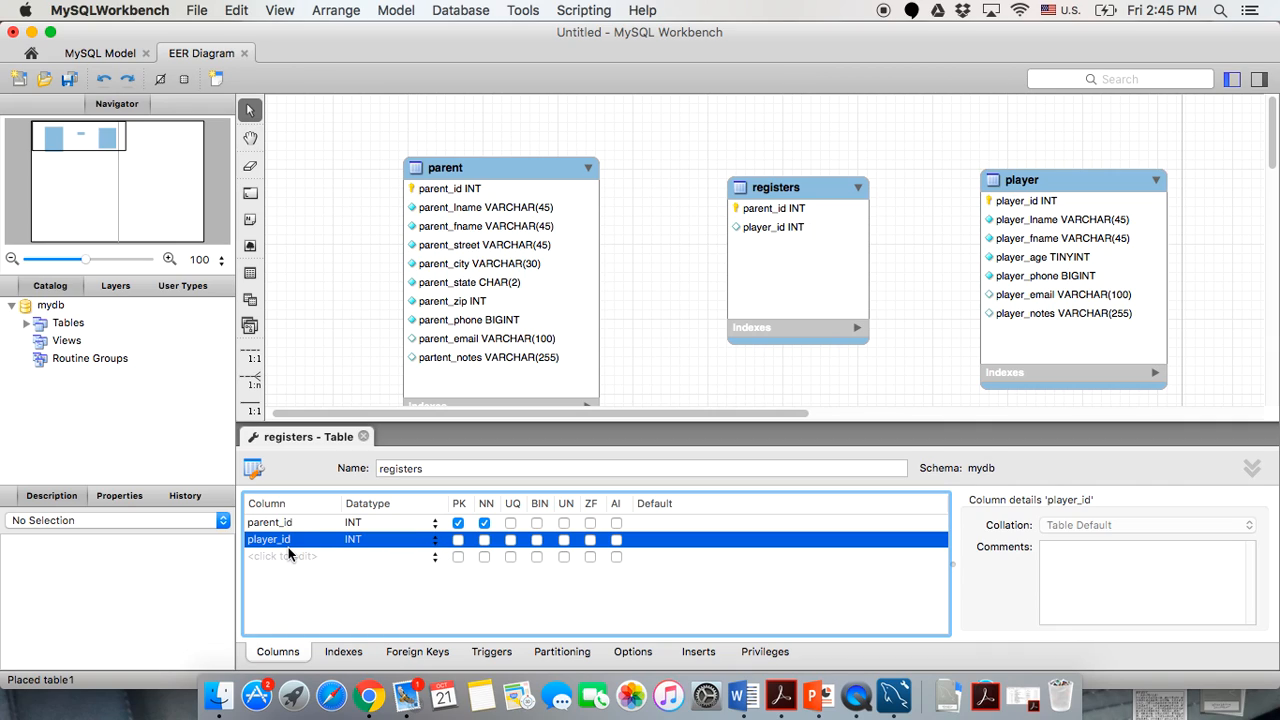
# Make player_id a not-null primary key column, and mark parent_id and player_id unsigned.
pyautogui.click(458, 540)
pyautogui.click(564, 522)
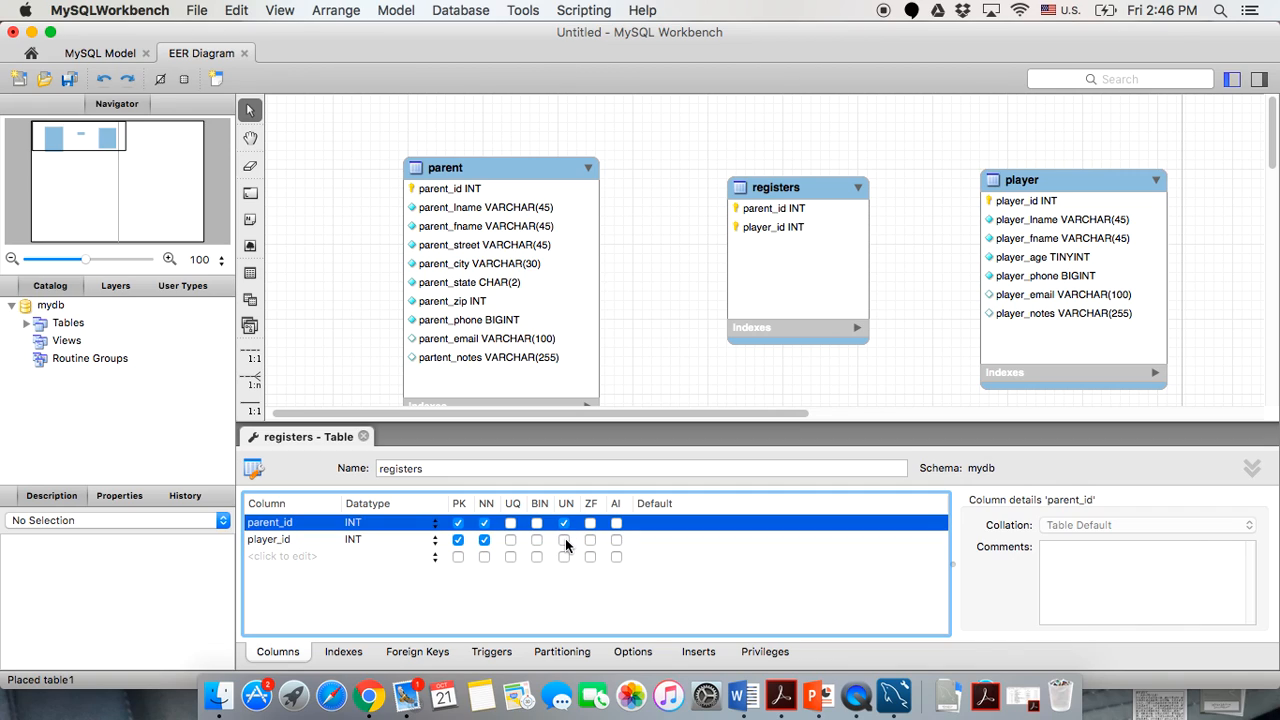
pyautogui.click(565, 540)
pyautogui.click(565, 540)
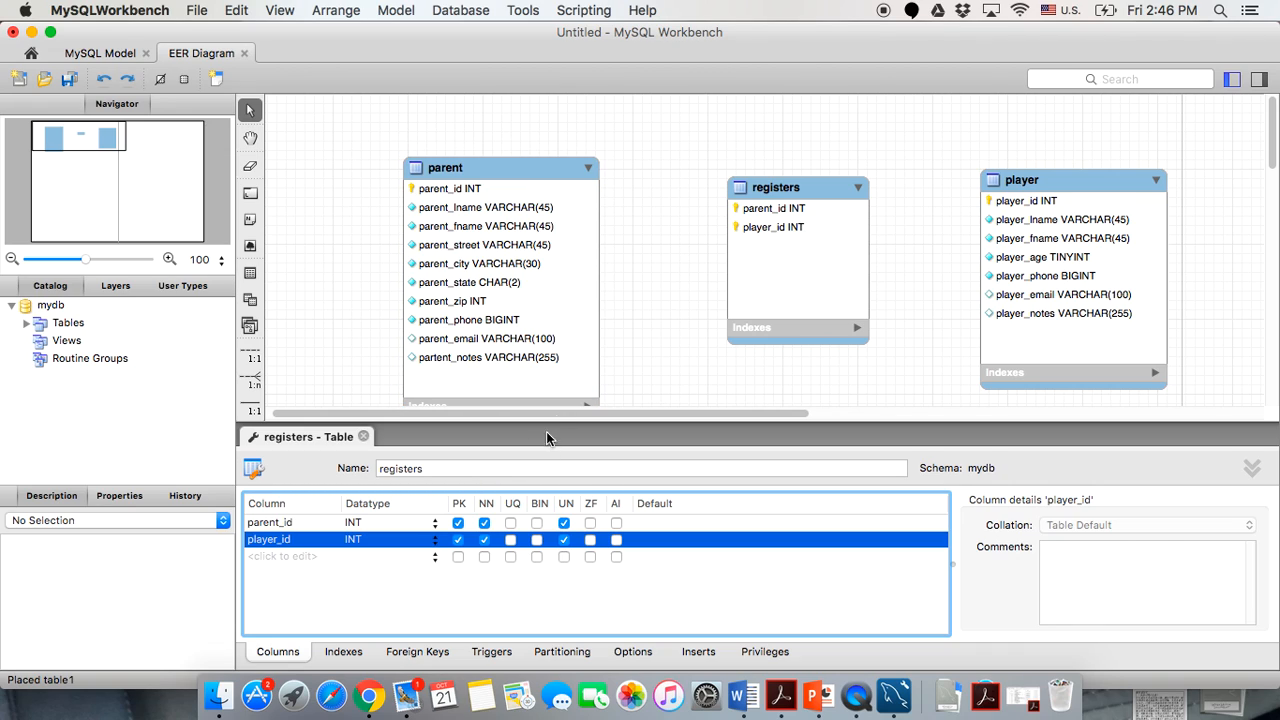
pyautogui.scroll(-1, 612, 378)
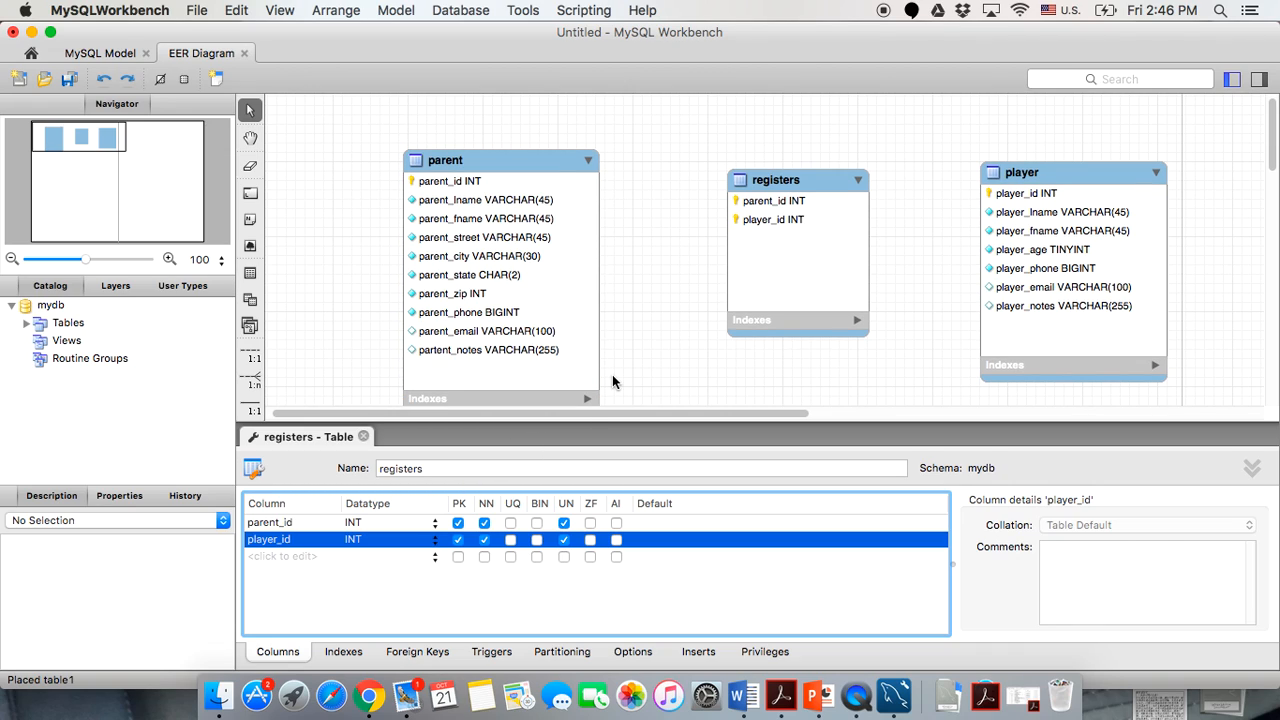
pyautogui.scroll(-3, 612, 380)
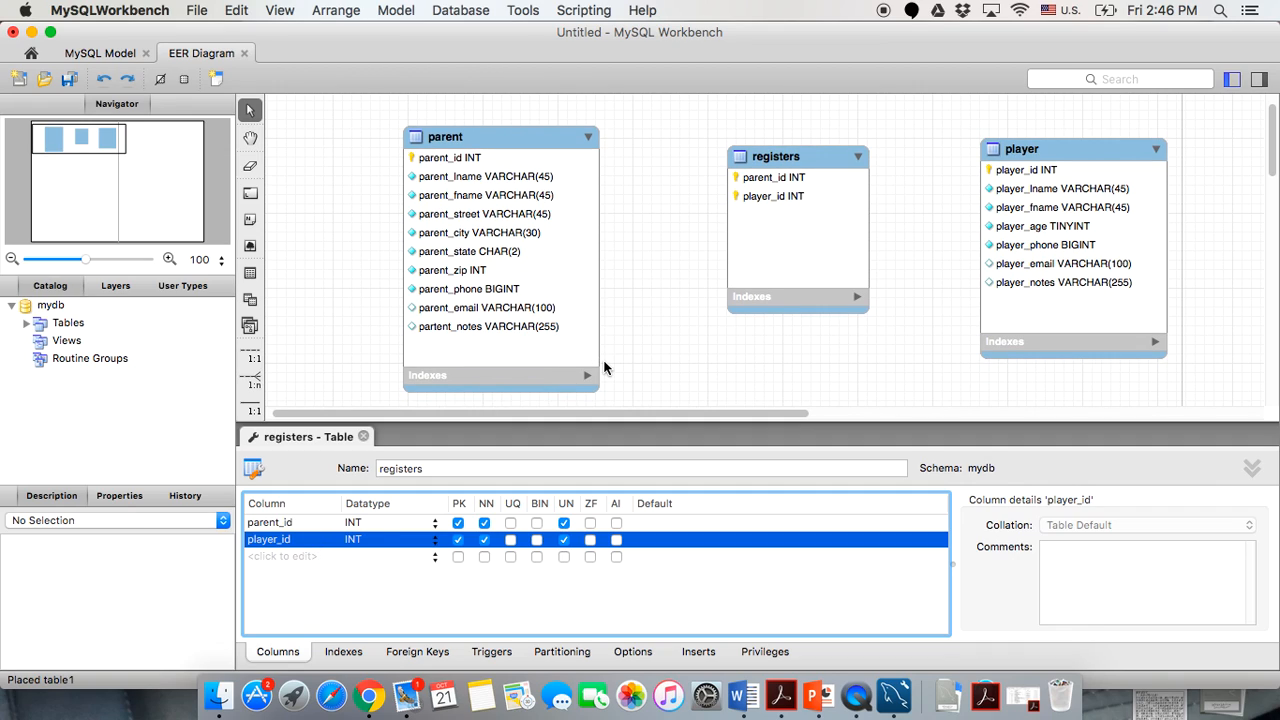
# Add a not-null reg_cost column of type DECIMAL(5,2).
pyautogui.click(285, 557)
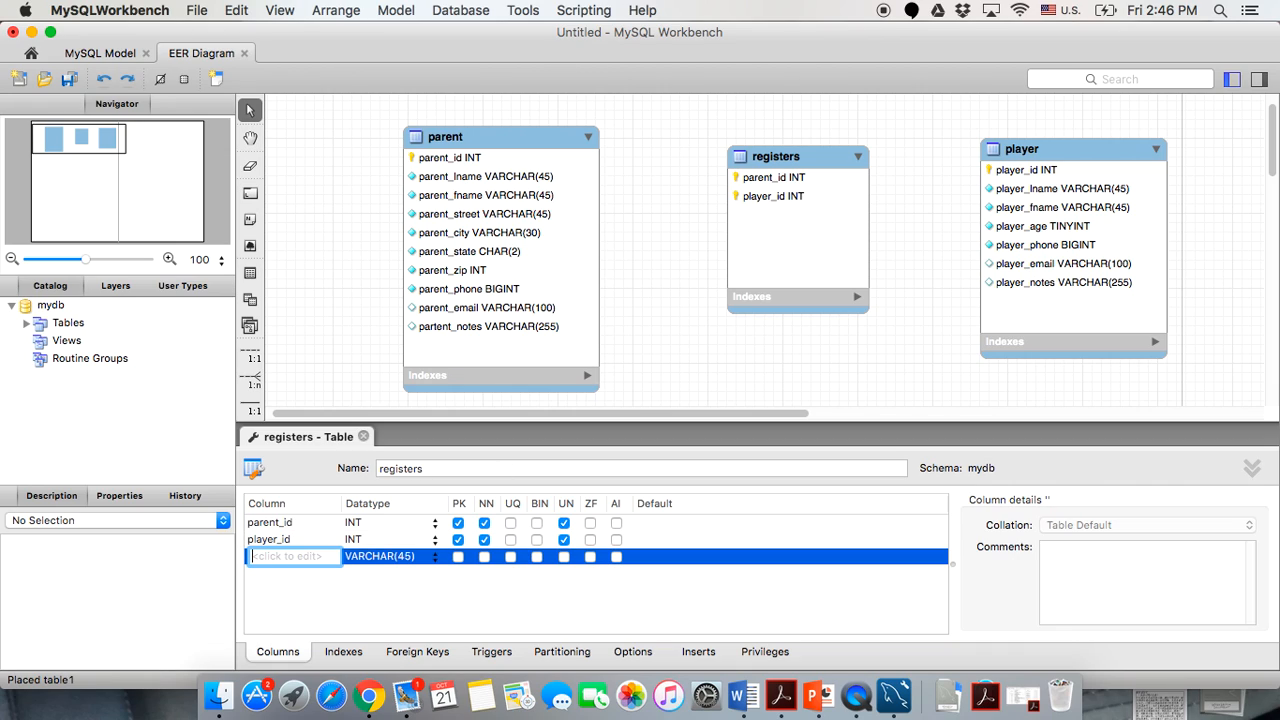
pyautogui.write('reg_cost')
pyautogui.click(406, 560)
pyautogui.write('DECIMAL()')
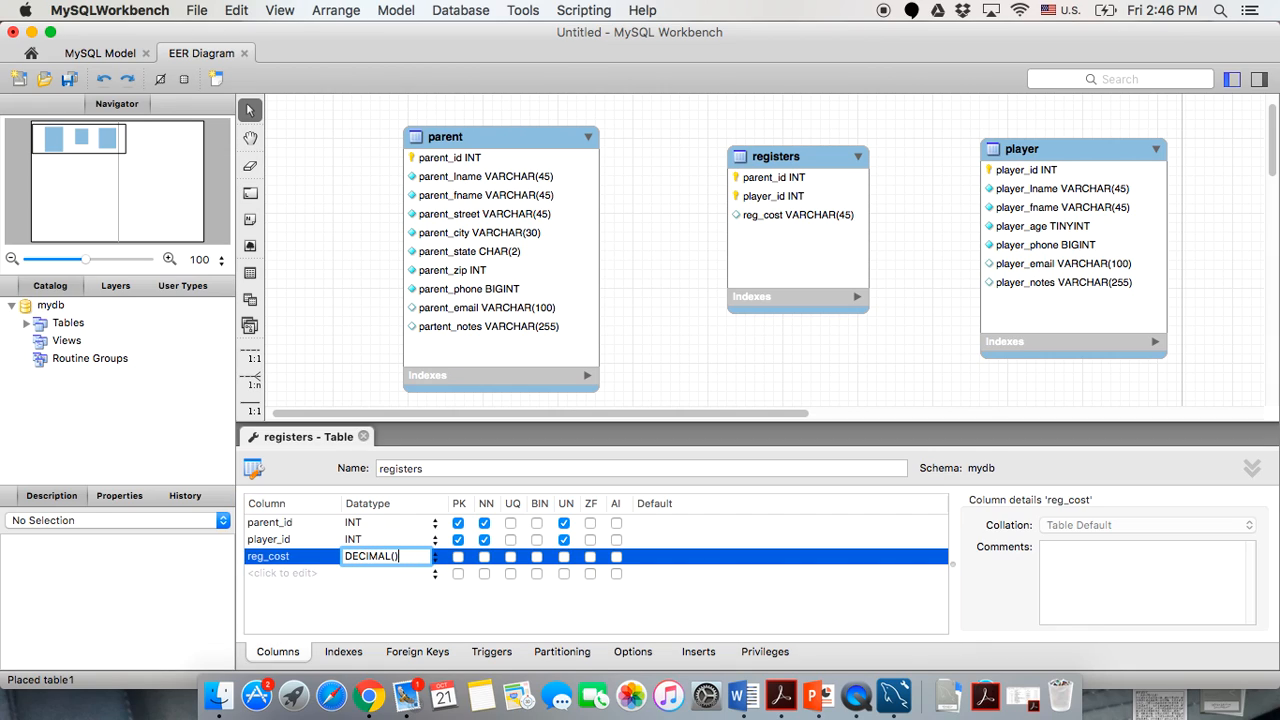
pyautogui.write('5,2')
pyautogui.press('Return')
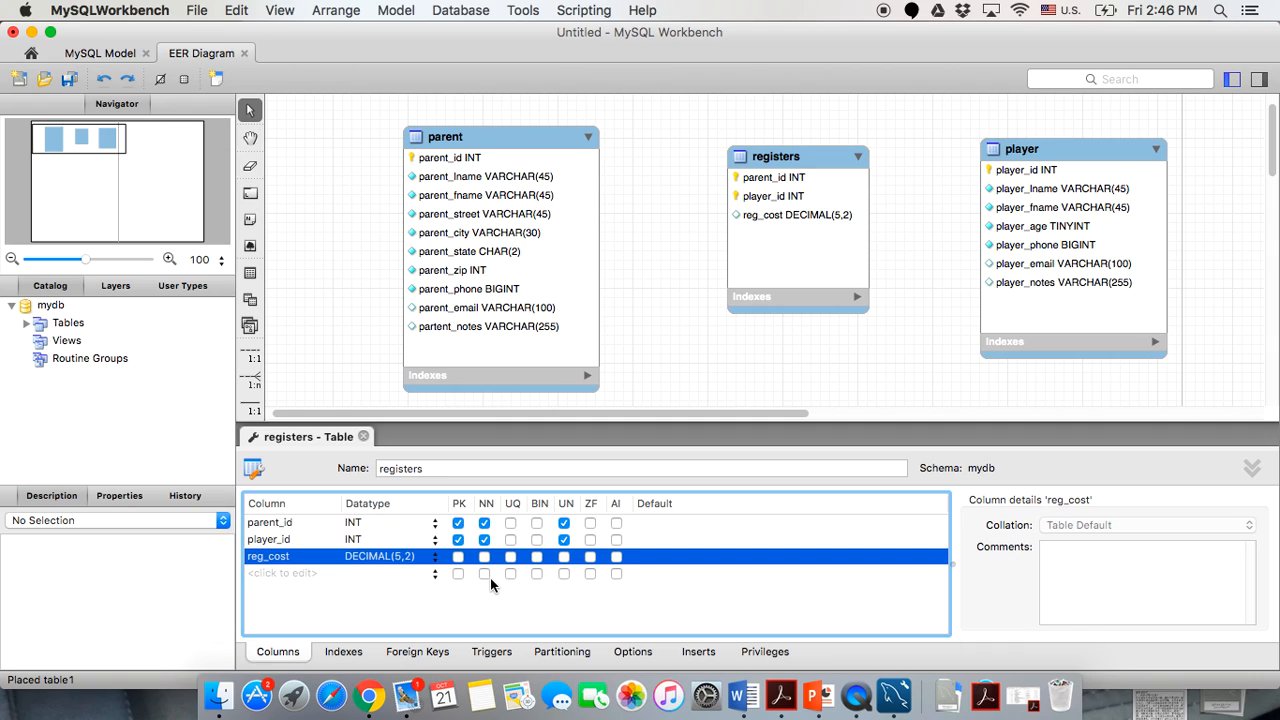
pyautogui.click(484, 556)
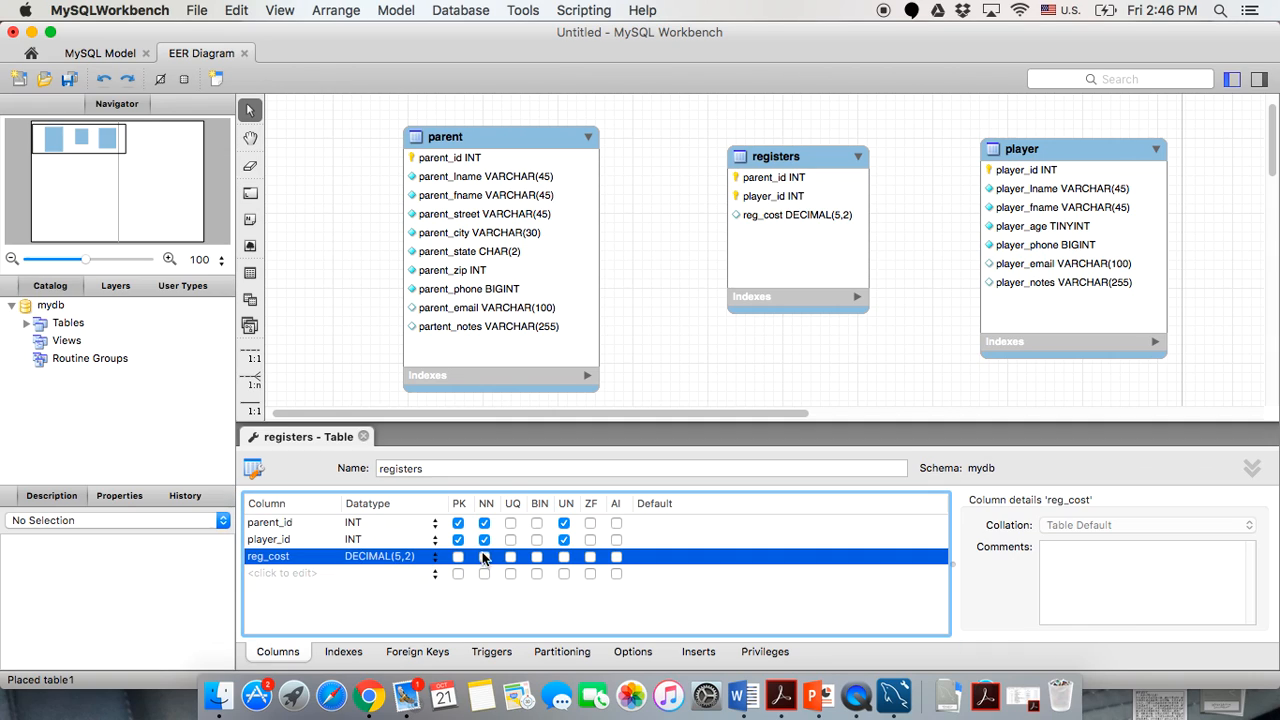
# Add a not-null reg_date column of type DATE.
pyautogui.click(264, 573)
pyautogui.write('reg')
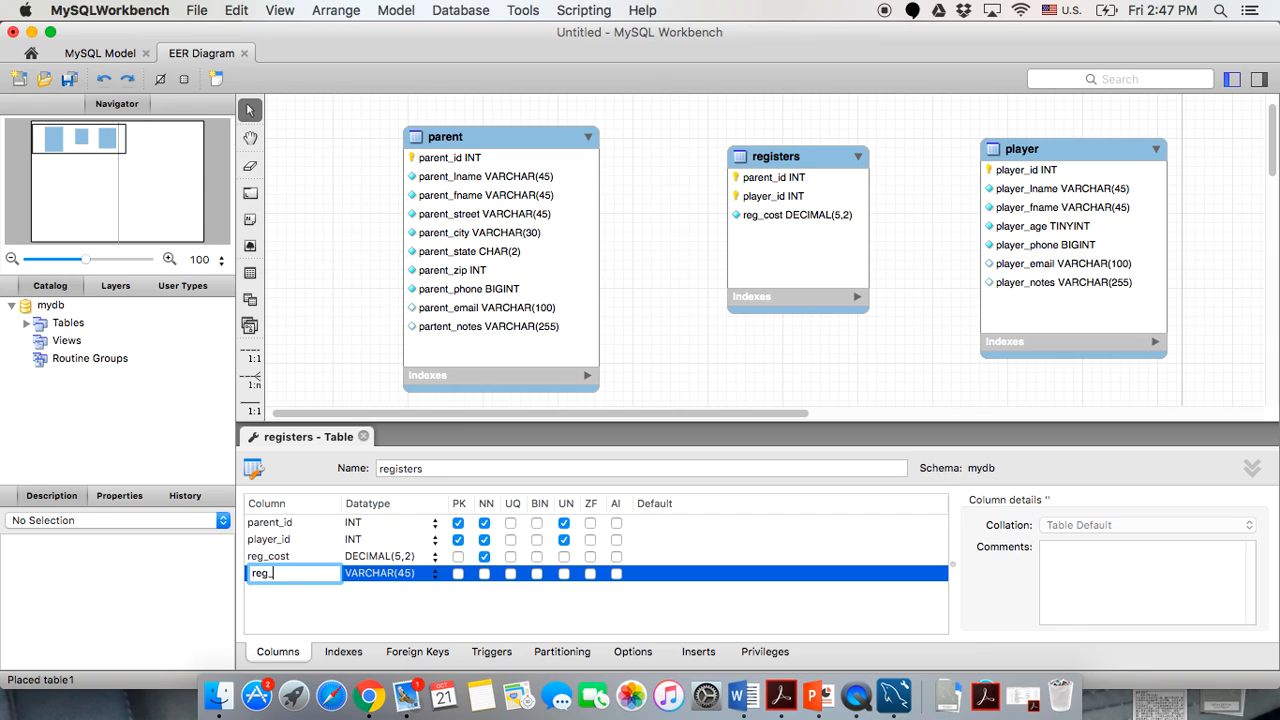
pyautogui.write('_date')
pyautogui.doubleClick(380, 574)
pyautogui.write('DA')
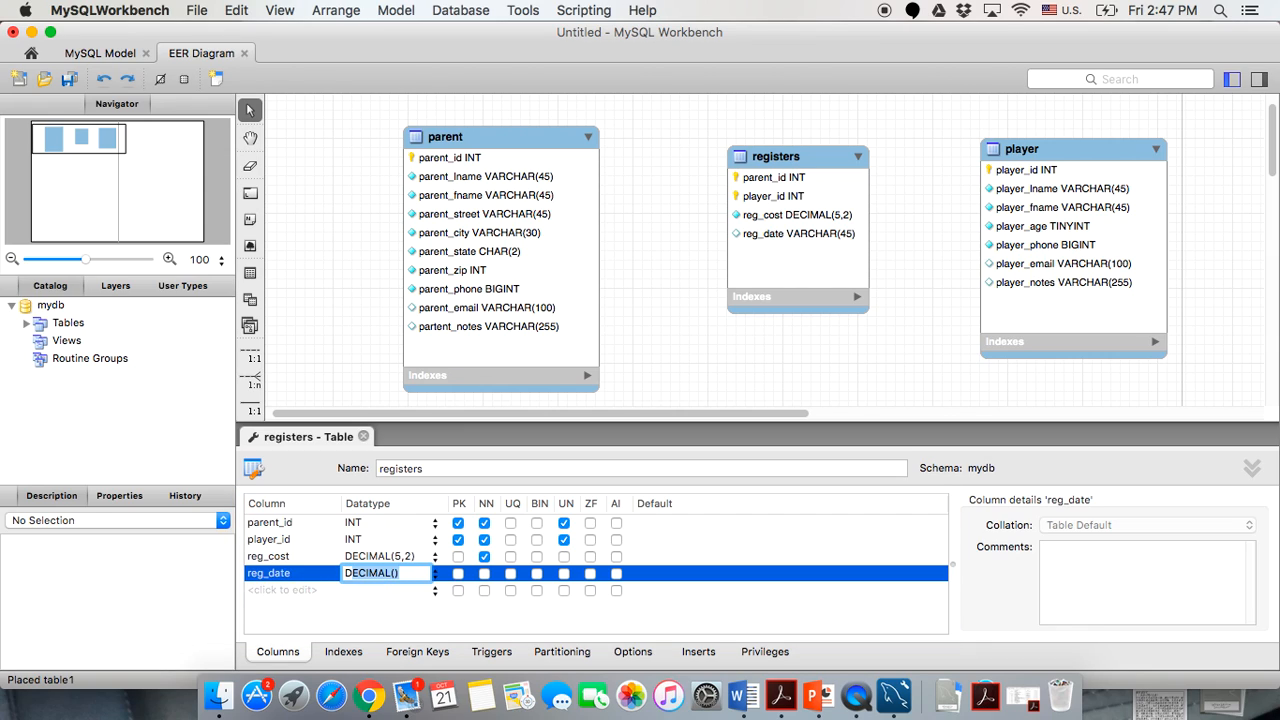
pyautogui.press('Right')
pyautogui.press('BackSpace')
pyautogui.press('BackSpace')
pyautogui.press('BackSpace')
pyautogui.press('BackSpace')
pyautogui.click(368, 622)
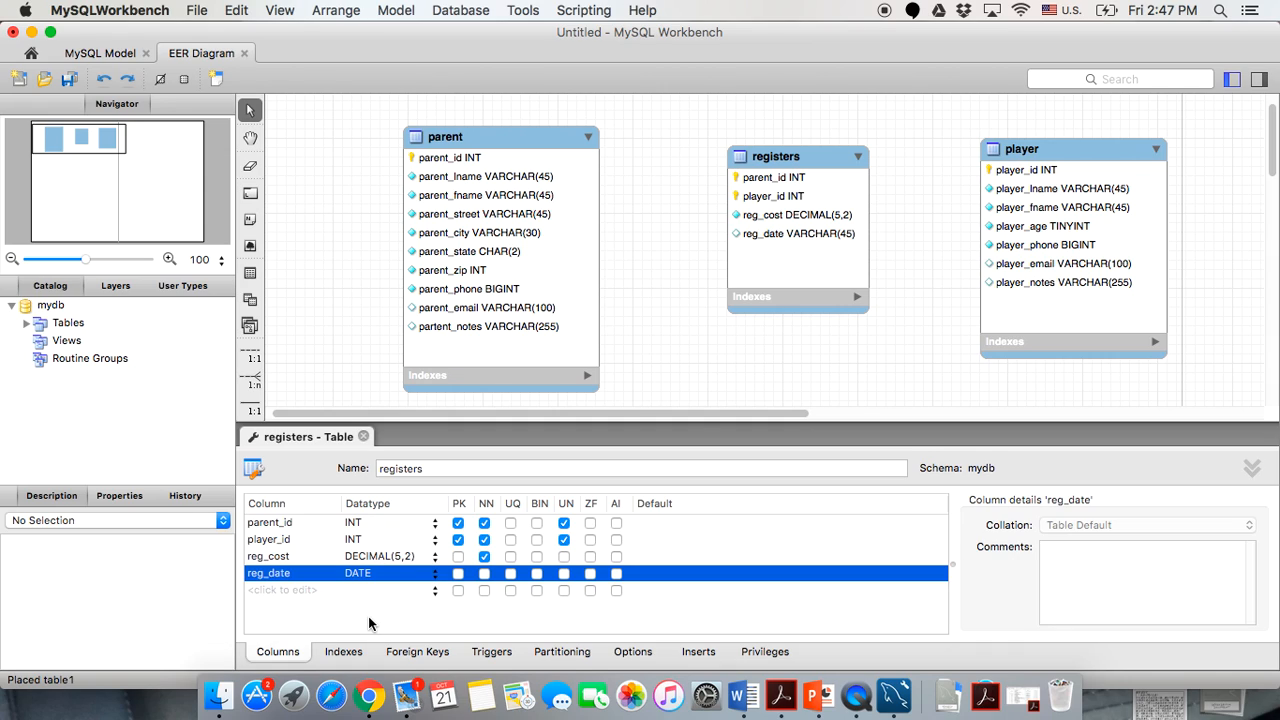
pyautogui.click(485, 573)
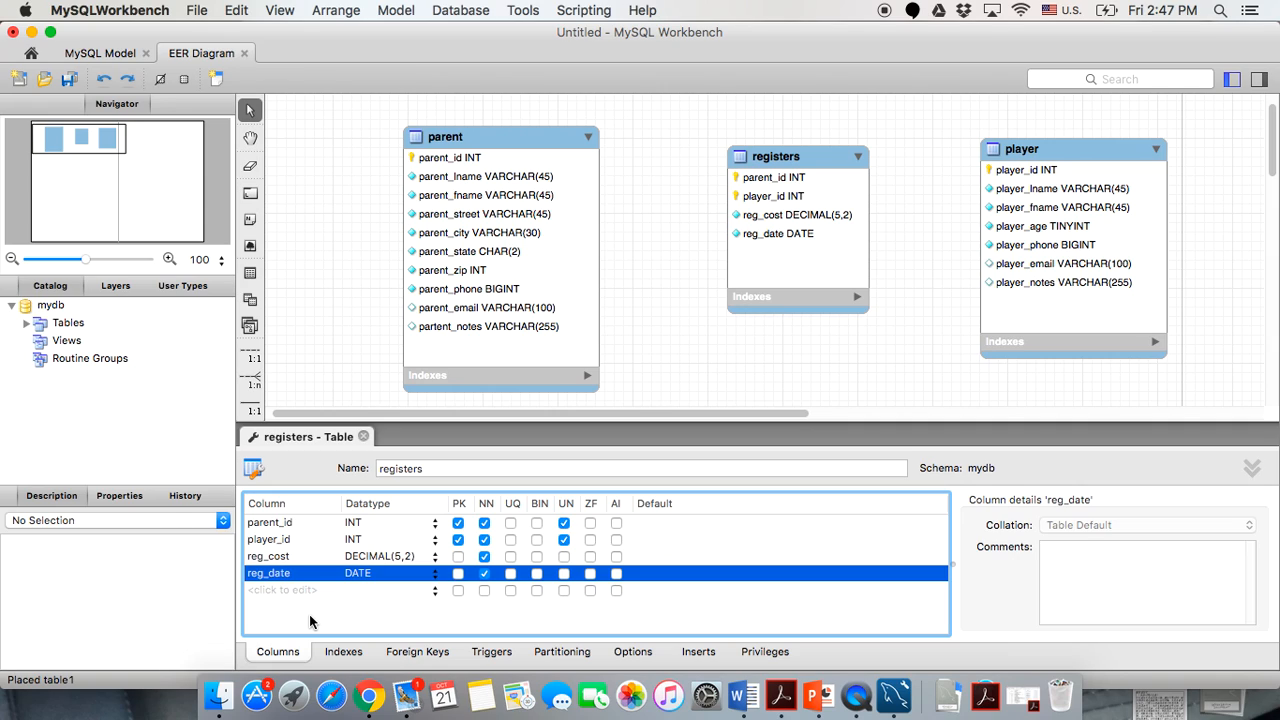
# Add a reg_notes column of type VARCHAR(255) and close the registers editor.
pyautogui.doubleClick(272, 591)
pyautogui.write('r')
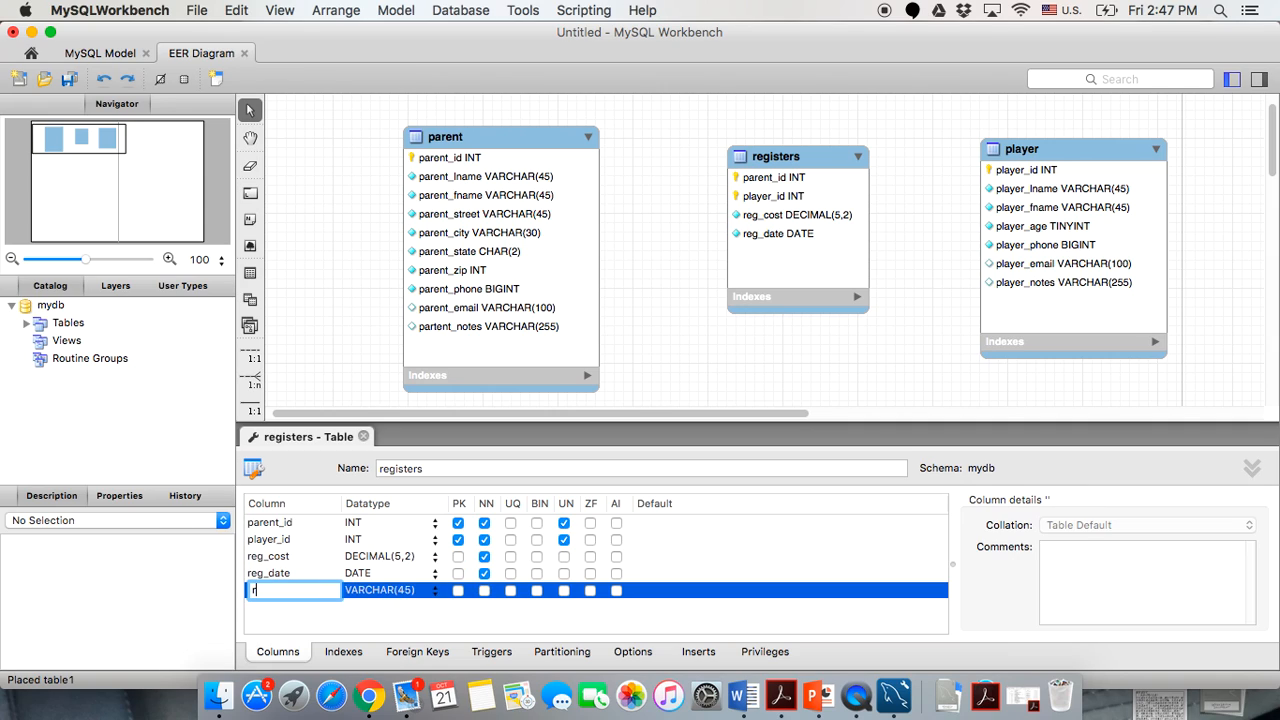
pyautogui.write('eg_notes')
pyautogui.click(407, 593)
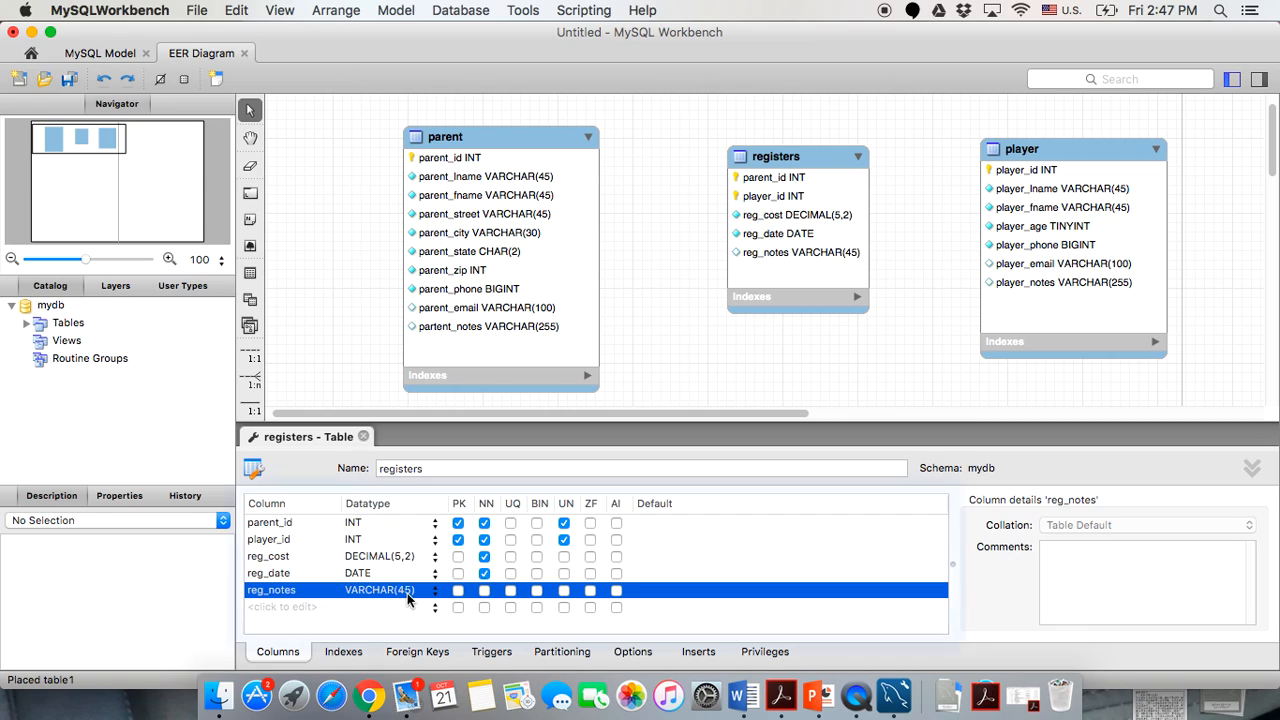
pyautogui.click(407, 592)
pyautogui.click(405, 590)
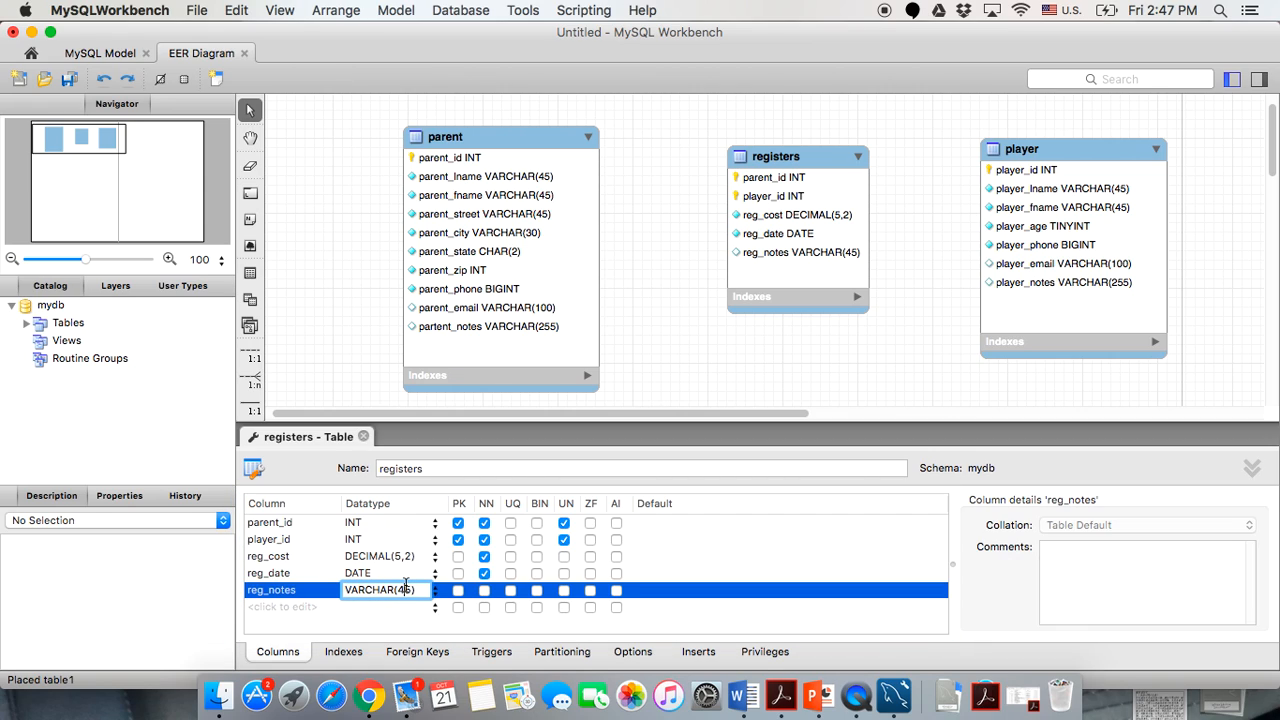
pyautogui.press('BackSpace')
pyautogui.write('25')
pyautogui.click(396, 628)
pyautogui.click(363, 437)
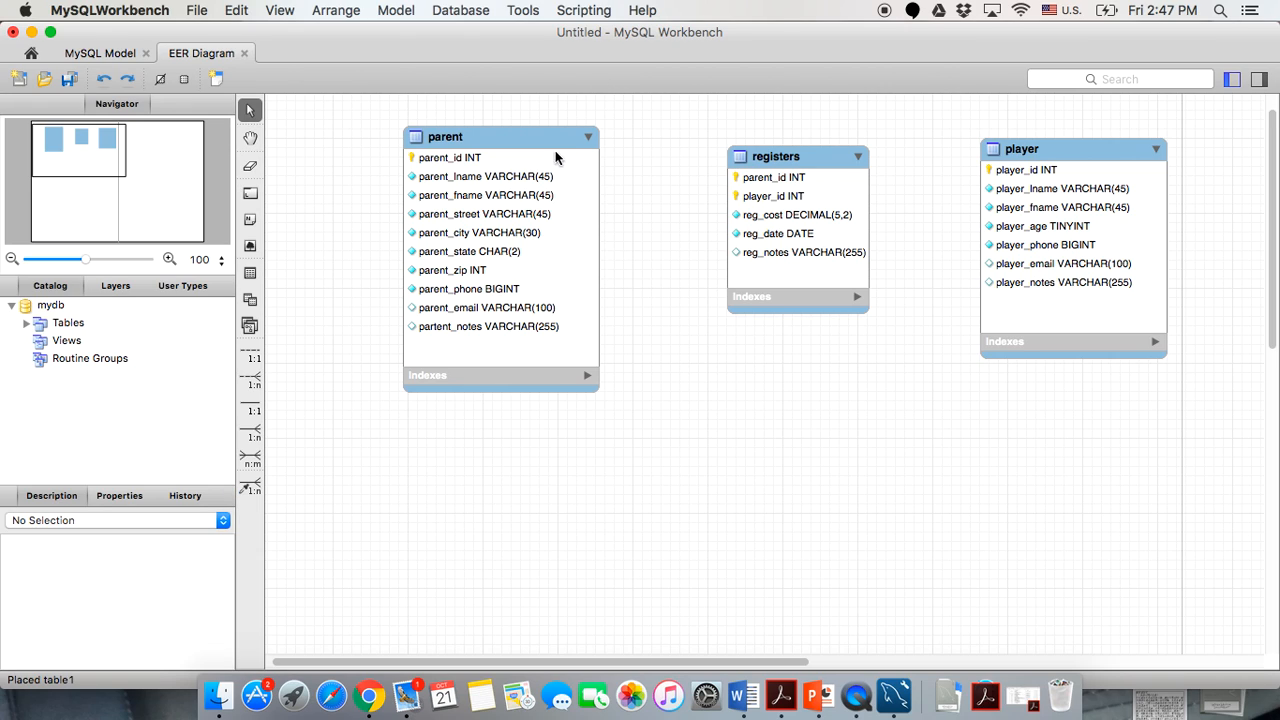
# Nudge the parent, registers and player tables slightly on the canvas.
pyautogui.moveTo(555, 157); pyautogui.dragTo(542, 170)
pyautogui.click(767, 170)
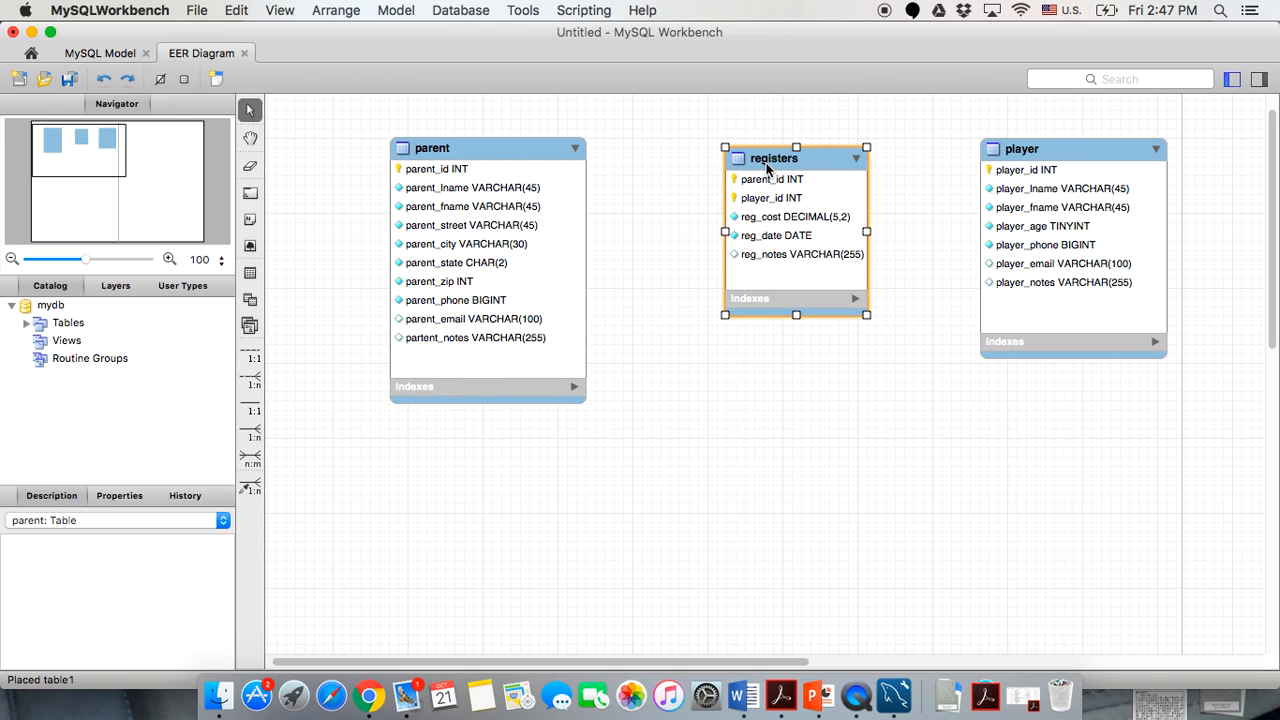
pyautogui.moveTo(767, 170); pyautogui.dragTo(766, 182)
pyautogui.moveTo(1043, 155); pyautogui.dragTo(1064, 173)
pyautogui.click(750, 445)
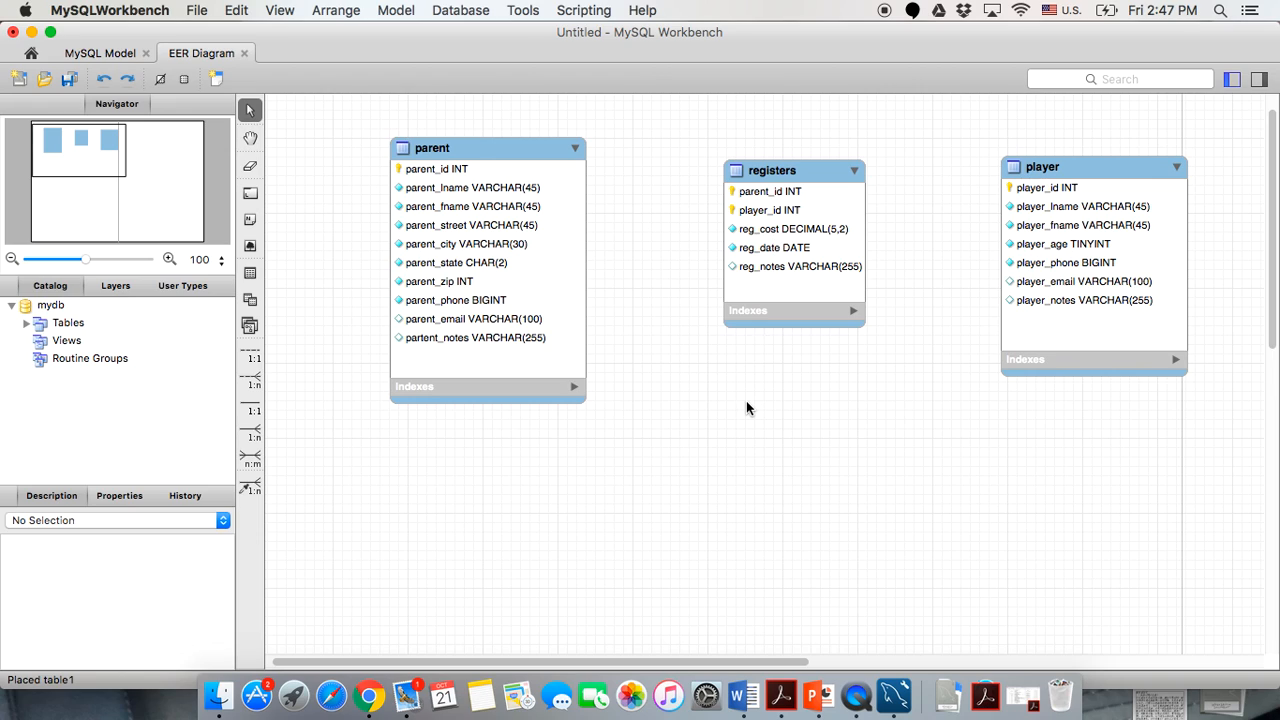
# Link registers' parent_id to parent's parent_id with a 1:n existing-columns relationship.
pyautogui.click(251, 487)
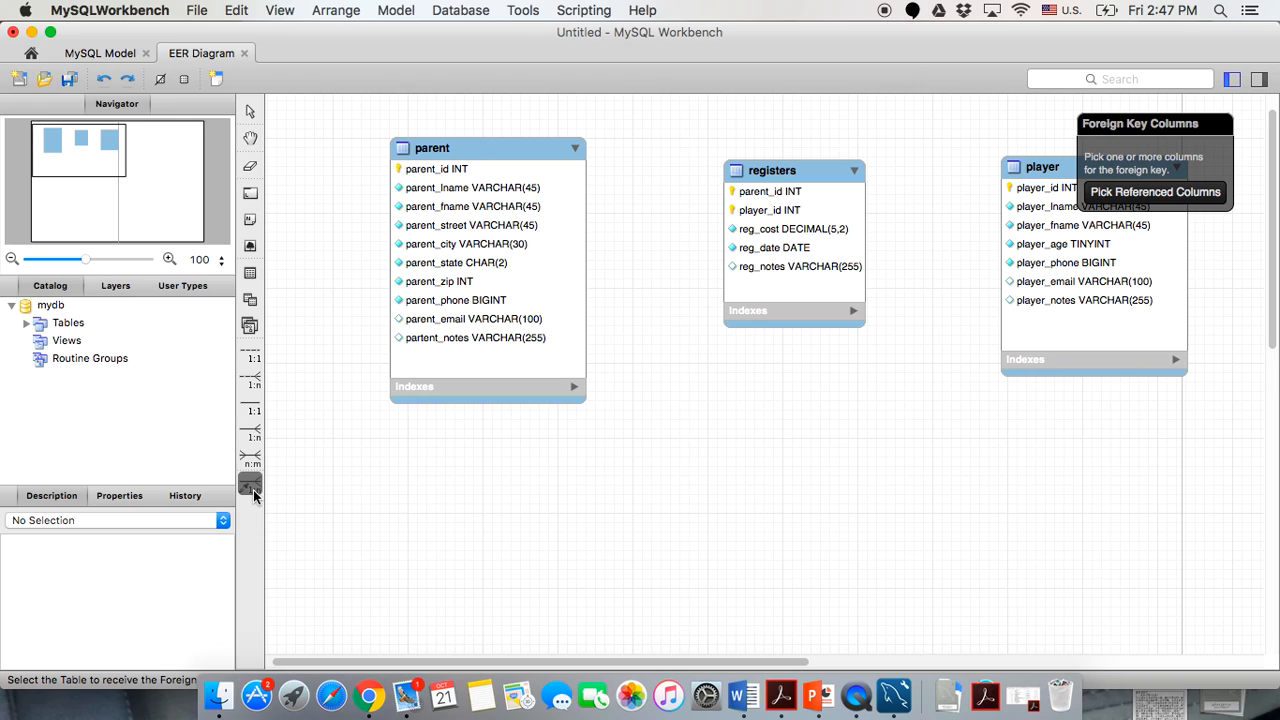
pyautogui.click(741, 193)
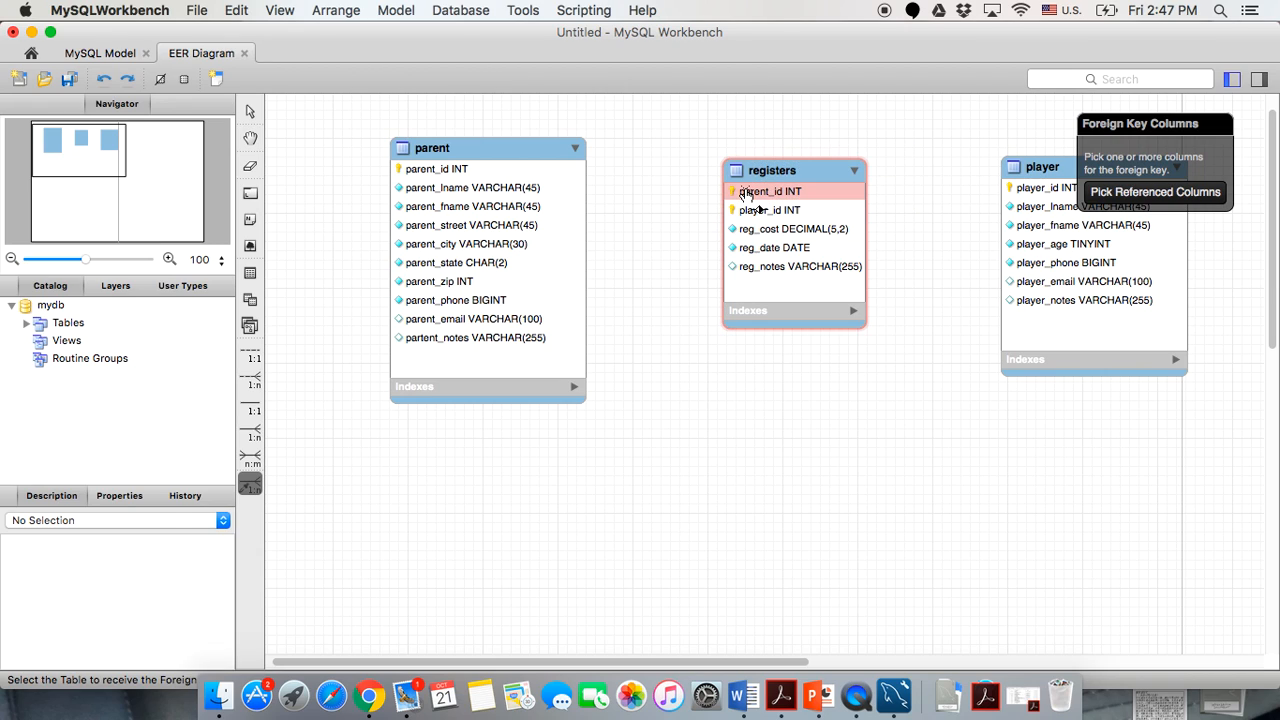
pyautogui.click(750, 213)
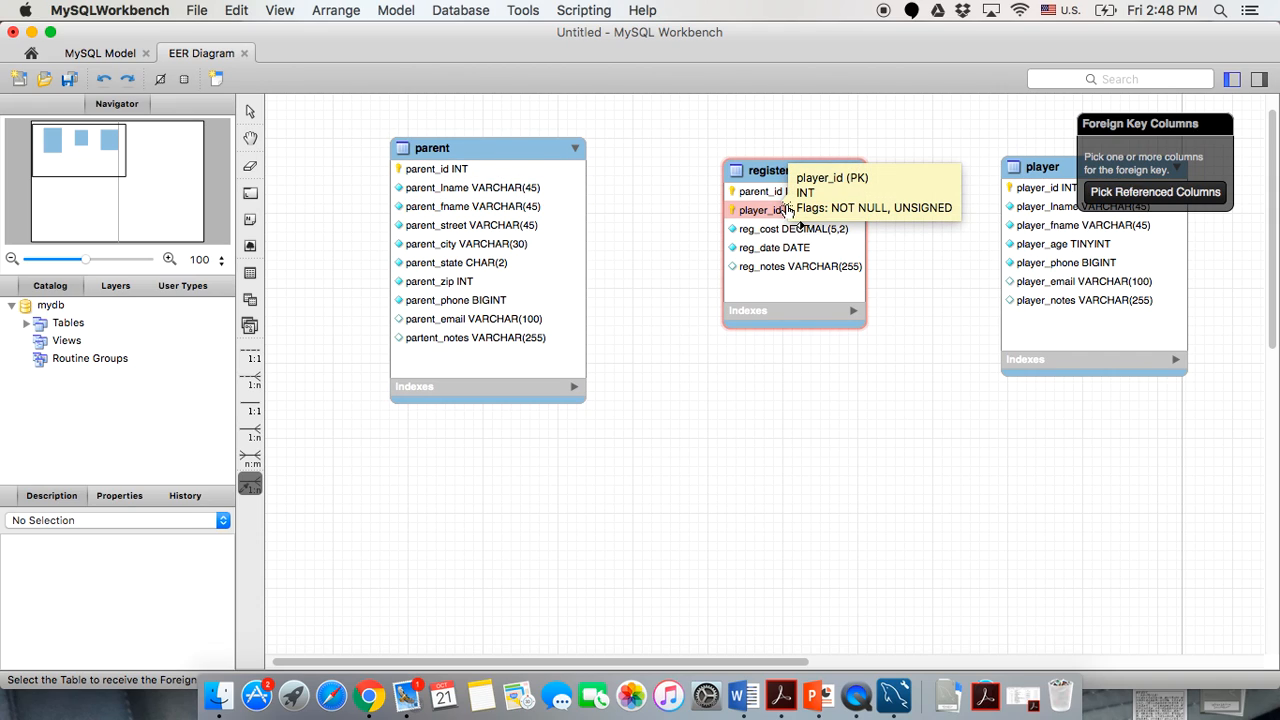
pyautogui.click(754, 193)
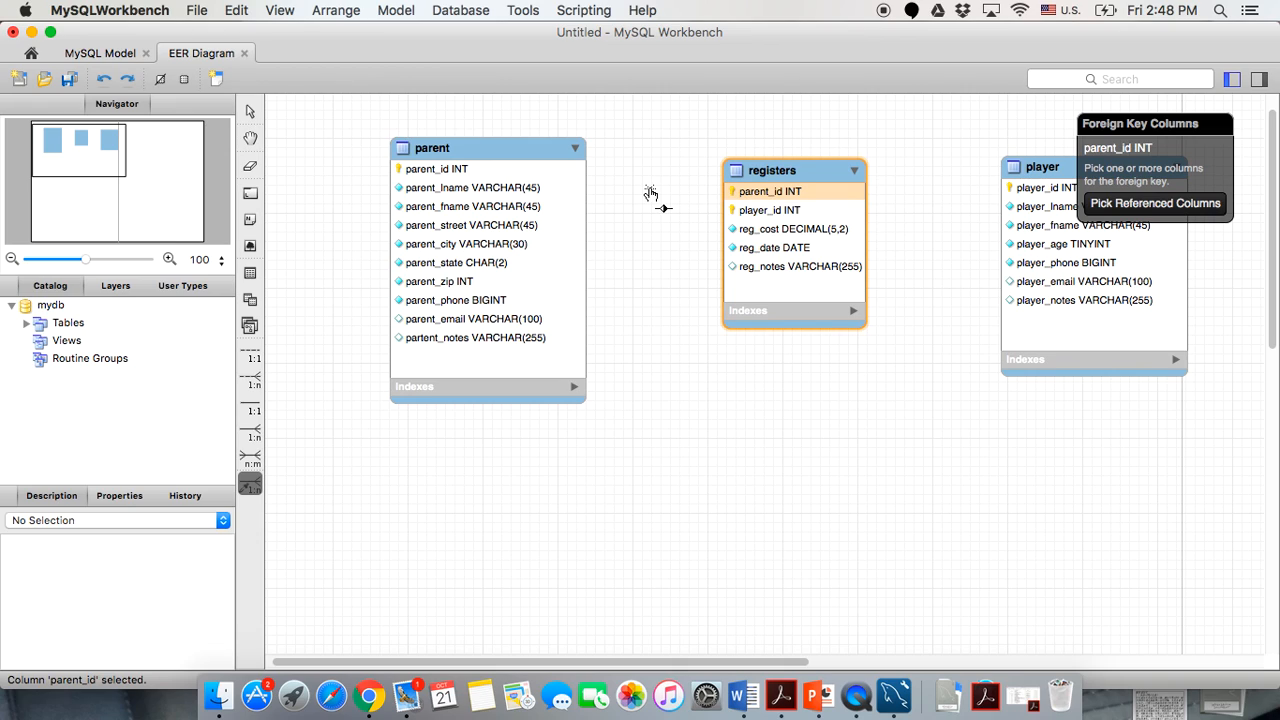
pyautogui.click(531, 168)
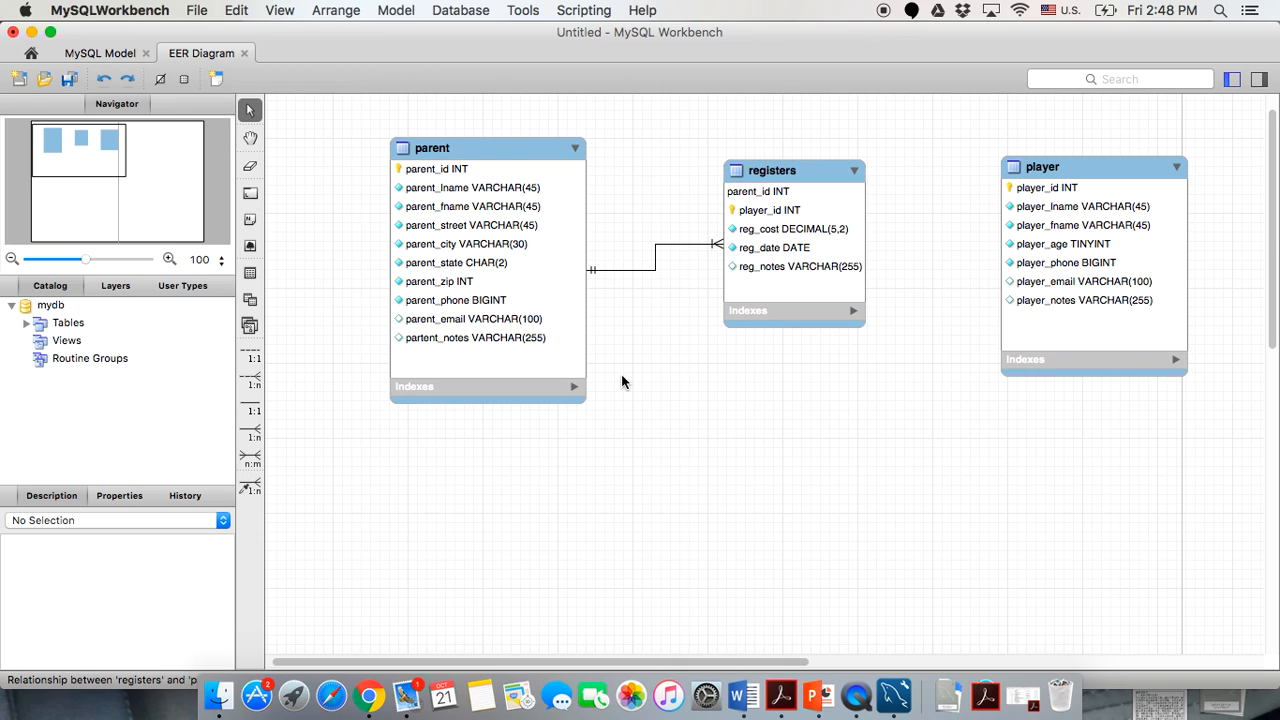
pyautogui.click(251, 486)
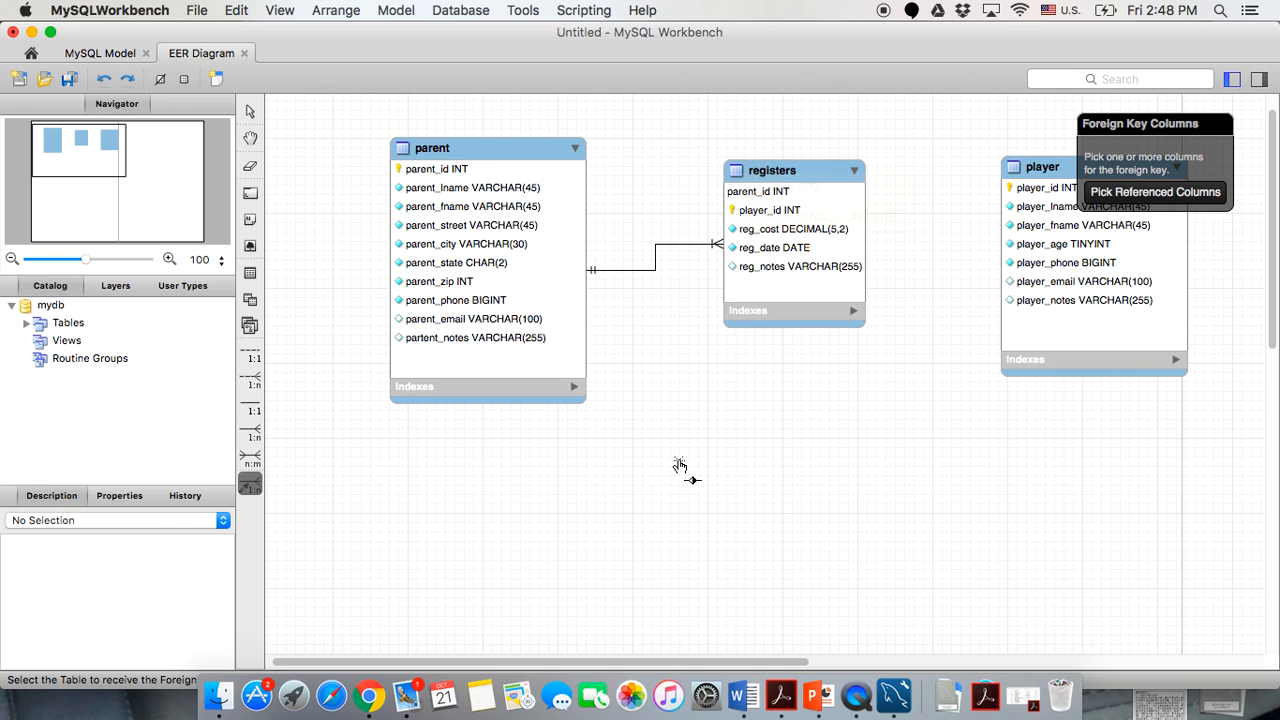
# Link registers' player_id to player's player_id with a one-to-many relationship.
pyautogui.click(785, 190)
pyautogui.click(762, 214)
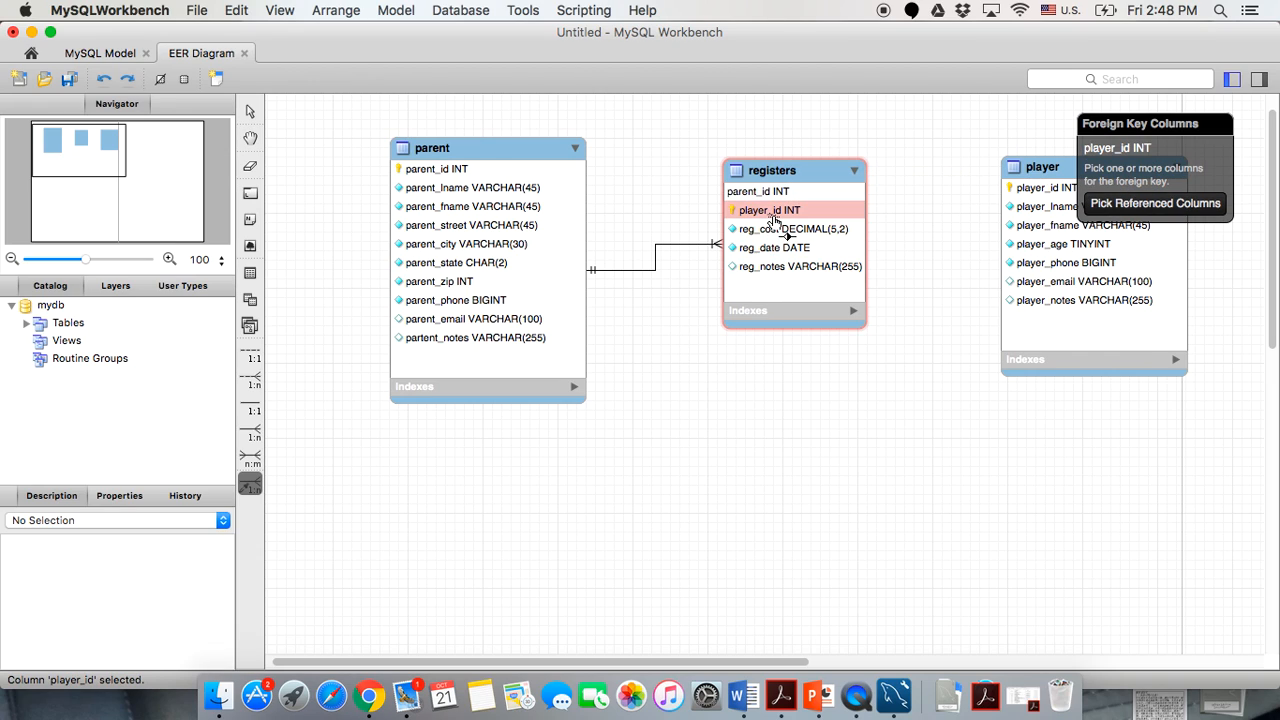
pyautogui.click(1020, 188)
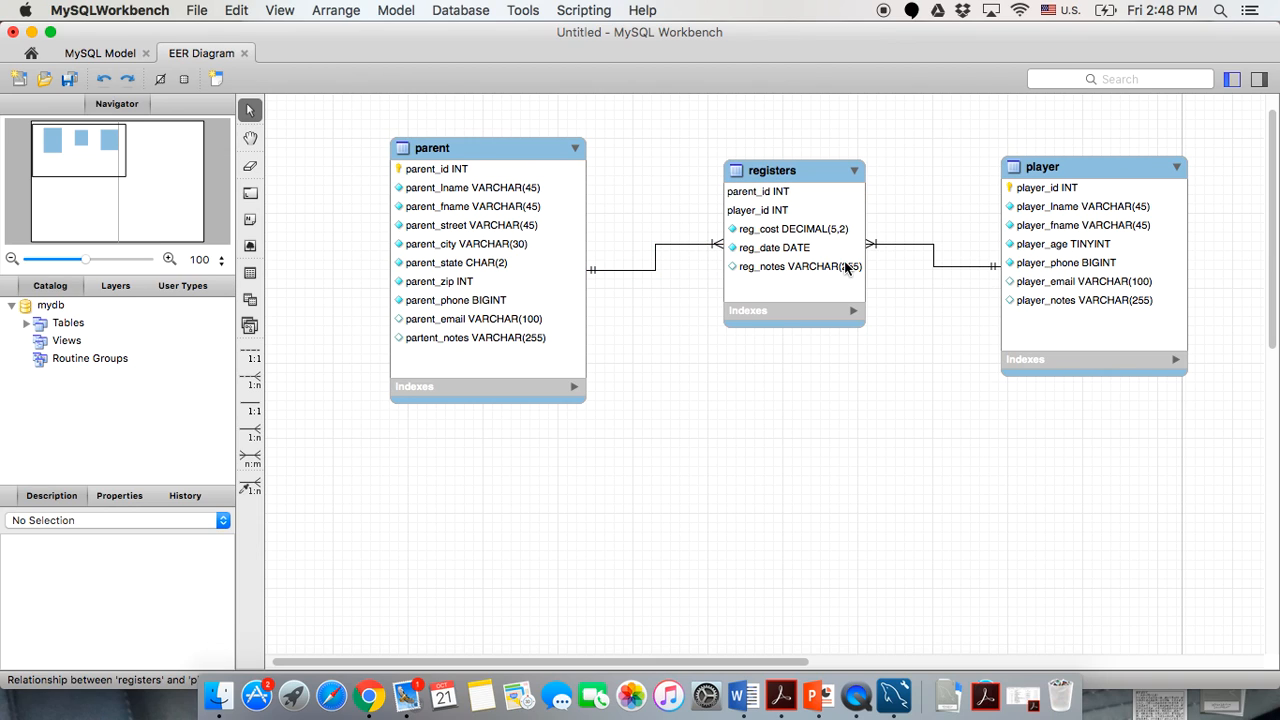
pyautogui.hscroll(5, 864, 545)
pyautogui.scroll(-2, 864, 545)
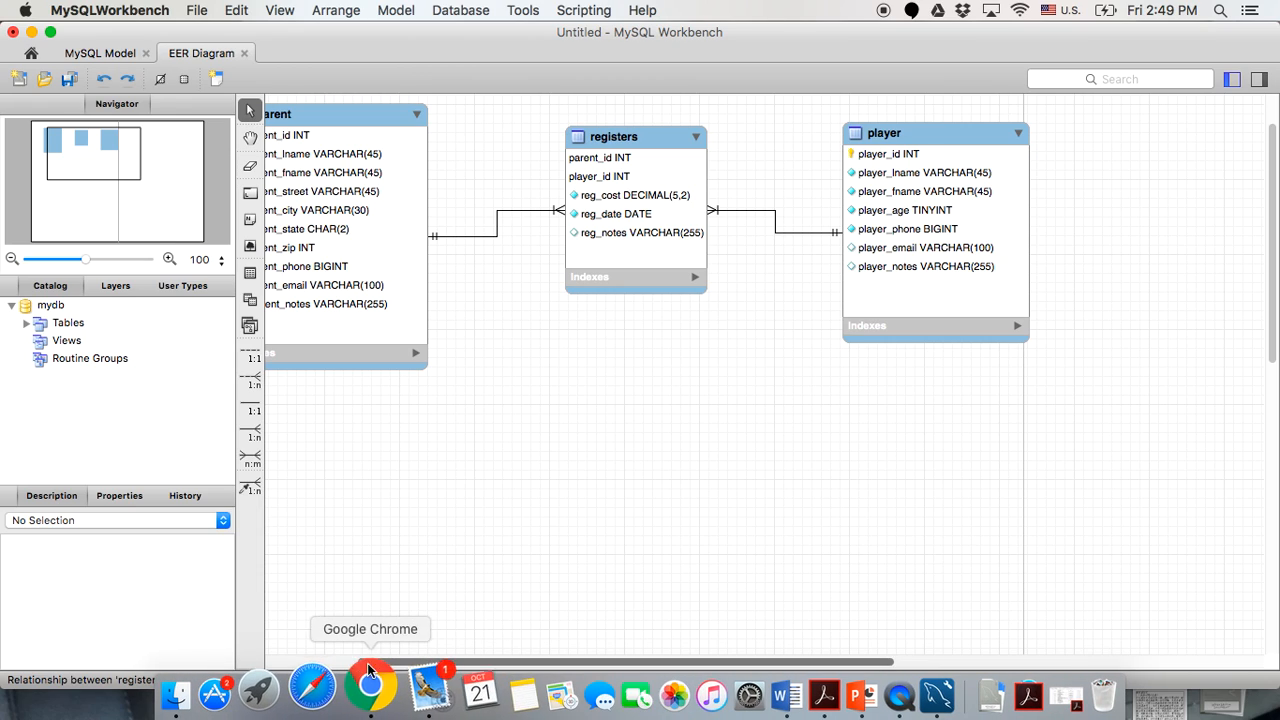
# Bring up PowerPoint and show slide 6 with the business rules.
pyautogui.click(828, 703)
pyautogui.scroll(10, 16, 250)
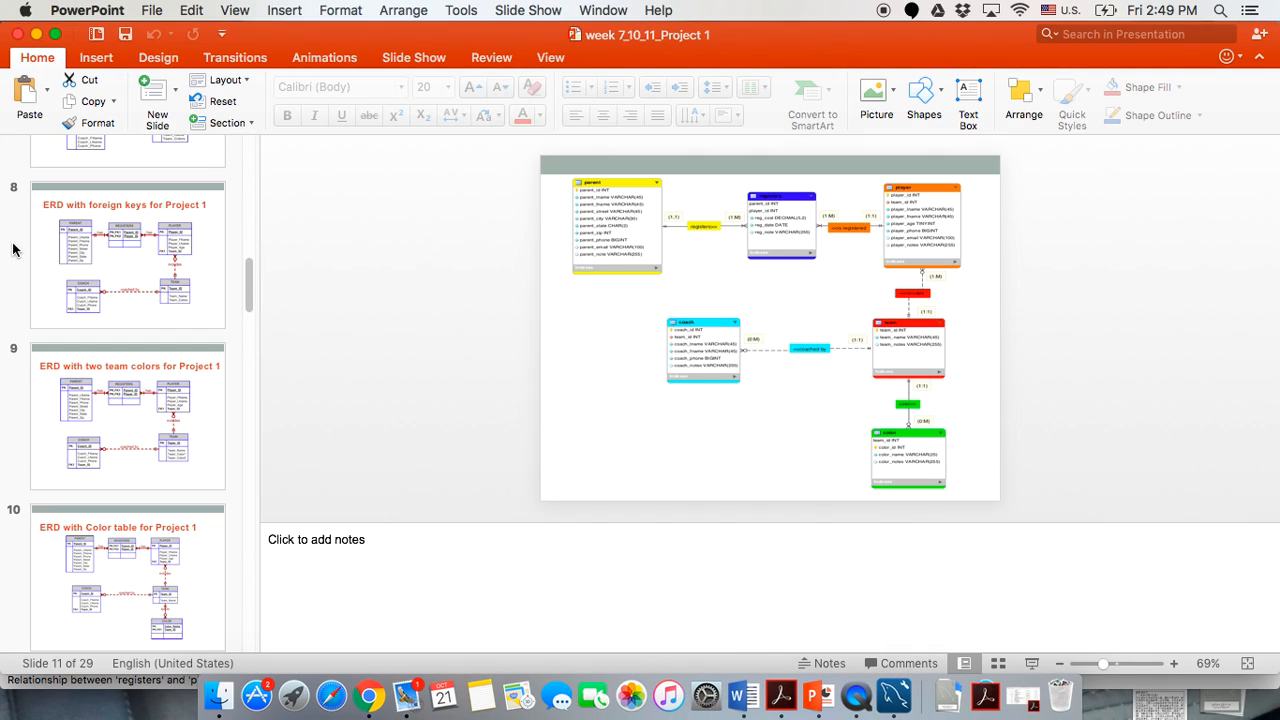
pyautogui.scroll(1, 60, 312)
pyautogui.click(84, 350)
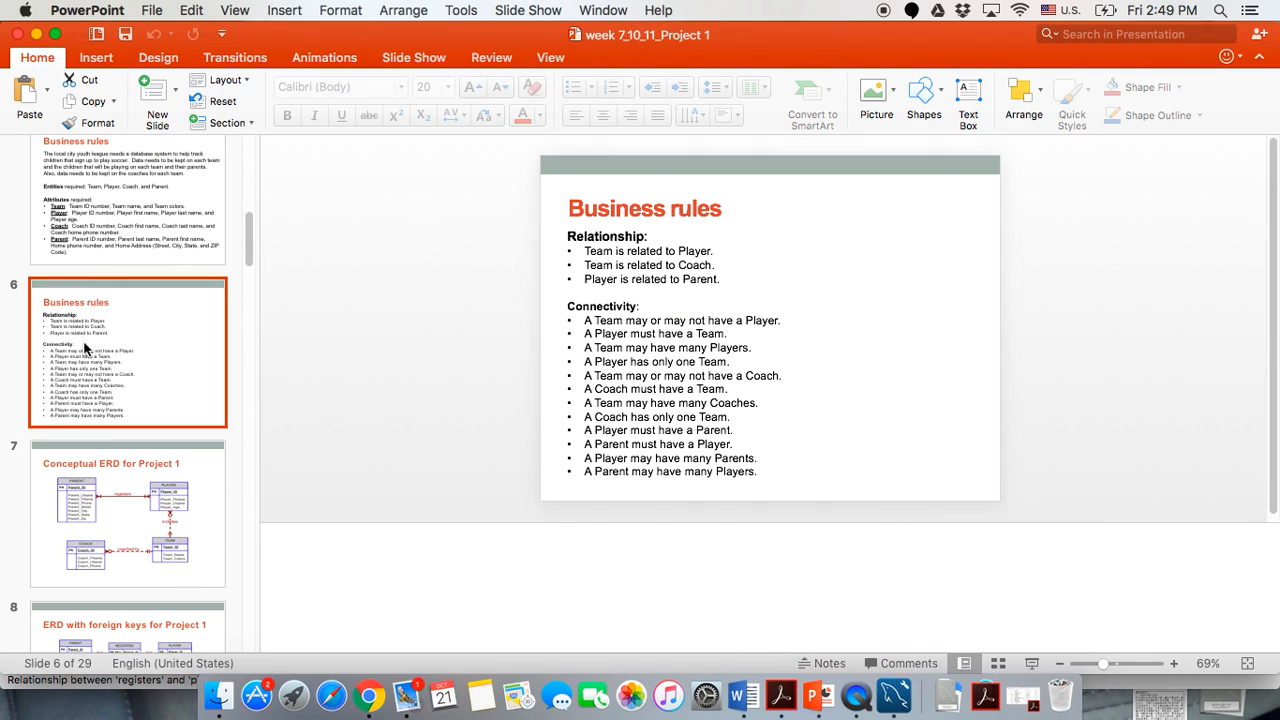
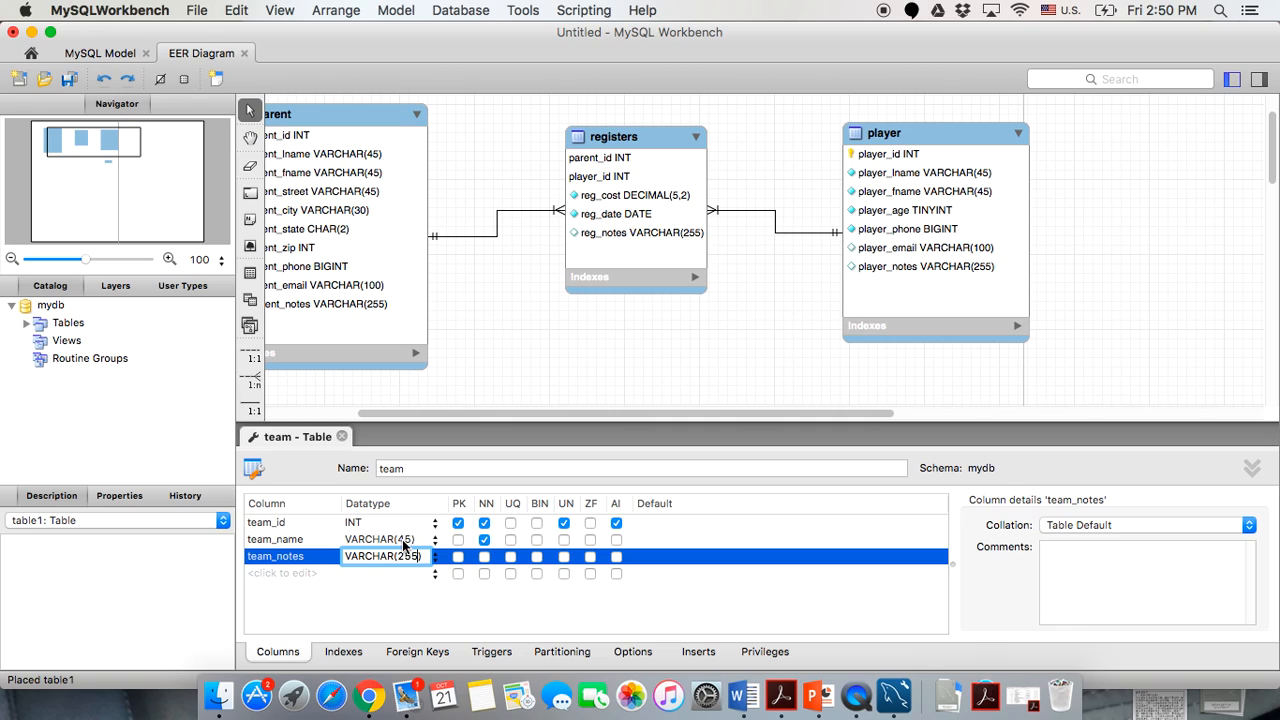
# Close the team table editor and place the team table below player on the diagram.
pyautogui.click(341, 436)
pyautogui.moveTo(968, 542); pyautogui.dragTo(1022, 604)
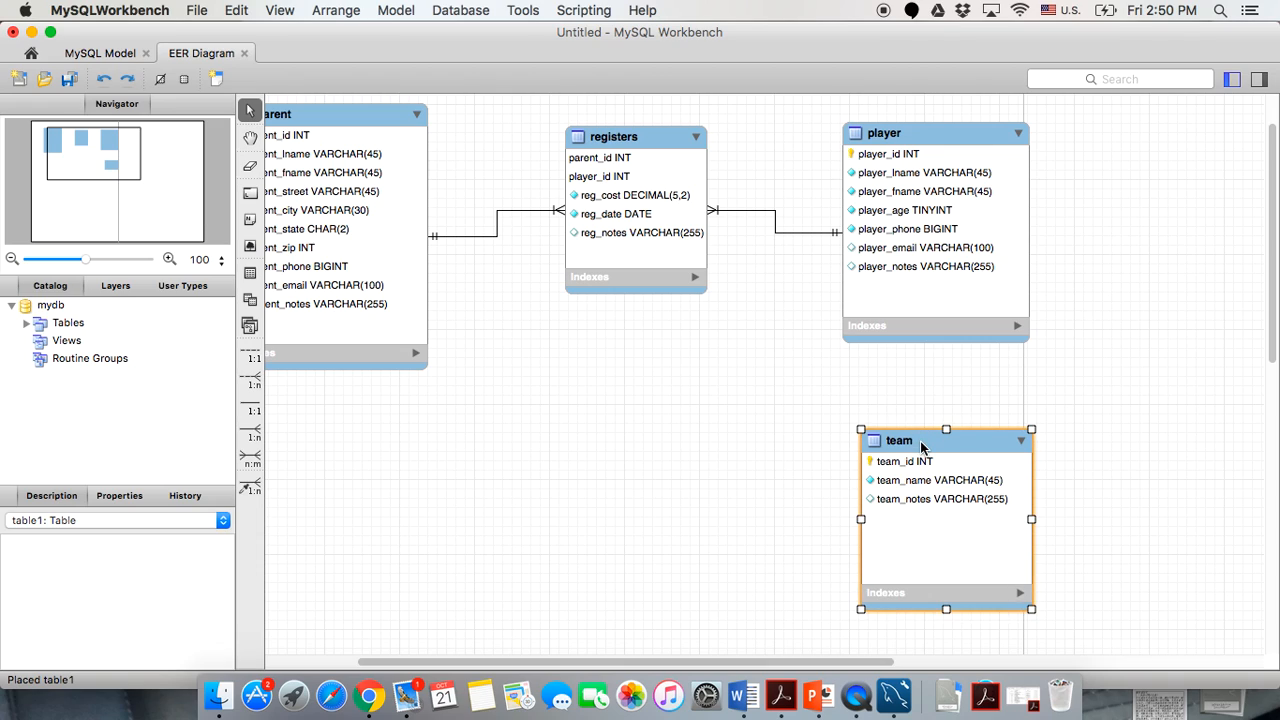
pyautogui.moveTo(920, 446); pyautogui.dragTo(920, 466)
pyautogui.click(1136, 473)
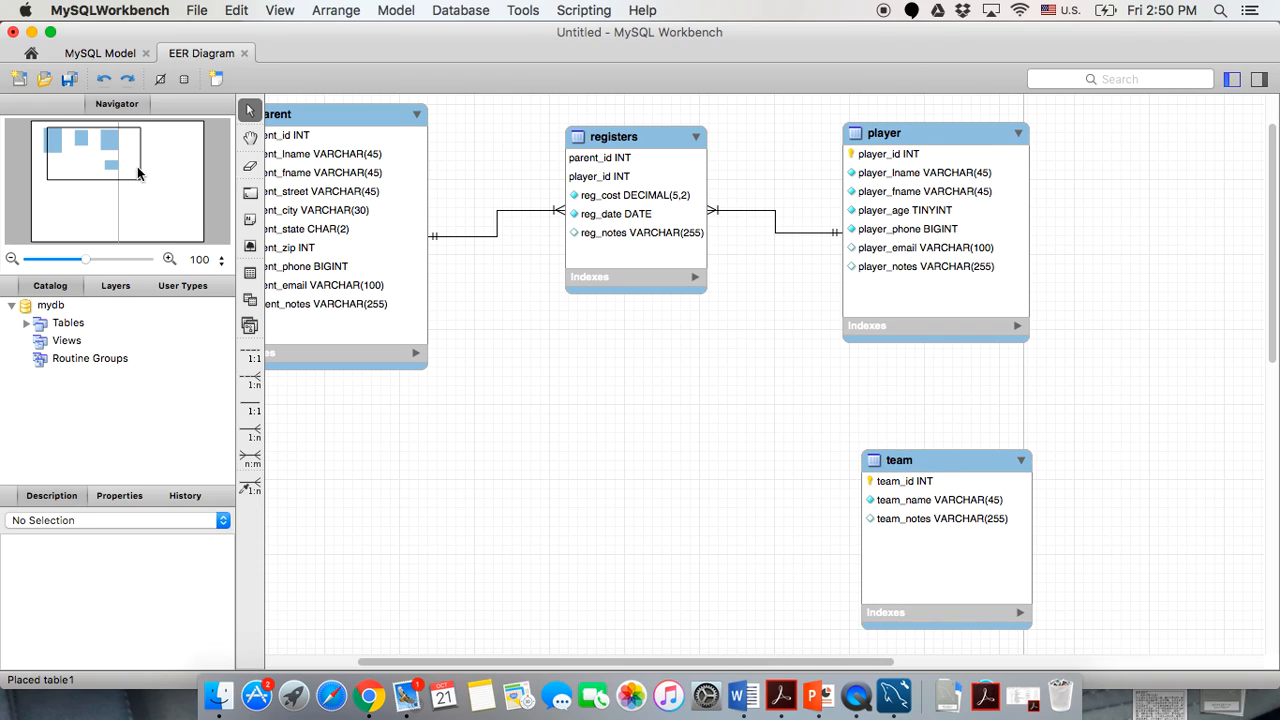
# Add a team_id INT column to the player table, marked not null and unsigned.
pyautogui.click(898, 134)
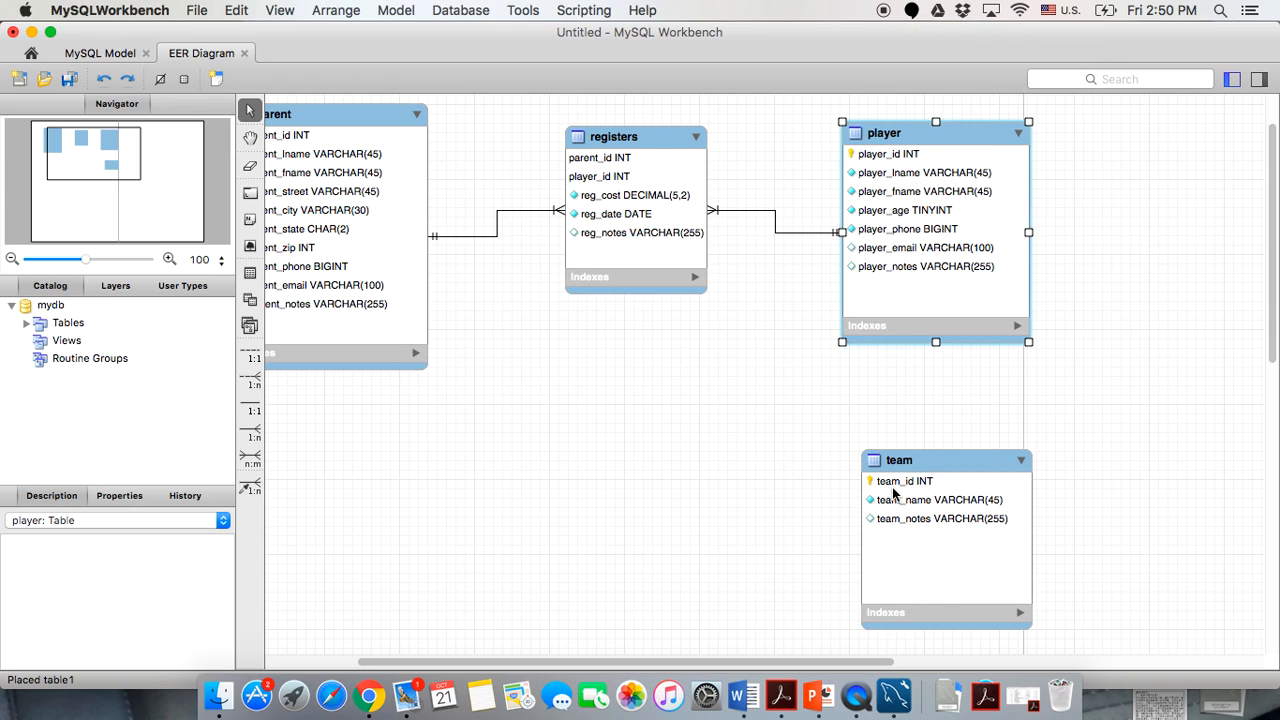
pyautogui.doubleClick(885, 140)
pyautogui.scroll(-2, 283, 580)
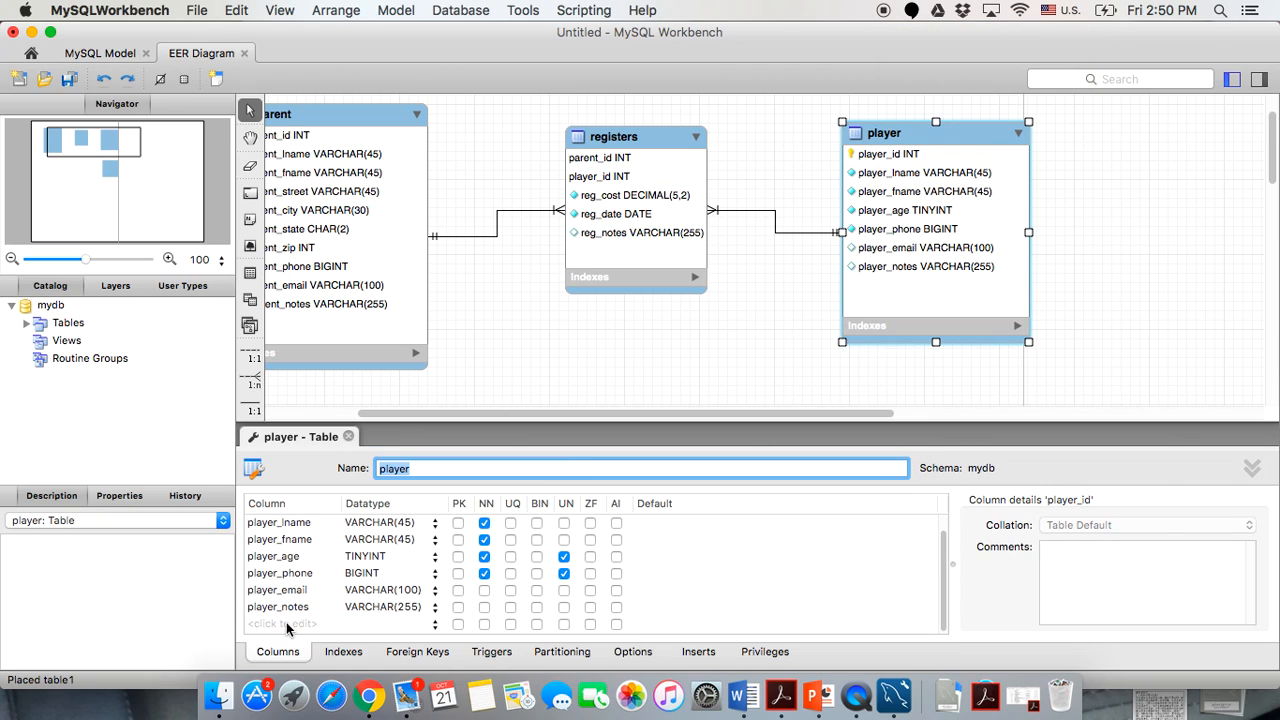
pyautogui.click(283, 625)
pyautogui.click(283, 625)
pyautogui.write('team_id')
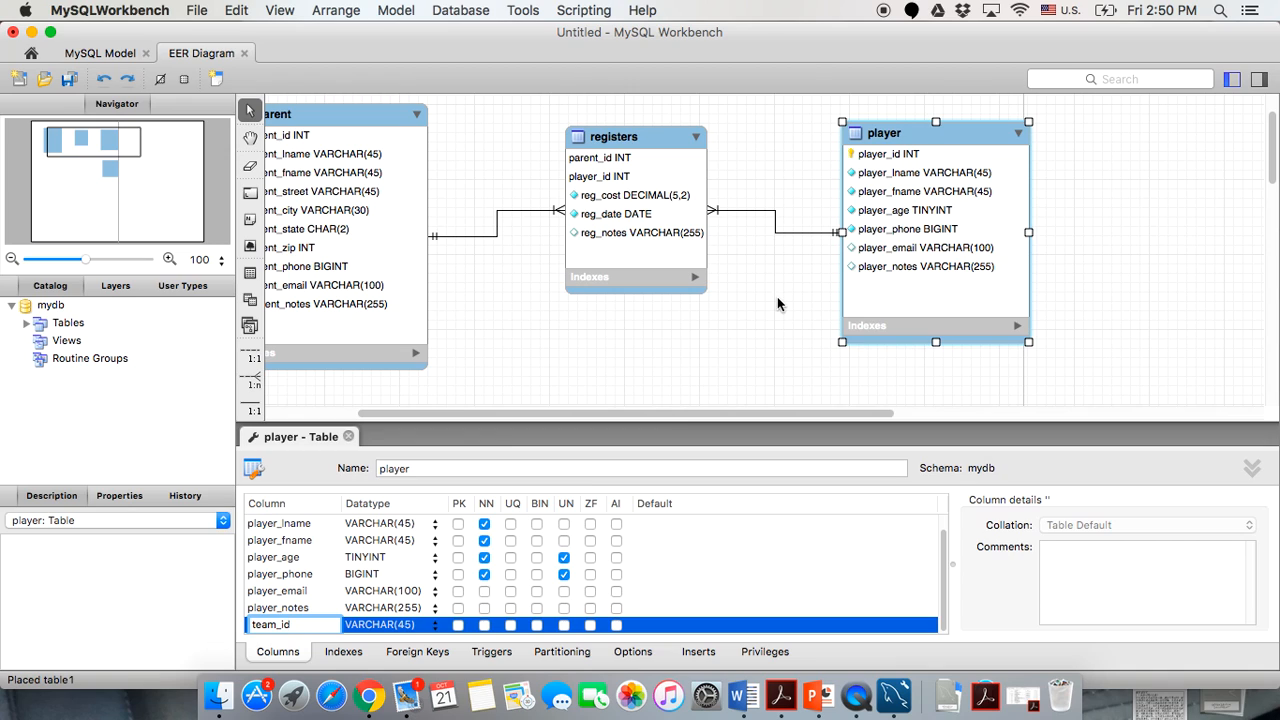
pyautogui.scroll(-2, 777, 296)
pyautogui.scroll(-2, 778, 304)
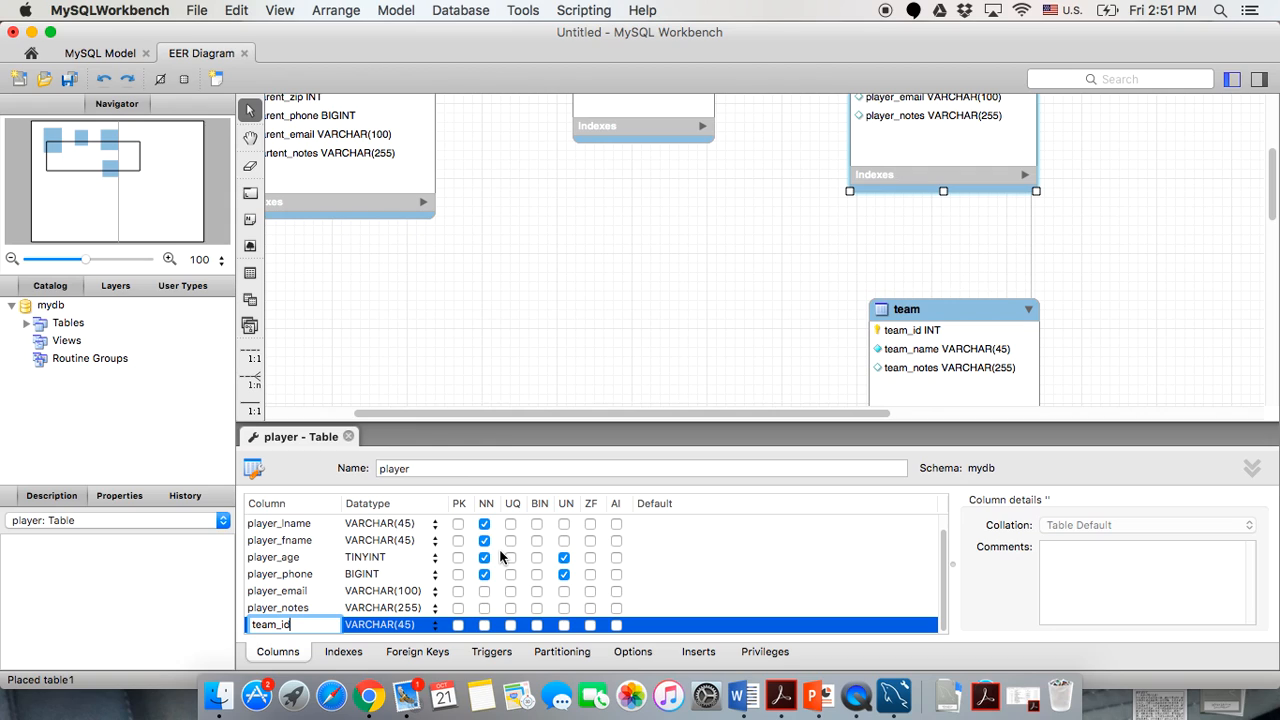
pyautogui.click(434, 628)
pyautogui.click(378, 544)
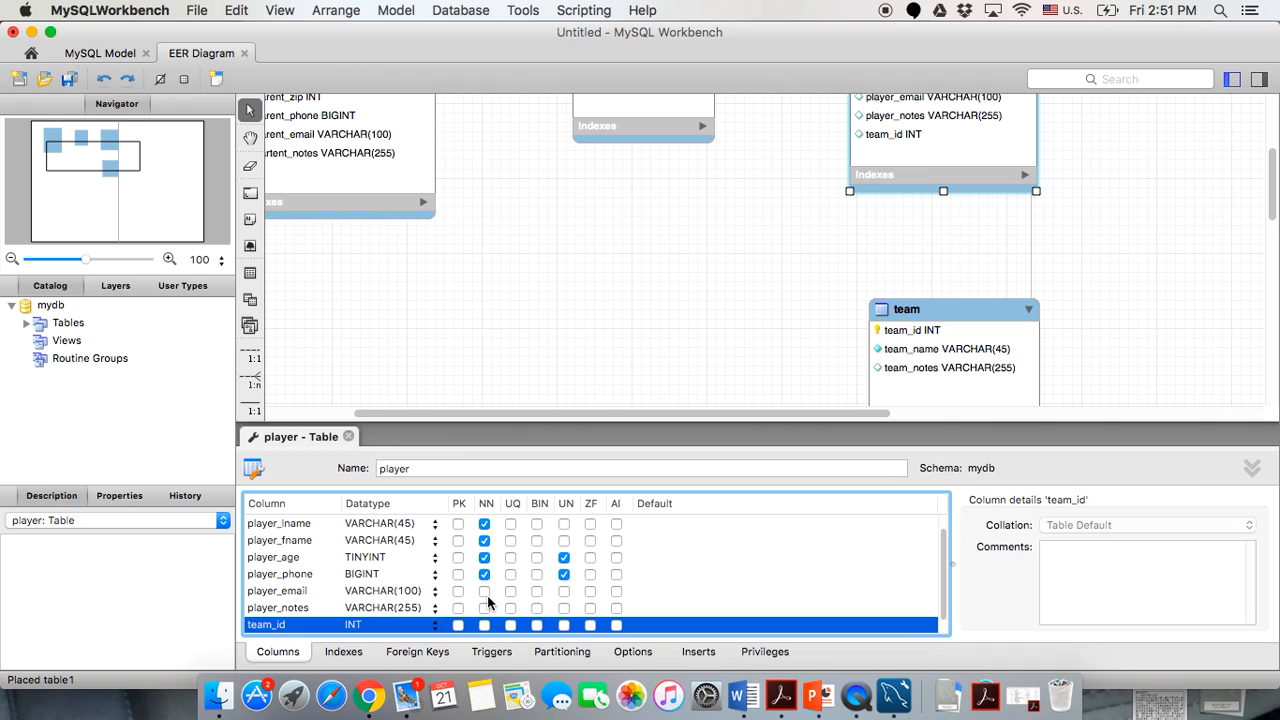
pyautogui.click(484, 625)
pyautogui.click(564, 627)
# Move team_id up to sit directly after player_id and close the player editor.
pyautogui.scroll(-3, 413, 300)
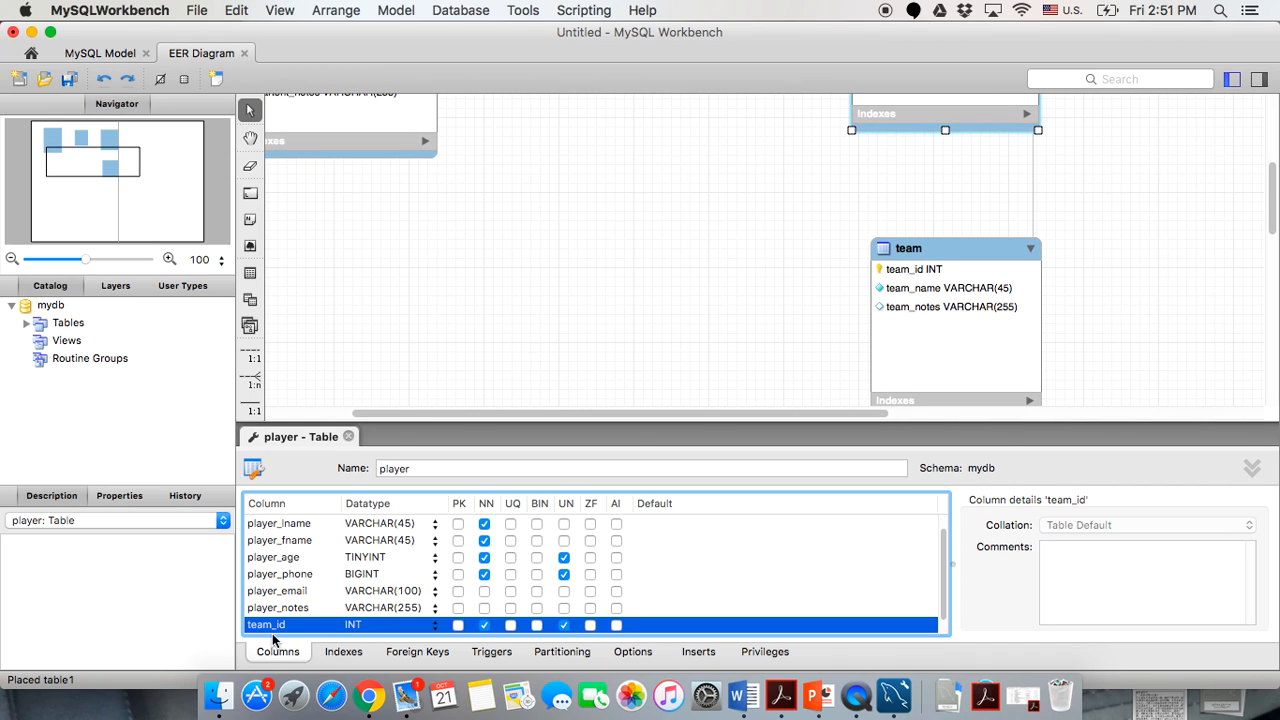
pyautogui.scroll(5, 517, 377)
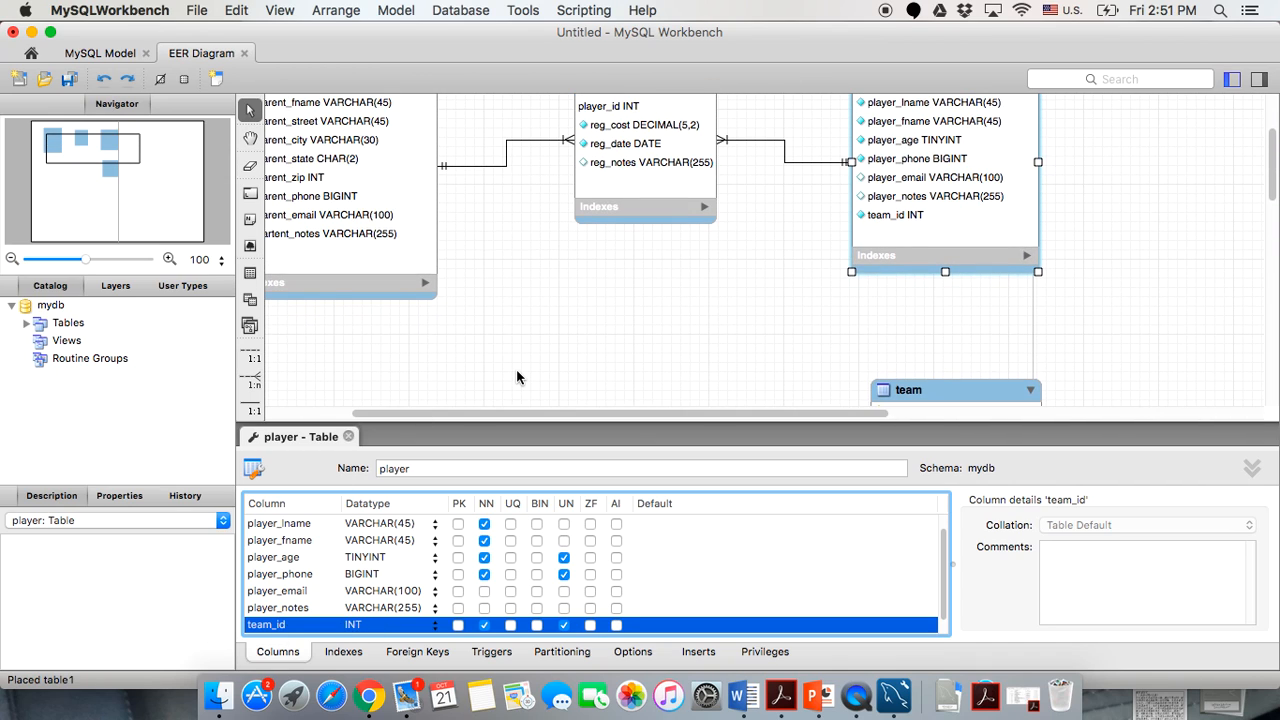
pyautogui.scroll(-6, 517, 377)
pyautogui.scroll(6, 517, 377)
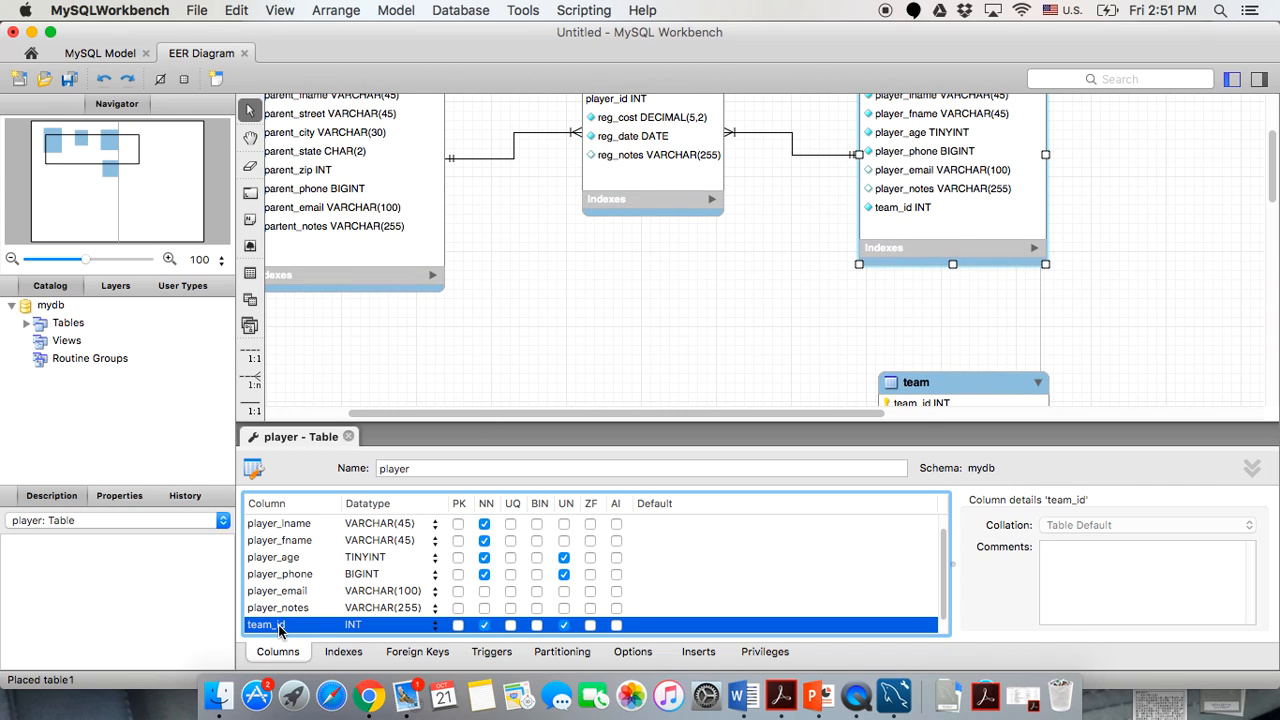
pyautogui.moveTo(279, 627); pyautogui.dragTo(288, 545)
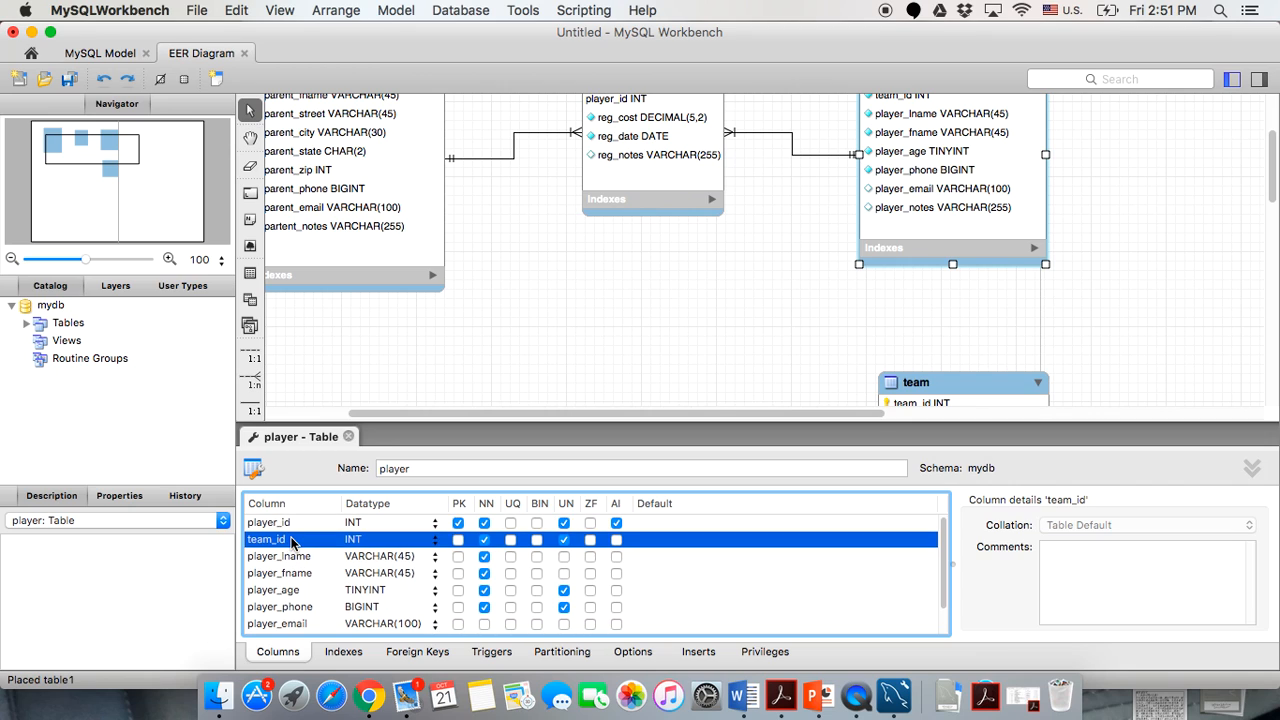
pyautogui.click(294, 540)
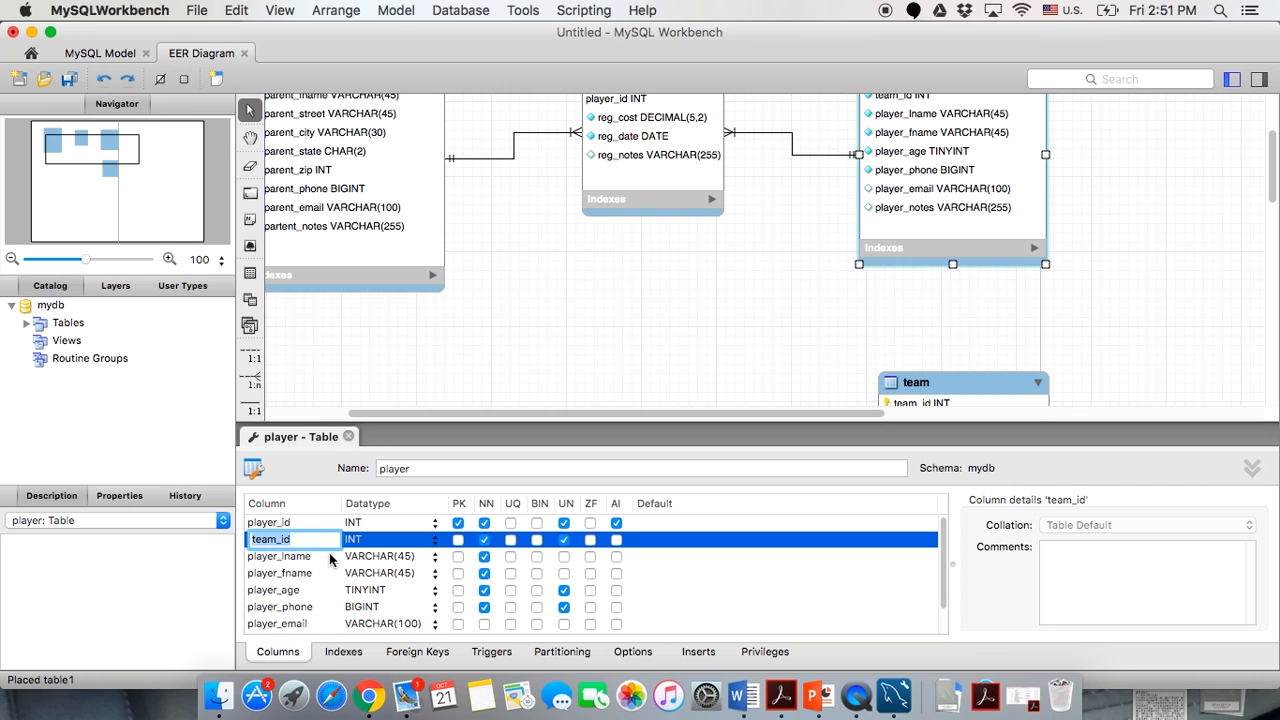
pyautogui.click(328, 572)
pyautogui.click(348, 436)
pyautogui.scroll(3, 704, 318)
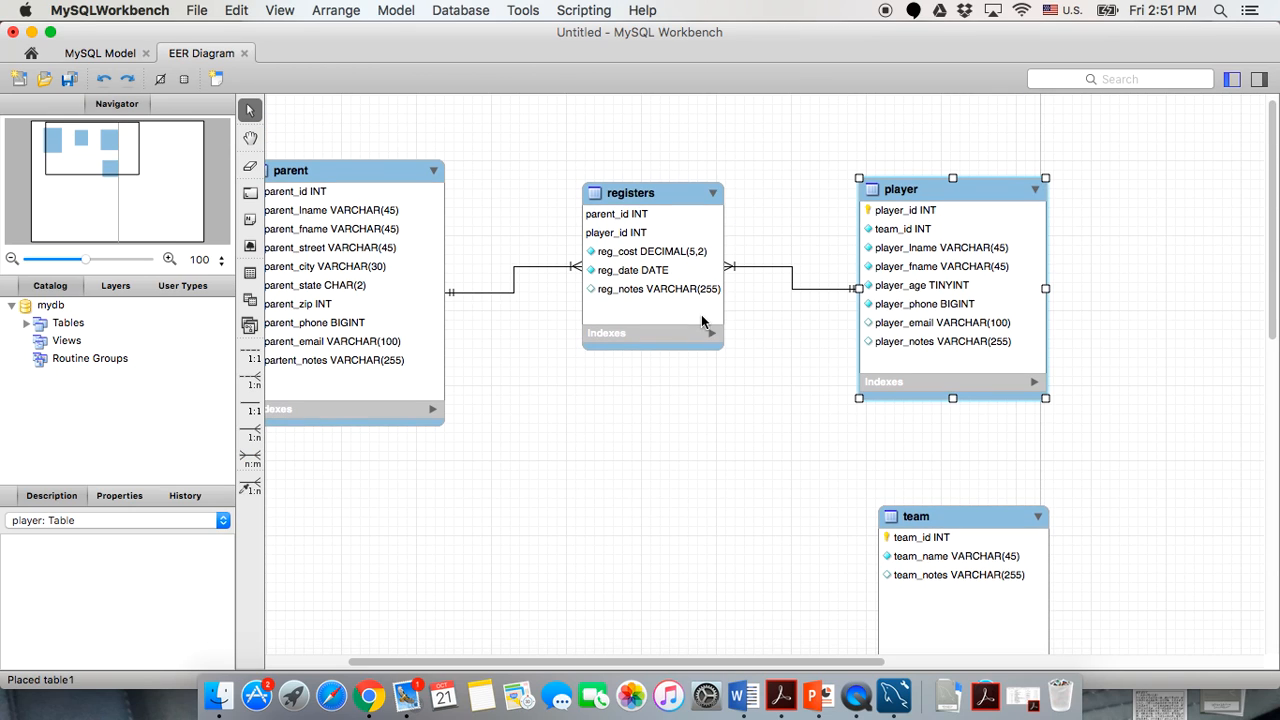
pyautogui.scroll(-3, 912, 313)
# Create a 1:n existing-columns relationship from player.team_id to team.team_id.
pyautogui.click(697, 509)
pyautogui.scroll(-1, 697, 505)
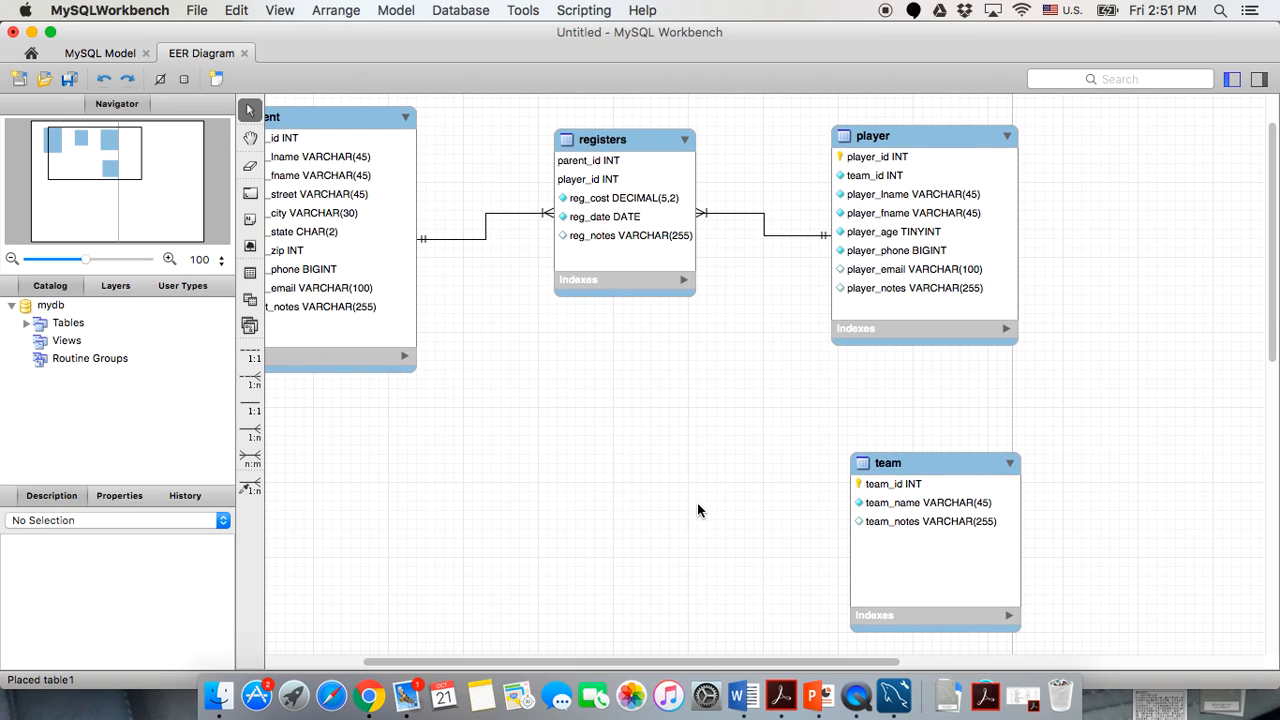
pyautogui.click(250, 487)
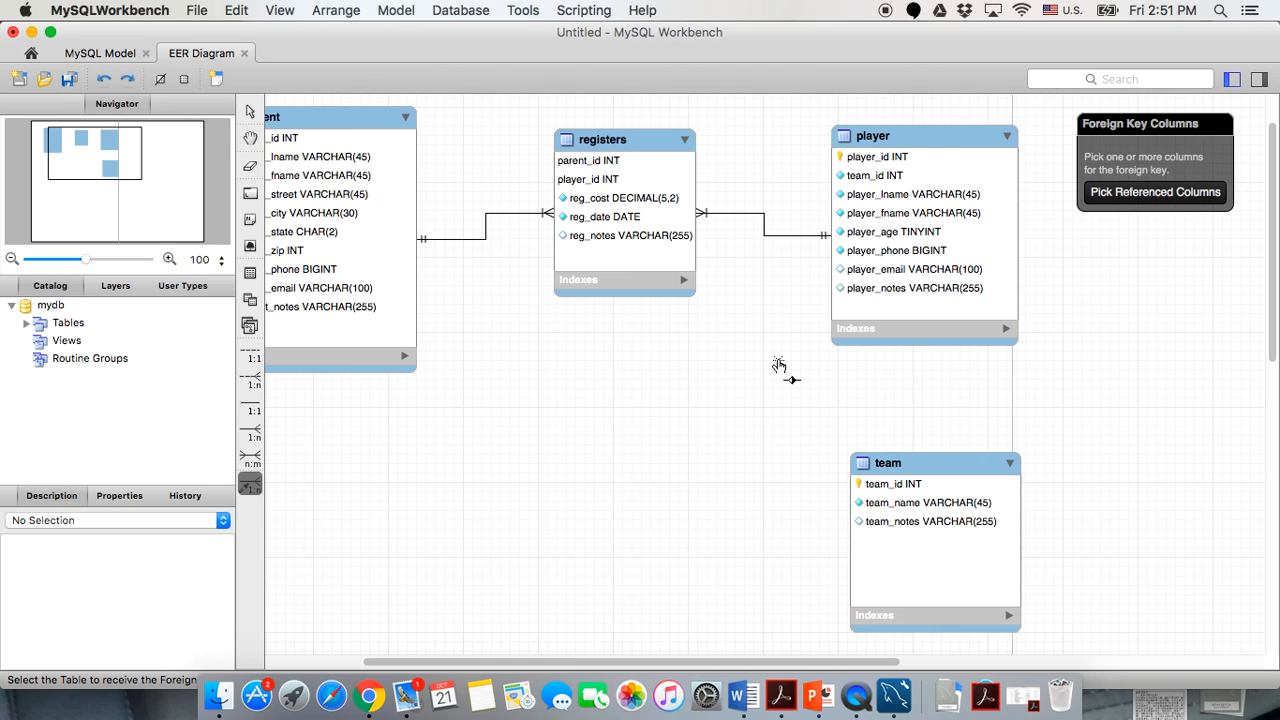
pyautogui.scroll(1, 779, 365)
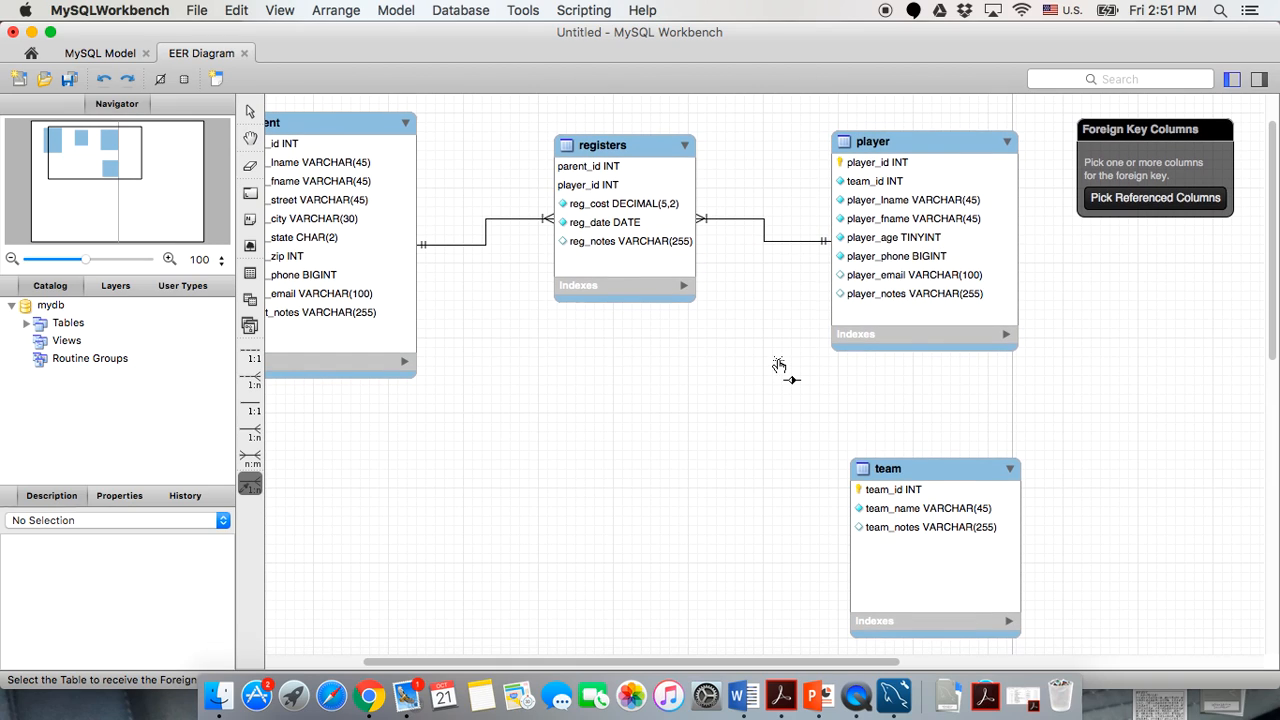
pyautogui.click(862, 186)
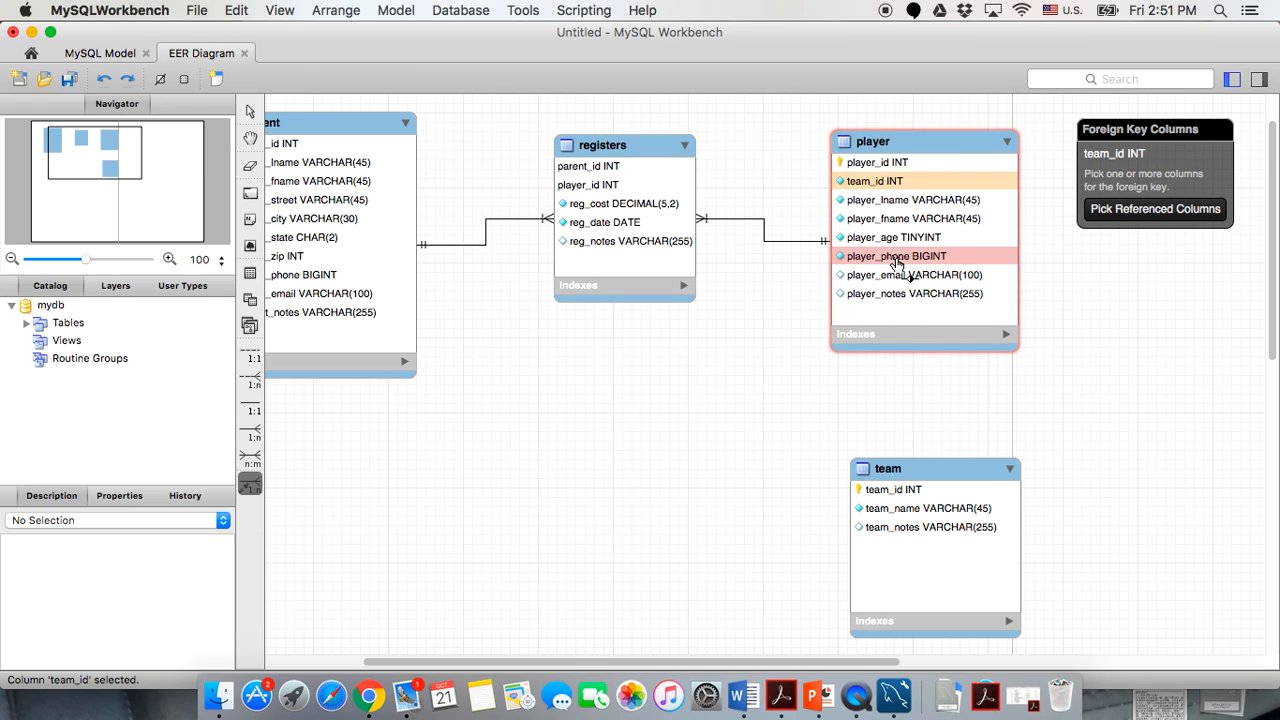
pyautogui.click(868, 489)
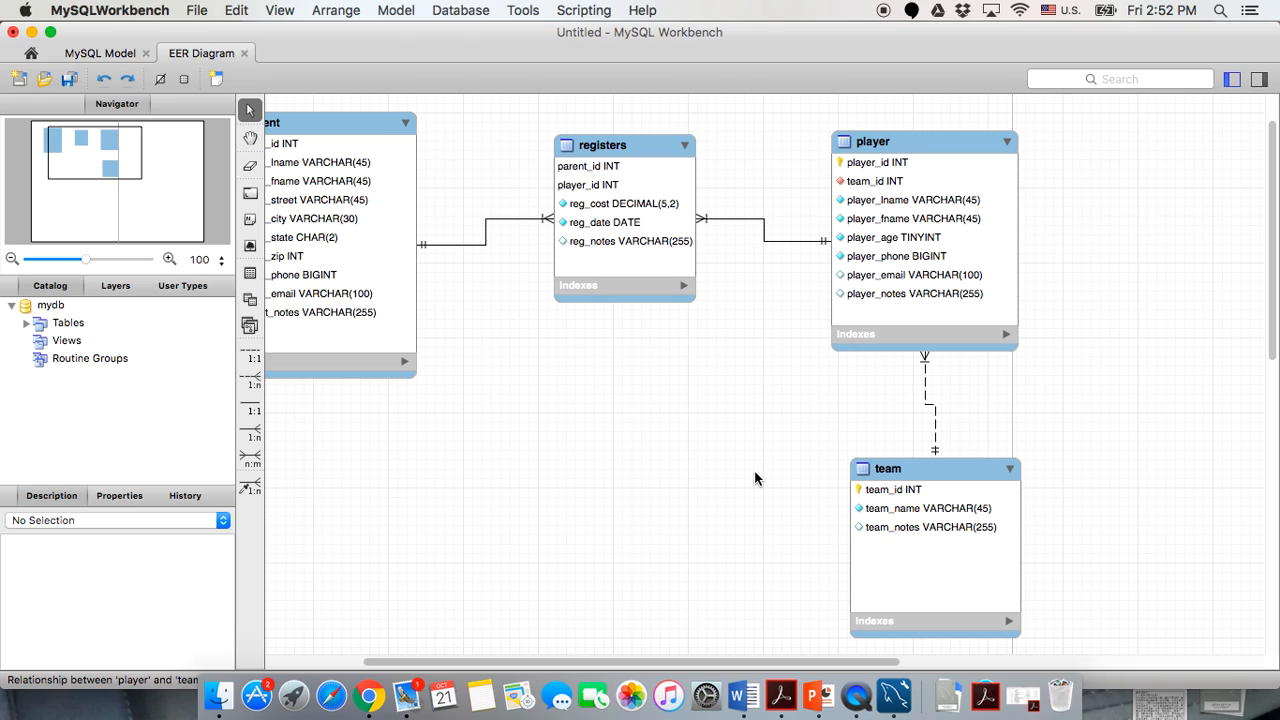
pyautogui.click(934, 412)
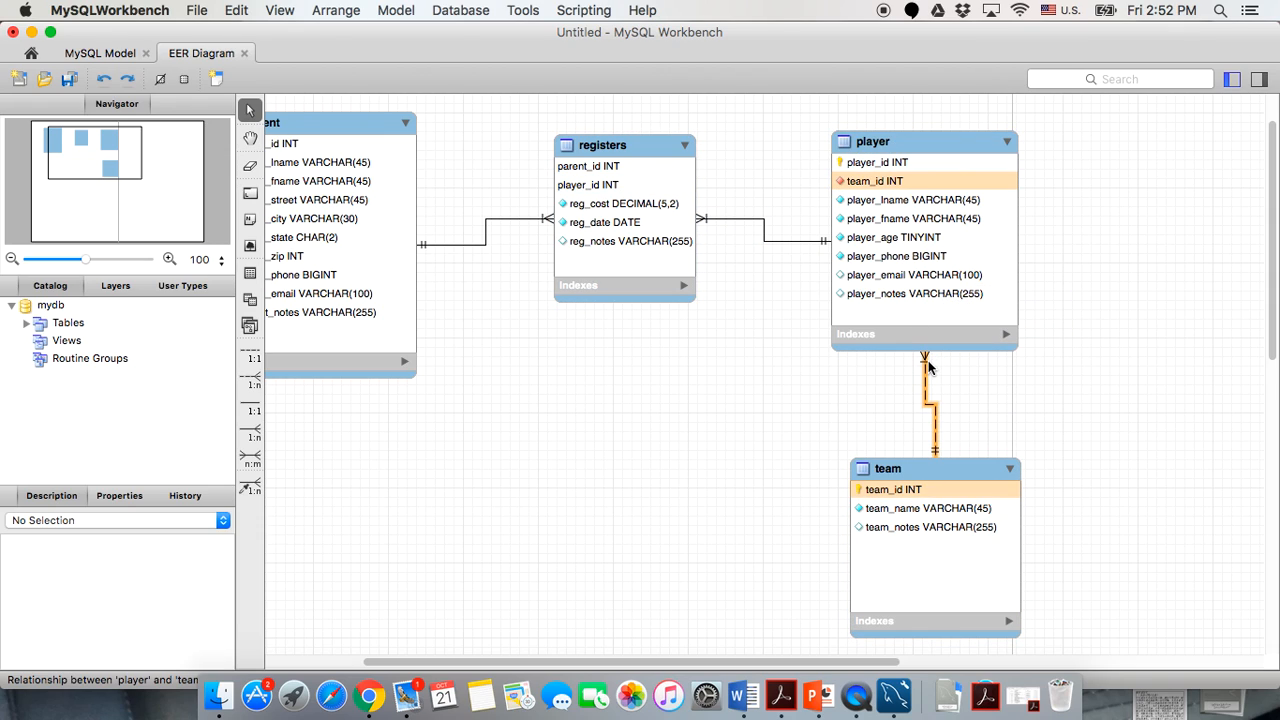
# In the player–team relationship's Foreign Key settings, uncheck Mandatory for player, then close it.
pyautogui.moveTo(926, 378)
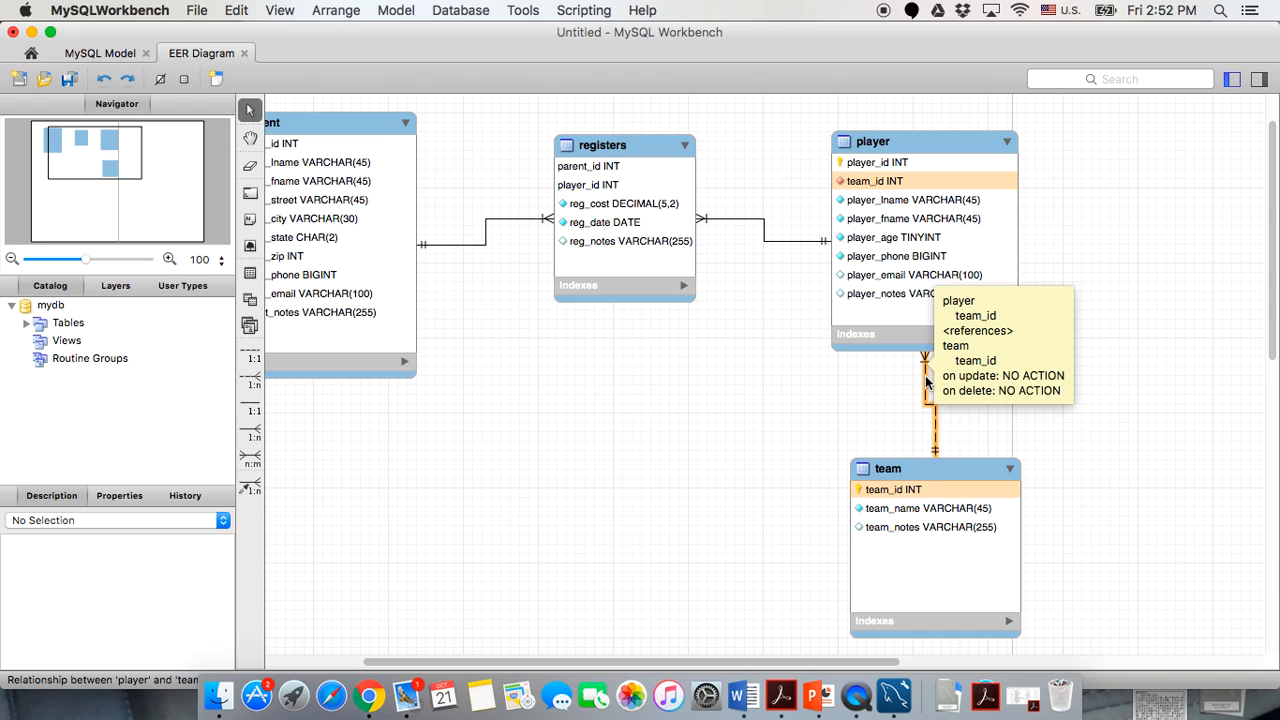
pyautogui.doubleClick(926, 378)
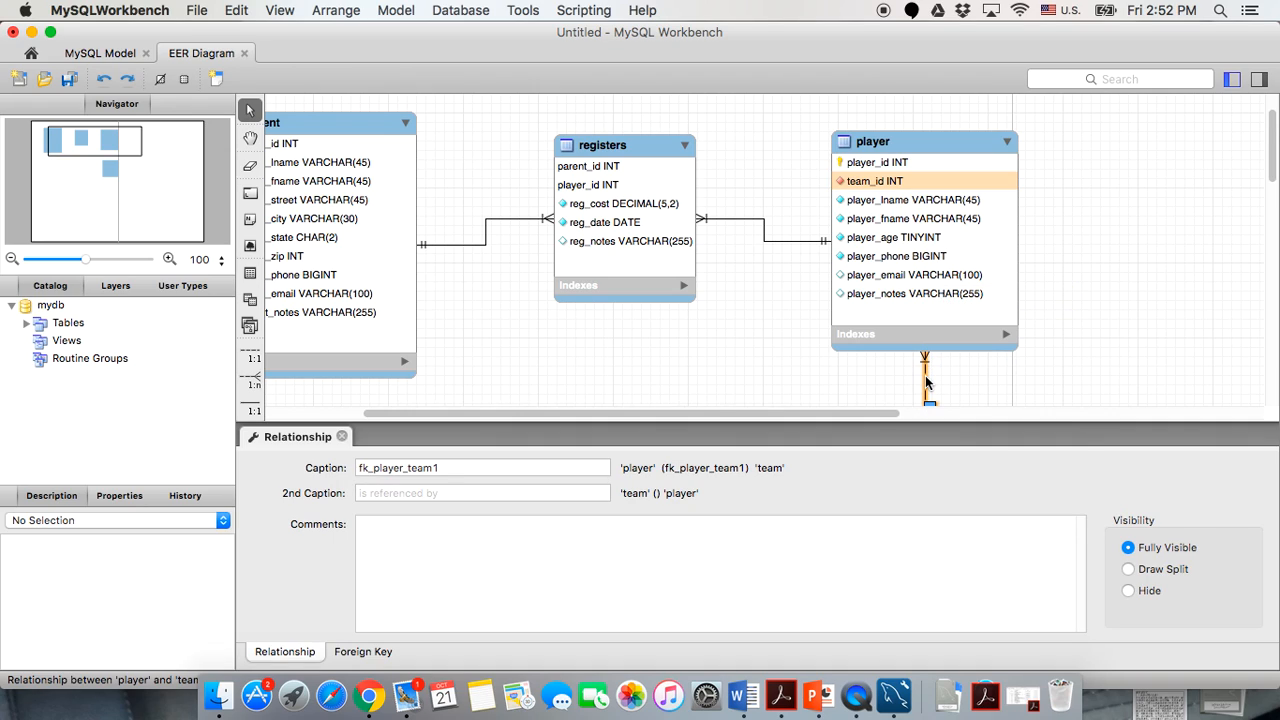
pyautogui.rightClick(925, 375)
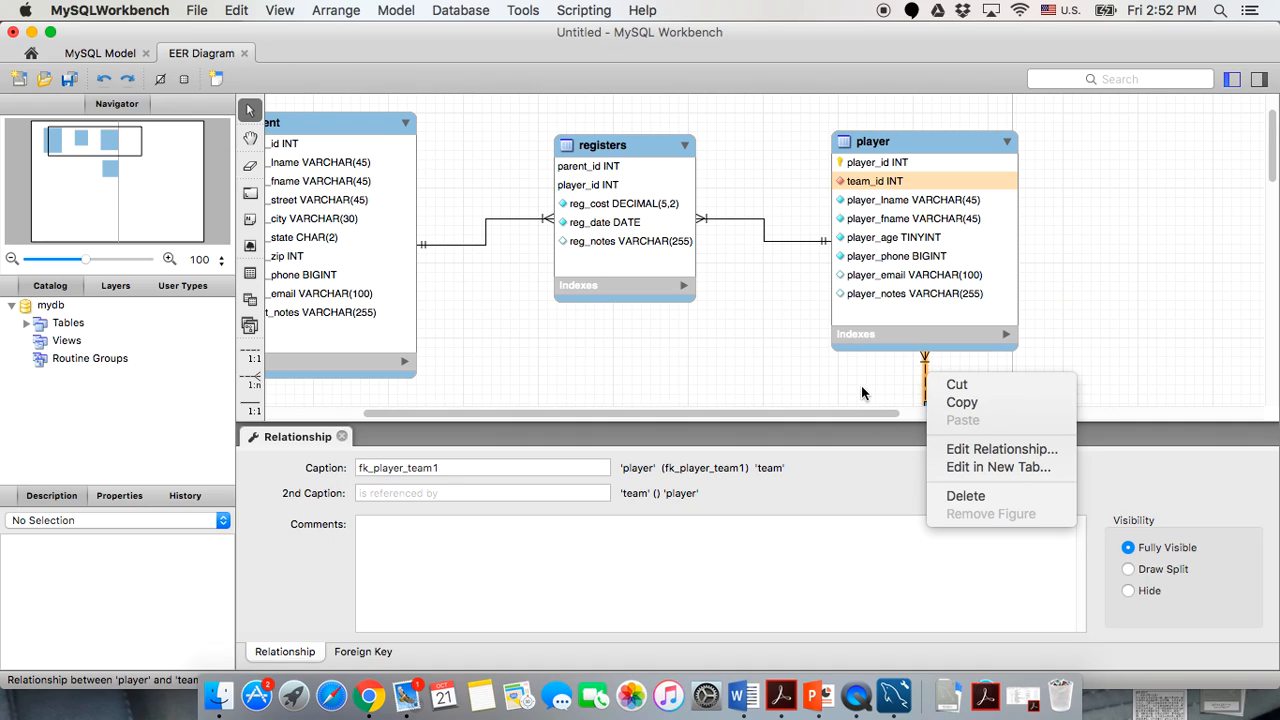
pyautogui.click(296, 654)
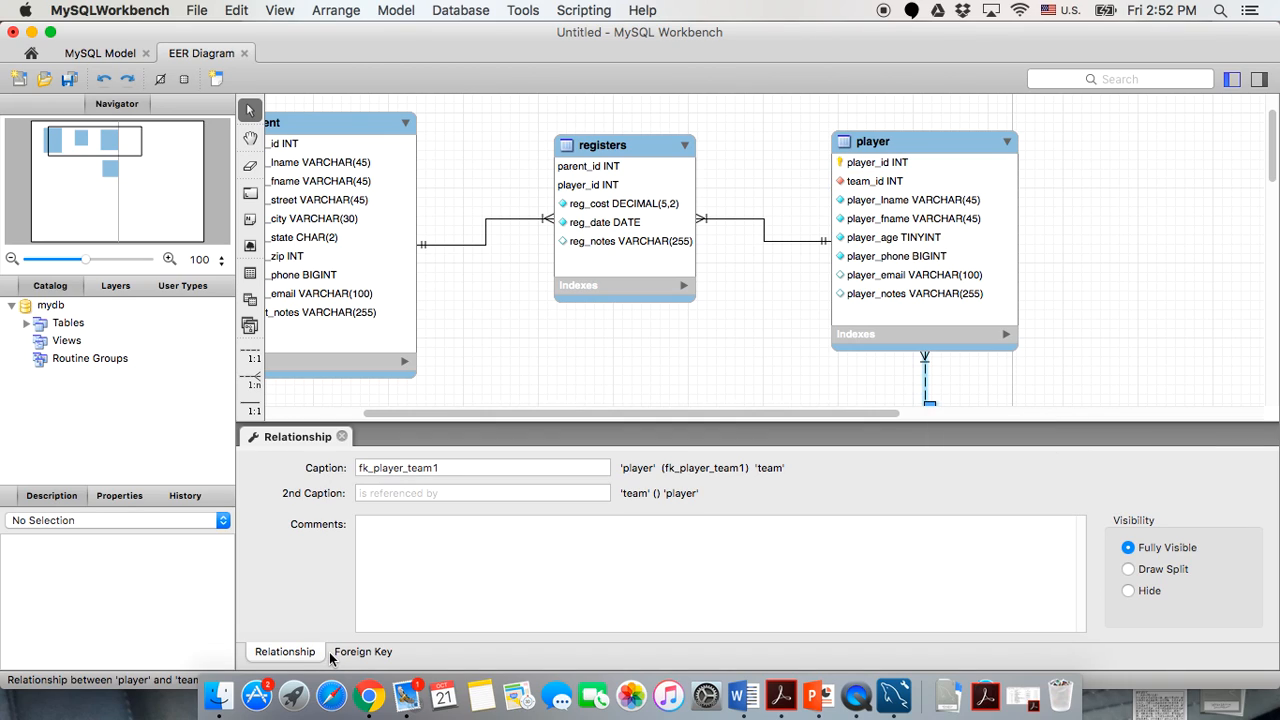
pyautogui.click(362, 652)
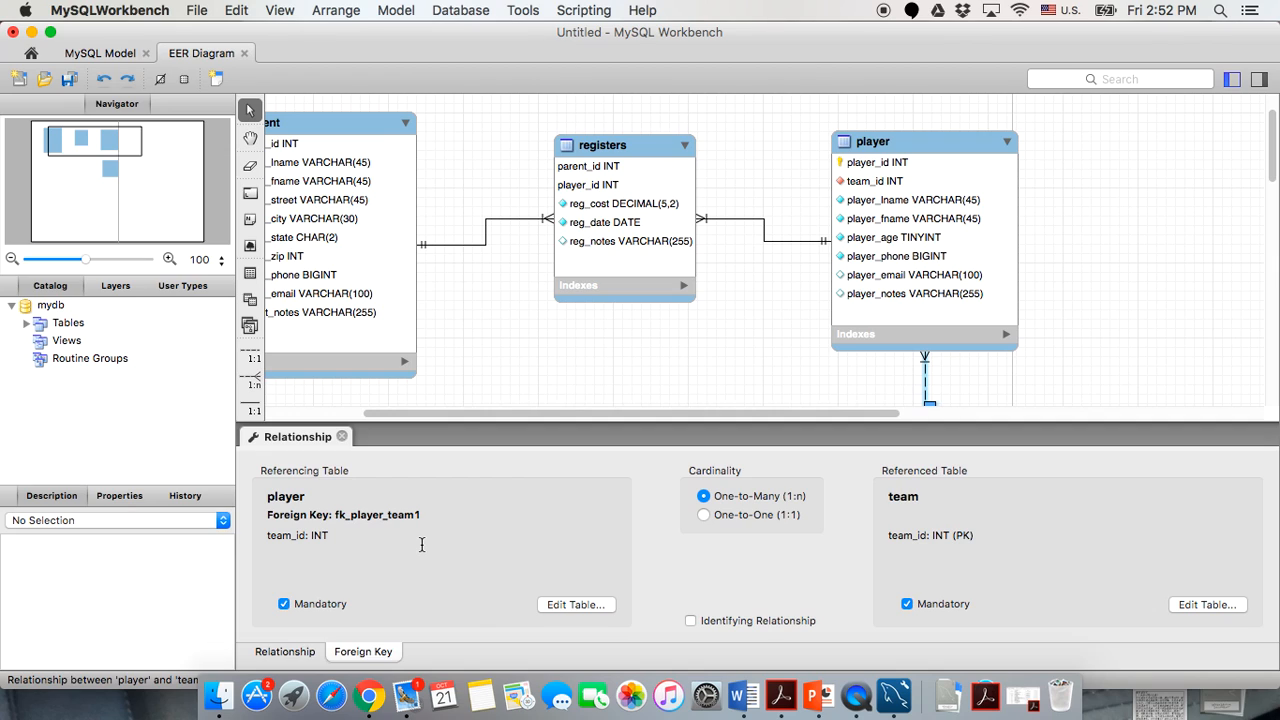
pyautogui.scroll(-3, 617, 318)
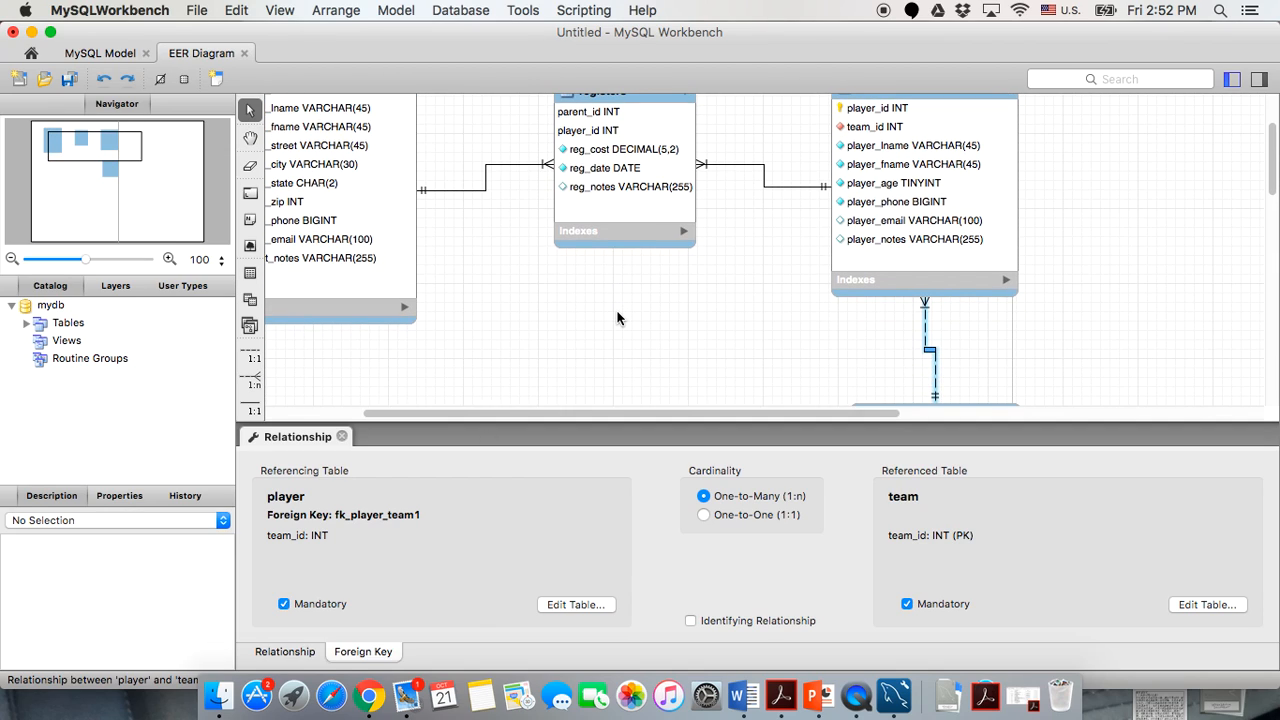
pyautogui.scroll(2, 648, 330)
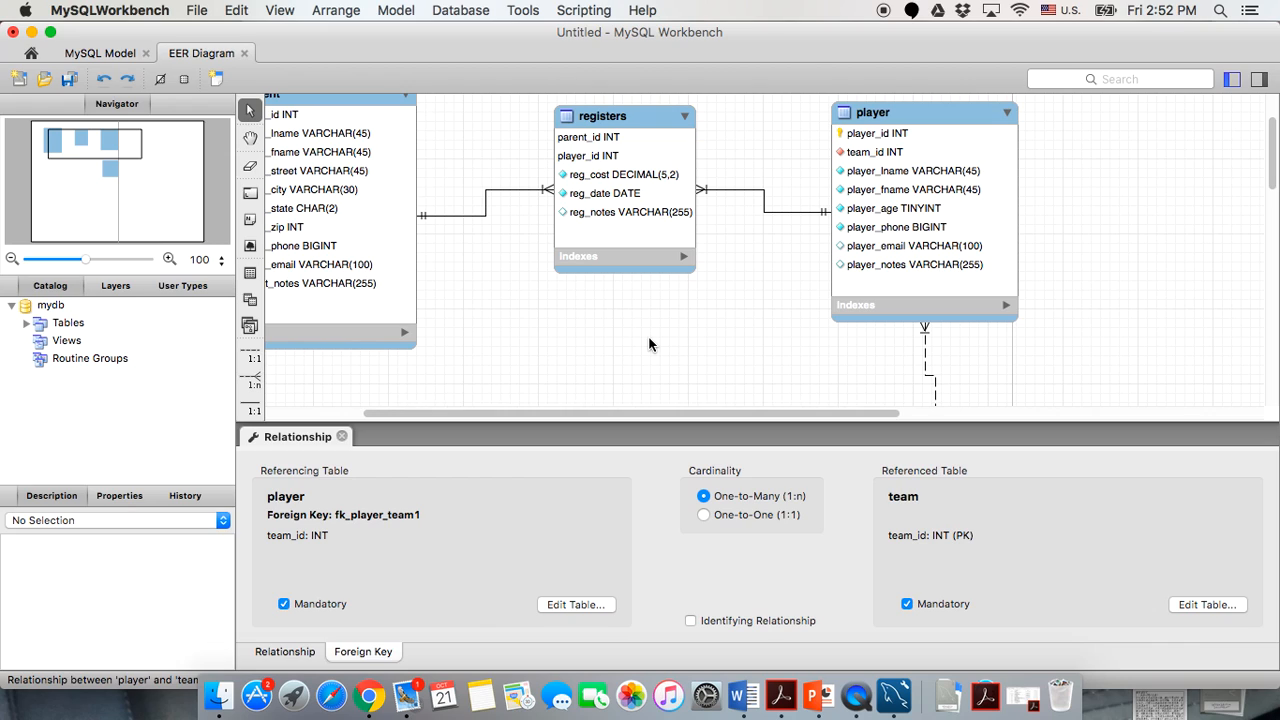
pyautogui.scroll(-6, 650, 344)
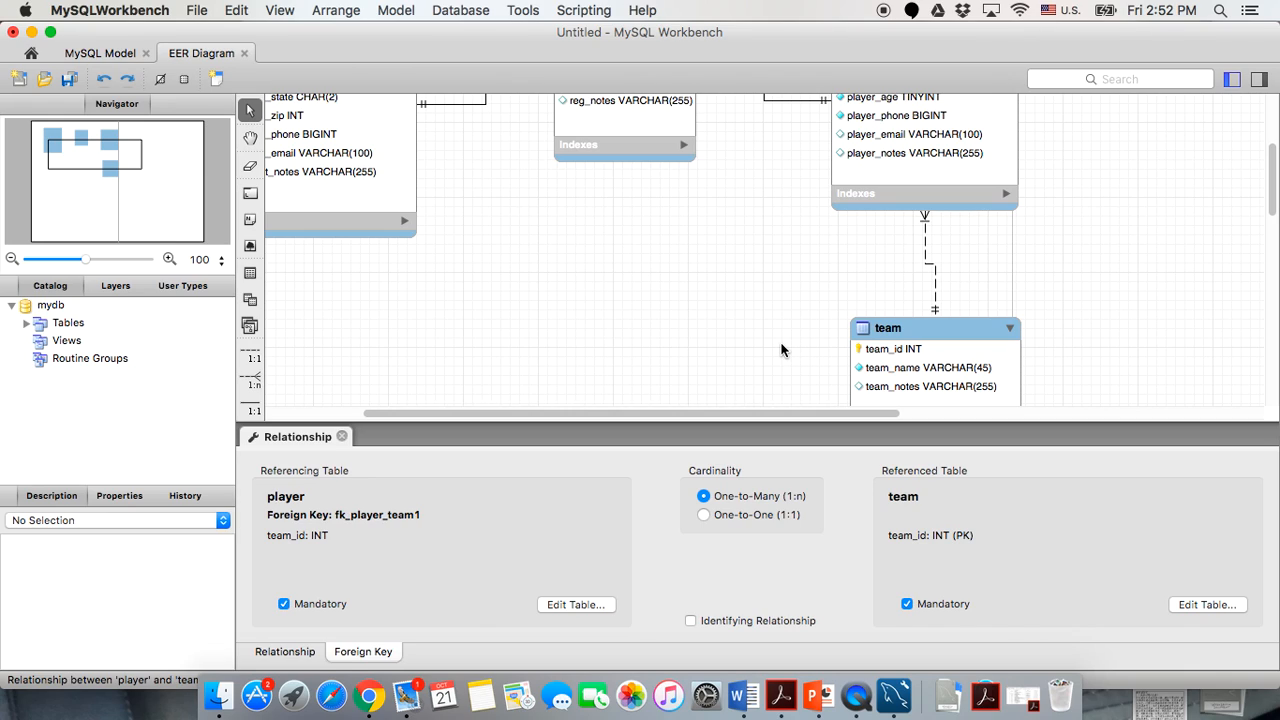
pyautogui.click(284, 605)
pyautogui.scroll(5, 620, 257)
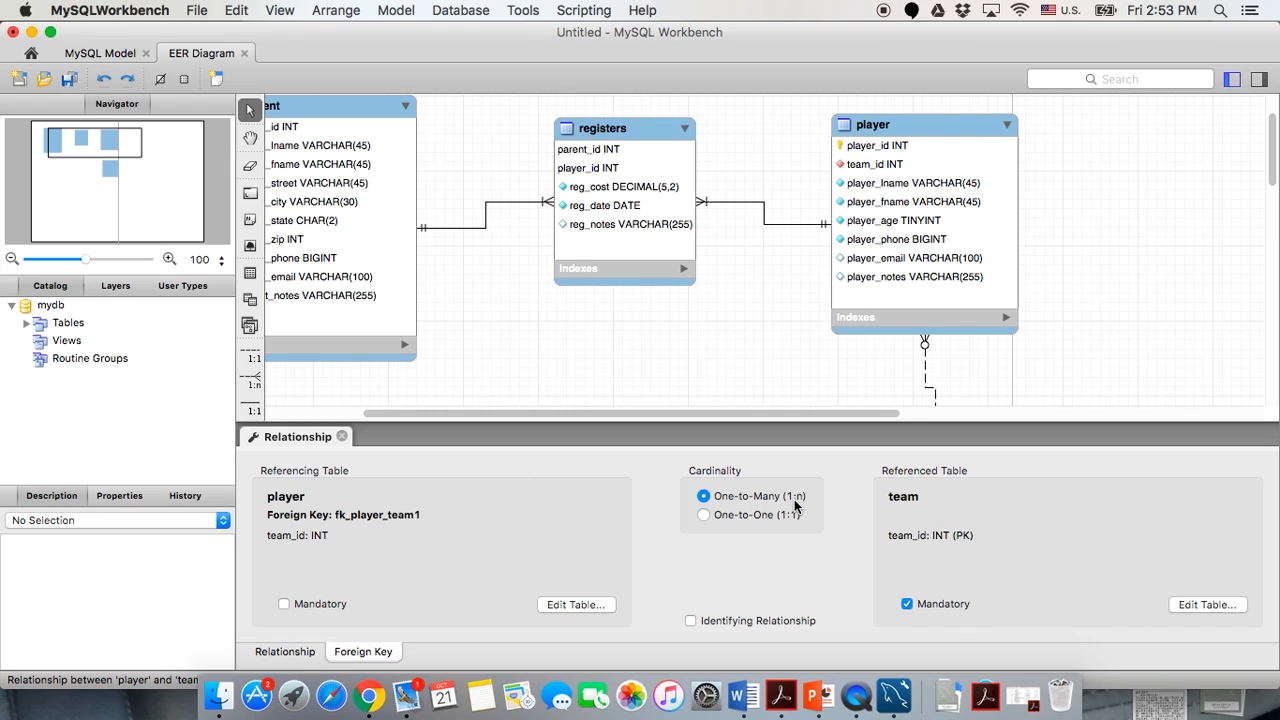
pyautogui.click(341, 436)
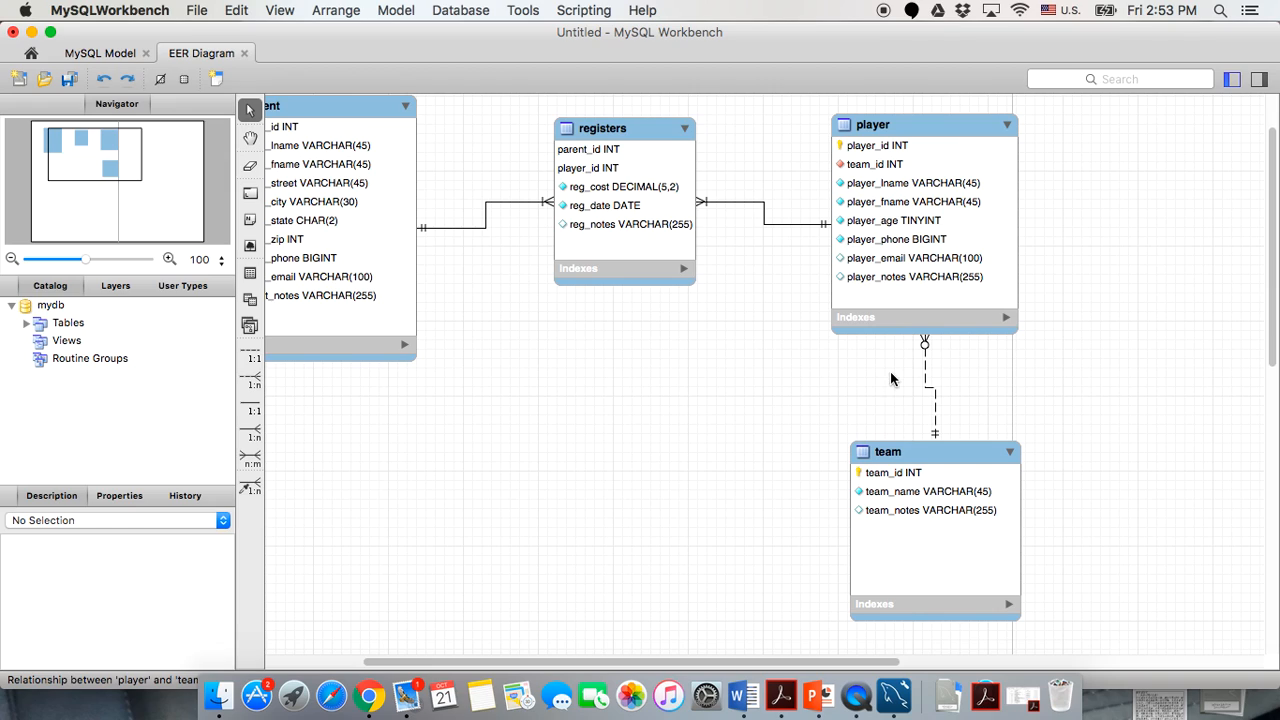
pyautogui.moveTo(926, 348)
pyautogui.click(817, 697)
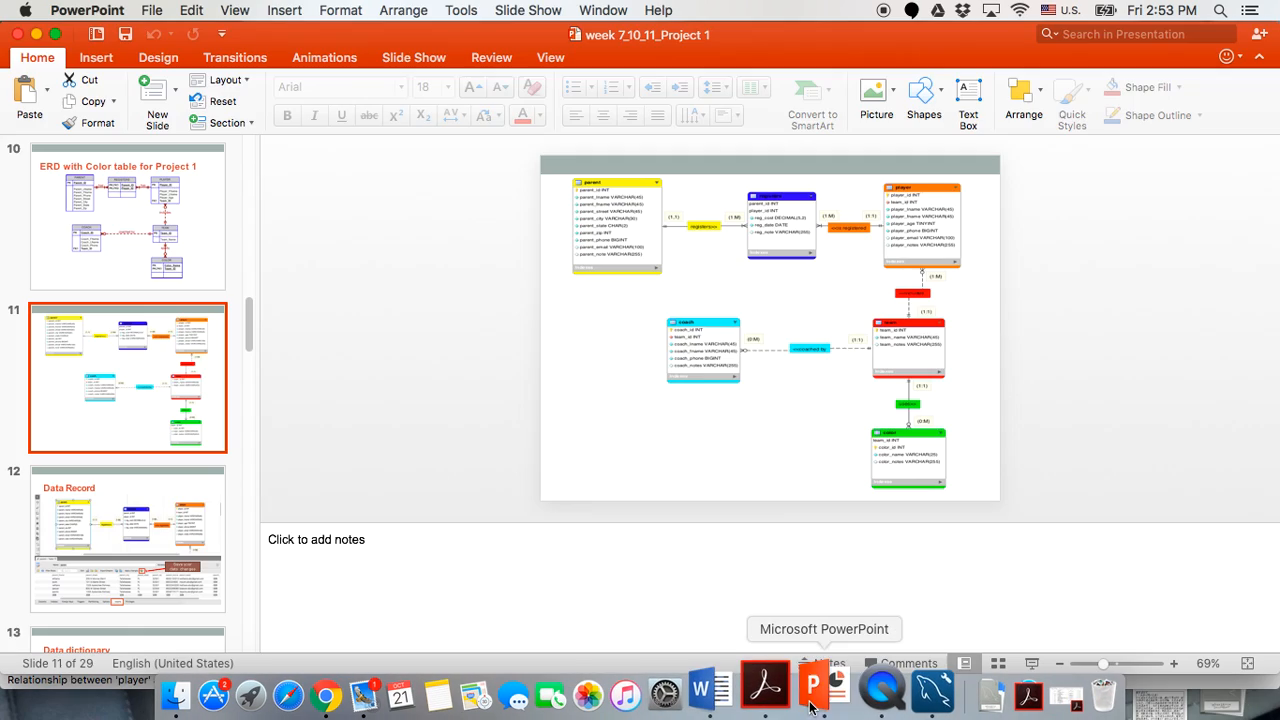
pyautogui.scroll(10, 176, 387)
pyautogui.click(176, 393)
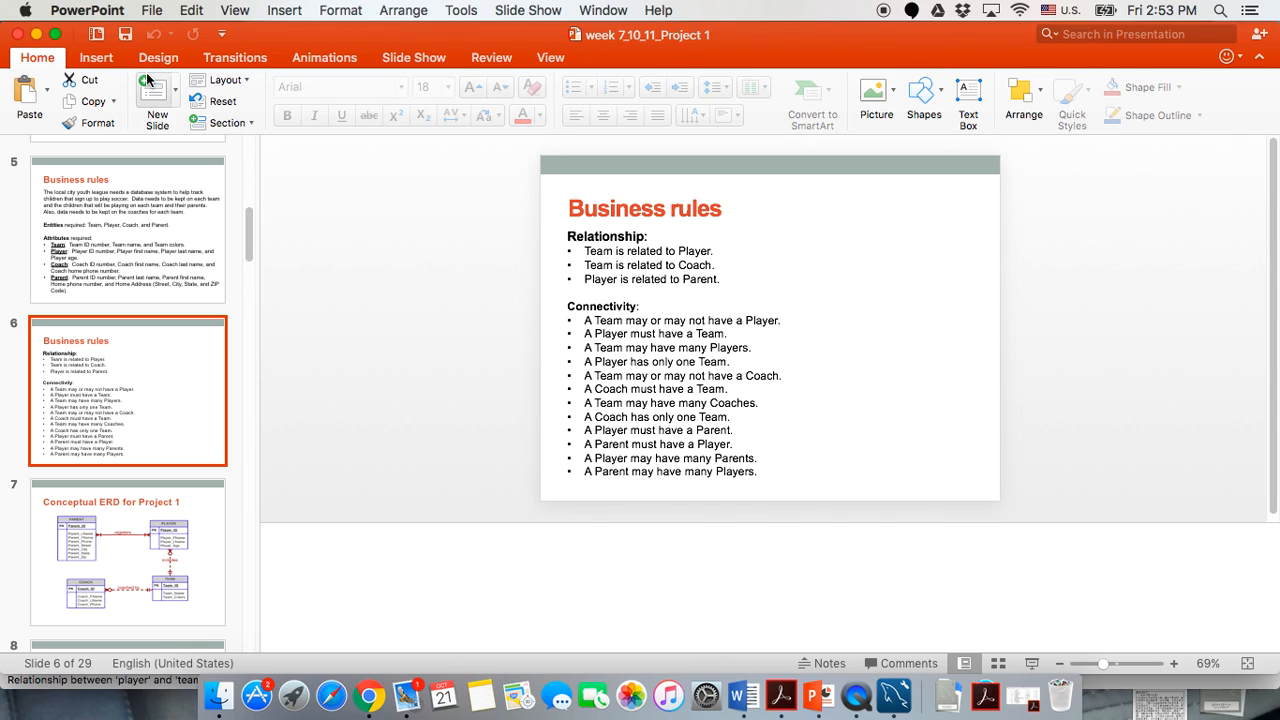
pyautogui.click(36, 34)
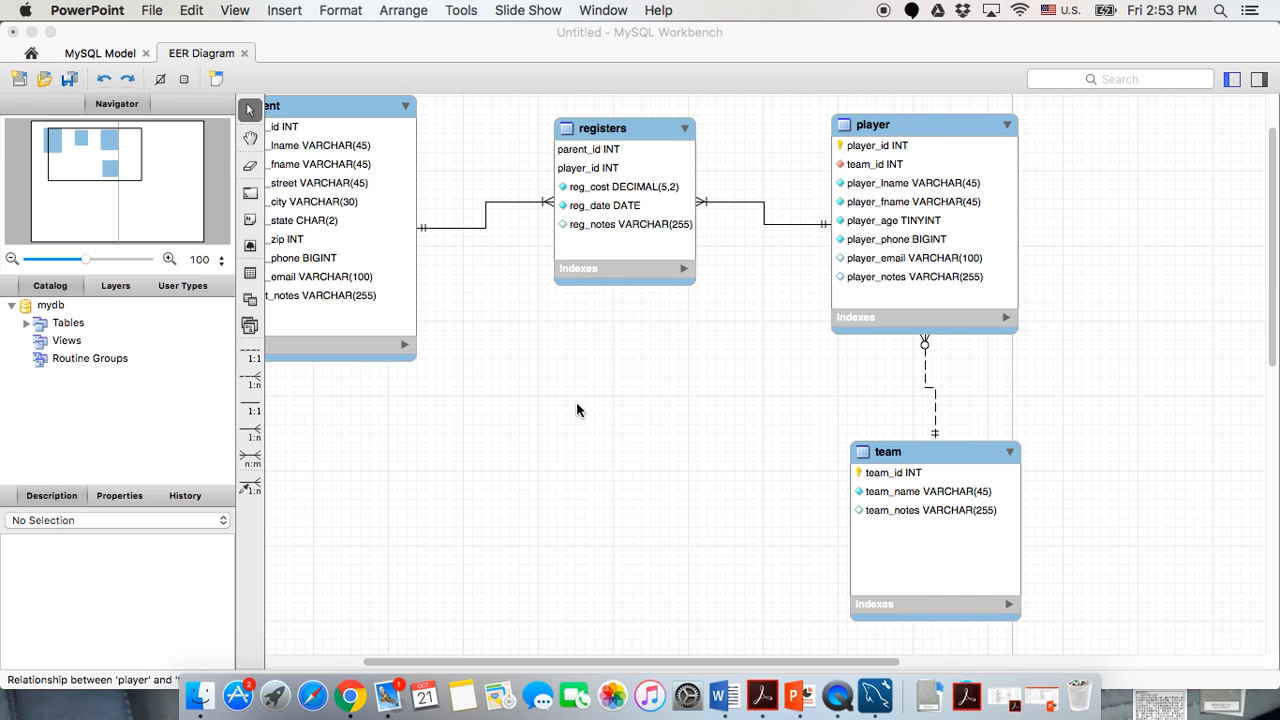
# Place a new table on the diagram and name it coach.
pyautogui.scroll(-3, 577, 404)
pyautogui.hscroll(-3, 577, 404)
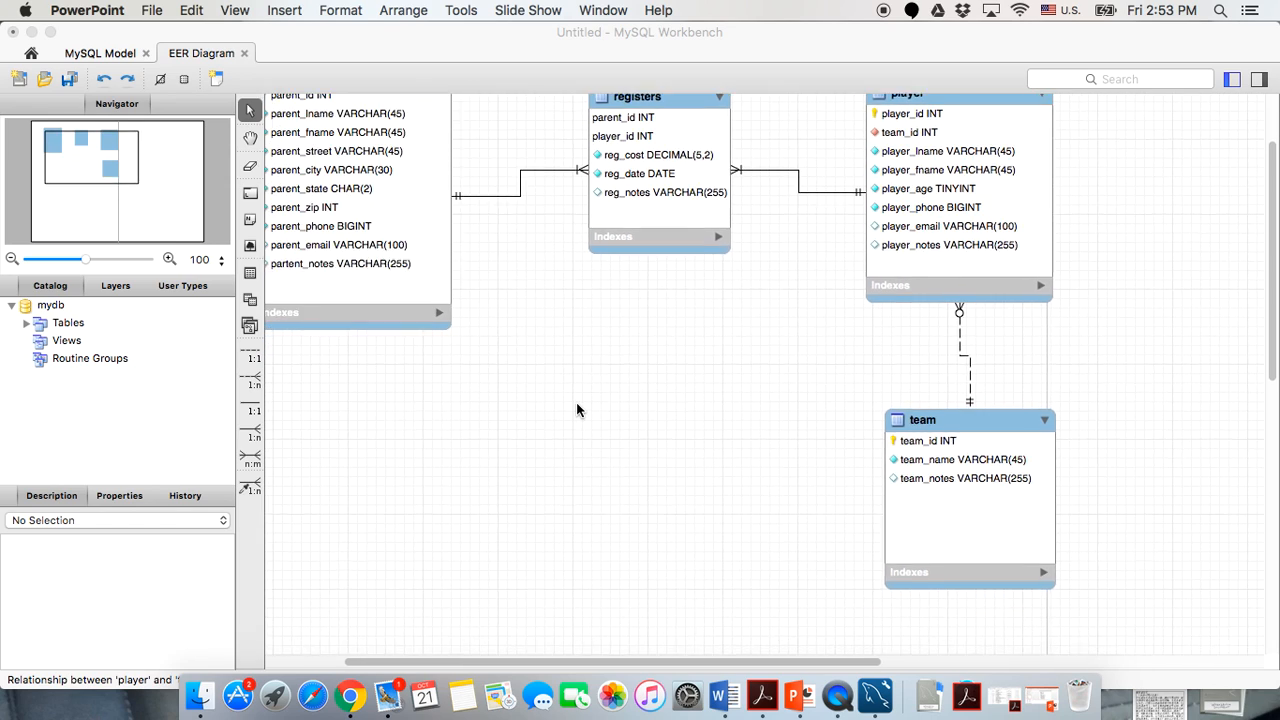
pyautogui.click(250, 272)
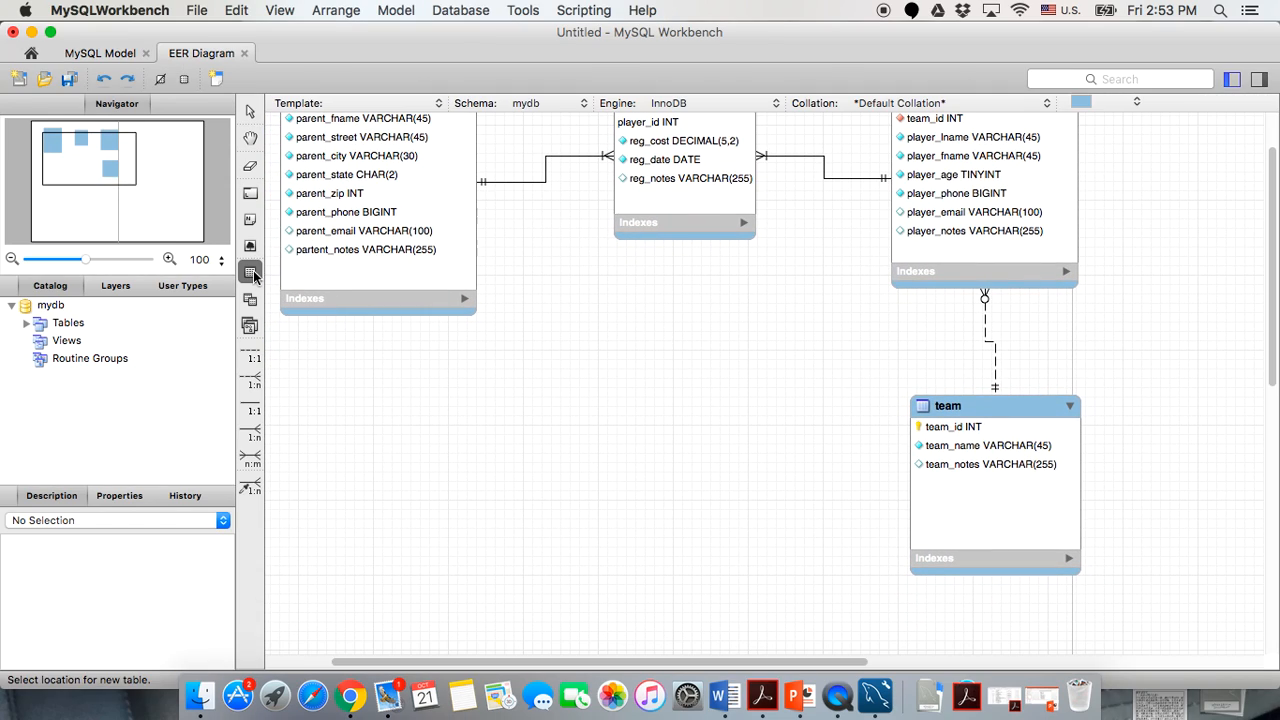
pyautogui.click(482, 402)
pyautogui.doubleClick(515, 424)
pyautogui.write('coach')
pyautogui.click(587, 289)
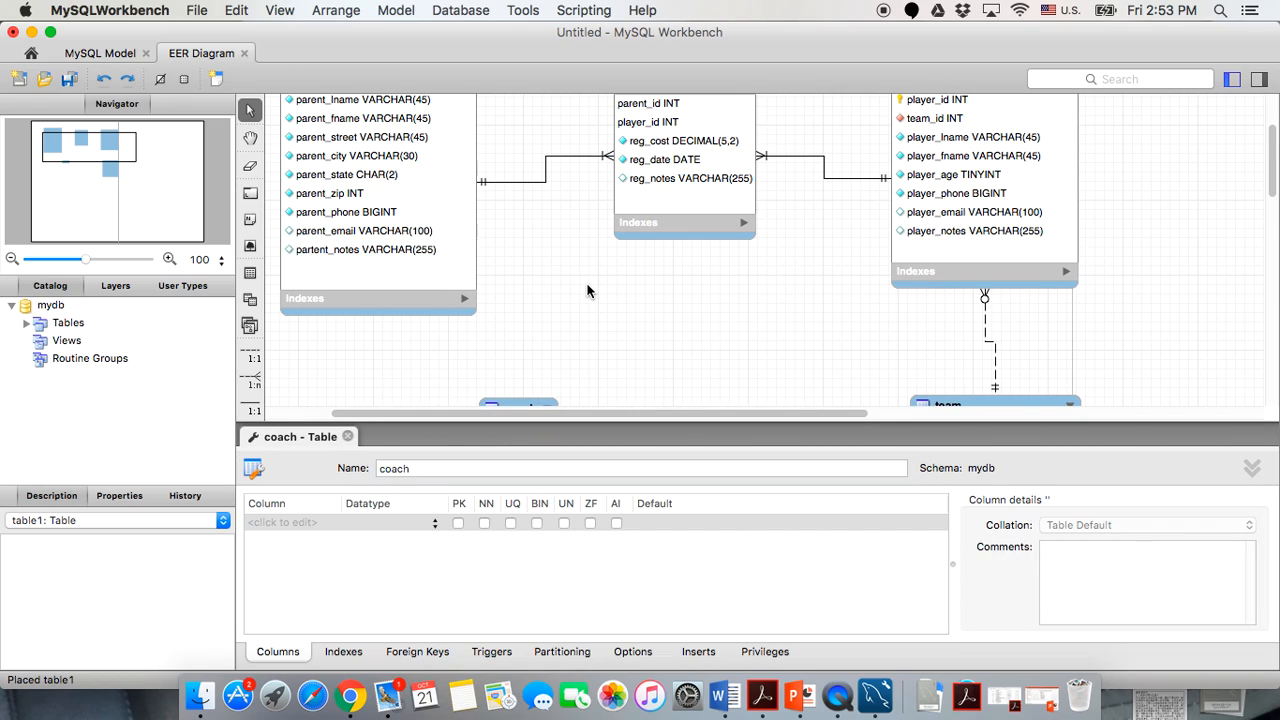
# Add coach_id (unsigned, auto-increment) and a not-null coach_lname column.
pyautogui.click(295, 528)
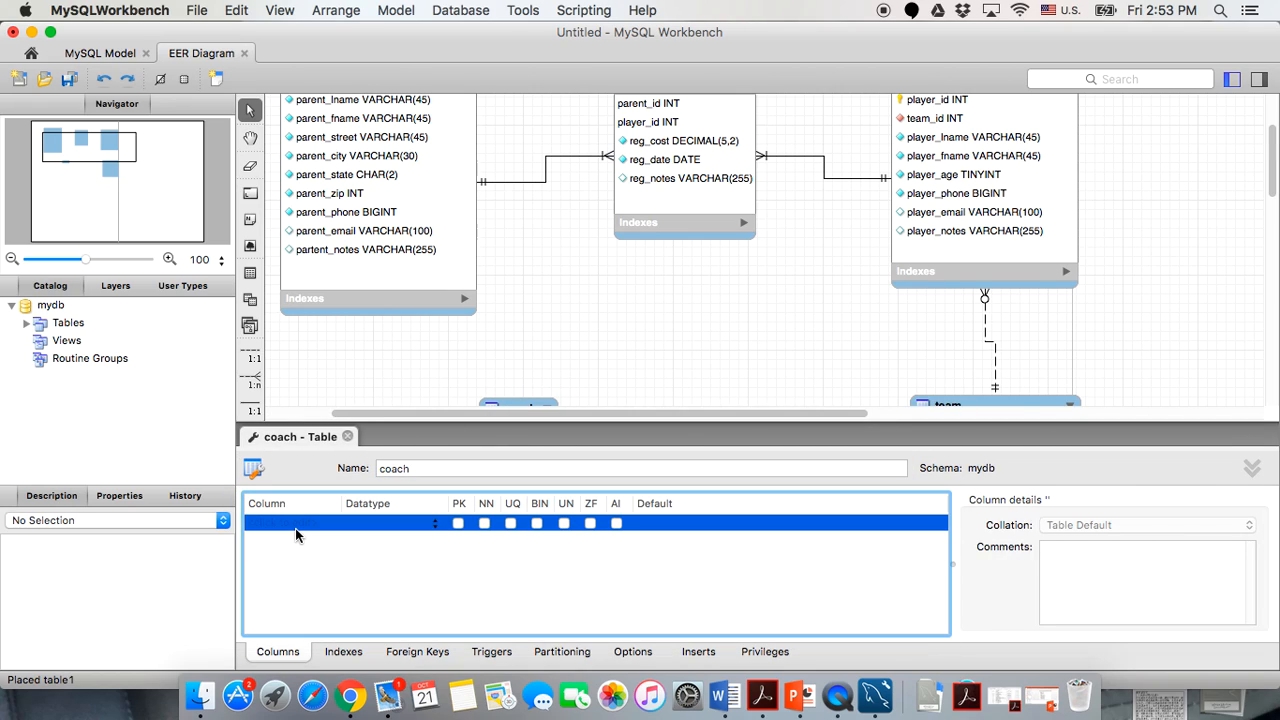
pyautogui.doubleClick(295, 523)
pyautogui.write('c')
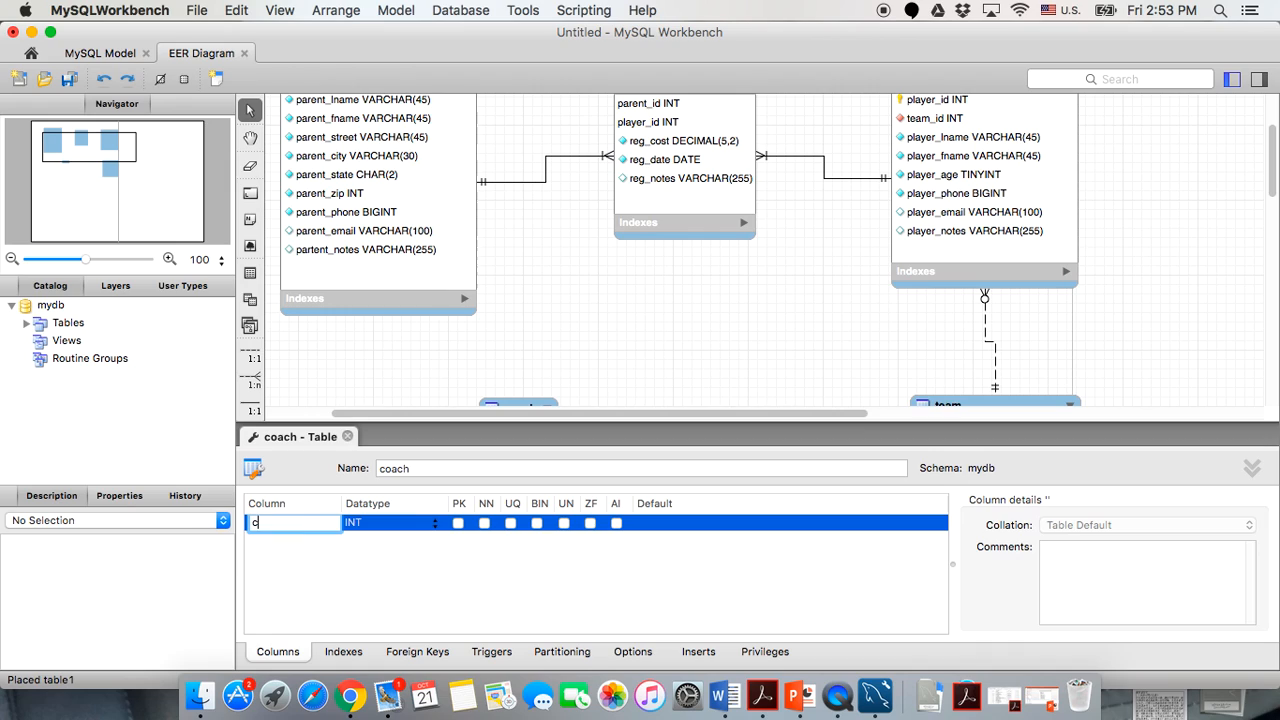
pyautogui.write('oach_id')
pyautogui.doubleClick(272, 544)
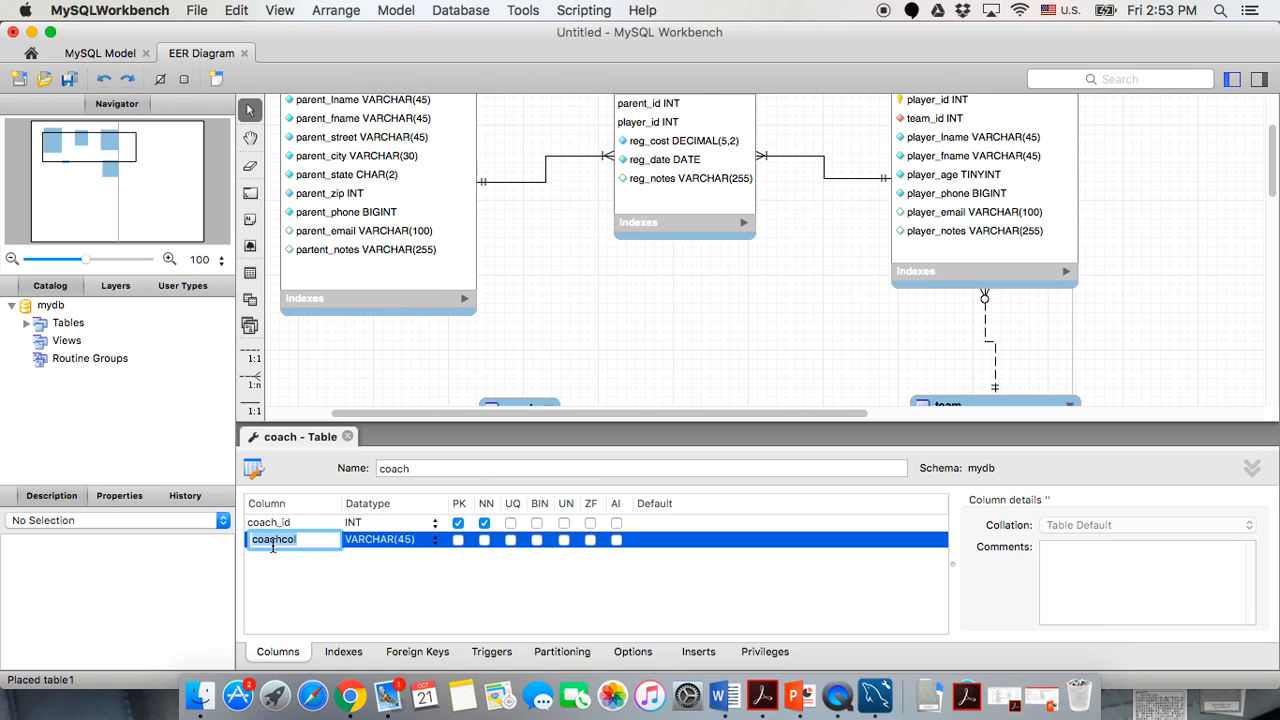
pyautogui.write('coach_l')
pyautogui.write('name')
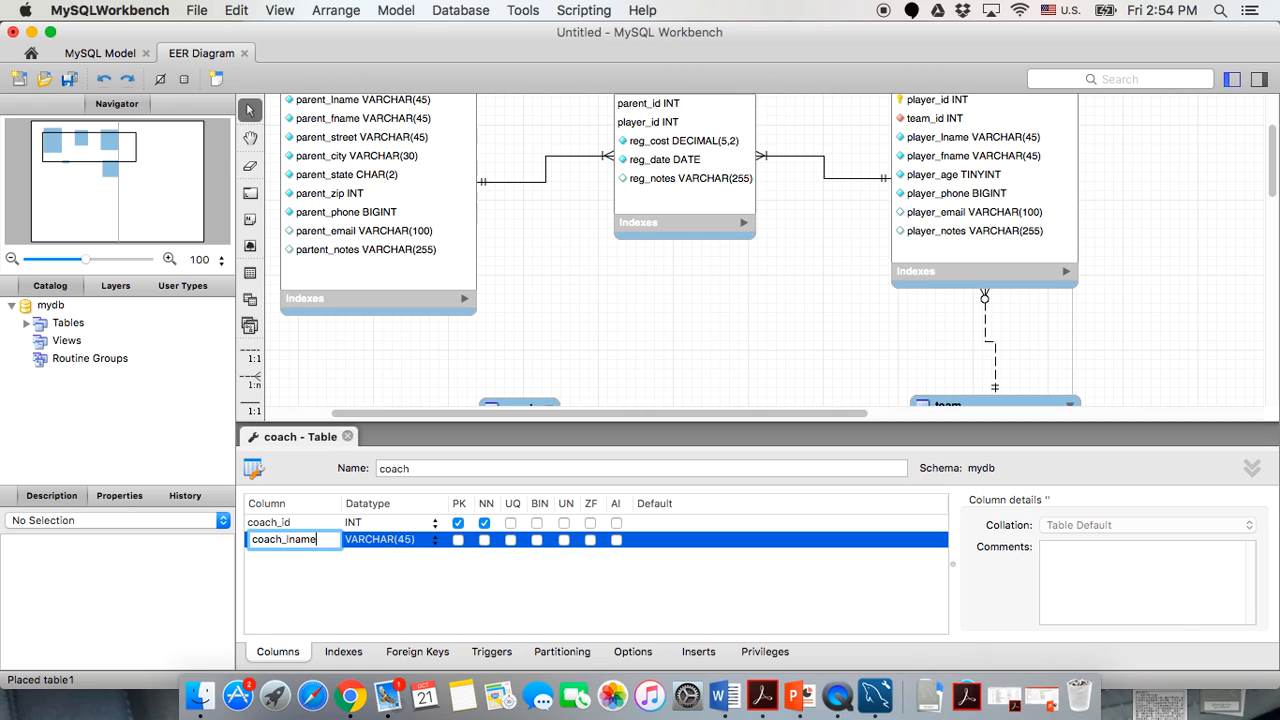
pyautogui.click(381, 596)
pyautogui.click(564, 523)
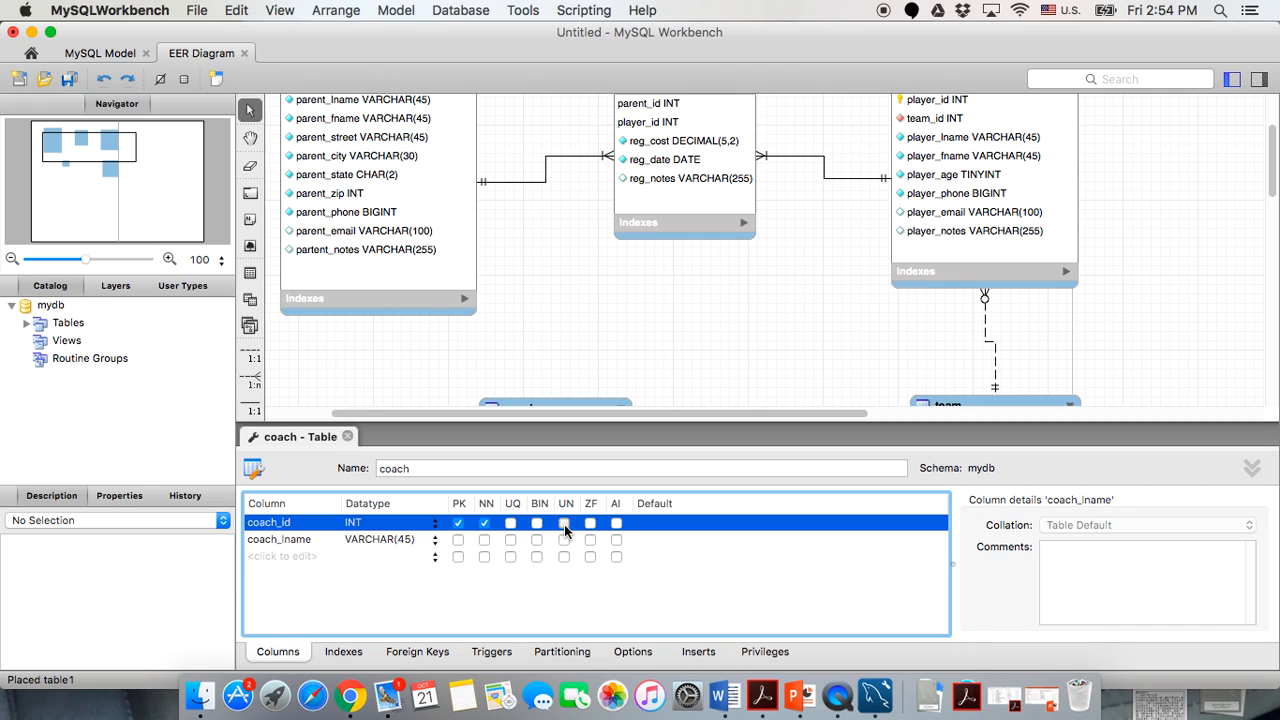
pyautogui.click(616, 523)
pyautogui.click(484, 539)
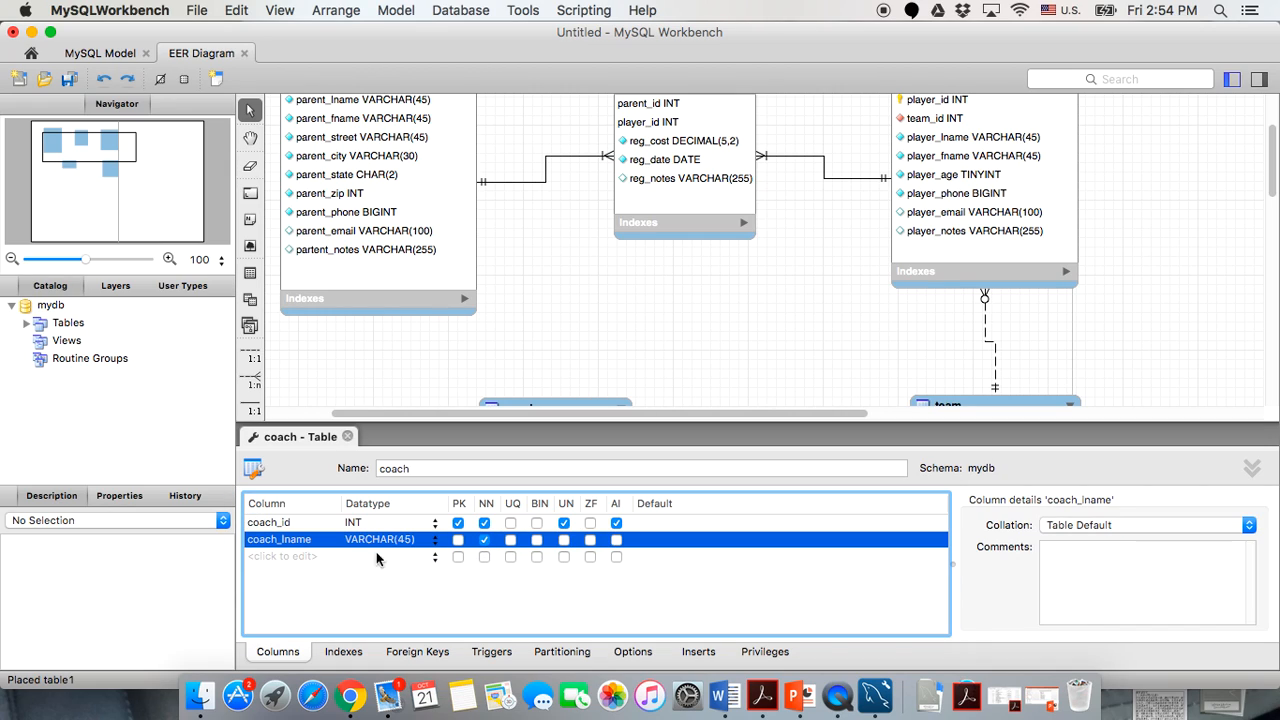
# Add a not-null coach_fname column to the coach table.
pyautogui.click(300, 554)
pyautogui.write('coach')
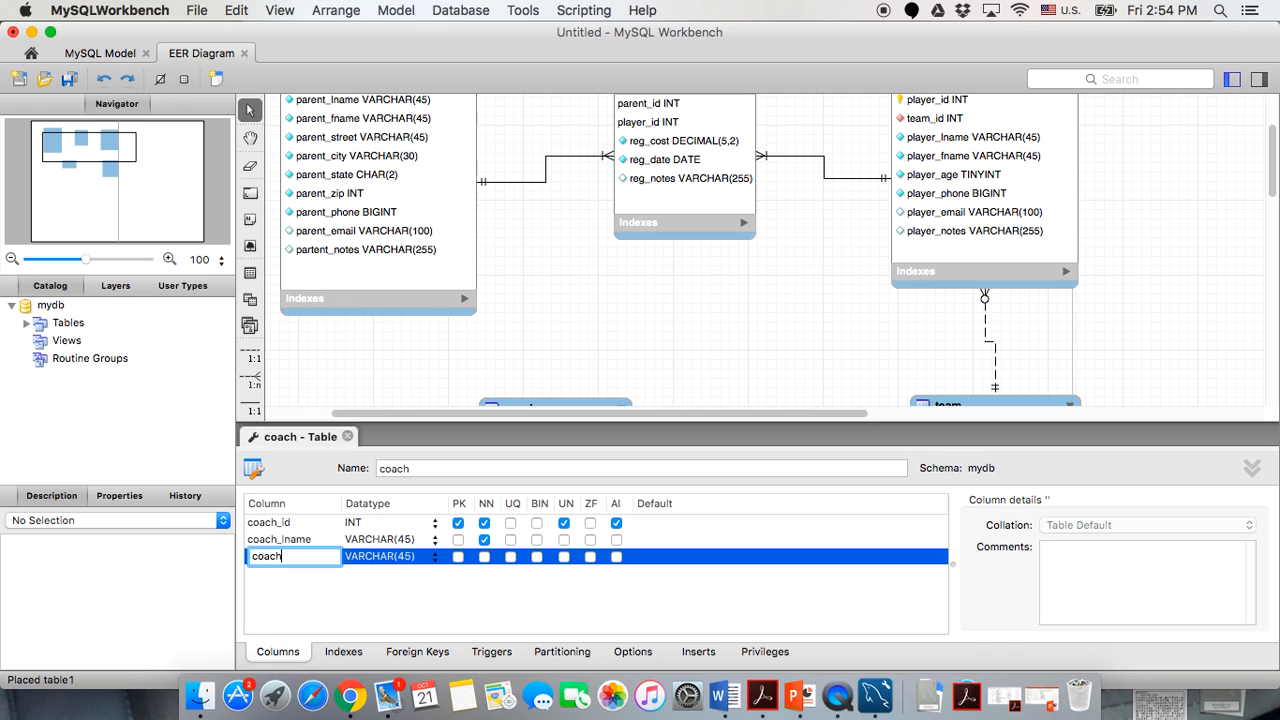
pyautogui.write('_fname')
pyautogui.press('Return')
pyautogui.click(484, 556)
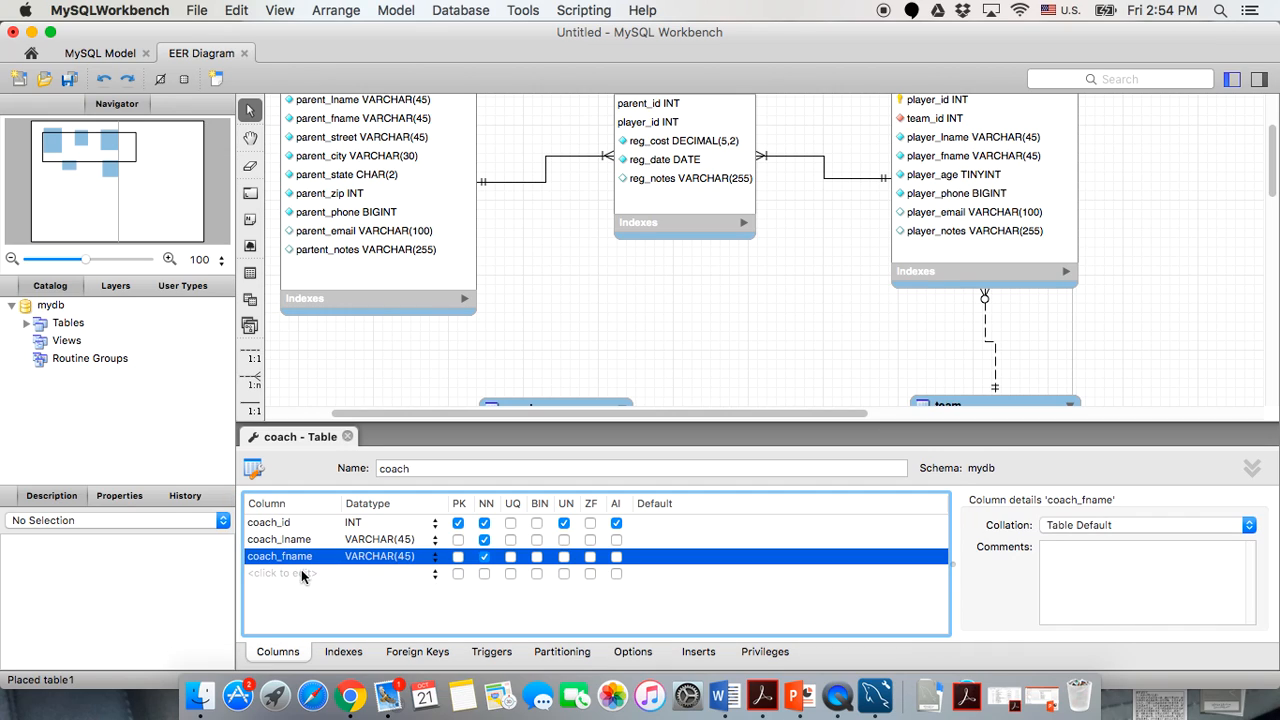
# Add a coach_phone column of type BIGINT, not null and unsigned.
pyautogui.click(301, 573)
pyautogui.write('c')
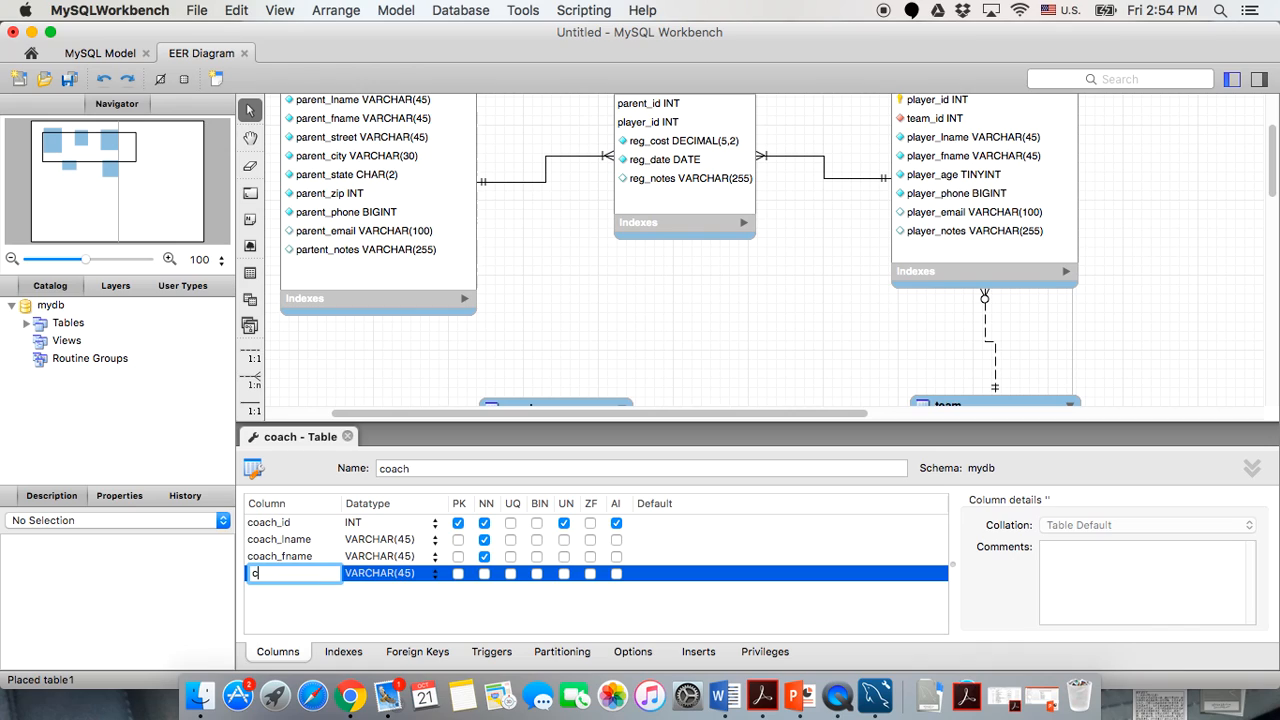
pyautogui.write('oach_phone')
pyautogui.press('Return')
pyautogui.click(364, 574)
pyautogui.write('BIGINT(')
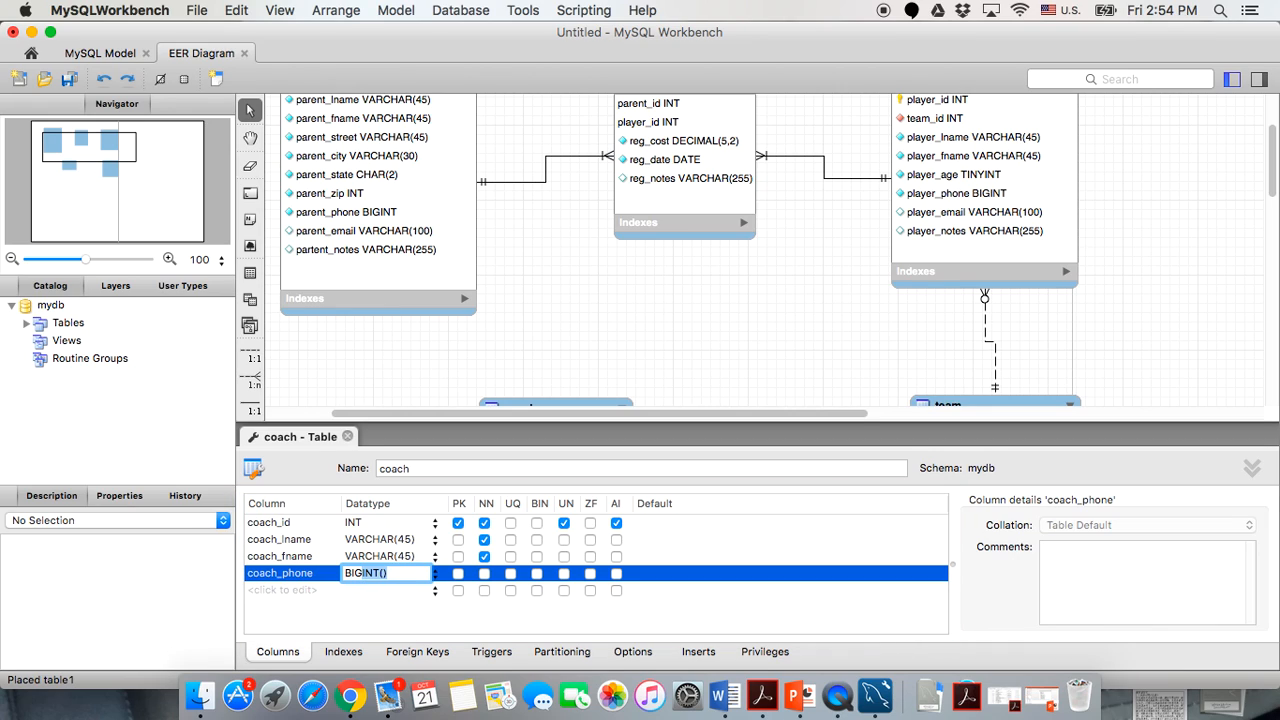
pyautogui.press('Right')
pyautogui.press('BackSpace')
pyautogui.press('BackSpace')
pyautogui.press('Return')
pyautogui.click(484, 573)
pyautogui.click(564, 574)
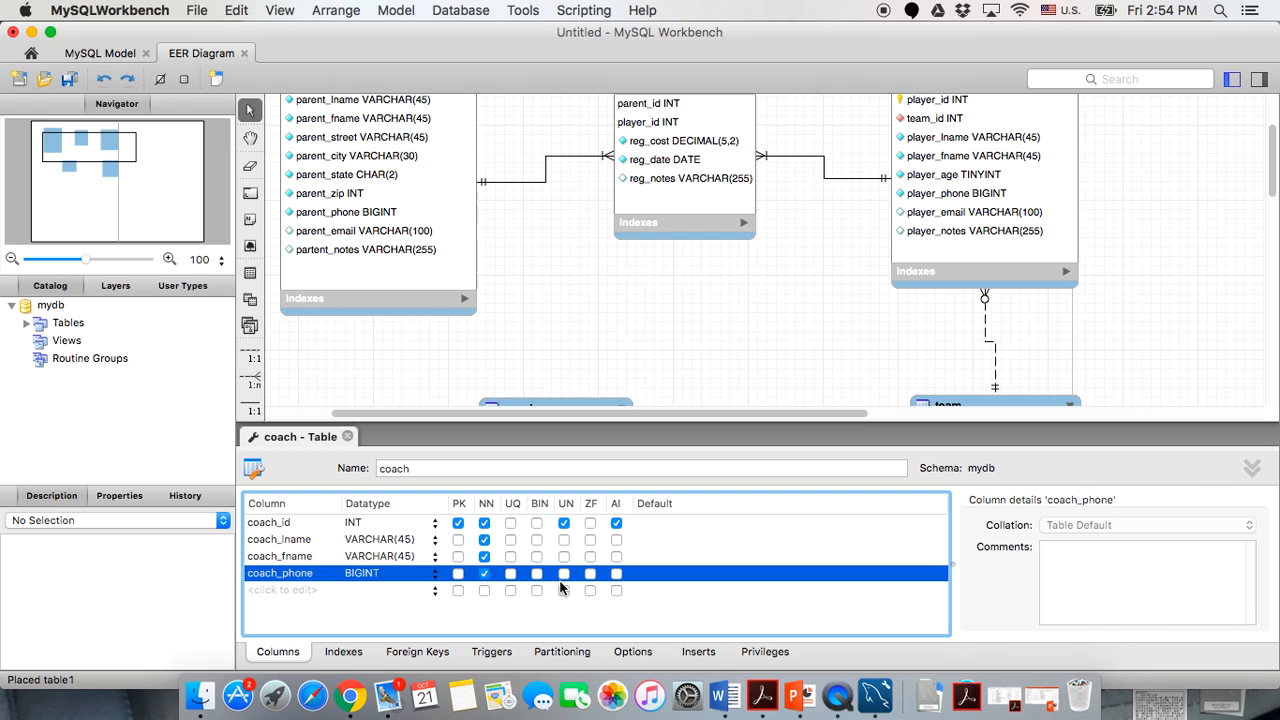
# Add a coach_notes column with datatype VARCHAR(255).
pyautogui.doubleClick(262, 590)
pyautogui.write('coach_notes')
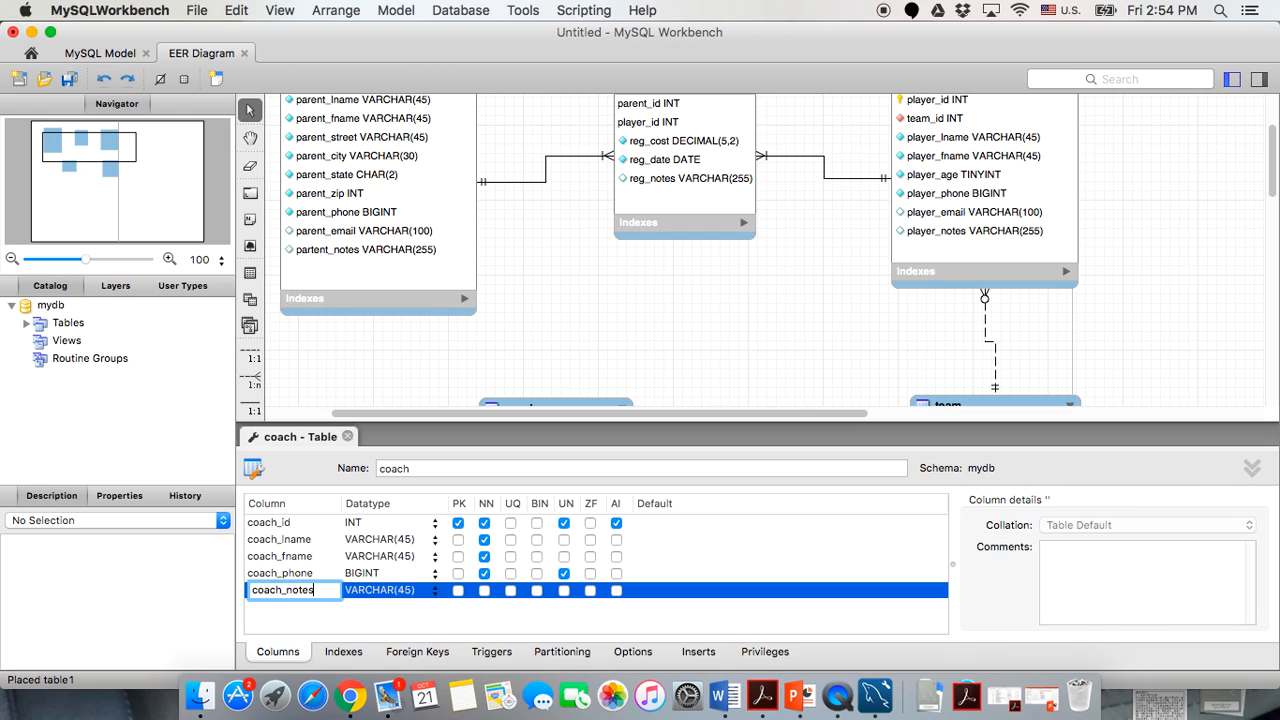
pyautogui.press('Return')
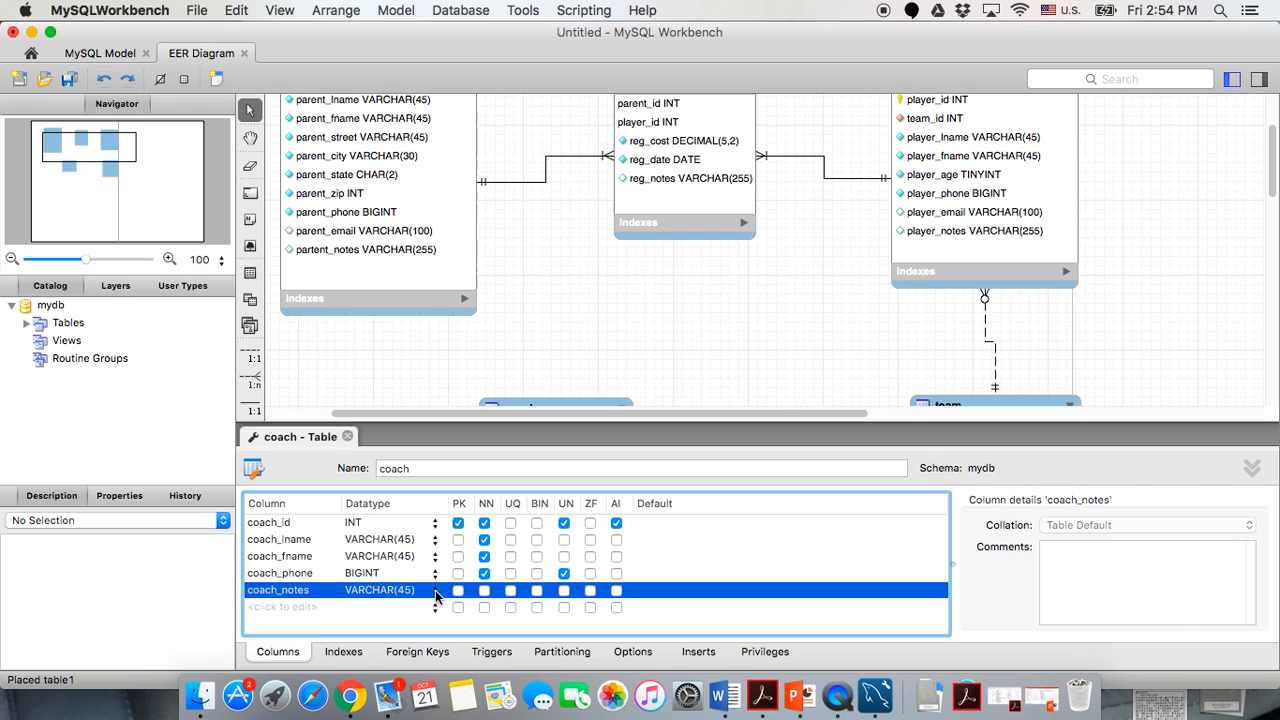
pyautogui.click(414, 598)
pyautogui.click(412, 590)
pyautogui.press('BackSpace')
pyautogui.press('BackSpace')
pyautogui.write('255')
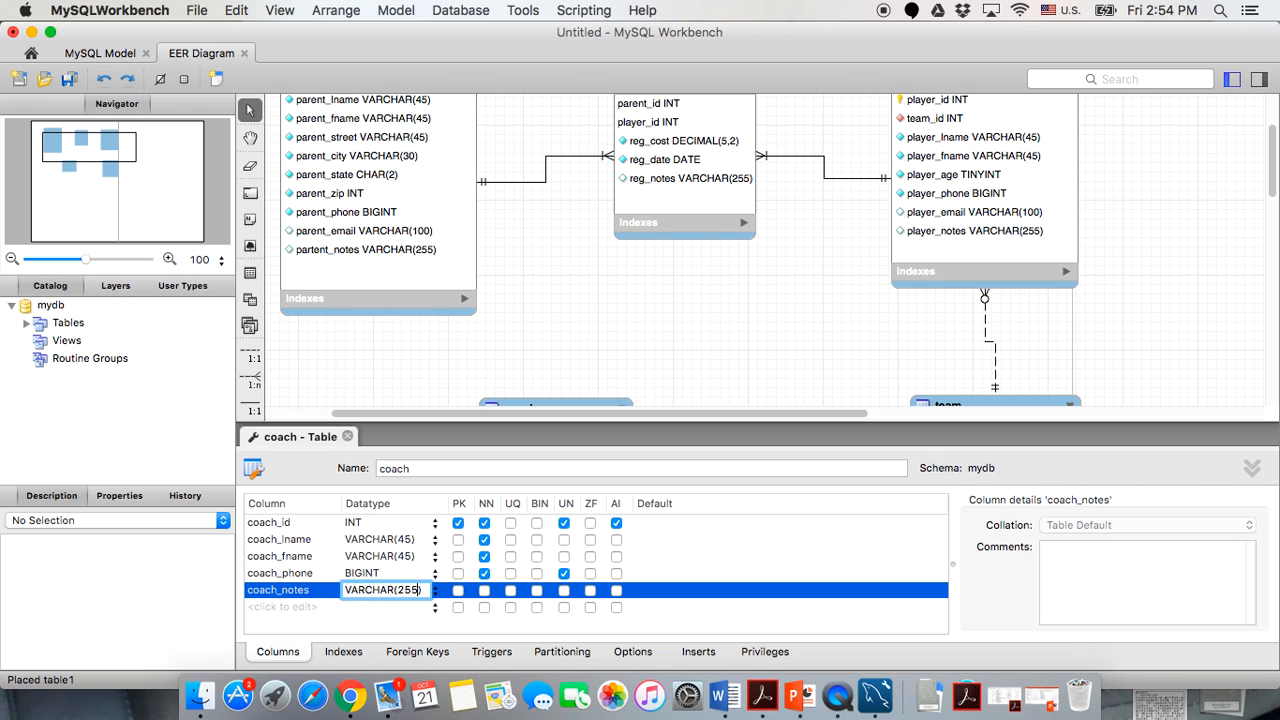
pyautogui.press('Return')
# Close the coach editor, shift the coach table slightly left and enlarge its box.
pyautogui.click(347, 437)
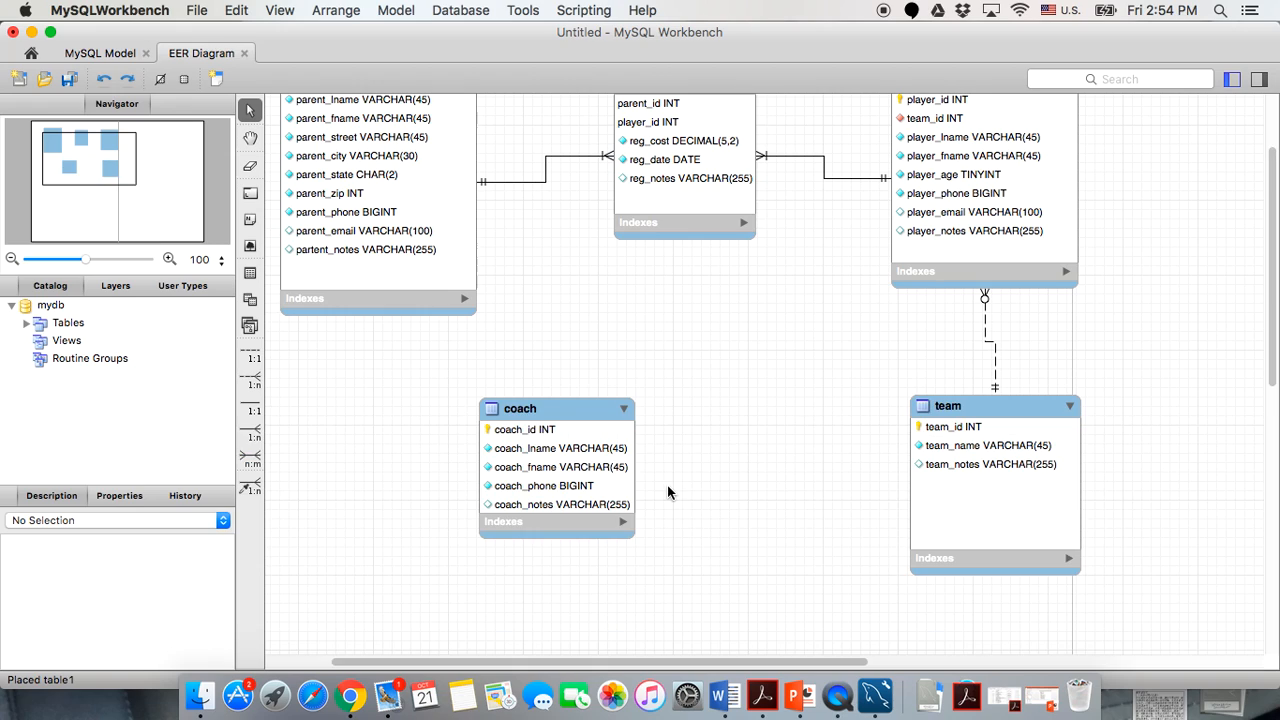
pyautogui.click(548, 408)
pyautogui.moveTo(548, 408); pyautogui.dragTo(528, 400)
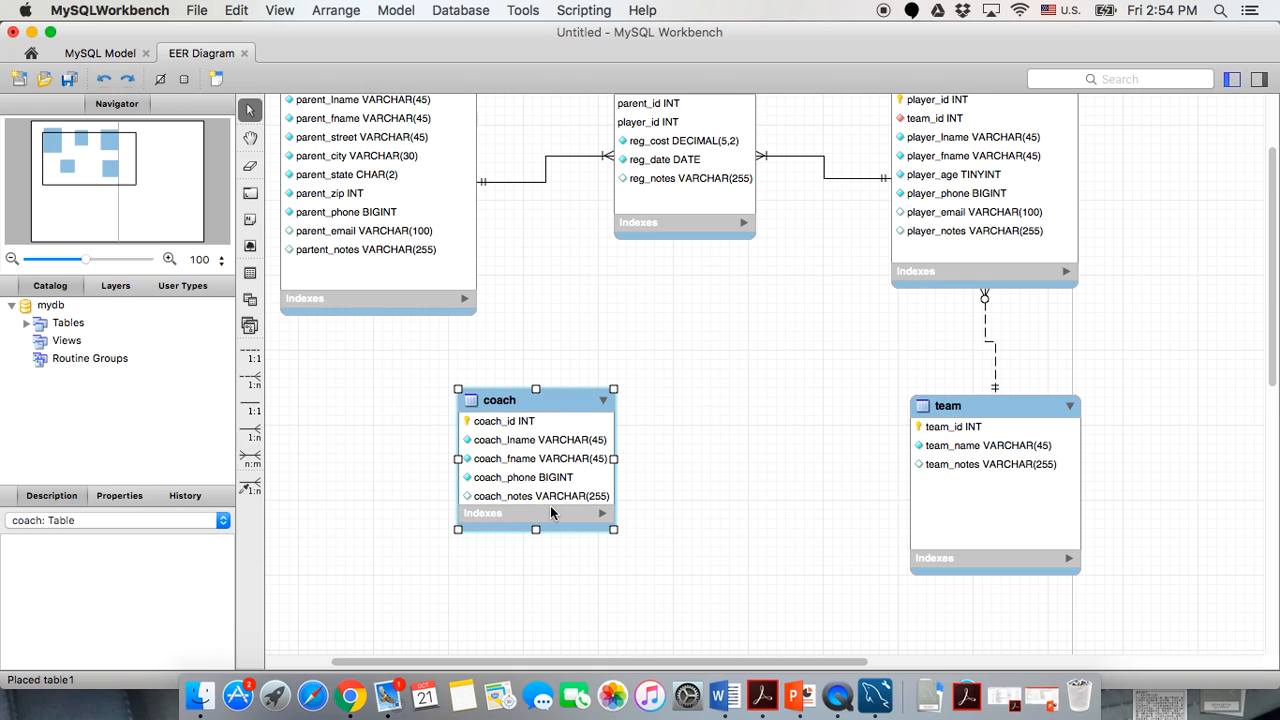
pyautogui.moveTo(612, 532); pyautogui.dragTo(640, 590)
pyautogui.click(742, 555)
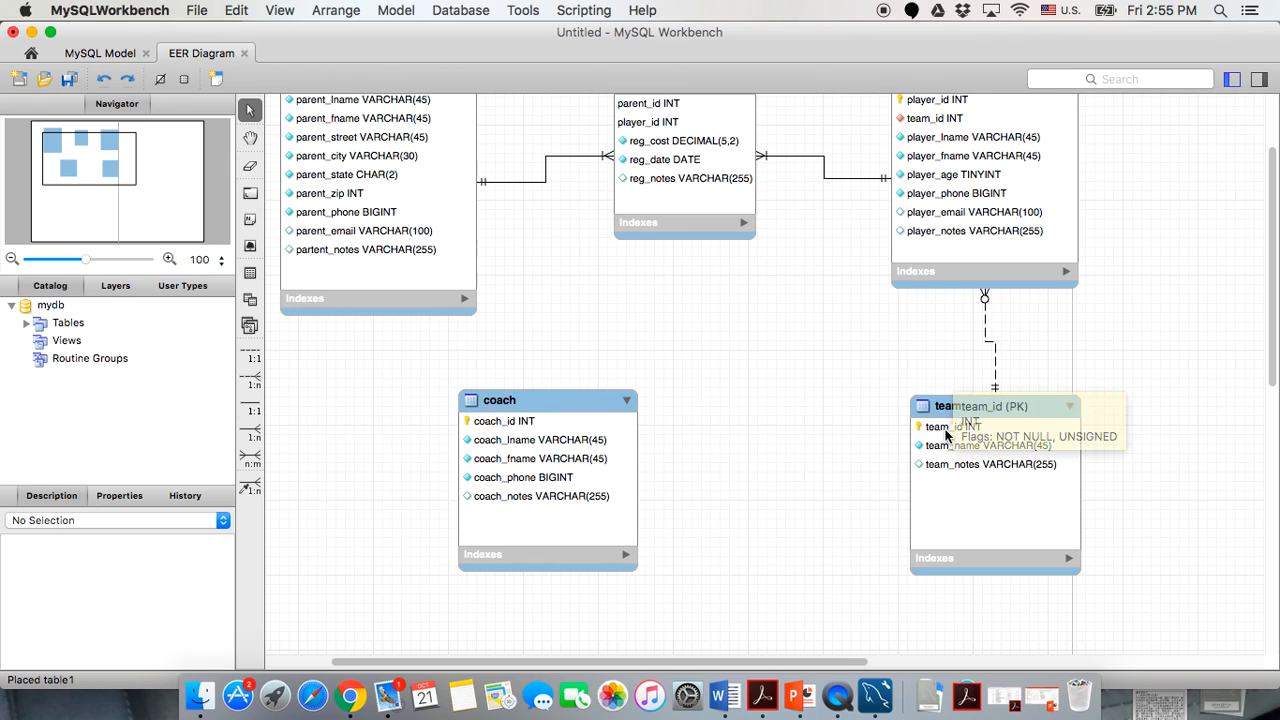
# Add a team_id INT column to coach, marked not null and unsigned.
pyautogui.doubleClick(488, 403)
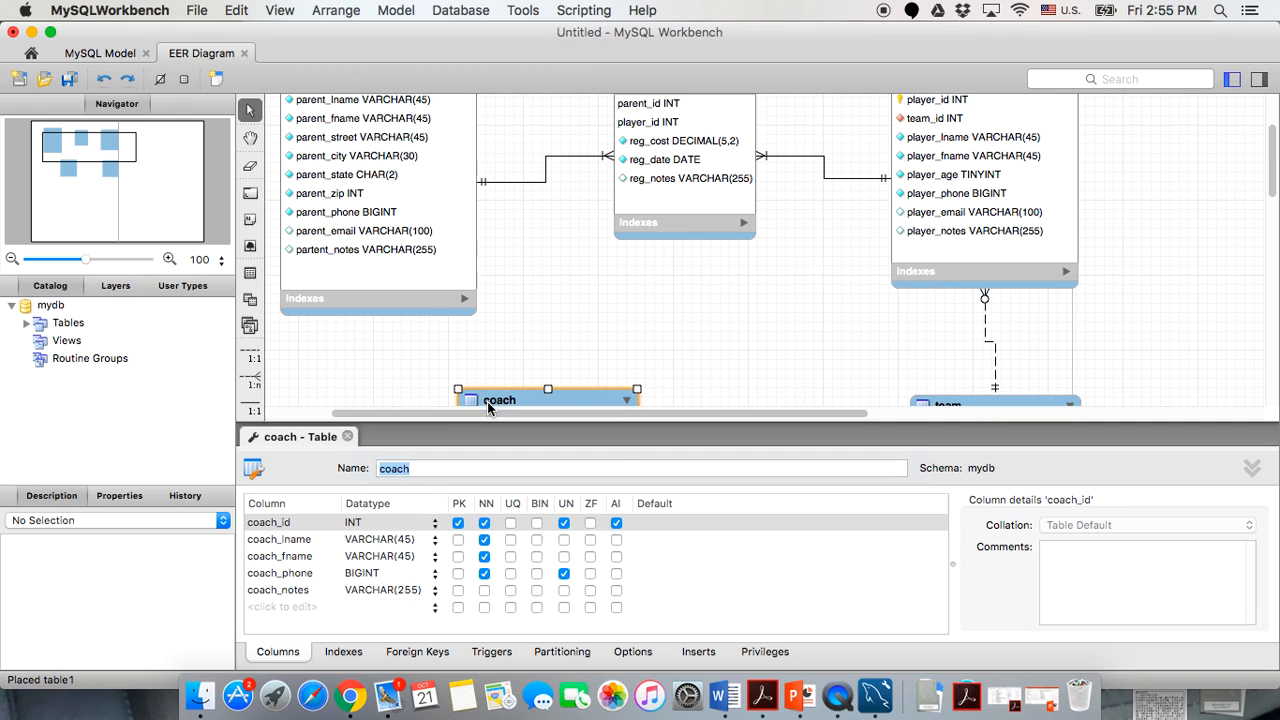
pyautogui.click(300, 608)
pyautogui.write('te')
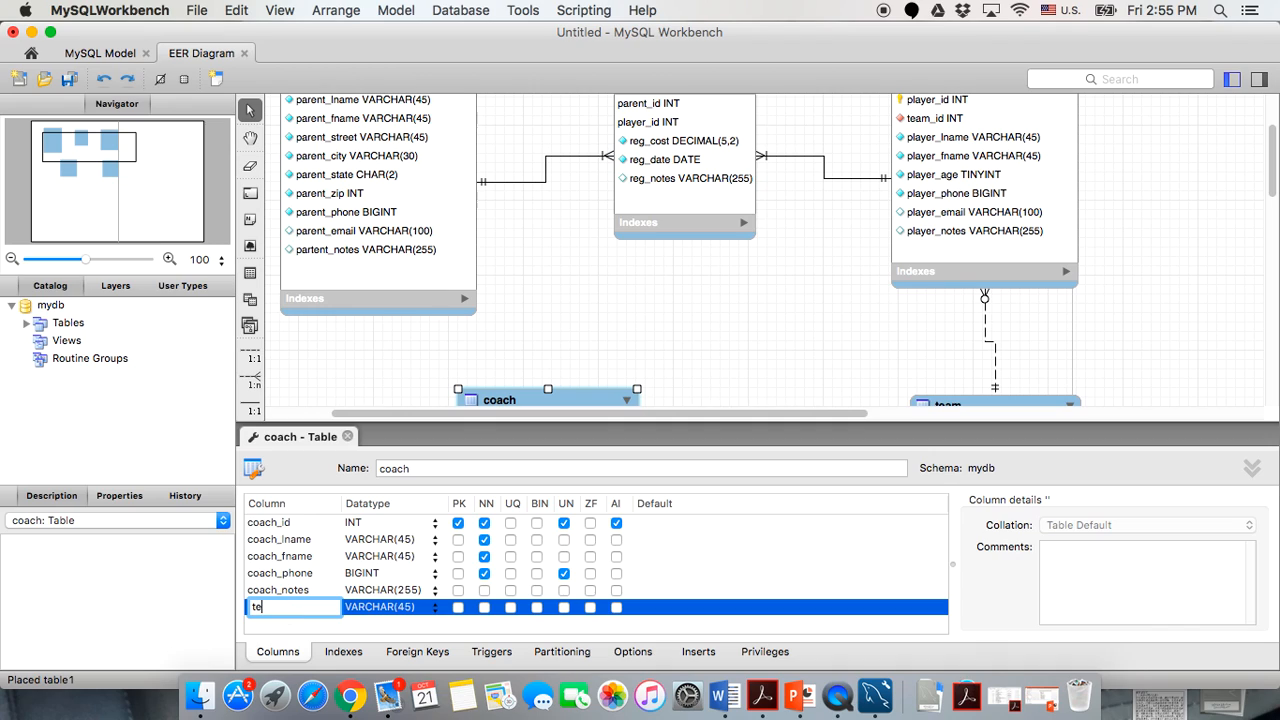
pyautogui.write('am_id')
pyautogui.click(326, 624)
pyautogui.click(433, 609)
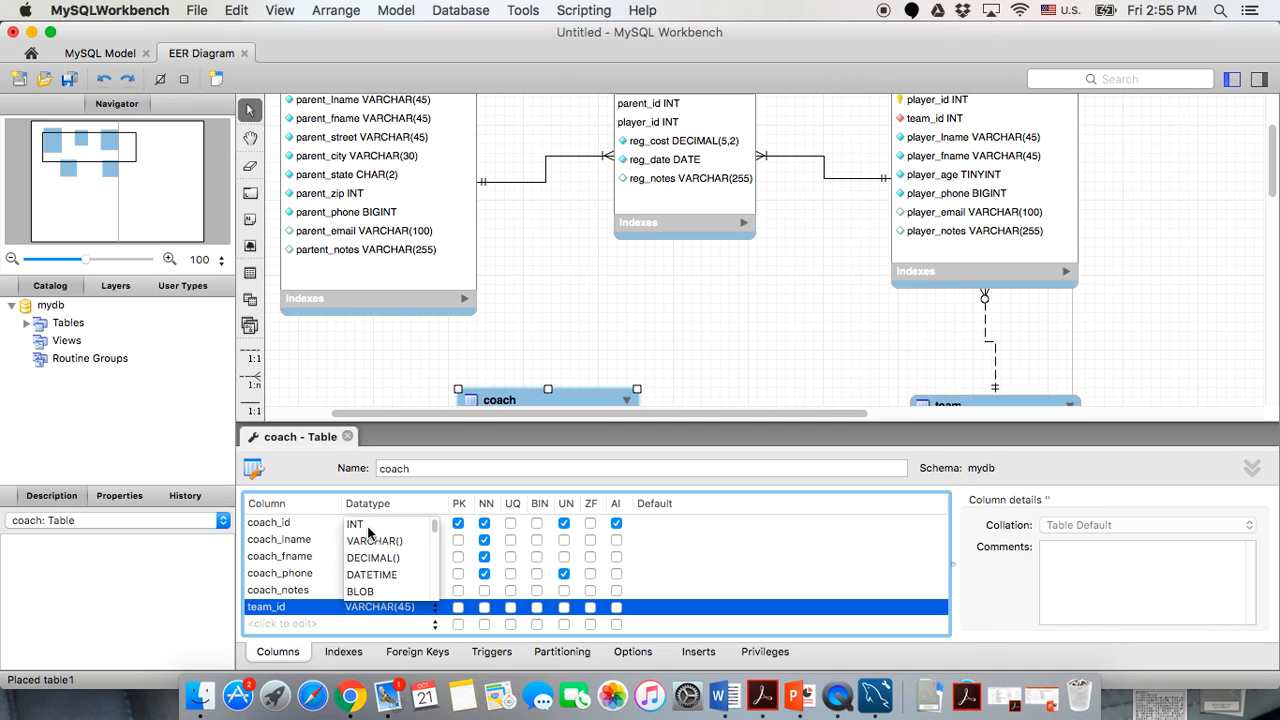
pyautogui.click(368, 530)
pyautogui.click(484, 607)
pyautogui.click(565, 608)
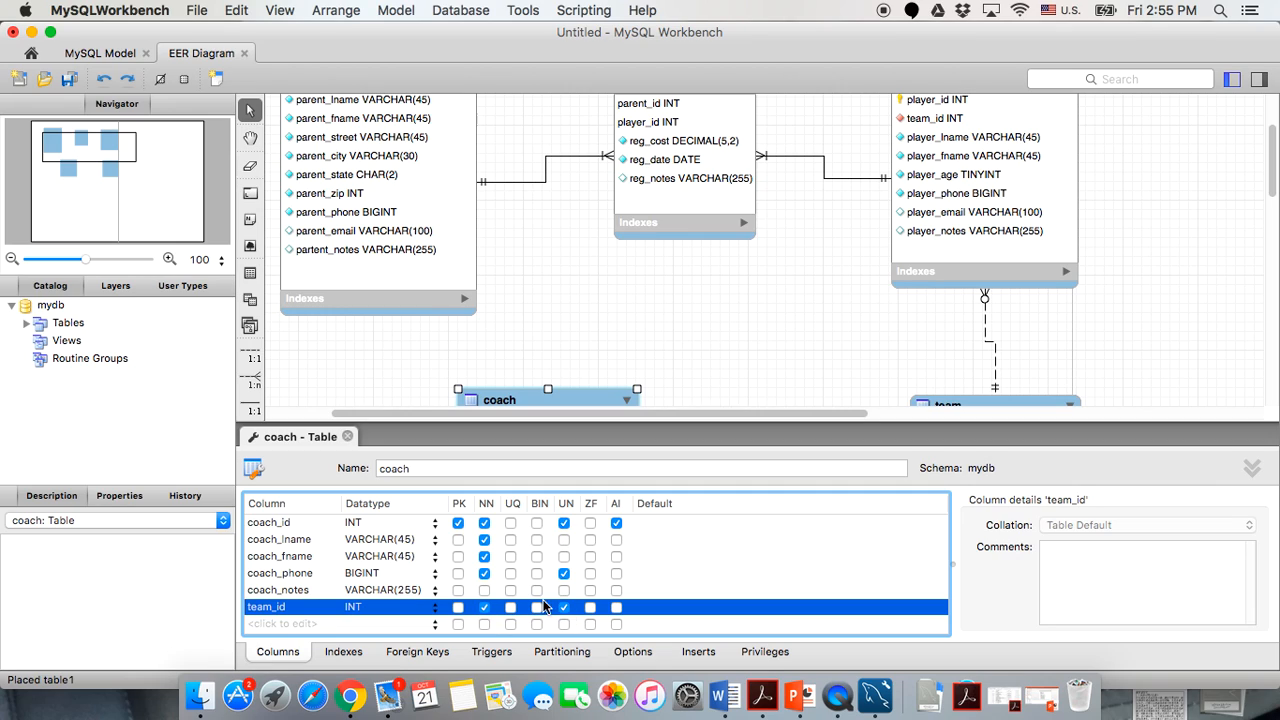
# Move team_id up to sit right after coach_id and close the coach editor.
pyautogui.click(347, 436)
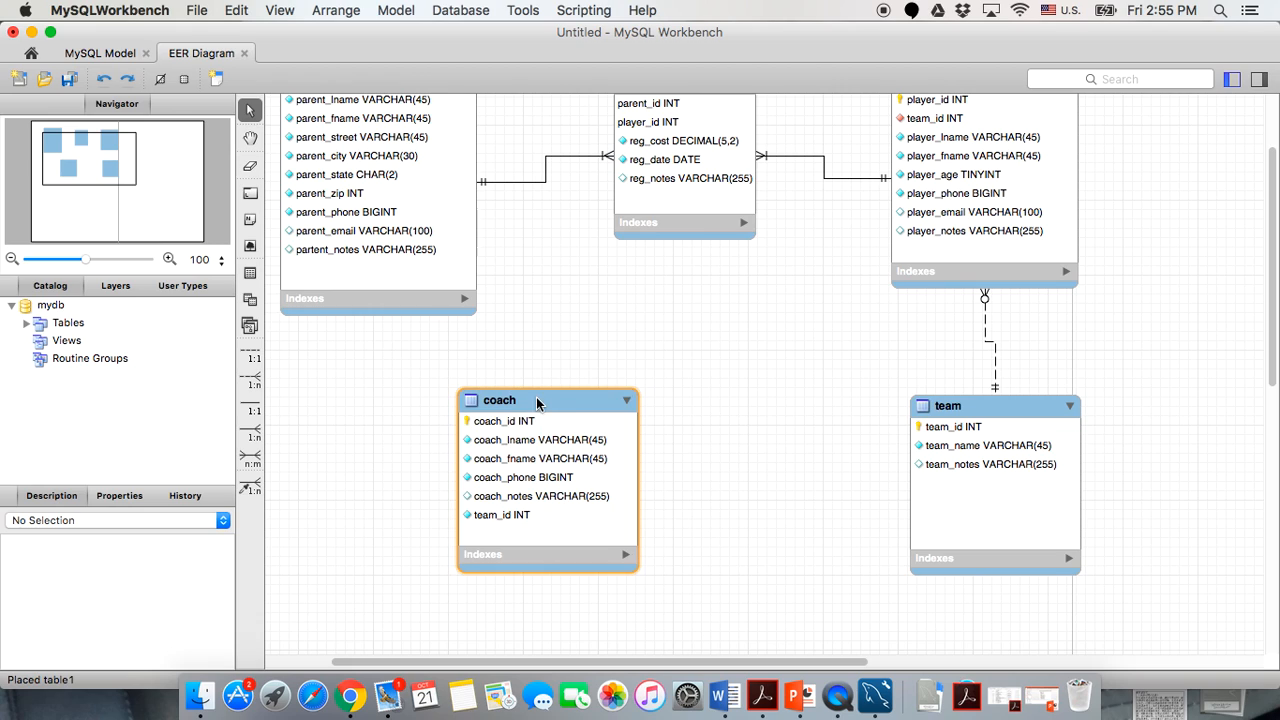
pyautogui.doubleClick(536, 400)
pyautogui.click(298, 608)
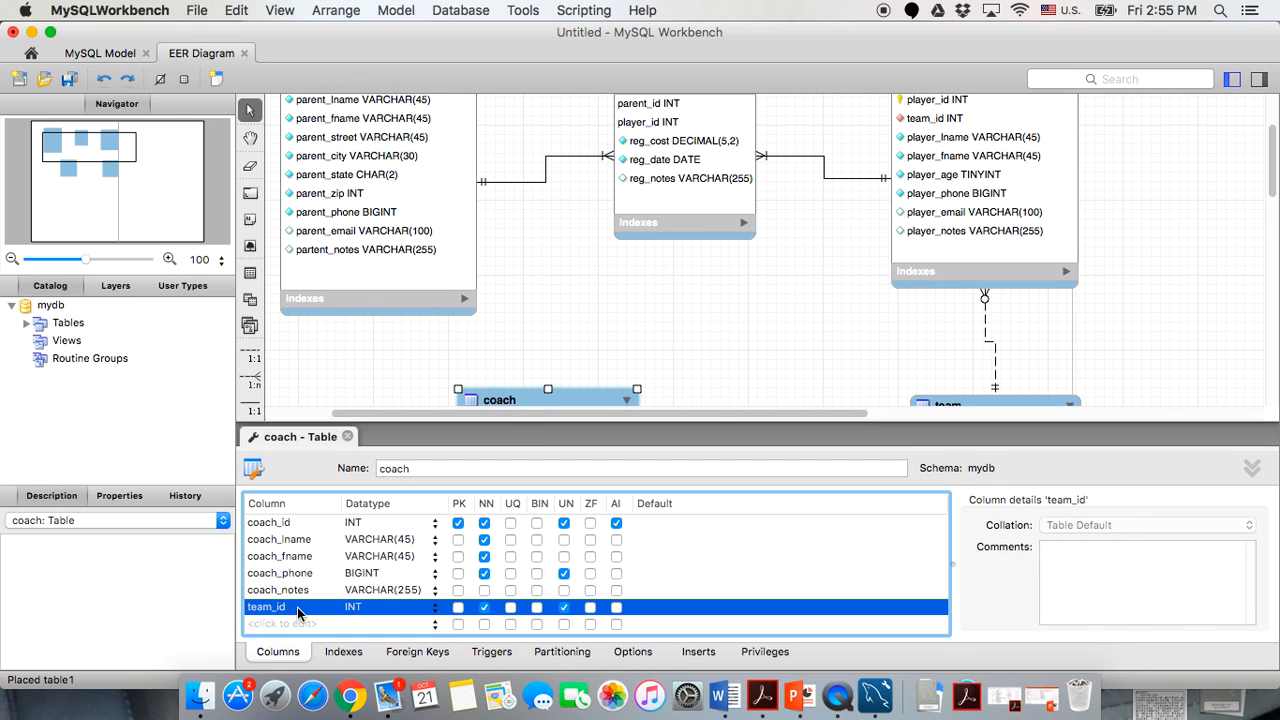
pyautogui.moveTo(298, 610); pyautogui.dragTo(302, 538)
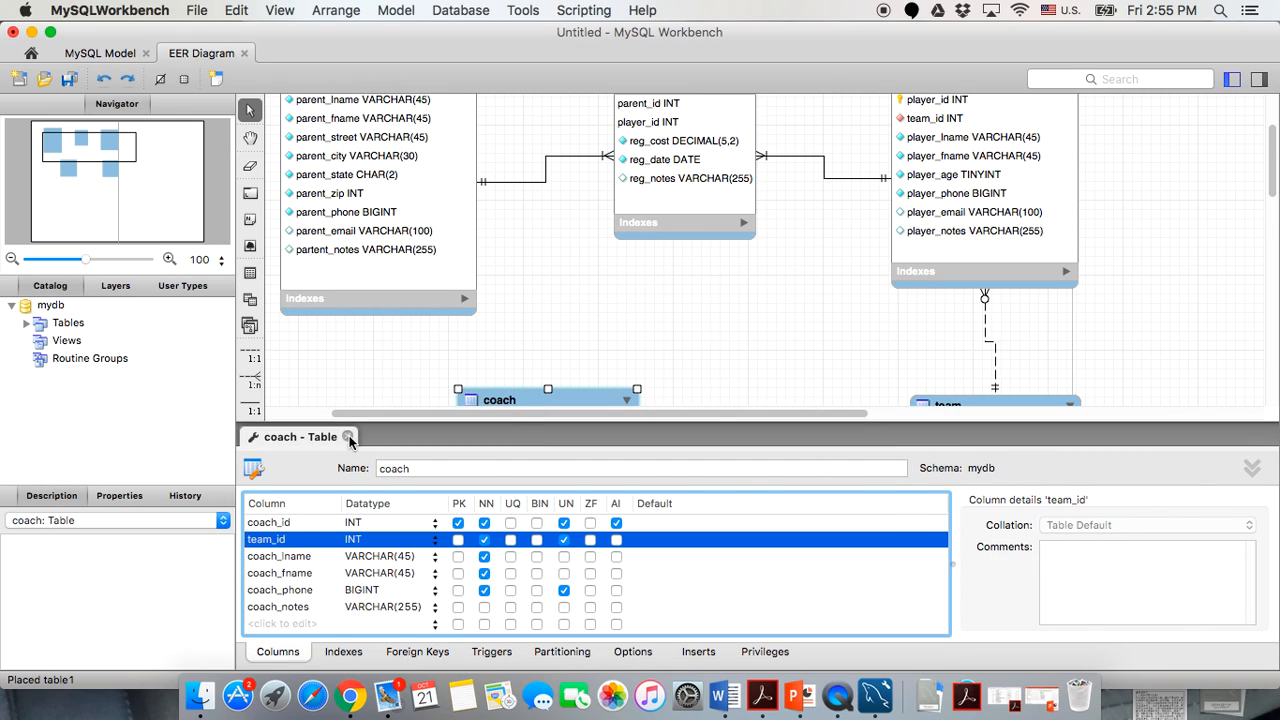
pyautogui.click(347, 436)
pyautogui.click(349, 533)
# Link coach.team_id to team.team_id with a one-to-many existing-columns relationship.
pyautogui.click(250, 487)
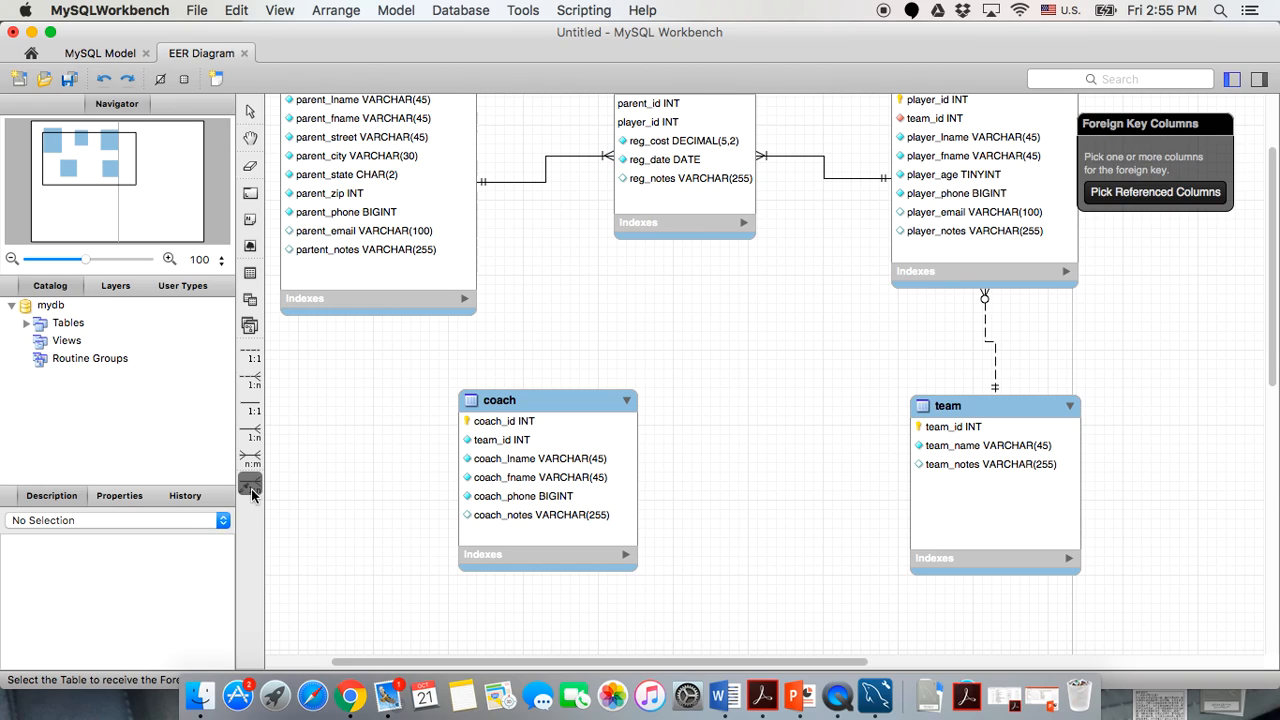
pyautogui.click(510, 442)
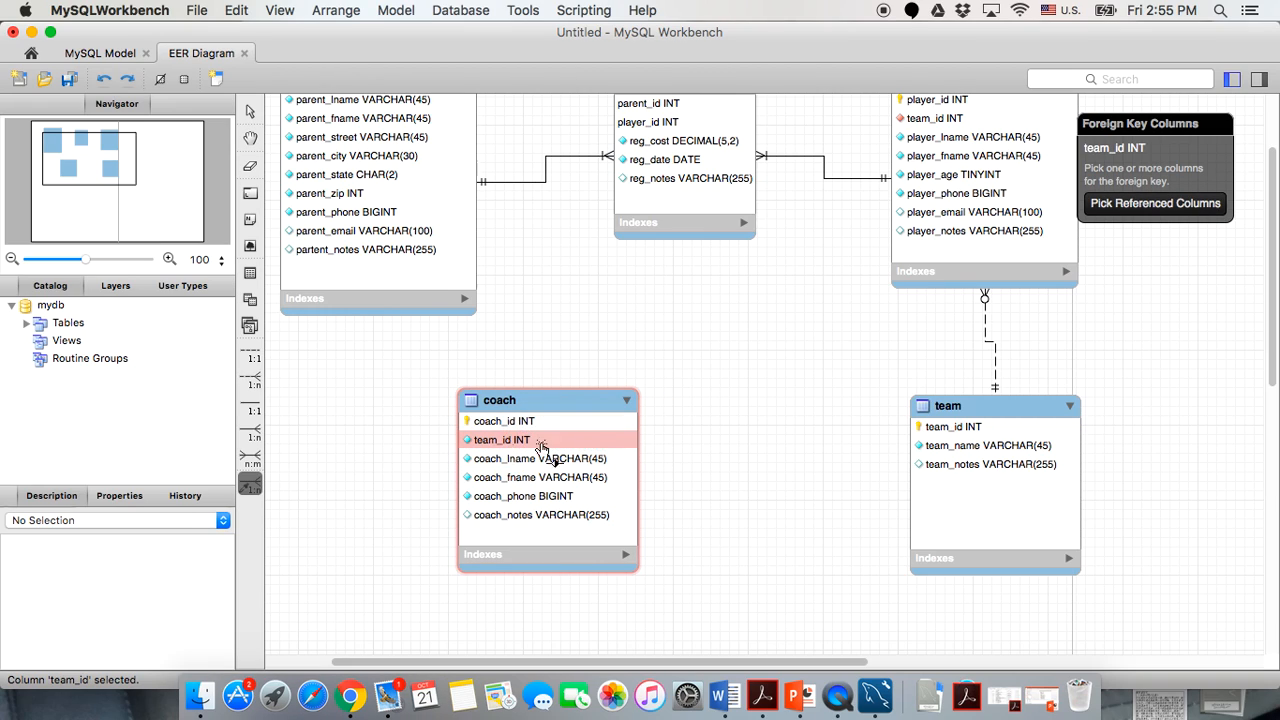
pyautogui.click(942, 432)
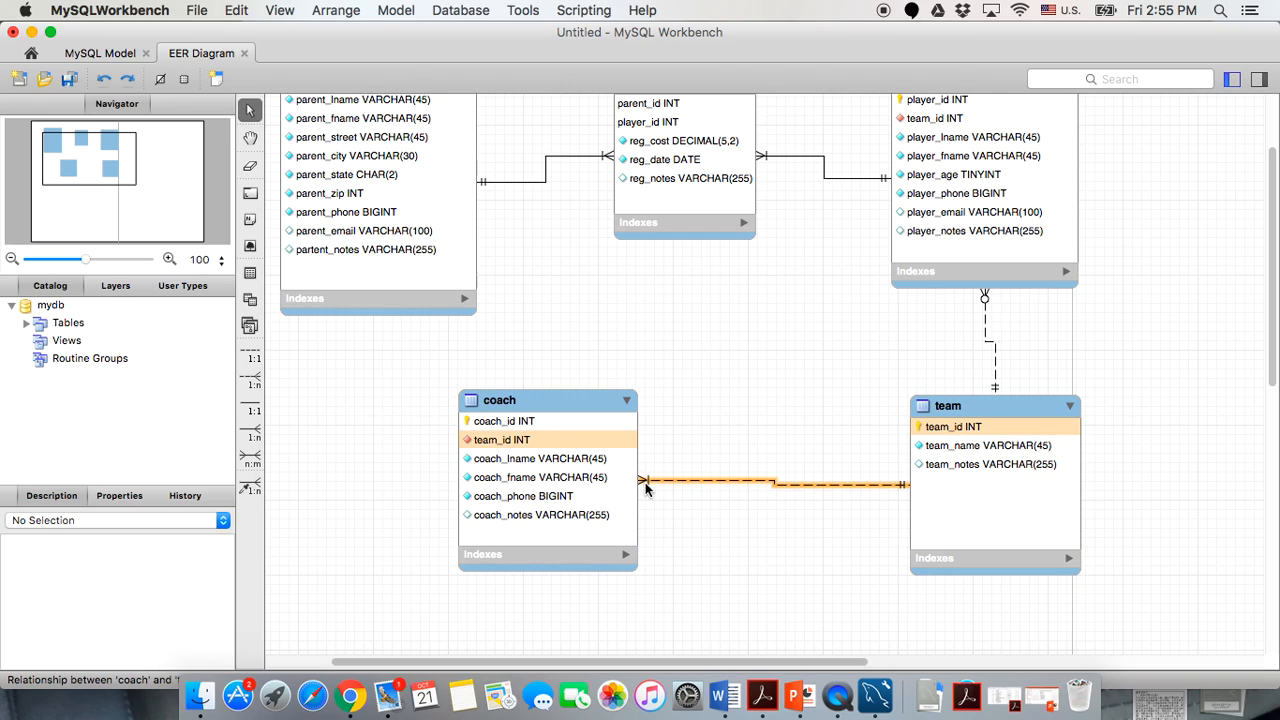
# Uncheck Mandatory for coach in the coach–team relationship's Foreign Key settings, leaving team mandatory.
pyautogui.doubleClick(698, 480)
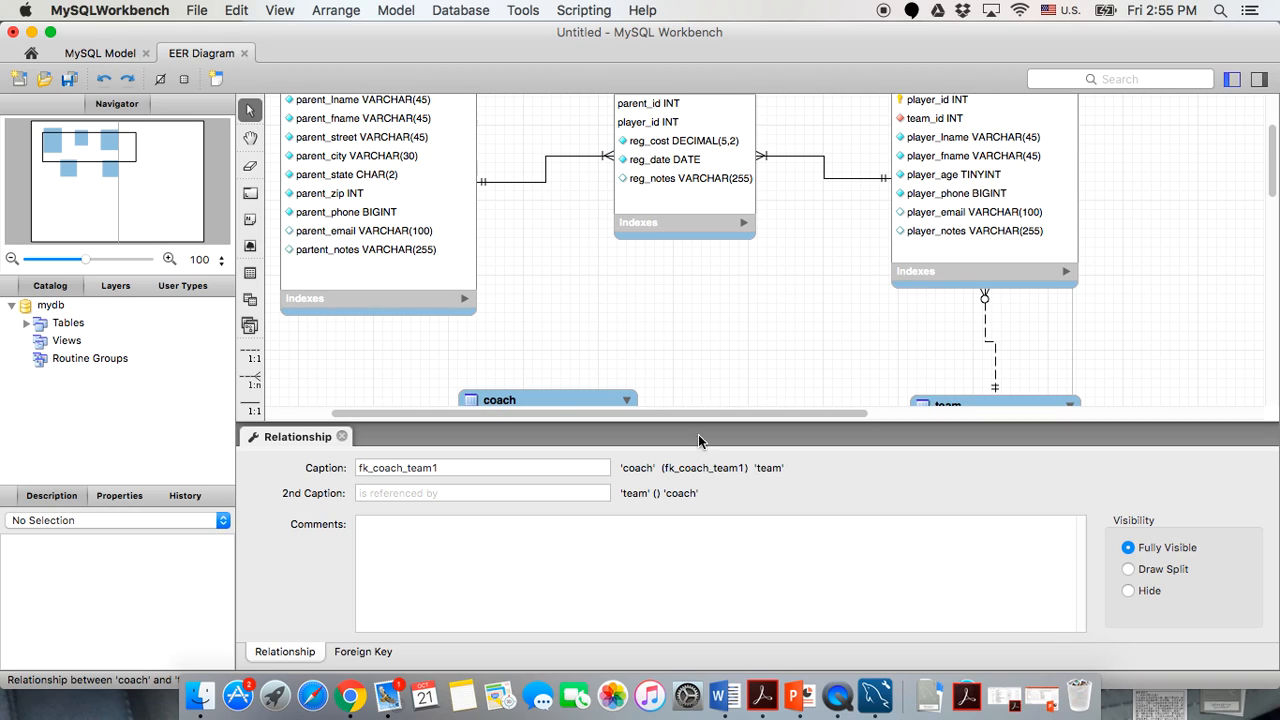
pyautogui.scroll(-5, 708, 298)
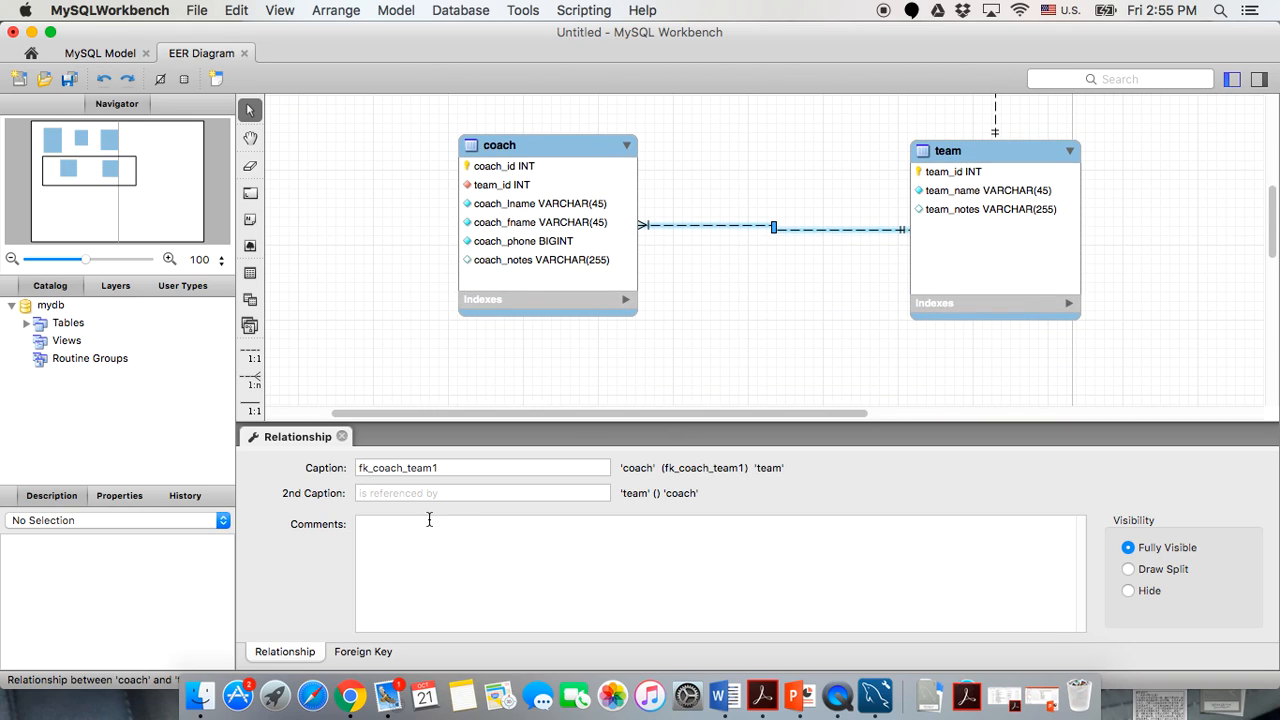
pyautogui.click(365, 654)
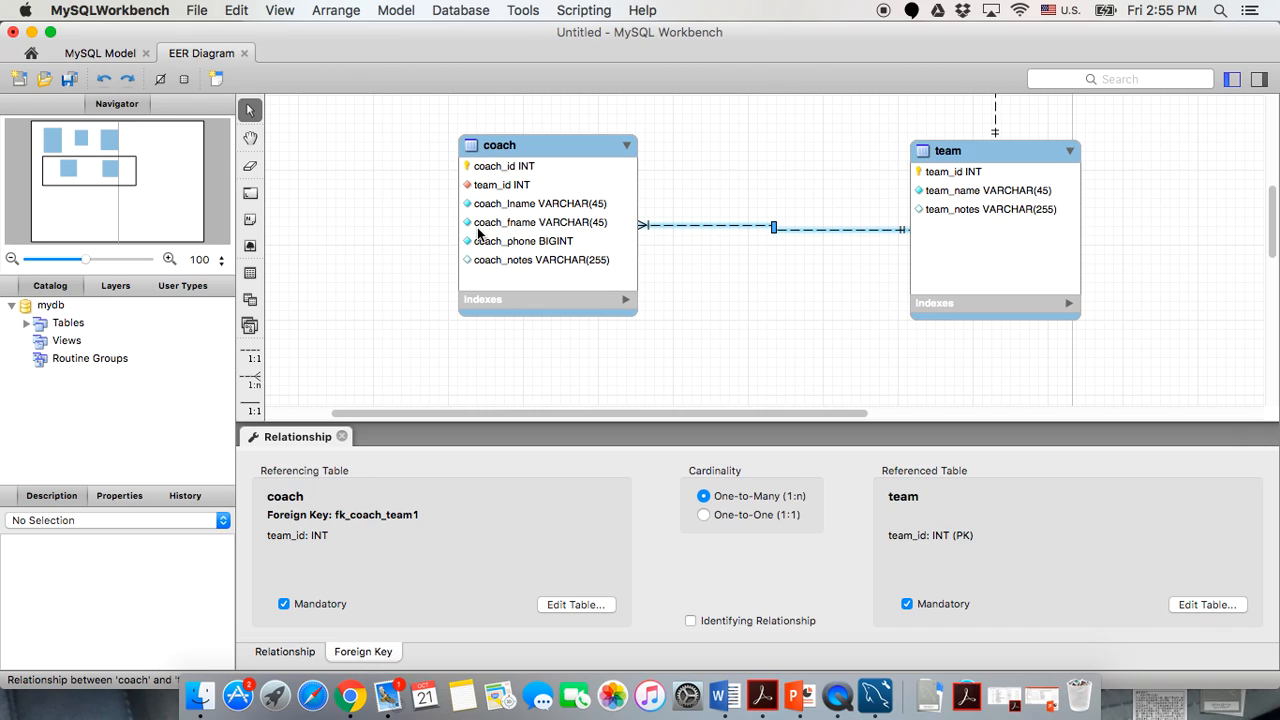
pyautogui.moveTo(478, 232)
pyautogui.click(284, 605)
pyautogui.click(284, 605)
pyautogui.click(284, 605)
pyautogui.click(341, 436)
pyautogui.click(711, 254)
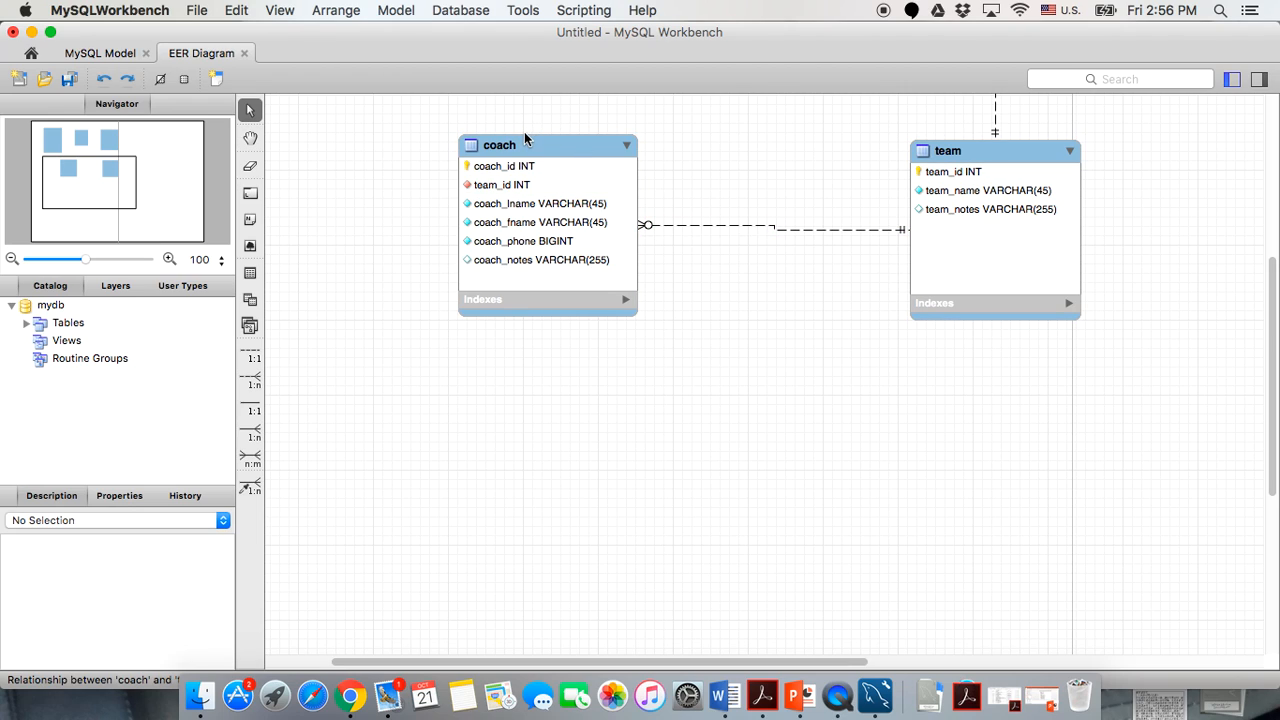
# Nudge the coach table slightly left on the diagram.
pyautogui.moveTo(527, 149); pyautogui.dragTo(514, 154)
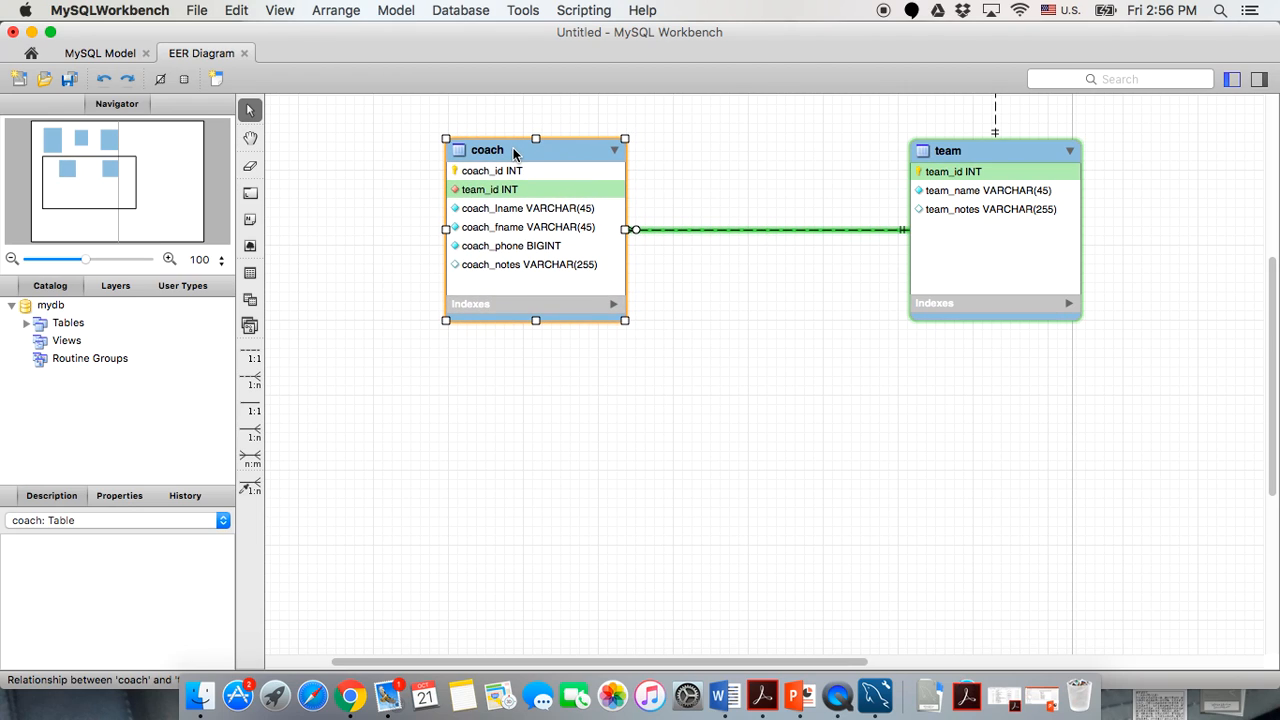
pyautogui.click(637, 389)
pyautogui.scroll(3, 637, 388)
pyautogui.scroll(5, 636, 387)
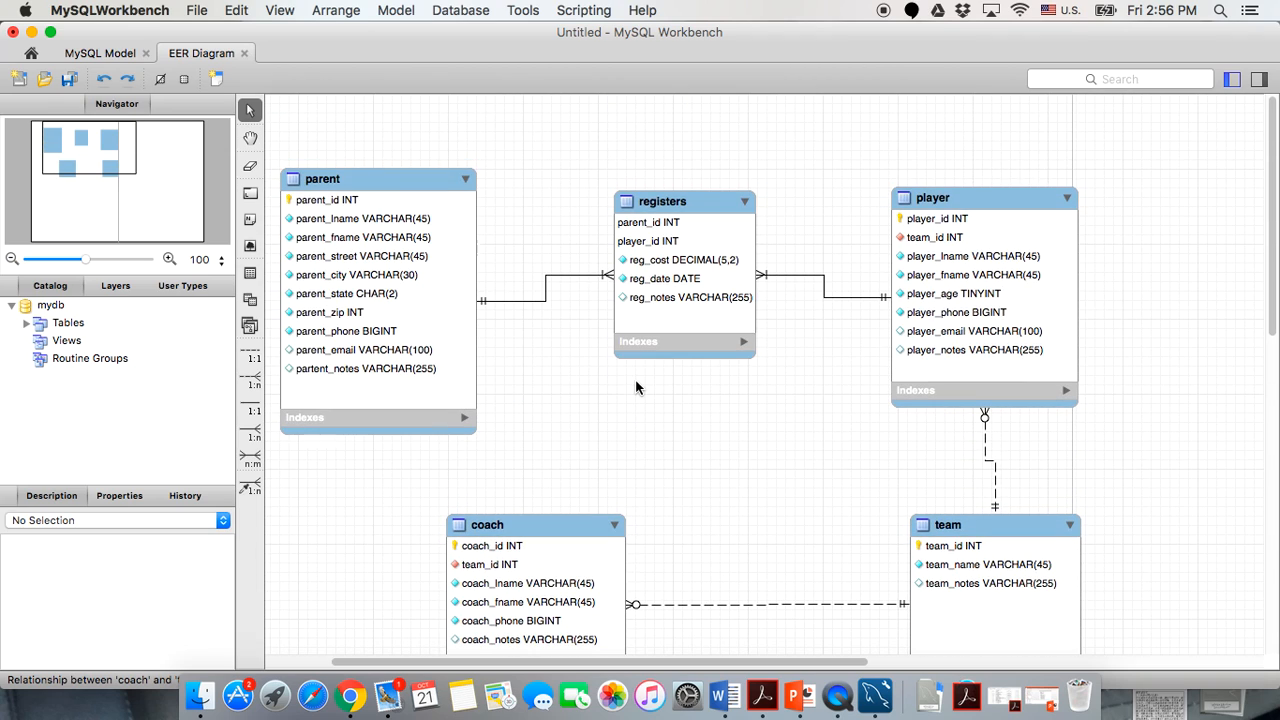
pyautogui.scroll(-4, 636, 387)
pyautogui.scroll(-2, 636, 385)
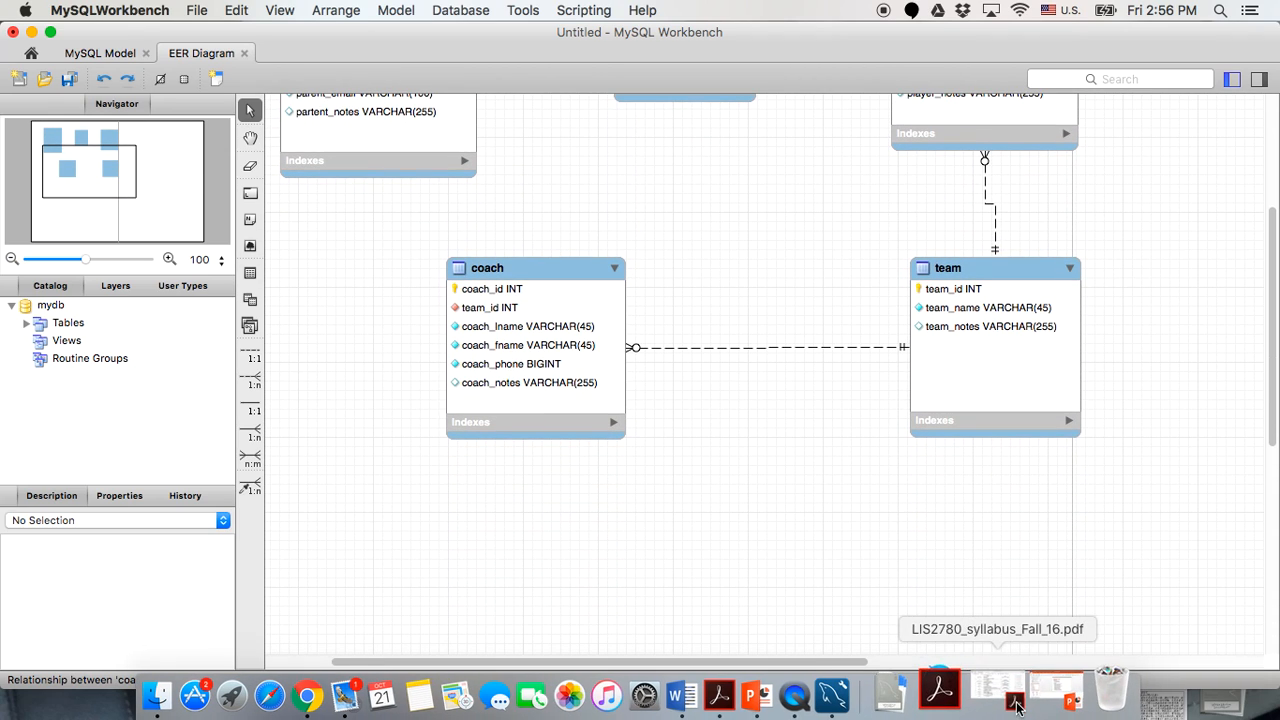
# Bring up PowerPoint showing slide 8, 'ERD with foreign keys for Project 1'.
pyautogui.click(1020, 697)
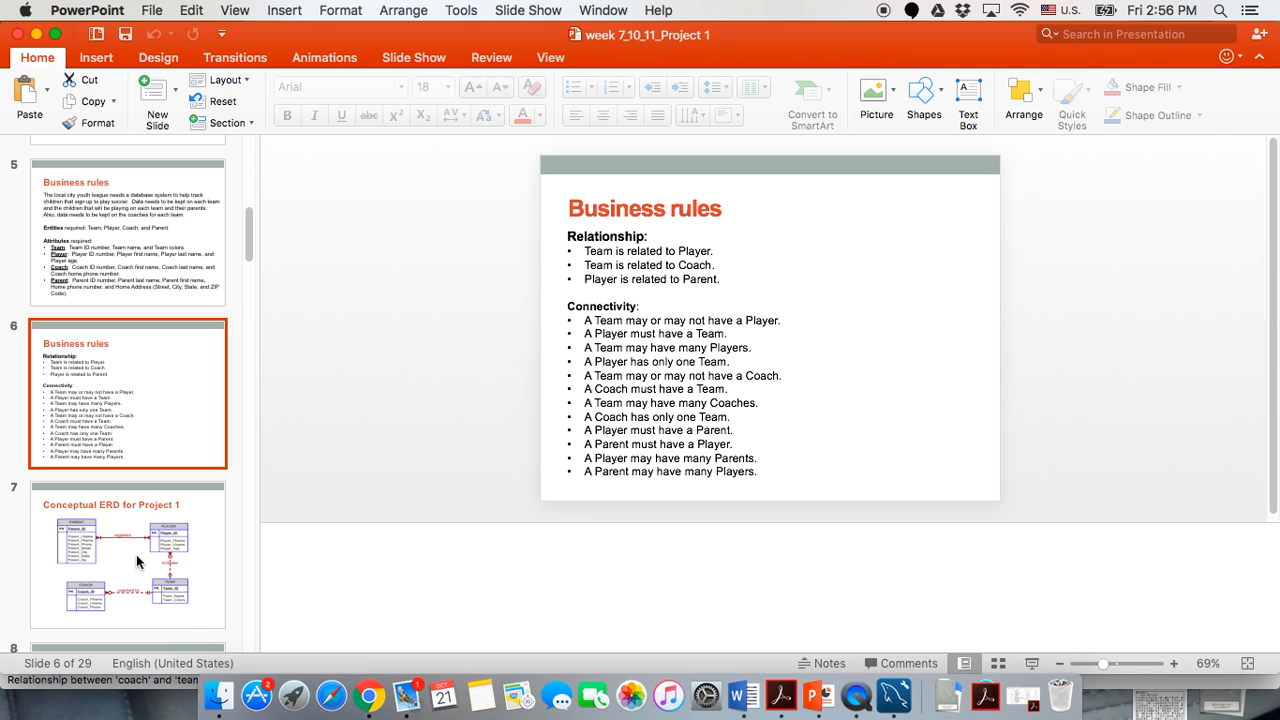
pyautogui.scroll(-5, 135, 567)
pyautogui.click(142, 347)
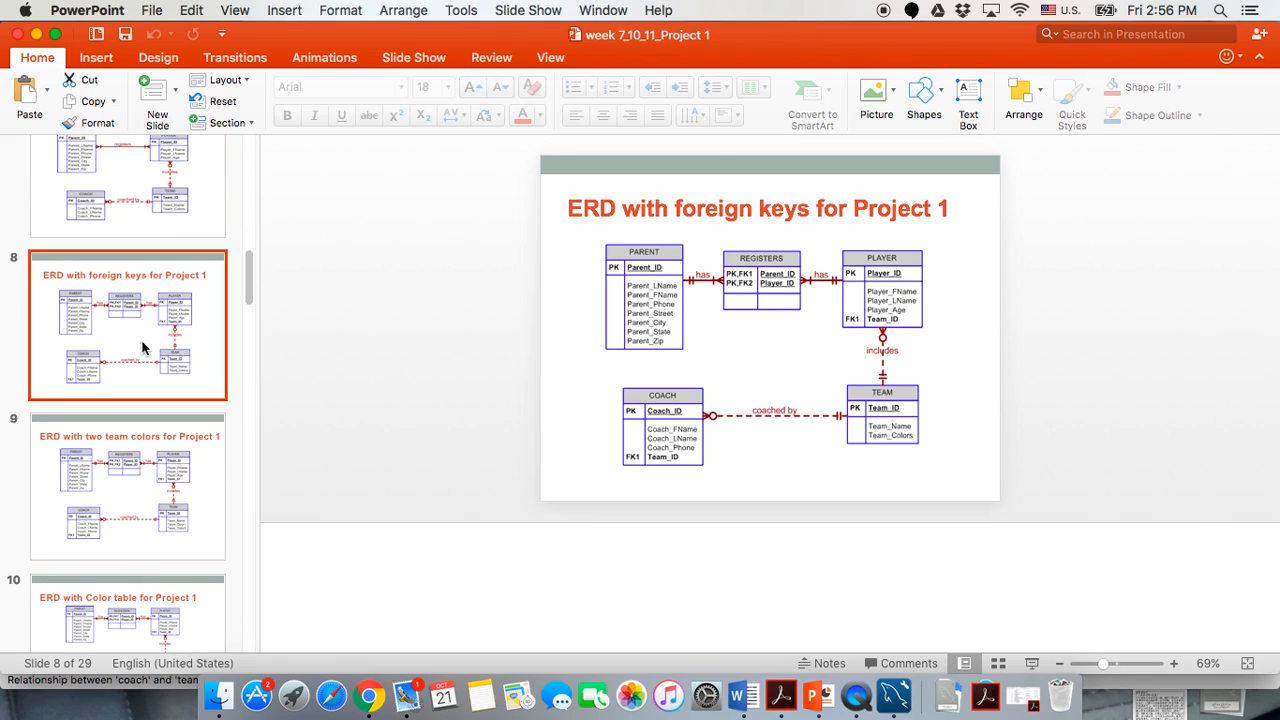
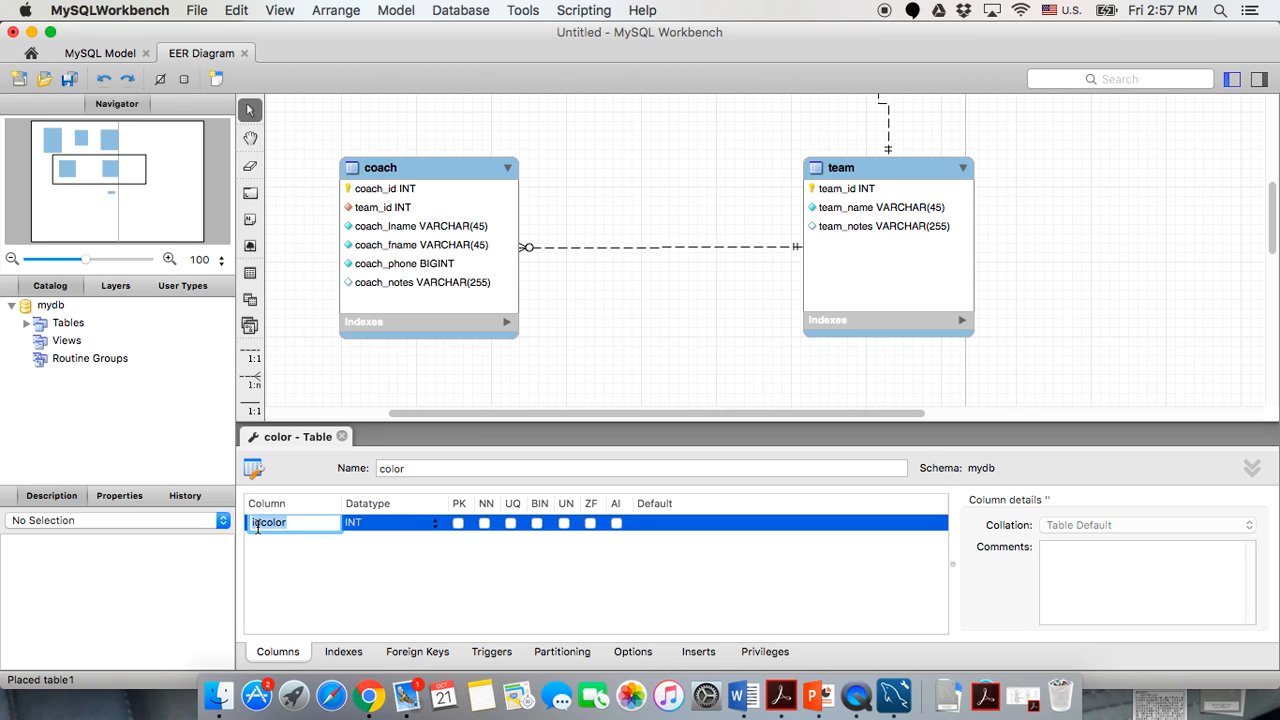
# Rename idcolor to team_id and flag it unsigned.
pyautogui.write('team_id')
pyautogui.click(310, 583)
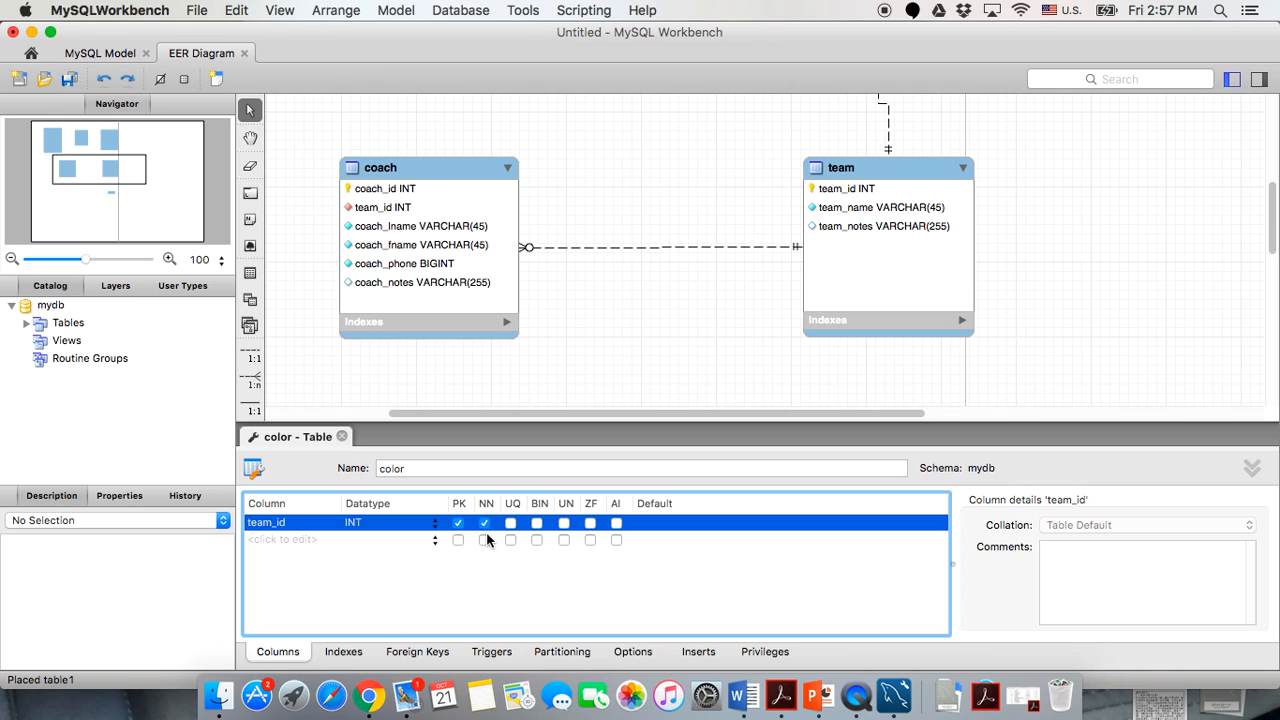
pyautogui.click(563, 523)
pyautogui.scroll(-5, 607, 300)
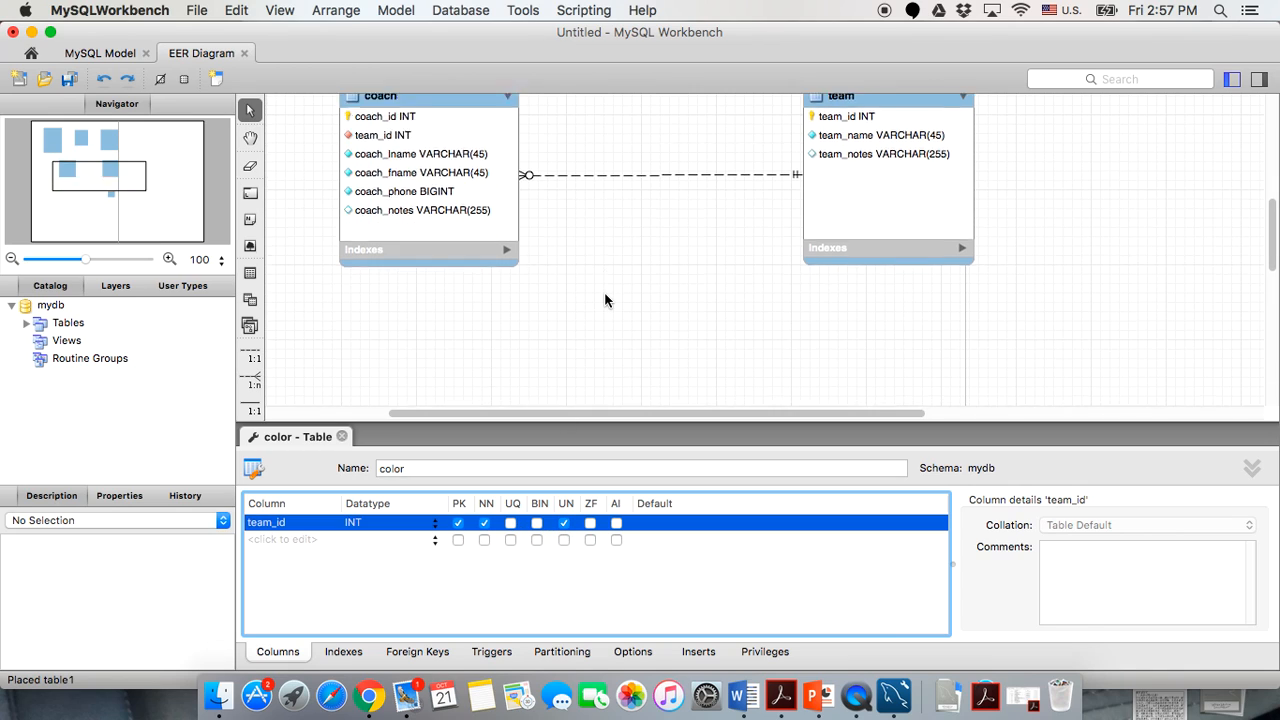
# Reposition the color table box on the diagram and enlarge it.
pyautogui.moveTo(914, 283); pyautogui.dragTo(874, 204)
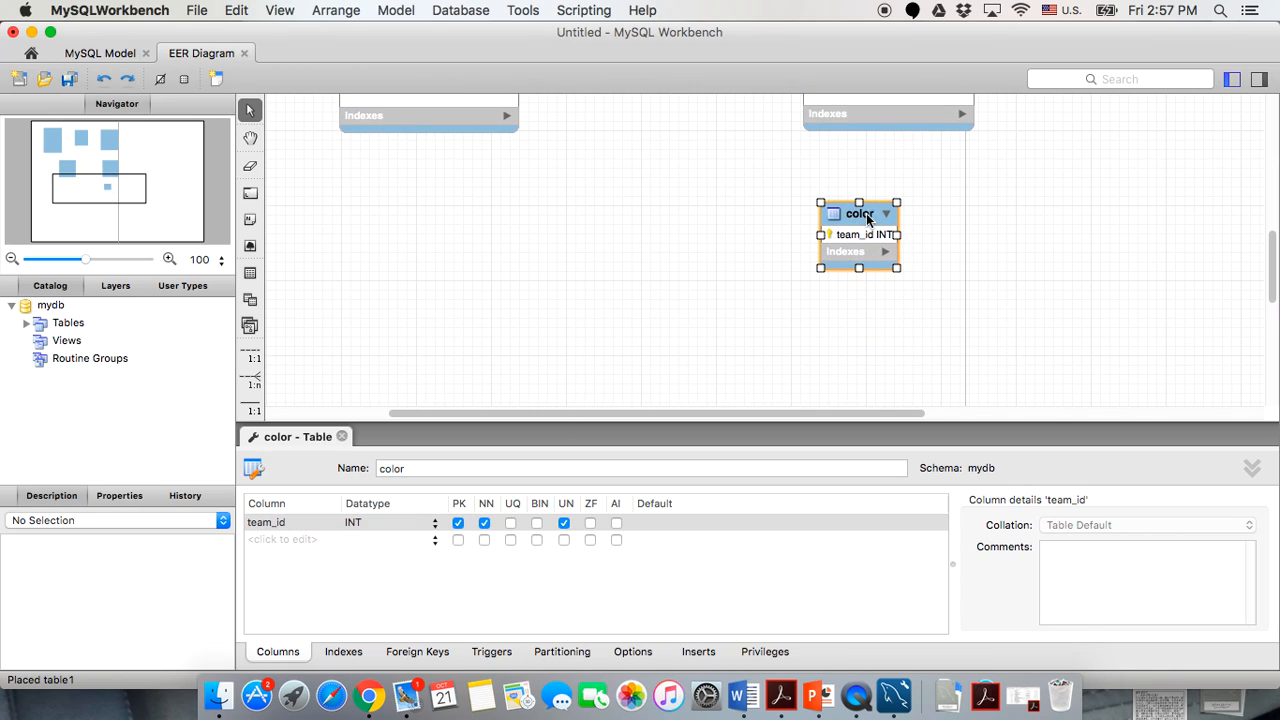
pyautogui.moveTo(897, 268); pyautogui.dragTo(988, 378)
pyautogui.moveTo(893, 206); pyautogui.dragTo(875, 207)
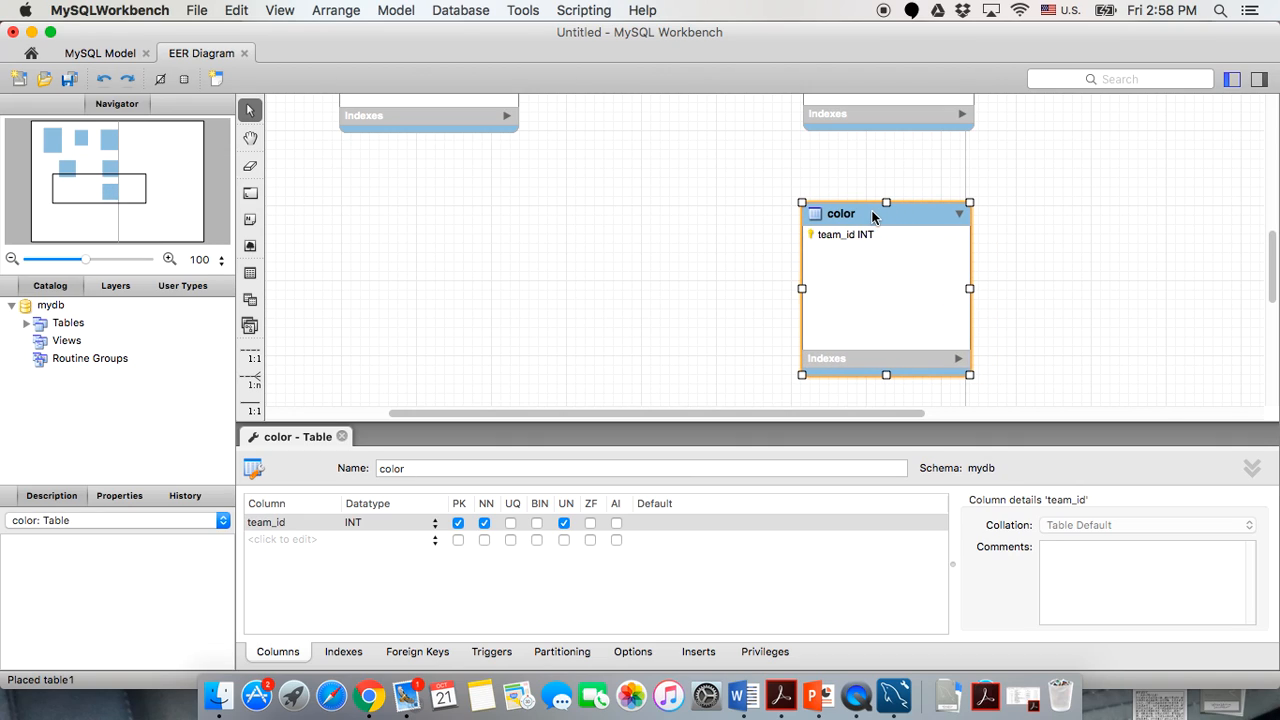
# Add a color_id column below team_id in the color table.
pyautogui.doubleClick(256, 540)
pyautogui.write('c')
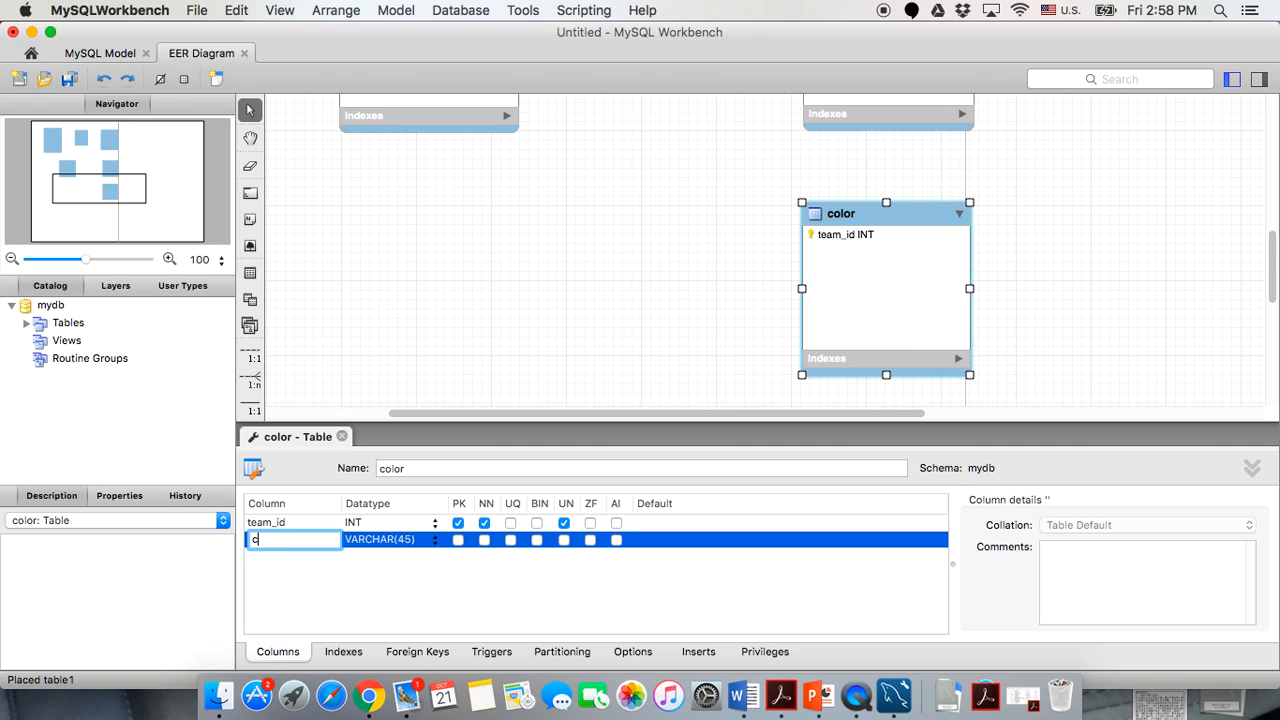
pyautogui.write('olor_id')
pyautogui.press('Return')
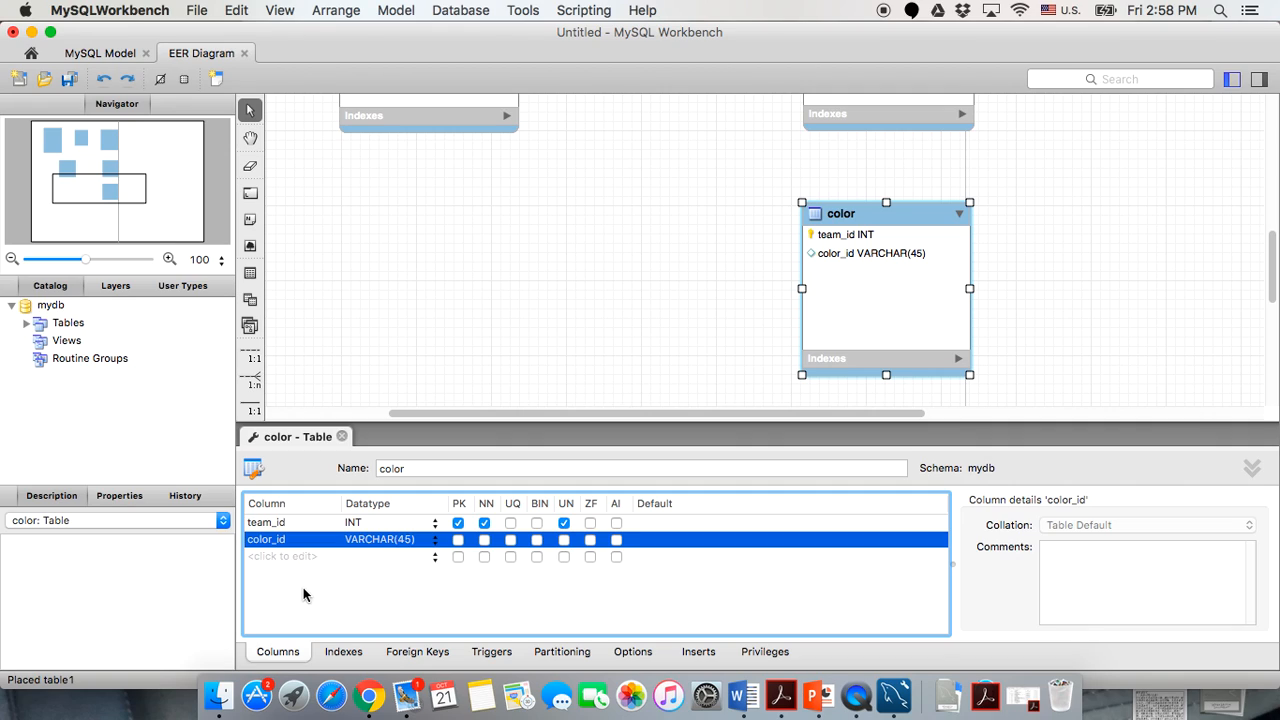
pyautogui.click(282, 541)
pyautogui.click(274, 522)
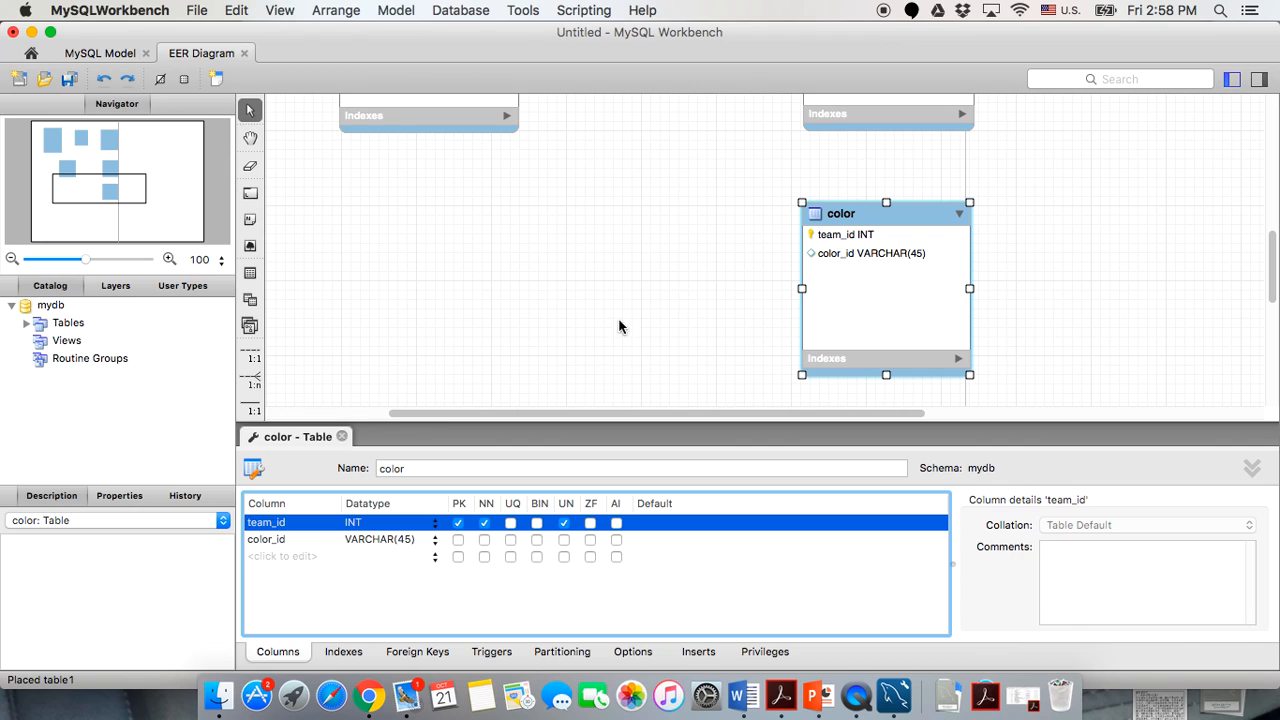
pyautogui.scroll(3, 637, 316)
pyautogui.scroll(-2, 637, 316)
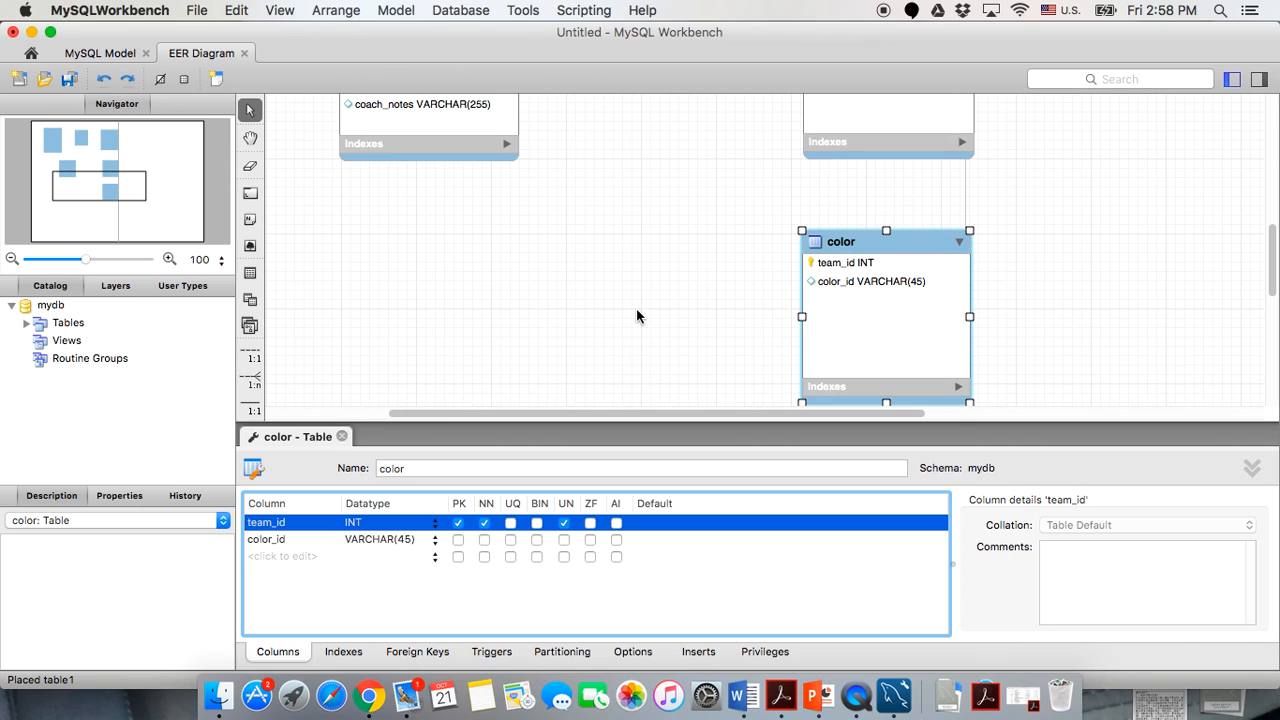
pyautogui.click(284, 540)
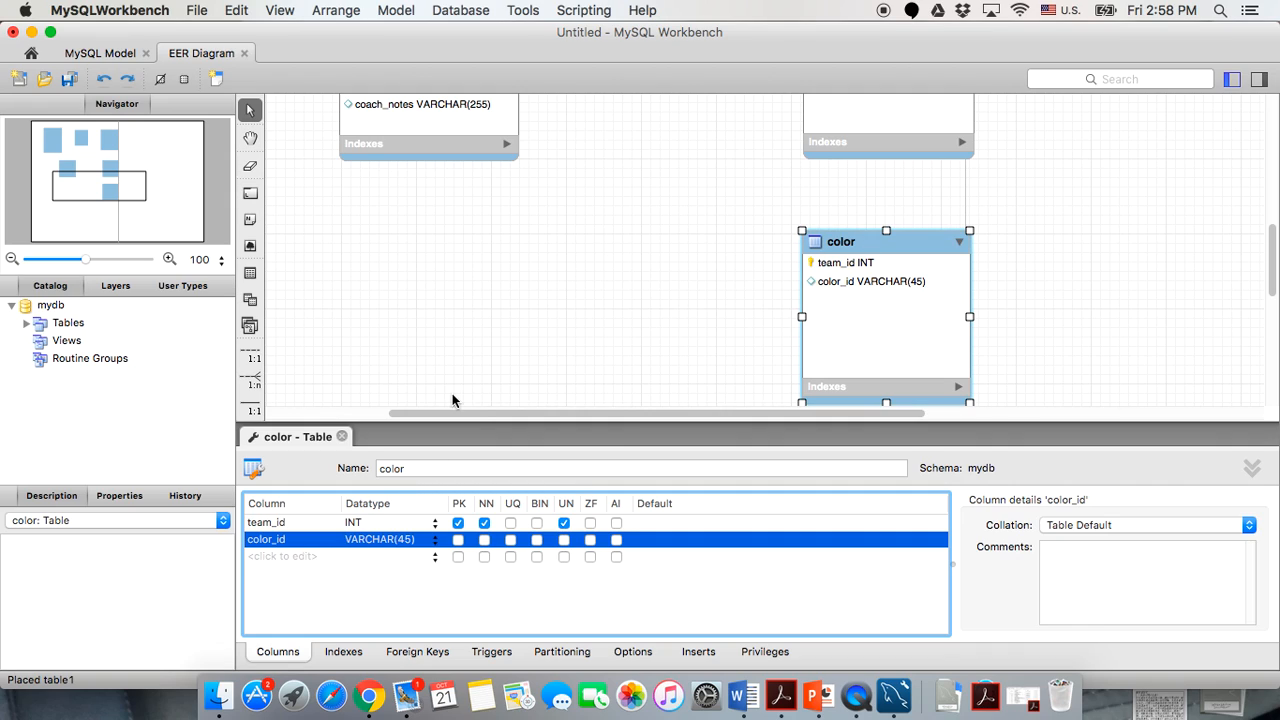
# Change color_id's data type to INT and mark it unsigned.
pyautogui.click(436, 541)
pyautogui.click(423, 564)
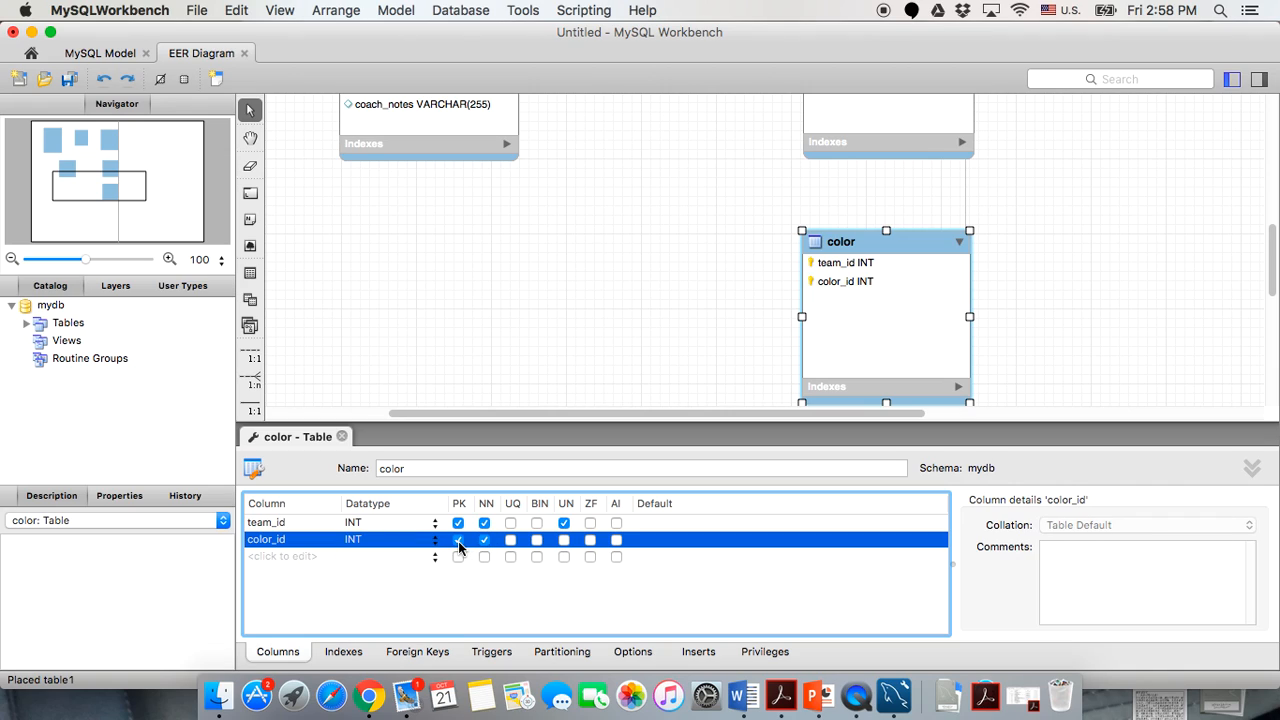
pyautogui.click(564, 541)
pyautogui.scroll(10, 428, 288)
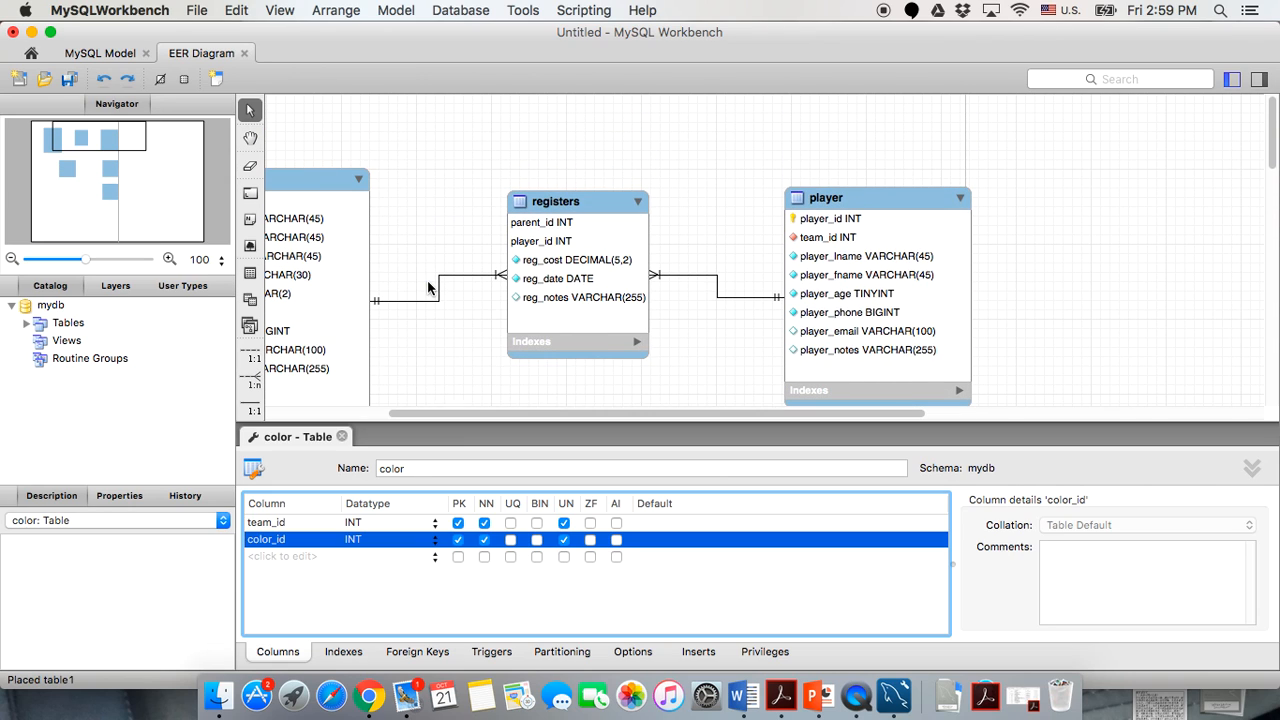
pyautogui.scroll(-10, 518, 330)
pyautogui.scroll(2, 518, 330)
pyautogui.scroll(-3, 518, 335)
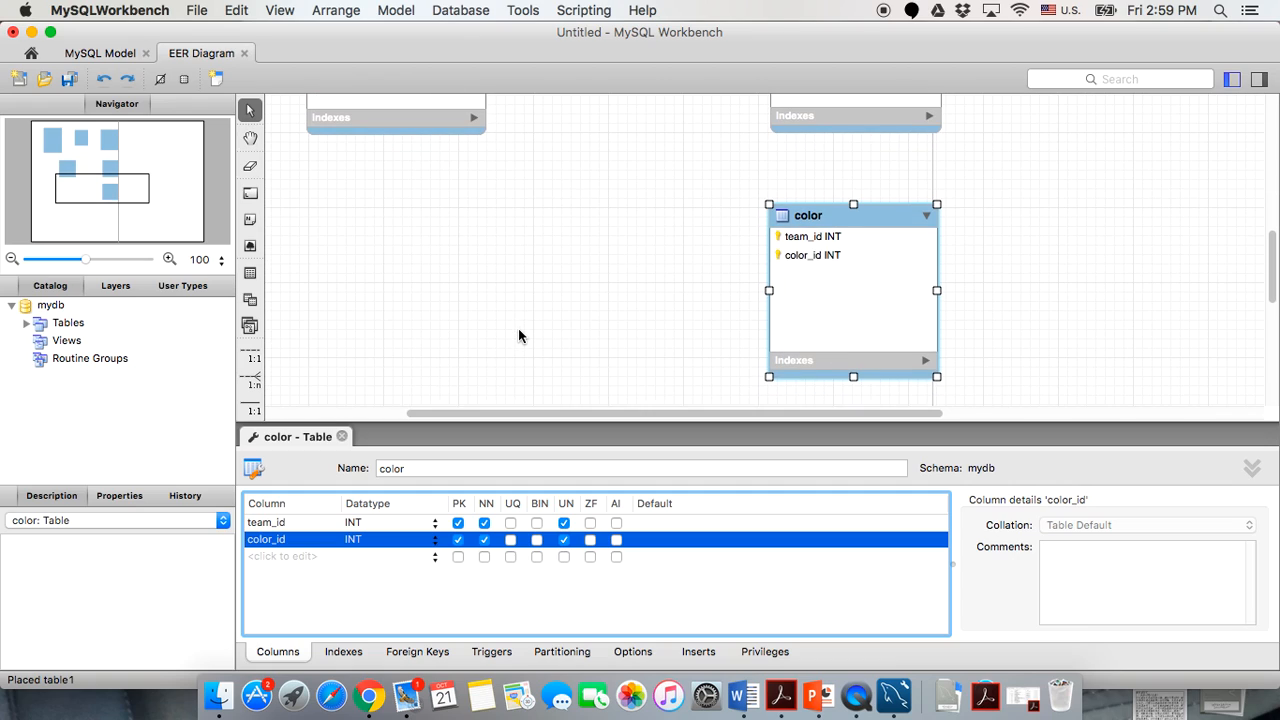
# Add a not-null color_name column of type VARCHAR(25).
pyautogui.doubleClick(286, 558)
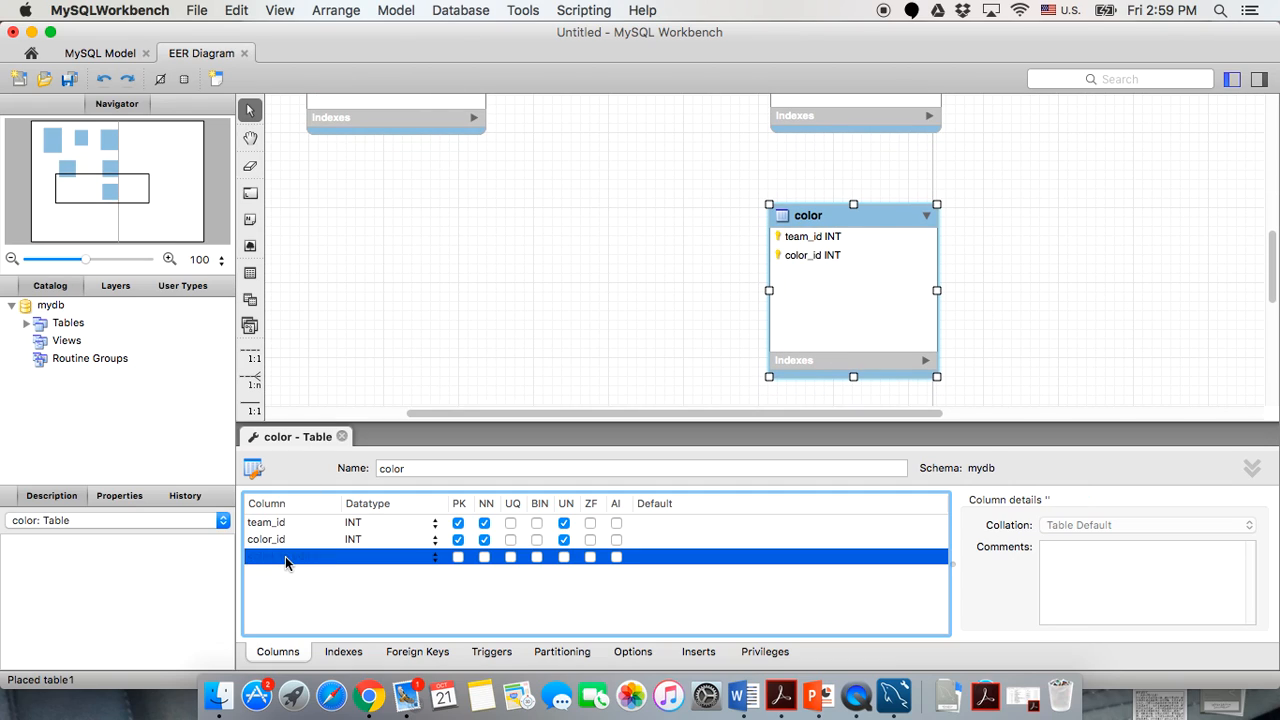
pyautogui.write('c')
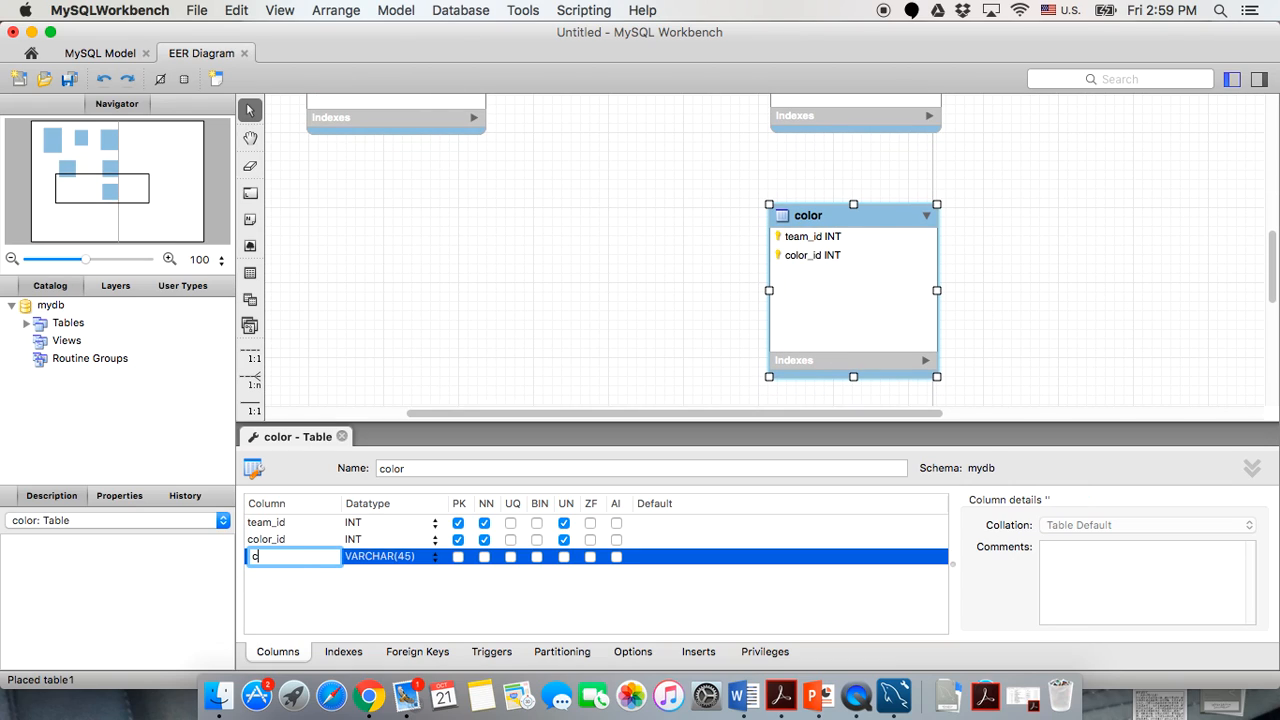
pyautogui.write('olor')
pyautogui.press('BackSpace')
pyautogui.press('BackSpace')
pyautogui.write('olor_name')
pyautogui.click(400, 558)
pyautogui.press('BackSpace')
pyautogui.press('BackSpace')
pyautogui.press('BackSpace')
pyautogui.write('25)')
pyautogui.click(483, 557)
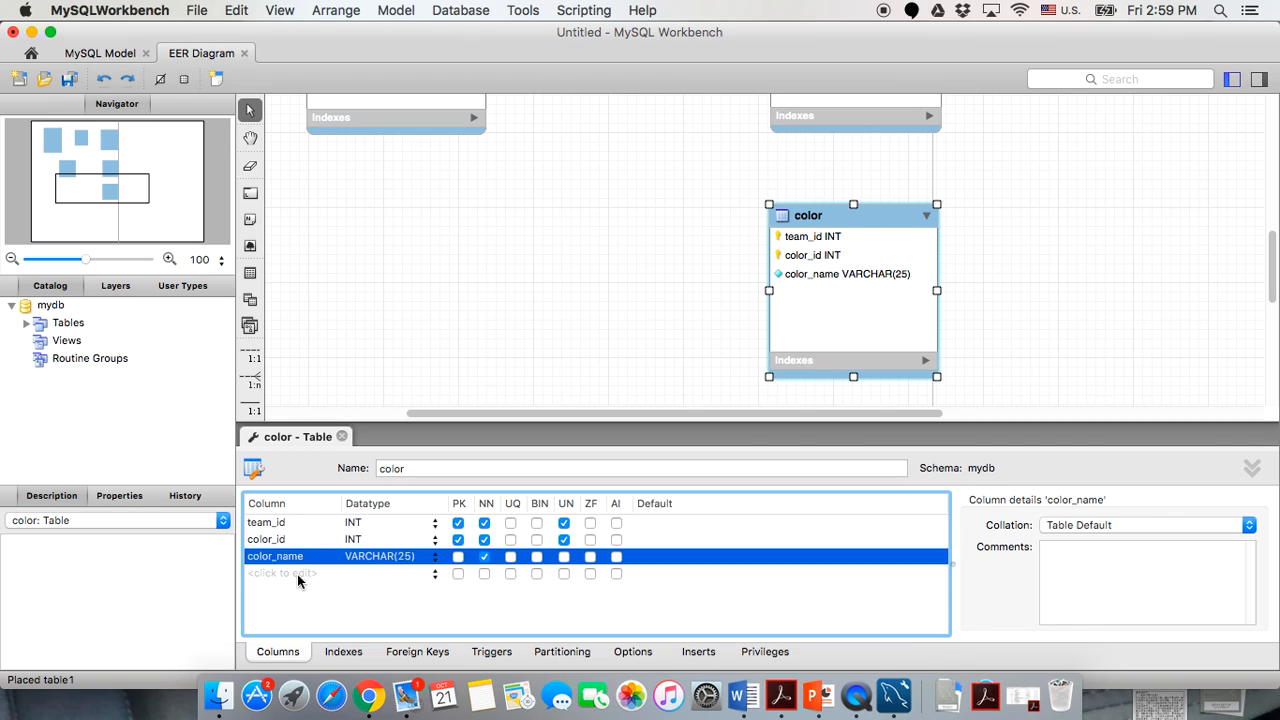
# Add a color_notes VARCHAR(255) column and close the color table editor.
pyautogui.click(297, 573)
pyautogui.write('color_notes')
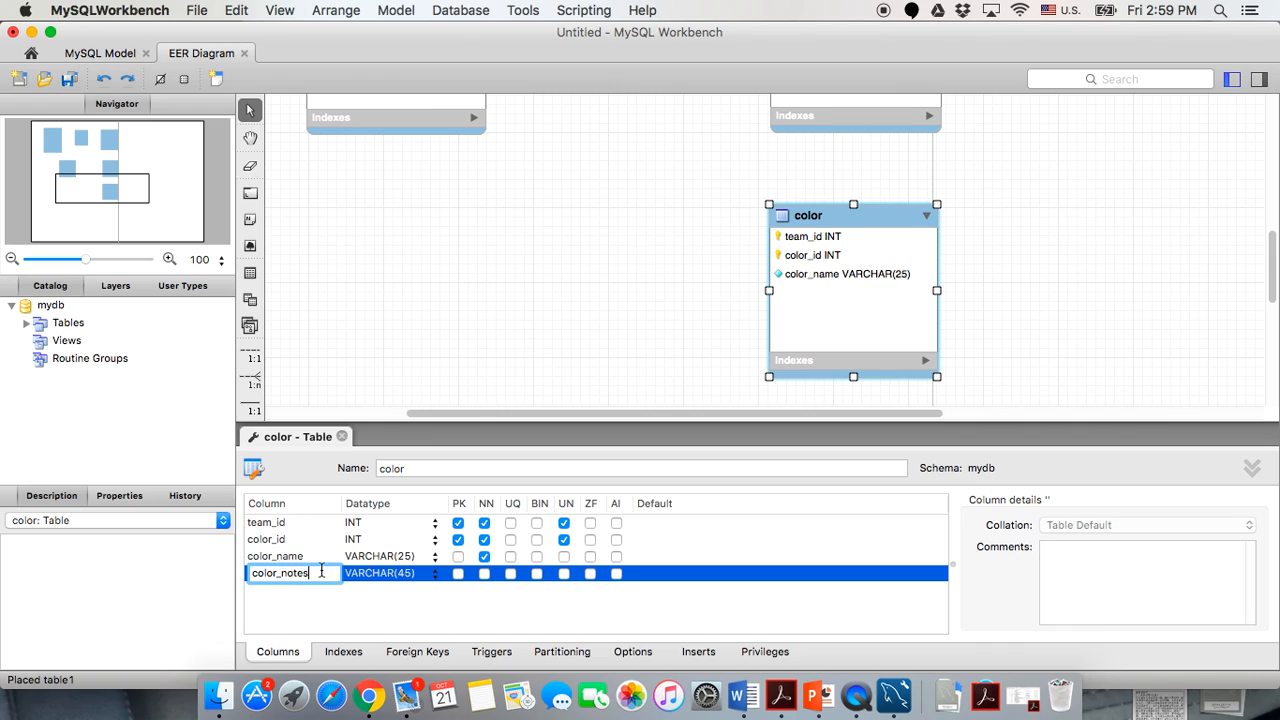
pyautogui.click(412, 573)
pyautogui.press('BackSpace')
pyautogui.press('BackSpace')
pyautogui.write('255')
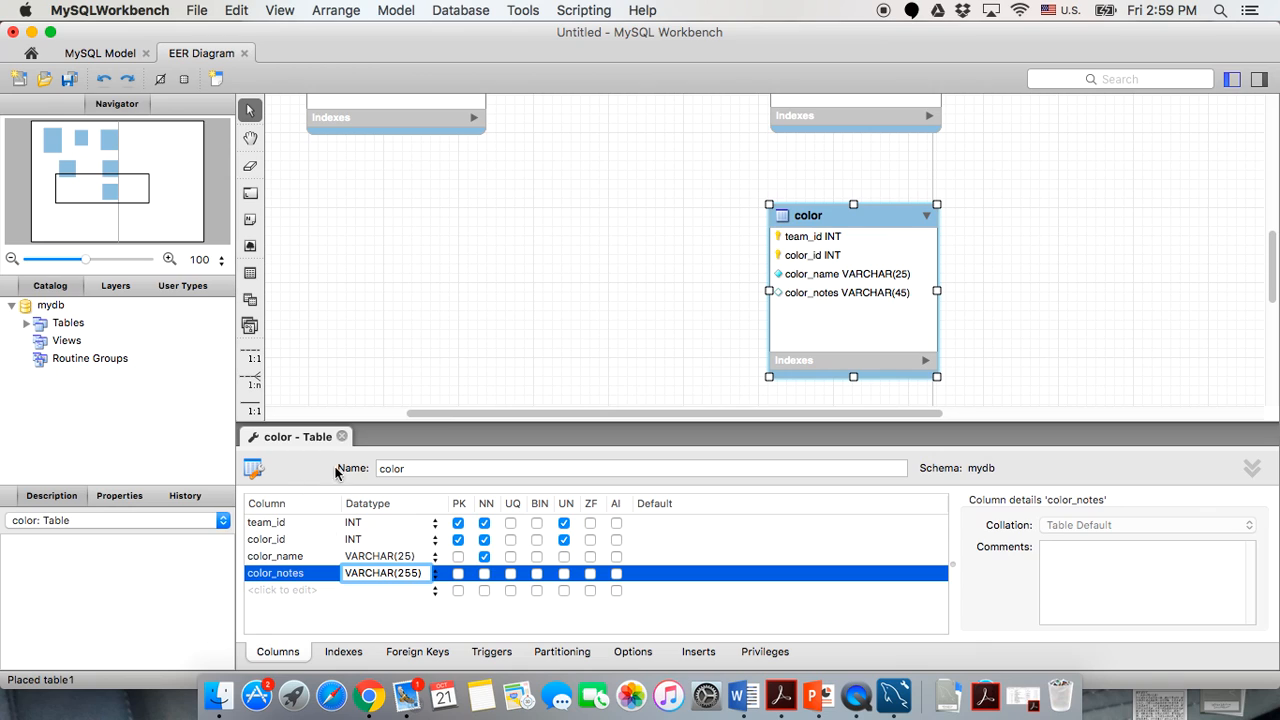
pyautogui.click(341, 437)
pyautogui.click(675, 337)
# Create a one-to-many relationship from color.team_id to team.team_id, then move color lower.
pyautogui.scroll(5, 675, 337)
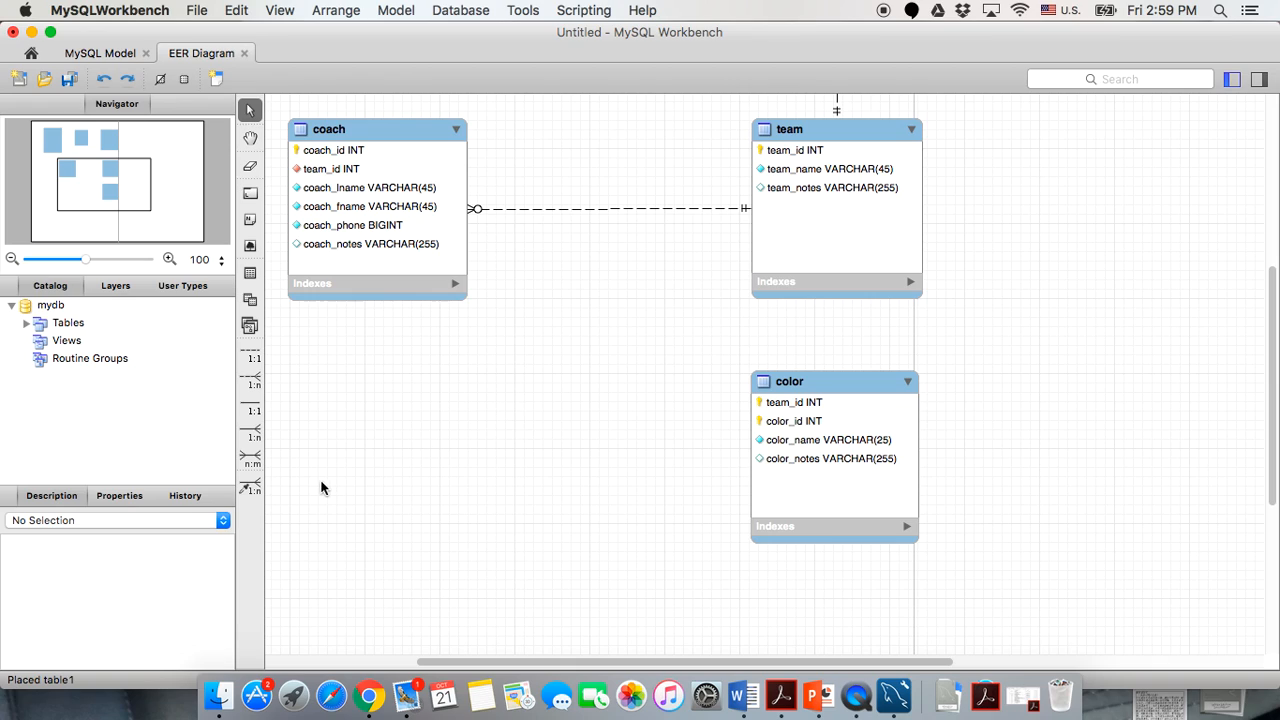
pyautogui.moveTo(770, 410)
pyautogui.click(253, 490)
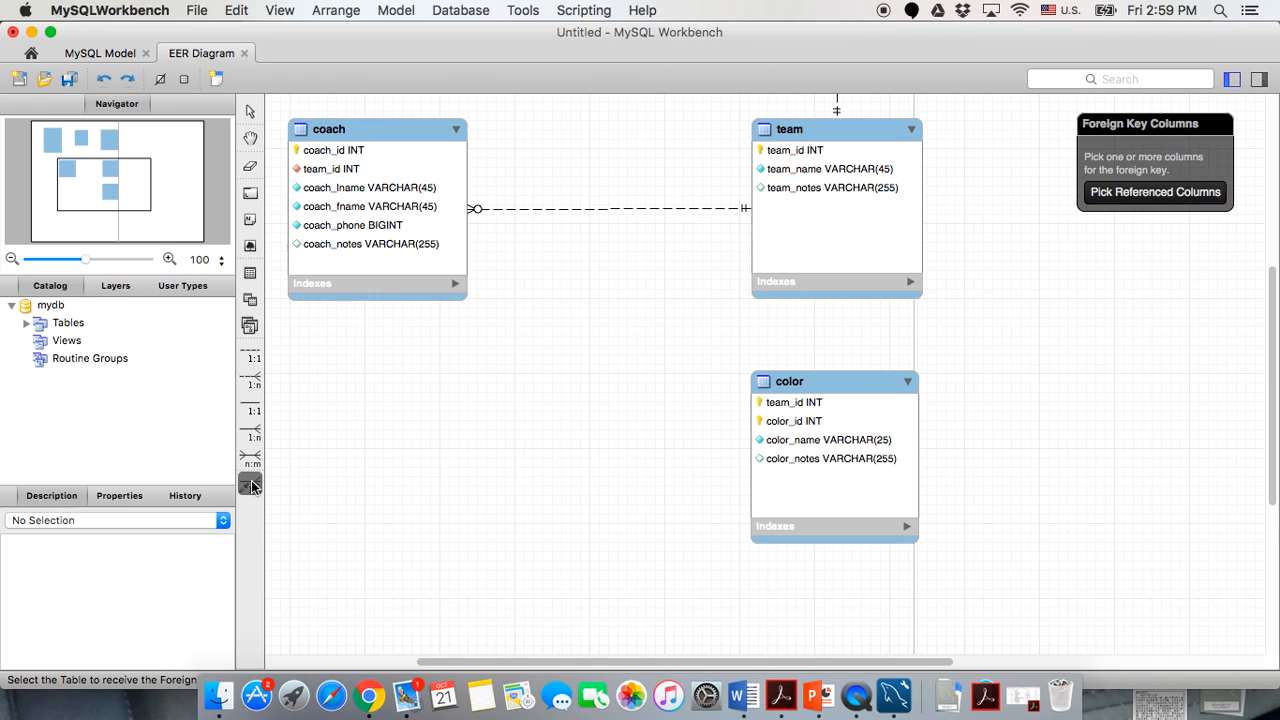
pyautogui.click(781, 404)
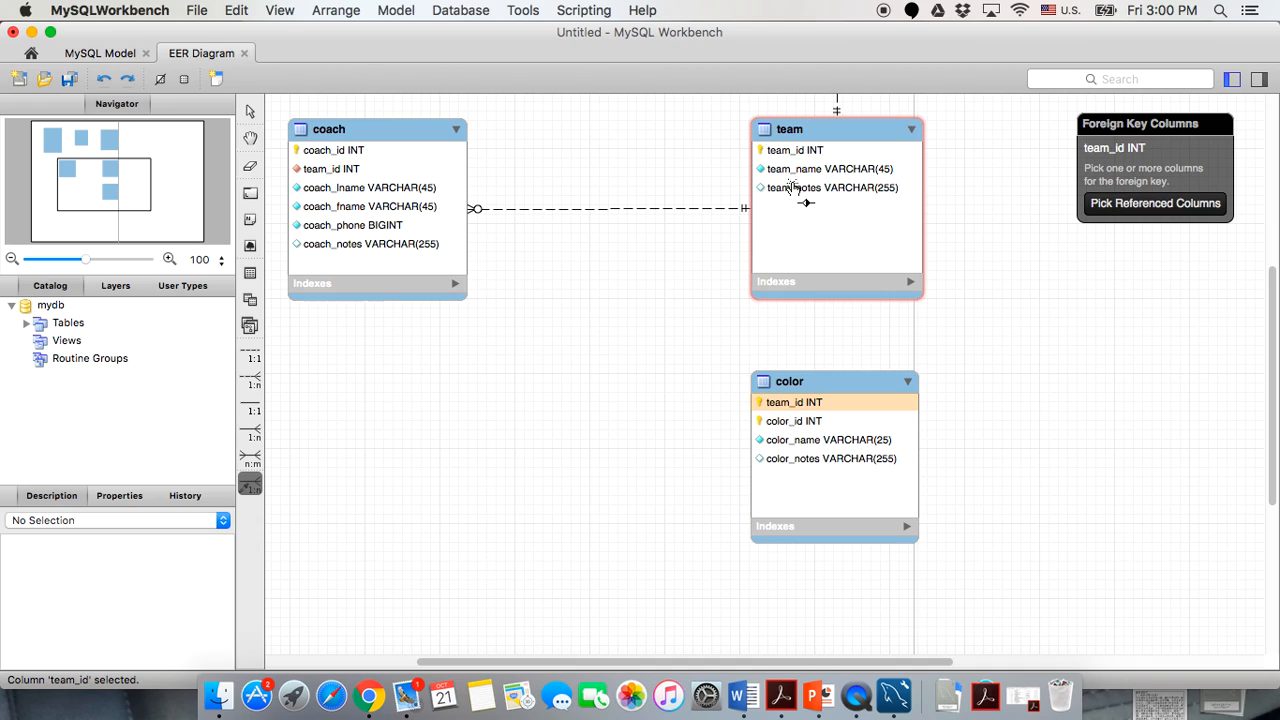
pyautogui.click(786, 150)
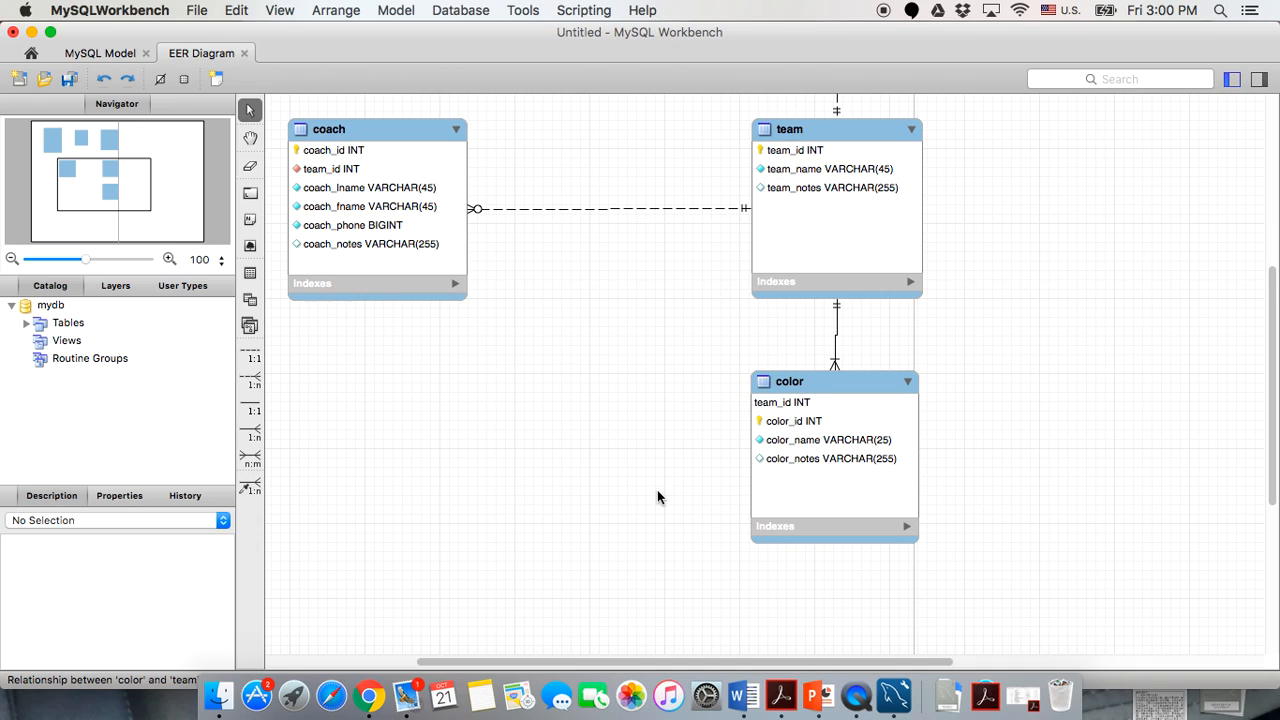
pyautogui.moveTo(825, 384); pyautogui.dragTo(826, 436)
pyautogui.click(694, 343)
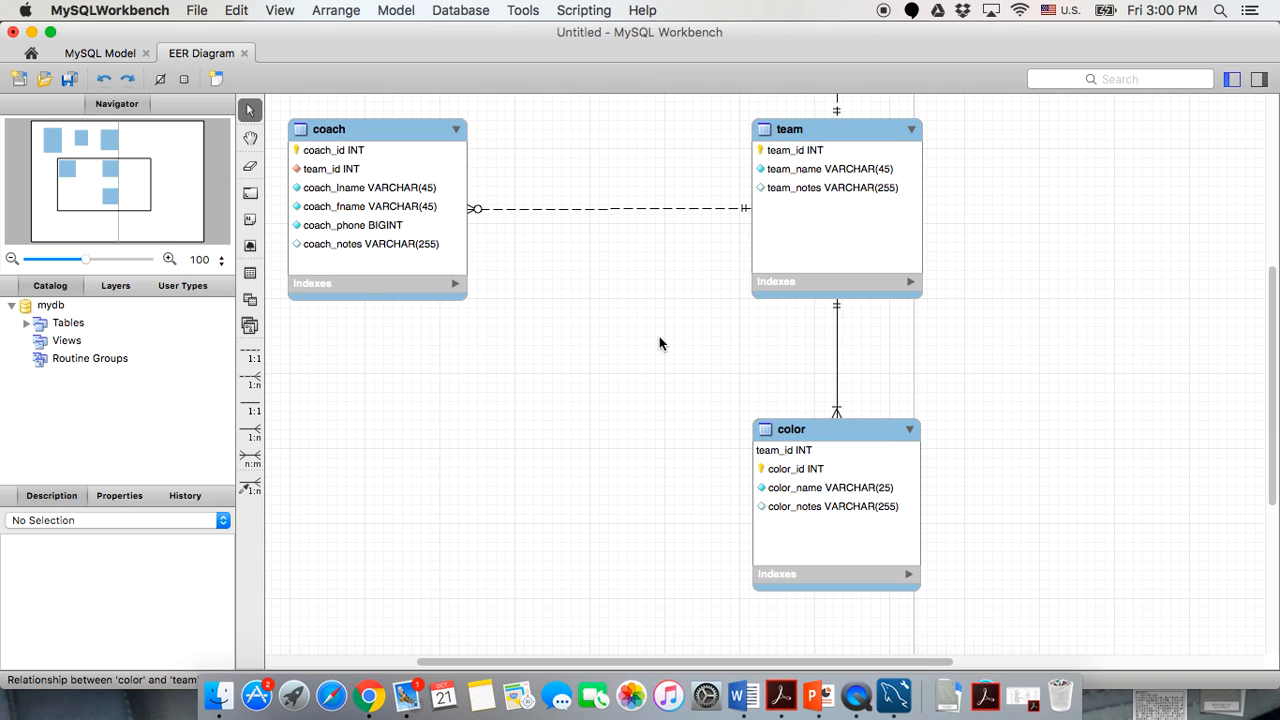
# Uncheck Mandatory for color in the relationship's Foreign Key settings.
pyautogui.scroll(5, 665, 343)
pyautogui.scroll(-3, 674, 371)
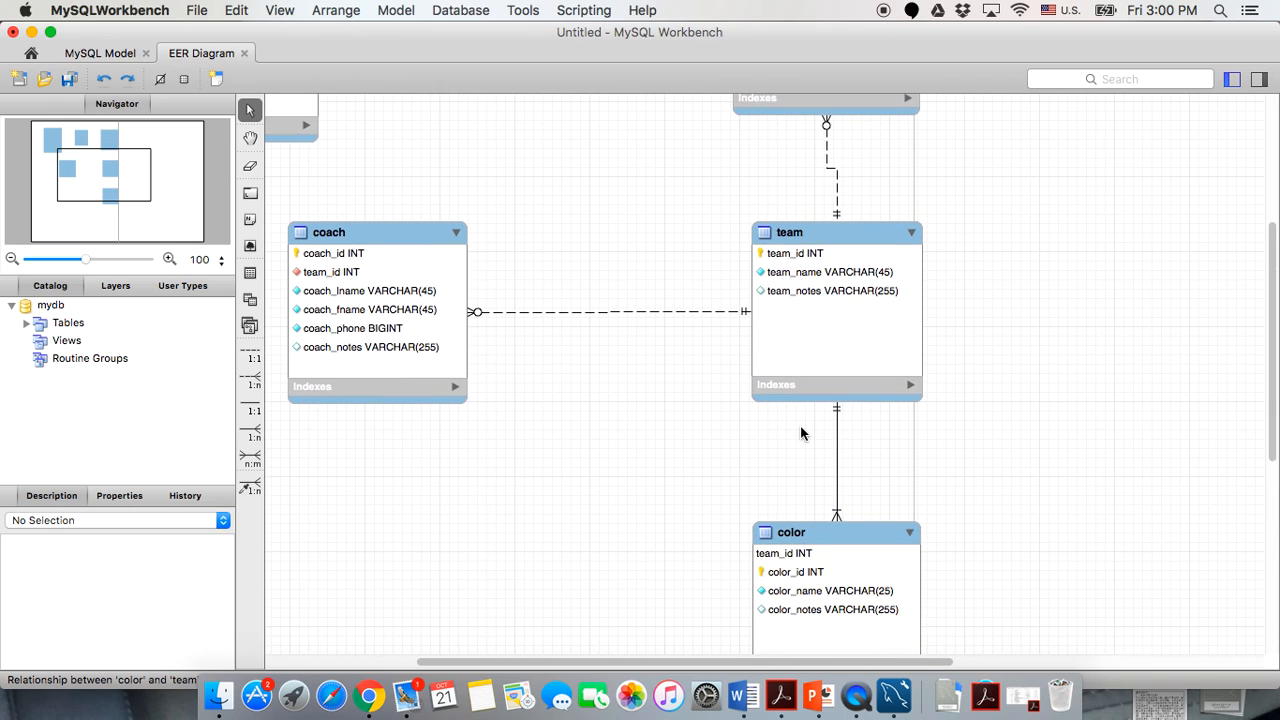
pyautogui.doubleClick(838, 490)
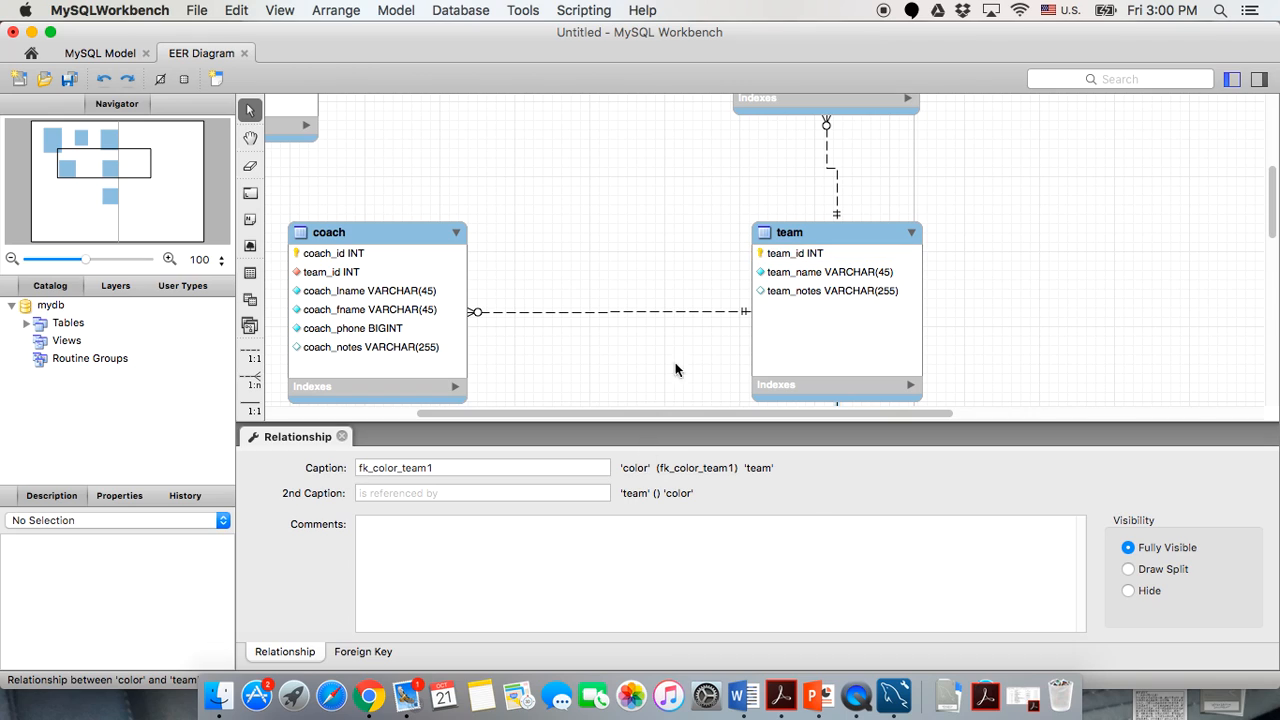
pyautogui.scroll(-5, 672, 370)
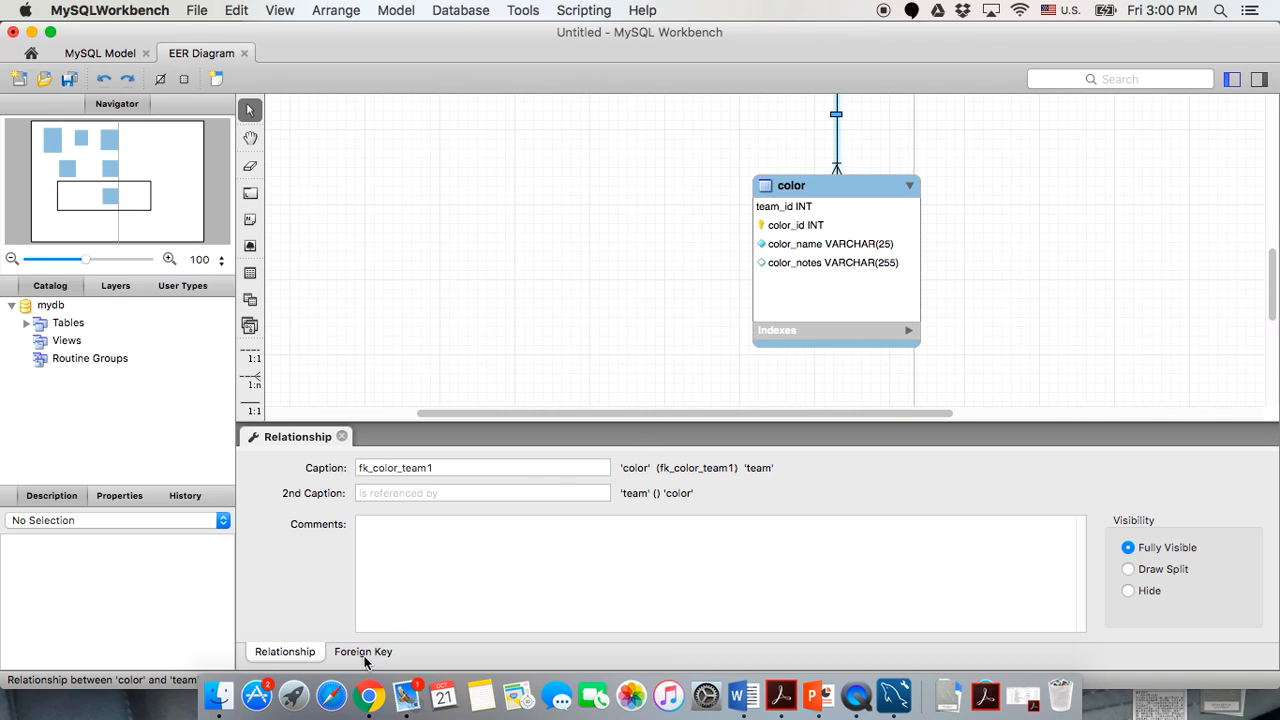
pyautogui.click(364, 652)
pyautogui.scroll(-1, 454, 345)
pyautogui.scroll(-1, 453, 348)
pyautogui.click(283, 605)
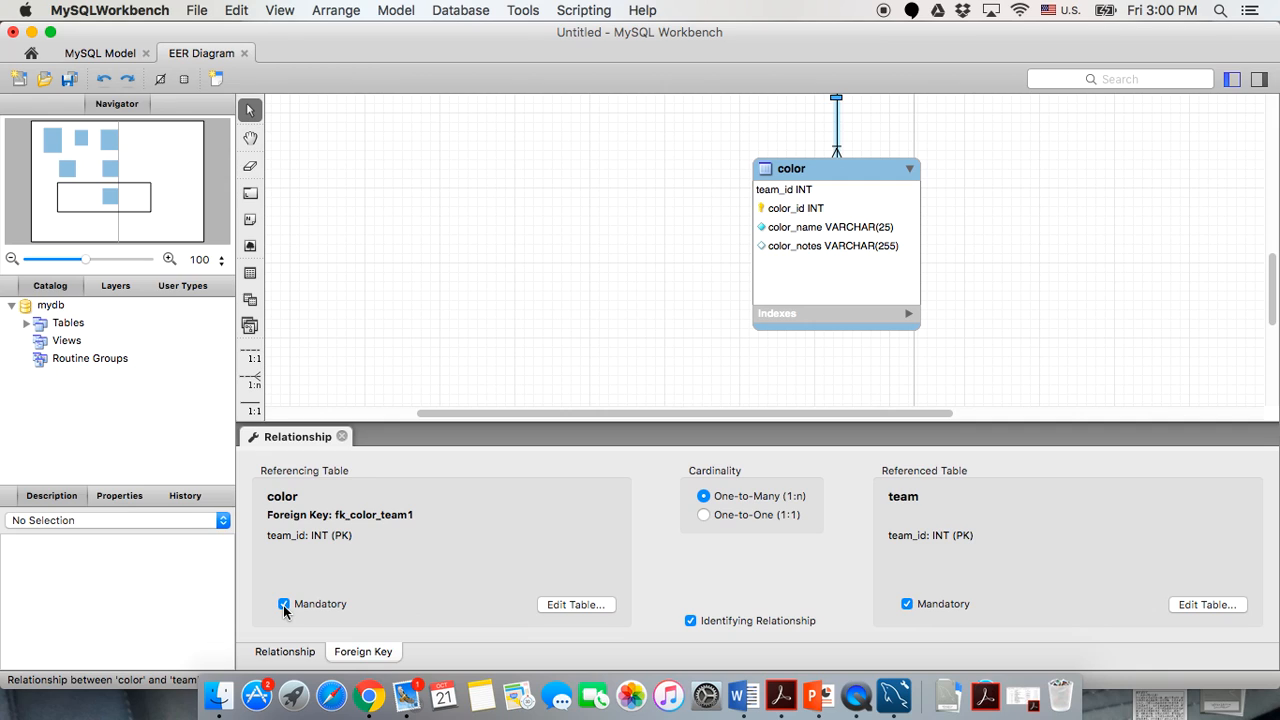
pyautogui.click(284, 605)
pyautogui.click(341, 437)
pyautogui.scroll(3, 480, 328)
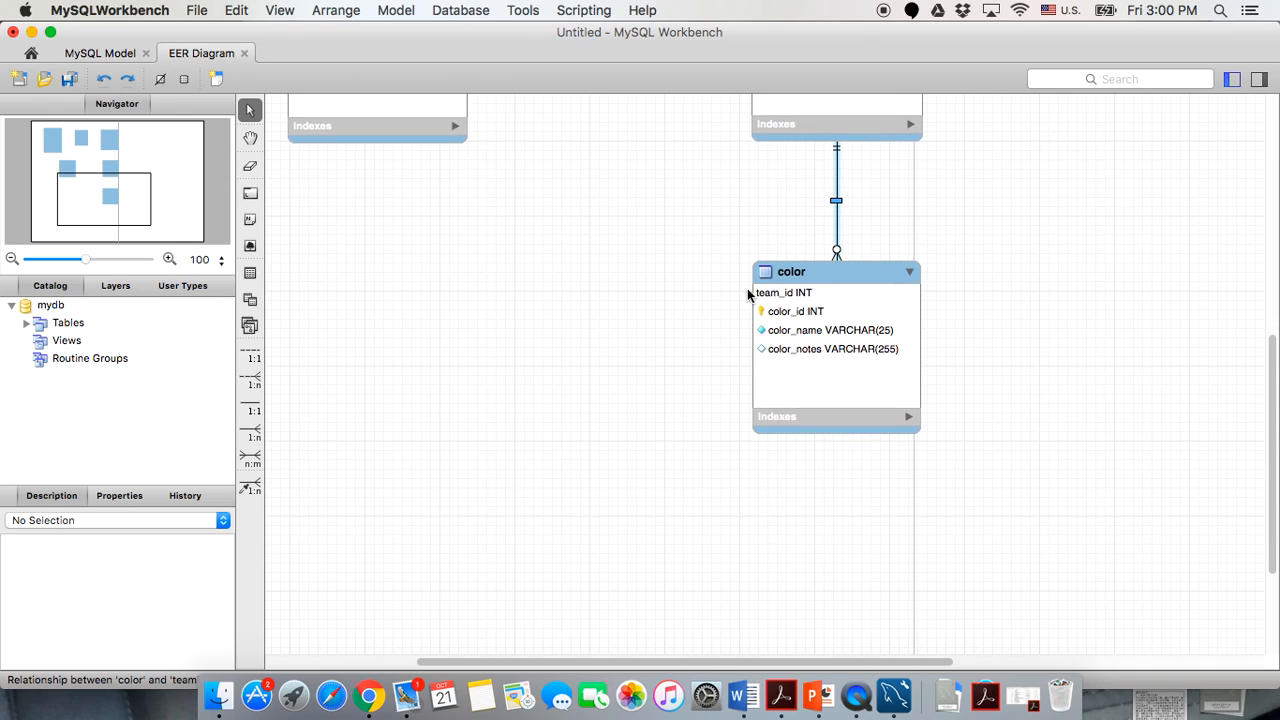
pyautogui.scroll(2, 692, 293)
pyautogui.scroll(8, 686, 406)
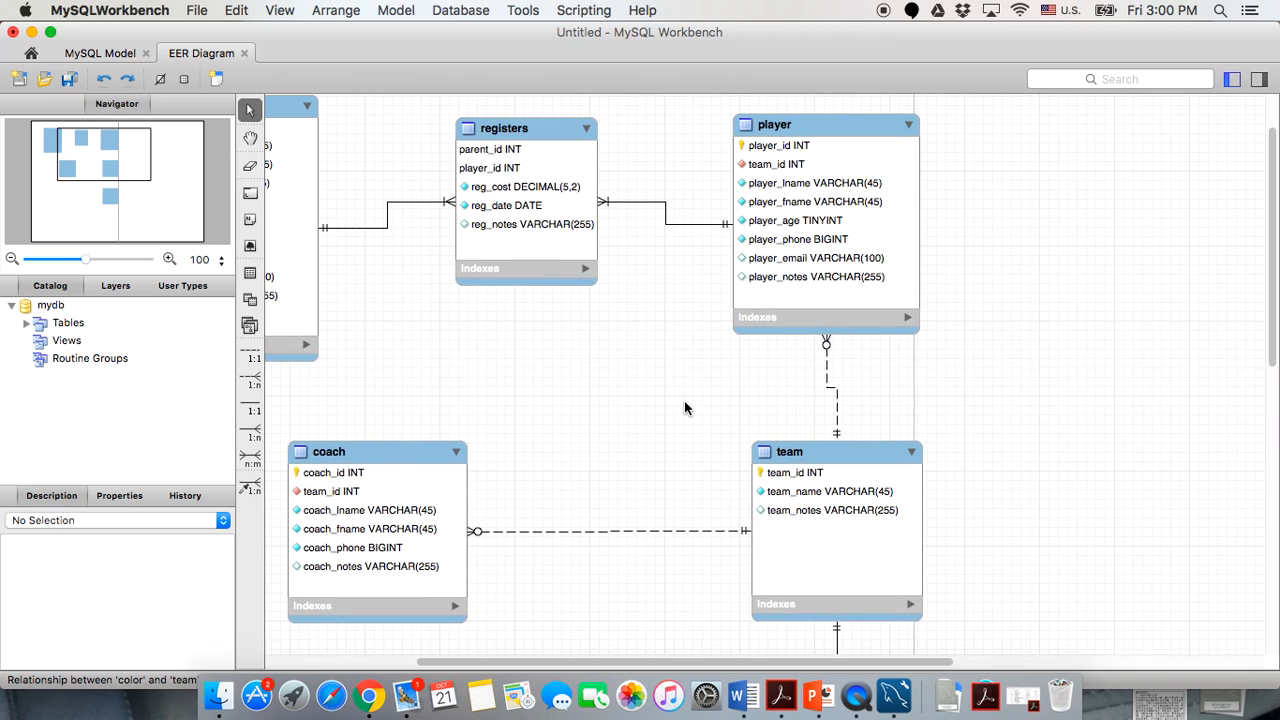
pyautogui.scroll(-5, 685, 407)
pyautogui.scroll(6, 685, 407)
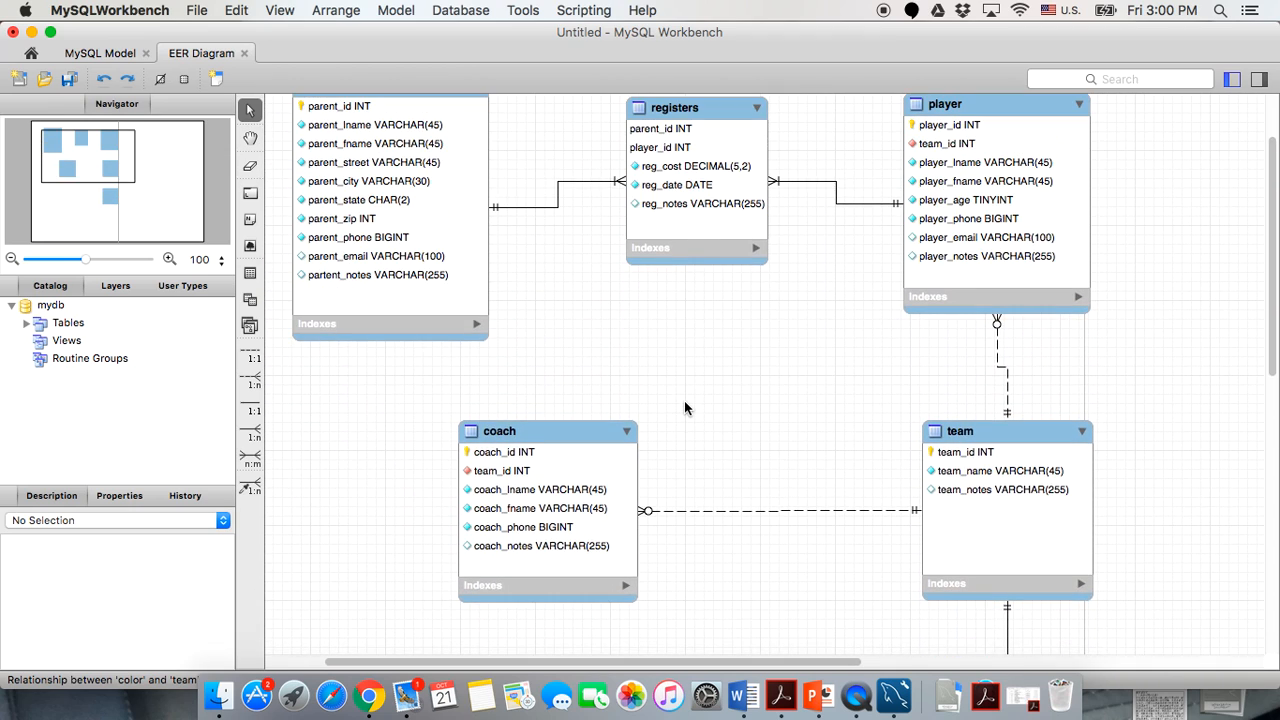
pyautogui.scroll(-1, 685, 407)
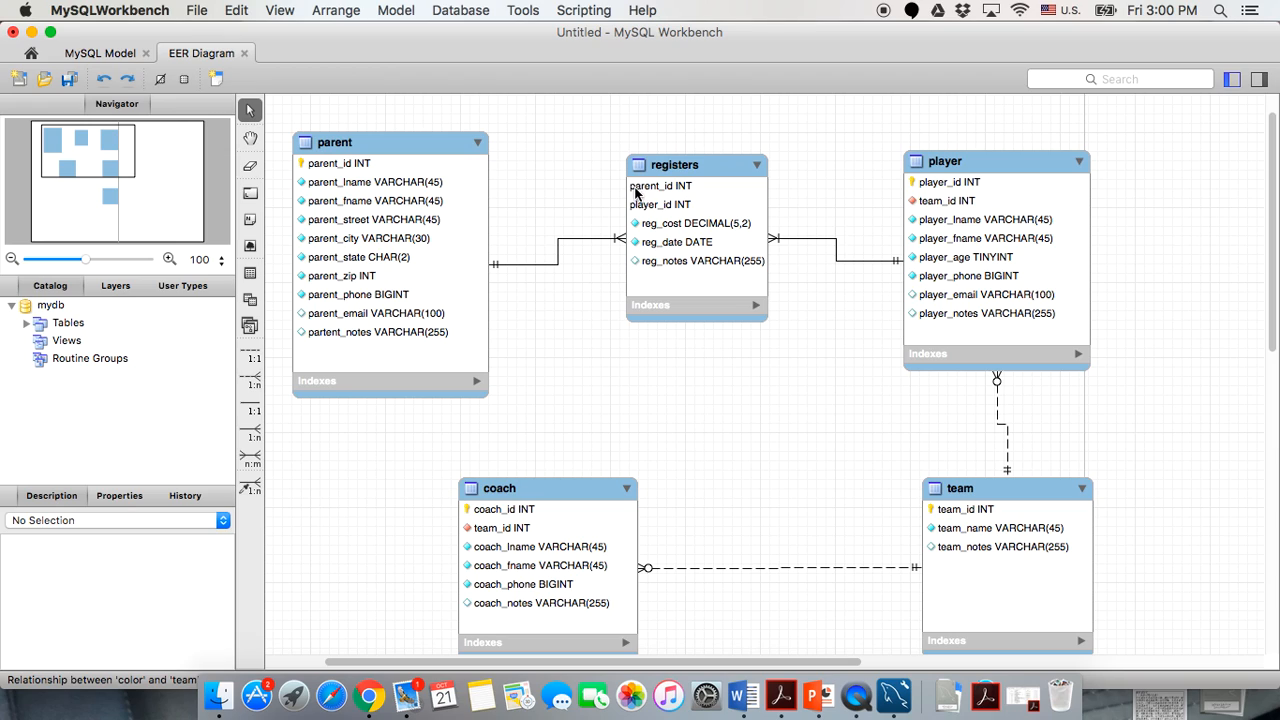
pyautogui.moveTo(634, 190)
pyautogui.scroll(-5, 697, 370)
pyautogui.scroll(-2, 697, 367)
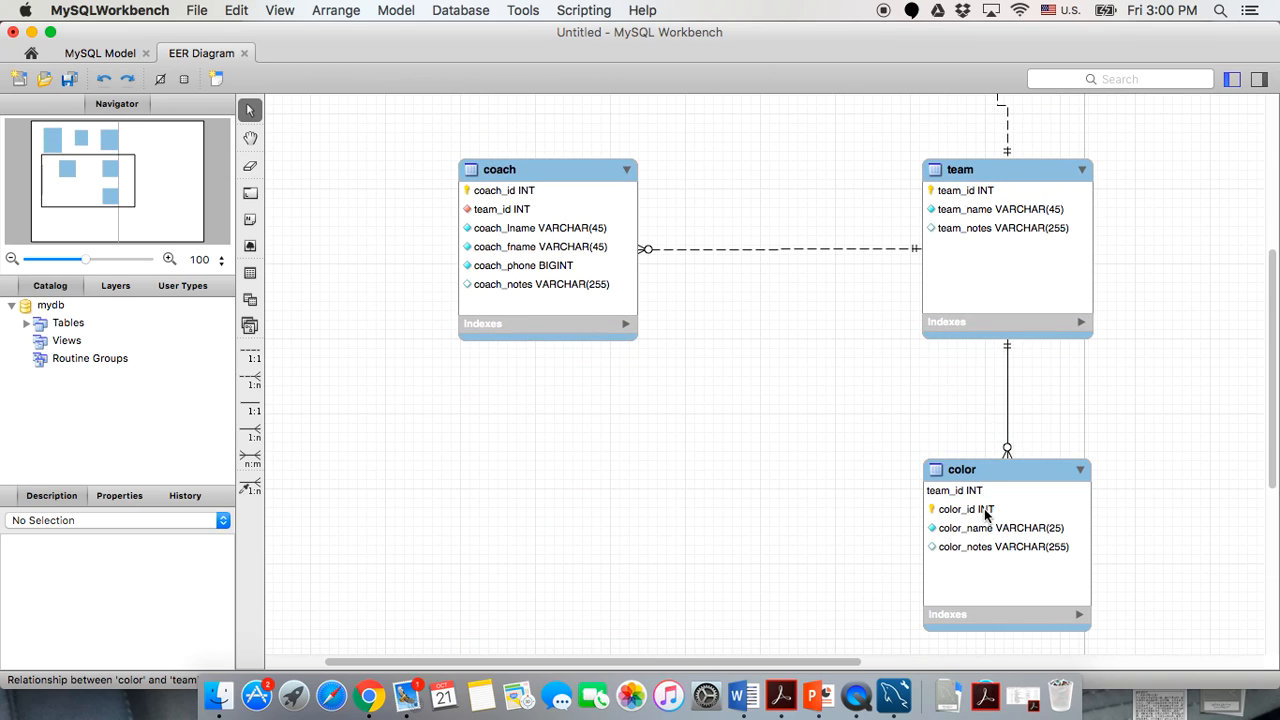
pyautogui.scroll(8, 860, 487)
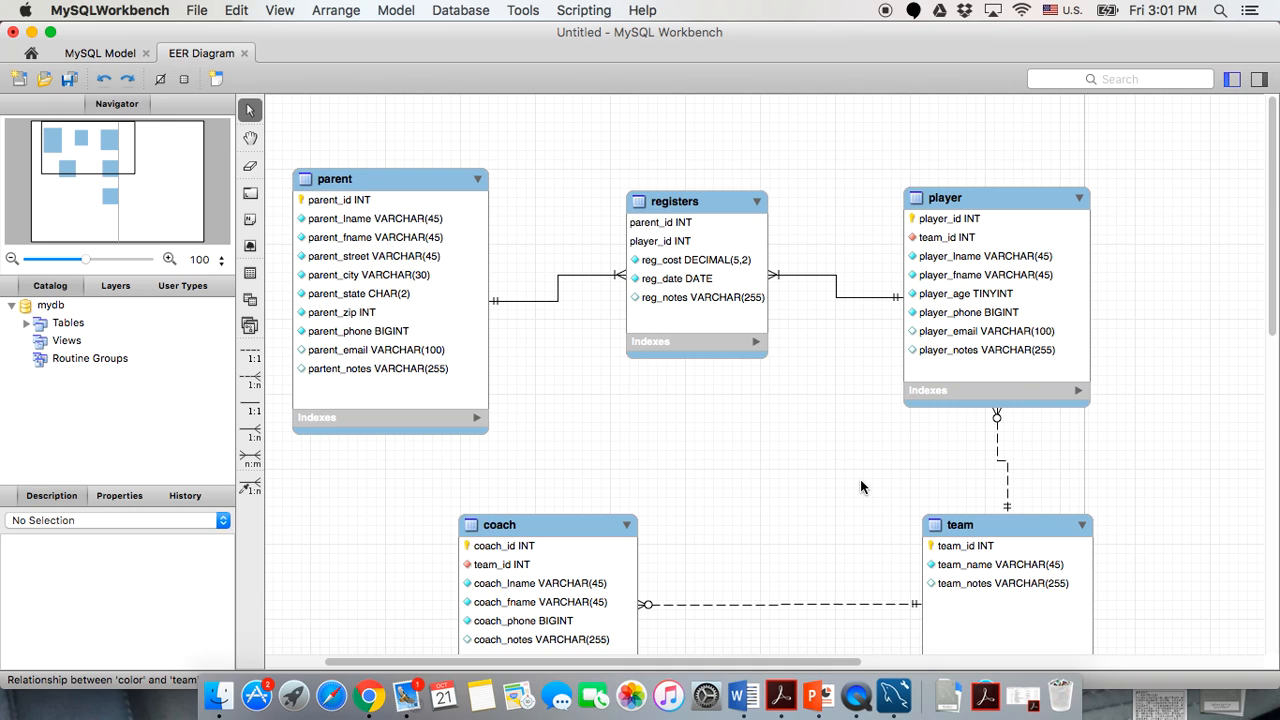
pyautogui.scroll(-5, 861, 487)
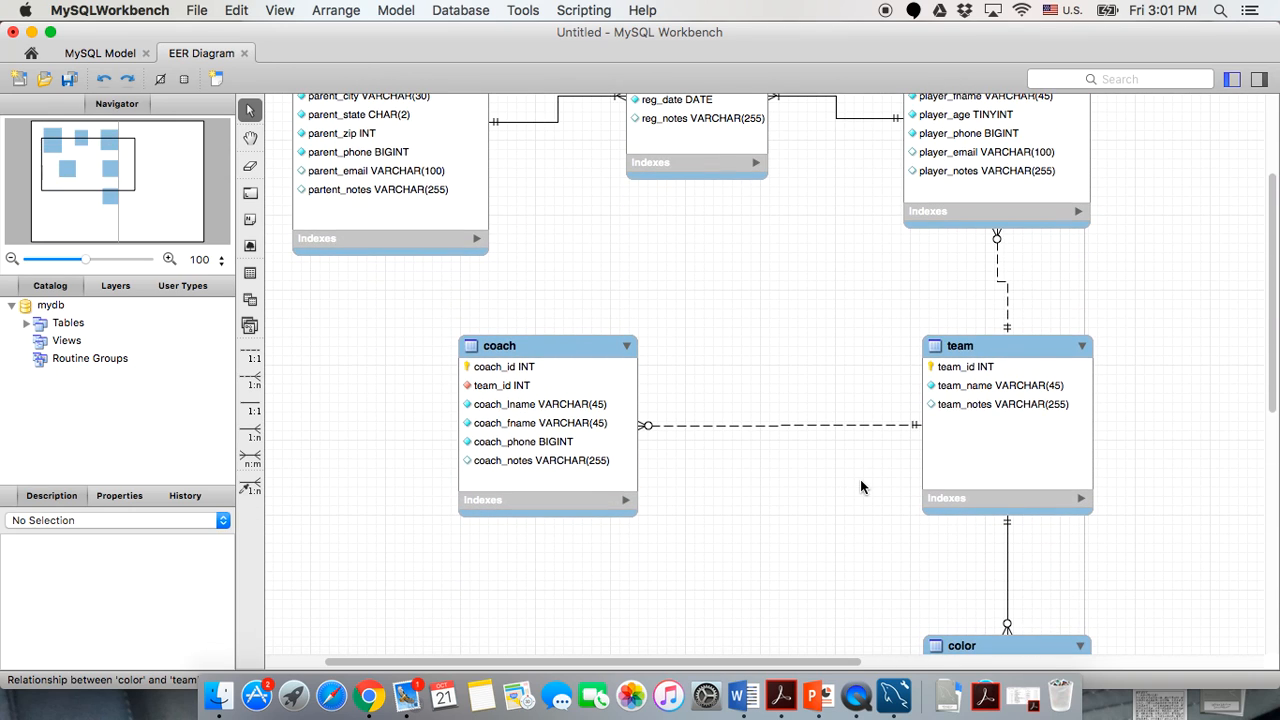
pyautogui.scroll(4, 860, 487)
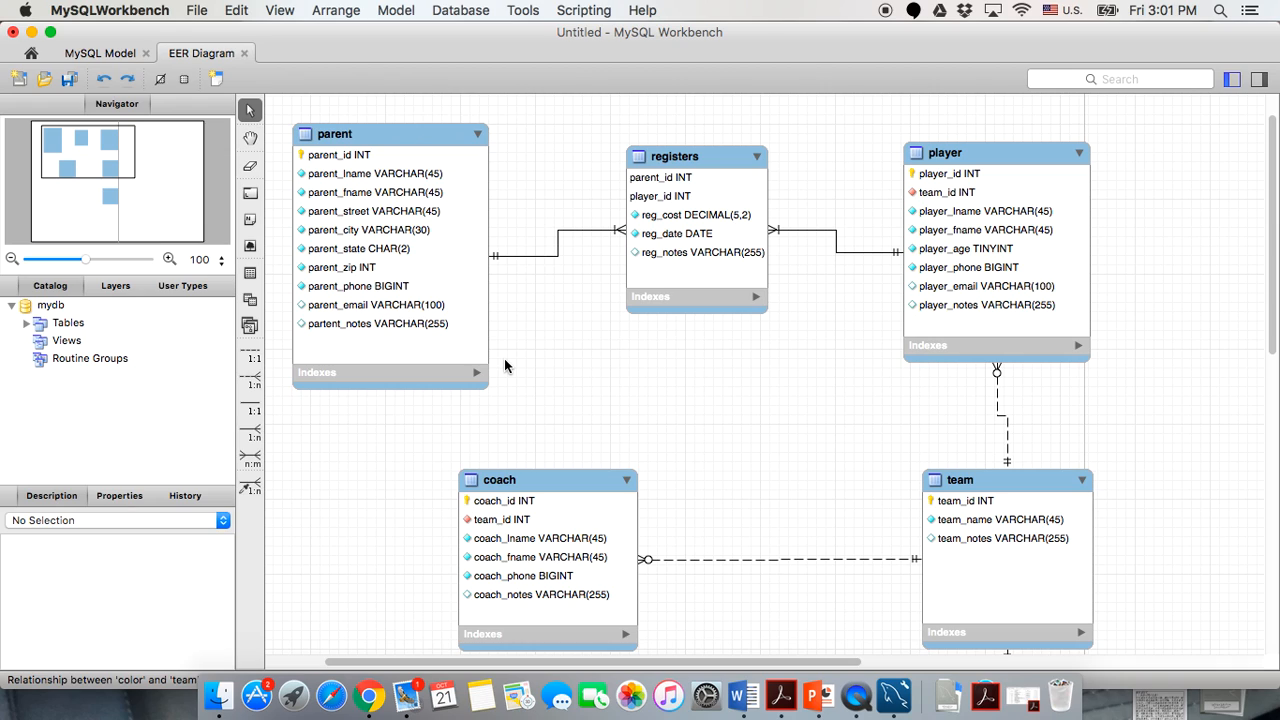
pyautogui.doubleClick(337, 134)
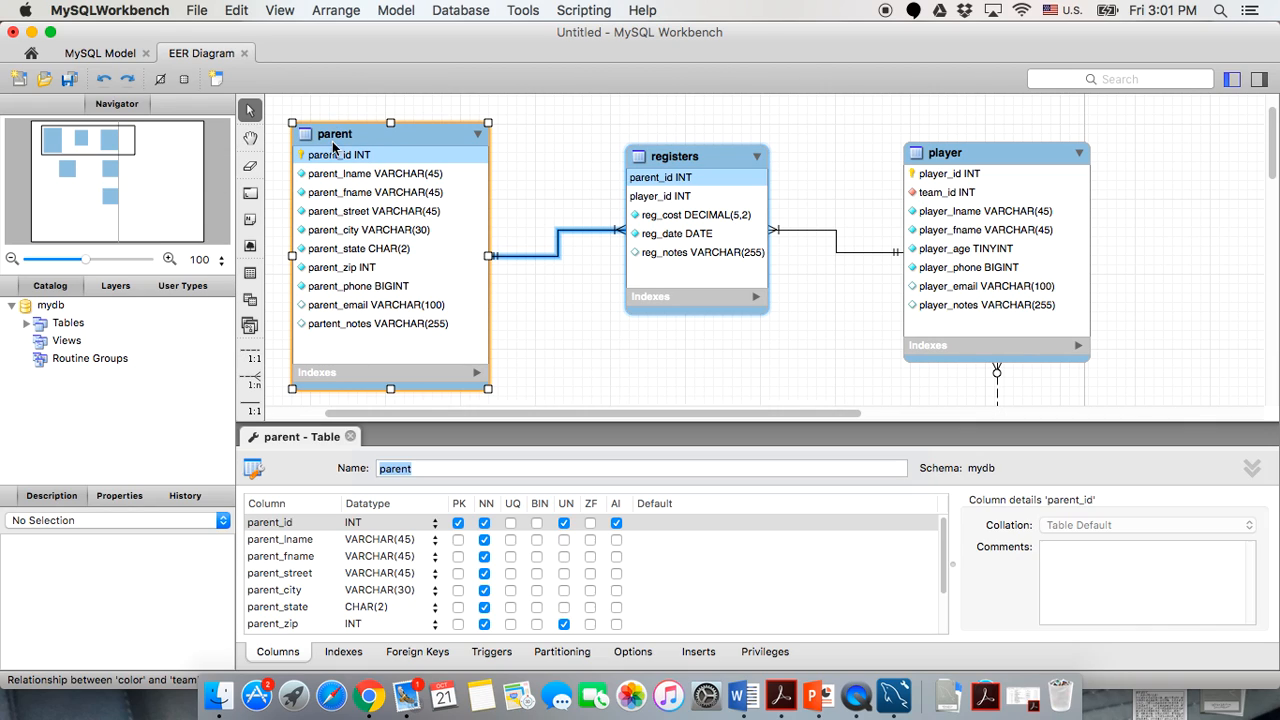
pyautogui.click(350, 437)
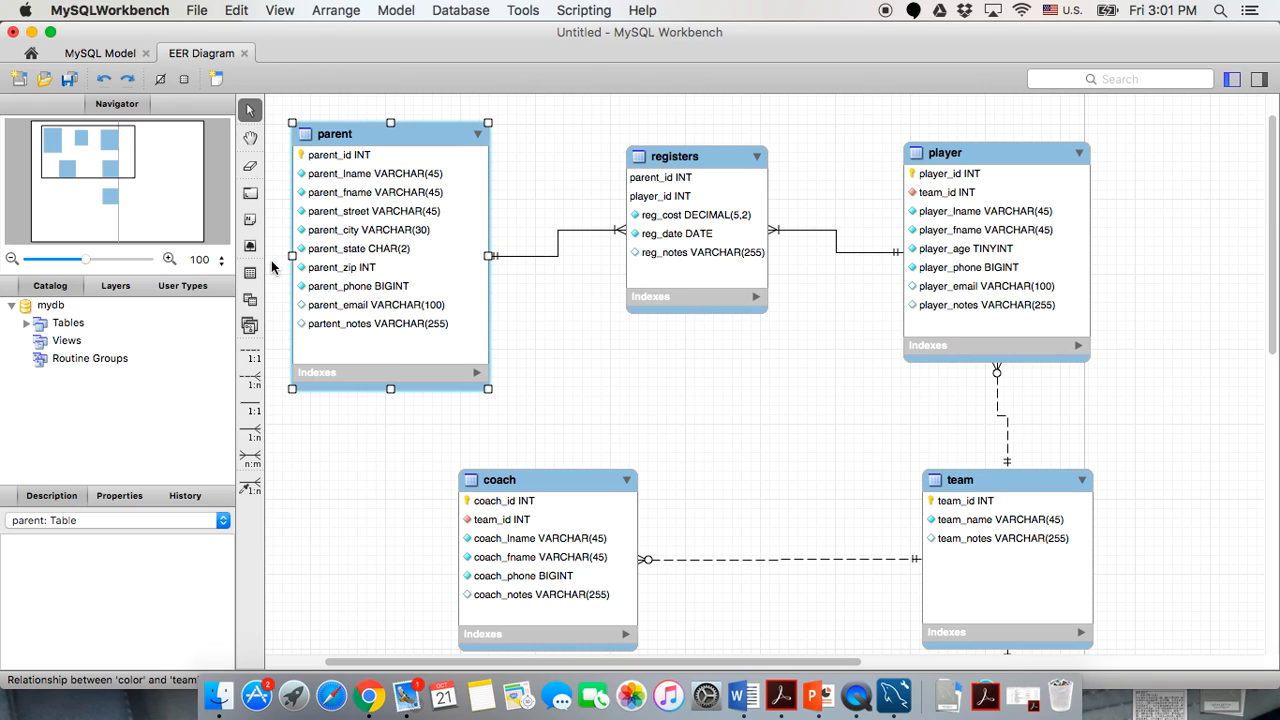
# Place a 'registers' note on the parent–registers line, shifting registers and player right.
pyautogui.click(252, 223)
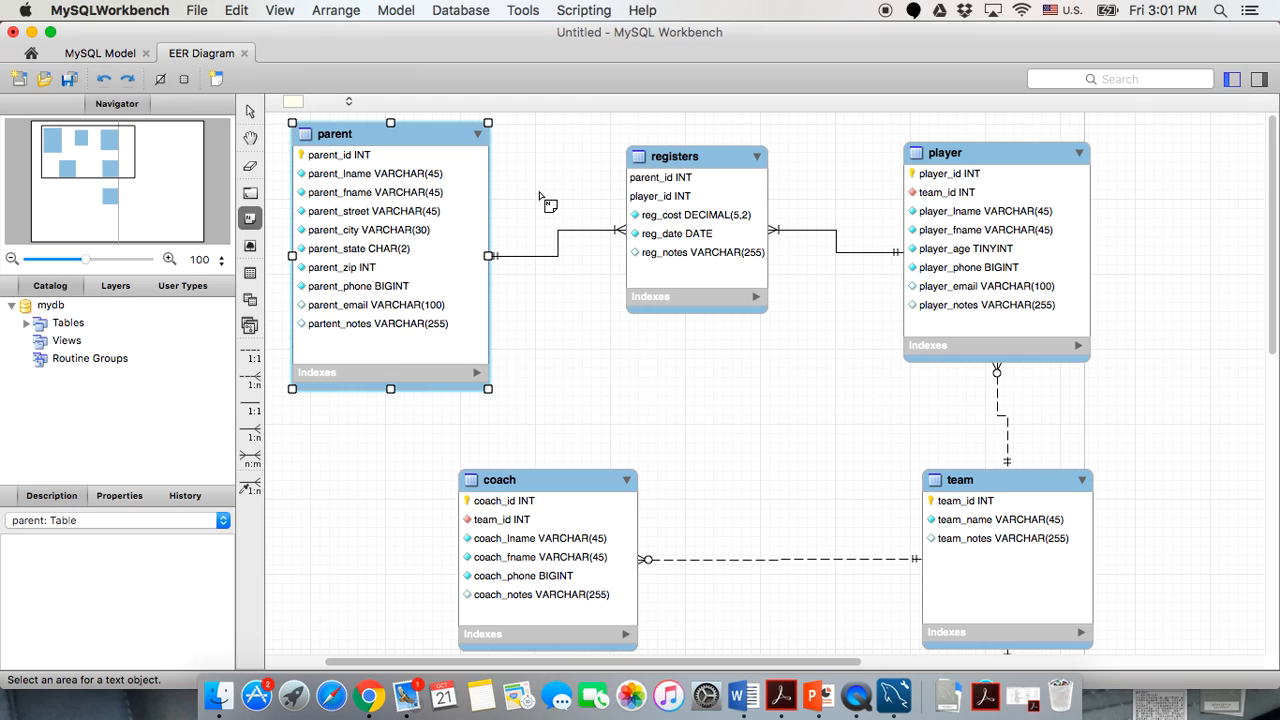
pyautogui.click(545, 201)
pyautogui.moveTo(419, 493); pyautogui.dragTo(341, 490)
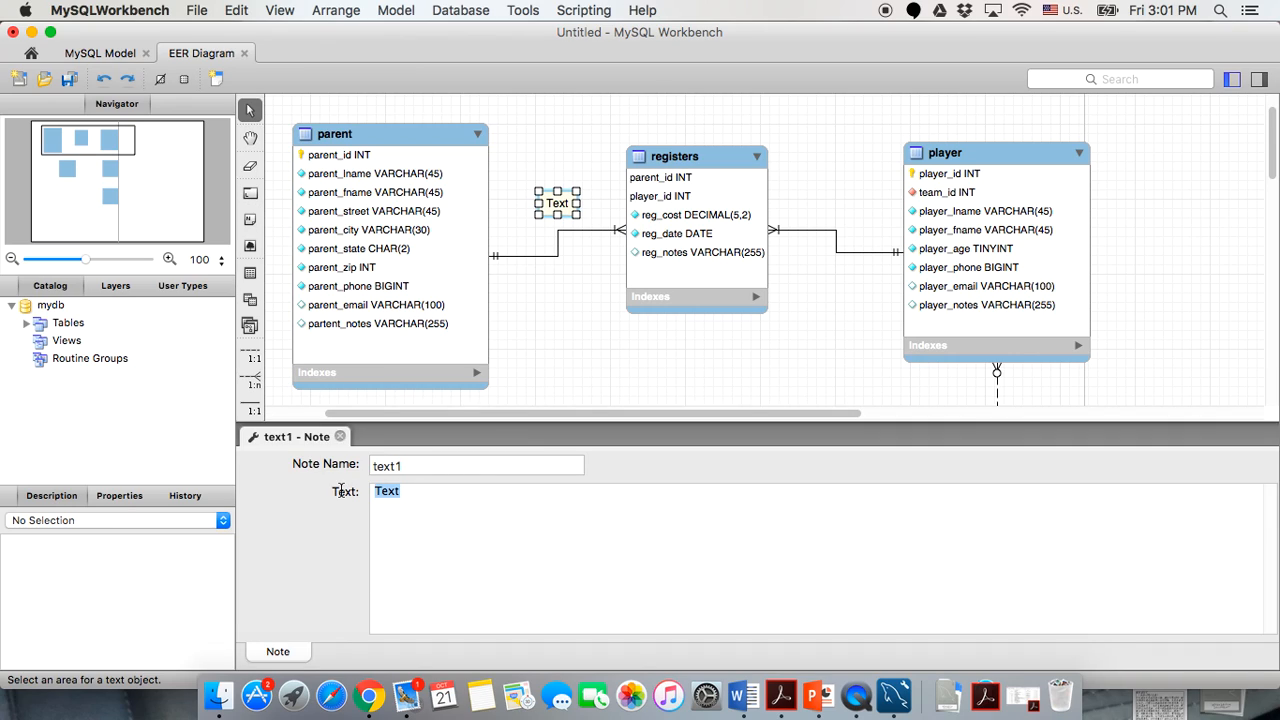
pyautogui.write('t')
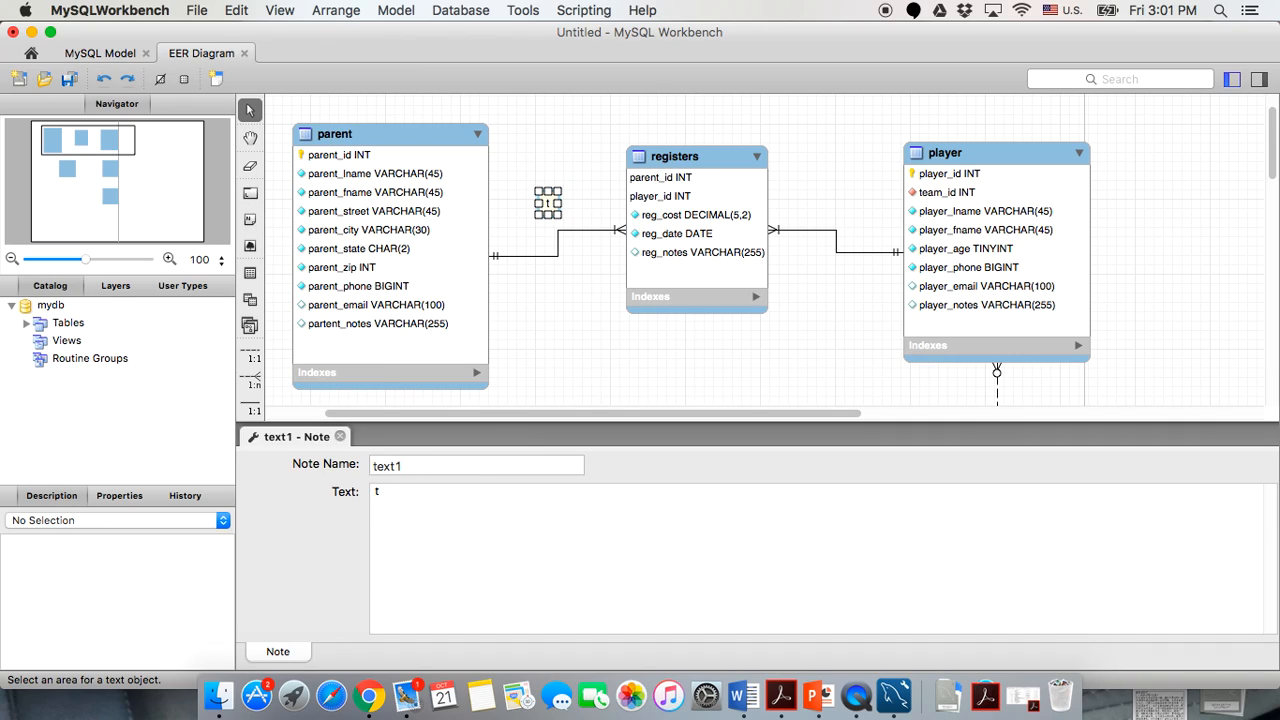
pyautogui.write('egisters')
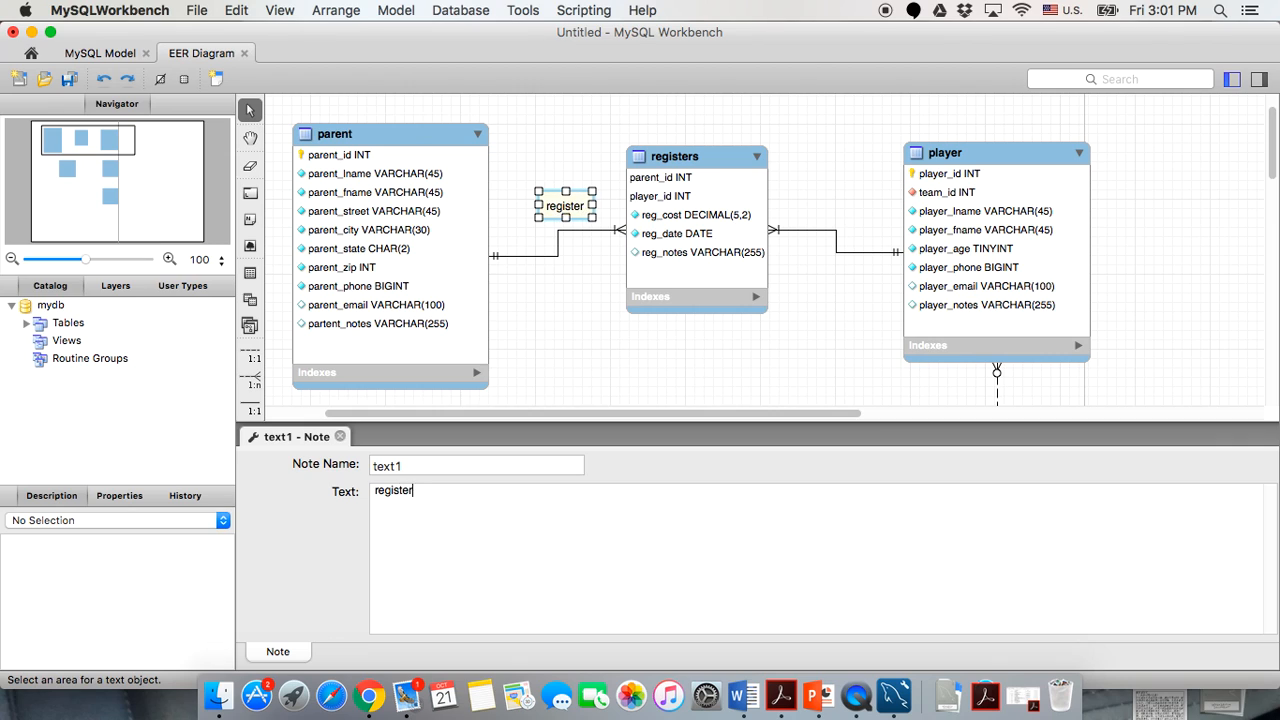
pyautogui.click(340, 436)
pyautogui.moveTo(675, 157); pyautogui.dragTo(694, 184)
pyautogui.moveTo(949, 158); pyautogui.dragTo(969, 163)
pyautogui.moveTo(574, 210); pyautogui.dragTo(574, 263)
pyautogui.click(546, 357)
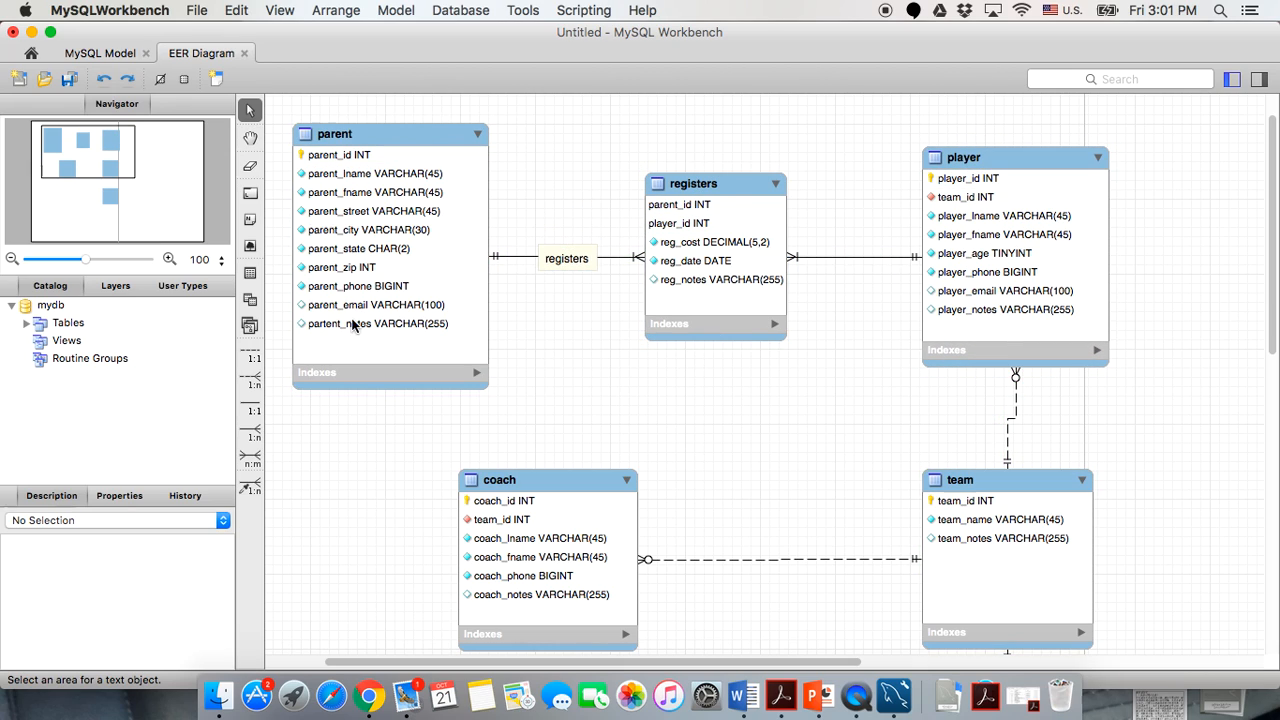
# Add a '(1,1)' note above the parent end of the line.
pyautogui.click(252, 224)
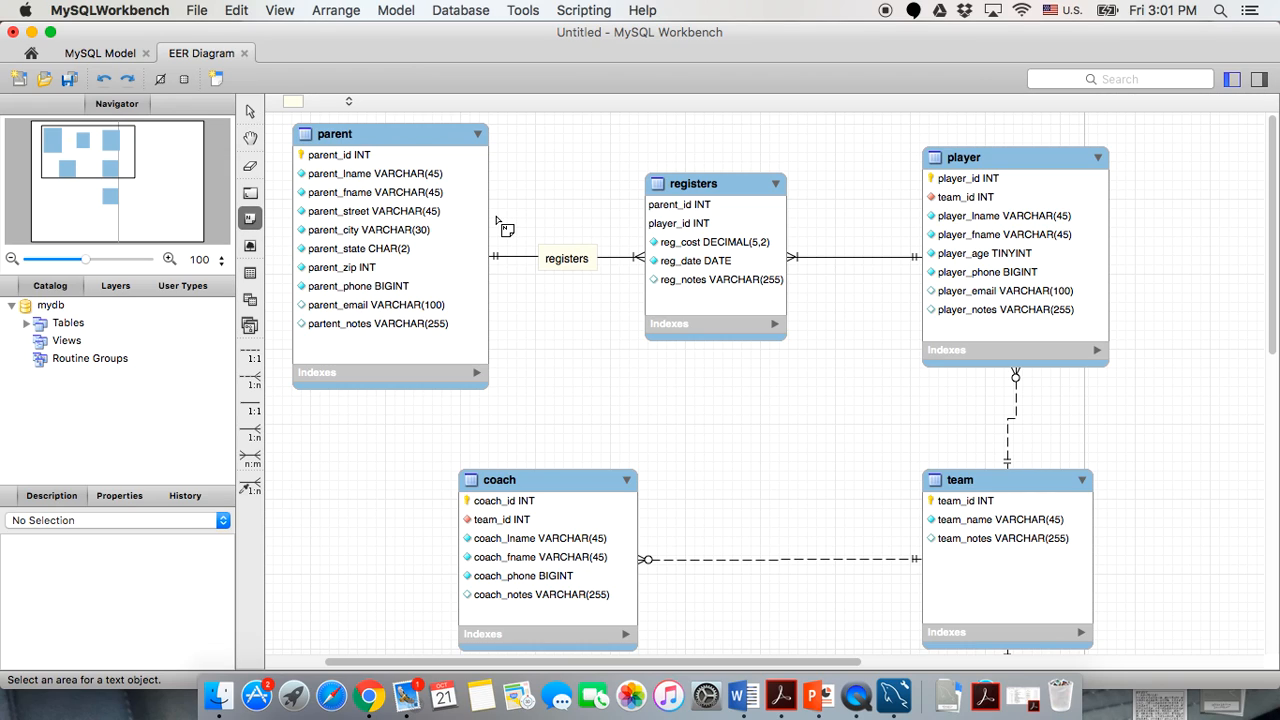
pyautogui.click(494, 218)
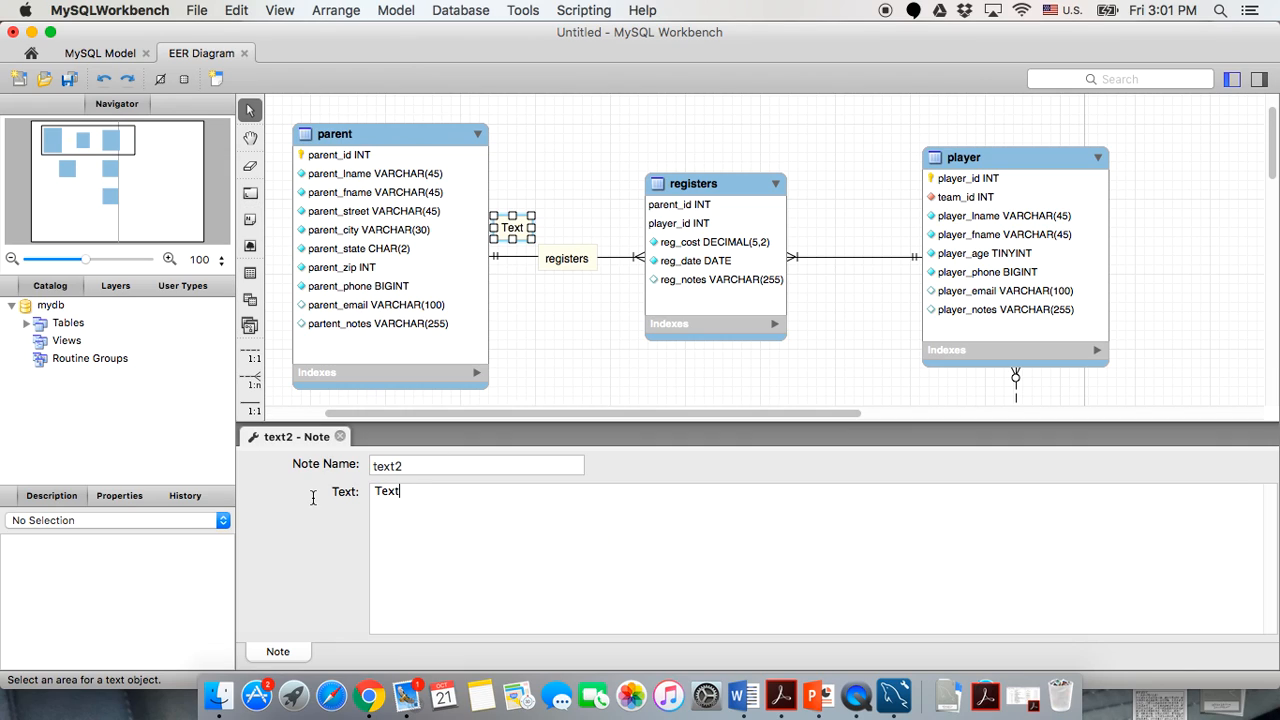
pyautogui.press('BackSpace')
pyautogui.press('BackSpace')
pyautogui.press('BackSpace')
pyautogui.press('BackSpace')
pyautogui.write('(')
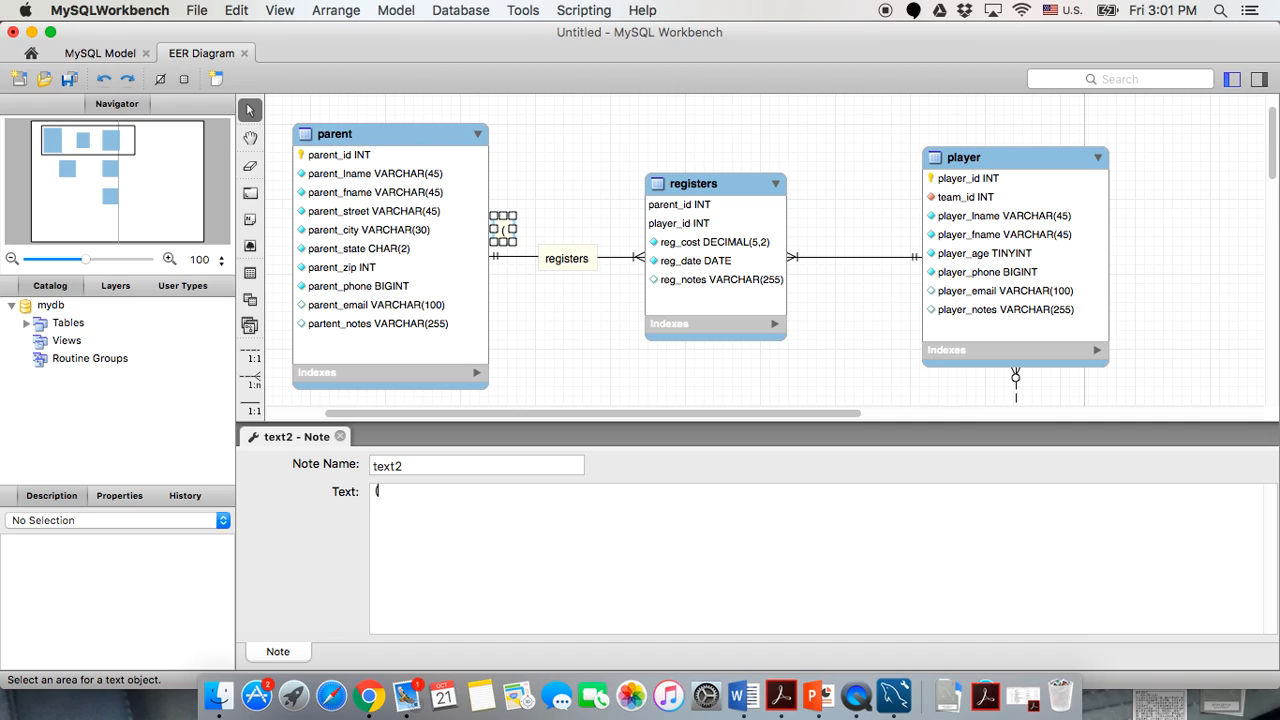
pyautogui.write('1,')
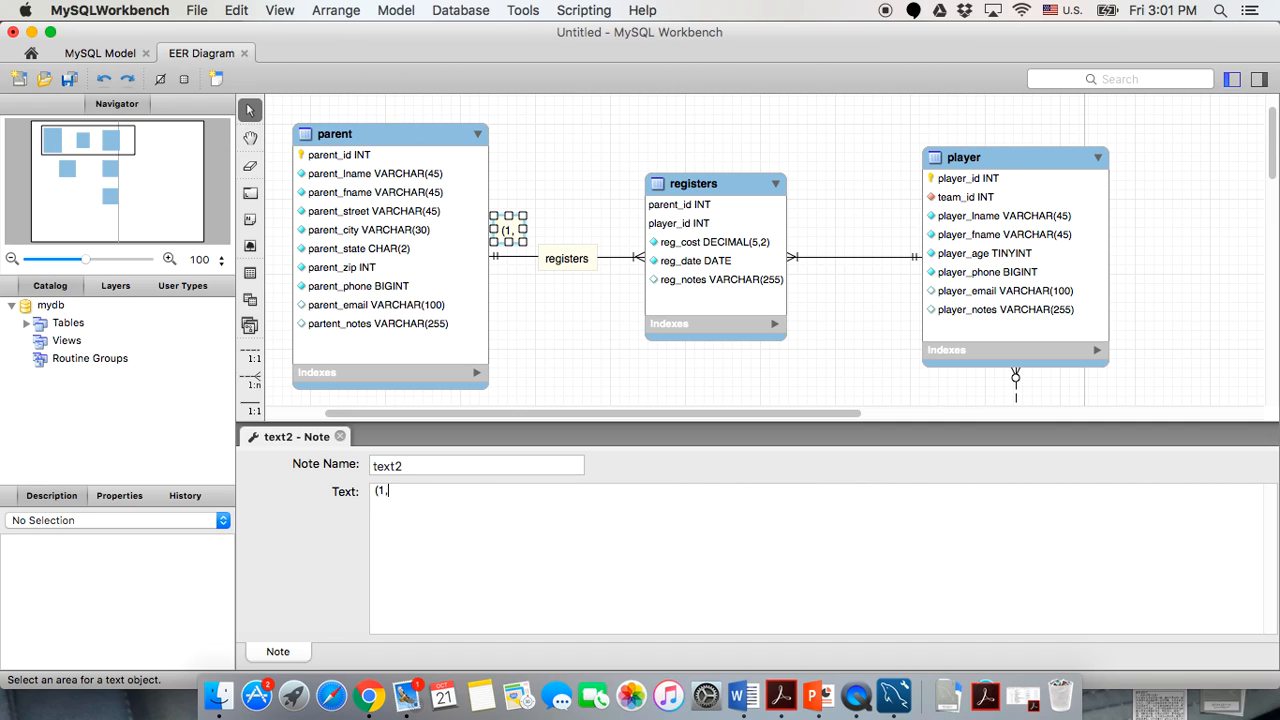
pyautogui.write('1)')
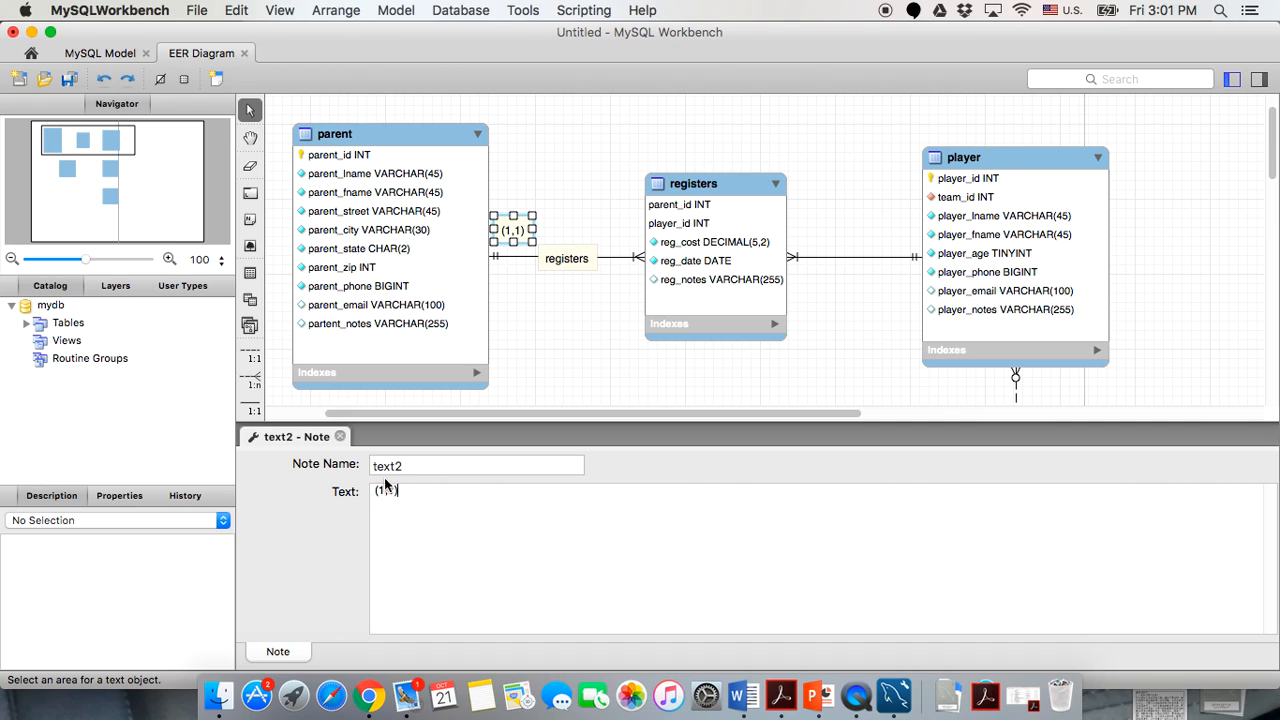
pyautogui.click(567, 375)
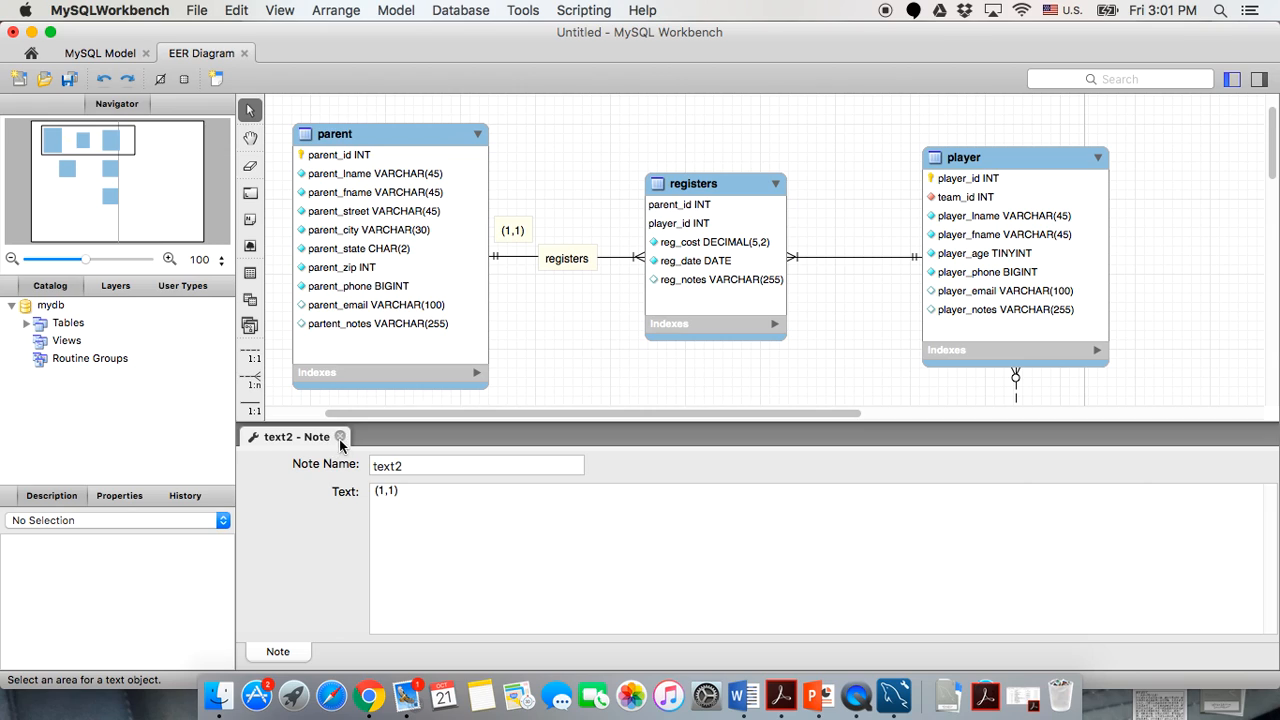
pyautogui.click(340, 436)
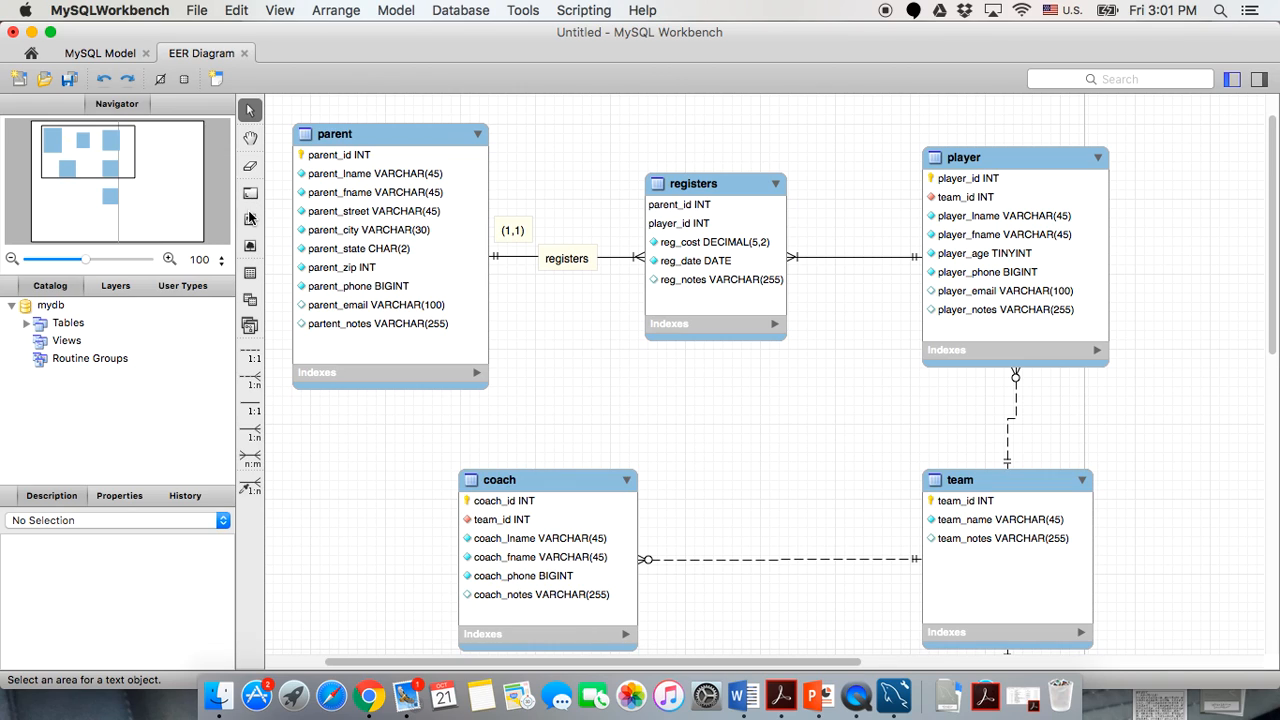
# Add a '(1,M)' note near the registers end and fine-tune the labels' positions.
pyautogui.click(250, 218)
pyautogui.click(612, 217)
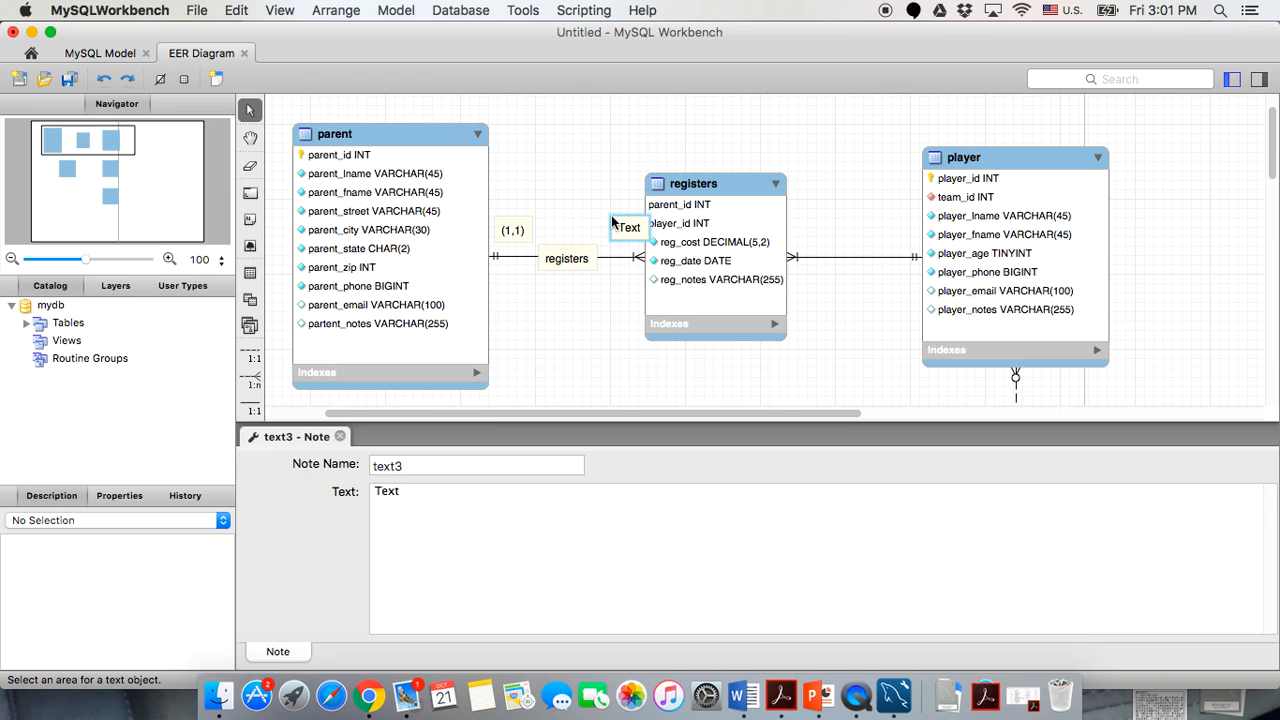
pyautogui.moveTo(432, 494); pyautogui.dragTo(332, 489)
pyautogui.press('BackSpace')
pyautogui.write('(1,M)')
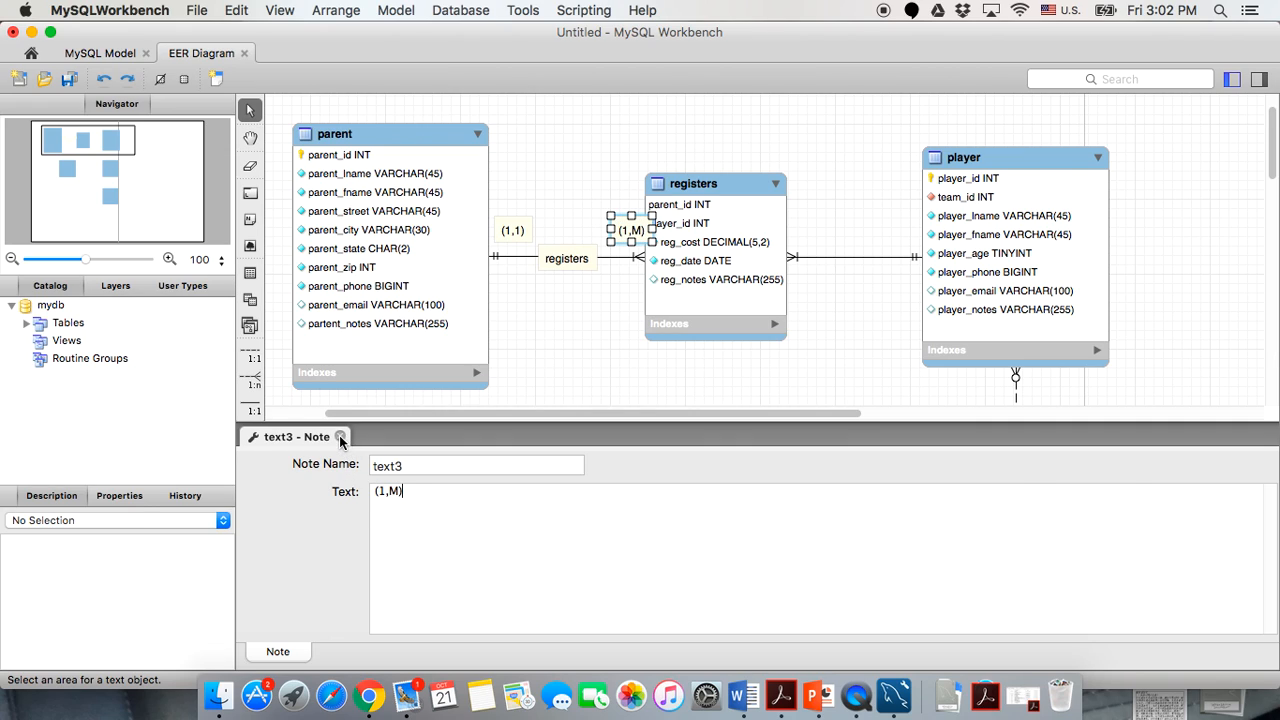
pyautogui.click(340, 438)
pyautogui.moveTo(619, 218); pyautogui.dragTo(613, 218)
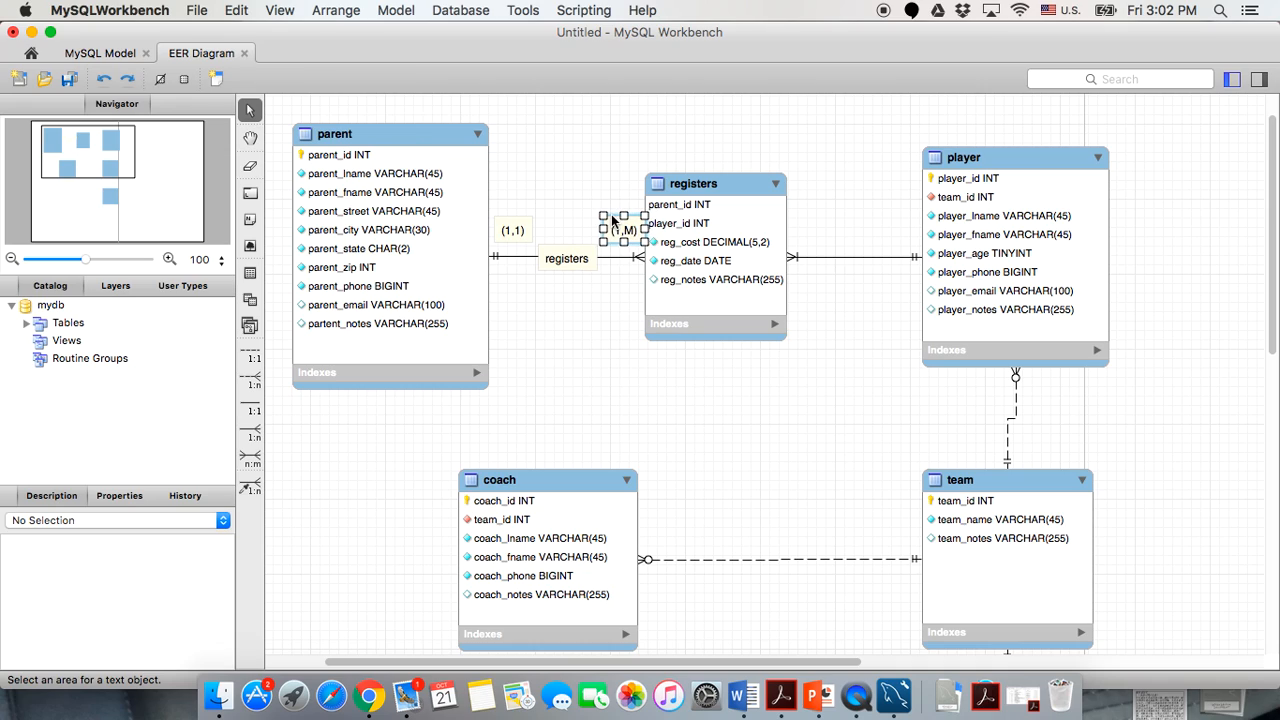
pyautogui.click(568, 343)
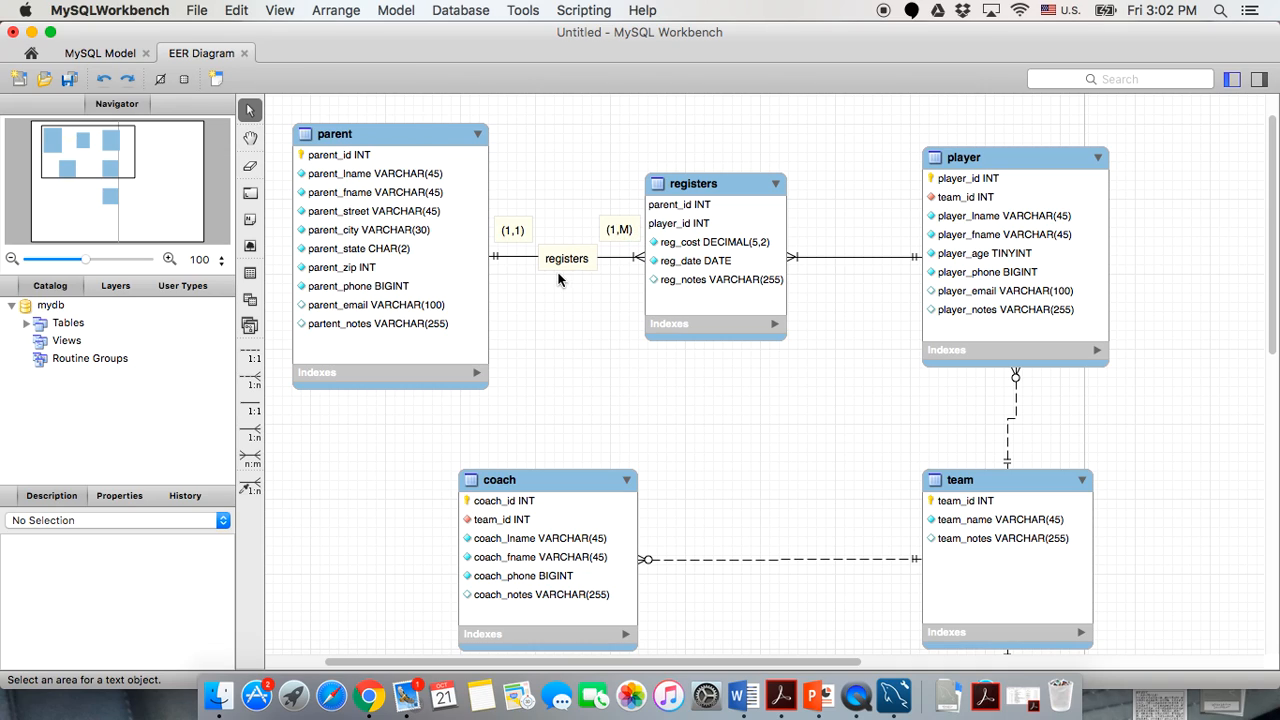
pyautogui.moveTo(556, 259); pyautogui.dragTo(552, 263)
pyautogui.click(663, 347)
# Color the parent table yellow and the registers table blue.
pyautogui.scroll(-5, 833, 524)
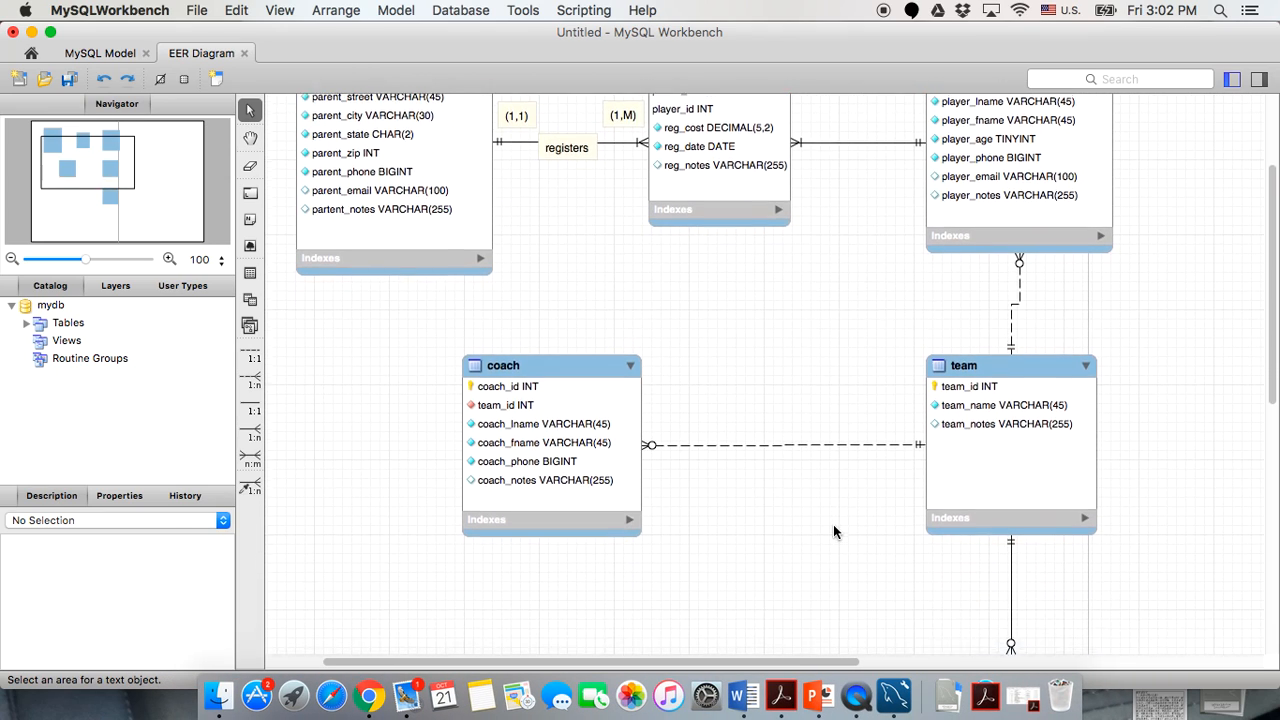
pyautogui.scroll(6, 833, 524)
pyautogui.doubleClick(420, 180)
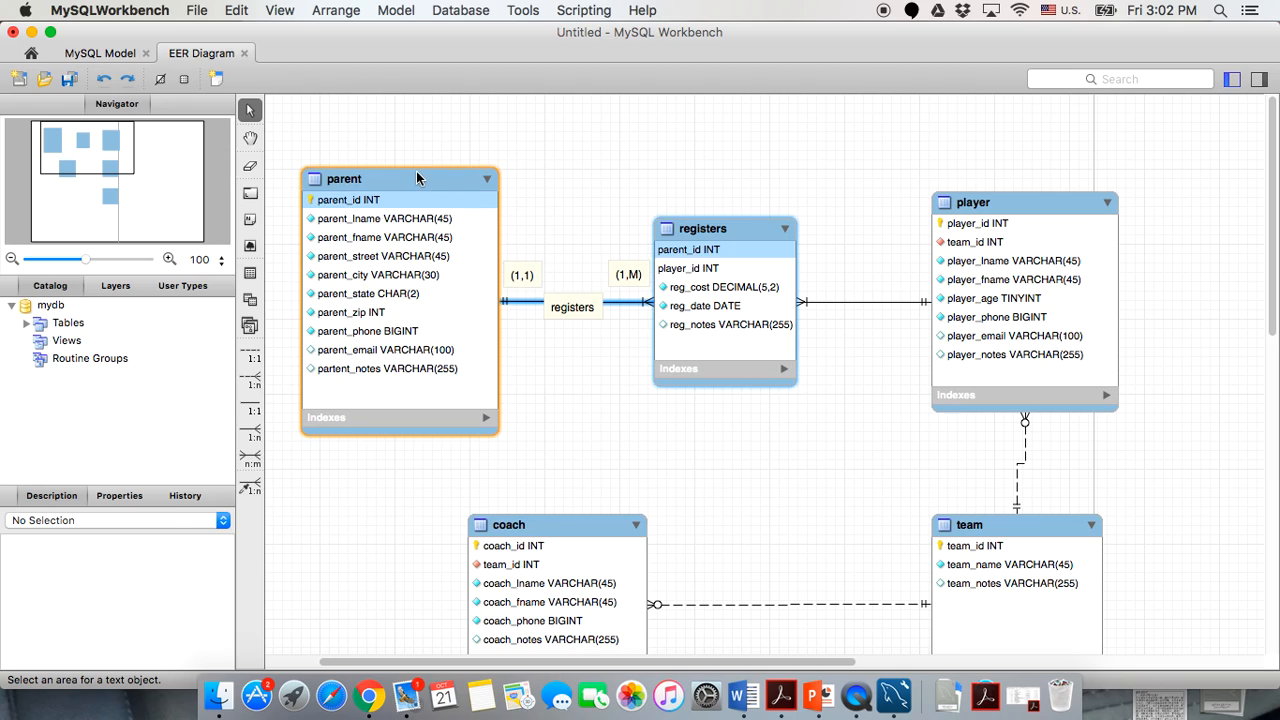
pyautogui.click(105, 497)
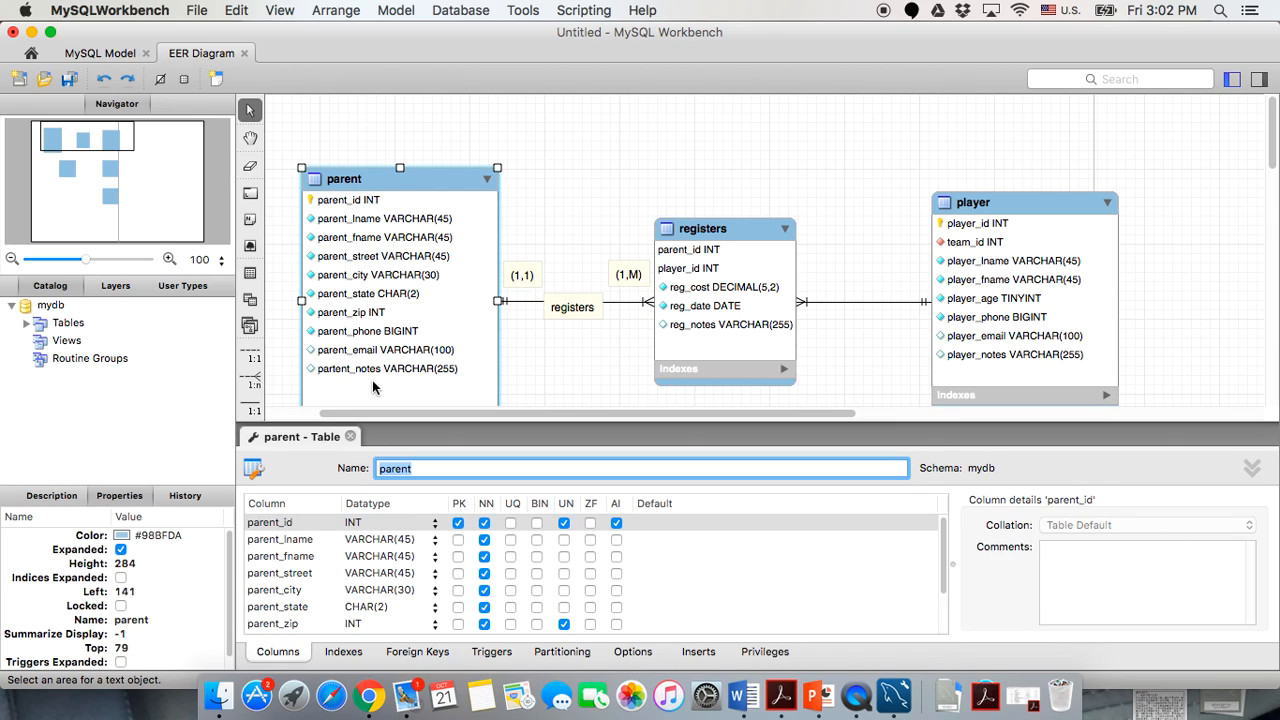
pyautogui.click(124, 537)
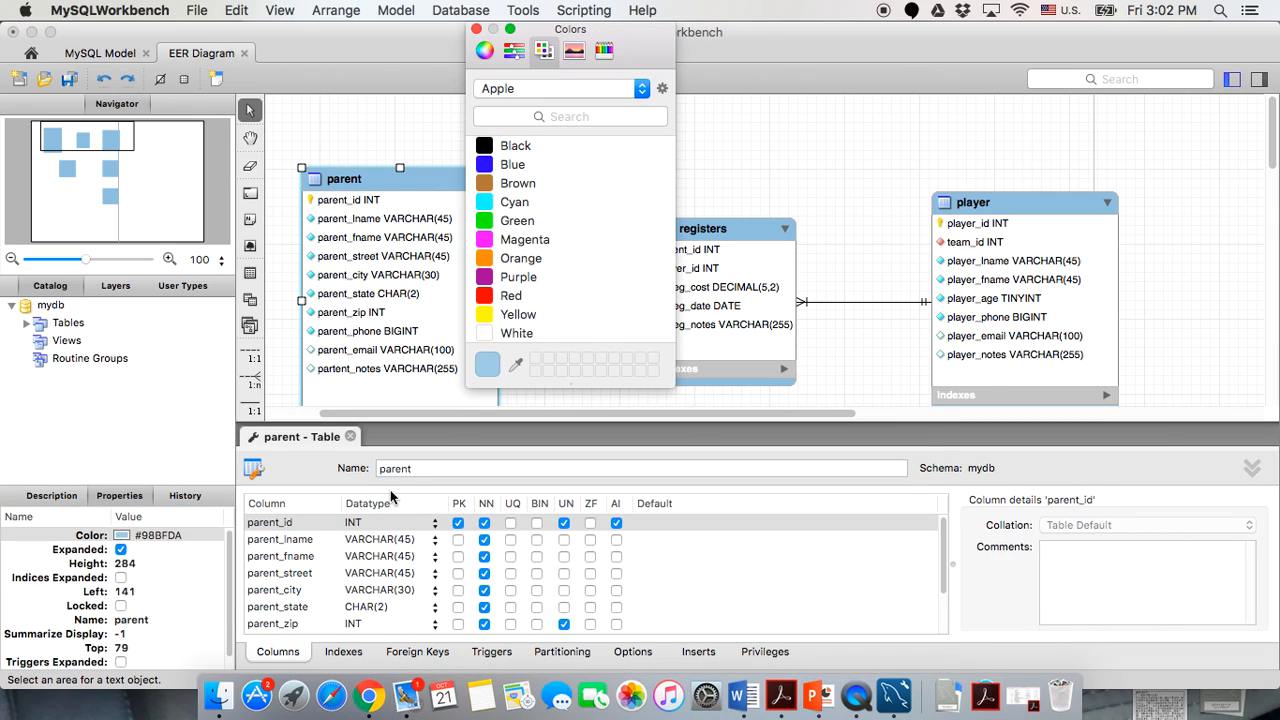
pyautogui.click(495, 316)
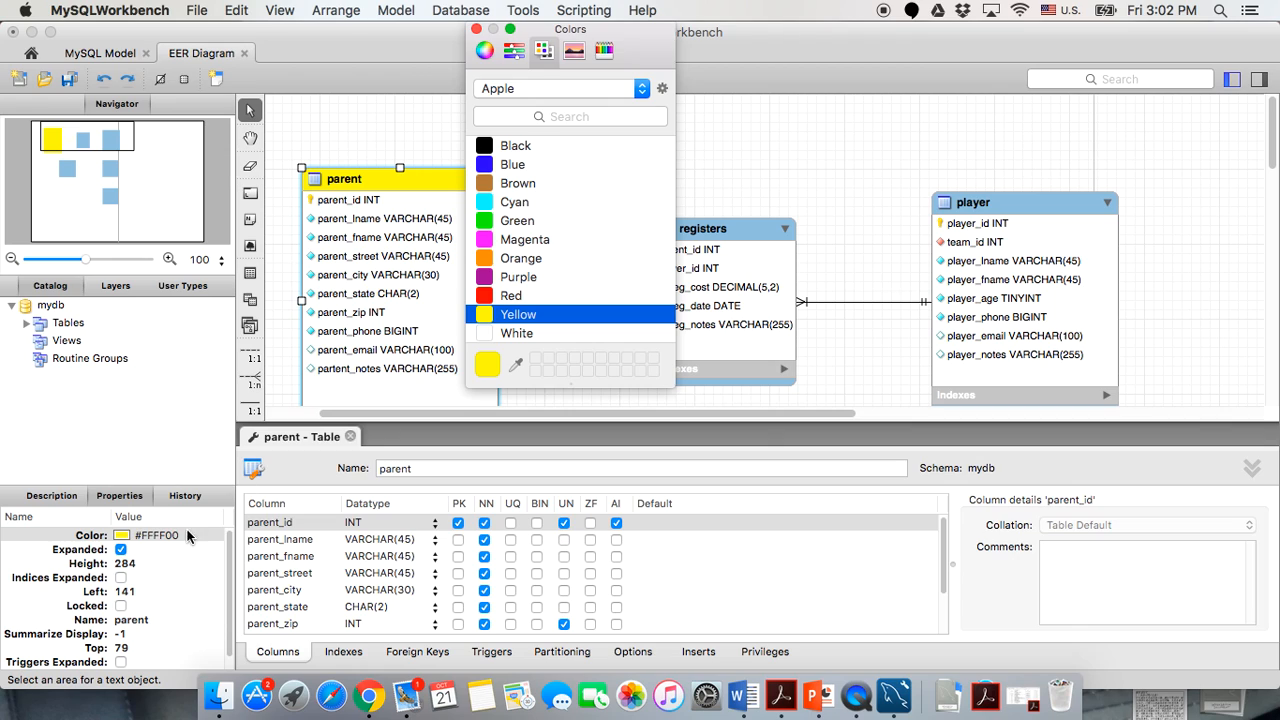
pyautogui.click(476, 28)
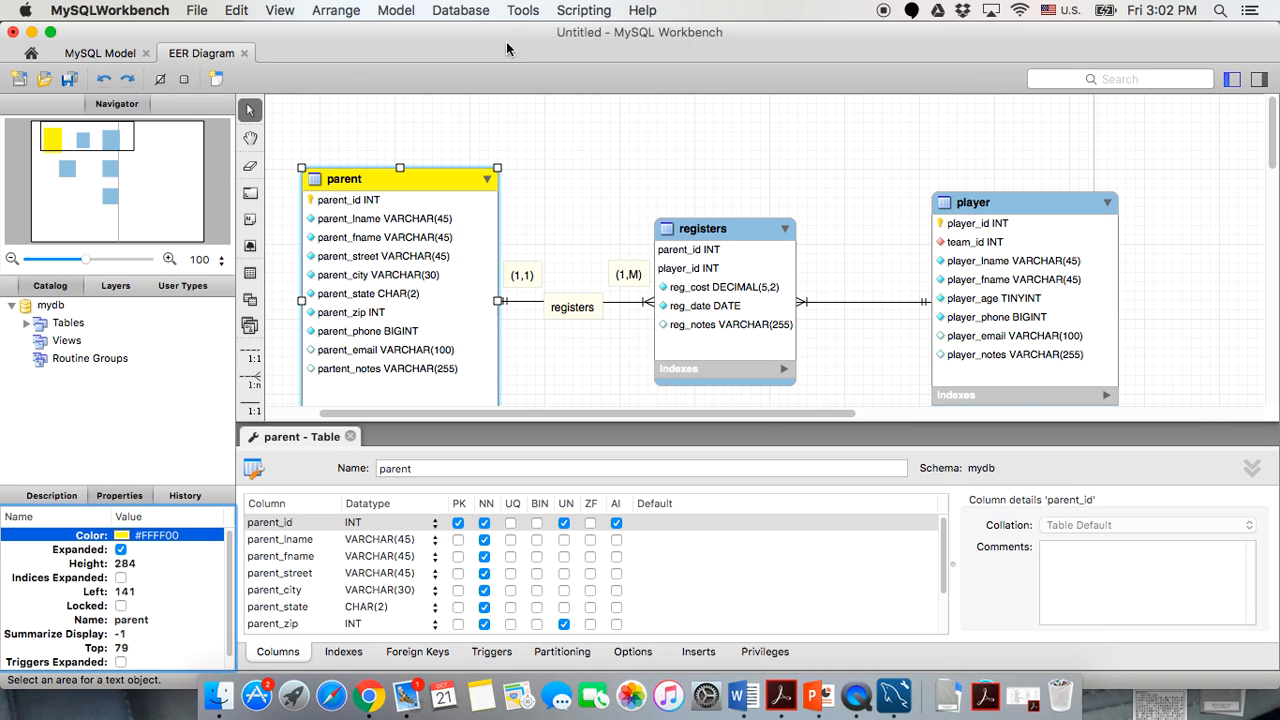
pyautogui.click(690, 232)
pyautogui.click(152, 537)
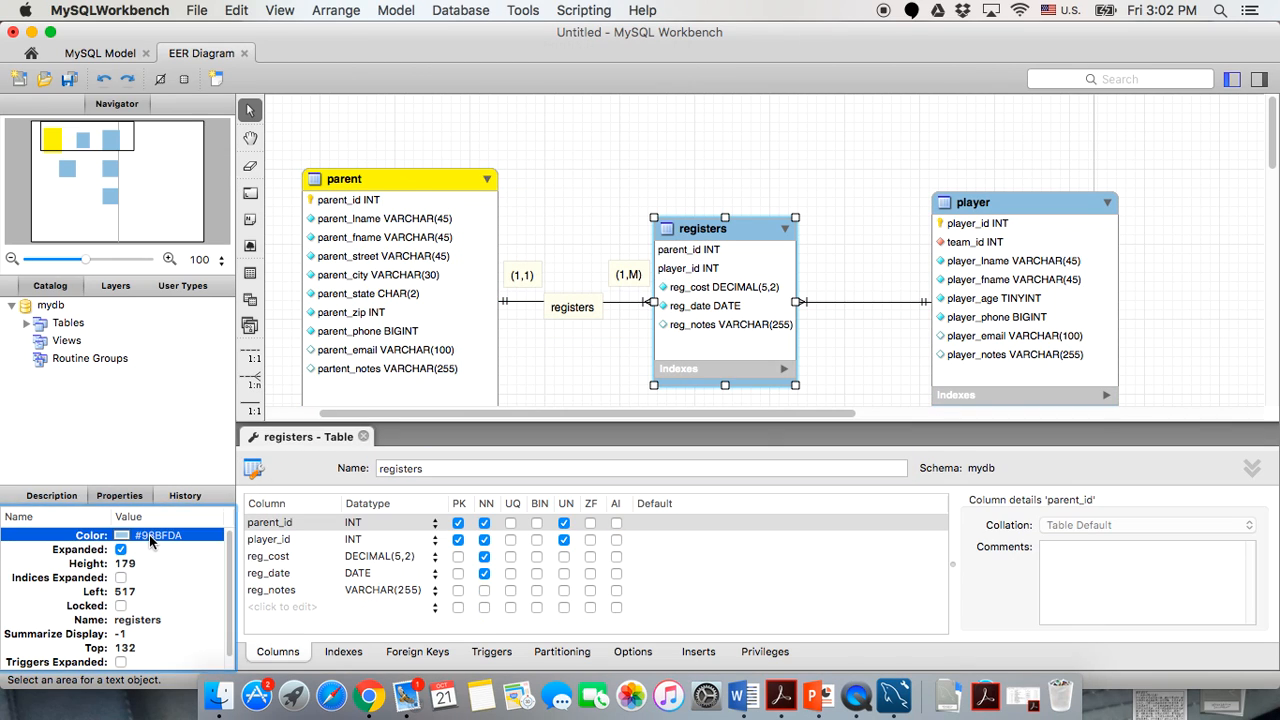
pyautogui.click(484, 168)
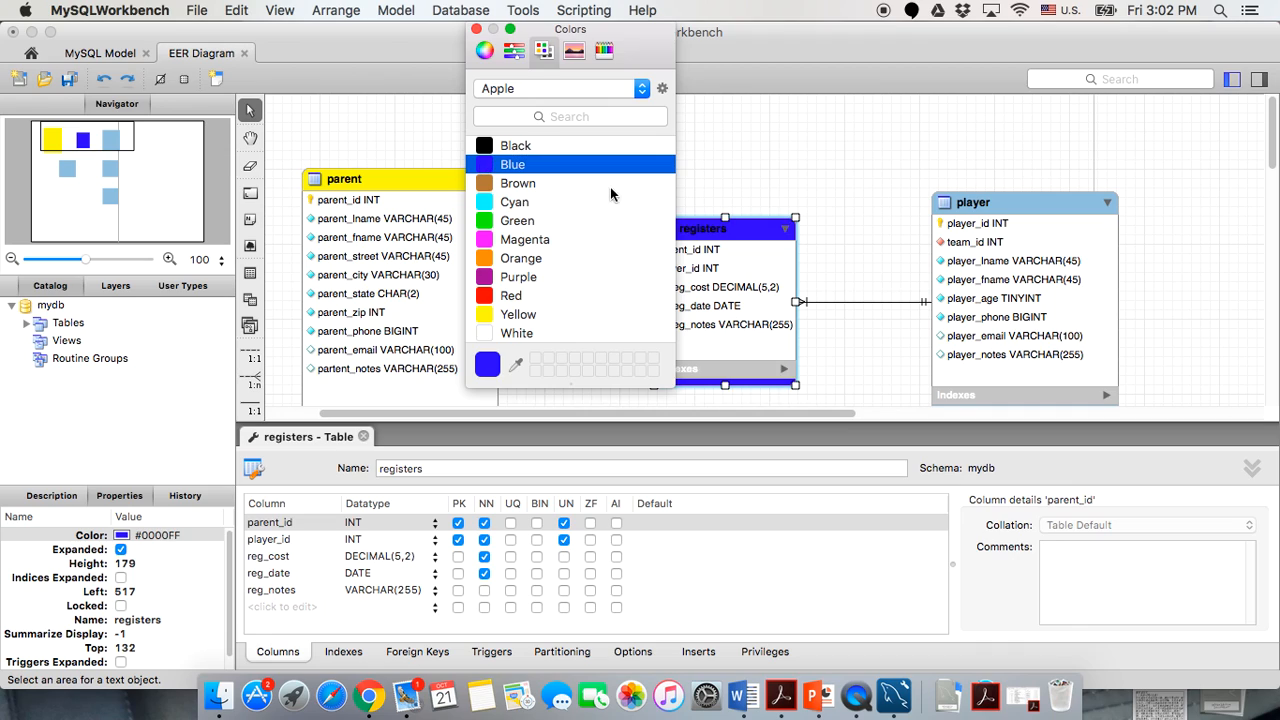
# Color the player table orange and the team table red.
pyautogui.click(970, 203)
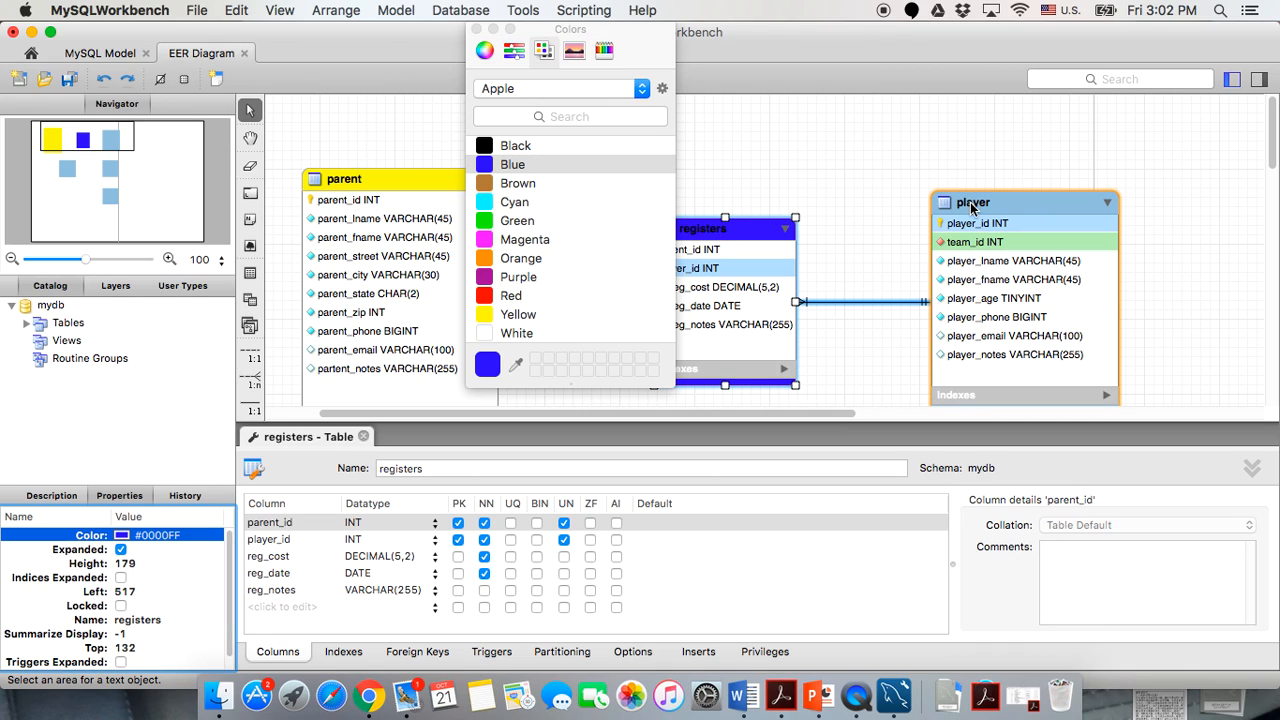
pyautogui.click(971, 205)
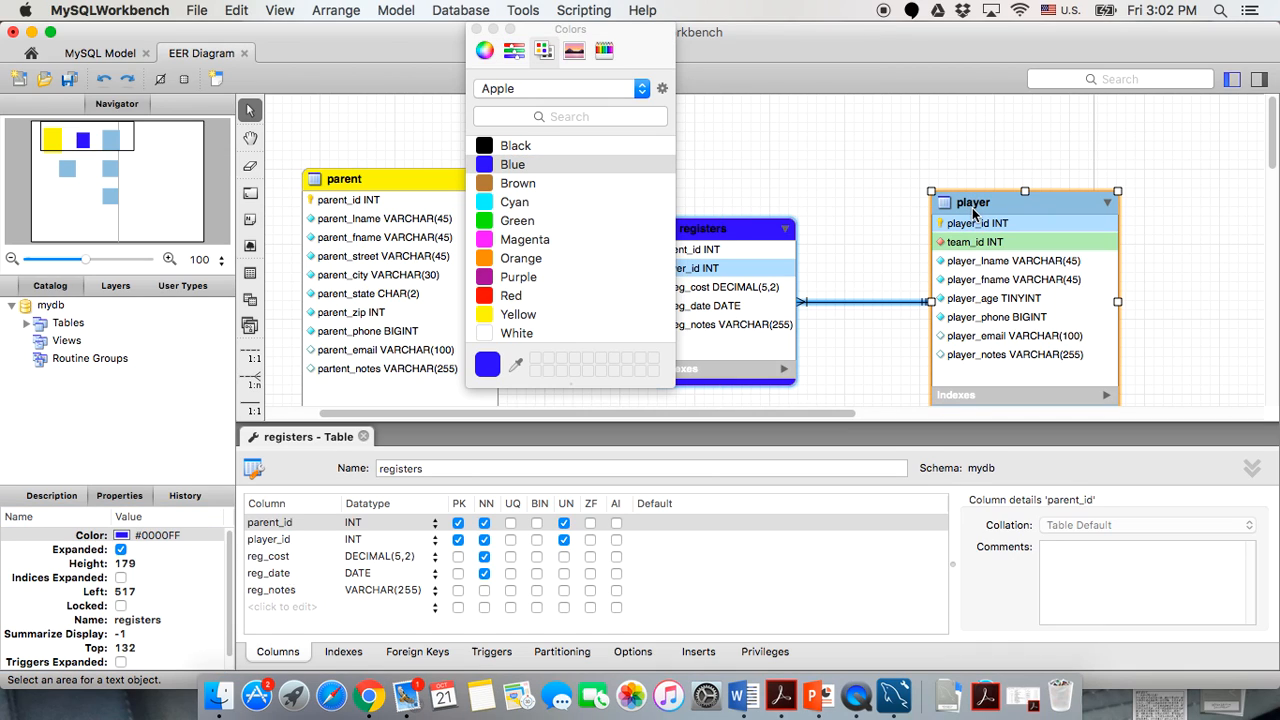
pyautogui.click(207, 537)
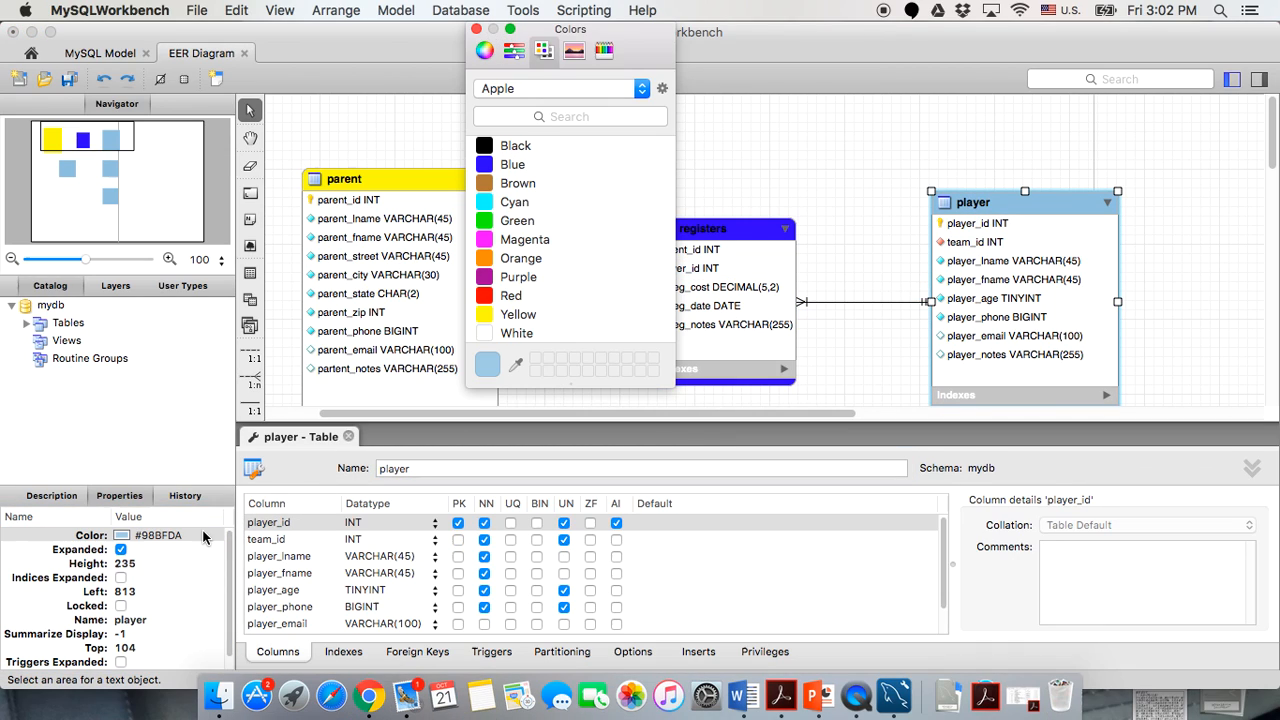
pyautogui.click(478, 258)
pyautogui.scroll(-5, 987, 218)
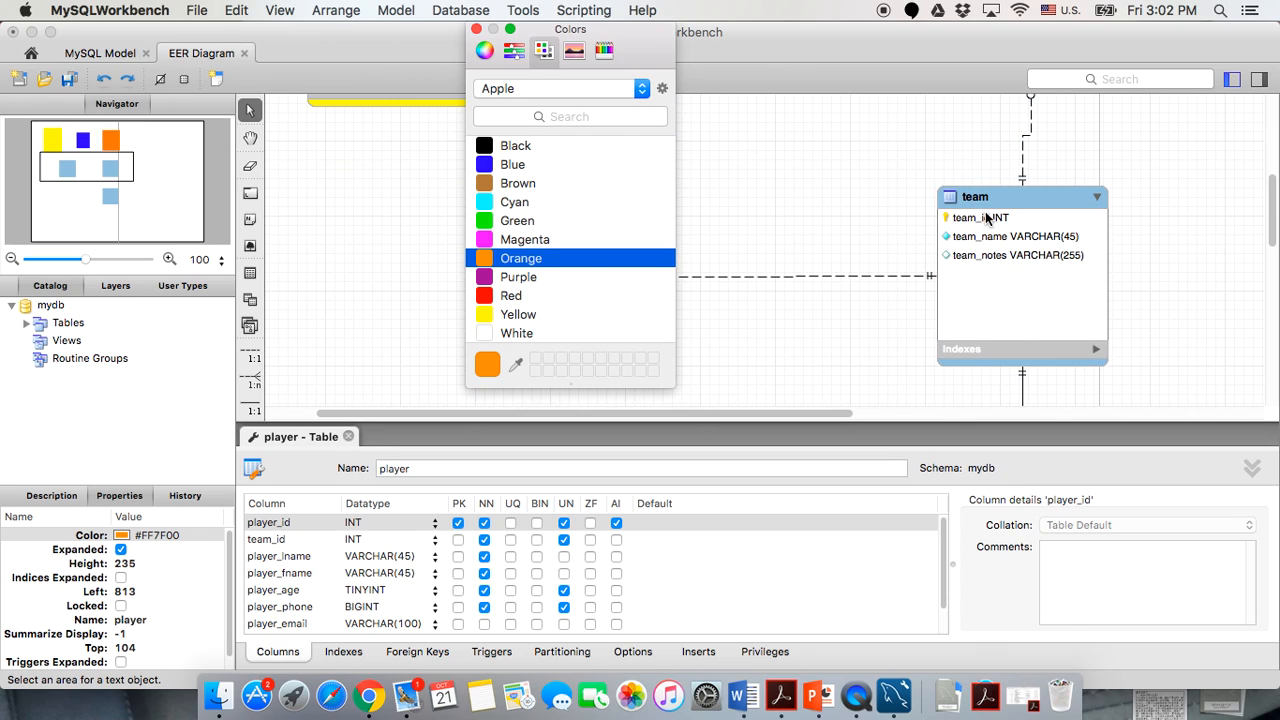
pyautogui.click(985, 218)
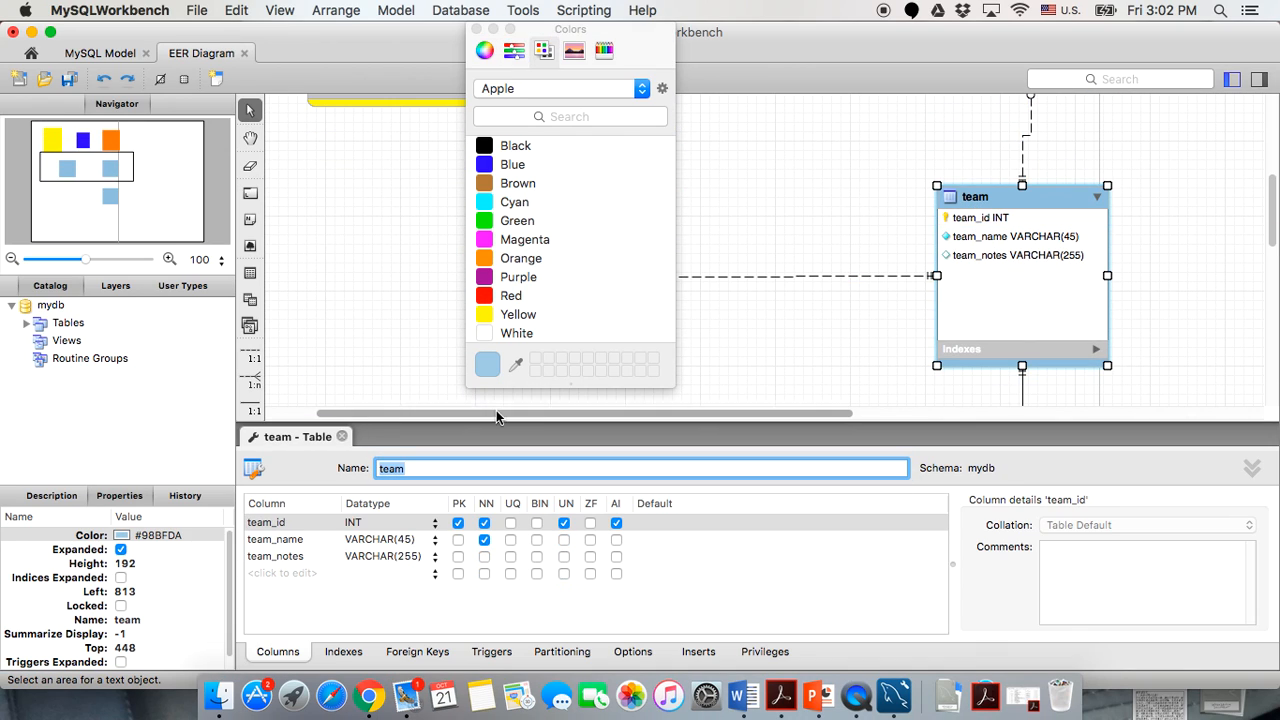
pyautogui.click(155, 537)
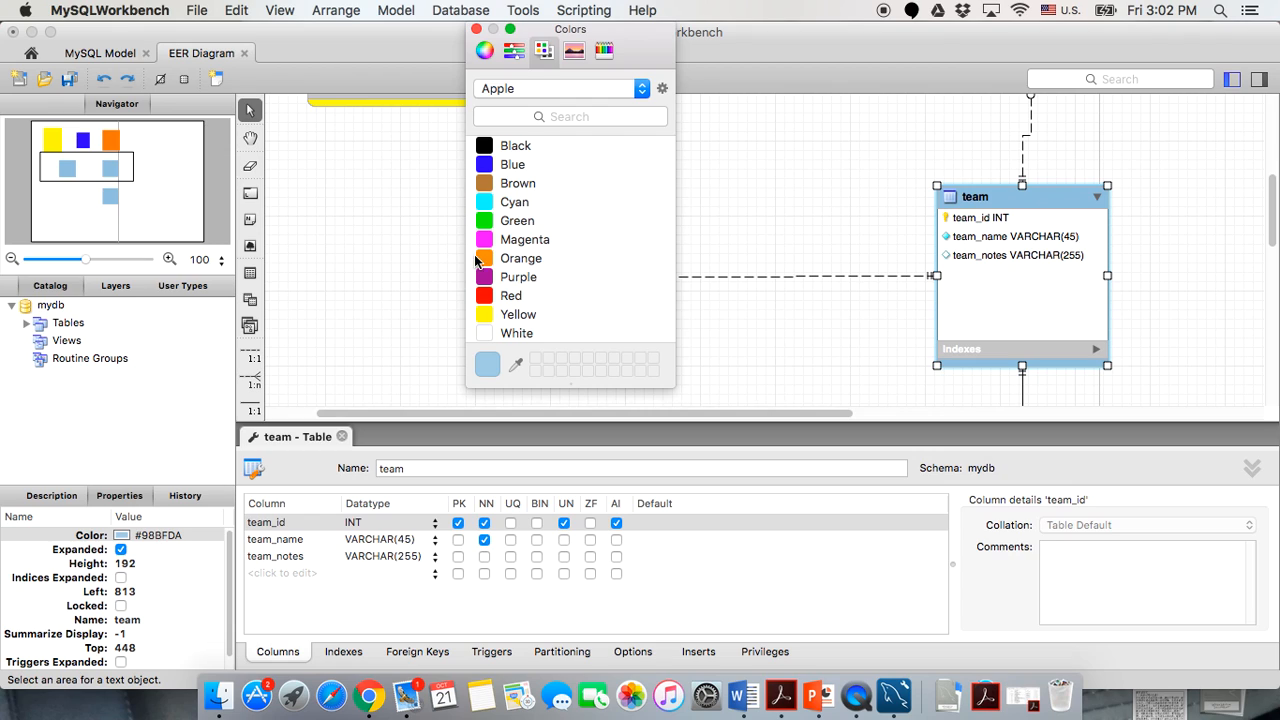
pyautogui.click(486, 295)
# Color the coach table cyan and the color table green.
pyautogui.hscroll(-3, 786, 285)
pyautogui.scroll(-2, 778, 272)
pyautogui.click(703, 171)
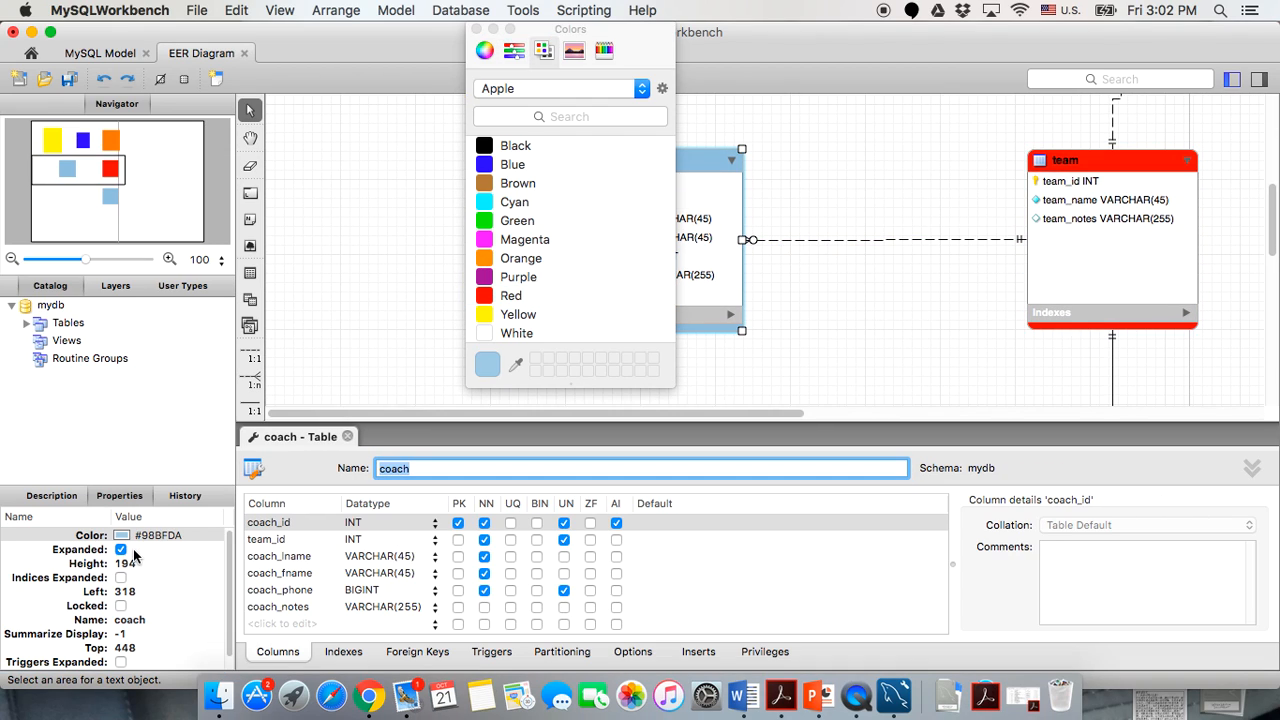
pyautogui.click(488, 203)
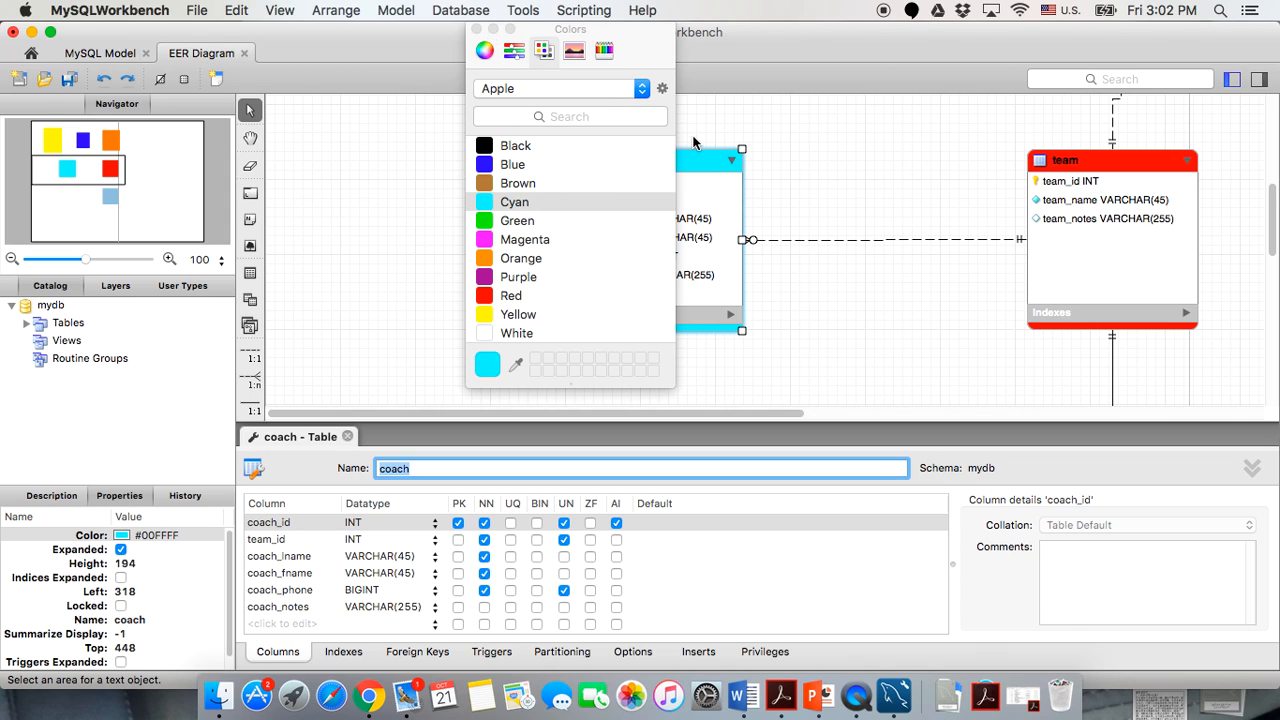
pyautogui.scroll(-5, 694, 141)
pyautogui.scroll(4, 923, 105)
pyautogui.click(1068, 382)
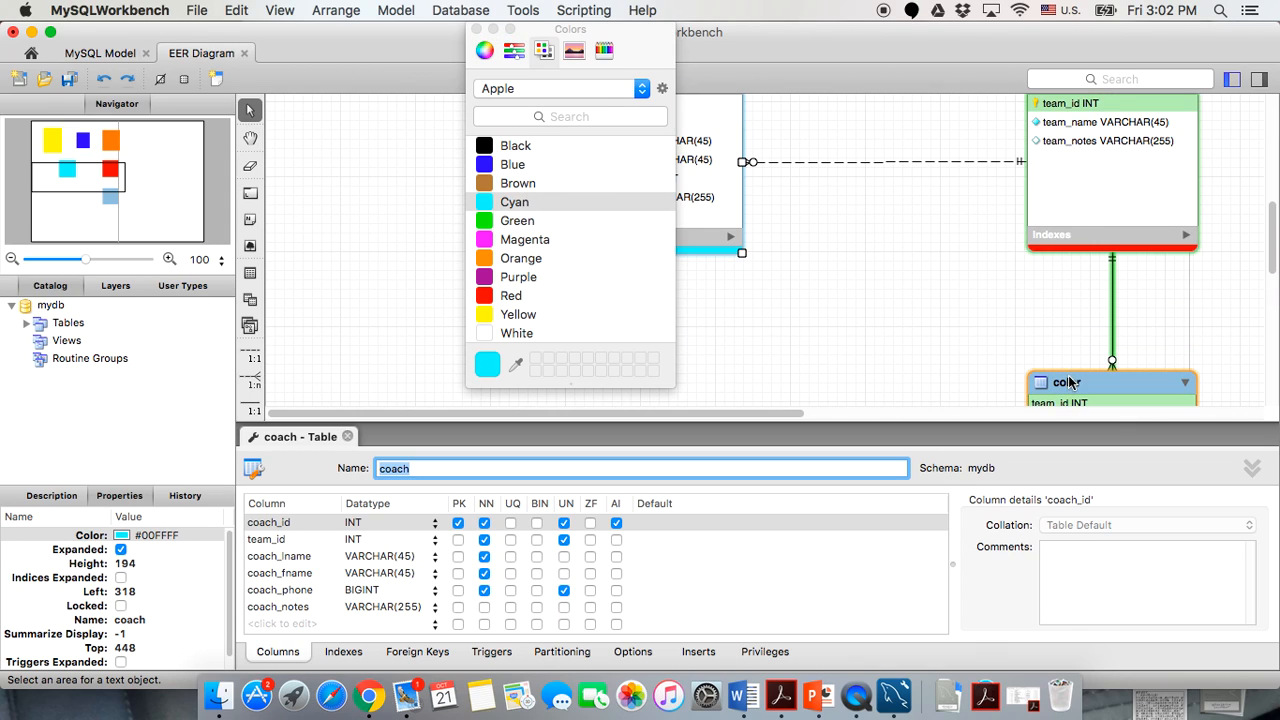
pyautogui.click(522, 222)
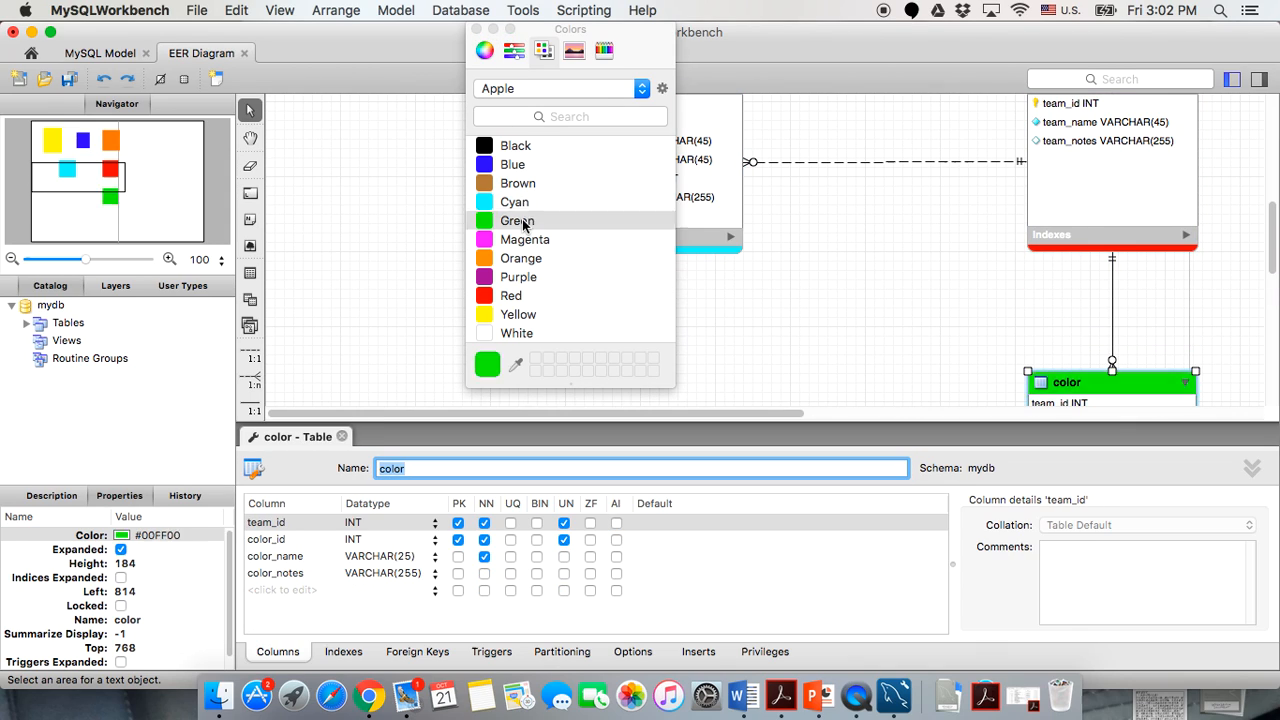
# Close the Colors panel and table editor, then nudge registers slightly right.
pyautogui.click(477, 29)
pyautogui.click(455, 237)
pyautogui.scroll(8, 455, 237)
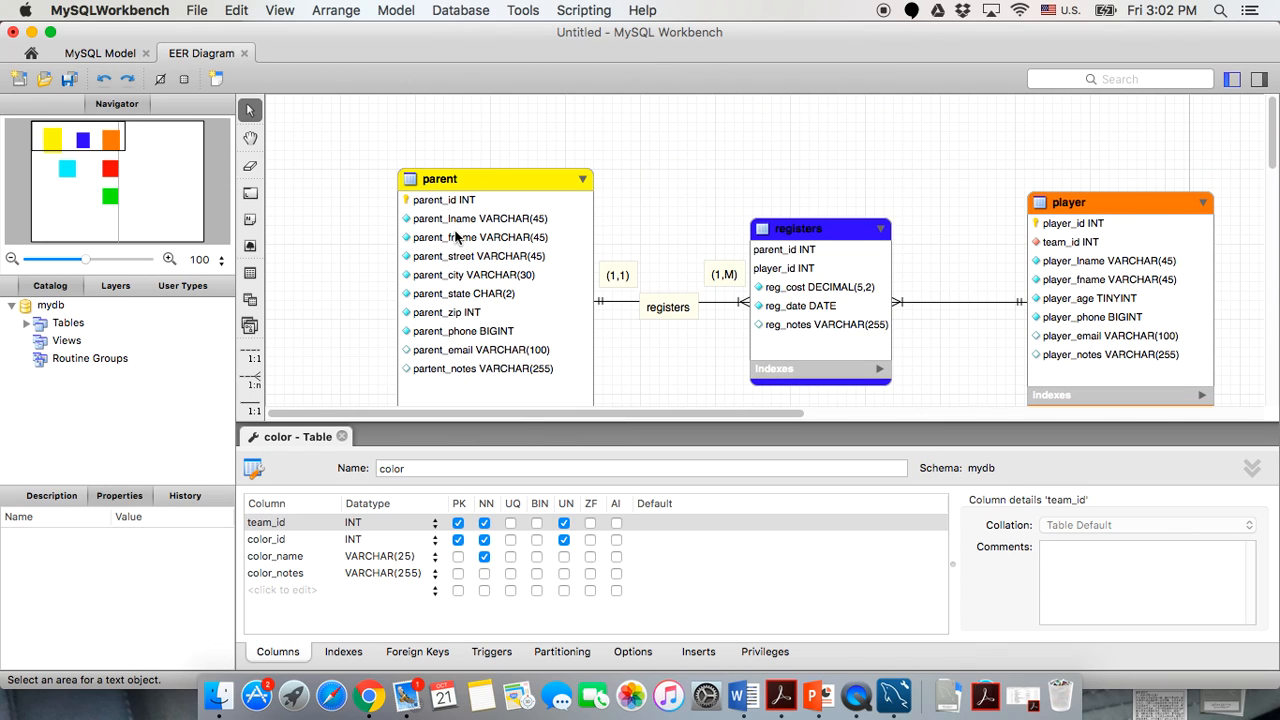
pyautogui.click(343, 437)
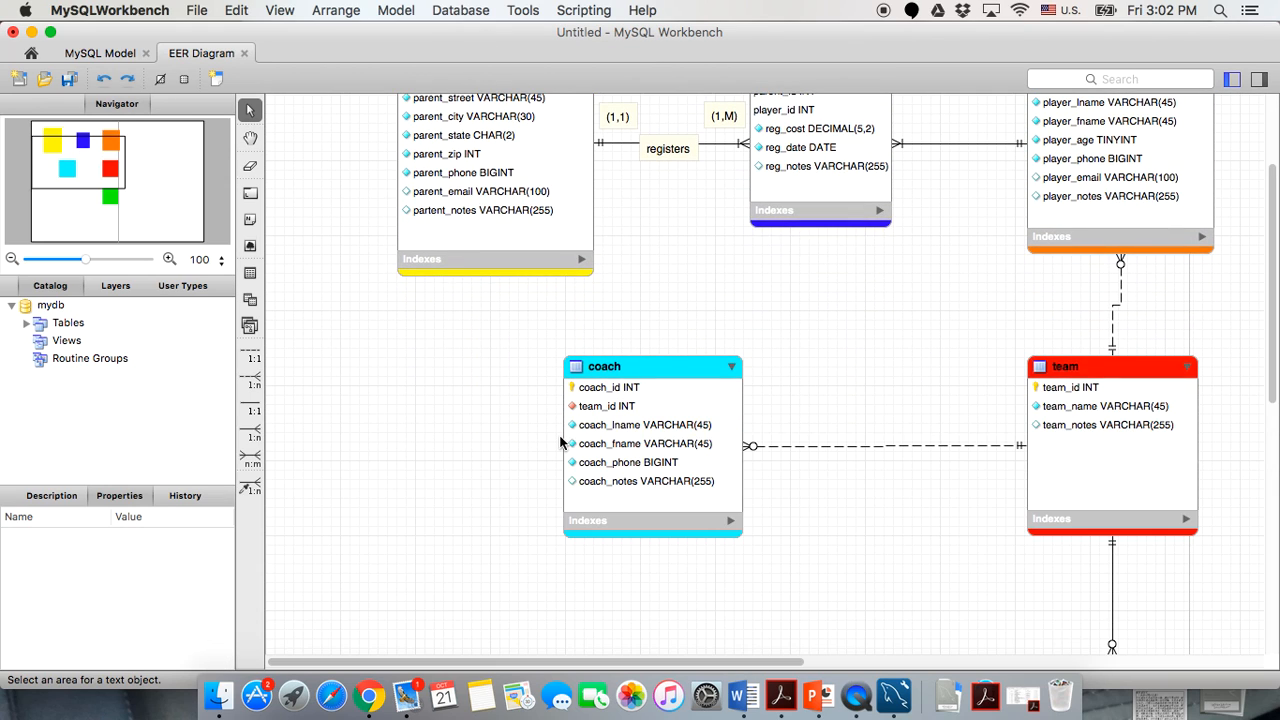
pyautogui.scroll(4, 816, 200)
pyautogui.hscroll(1, 816, 120)
pyautogui.moveTo(781, 233); pyautogui.dragTo(788, 233)
# Nudge the team table slightly into place on the diagram.
pyautogui.click(826, 429)
pyautogui.scroll(-1, 826, 429)
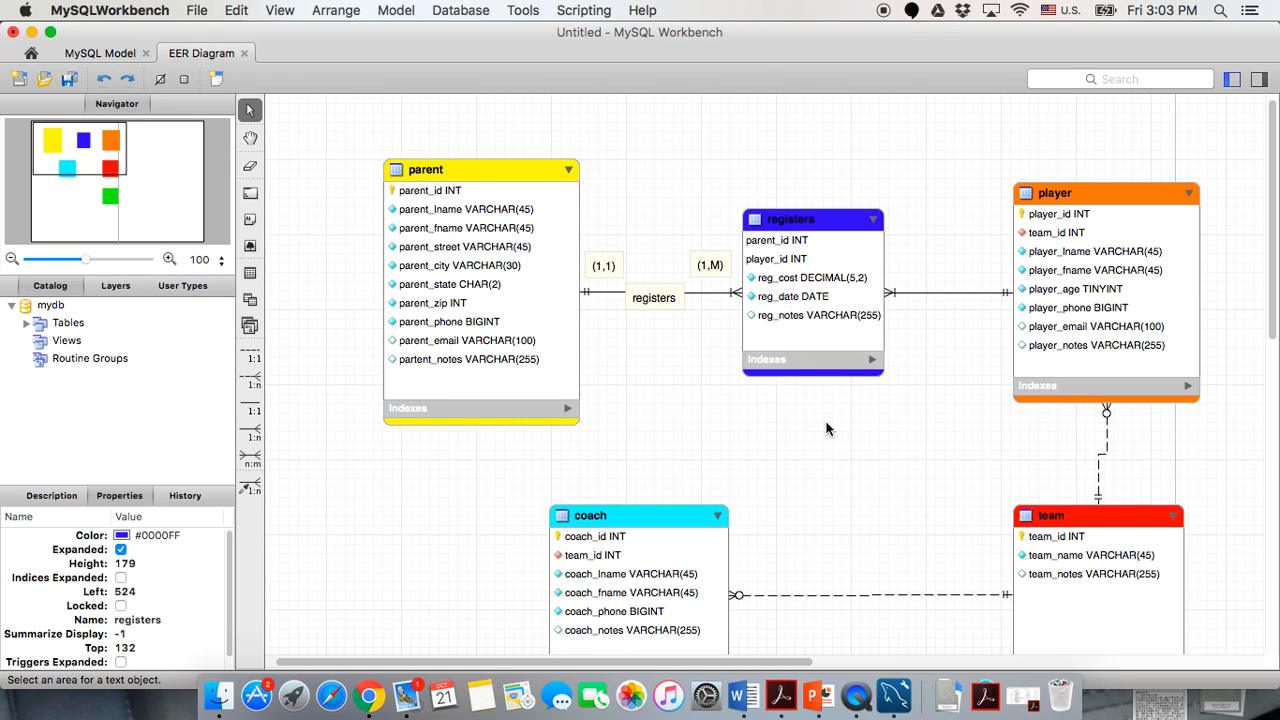
pyautogui.scroll(-3, 812, 506)
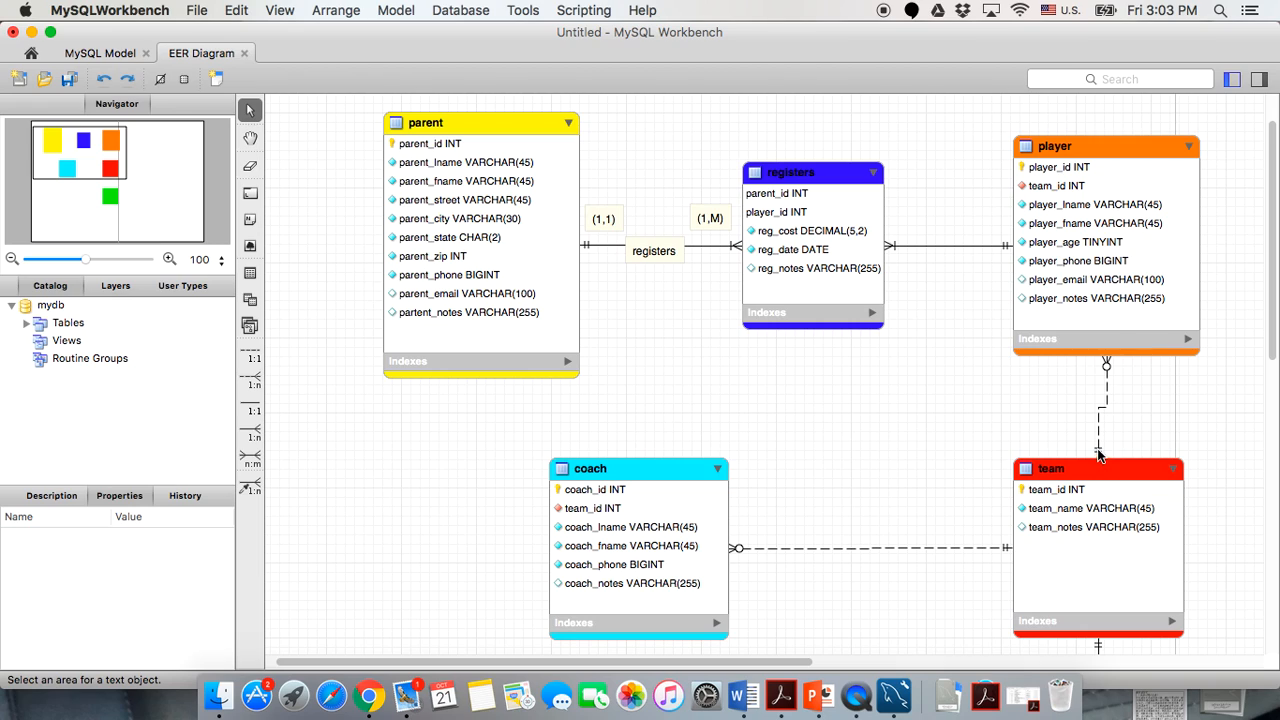
pyautogui.moveTo(1073, 477); pyautogui.dragTo(1082, 495)
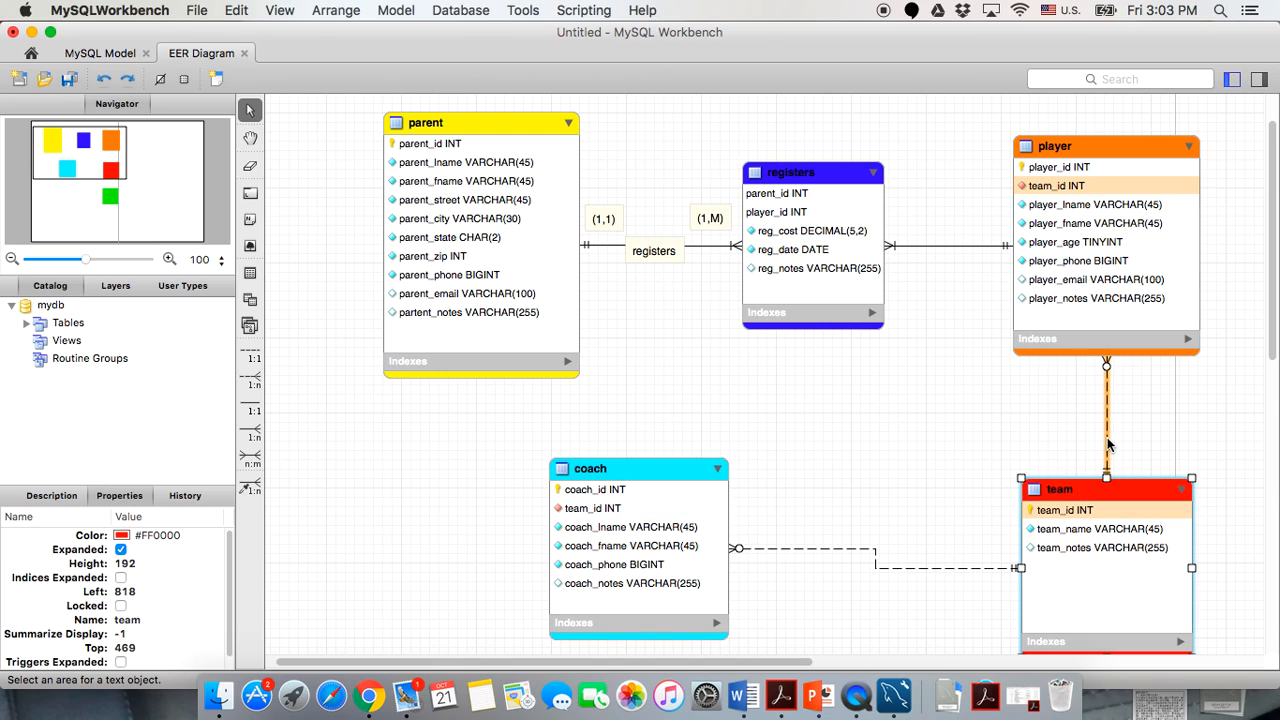
# Check the player–team foreign key settings, then move coach left and lower.
pyautogui.doubleClick(1108, 447)
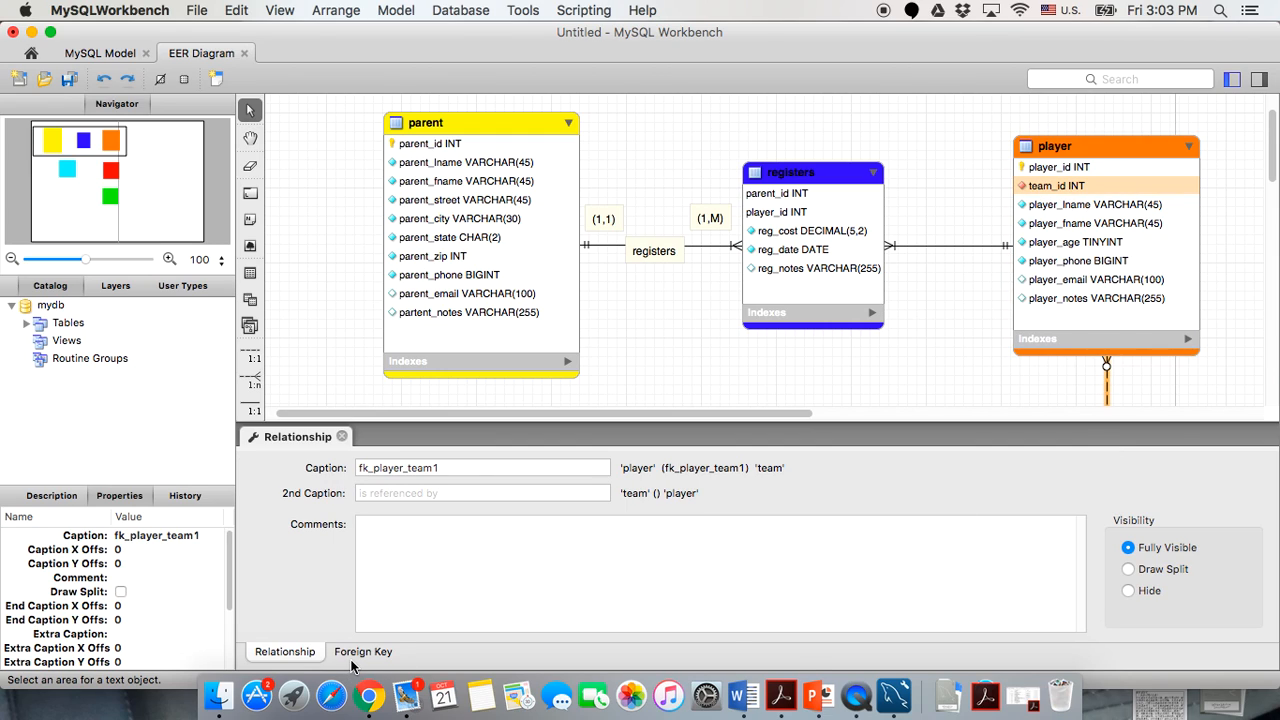
pyautogui.click(356, 654)
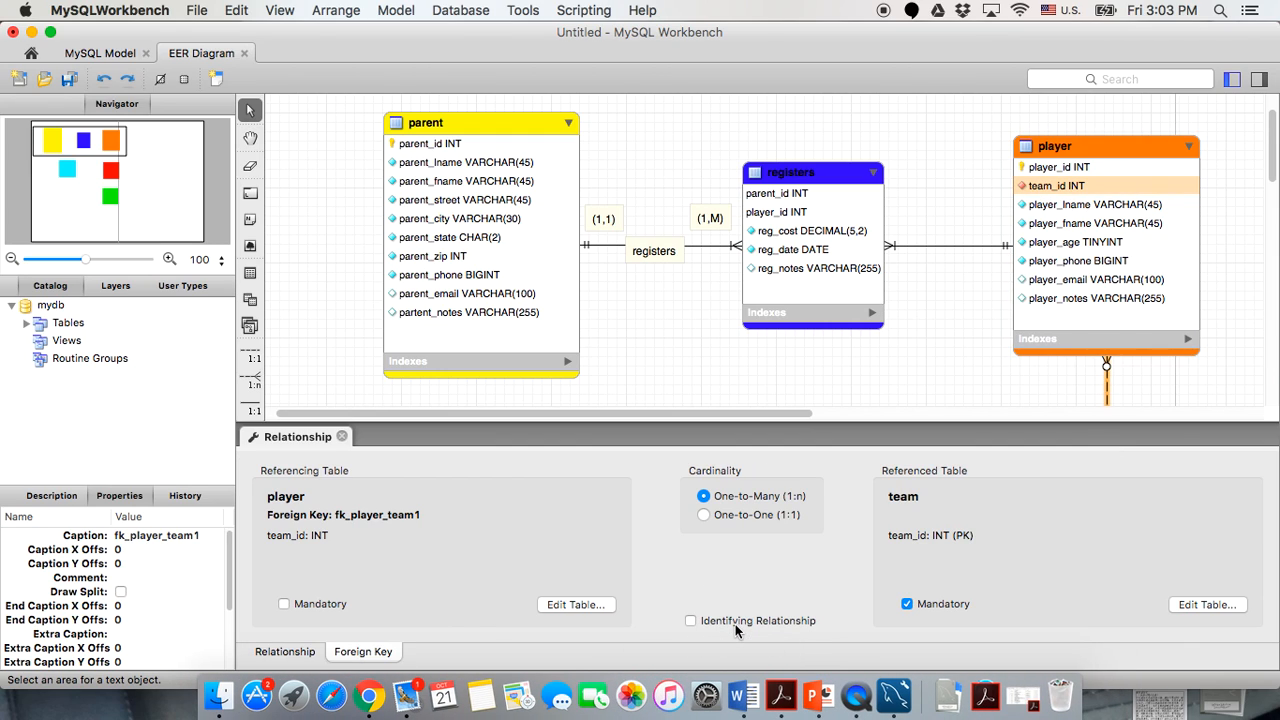
pyautogui.click(341, 436)
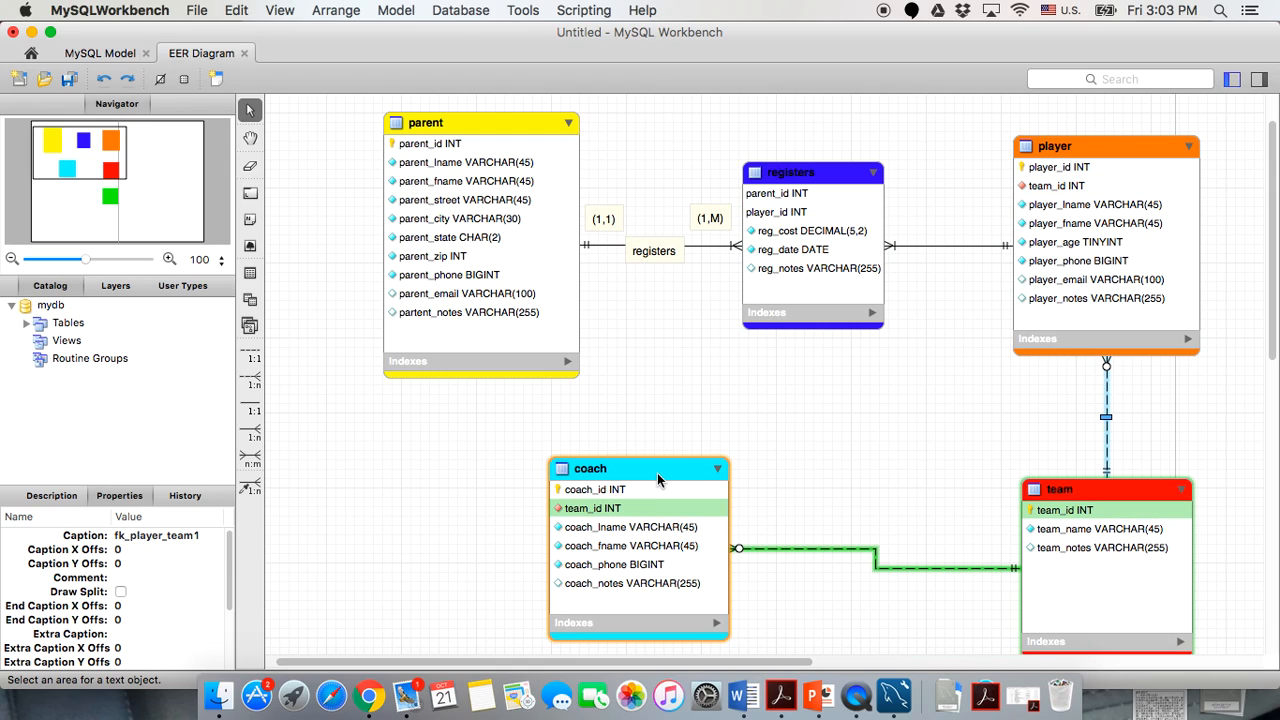
pyautogui.moveTo(656, 470); pyautogui.dragTo(607, 490)
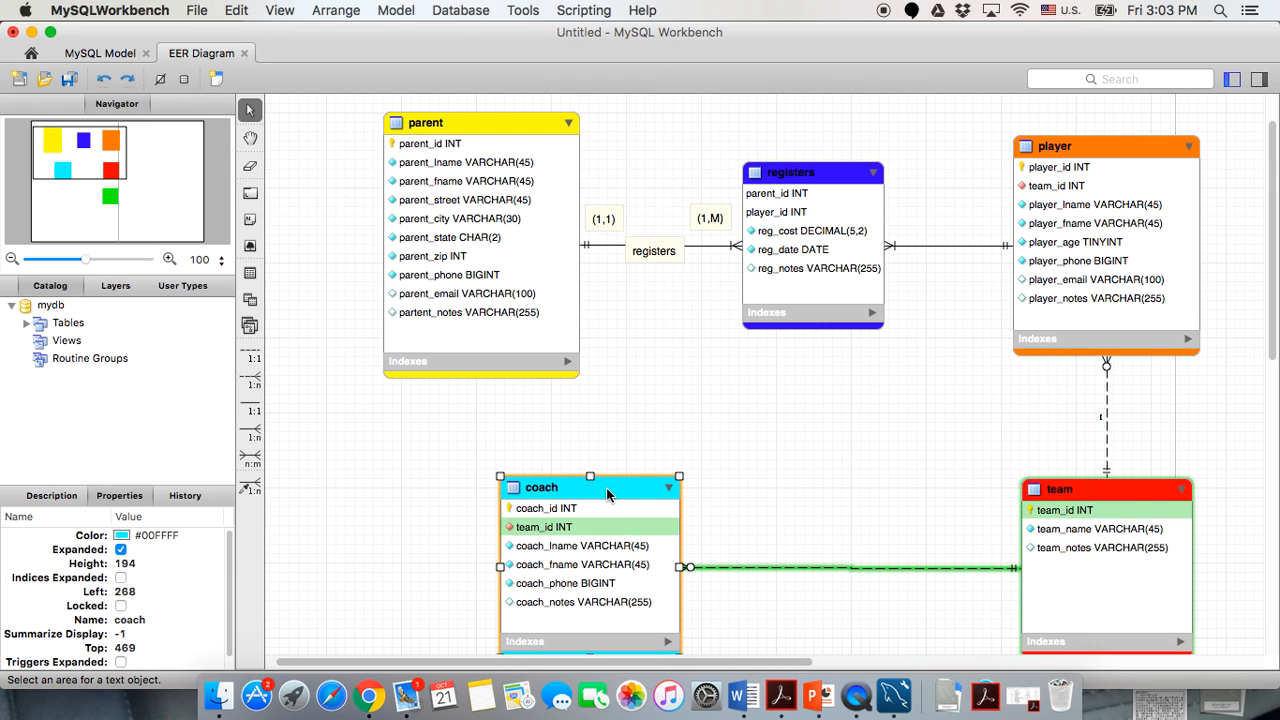
pyautogui.click(786, 610)
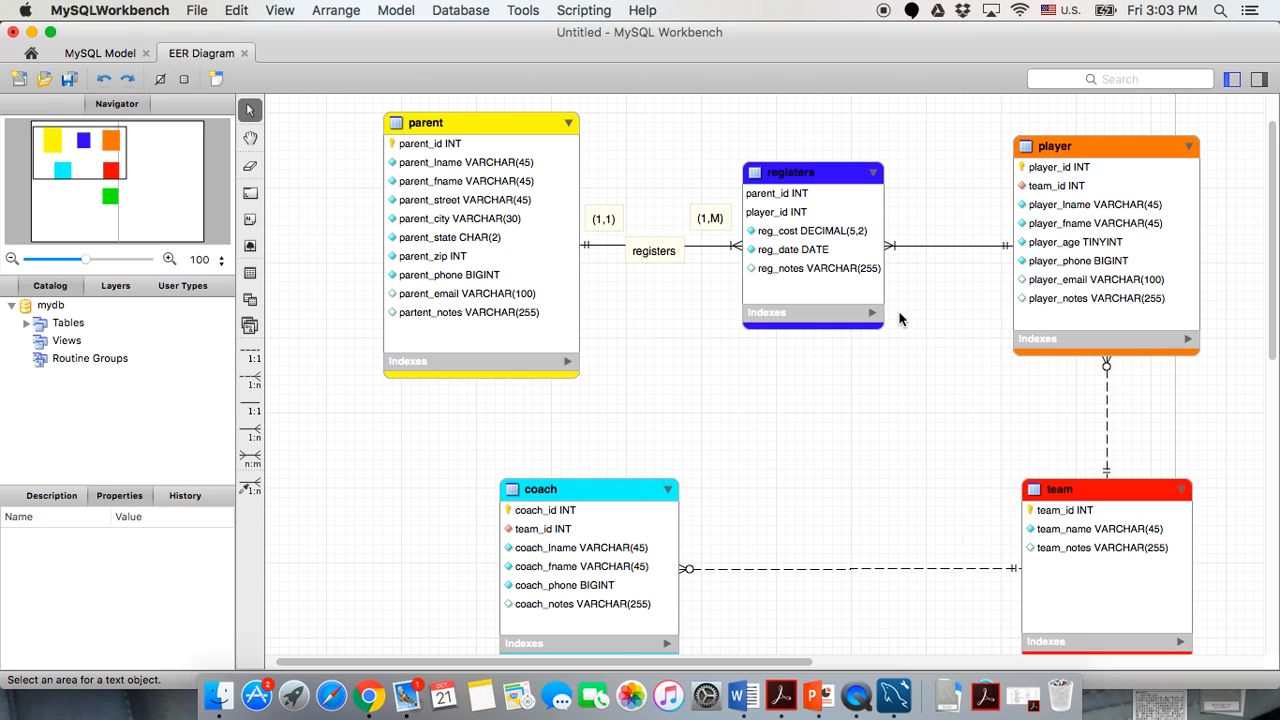
# Move the color legend table lower on the EER diagram and deselect it.
pyautogui.hscroll(3, 899, 318)
pyautogui.scroll(-1, 899, 318)
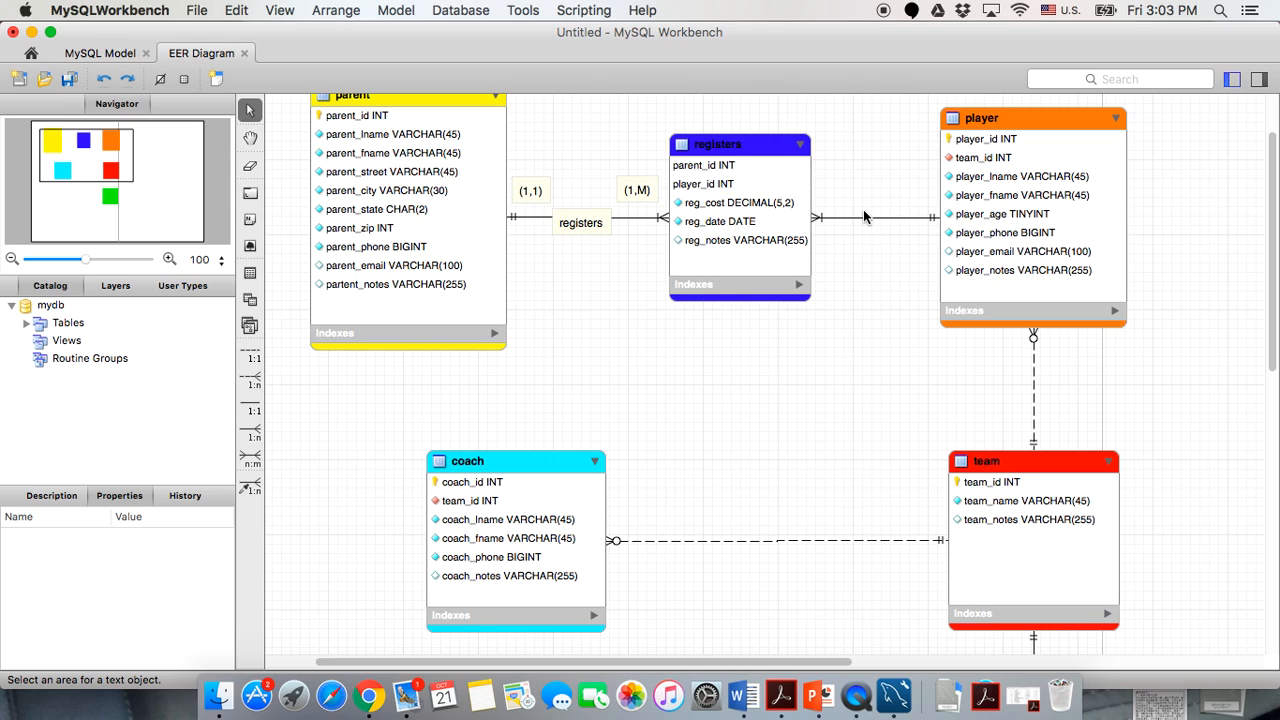
pyautogui.click(866, 217)
pyautogui.scroll(-7, 681, 344)
pyautogui.scroll(-1, 681, 344)
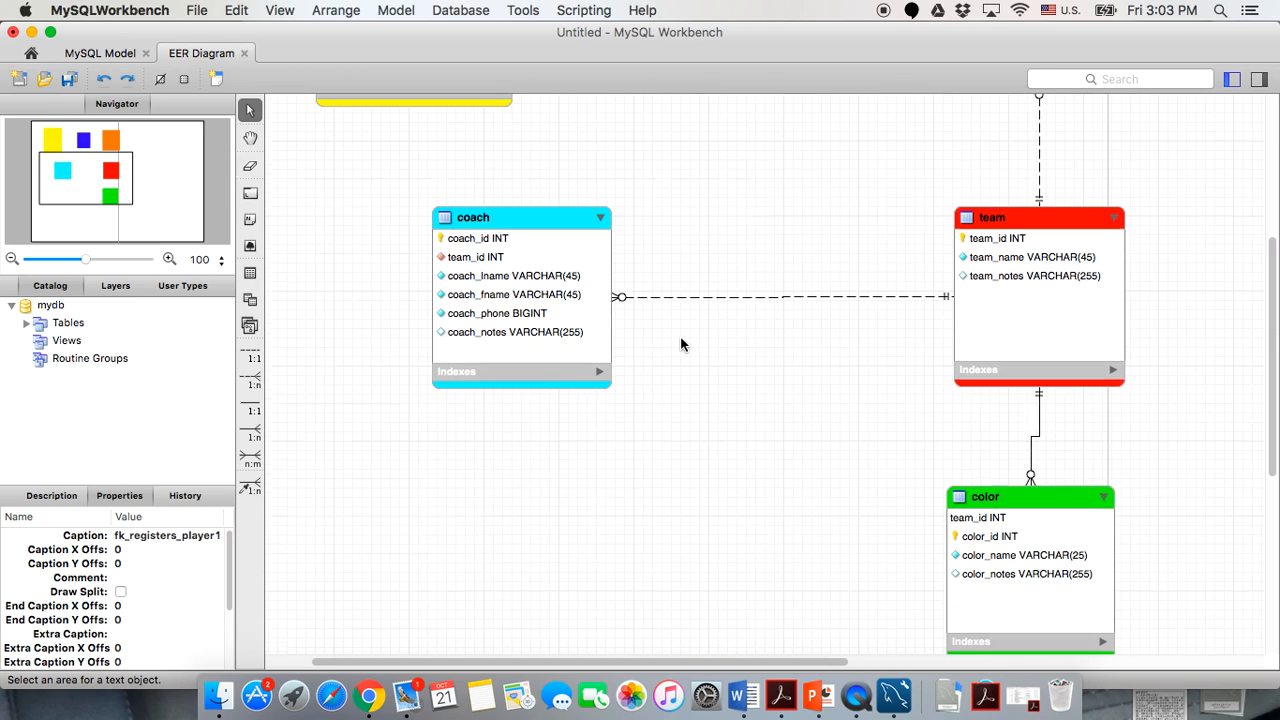
pyautogui.rightClick(1023, 525)
pyautogui.click(1007, 493)
pyautogui.moveTo(1010, 503); pyautogui.dragTo(1016, 559)
pyautogui.click(827, 474)
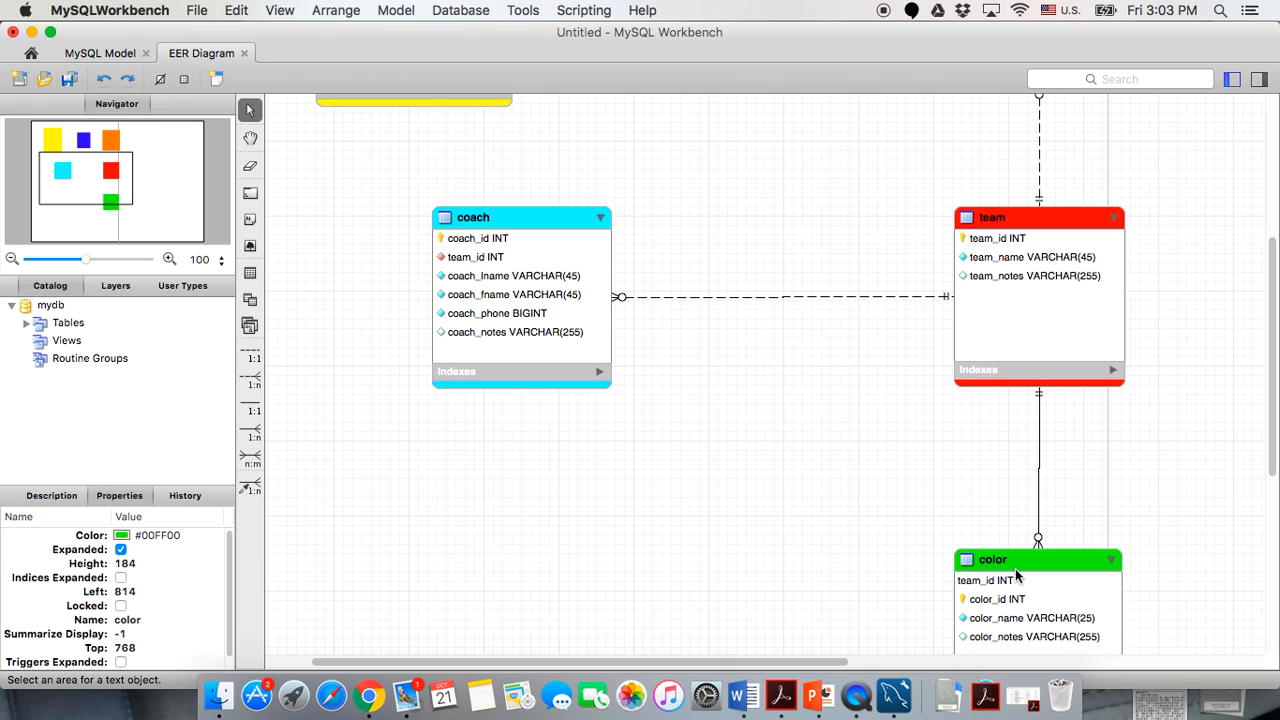
# Review the registers–player relationship's foreign key settings, then close the relationship editor.
pyautogui.scroll(3, 834, 500)
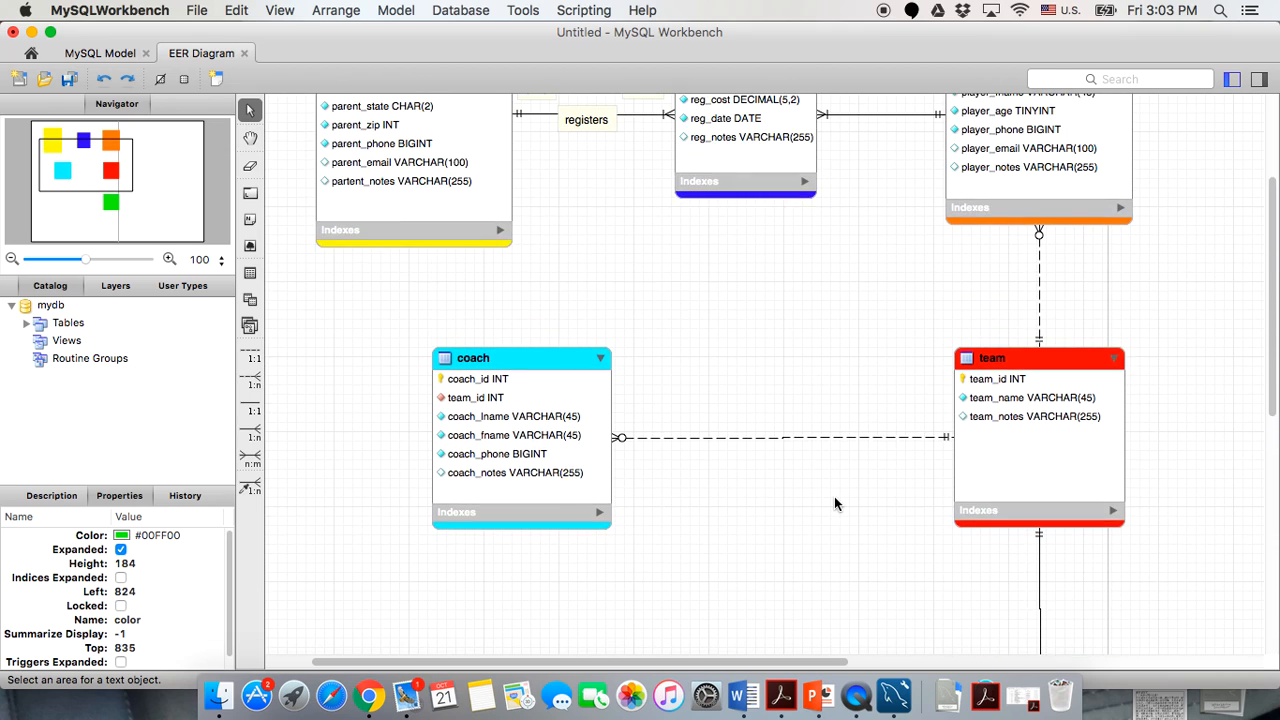
pyautogui.scroll(4, 834, 503)
pyautogui.doubleClick(868, 302)
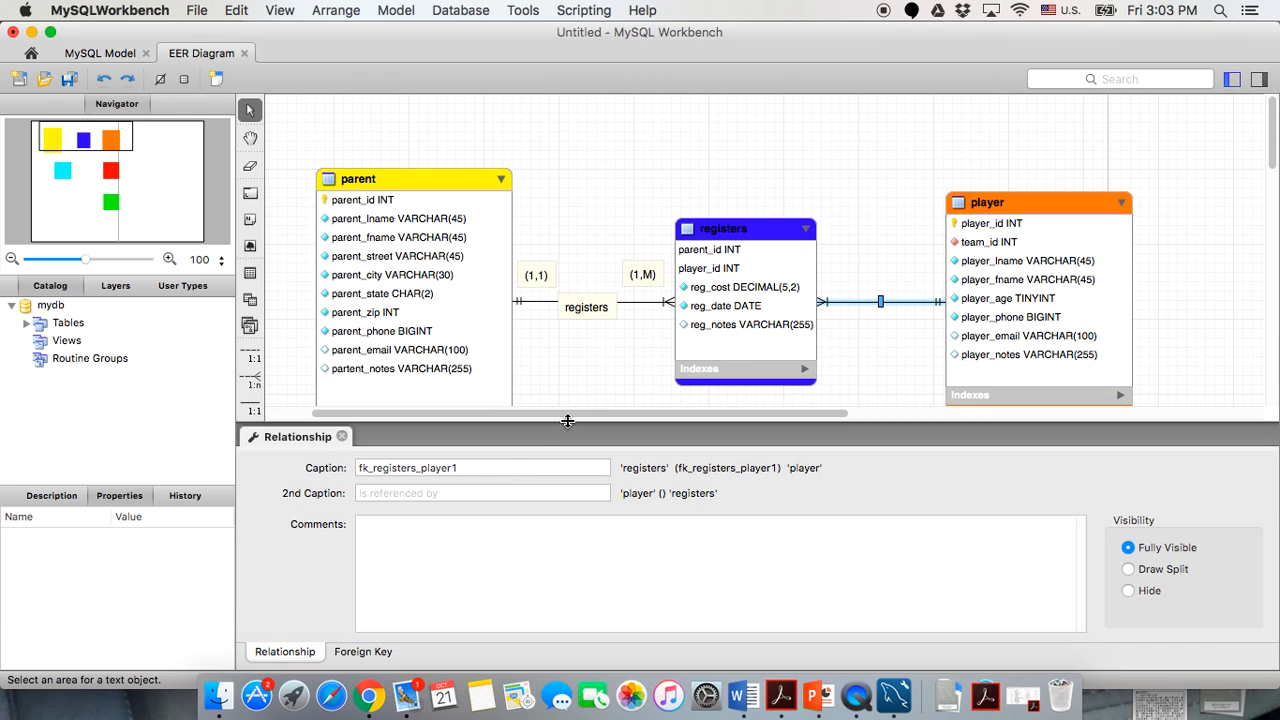
pyautogui.click(363, 651)
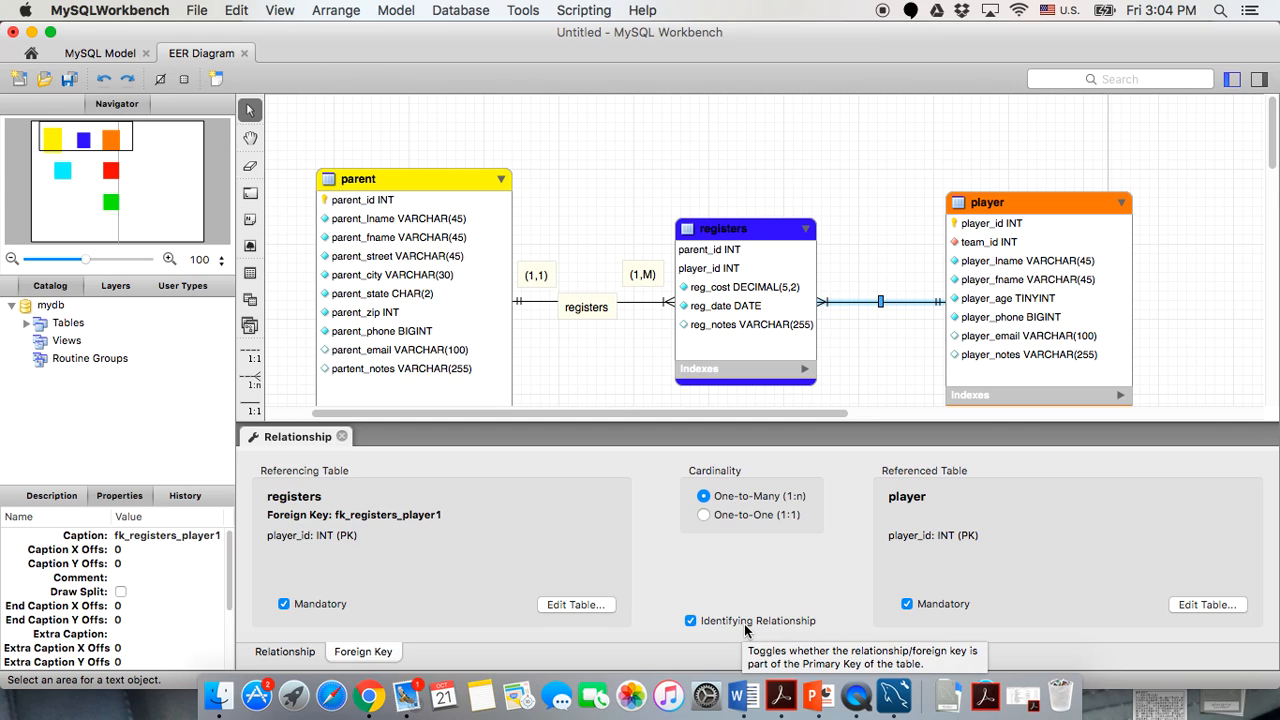
pyautogui.click(341, 436)
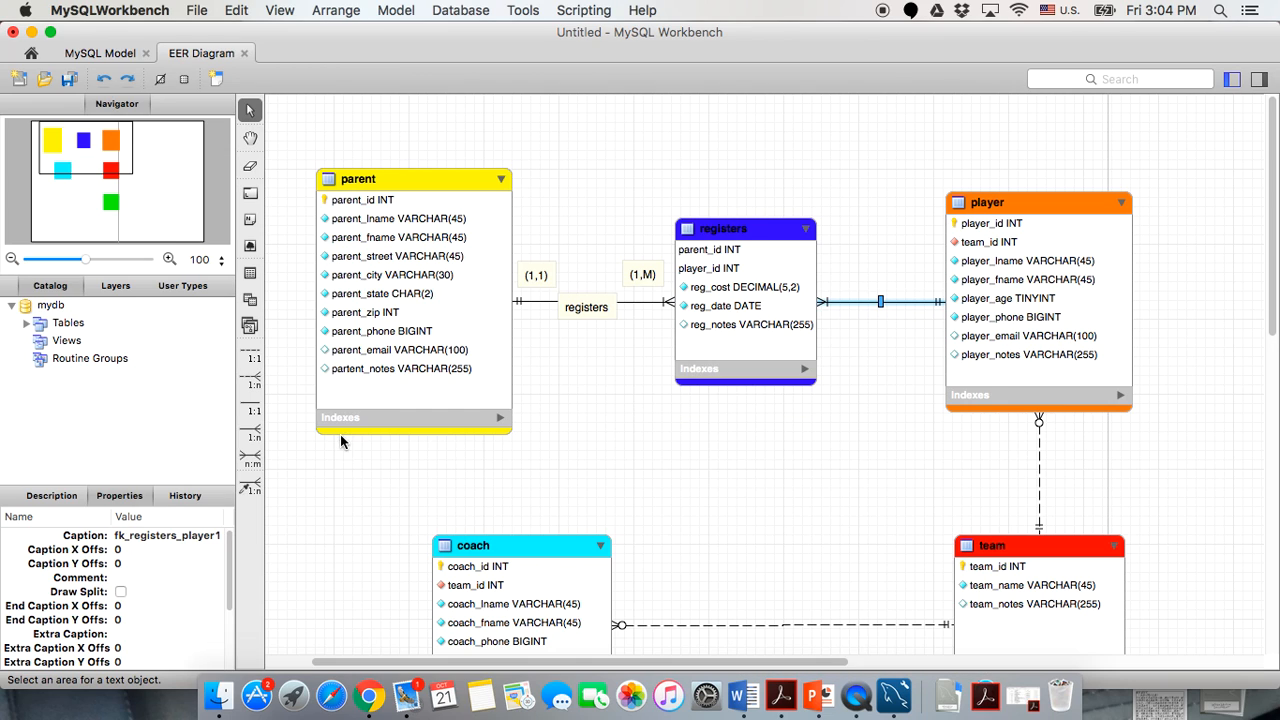
# Select the registers table, then clear the selection and scroll to review the whole diagram.
pyautogui.click(754, 248)
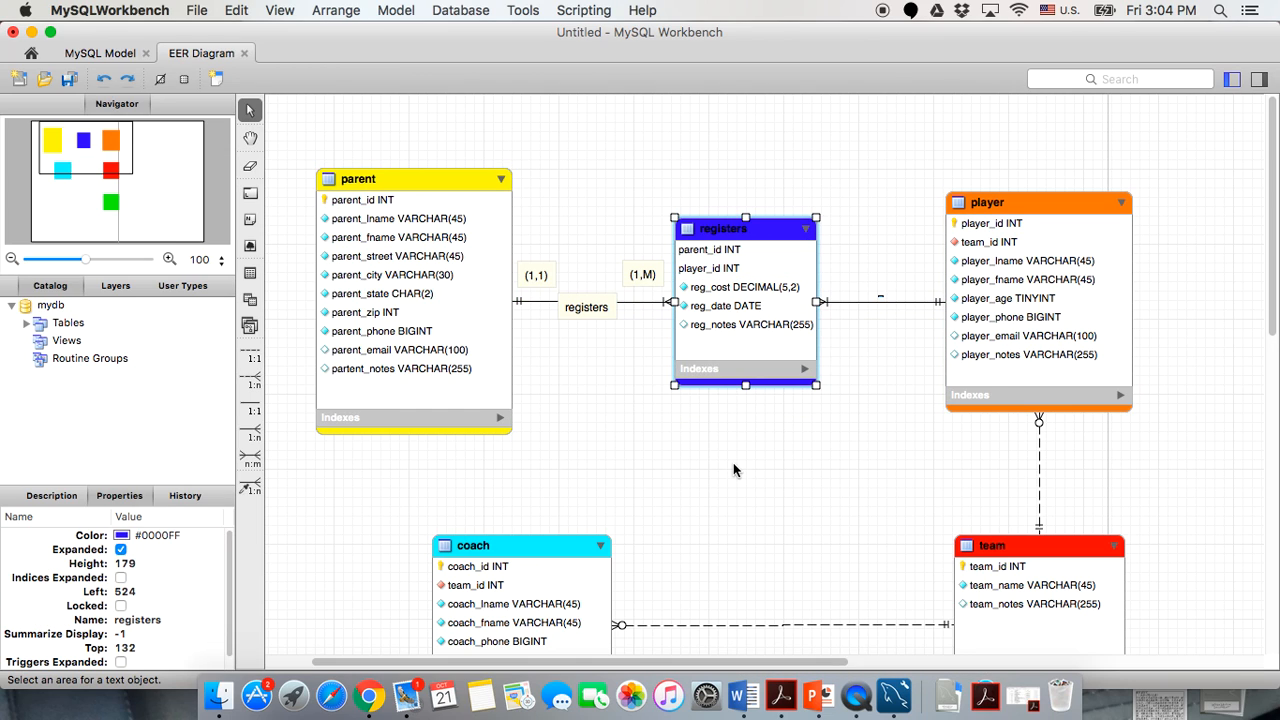
pyautogui.scroll(-10, 733, 465)
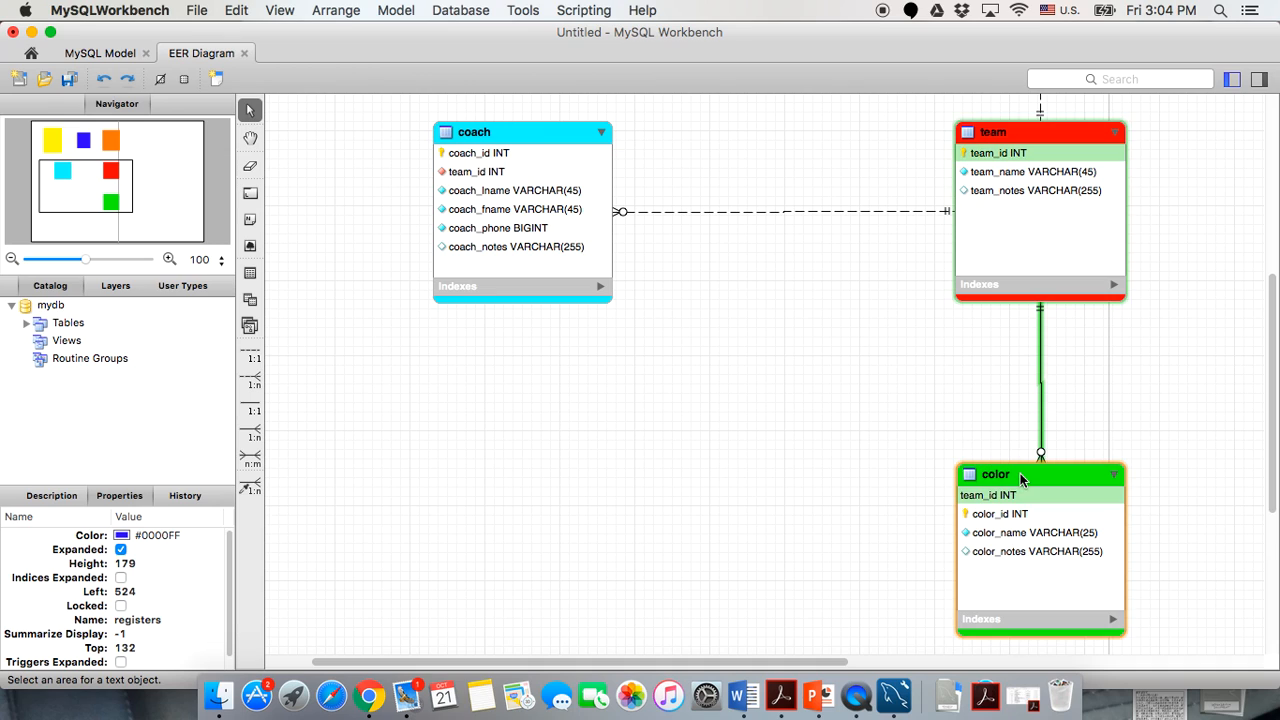
pyautogui.scroll(10, 808, 415)
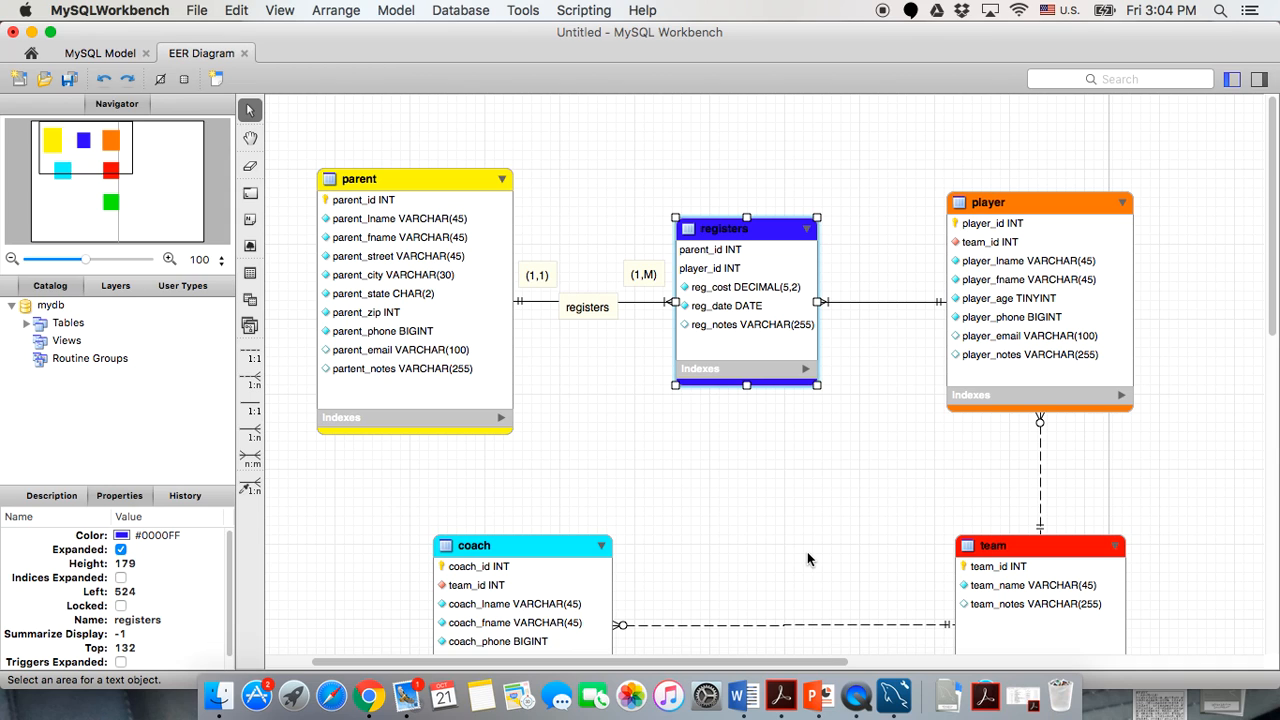
pyautogui.click(618, 400)
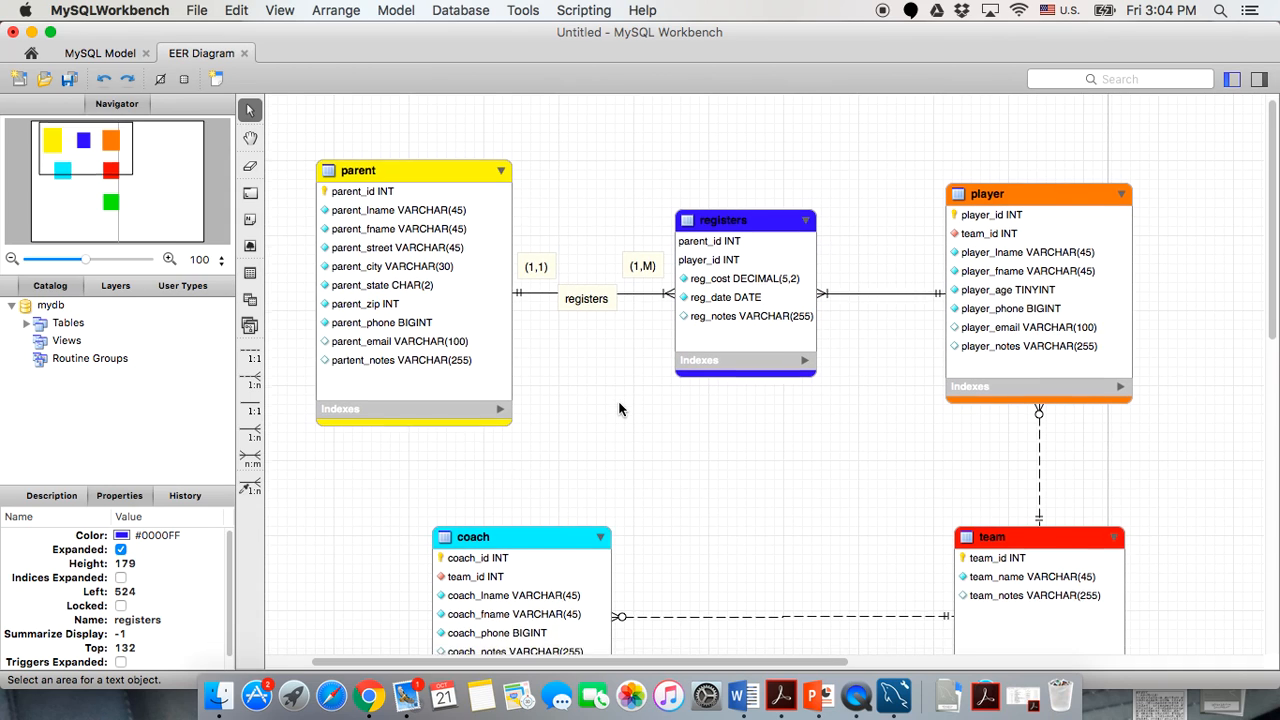
pyautogui.scroll(-2, 618, 400)
pyautogui.scroll(-3, 568, 459)
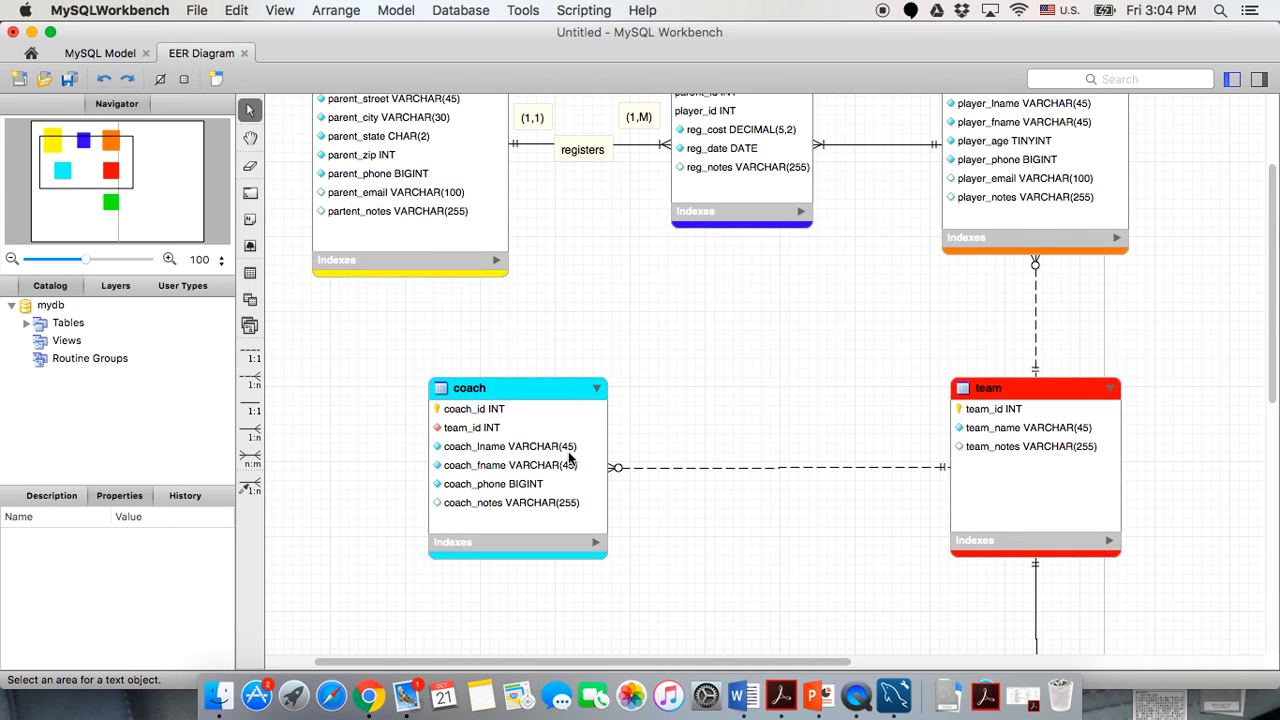
pyautogui.scroll(-3, 568, 457)
pyautogui.scroll(5, 568, 456)
pyautogui.scroll(1, 568, 456)
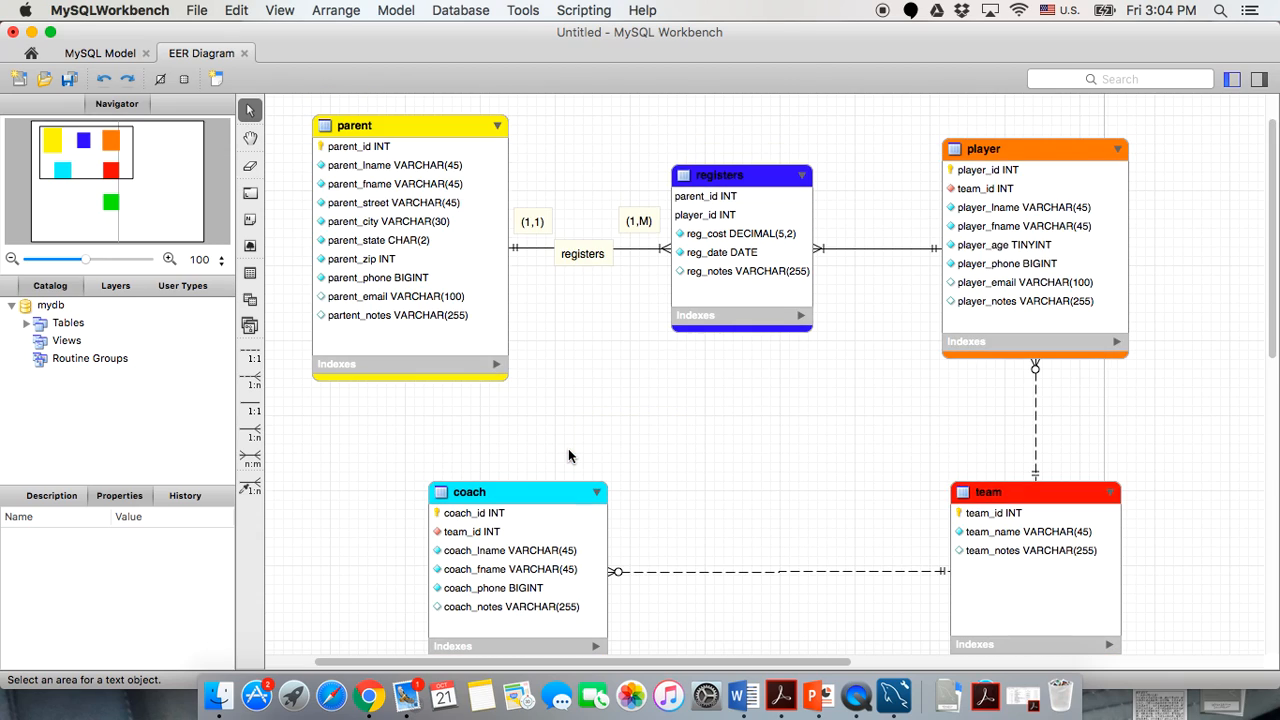
pyautogui.scroll(2, 568, 456)
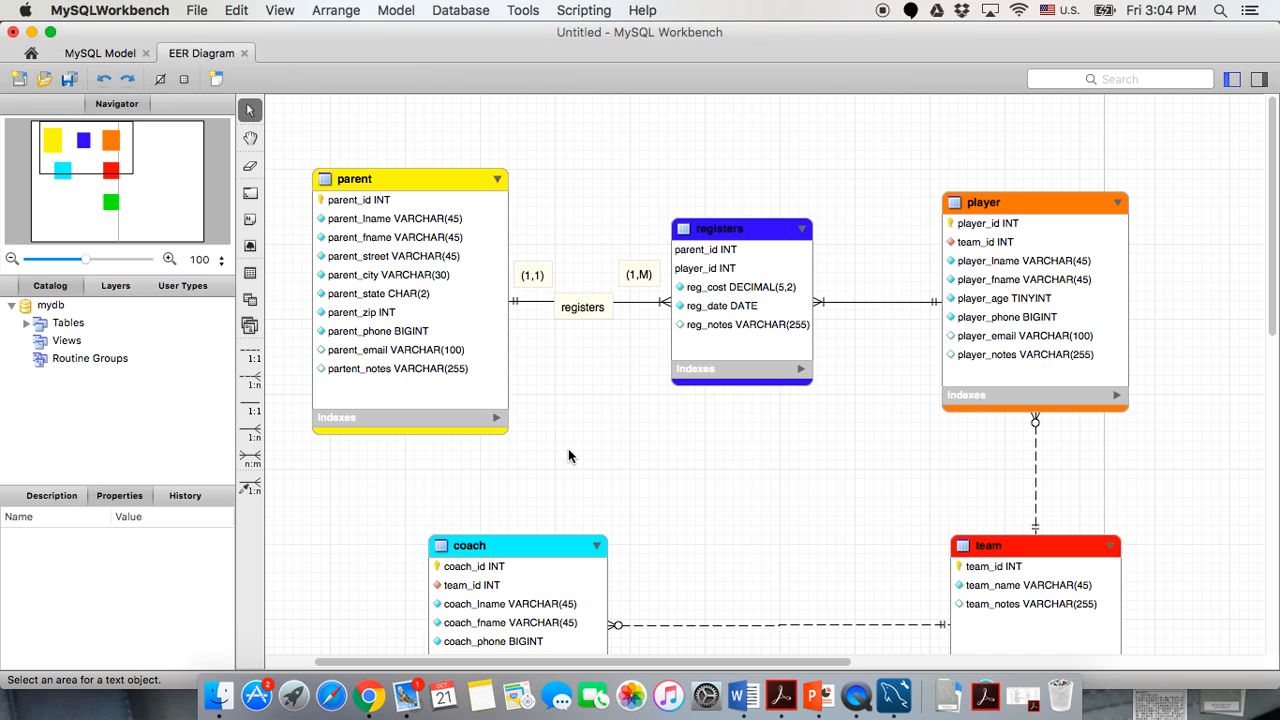
# Open the parent table's Inserts grid and narrow the parent_lname and parent_city columns.
pyautogui.doubleClick(400, 178)
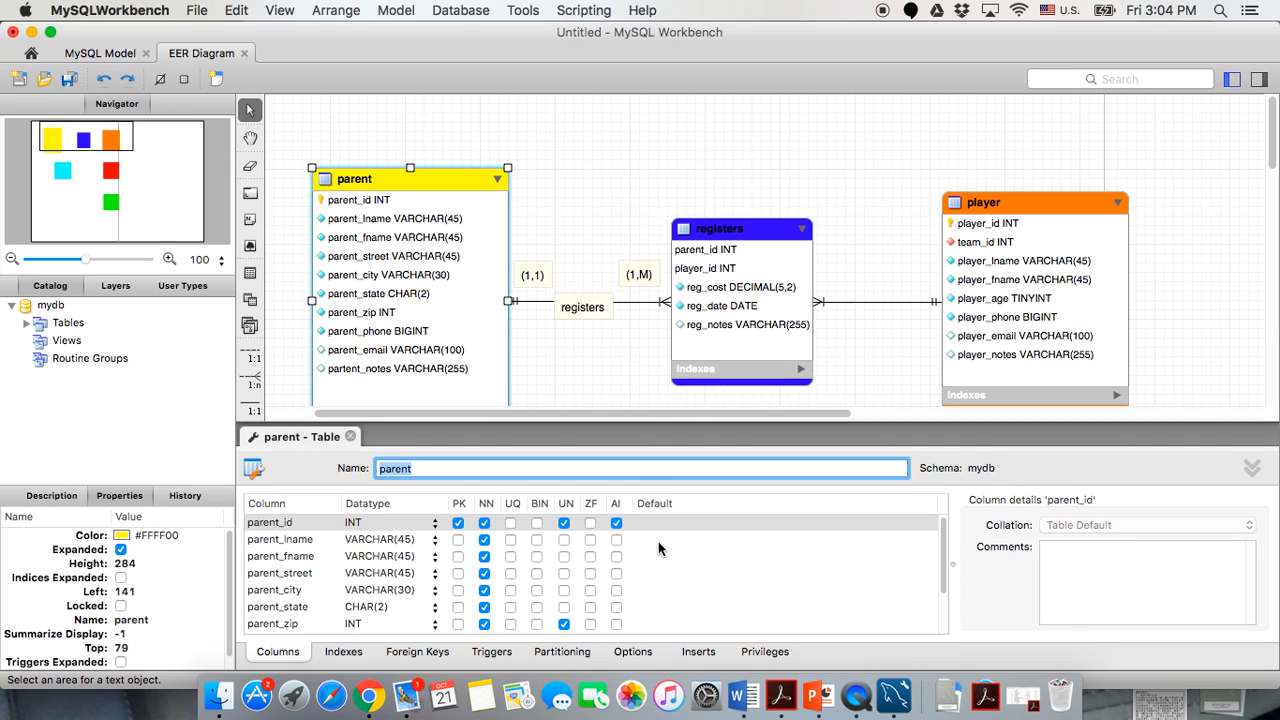
pyautogui.click(699, 655)
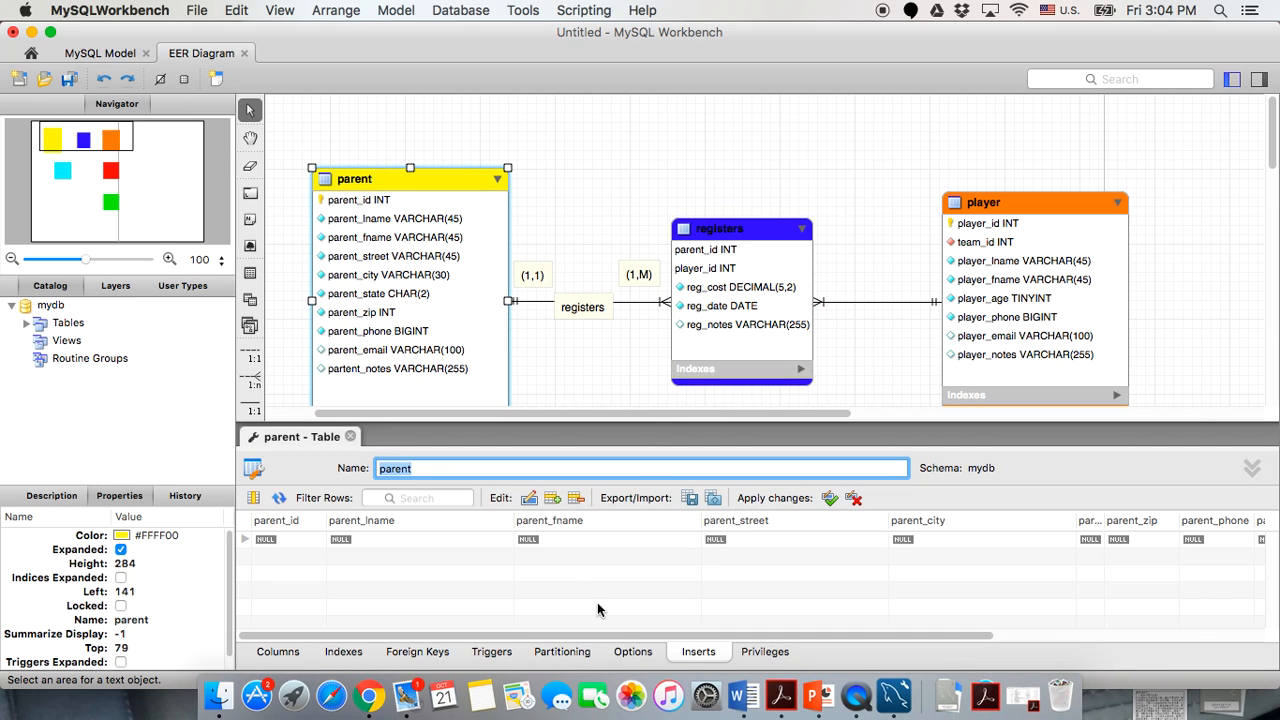
pyautogui.moveTo(516, 522); pyautogui.dragTo(406, 522)
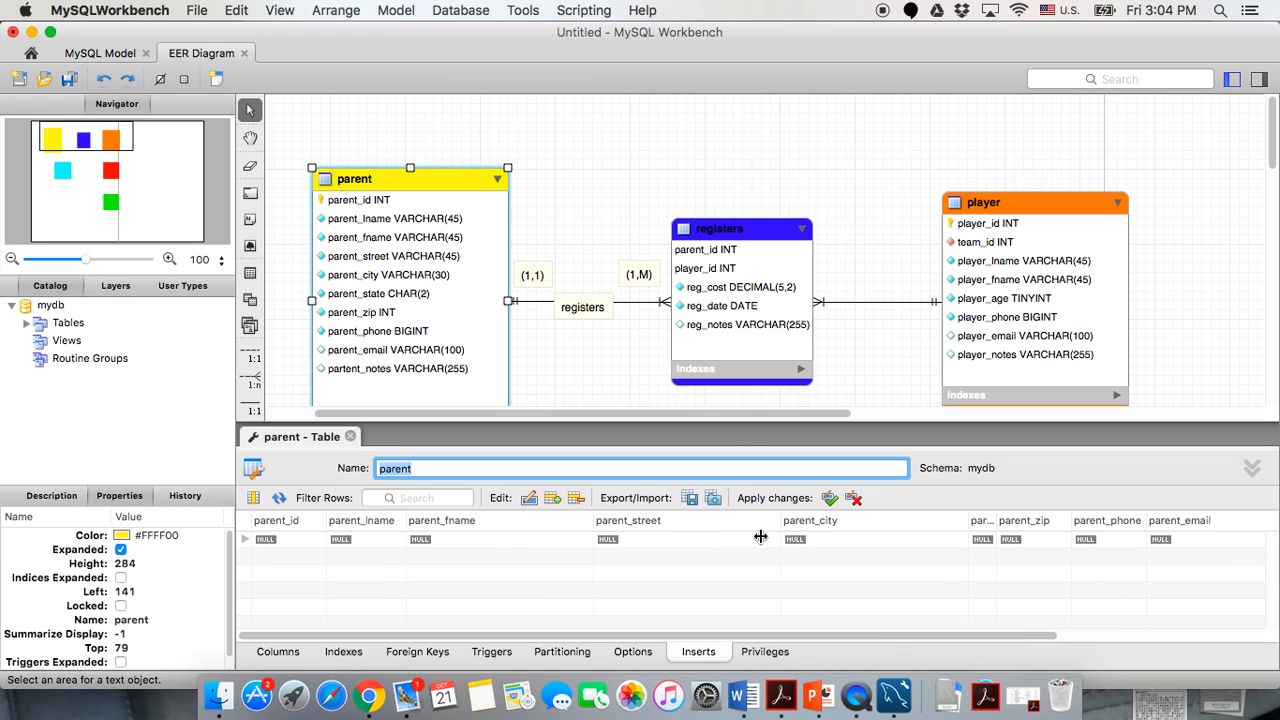
pyautogui.moveTo(968, 521)
pyautogui.mouseDown()
pyautogui.moveTo(896, 521)
pyautogui.moveTo(988, 520)
pyautogui.mouseUp()
pyautogui.click(949, 608)
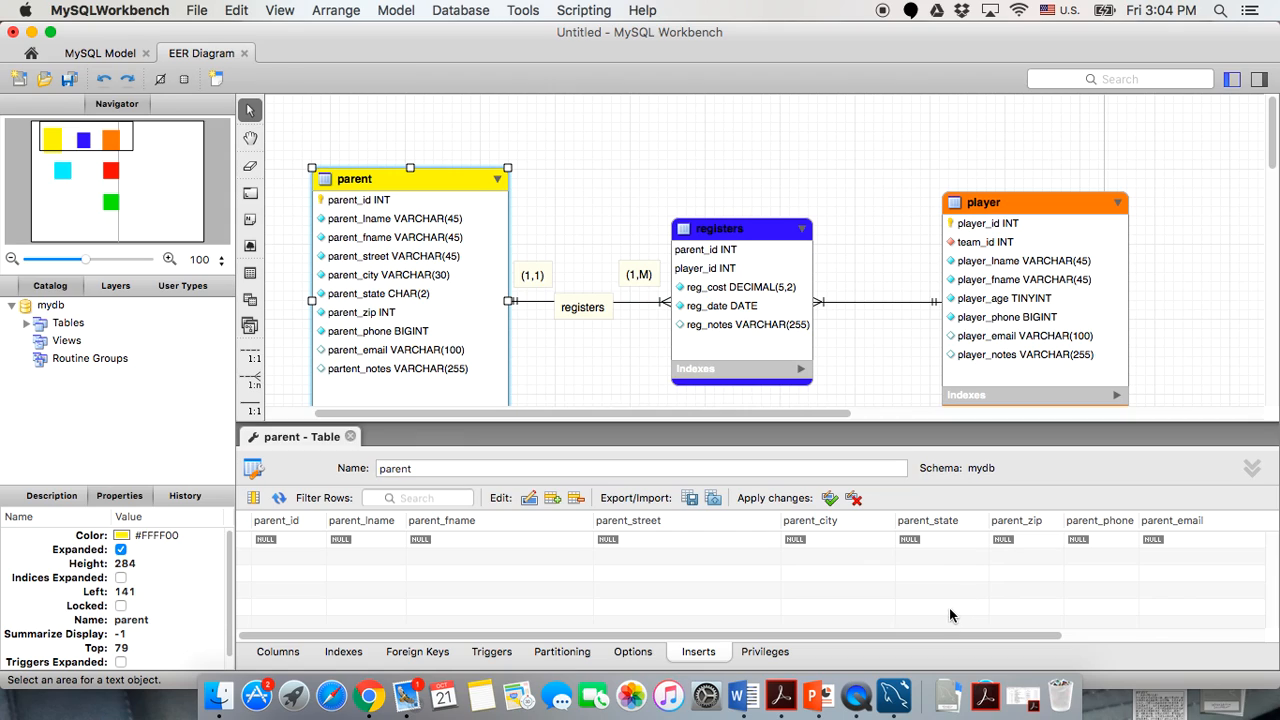
# Add five rows with parent_id values 1, 2, 3, 4 and 5.
pyautogui.click(277, 541)
pyautogui.click(278, 545)
pyautogui.write('1')
pyautogui.press('Return')
pyautogui.write('2')
pyautogui.press('Return')
pyautogui.write('3')
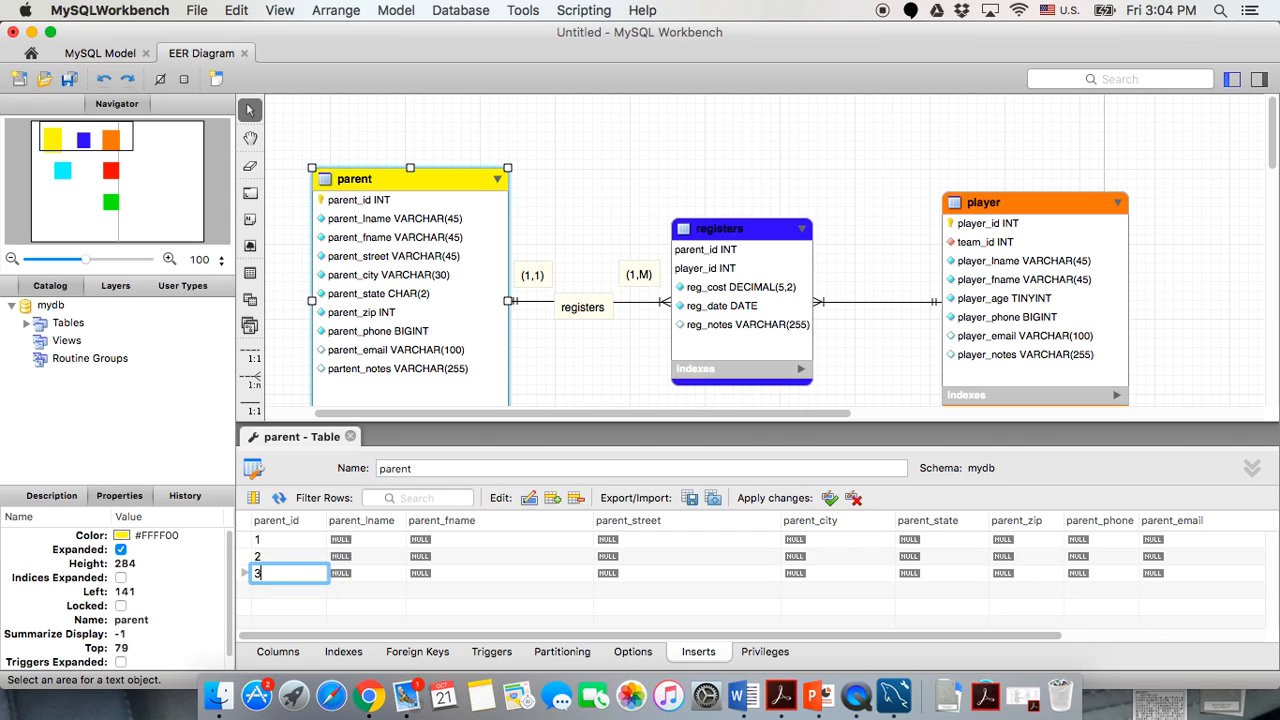
pyautogui.press('Return')
pyautogui.write('4')
pyautogui.press('Return')
pyautogui.write('5')
pyautogui.click(373, 607)
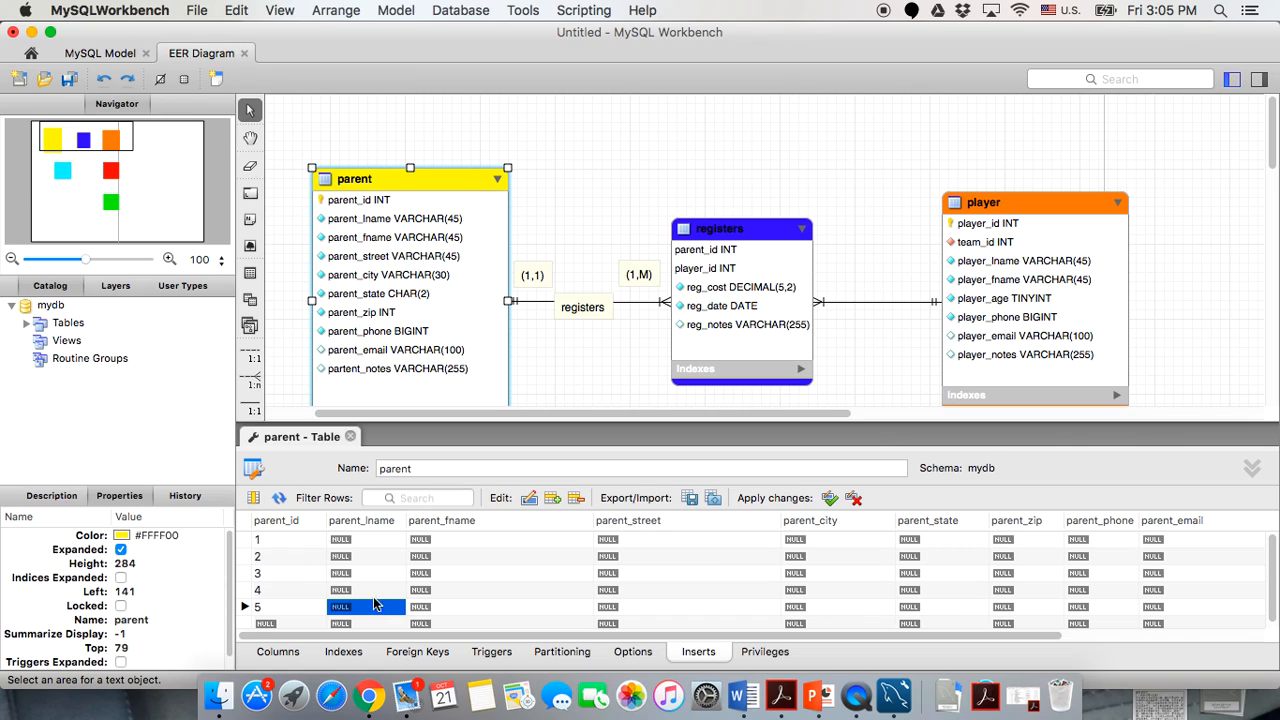
# Enter a last name in parent_lname for each of the five parent rows.
pyautogui.doubleClick(365, 540)
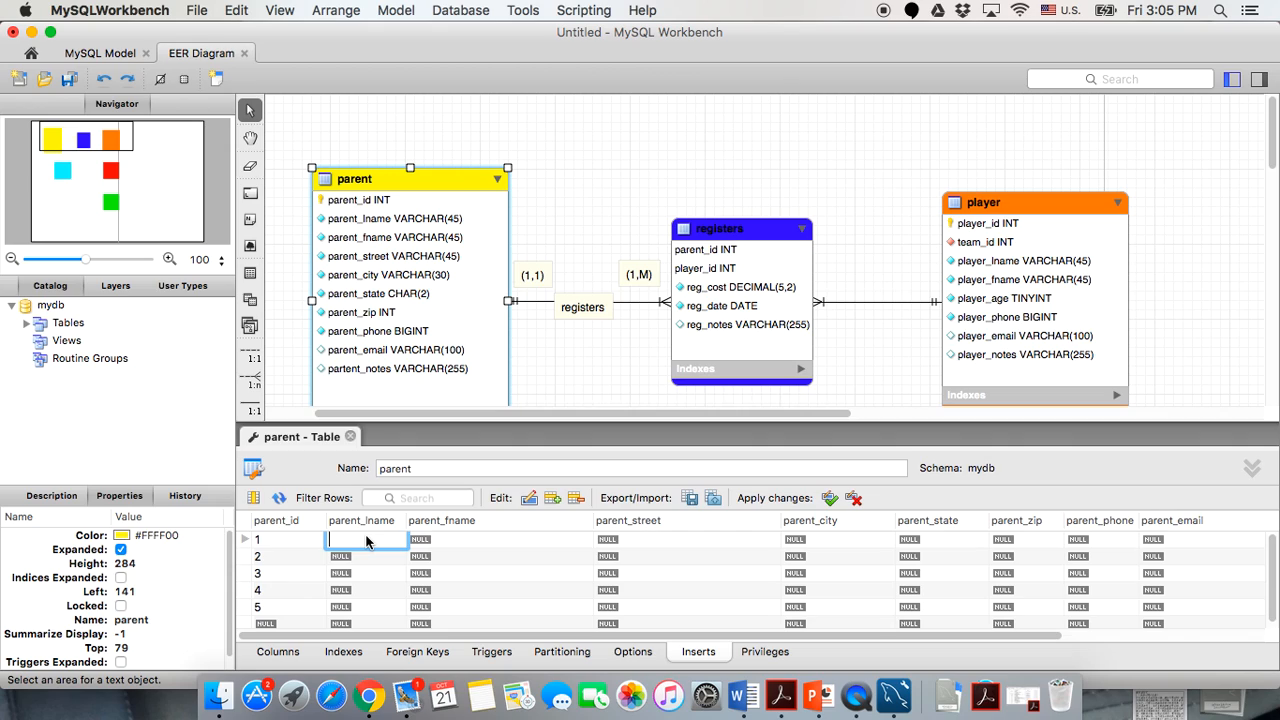
pyautogui.click(362, 560)
pyautogui.click(363, 563)
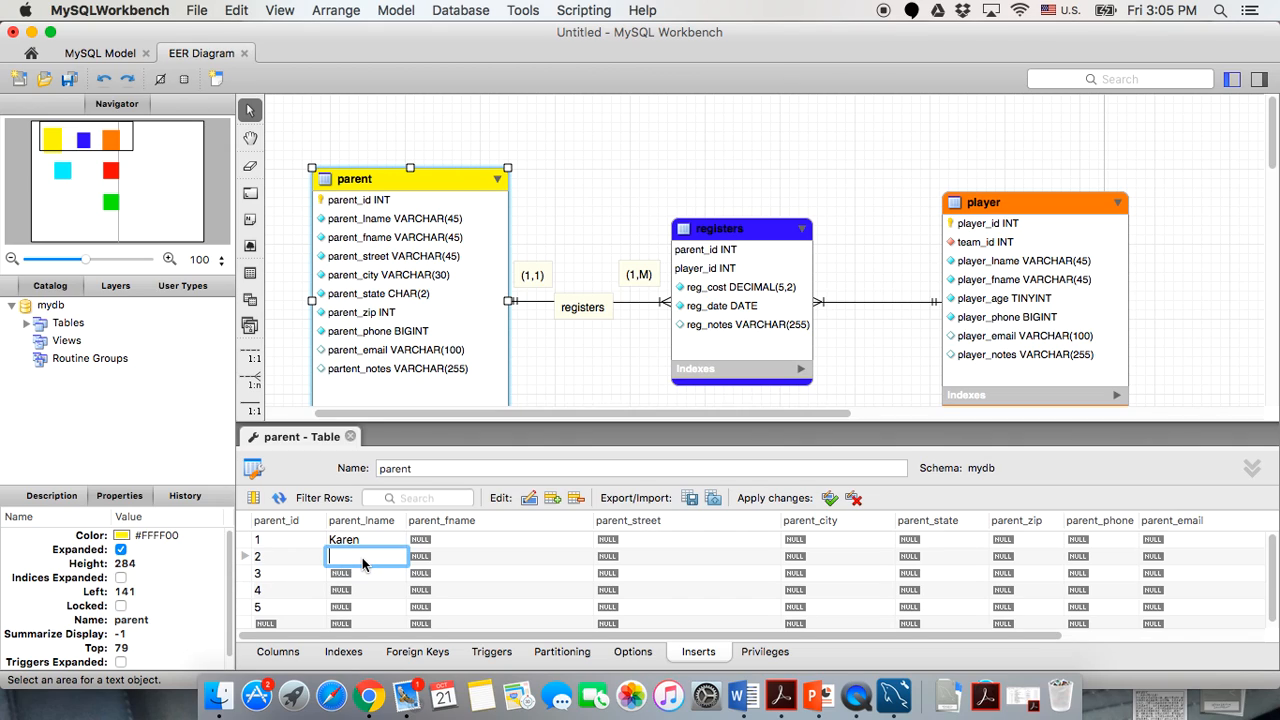
pyautogui.click(372, 572)
pyautogui.click(368, 578)
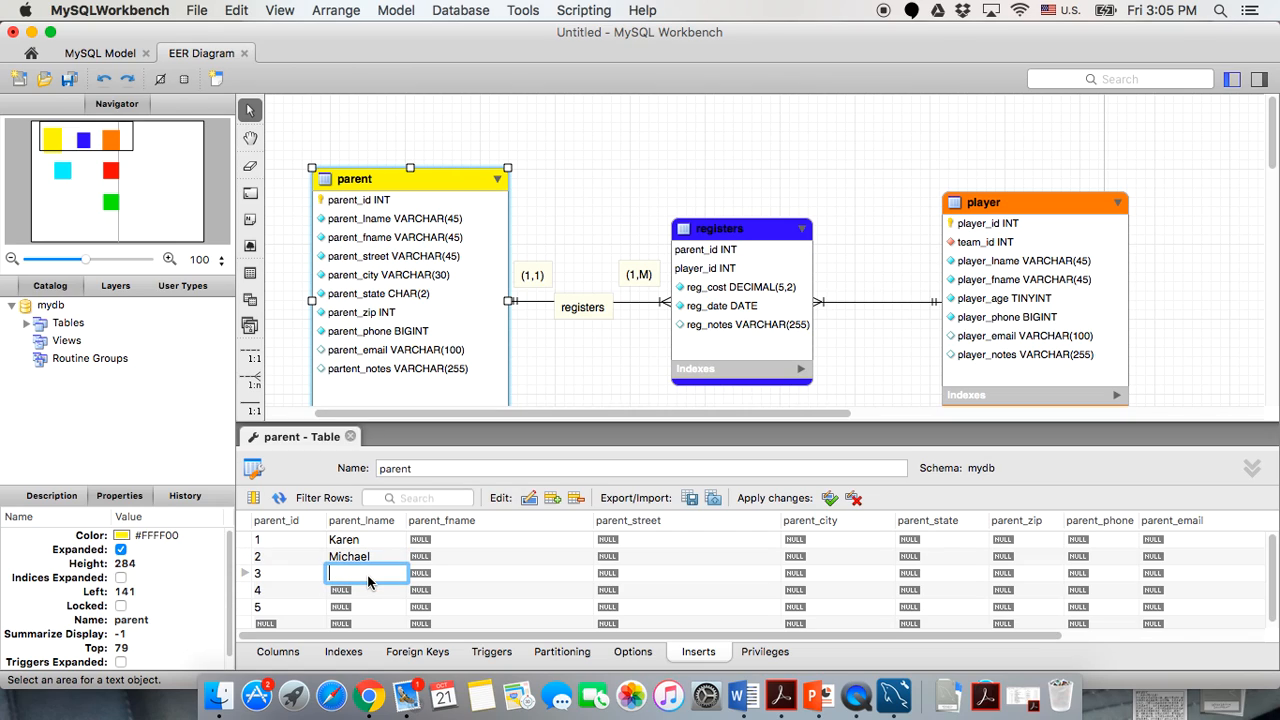
pyautogui.doubleClick(370, 594)
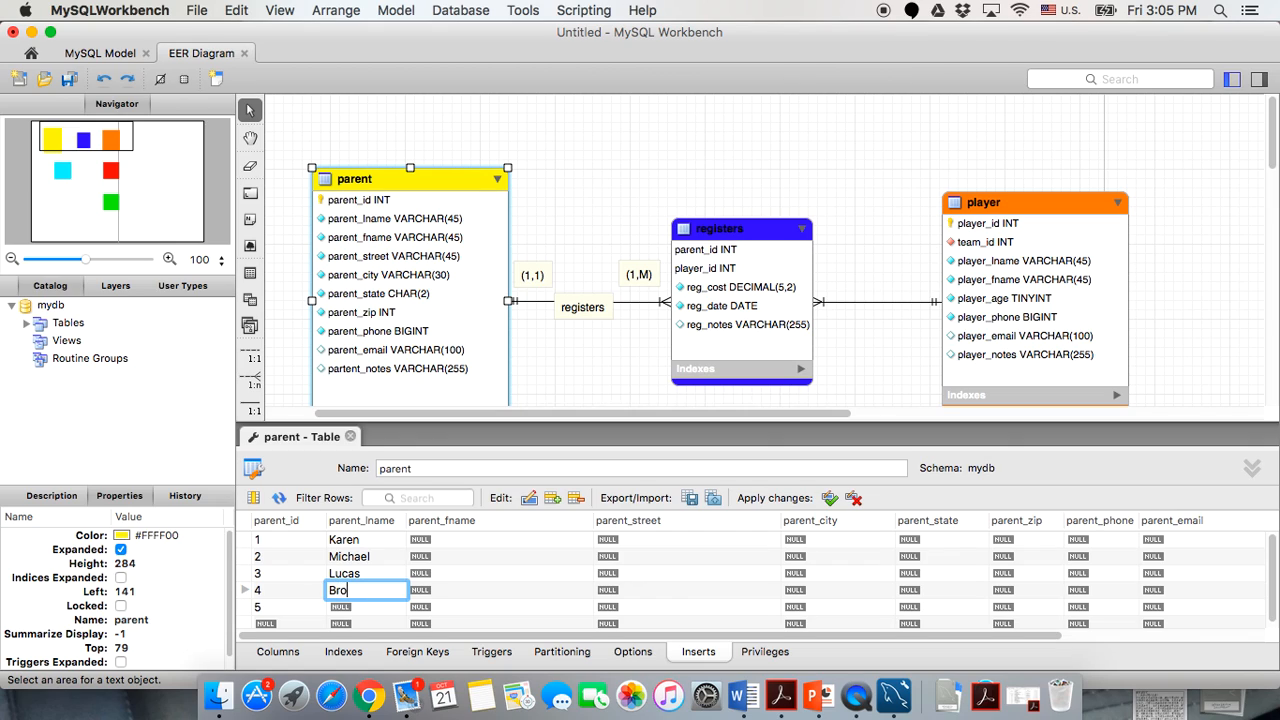
pyautogui.click(366, 607)
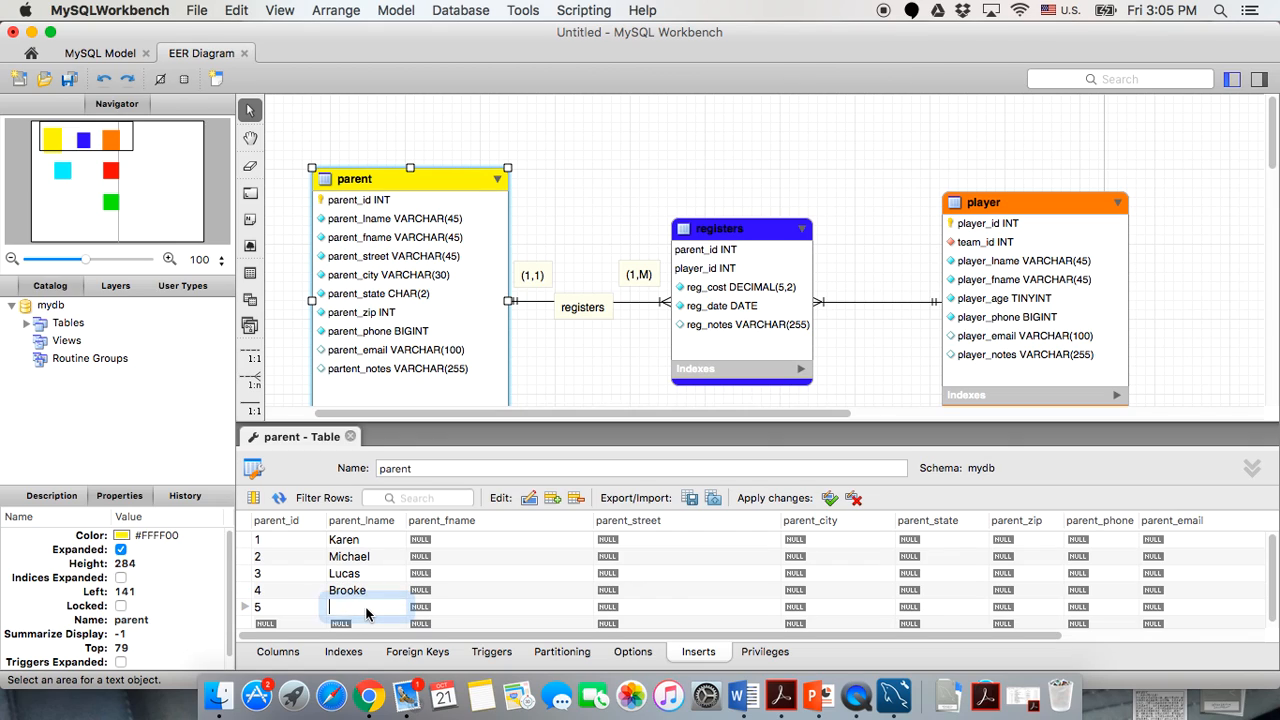
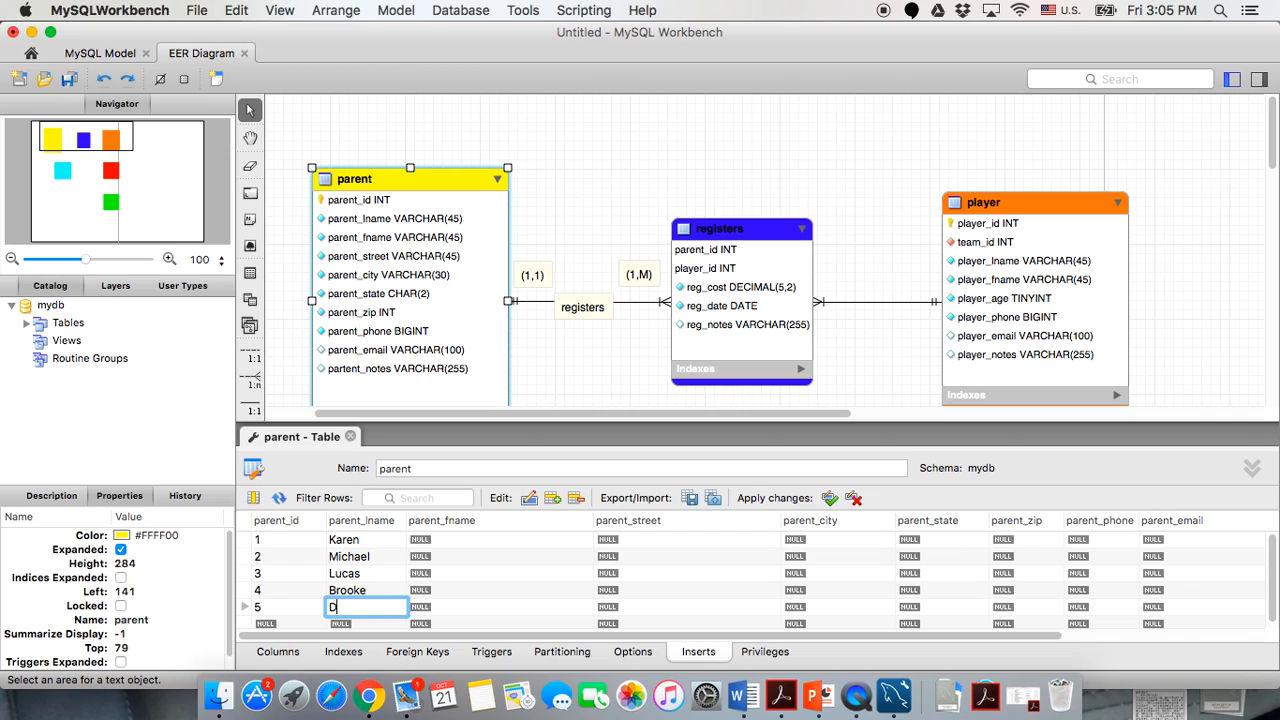
# Enter a first name in parent_fname for each parent and begin row 1's street address.
pyautogui.click(464, 540)
pyautogui.click(472, 554)
pyautogui.click(455, 576)
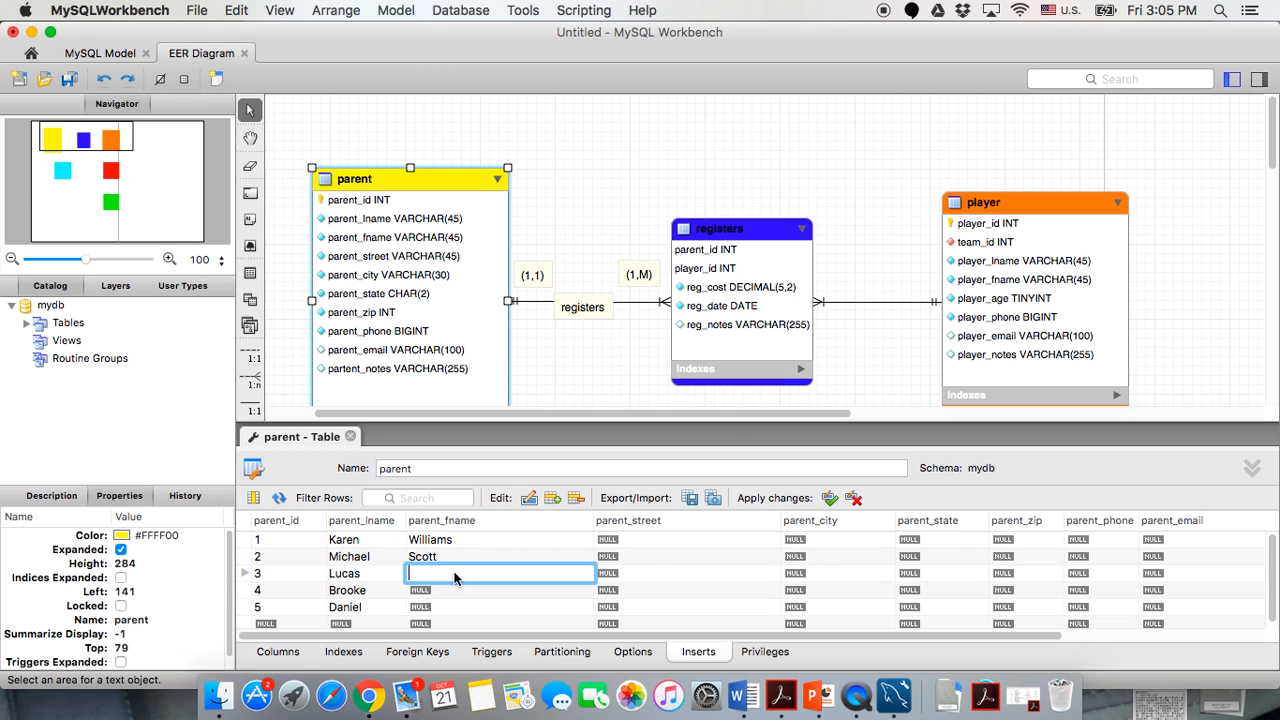
pyautogui.click(440, 590)
pyautogui.click(440, 607)
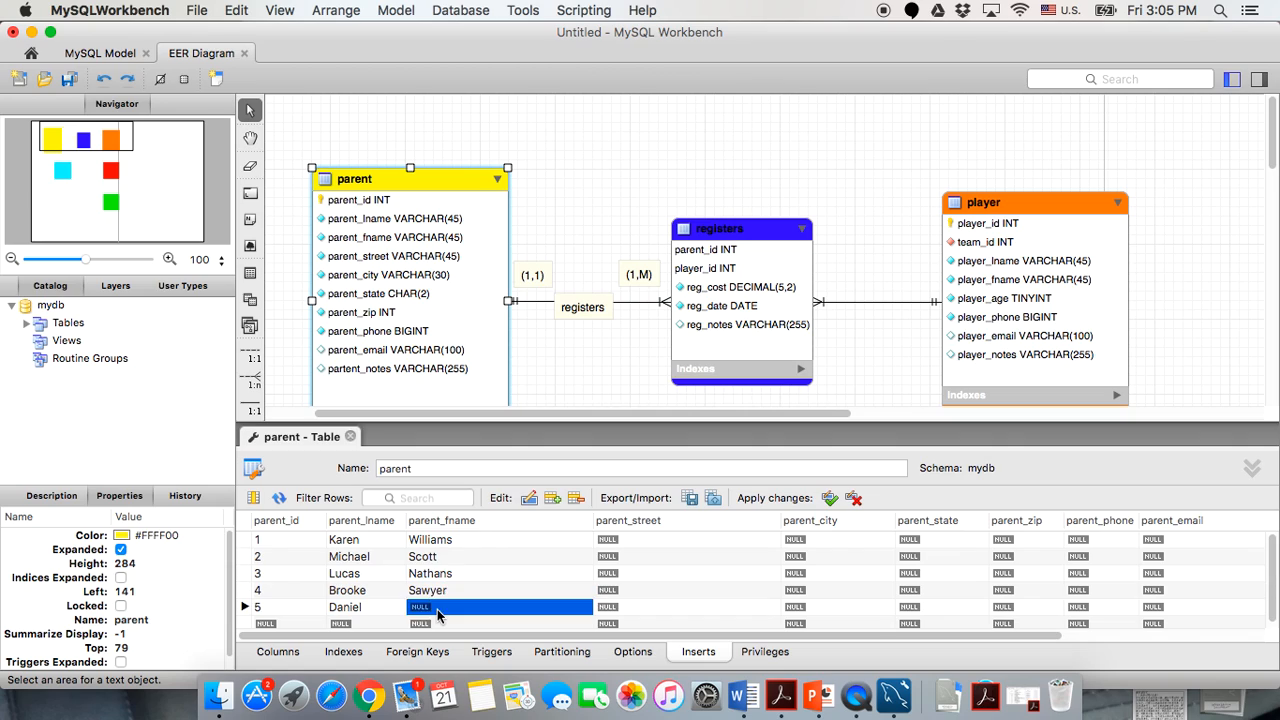
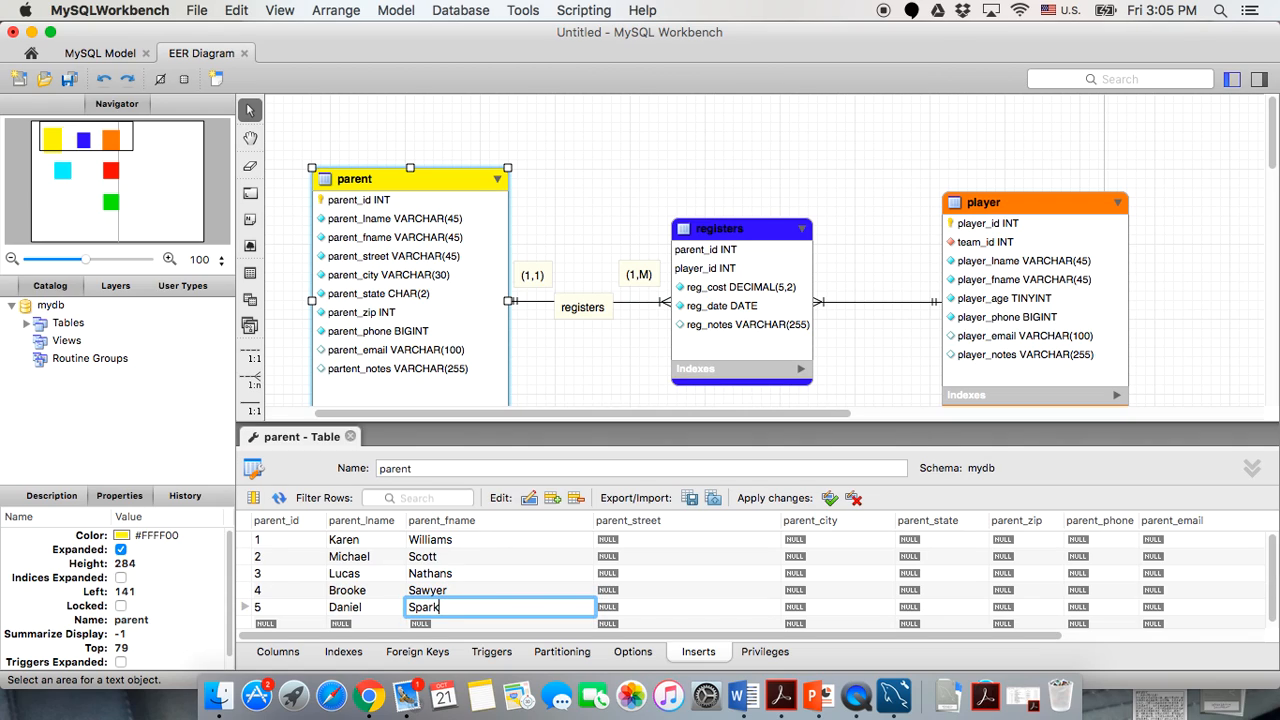
pyautogui.click(647, 539)
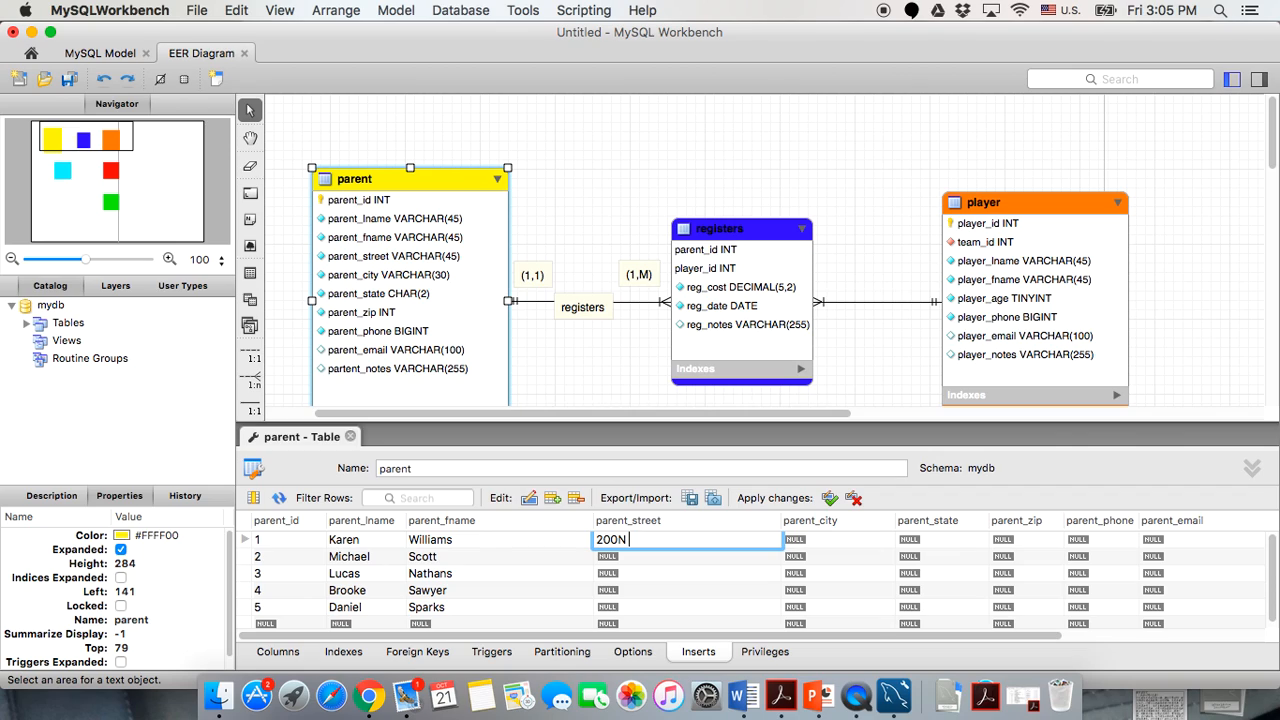
# Add the missing space to row 1's street and enter street addresses for rows 2–5.
pyautogui.doubleClick(650, 560)
pyautogui.doubleClick(616, 541)
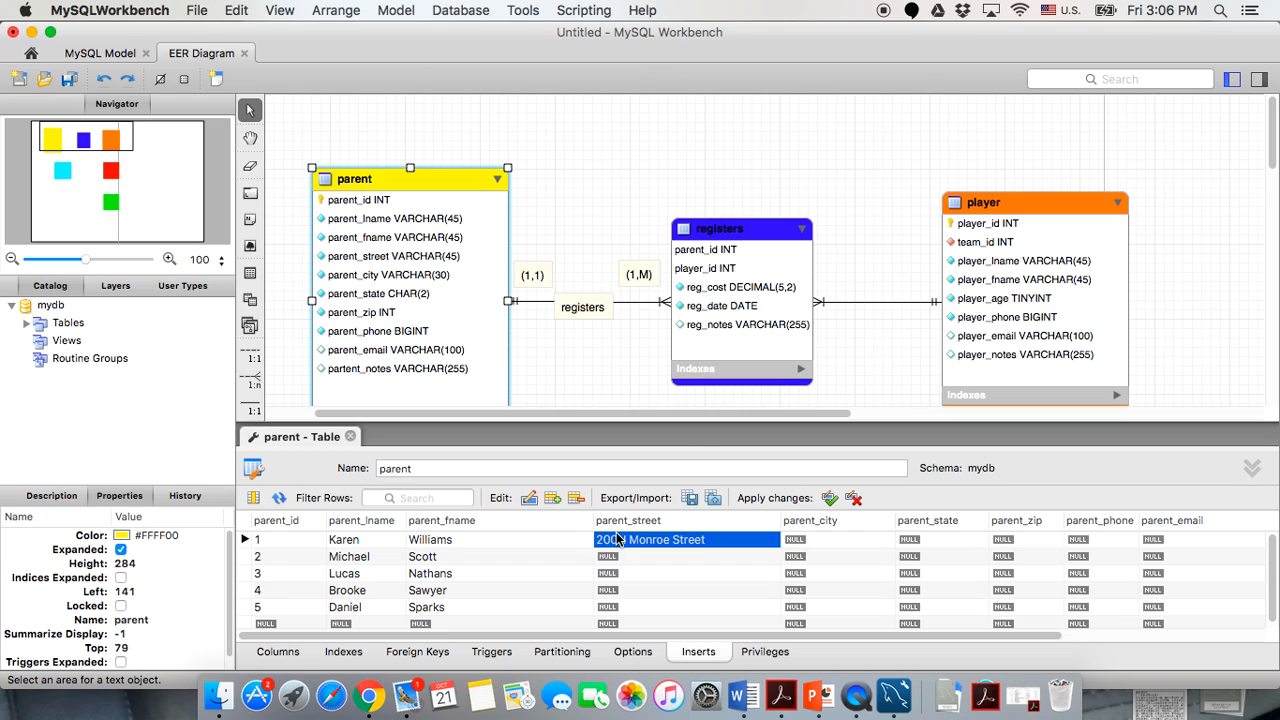
pyautogui.click(618, 541)
pyautogui.doubleClick(615, 558)
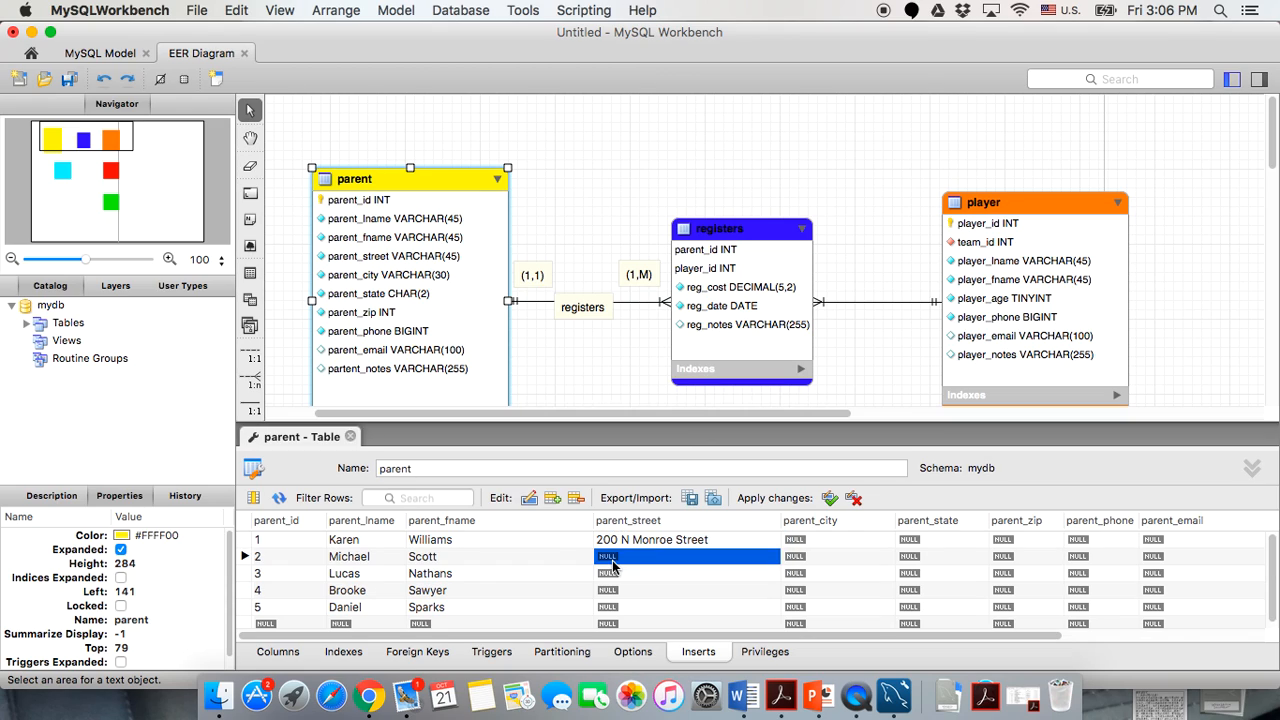
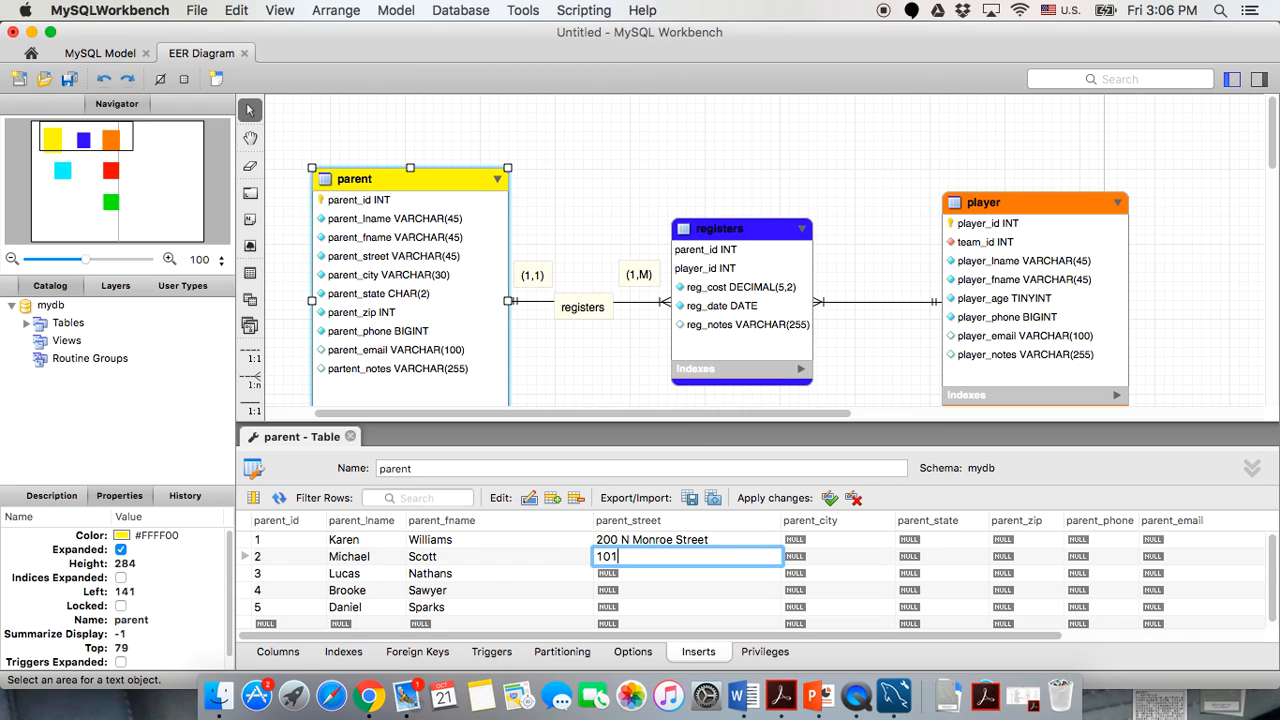
pyautogui.click(608, 573)
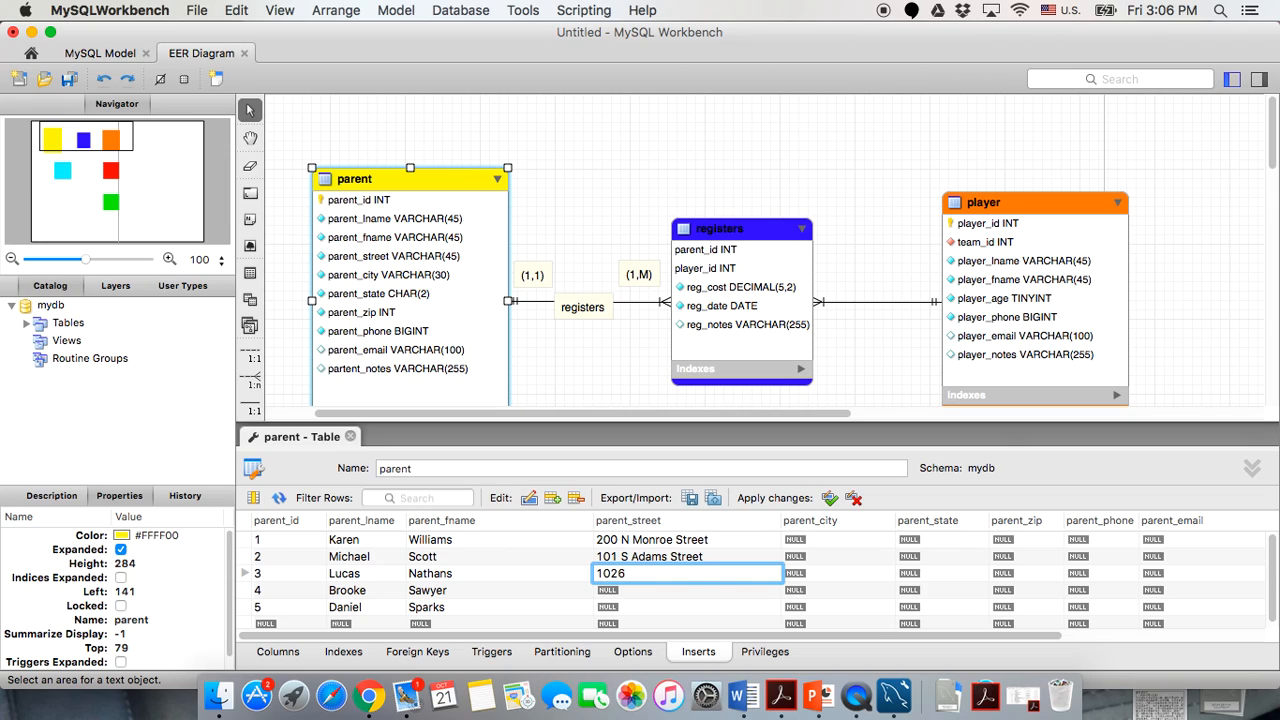
pyautogui.doubleClick(610, 591)
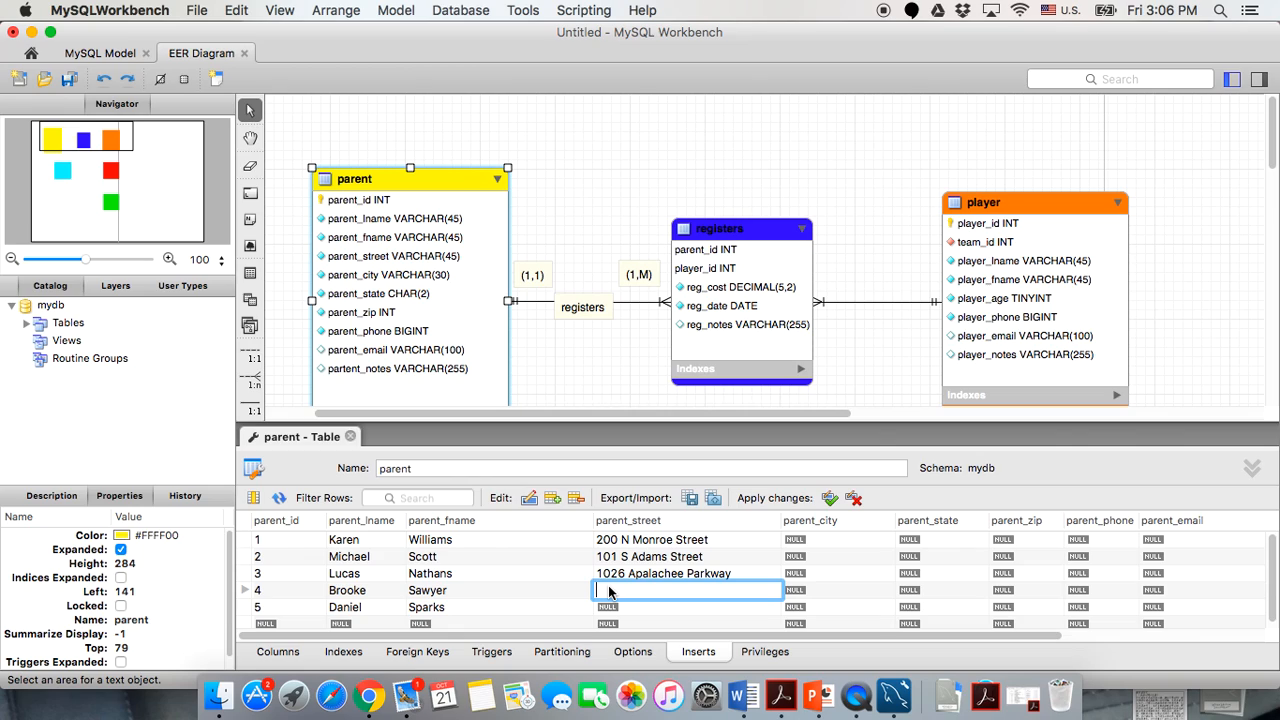
pyautogui.doubleClick(610, 607)
# Set parent_city to Tallahassee for rows 1 and 2.
pyautogui.click(796, 540)
pyautogui.write('Tallahassee')
pyautogui.click(808, 558)
pyautogui.write('Tallahassee')
# Set parent_city to Tallahassee for rows 3–5, fixing a misspelling in row 4.
pyautogui.click(814, 575)
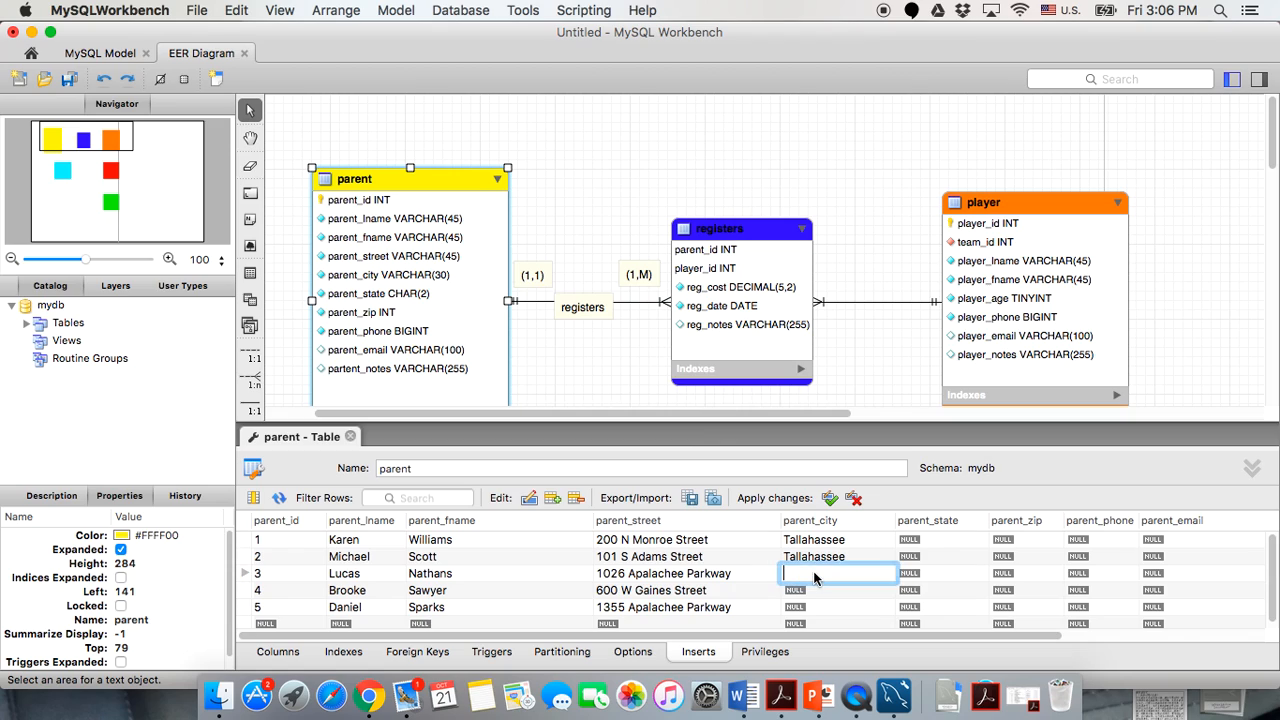
pyautogui.write('Tallahassee')
pyautogui.click(812, 593)
pyautogui.write('Tallahassee')
pyautogui.press('BackSpace')
pyautogui.press('BackSpace')
pyautogui.press('BackSpace')
pyautogui.press('BackSpace')
pyautogui.press('BackSpace')
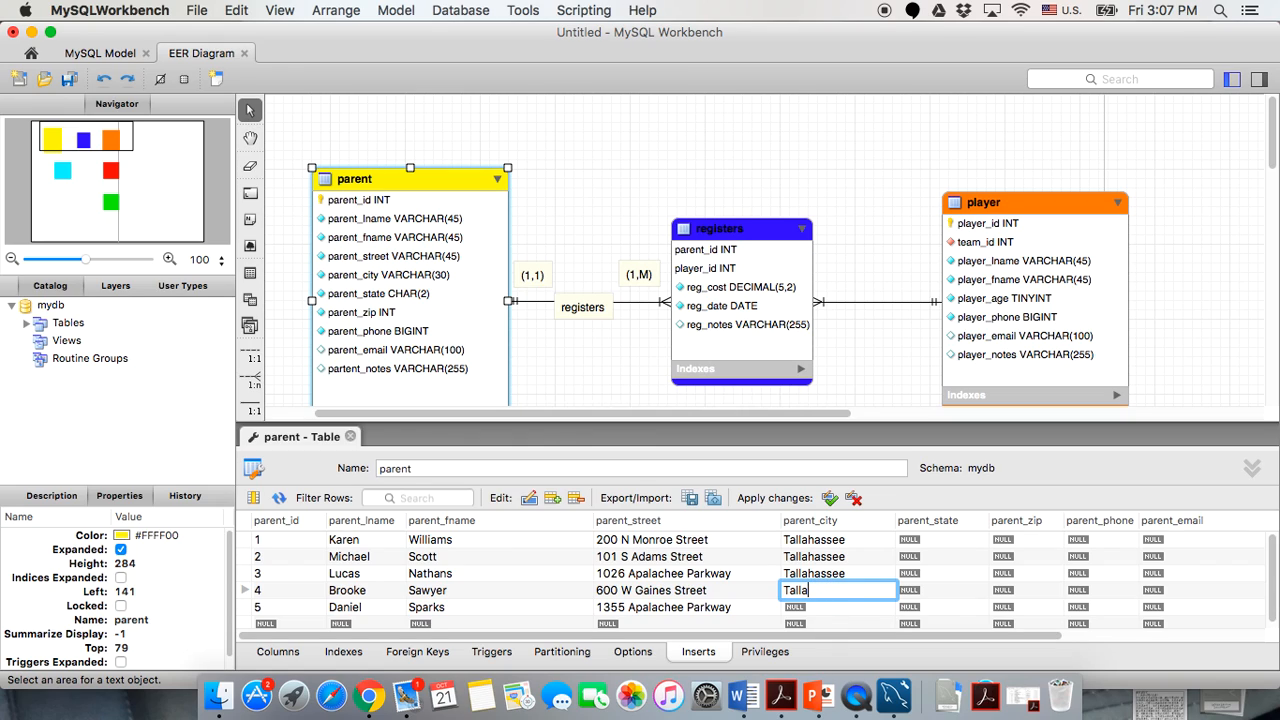
pyautogui.write('hassee')
pyautogui.click(826, 608)
pyautogui.doubleClick(826, 608)
pyautogui.write('Talla')
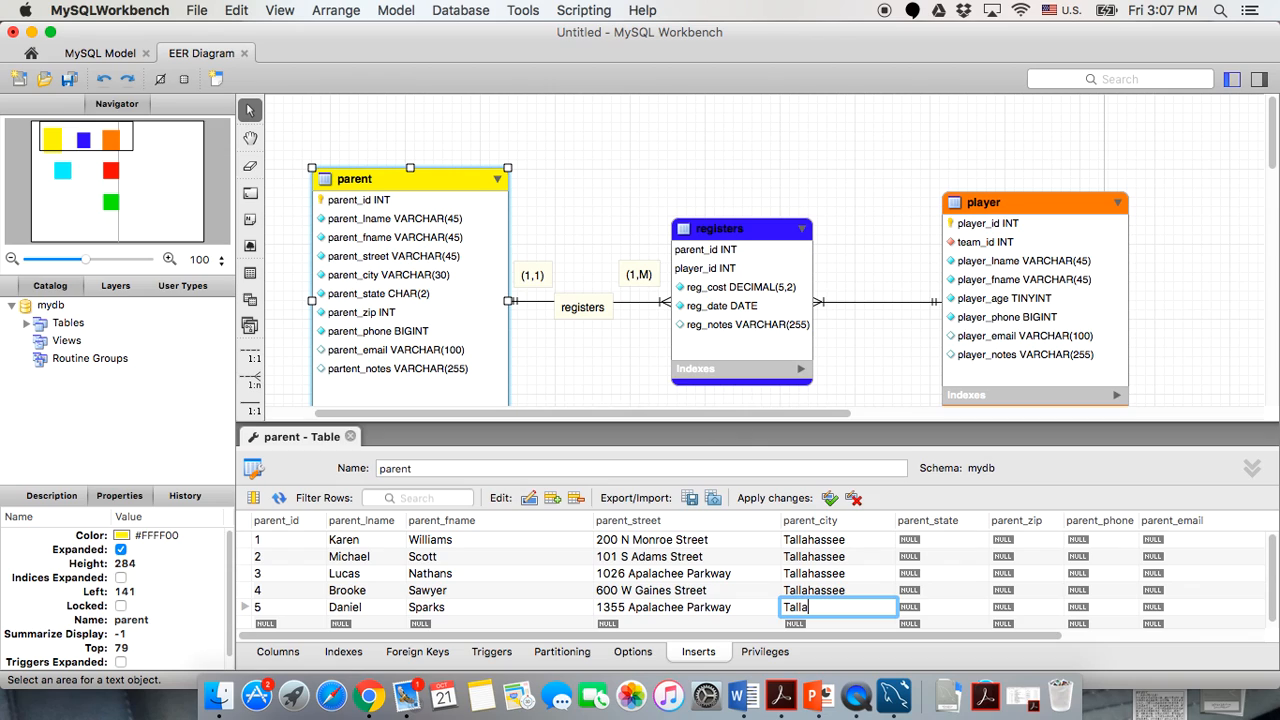
pyautogui.write('hassee')
pyautogui.click(682, 605)
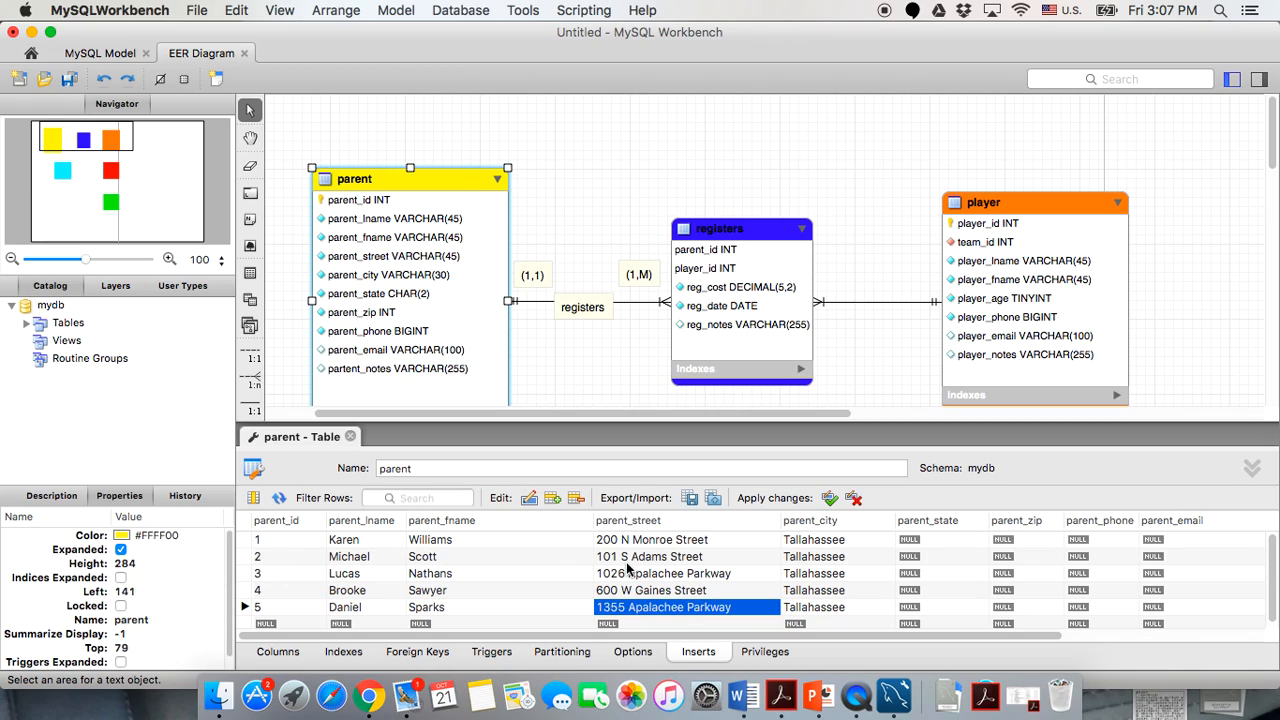
pyautogui.click(620, 539)
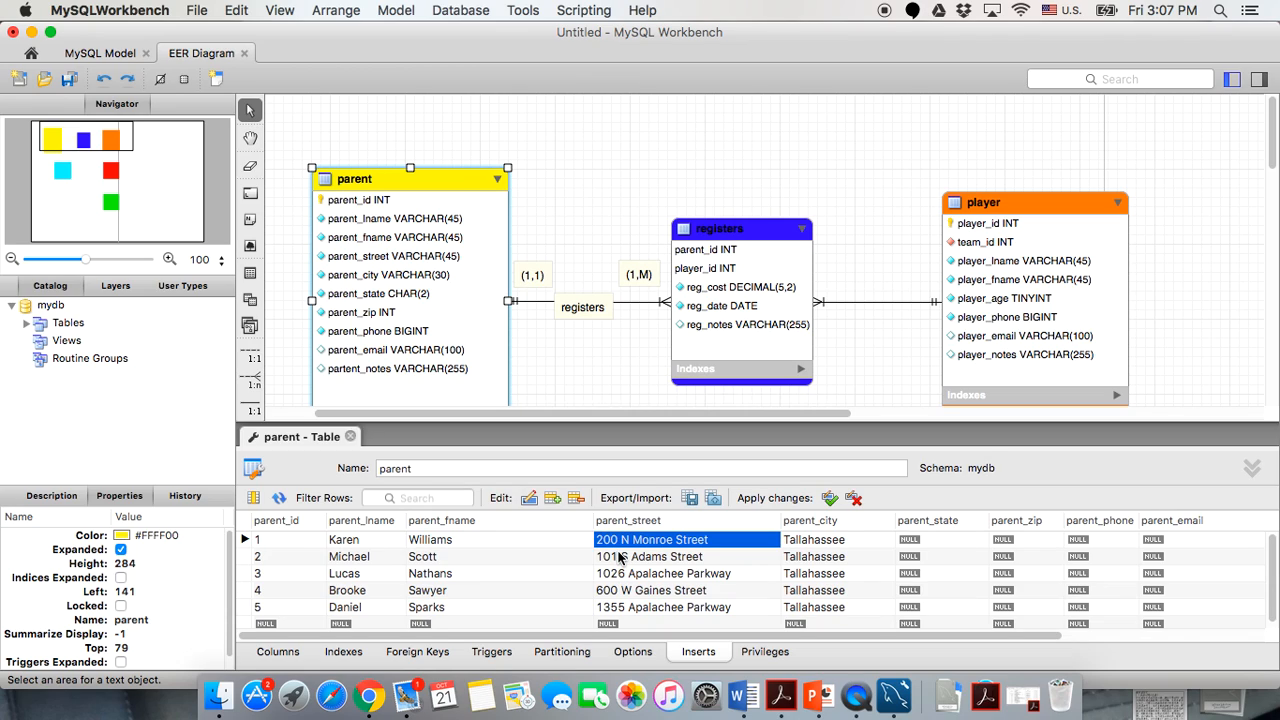
# Set parent_state to FL for all five parent rows.
pyautogui.click(624, 558)
pyautogui.click(633, 543)
pyautogui.hscroll(2, 860, 548)
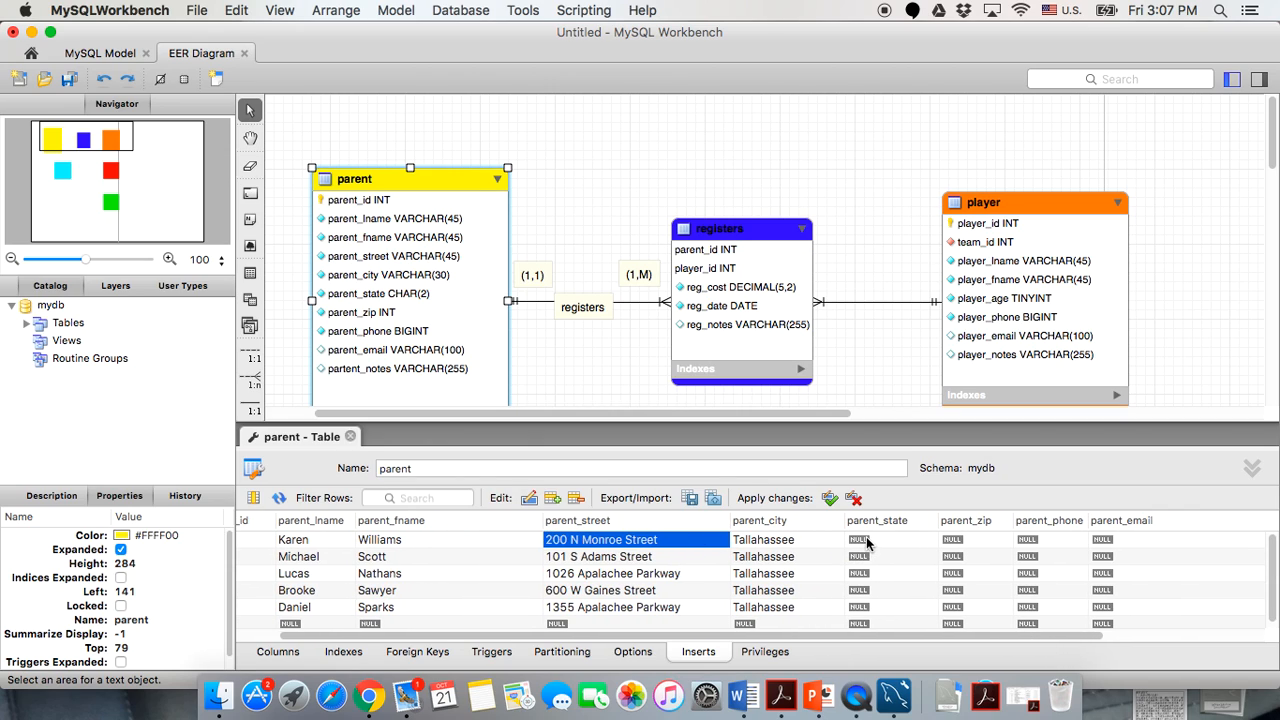
pyautogui.doubleClick(866, 541)
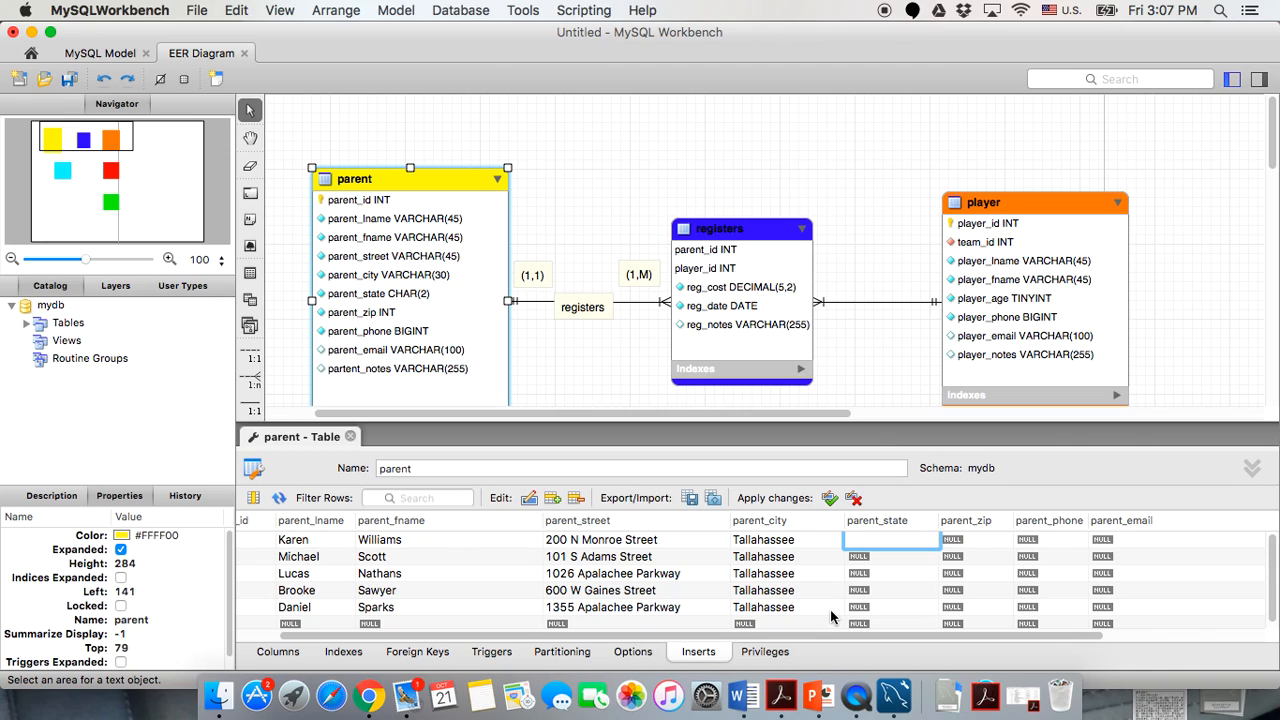
pyautogui.write('FL')
pyautogui.press('Return')
pyautogui.write('FL')
pyautogui.press('Return')
pyautogui.write('FL')
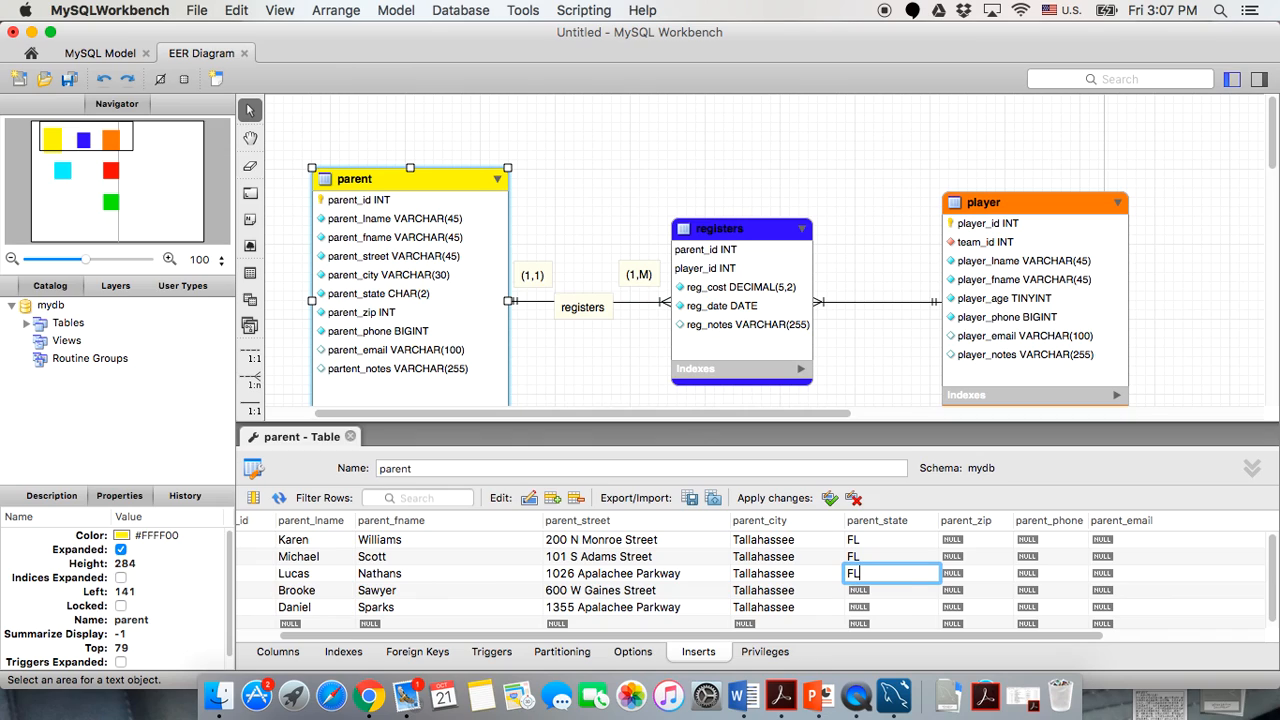
pyautogui.doubleClick(908, 595)
pyautogui.write('FL')
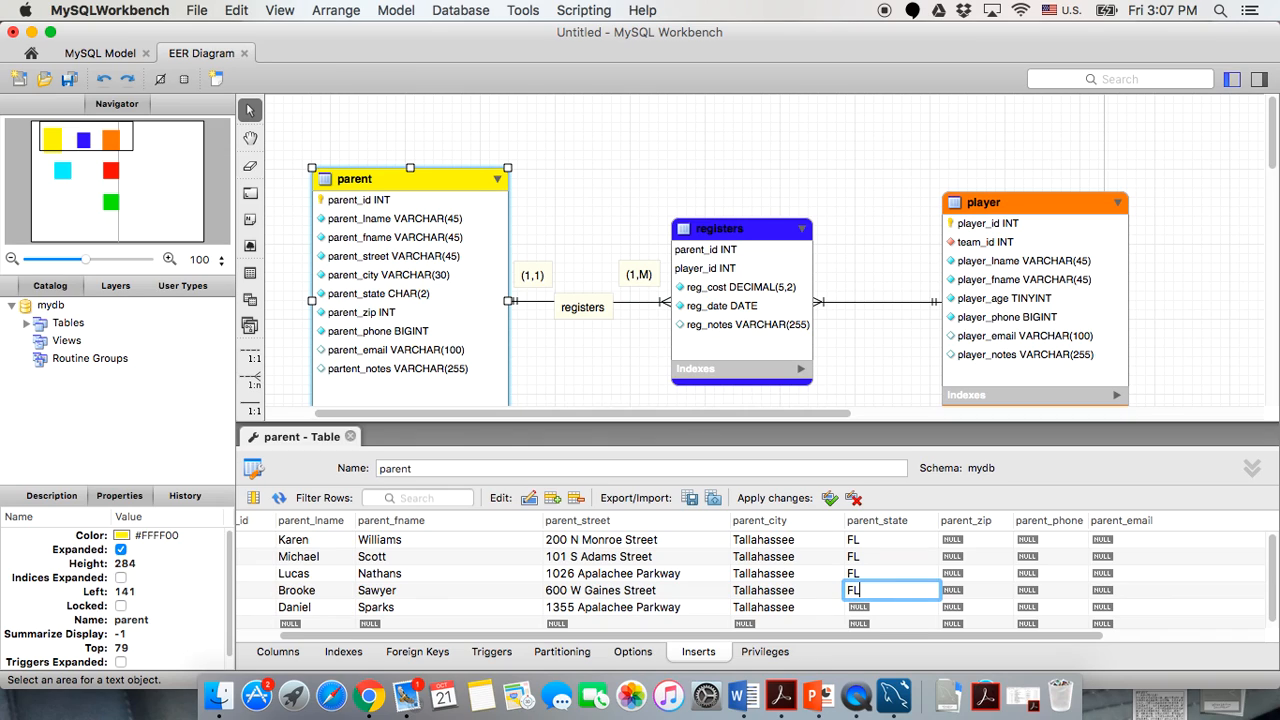
pyautogui.press('Return')
pyautogui.write('FL')
# Enter parent_zip 32301 for rows 1–3 and 5, and 32304 for row 4.
pyautogui.doubleClick(991, 540)
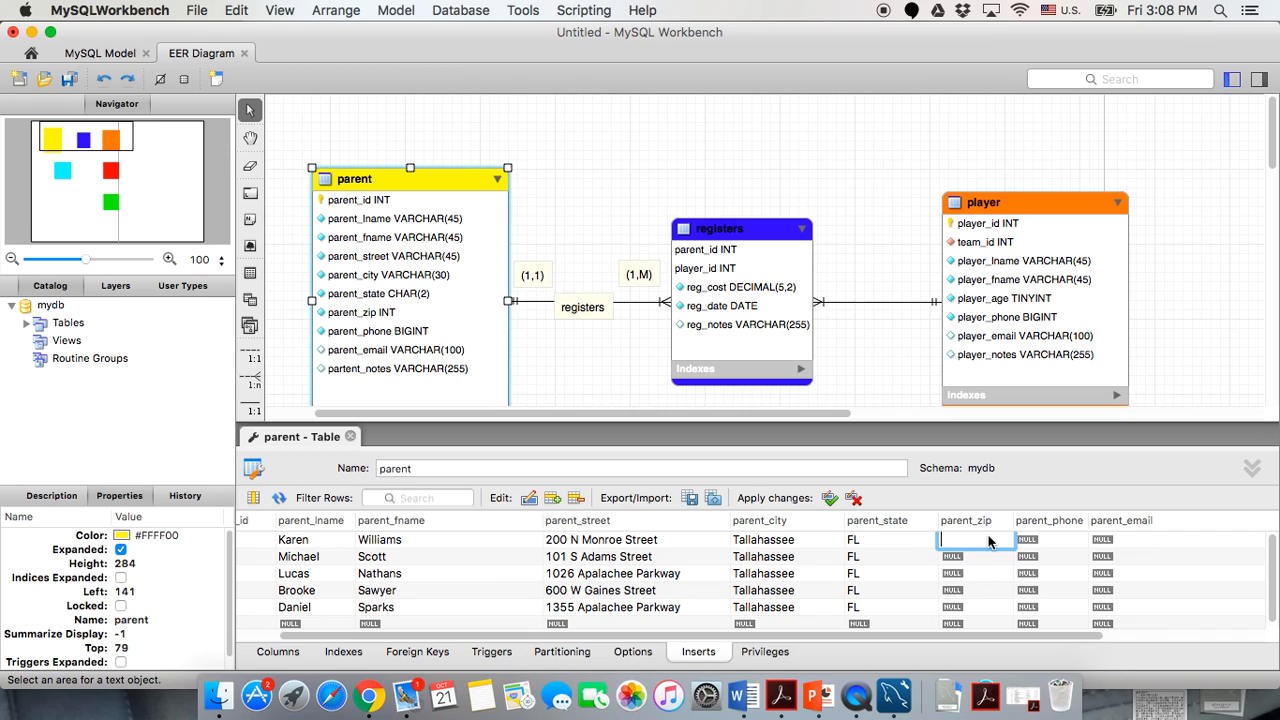
pyautogui.write('32301')
pyautogui.press('Return')
pyautogui.write('32301')
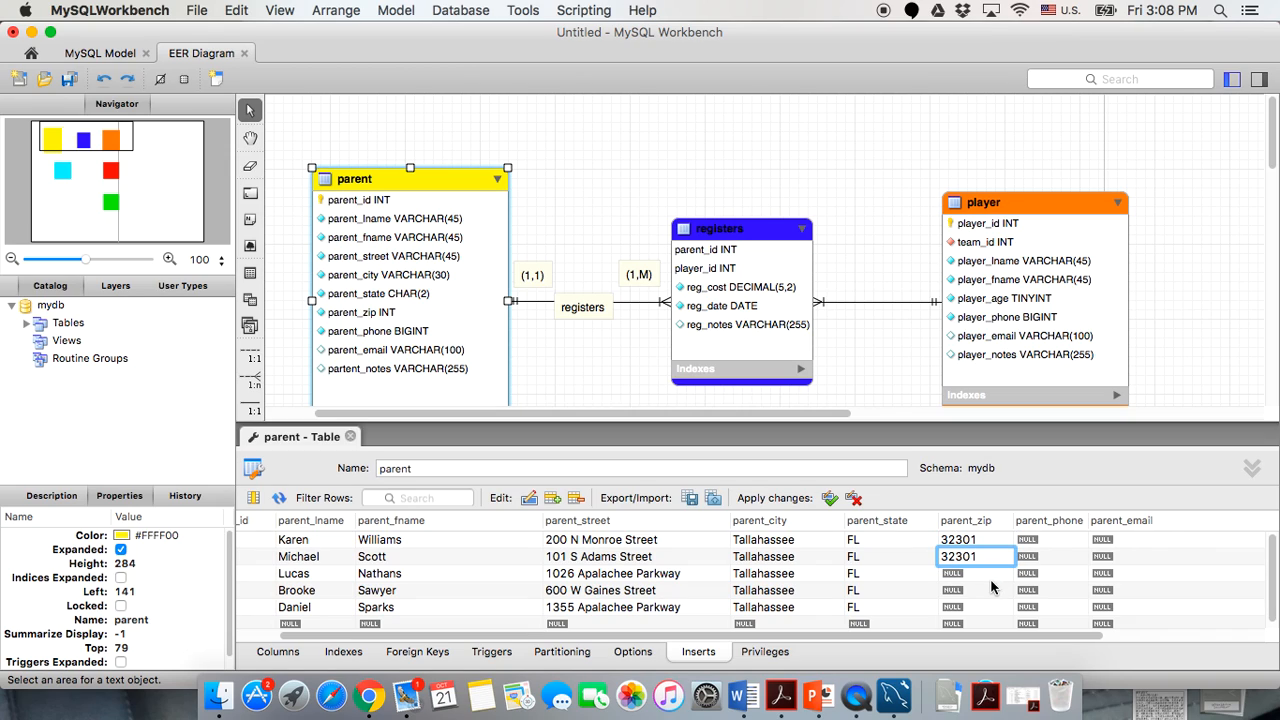
pyautogui.press('Return')
pyautogui.write('32')
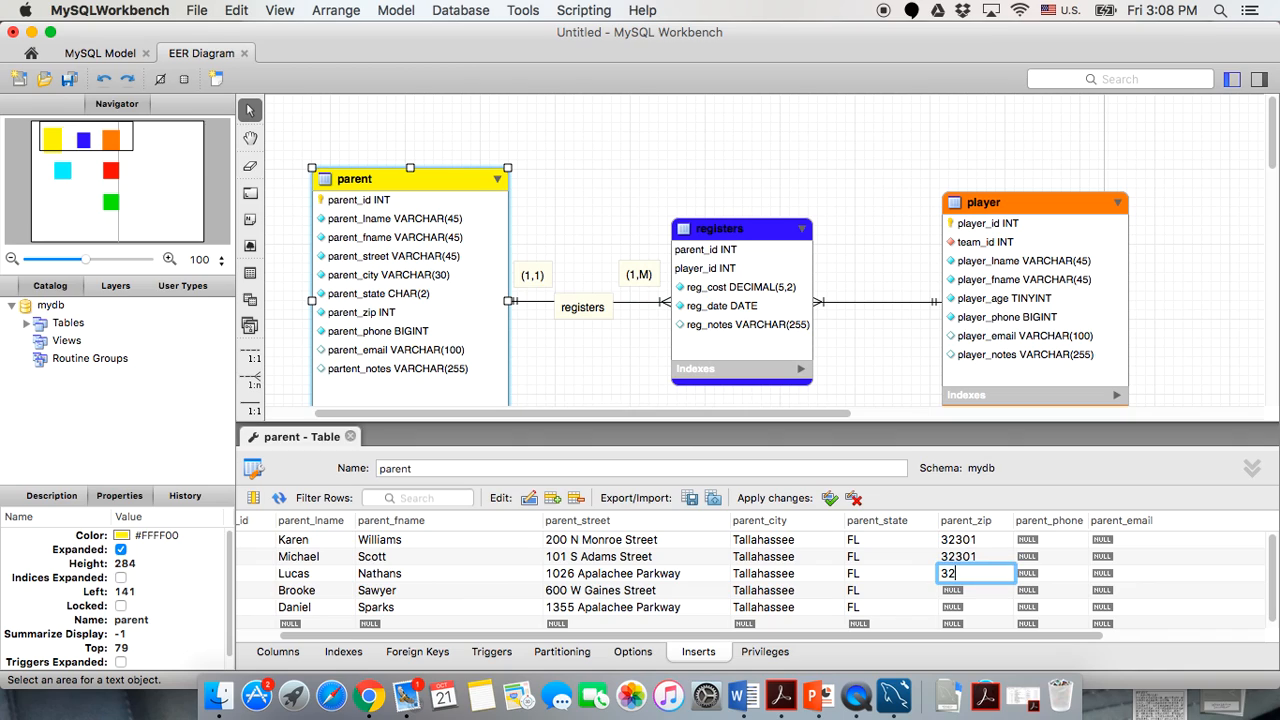
pyautogui.write('301')
pyautogui.press('Return')
pyautogui.write('323')
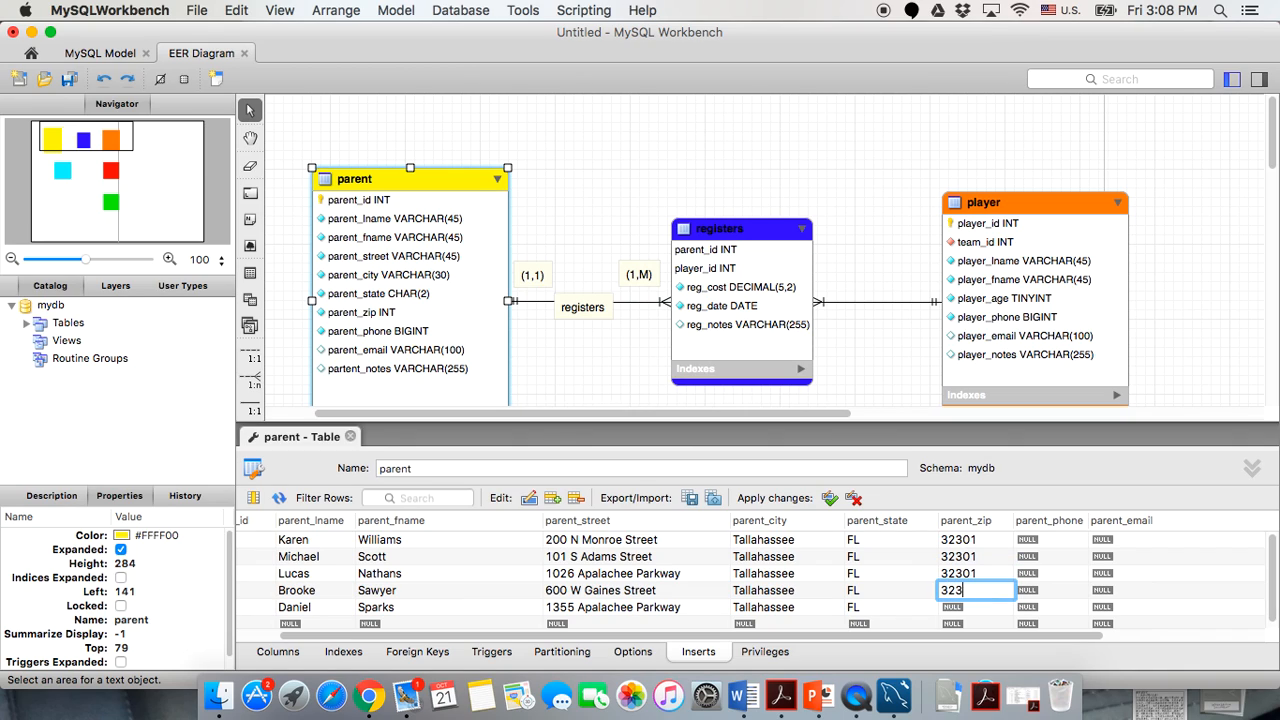
pyautogui.write('04')
pyautogui.press('Return')
pyautogui.write('3230')
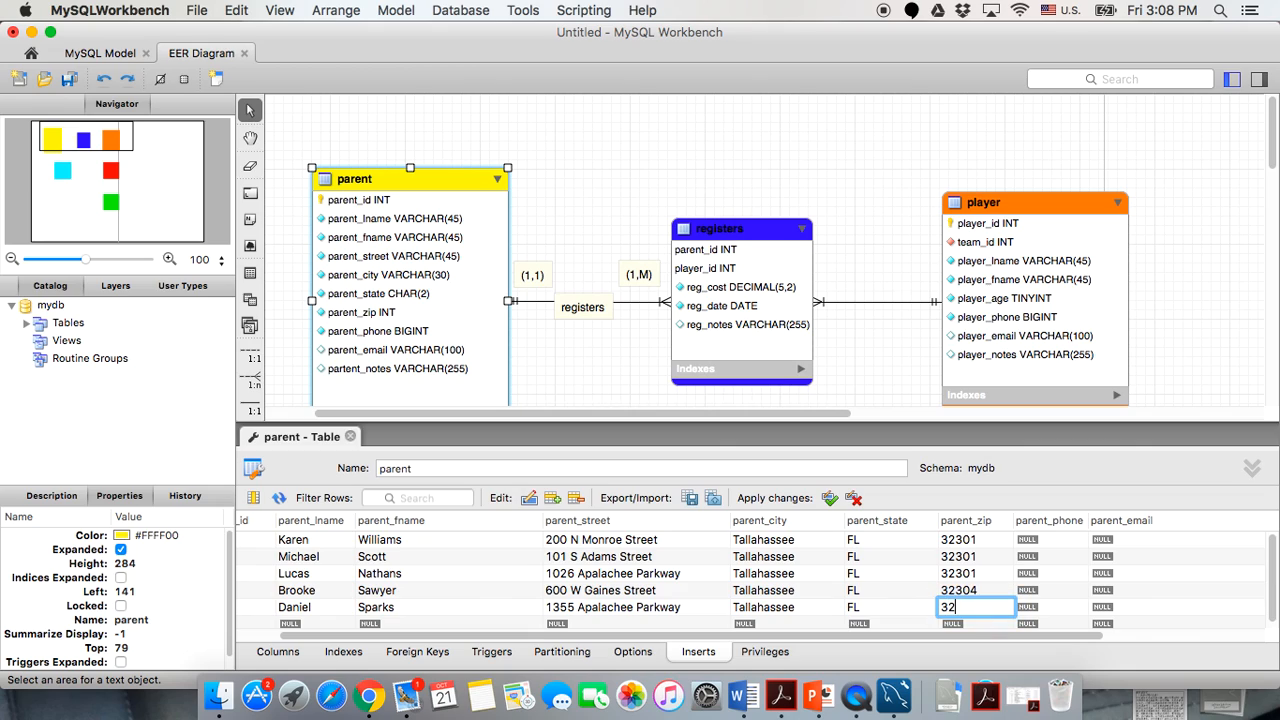
pyautogui.write('1')
pyautogui.click(1057, 553)
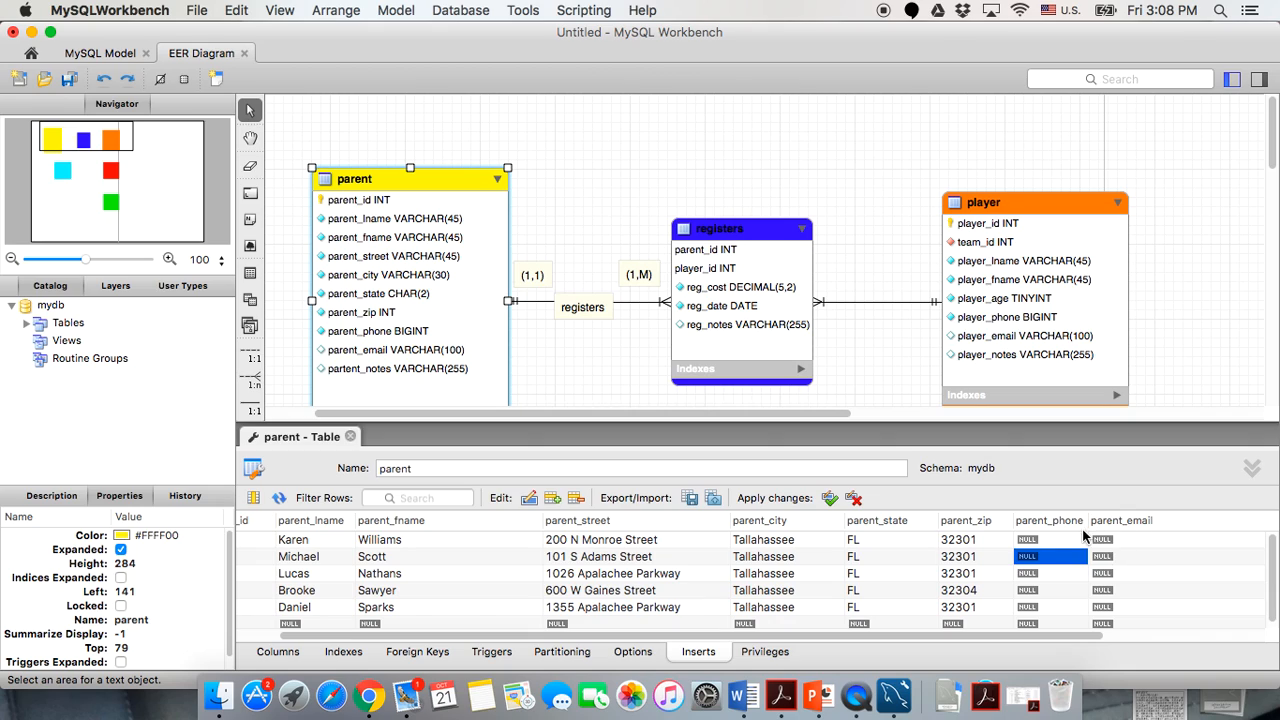
# Enter ten-digit parent_phone numbers for the first three parents.
pyautogui.doubleClick(1075, 538)
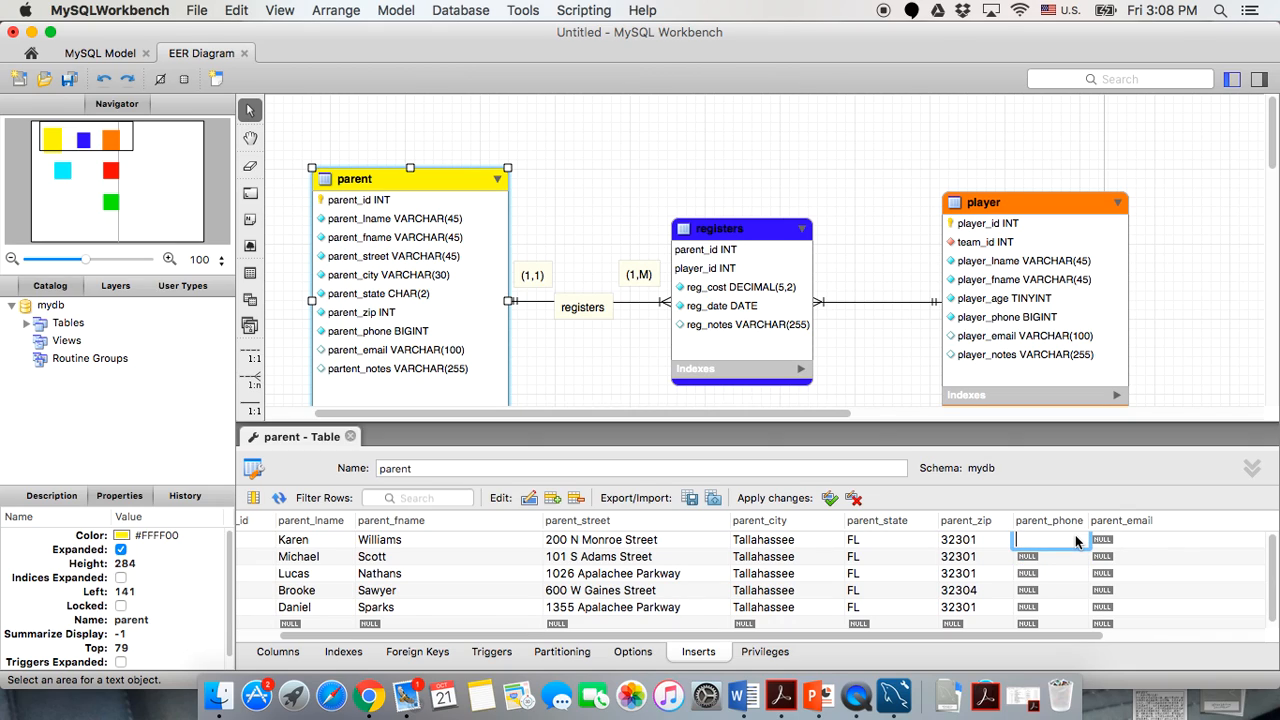
pyautogui.doubleClick(1071, 556)
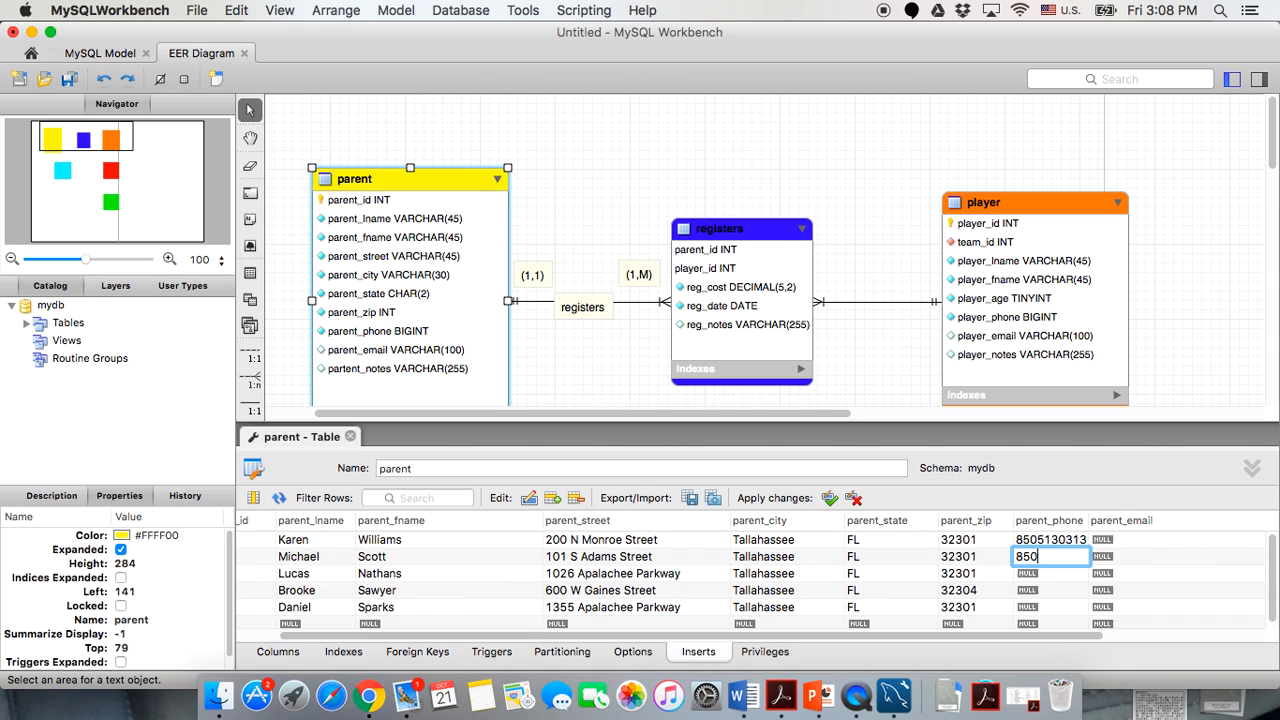
pyautogui.doubleClick(1067, 579)
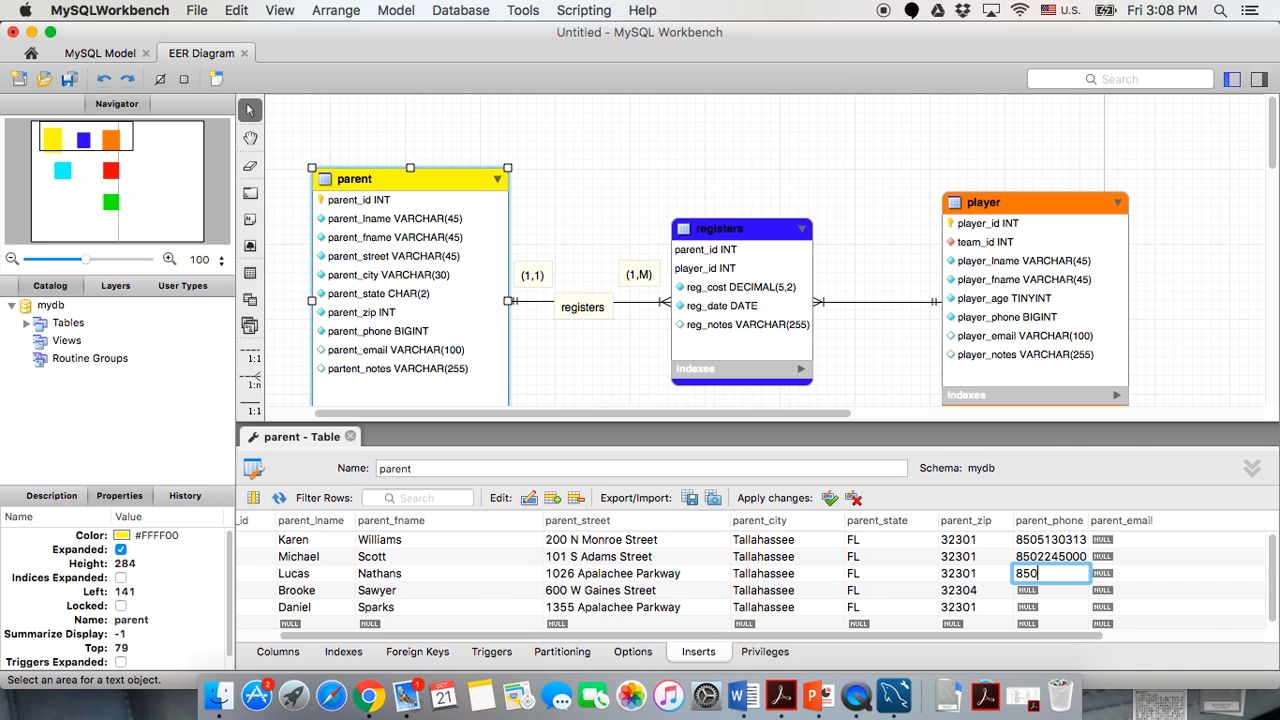
pyautogui.press('Return')
# Enter parent_phone numbers for the fourth and fifth parents.
pyautogui.click(1044, 591)
pyautogui.doubleClick(1044, 591)
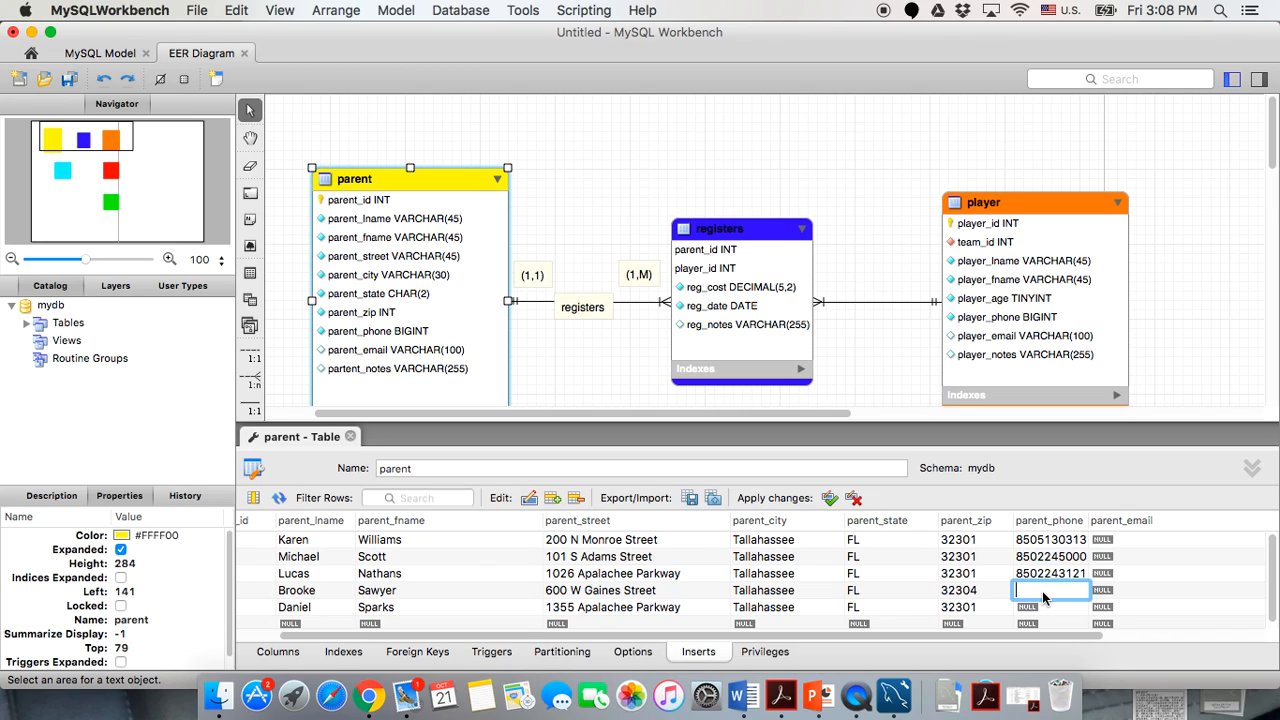
pyautogui.doubleClick(1040, 607)
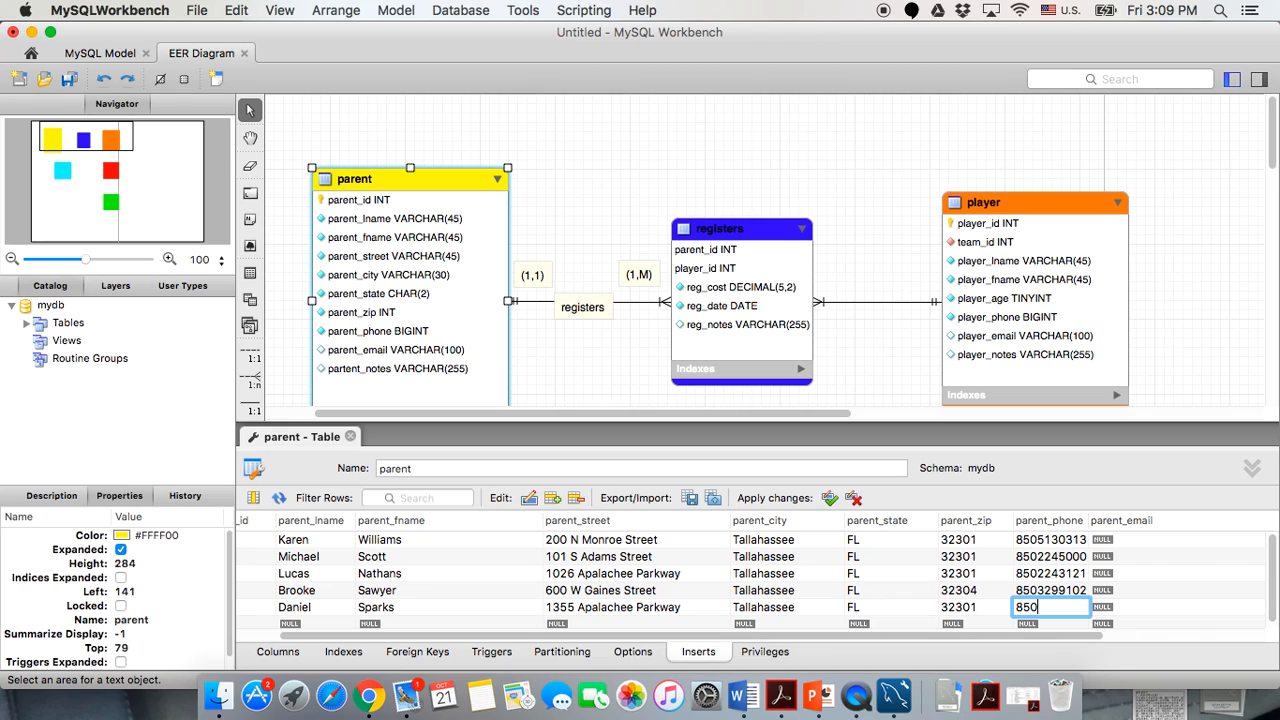
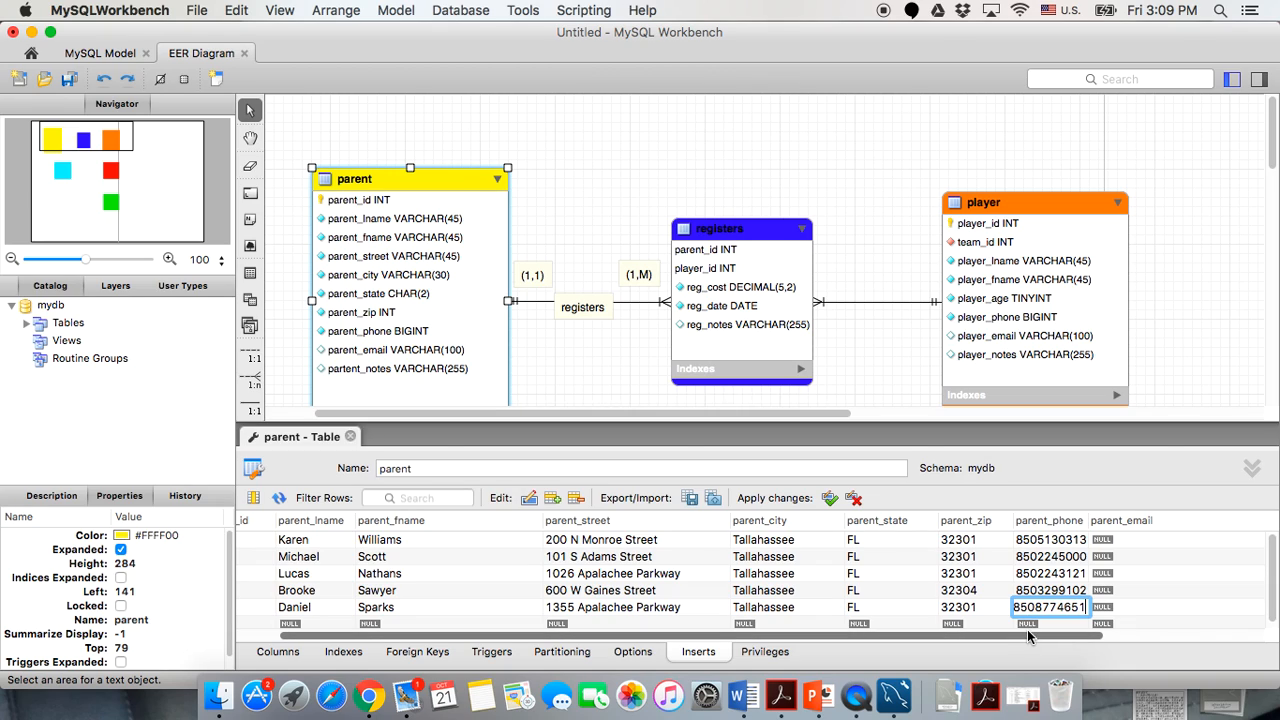
pyautogui.press('Return')
pyautogui.click(1058, 601)
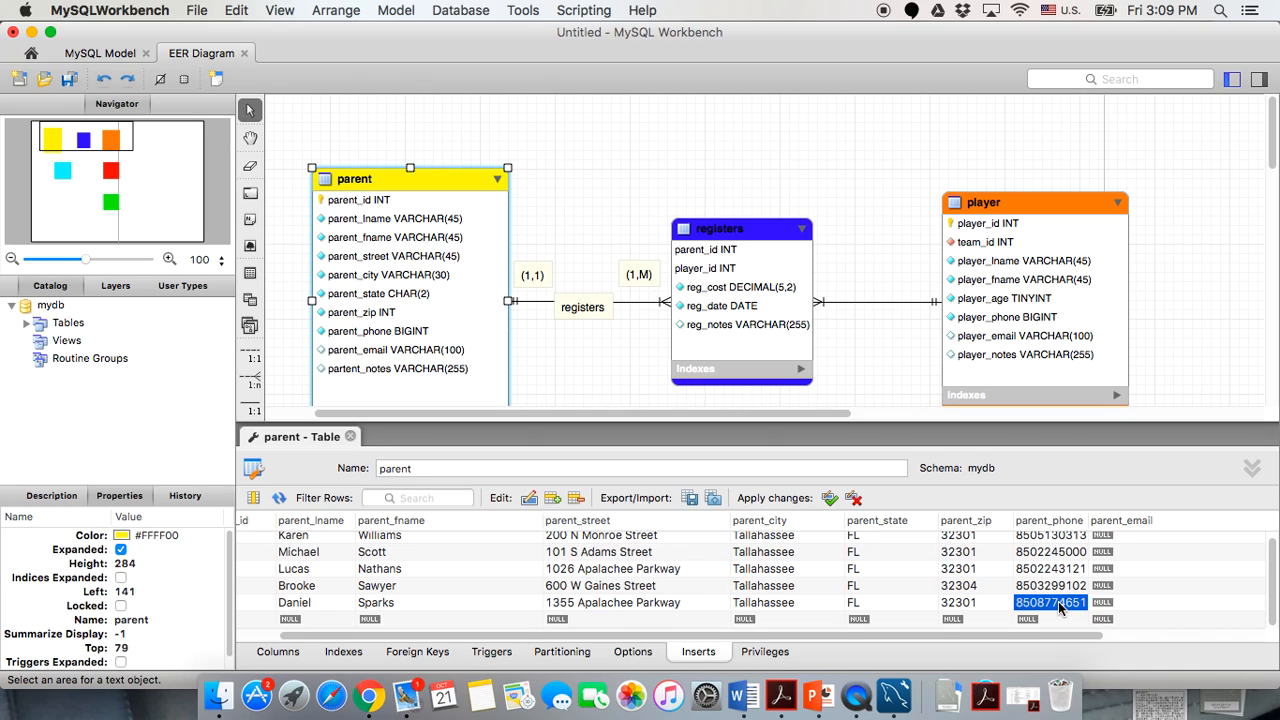
# Enter the parent_email addresses for parent rows 1 and 2.
pyautogui.click(1154, 616)
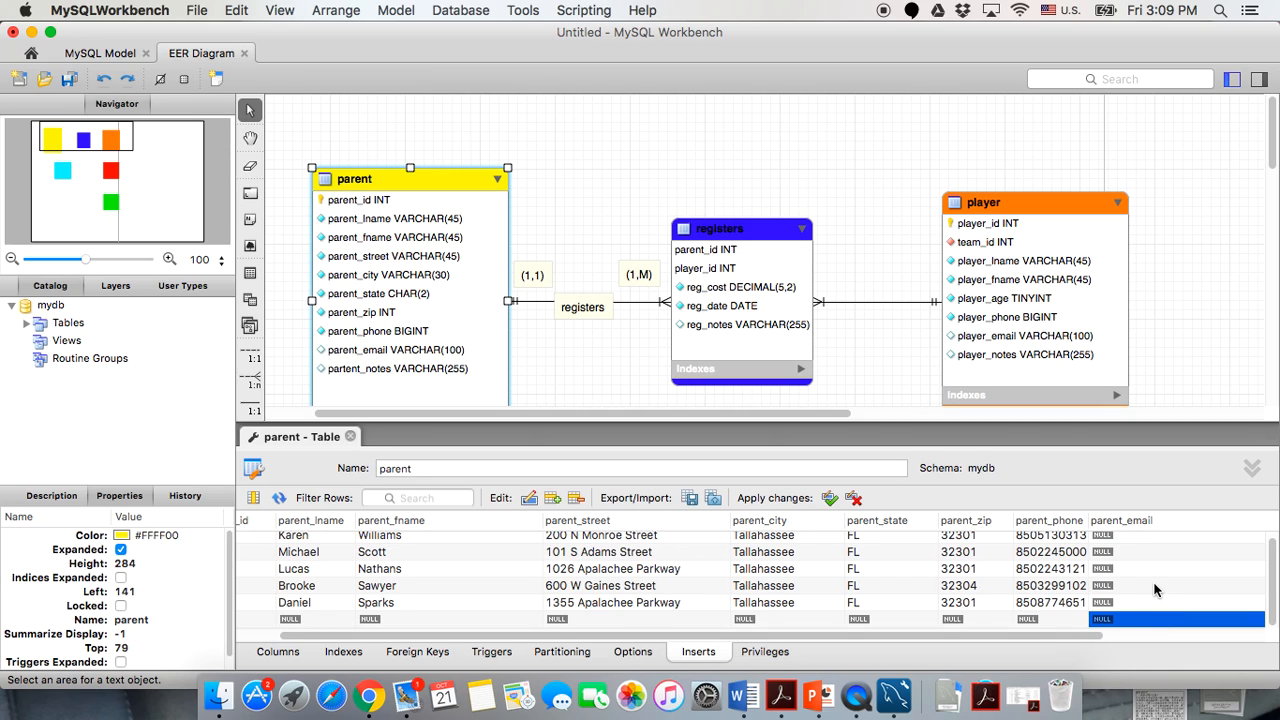
pyautogui.hscroll(2, 1029, 577)
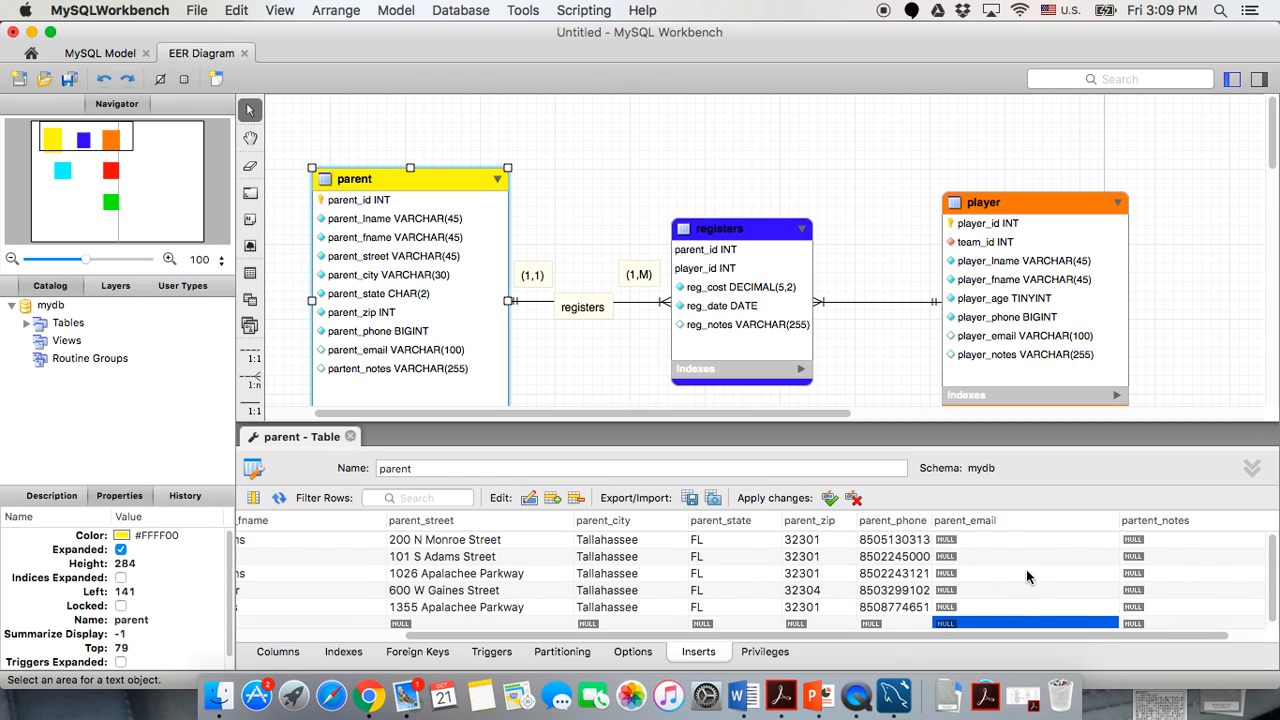
pyautogui.click(991, 540)
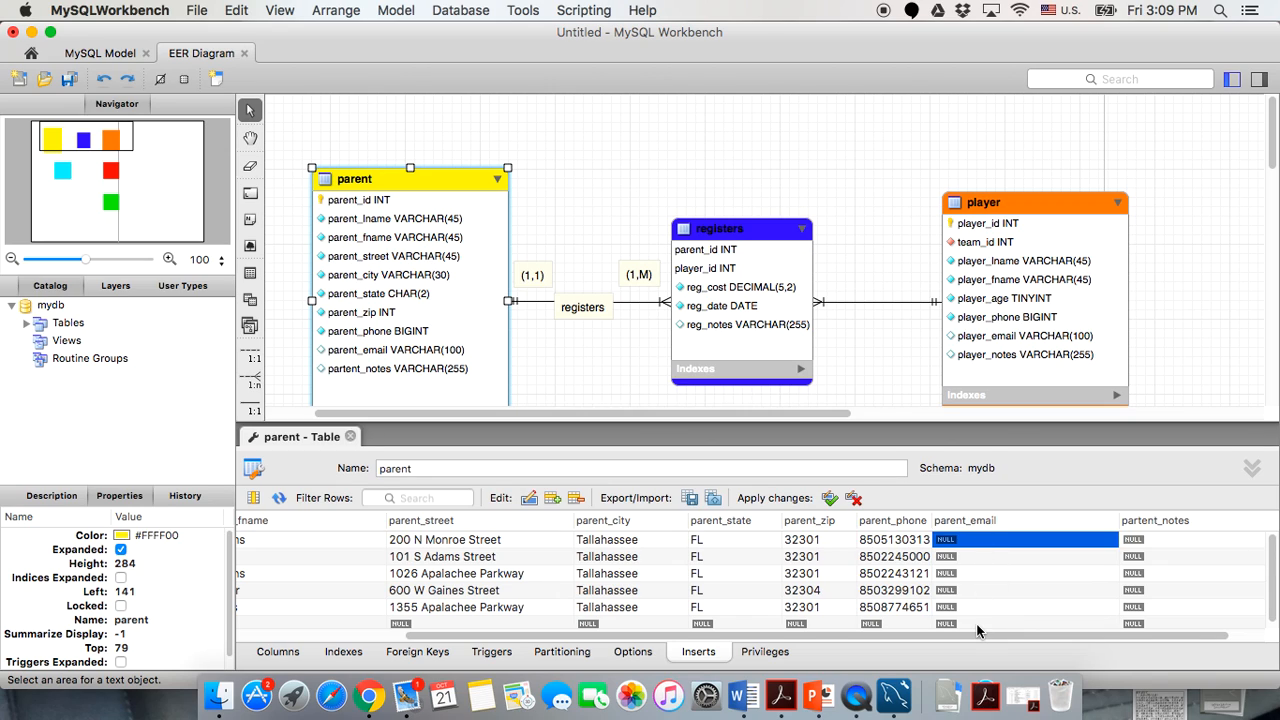
pyautogui.hscroll(-1, 978, 630)
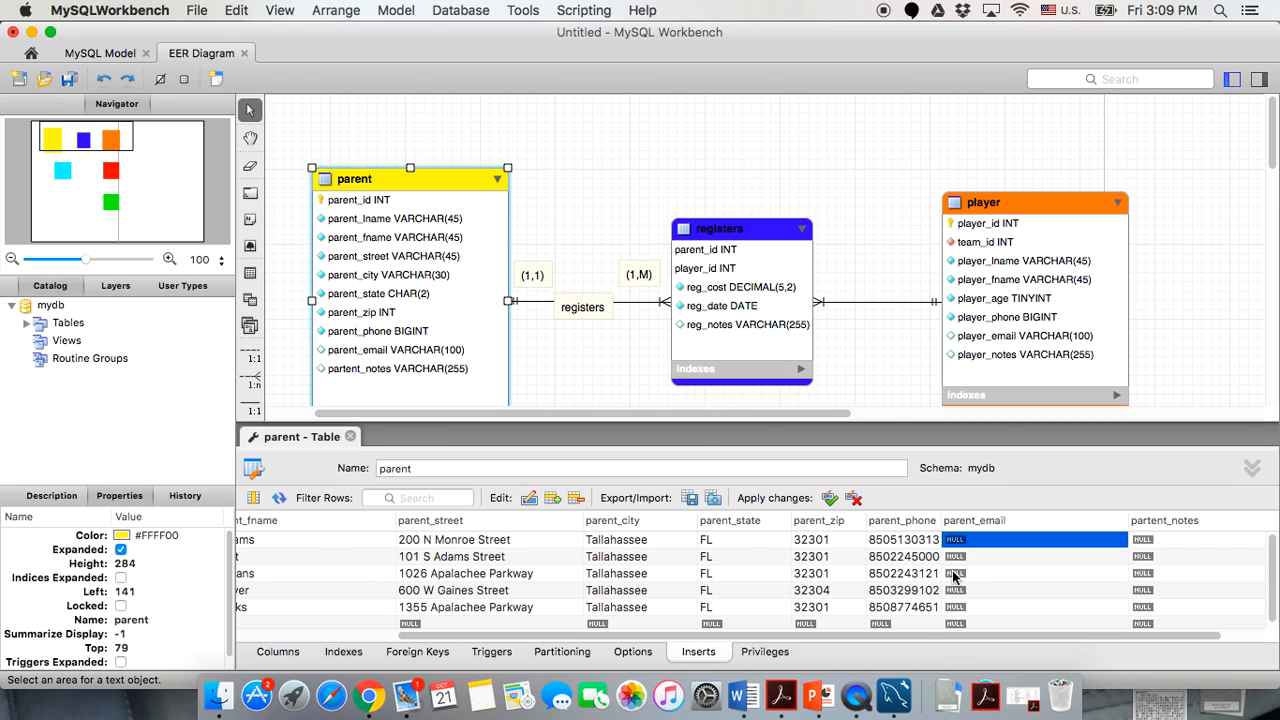
pyautogui.hscroll(2, 965, 560)
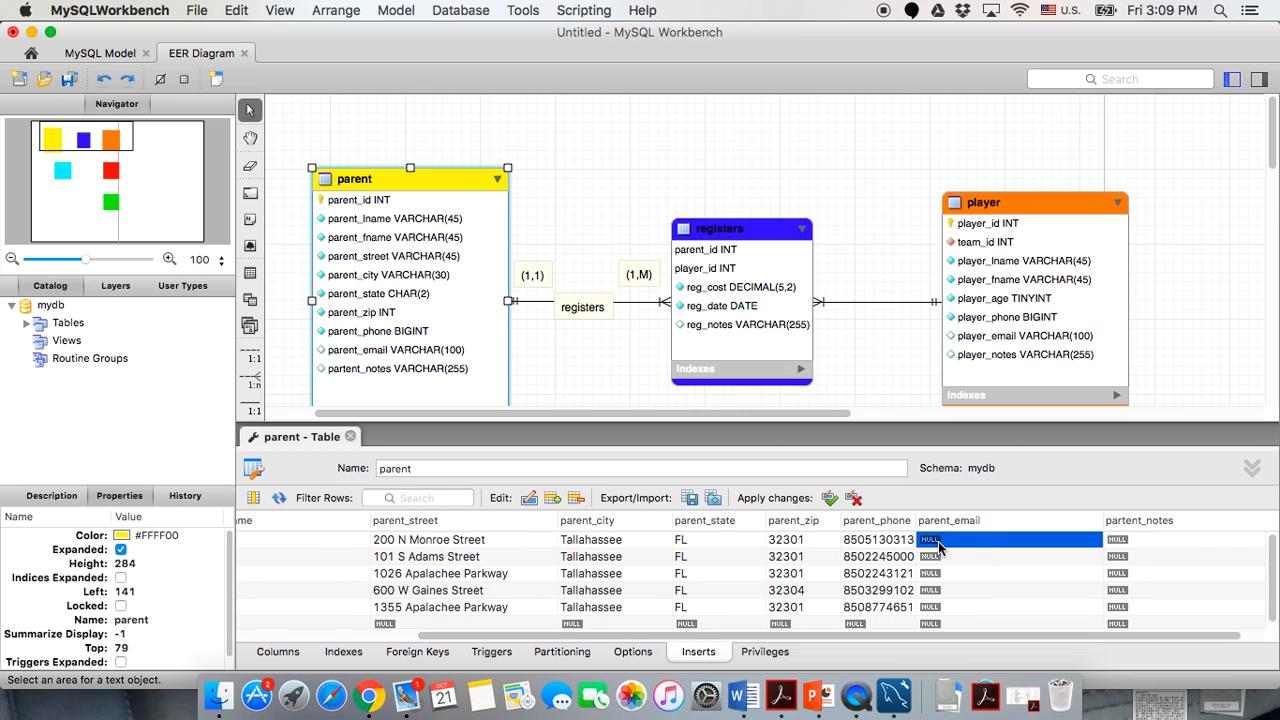
pyautogui.doubleClick(938, 545)
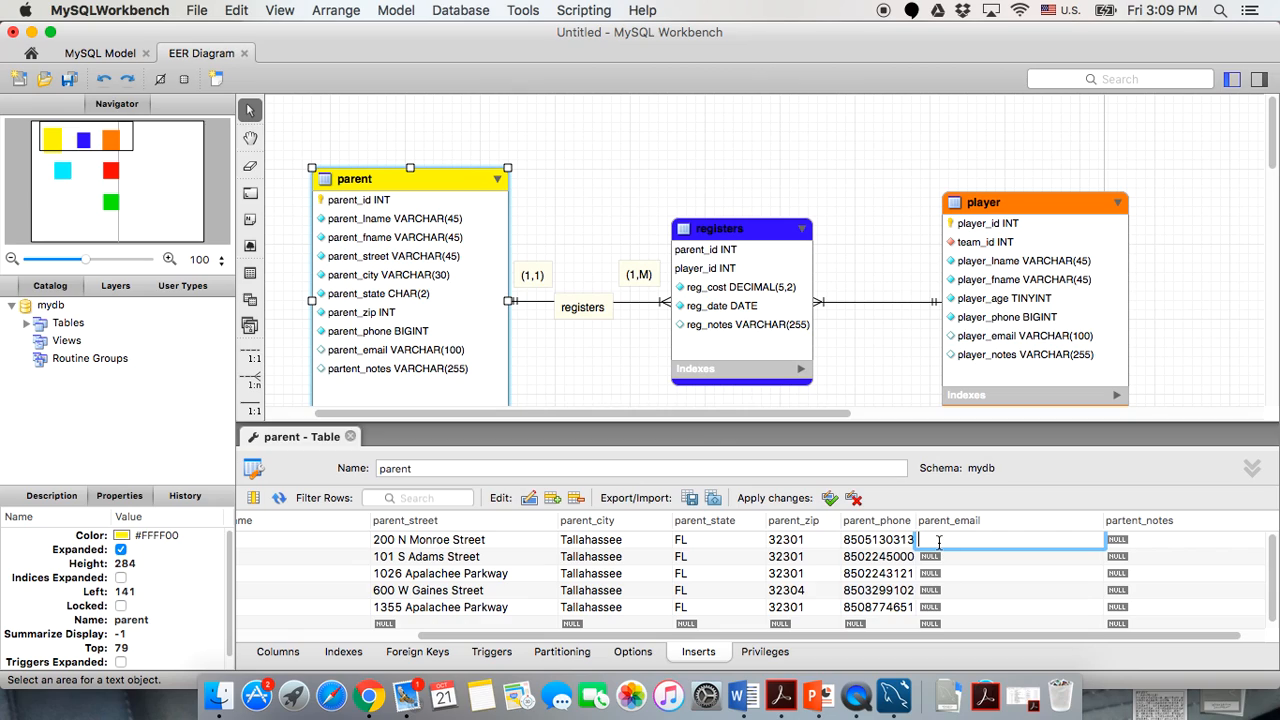
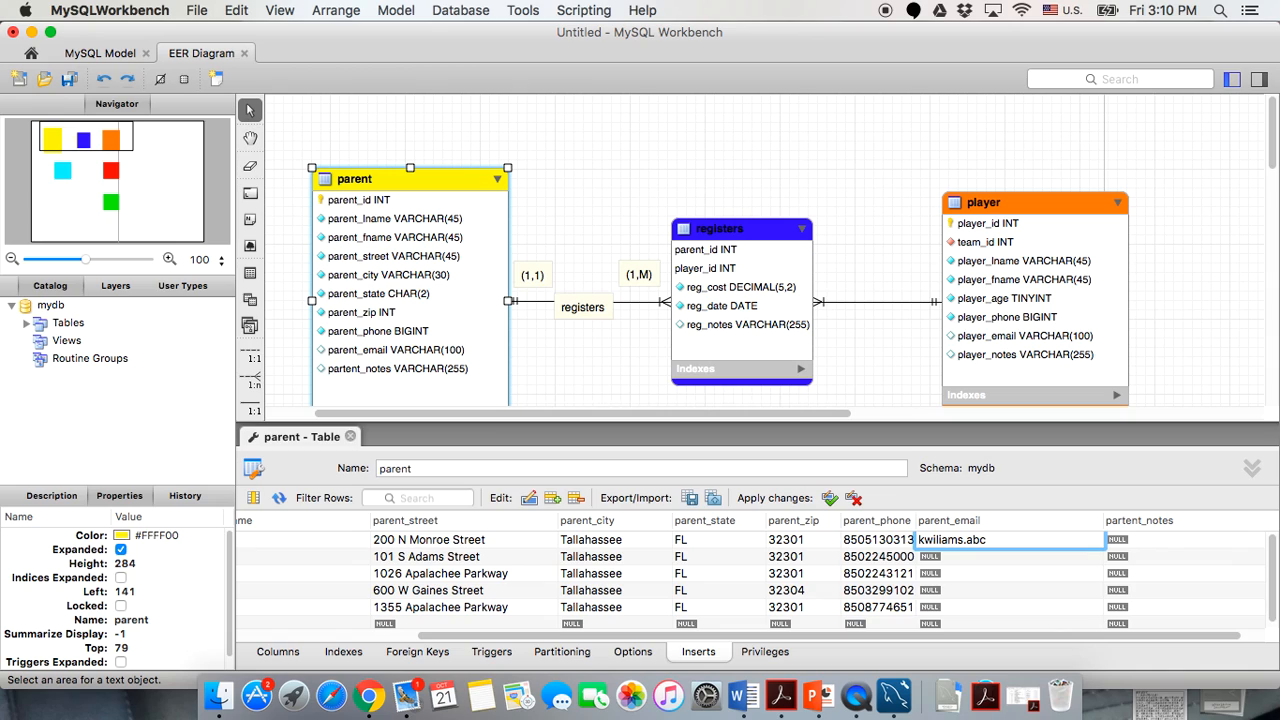
pyautogui.click(953, 557)
pyautogui.click(950, 558)
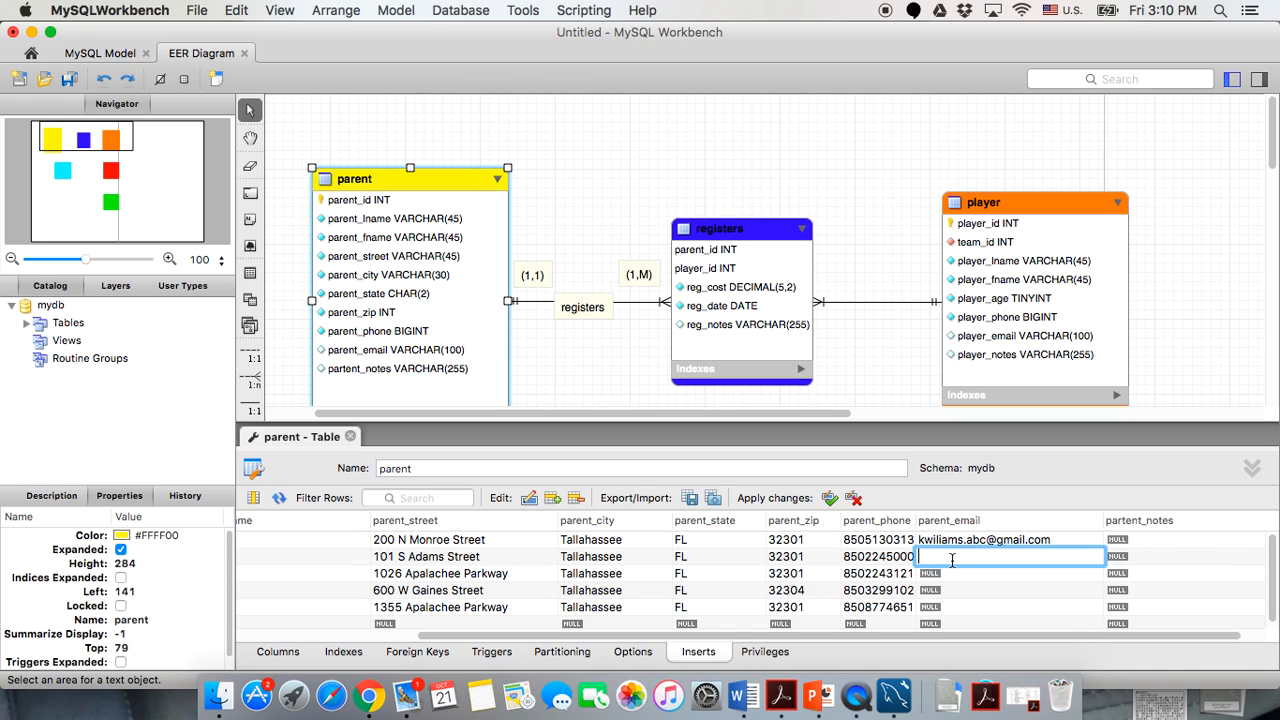
# Enter the parent_email addresses for parent rows 3, 4 and 5.
pyautogui.doubleClick(960, 578)
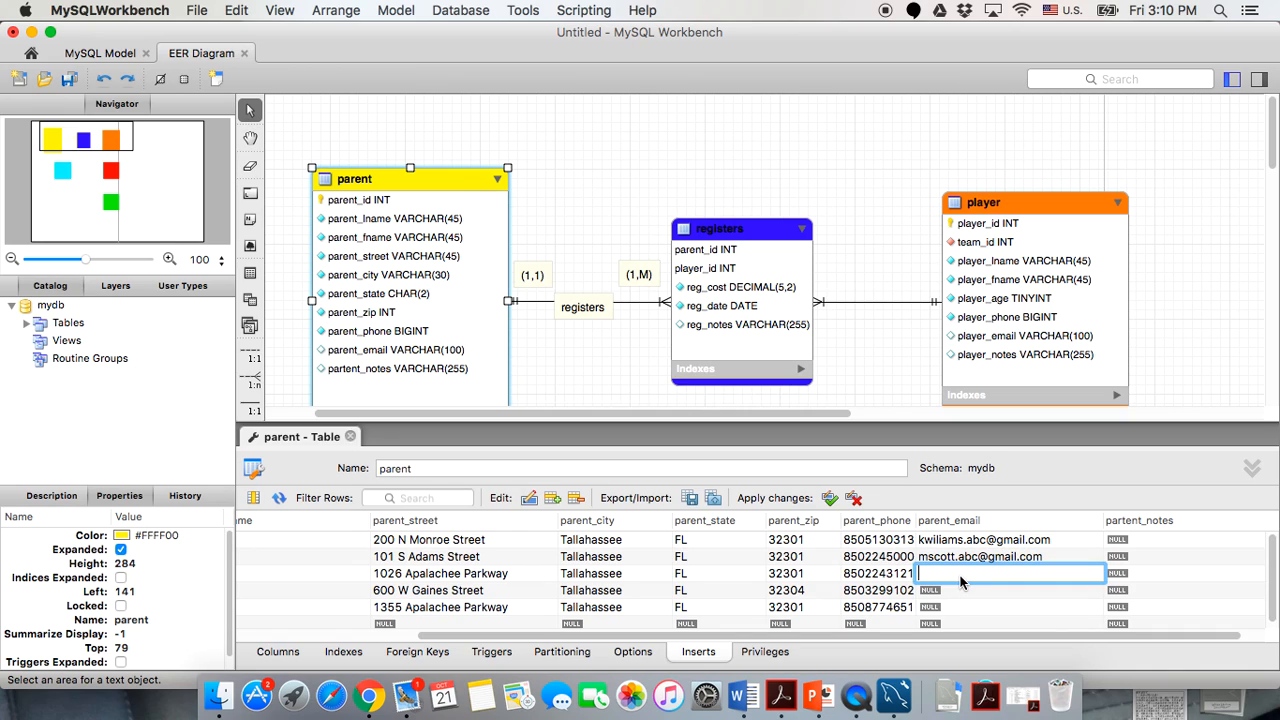
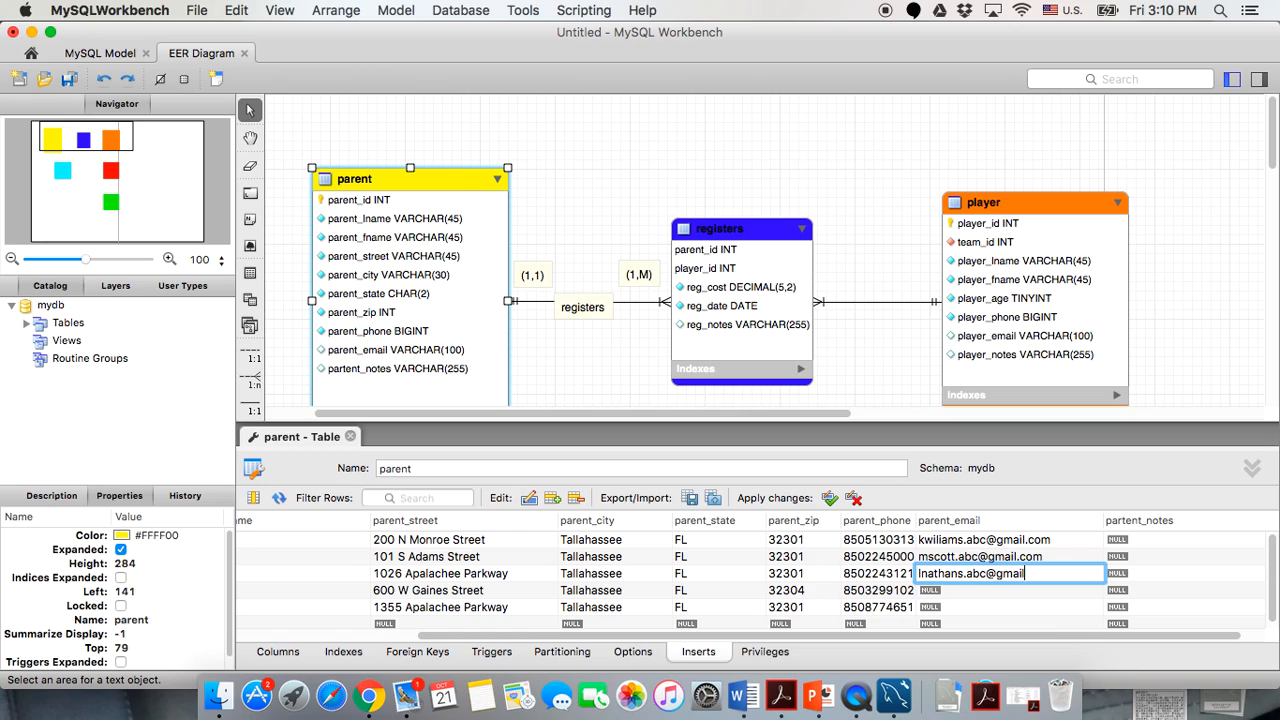
pyautogui.click(960, 590)
pyautogui.click(960, 592)
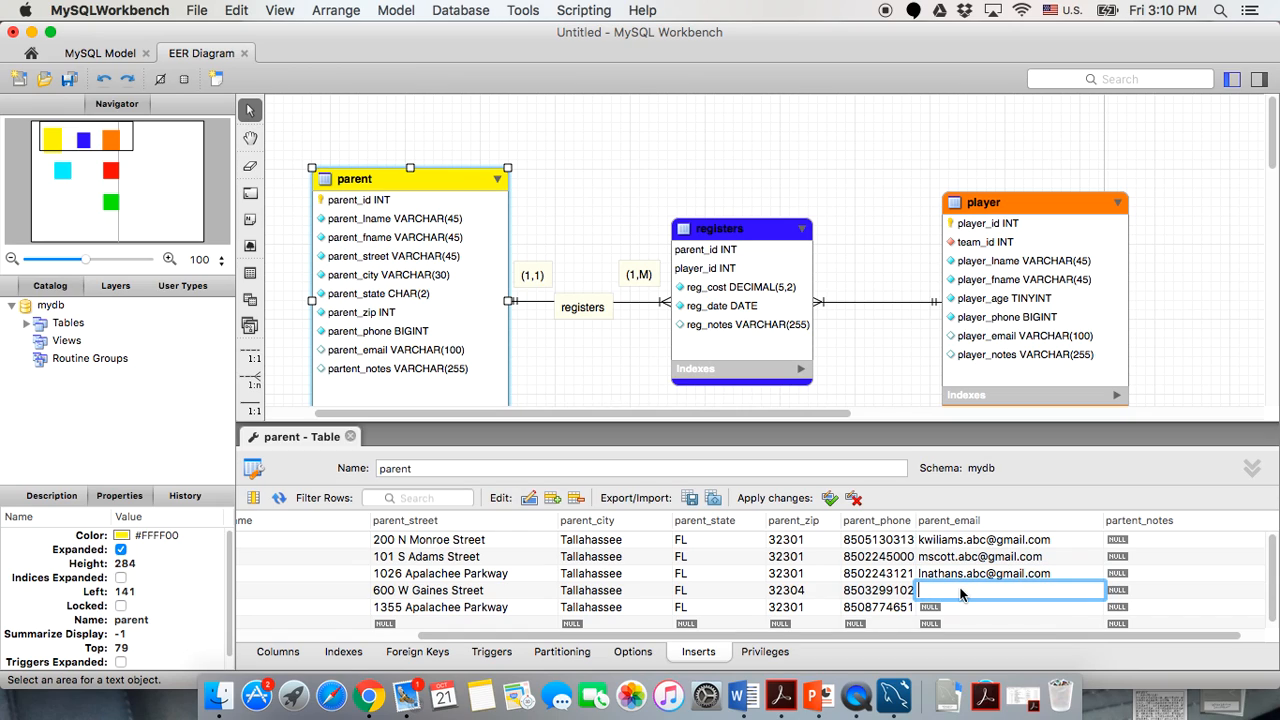
pyautogui.click(968, 608)
pyautogui.click(968, 606)
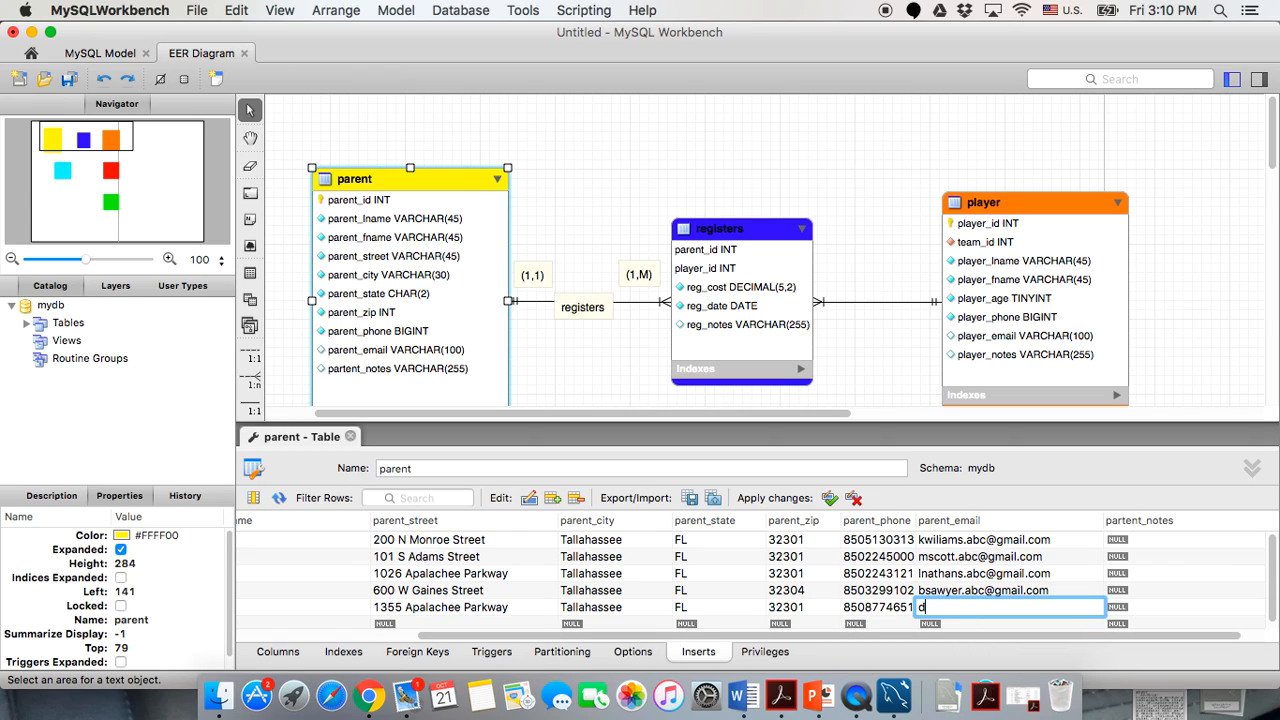
pyautogui.click(1032, 575)
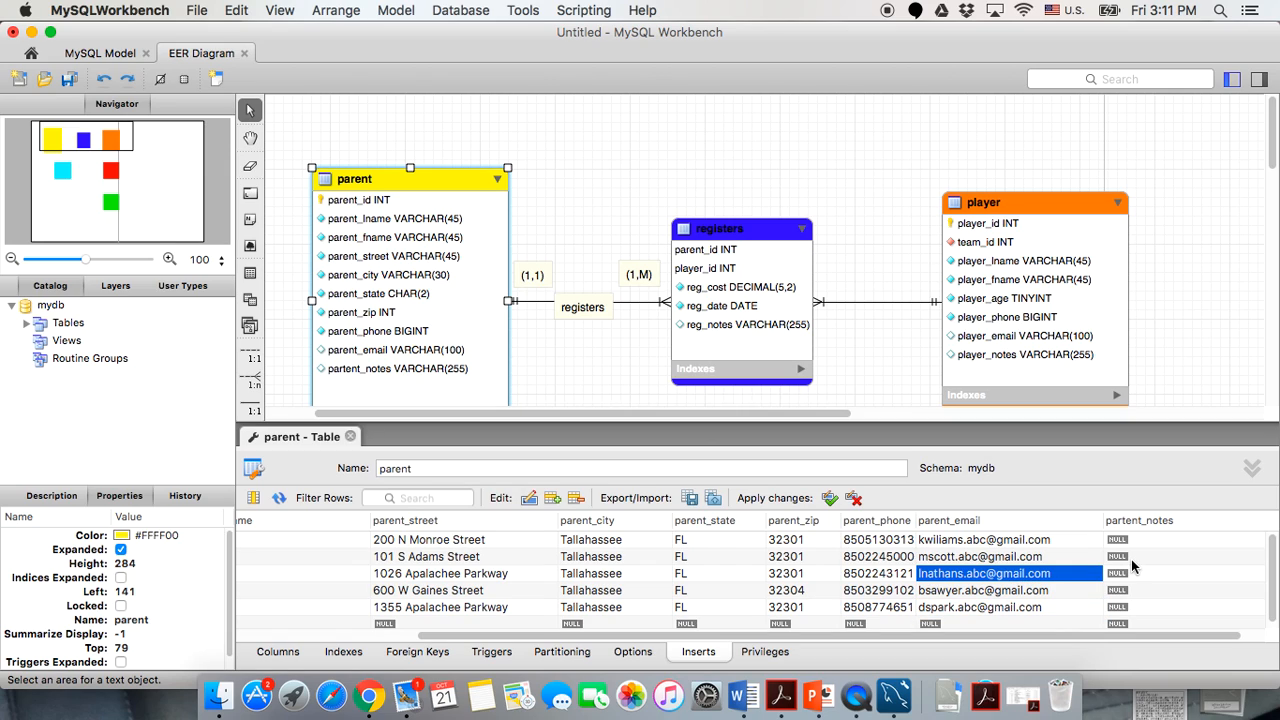
# Review the five parent insert rows, then close the parent table editor and deselect the table.
pyautogui.hscroll(1, 1151, 597)
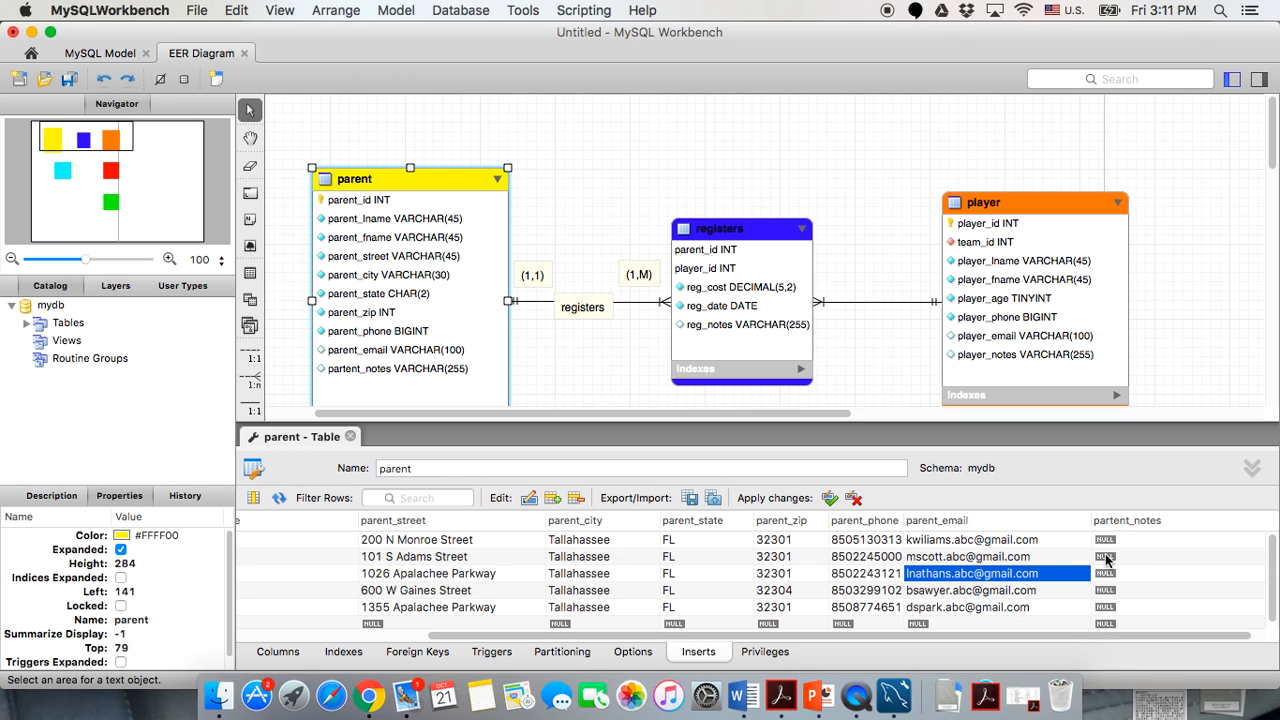
pyautogui.hscroll(-5, 811, 567)
pyautogui.hscroll(5, 811, 567)
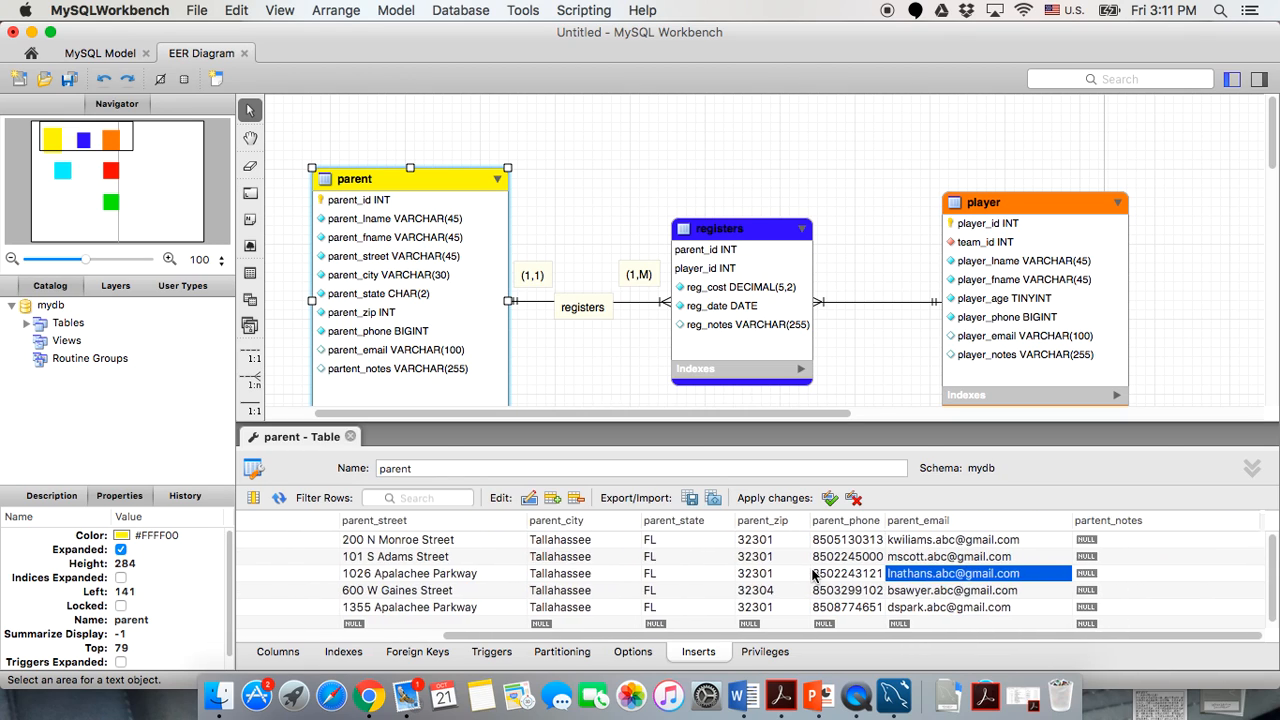
pyautogui.hscroll(-5, 811, 567)
pyautogui.hscroll(5, 811, 567)
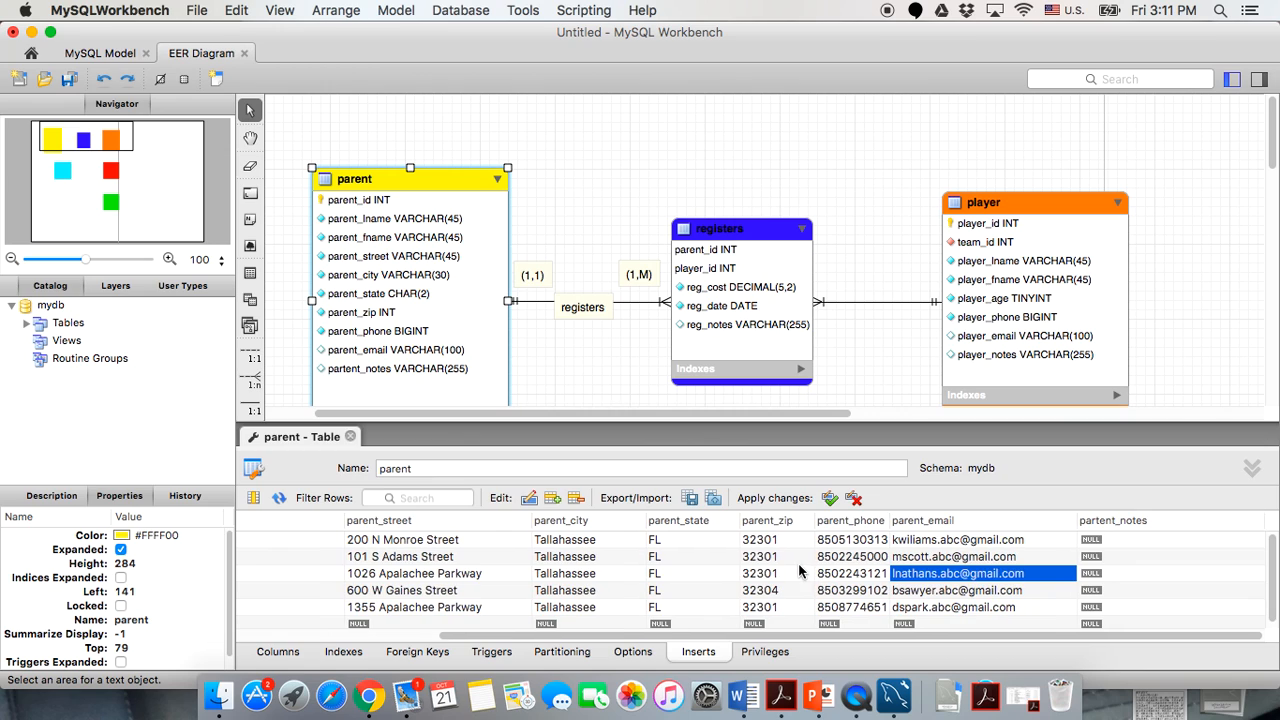
pyautogui.click(799, 555)
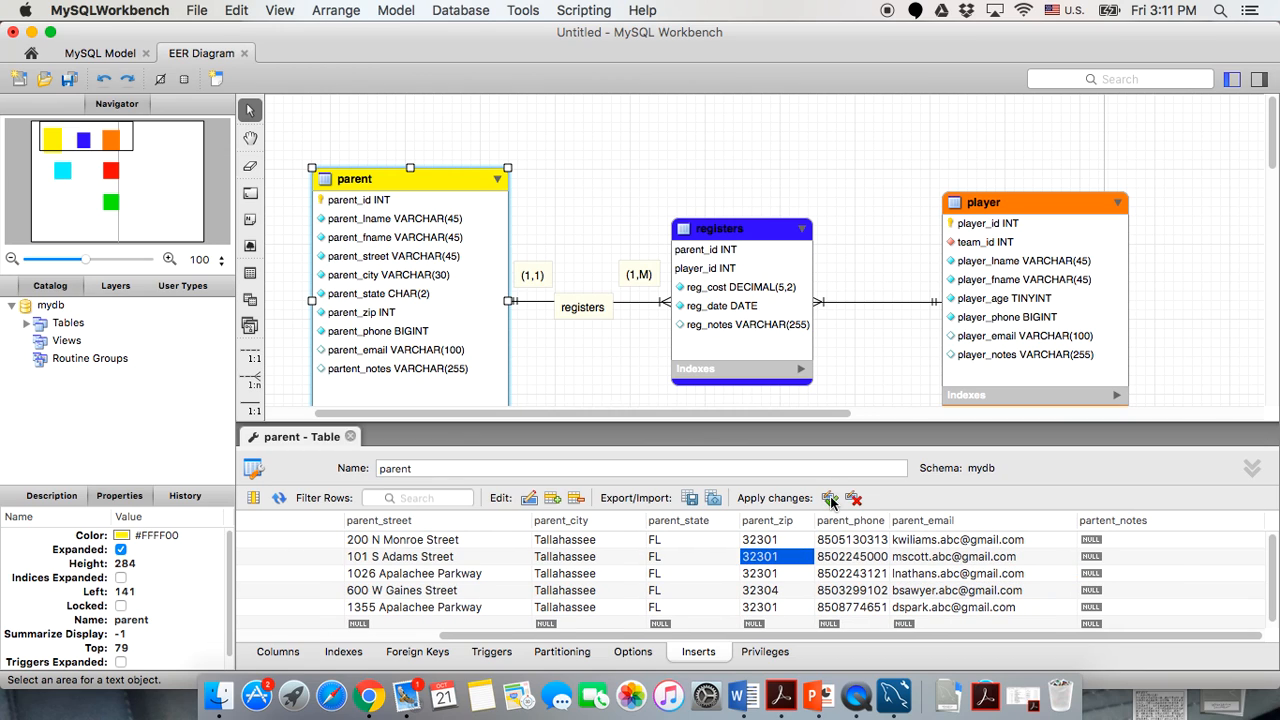
pyautogui.hscroll(-5, 840, 592)
pyautogui.hscroll(2, 840, 592)
pyautogui.hscroll(-3, 840, 592)
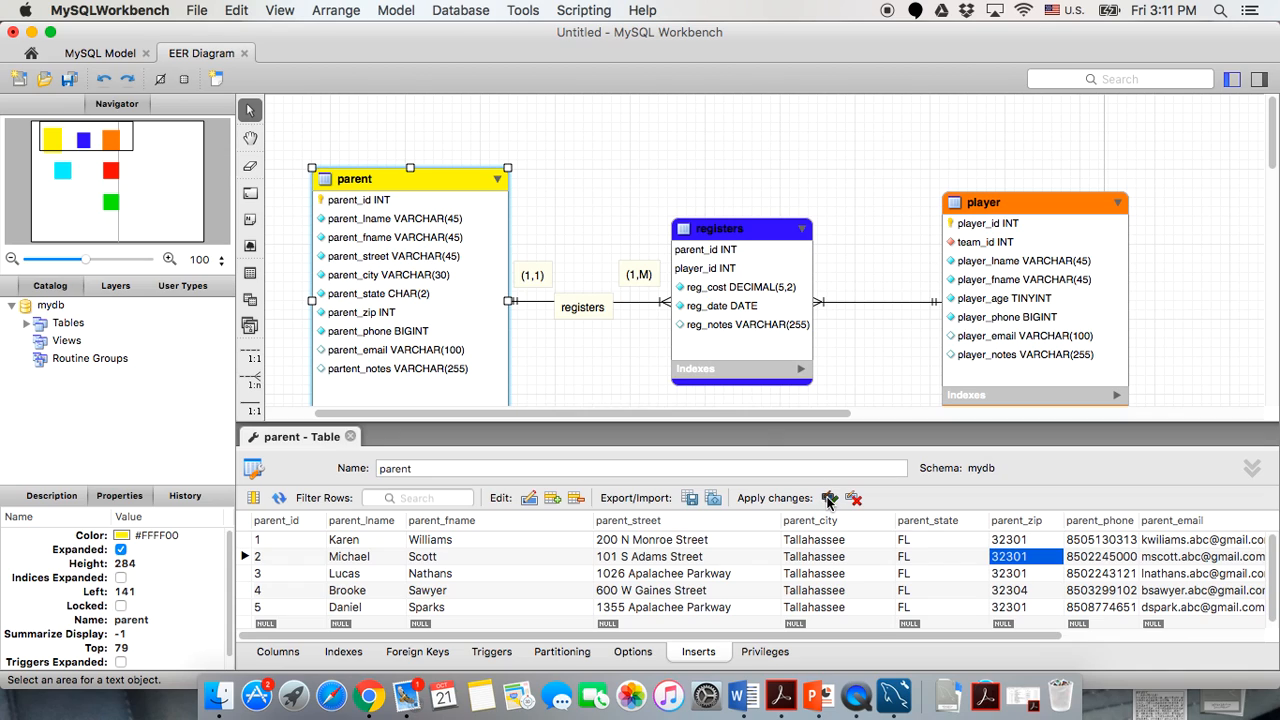
pyautogui.click(350, 436)
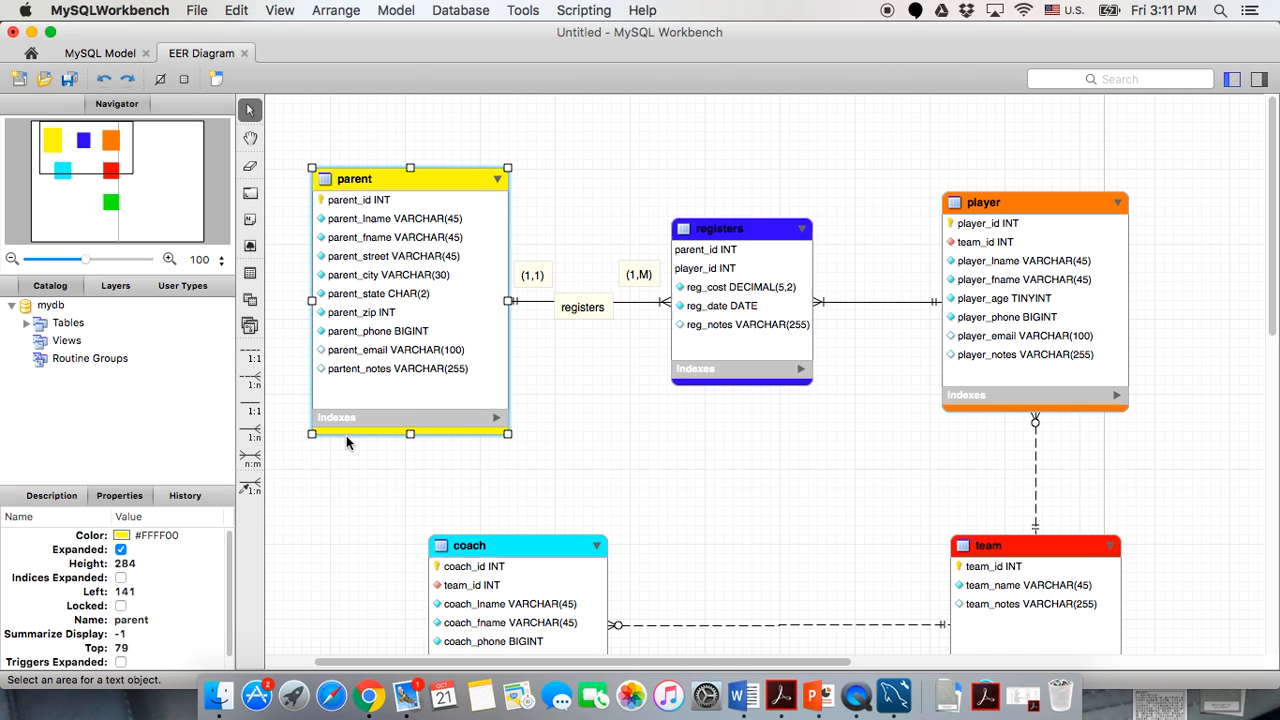
pyautogui.click(367, 558)
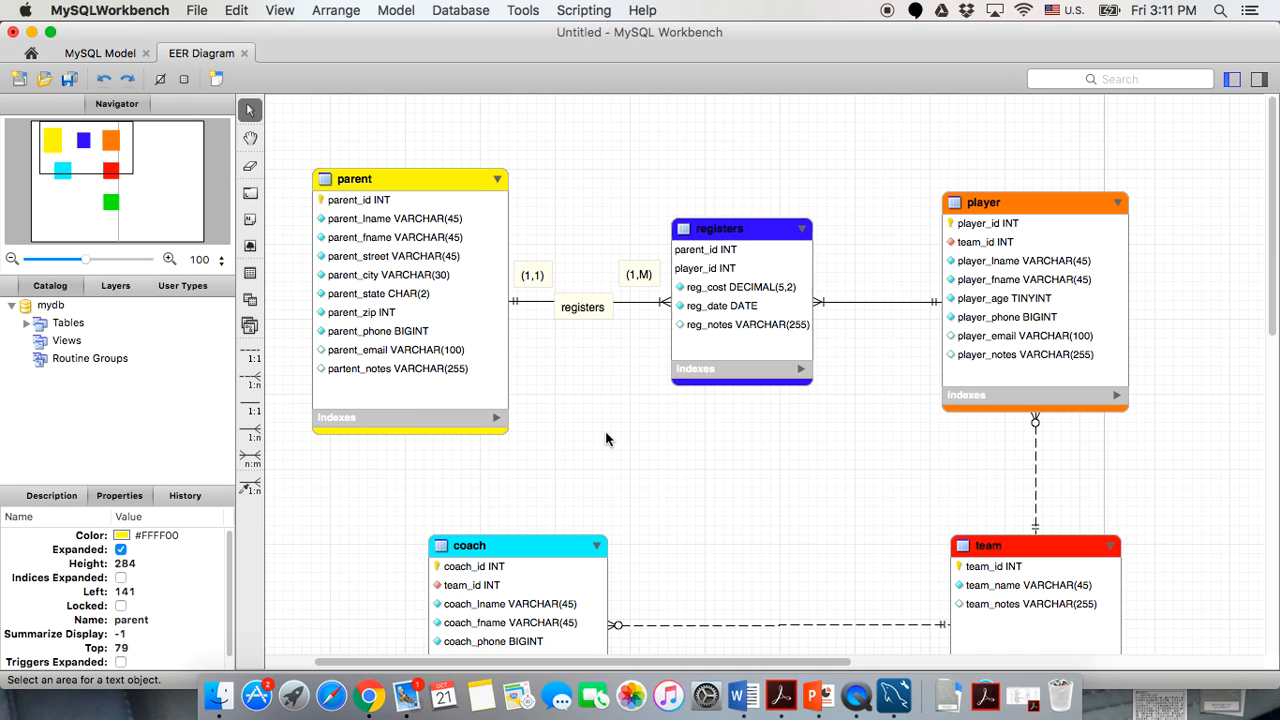
# Open the player table's Inserts grid and enter player_id 1 in the first row.
pyautogui.doubleClick(1028, 201)
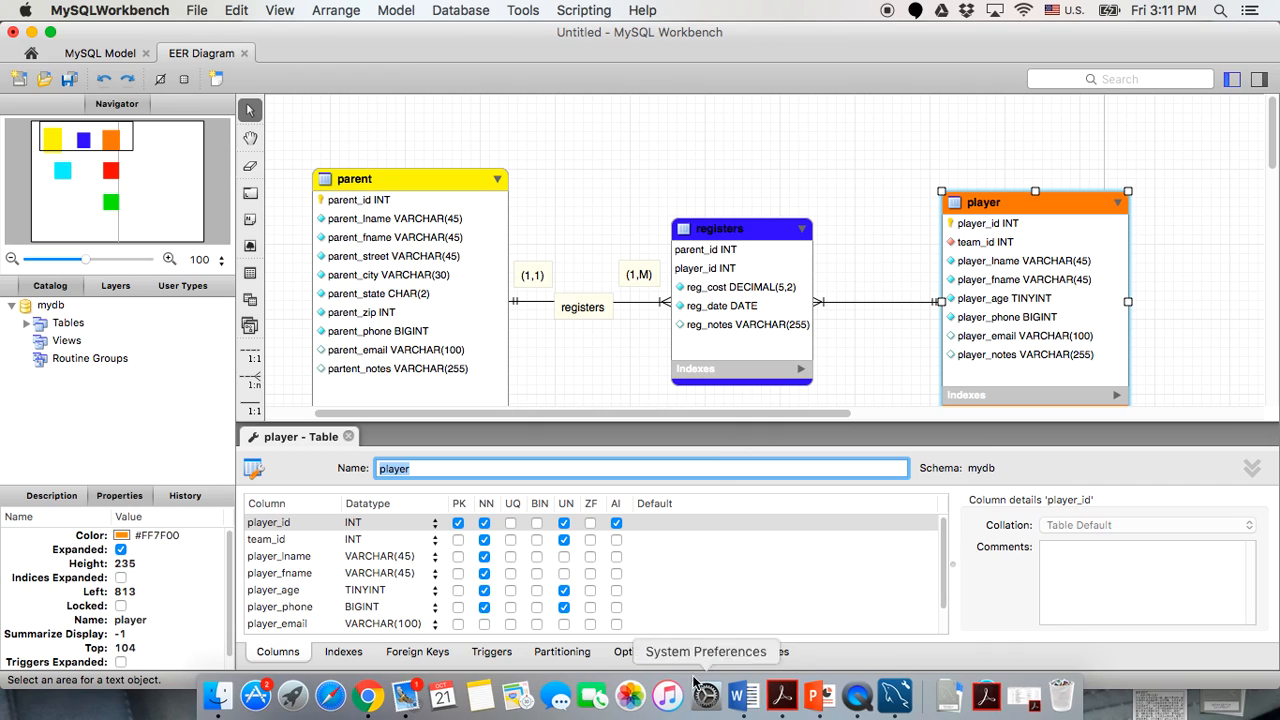
pyautogui.click(698, 649)
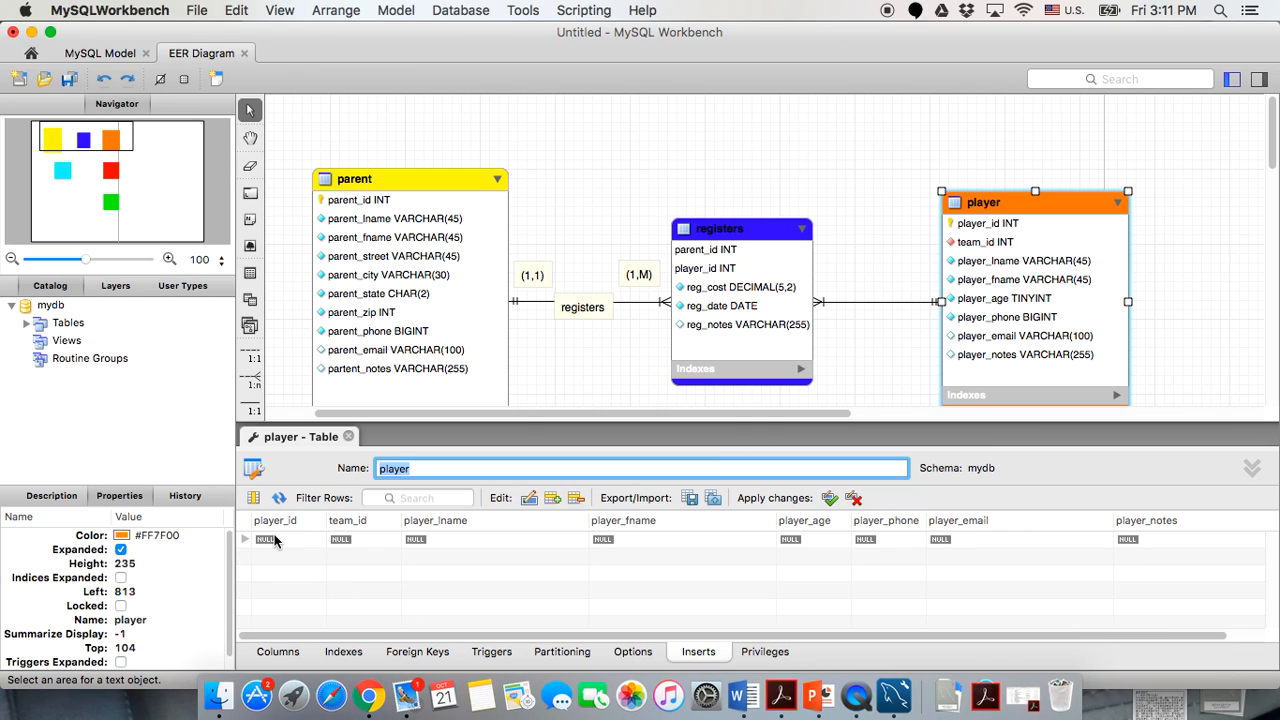
pyautogui.click(275, 538)
pyautogui.click(276, 539)
pyautogui.write('1')
pyautogui.press('Return')
# Add player rows with player_id 2, 3, 4 and 5.
pyautogui.click(272, 556)
pyautogui.write('2')
pyautogui.press('Return')
pyautogui.click(273, 577)
pyautogui.write('3')
pyautogui.press('Return')
pyautogui.click(275, 592)
pyautogui.write('4')
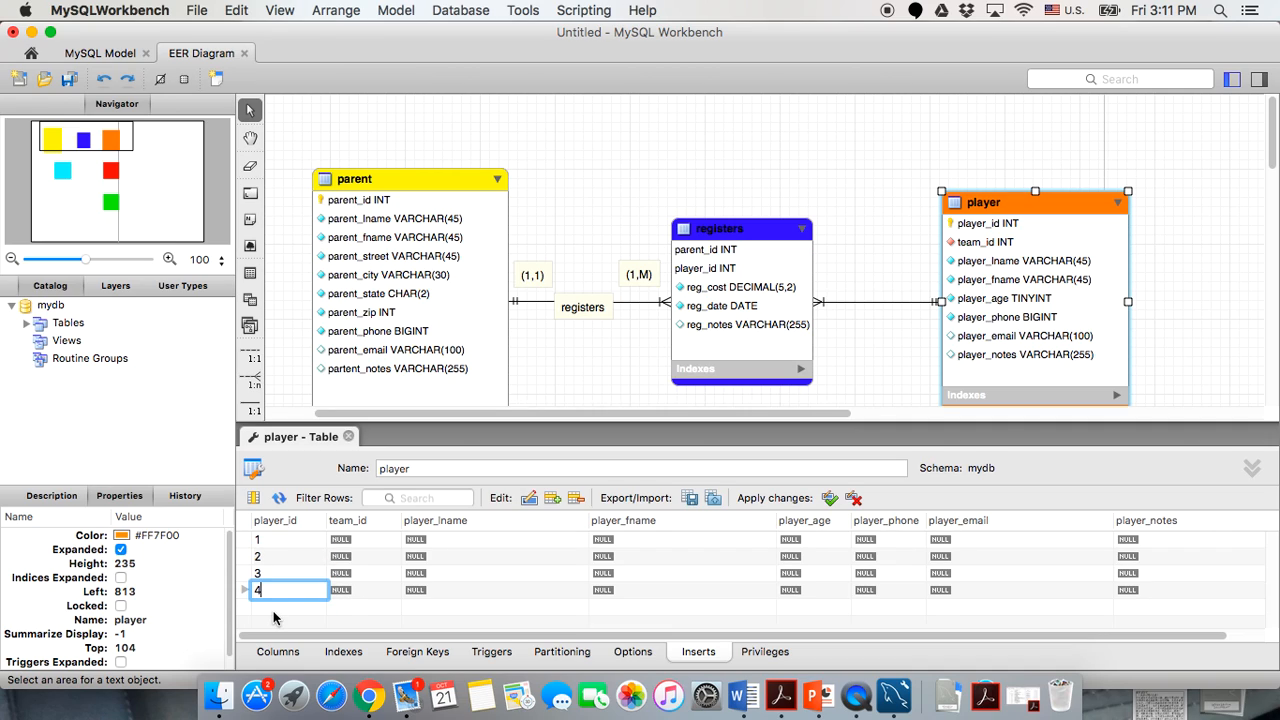
pyautogui.press('Return')
pyautogui.click(275, 607)
pyautogui.write('5')
pyautogui.click(449, 594)
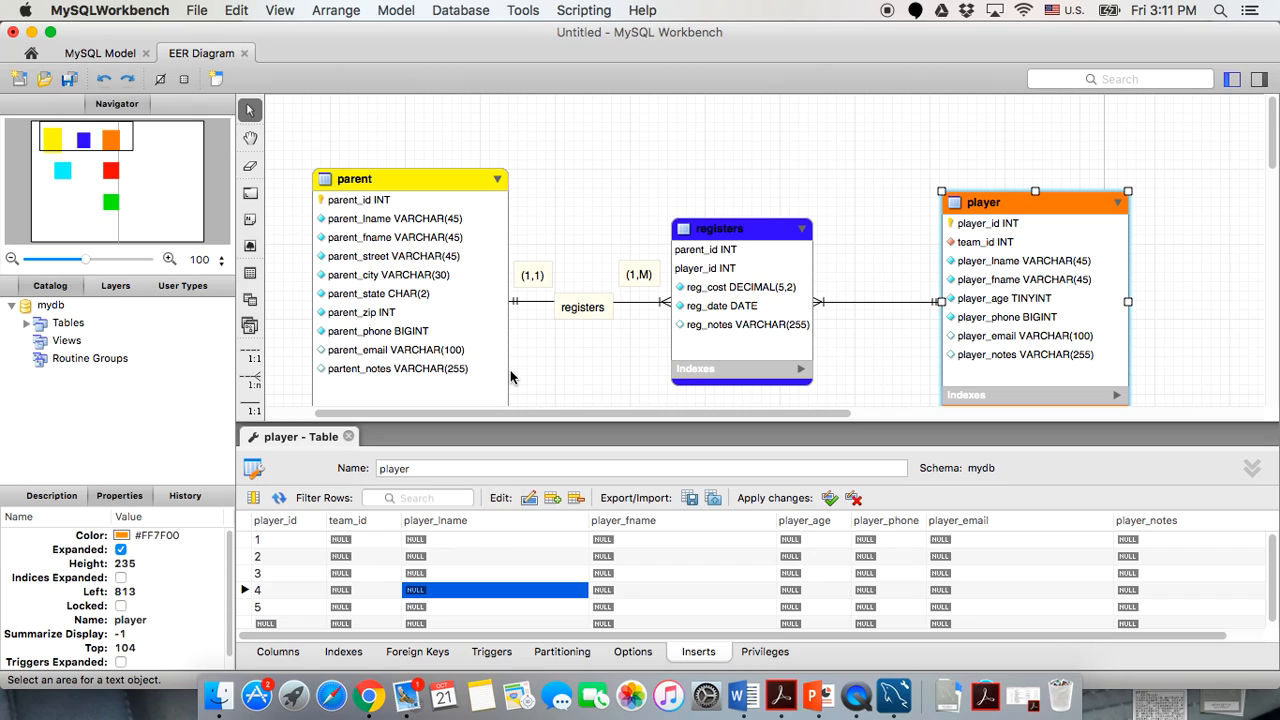
# Scroll through the player insert grid to review the five new rows.
pyautogui.scroll(-3, 514, 378)
pyautogui.click(470, 539)
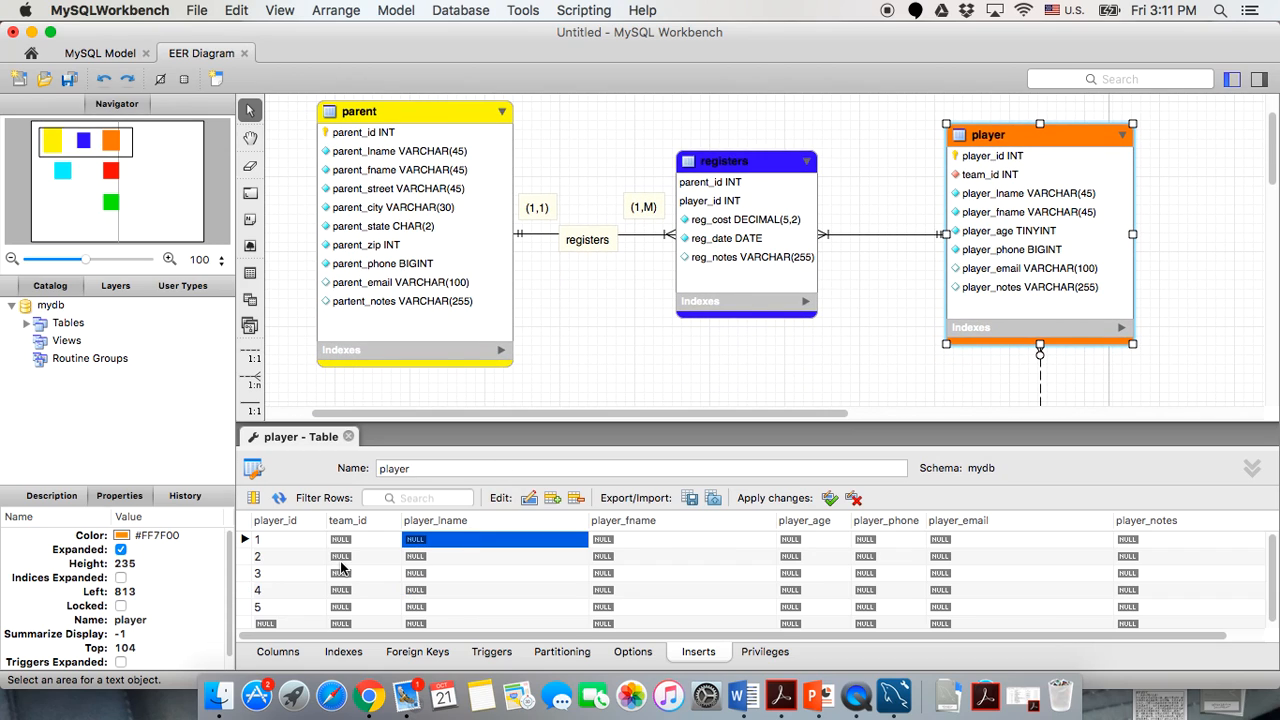
pyautogui.scroll(-1, 341, 568)
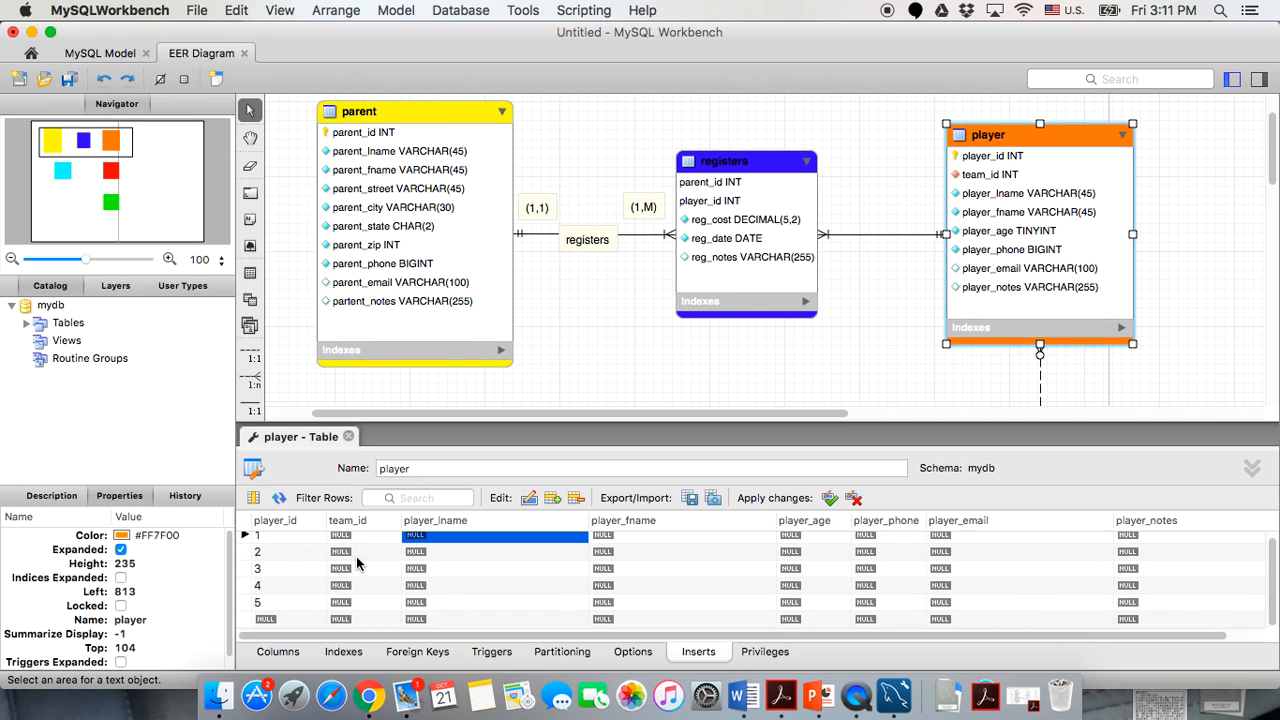
pyautogui.scroll(1, 356, 563)
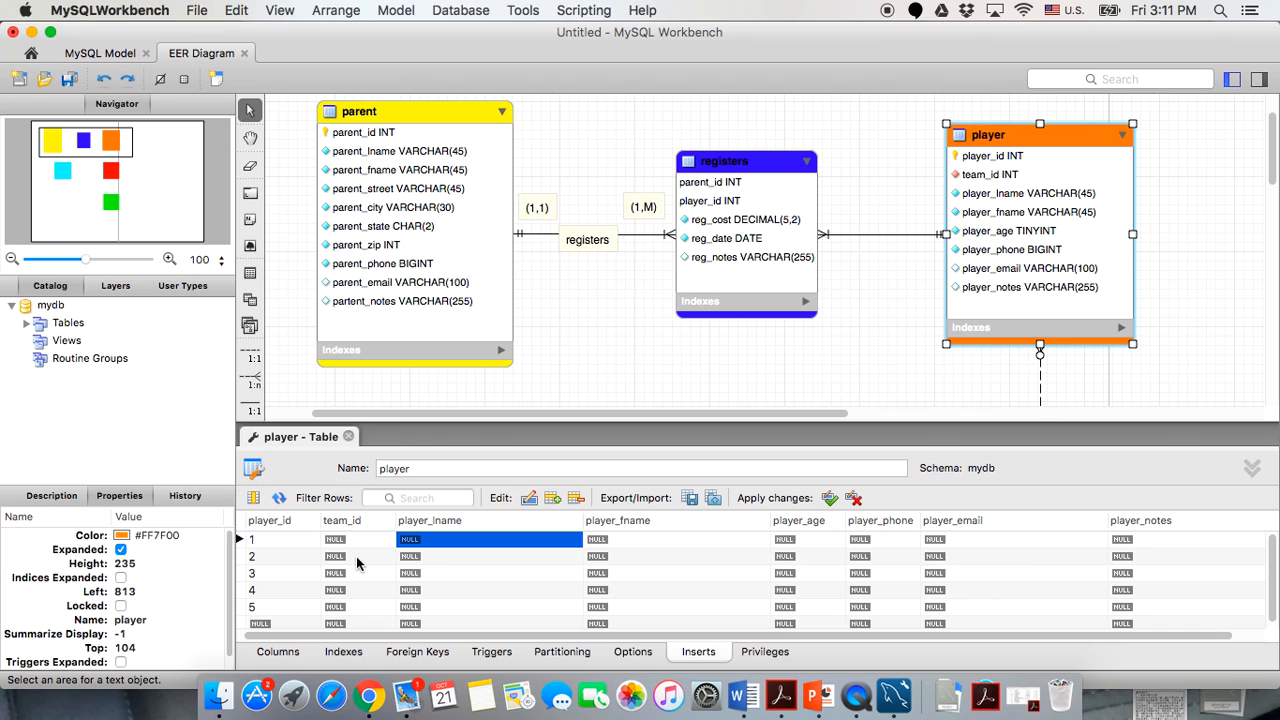
pyautogui.scroll(-5, 649, 370)
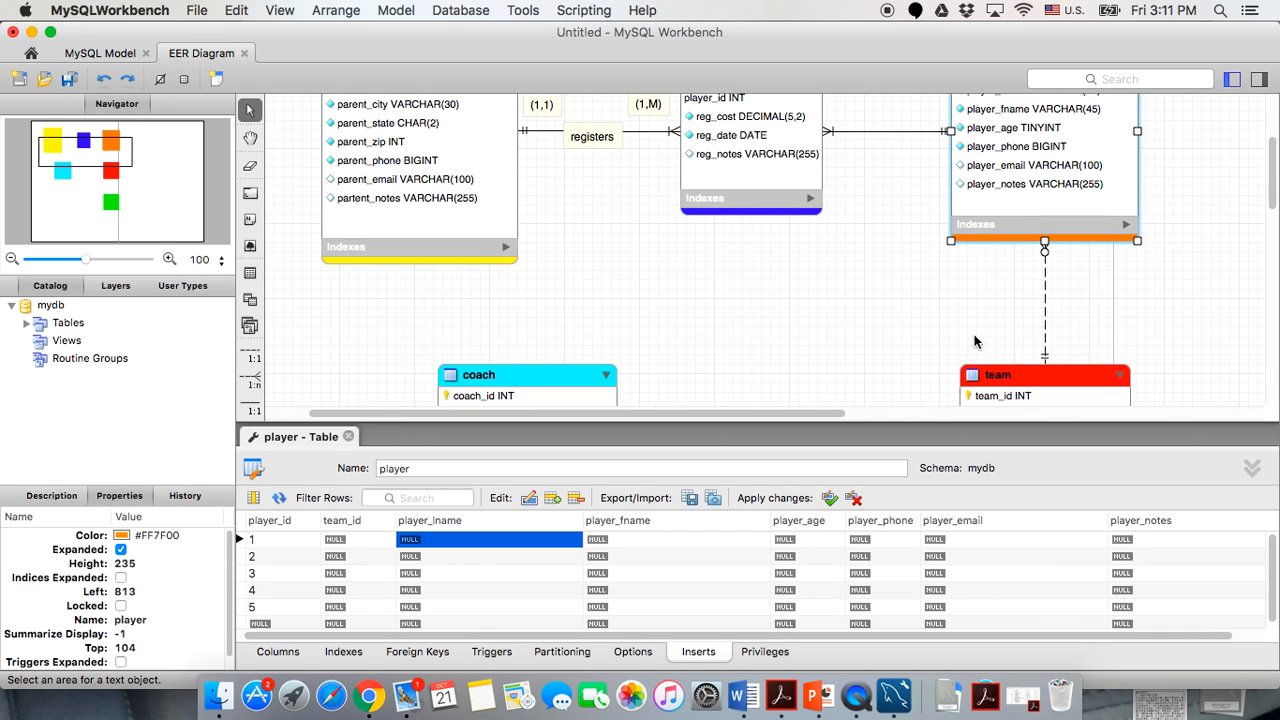
pyautogui.scroll(-5, 976, 343)
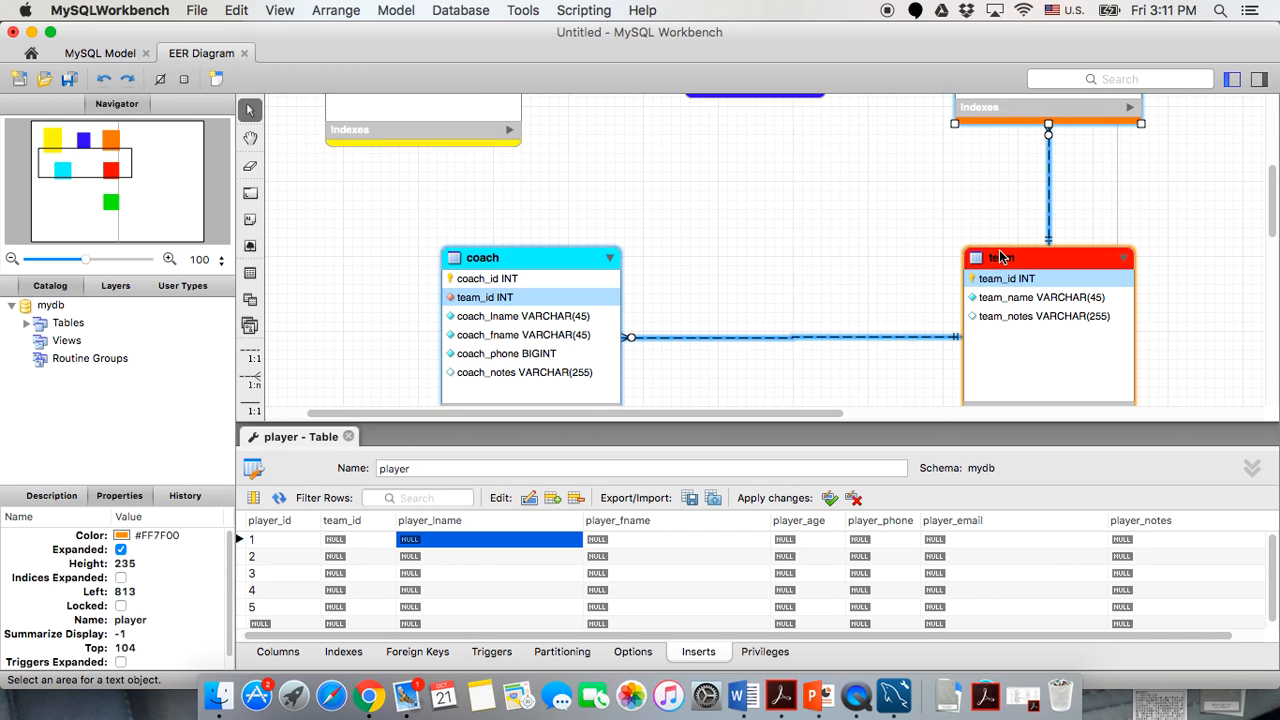
pyautogui.scroll(2, 825, 339)
pyautogui.scroll(2, 810, 340)
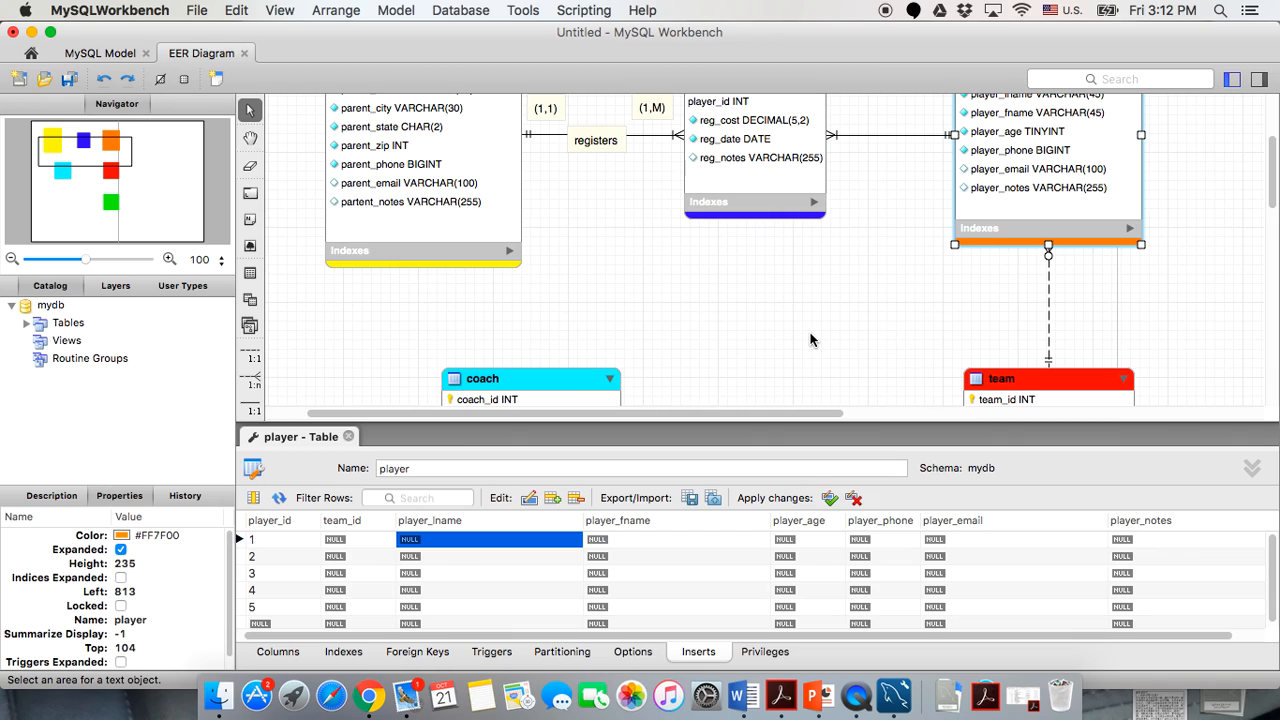
# Enter a last name in player_lname for each of the five player rows.
pyautogui.click(436, 537)
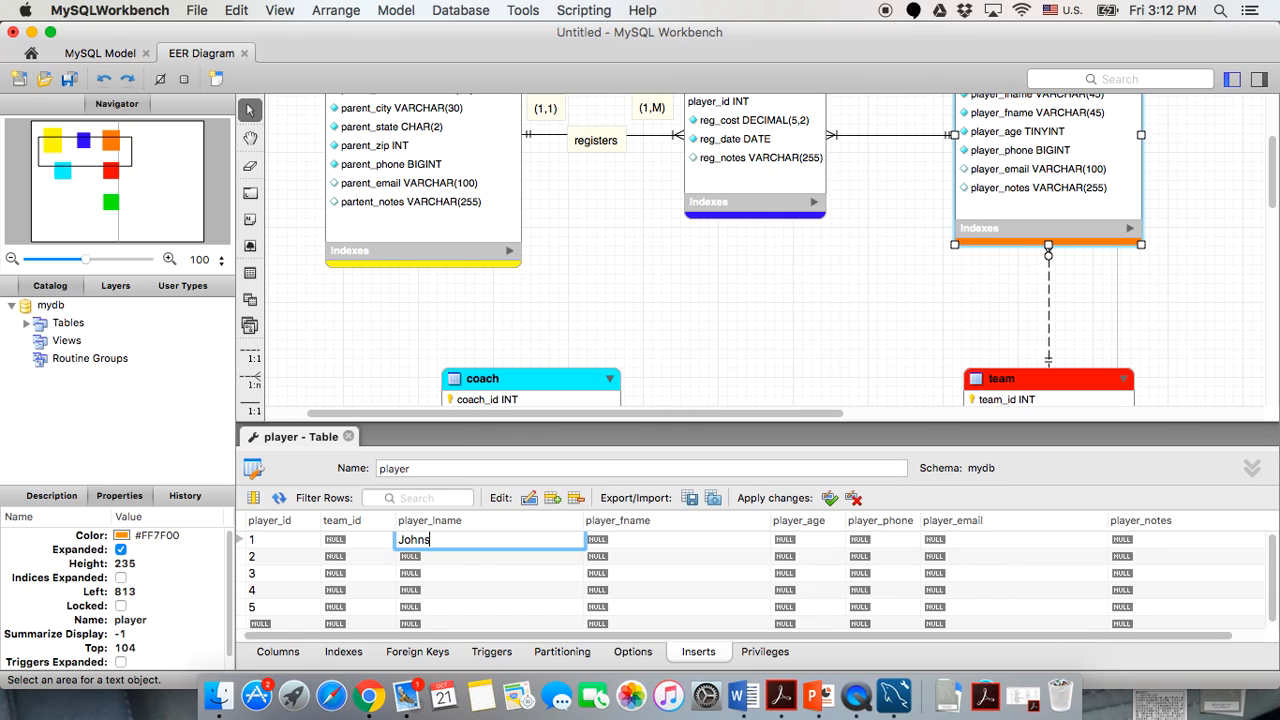
pyautogui.click(445, 560)
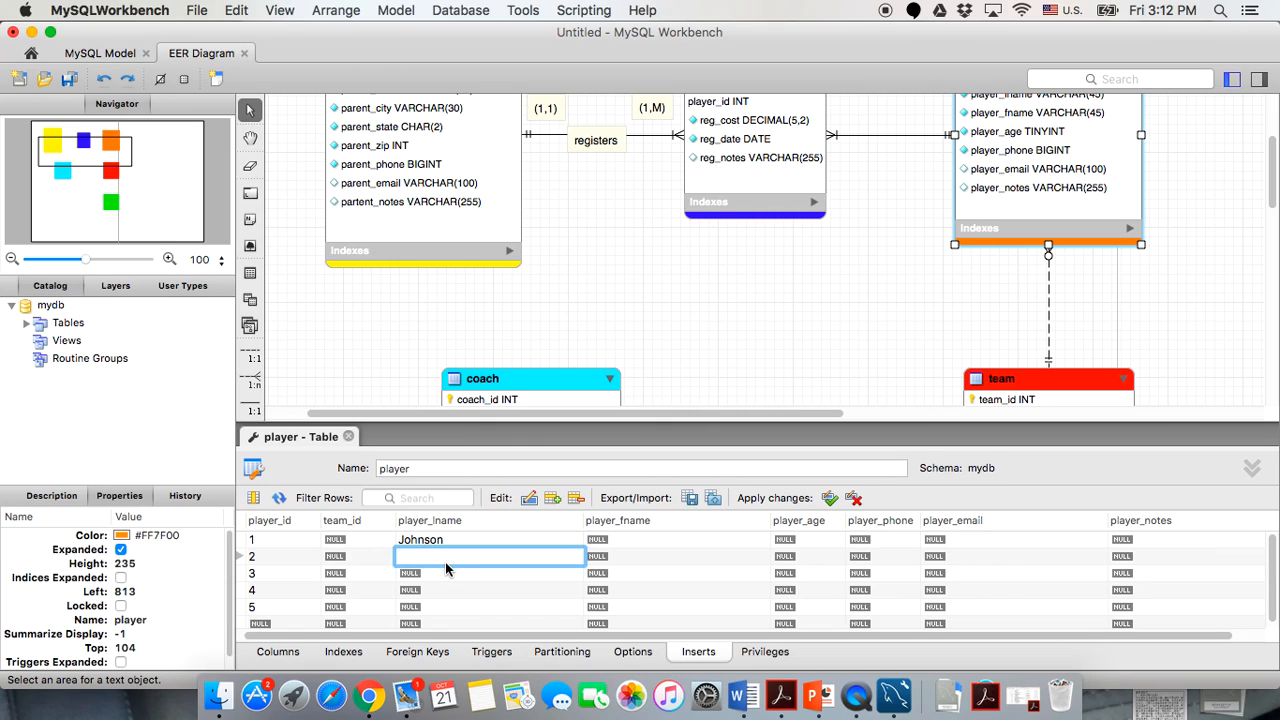
pyautogui.click(447, 575)
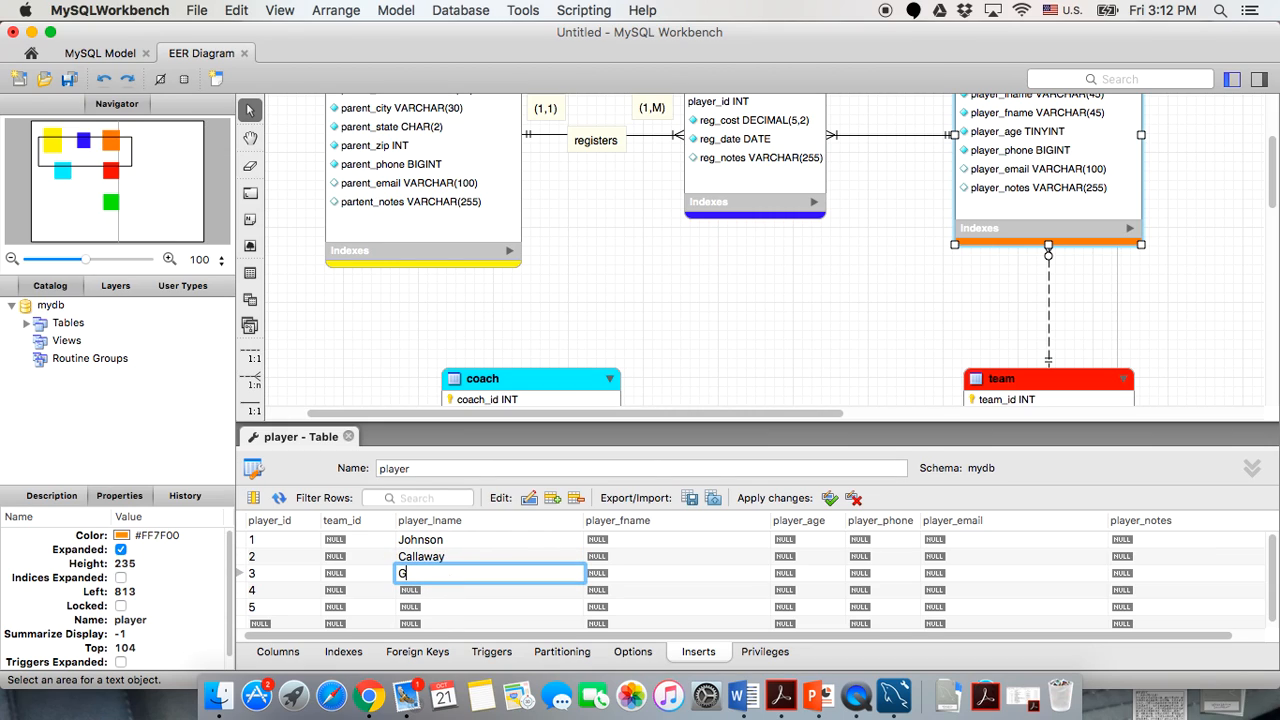
pyautogui.click(454, 592)
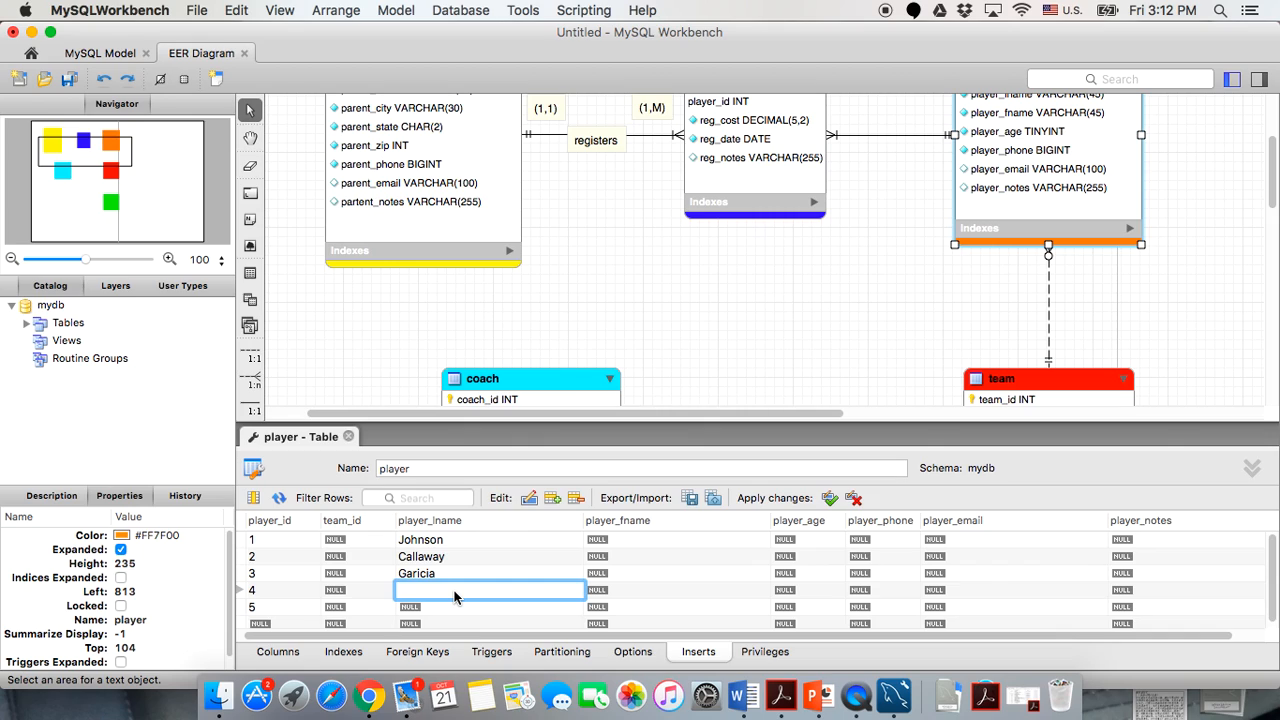
pyautogui.click(443, 610)
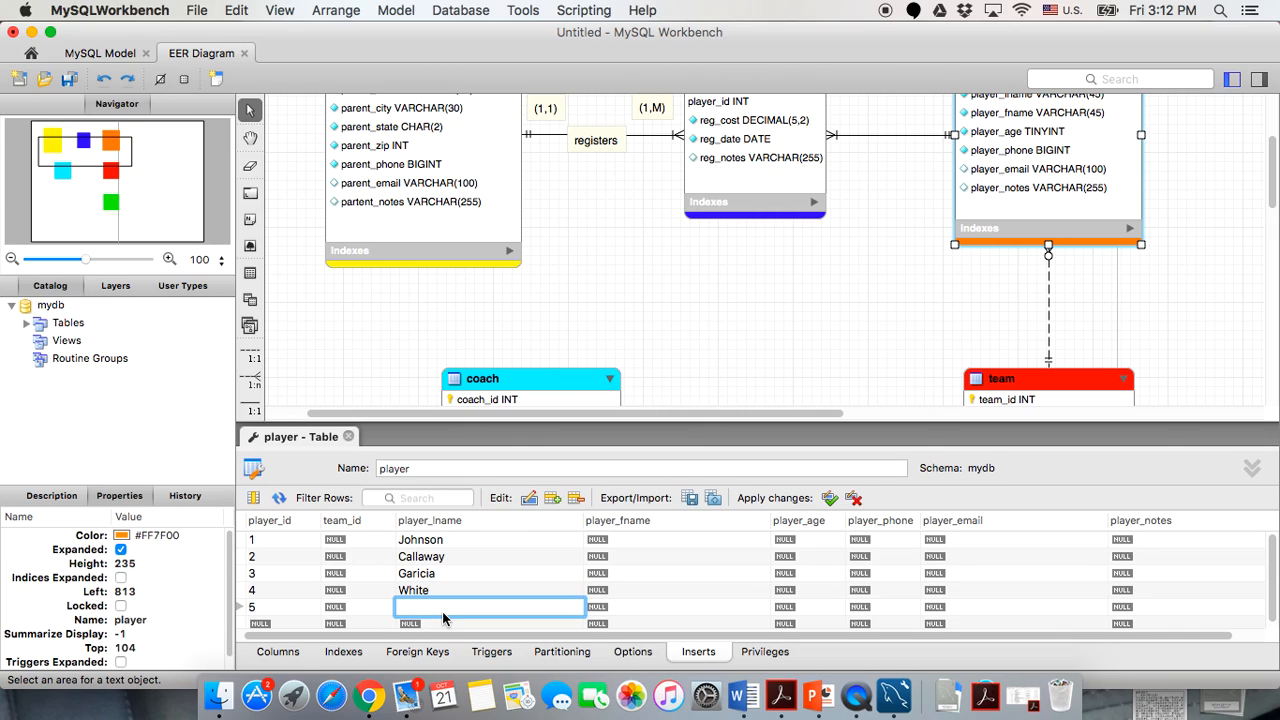
# Enter first names in player_fname for all five players, correcting typos in rows 4 and 5.
pyautogui.click(611, 541)
pyautogui.click(622, 557)
pyautogui.click(623, 575)
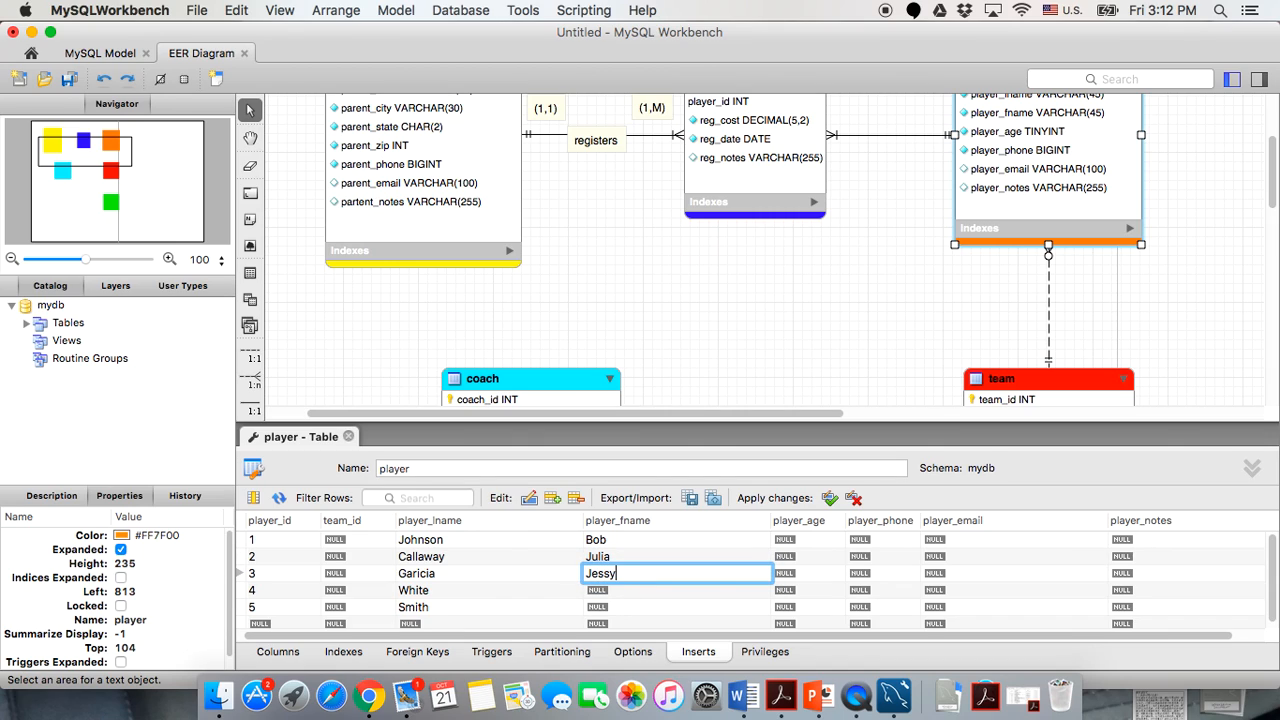
pyautogui.click(628, 586)
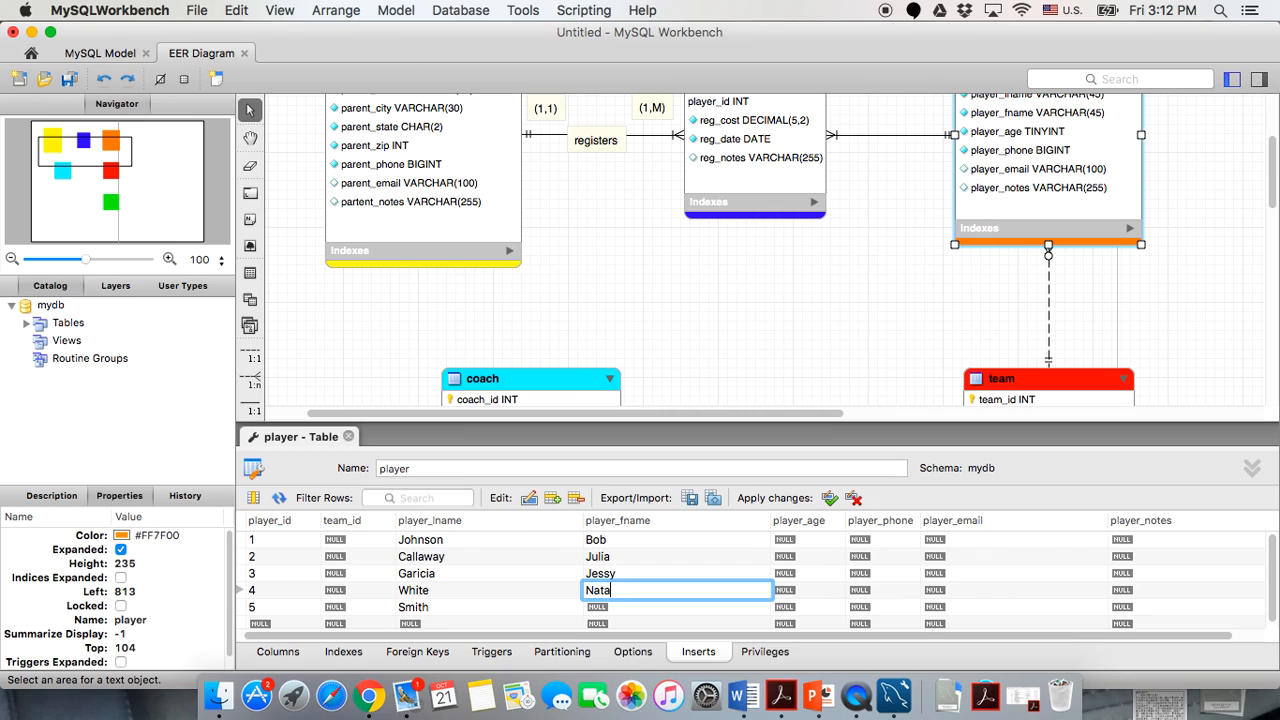
pyautogui.click(638, 610)
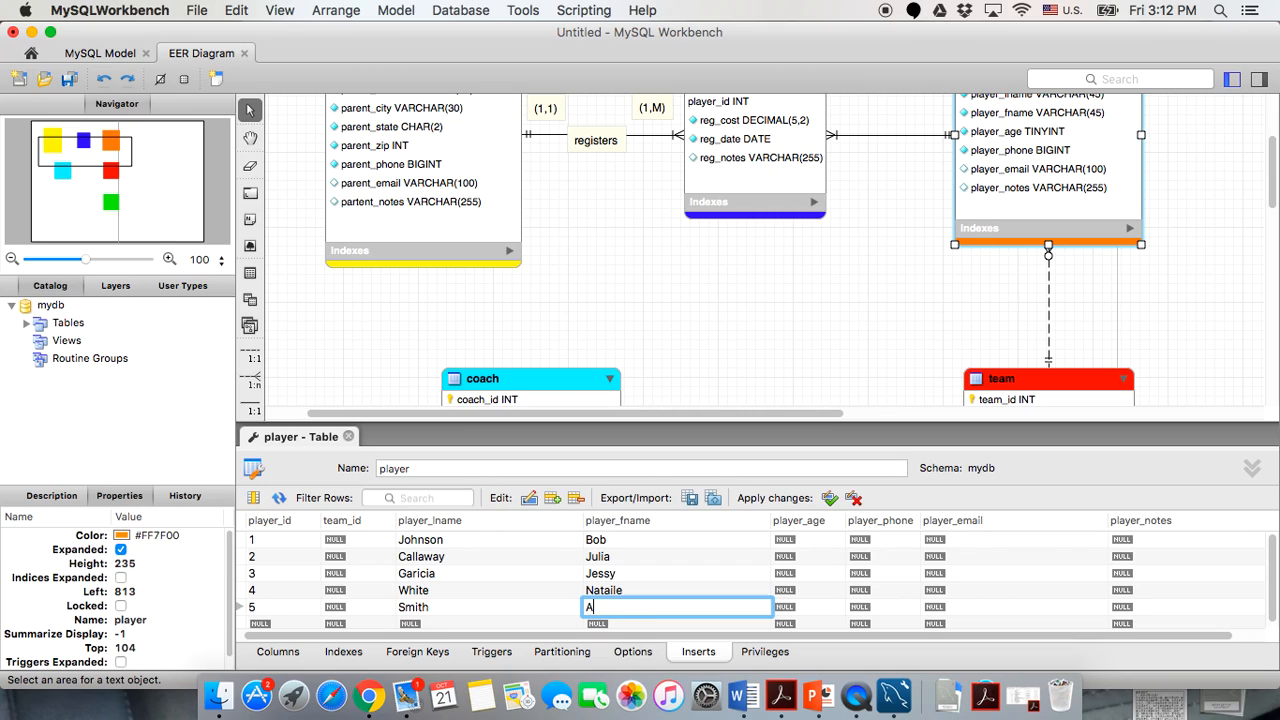
# Set player_age to 11, 10, 11, 9 and 13 for rows 1–5.
pyautogui.click(792, 541)
pyautogui.write('11')
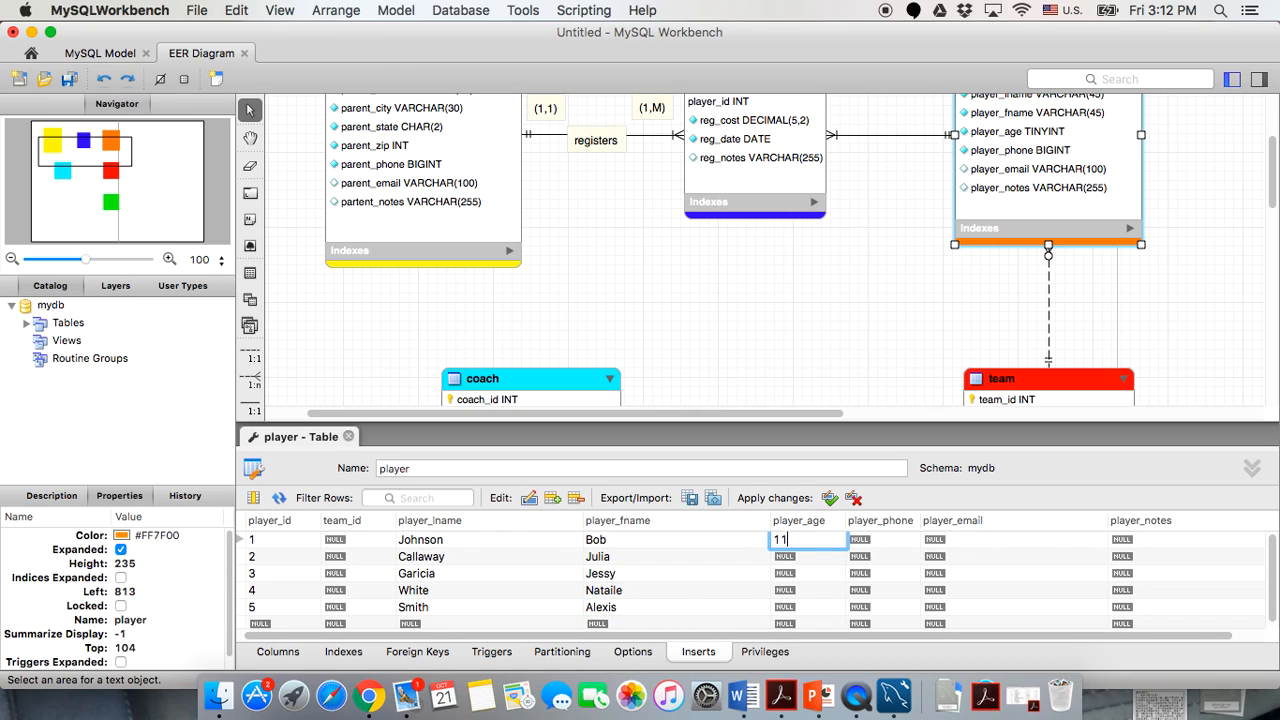
pyautogui.click(796, 557)
pyautogui.write('10')
pyautogui.click(791, 575)
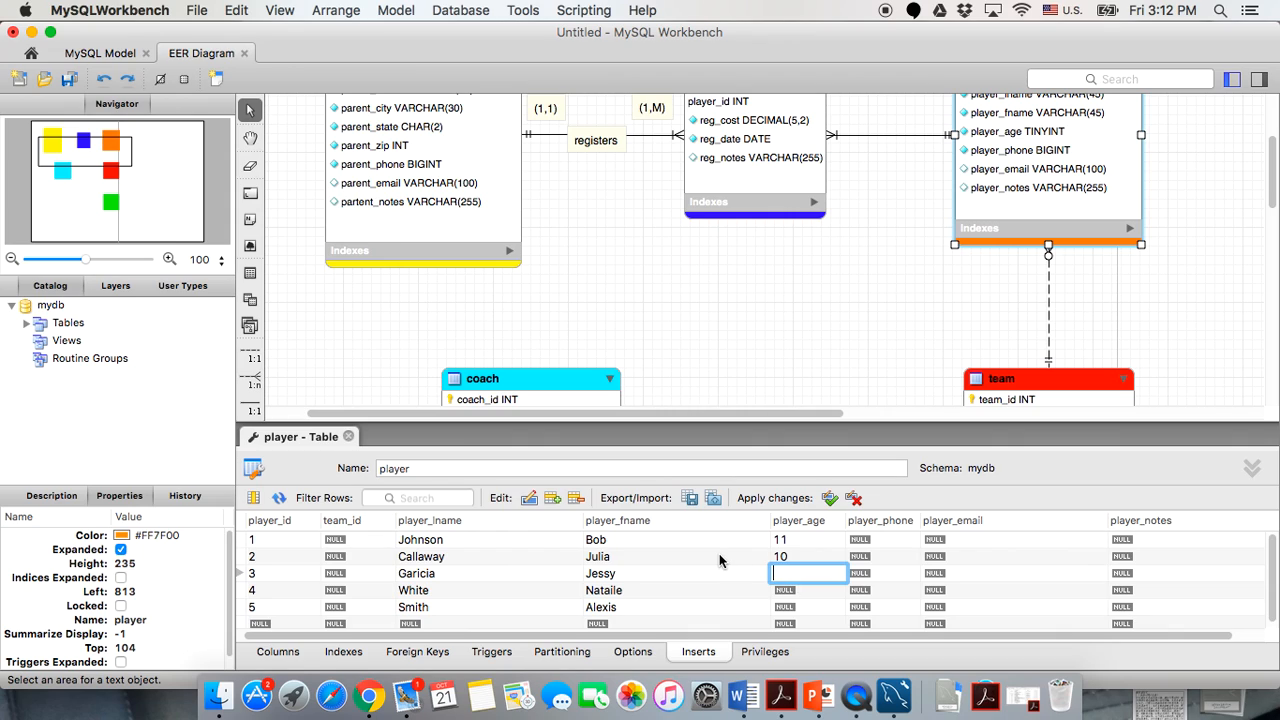
pyautogui.write('11')
pyautogui.click(778, 590)
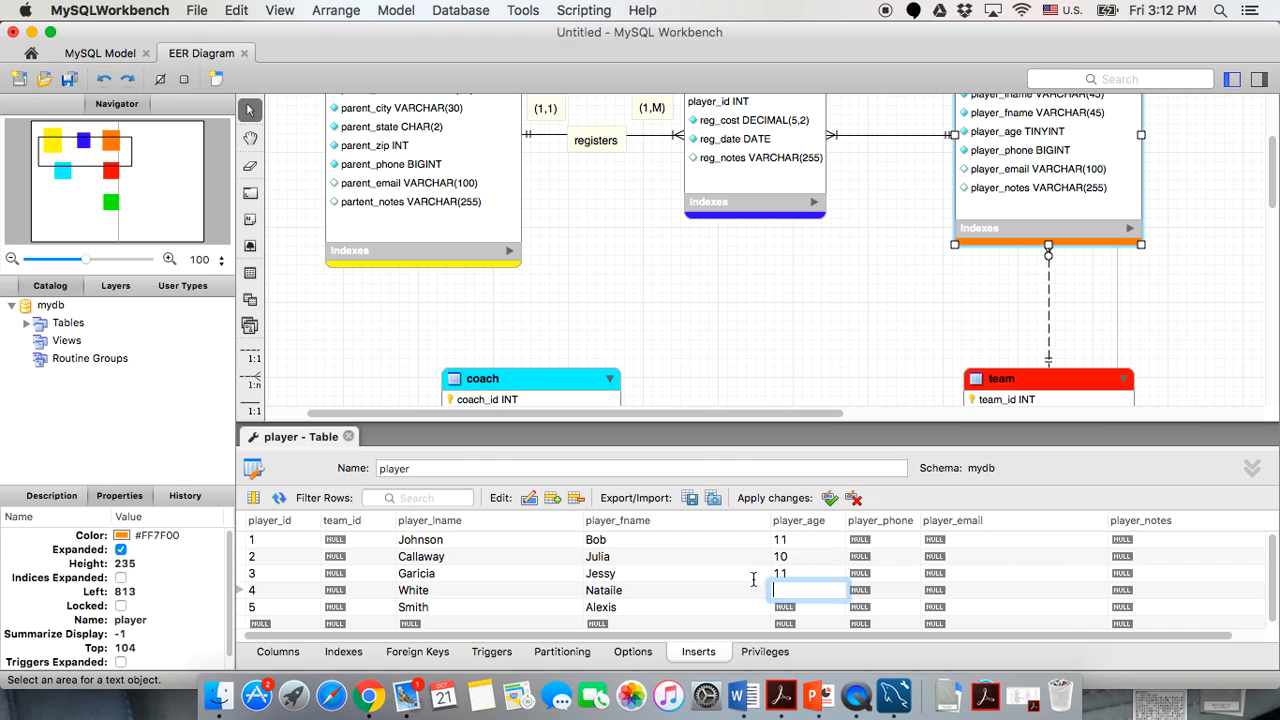
pyautogui.scroll(-1, 691, 553)
pyautogui.scroll(1, 691, 553)
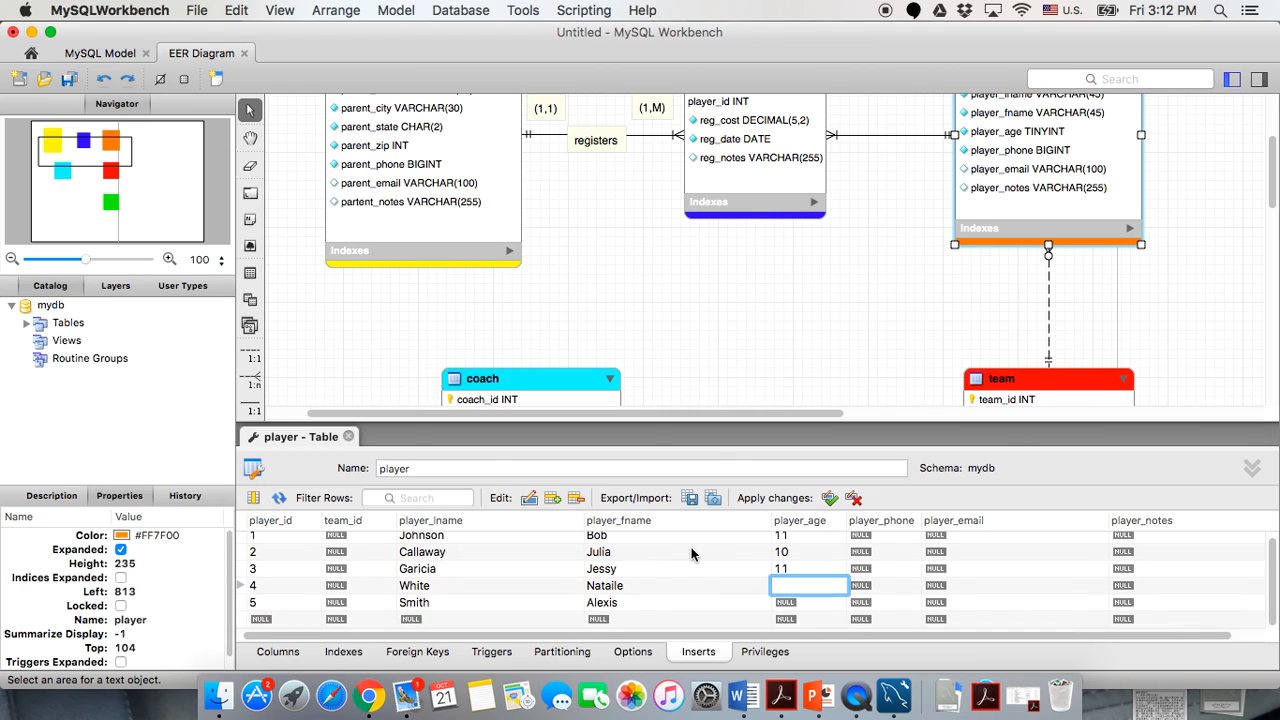
pyautogui.click(808, 602)
pyautogui.write('13')
pyautogui.click(893, 589)
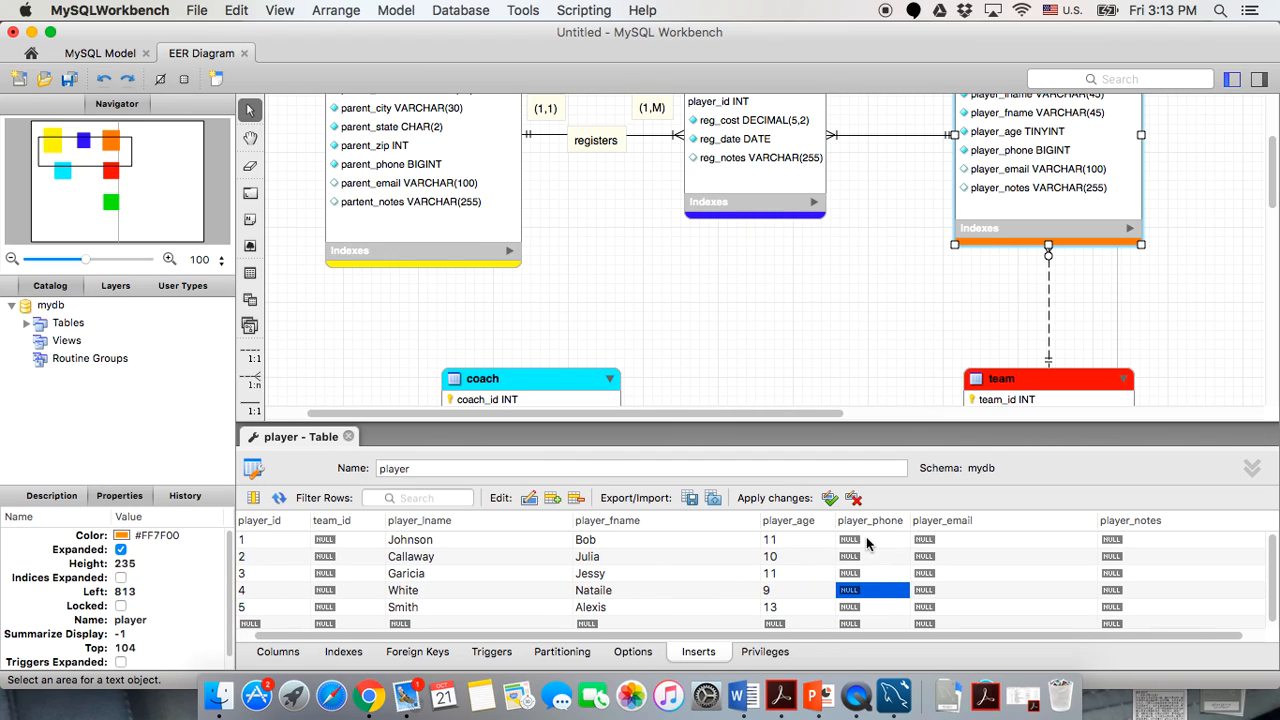
# Enter a phone number in player_phone for each of the five players.
pyautogui.click(866, 541)
pyautogui.click(866, 541)
pyautogui.doubleClick(852, 557)
pyautogui.doubleClick(848, 574)
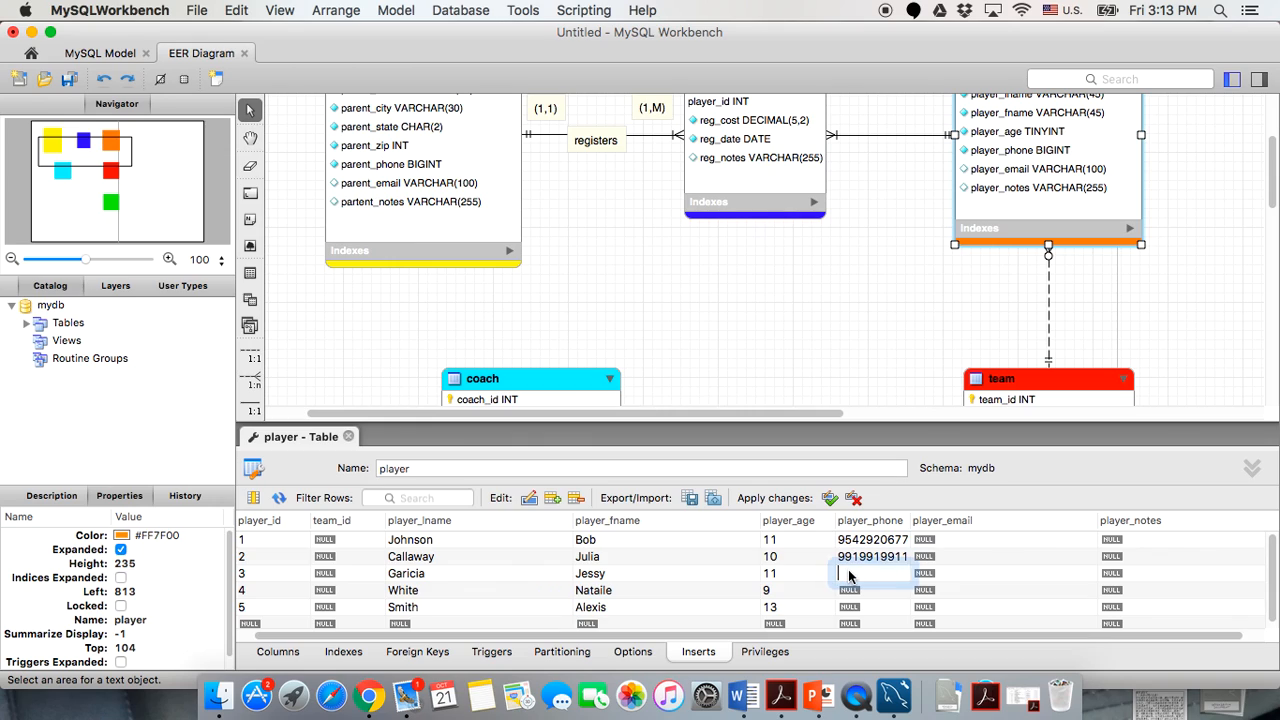
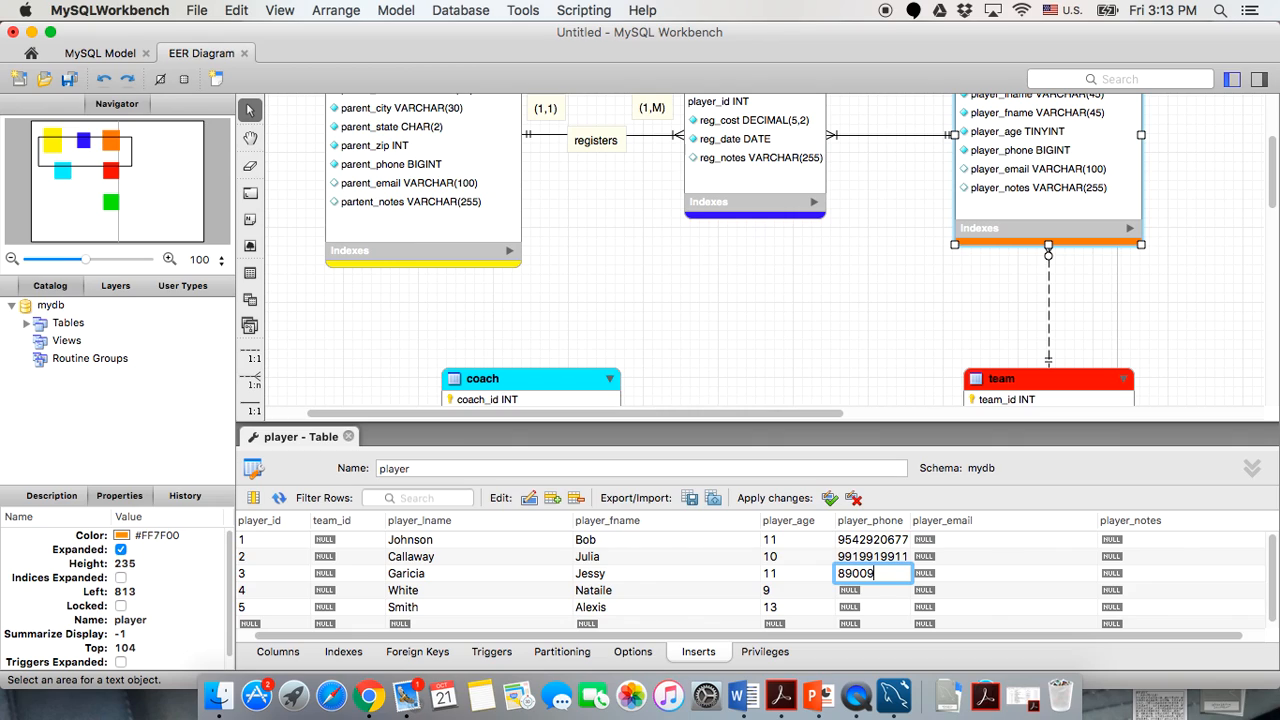
pyautogui.click(866, 594)
pyautogui.click(866, 594)
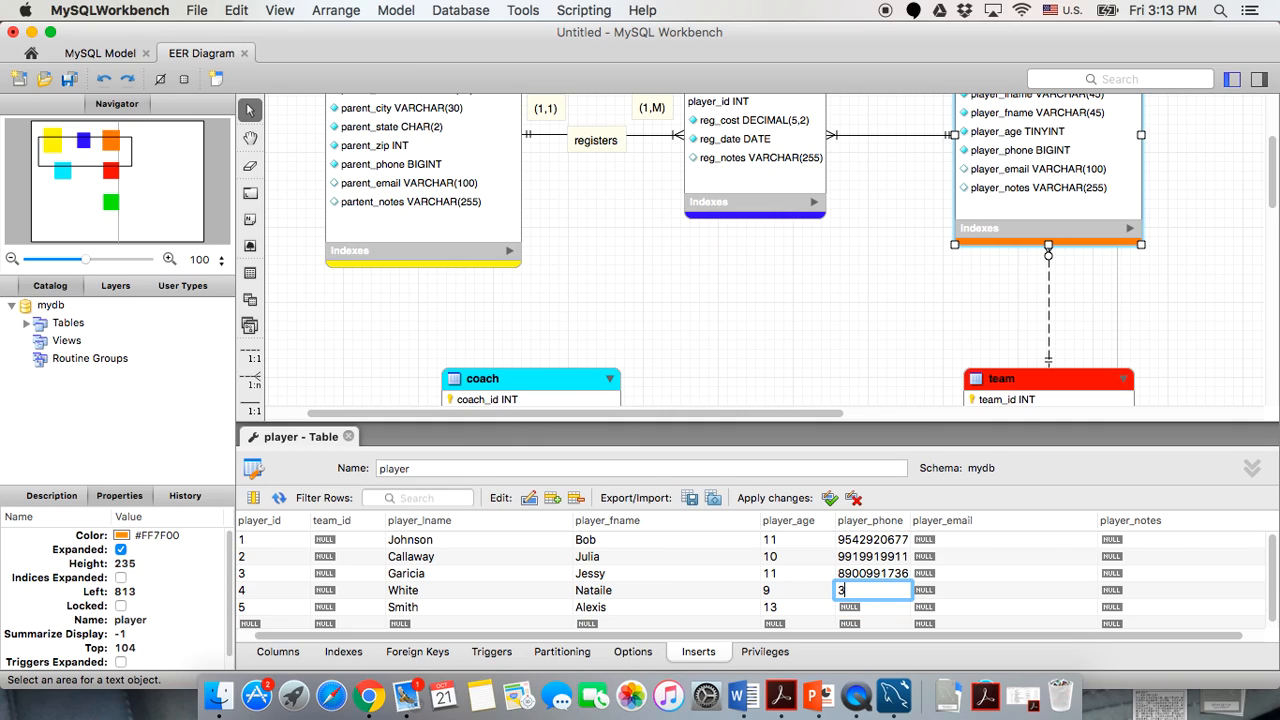
pyautogui.press('Return')
pyautogui.doubleClick(867, 610)
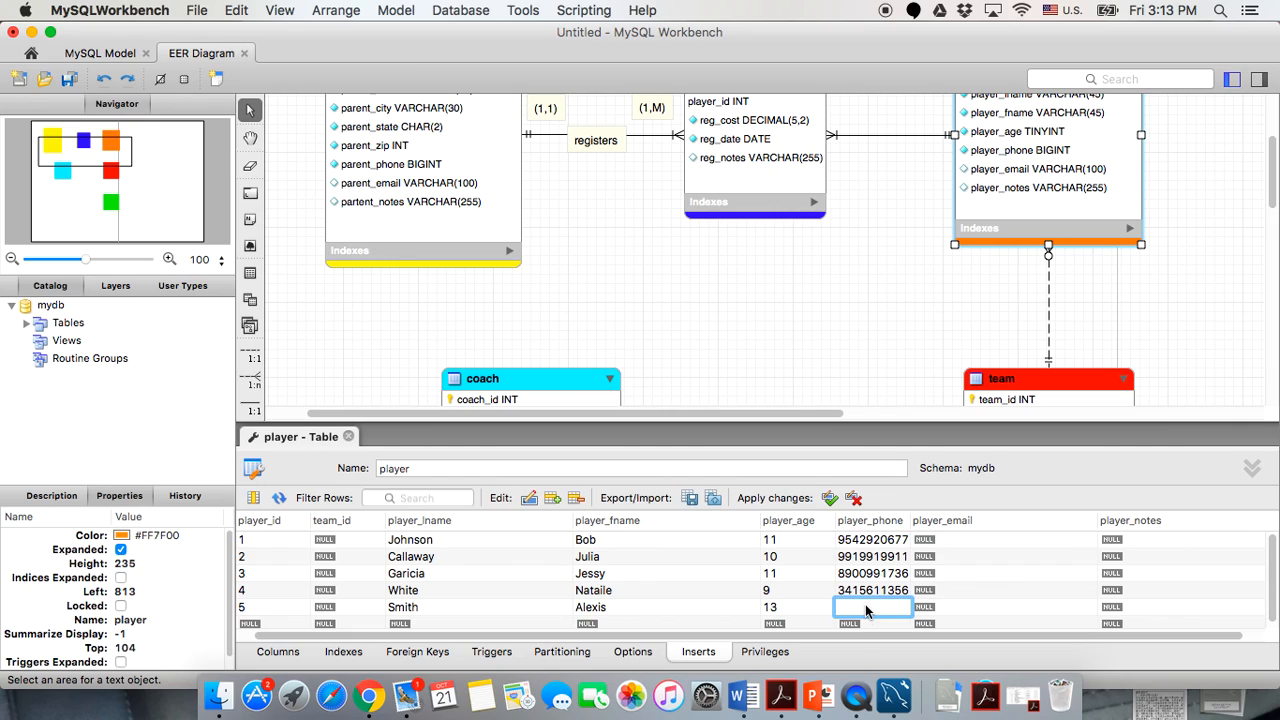
pyautogui.click(824, 577)
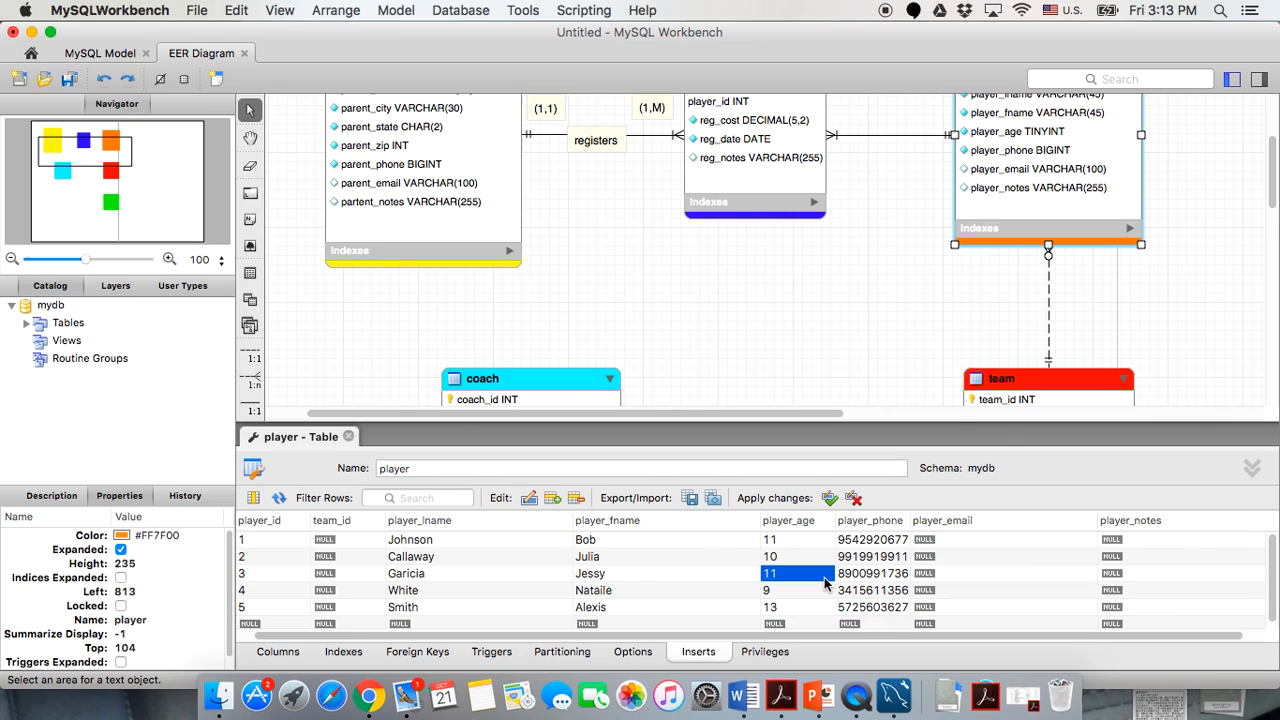
# Enter player_email addresses for the first and second players.
pyautogui.doubleClick(958, 531)
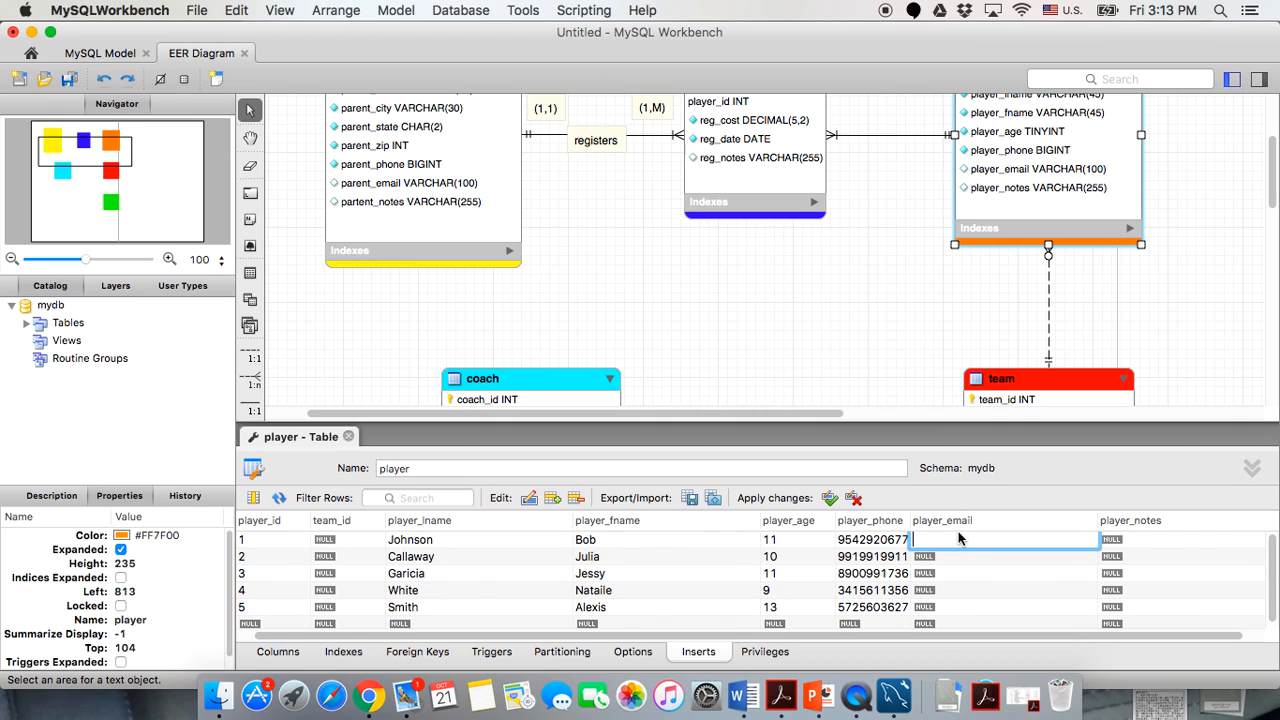
pyautogui.click(952, 572)
pyautogui.click(953, 539)
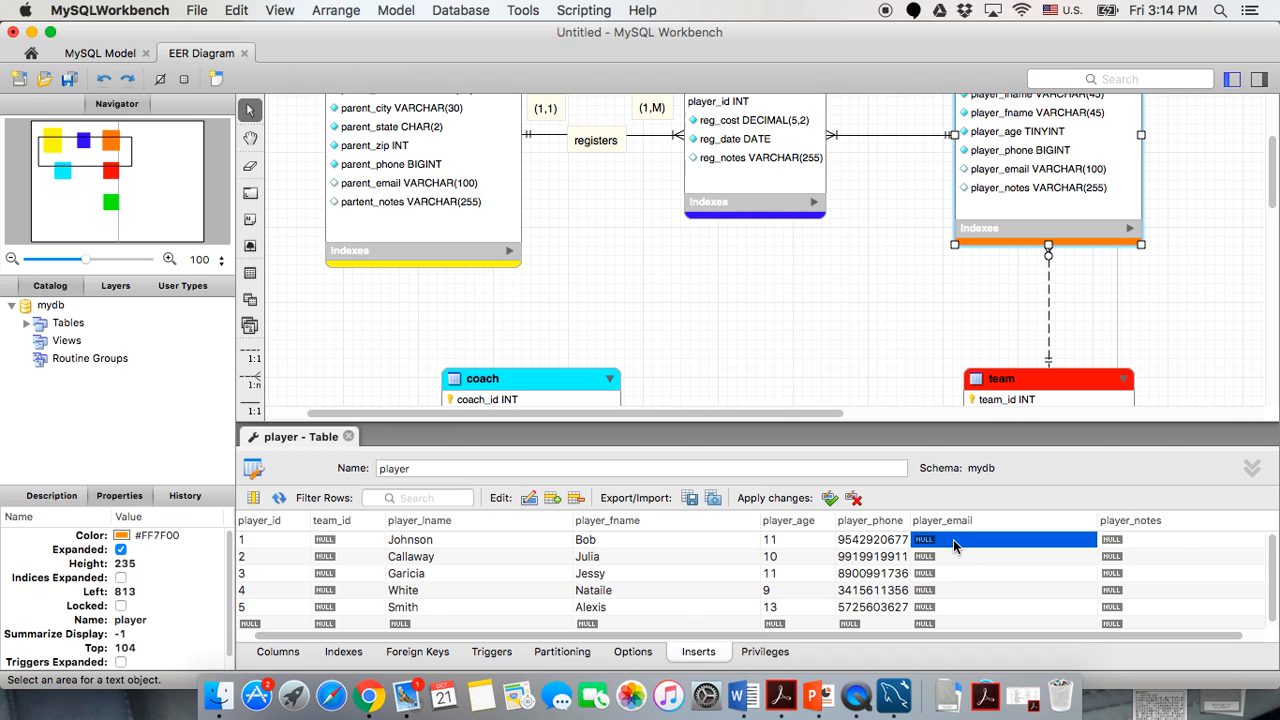
pyautogui.hscroll(2, 975, 620)
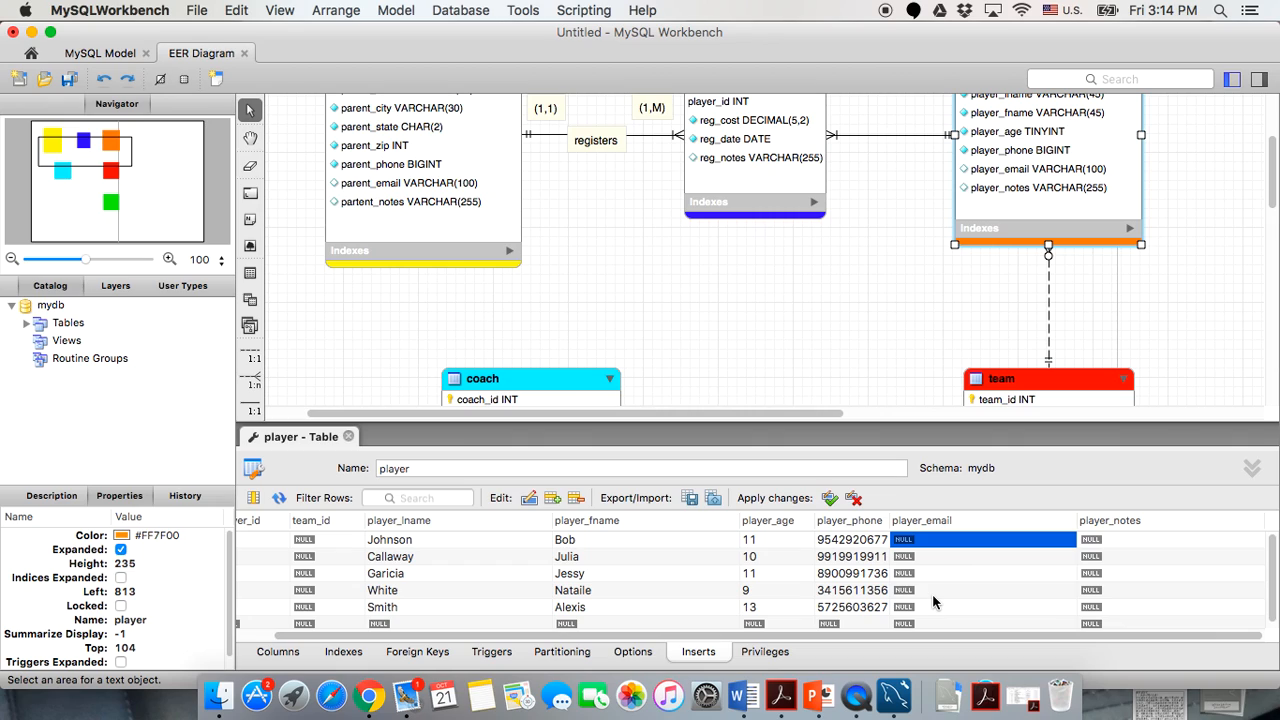
pyautogui.doubleClick(925, 543)
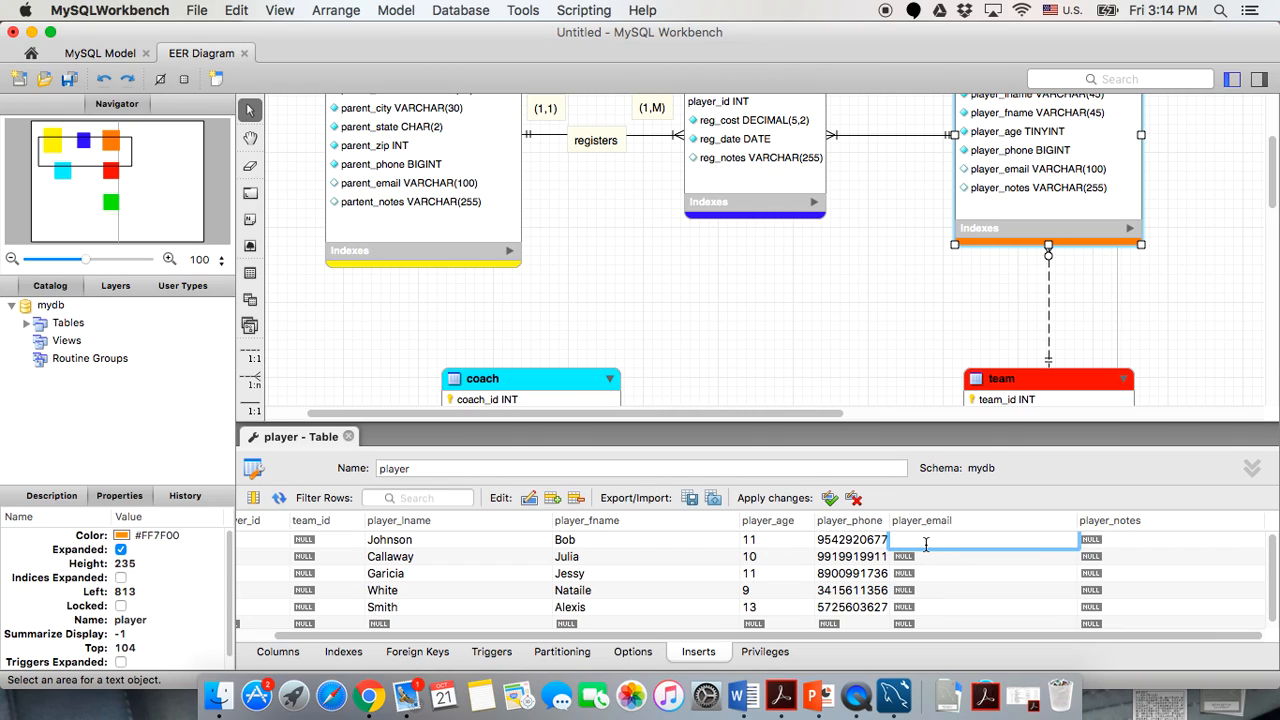
pyautogui.doubleClick(936, 560)
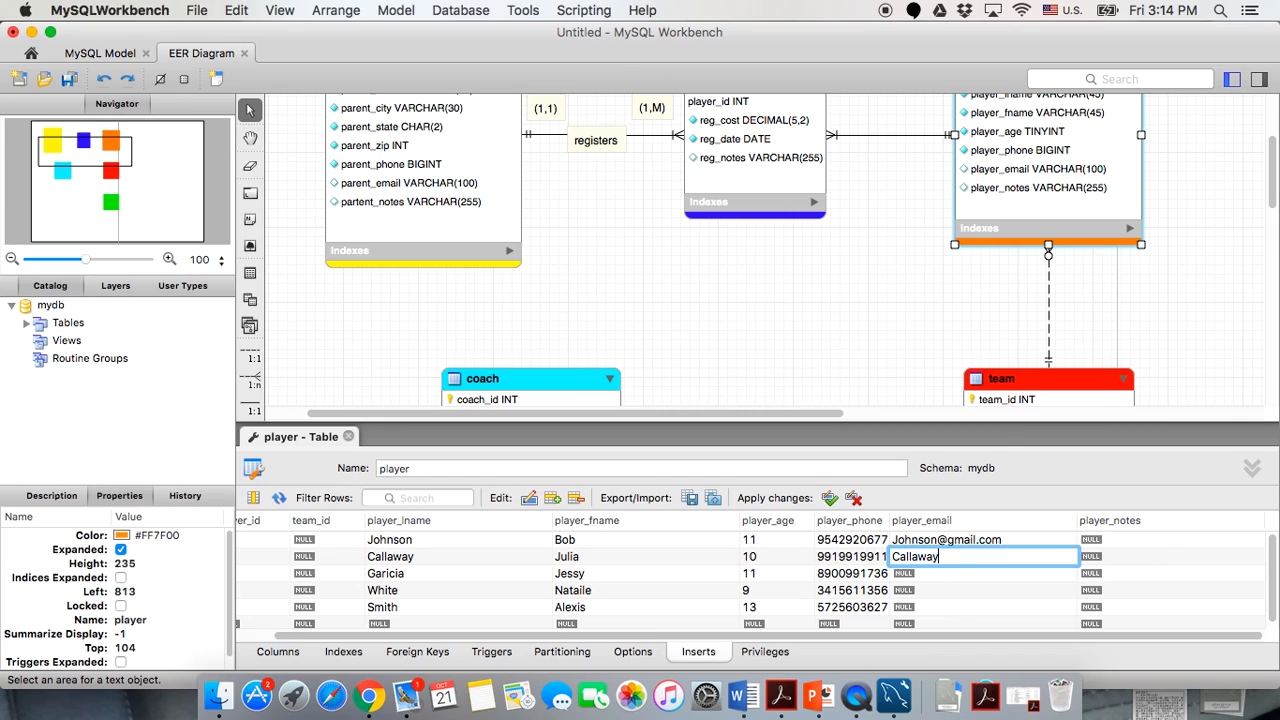
pyautogui.doubleClick(925, 604)
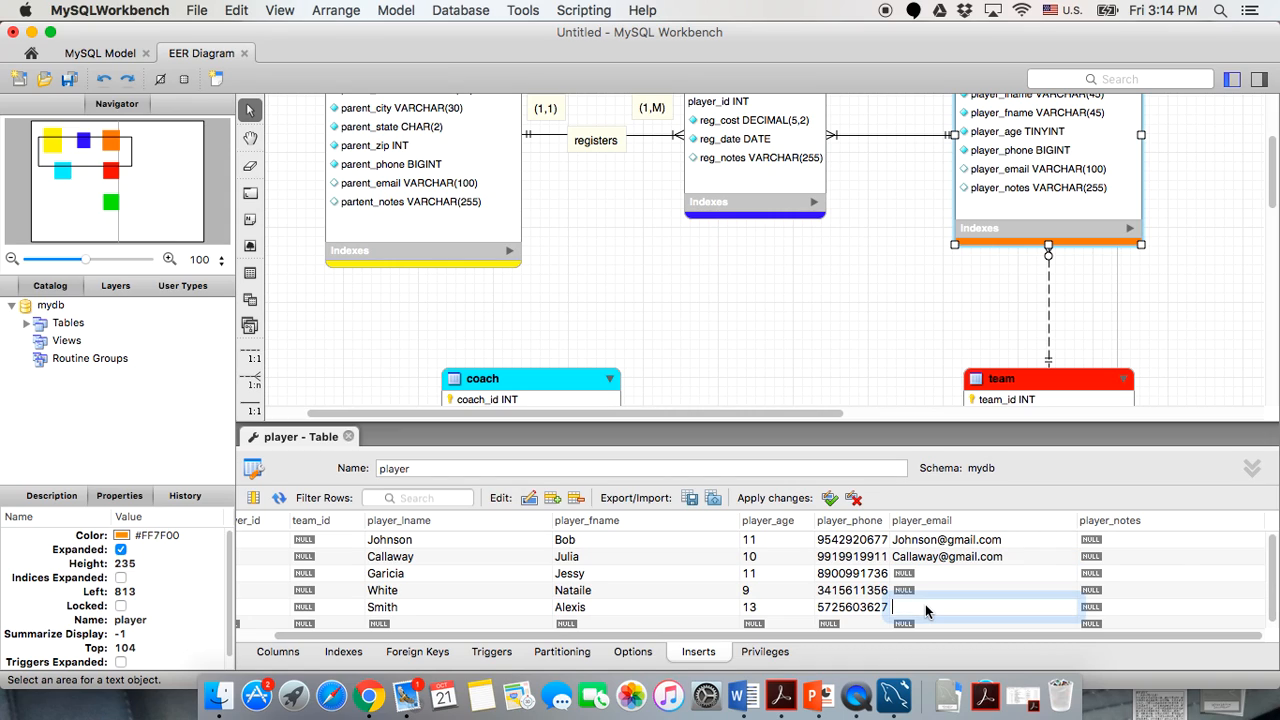
# Enter player_email addresses for the fourth and fifth players, leaving row 3 NULL.
pyautogui.doubleClick(920, 589)
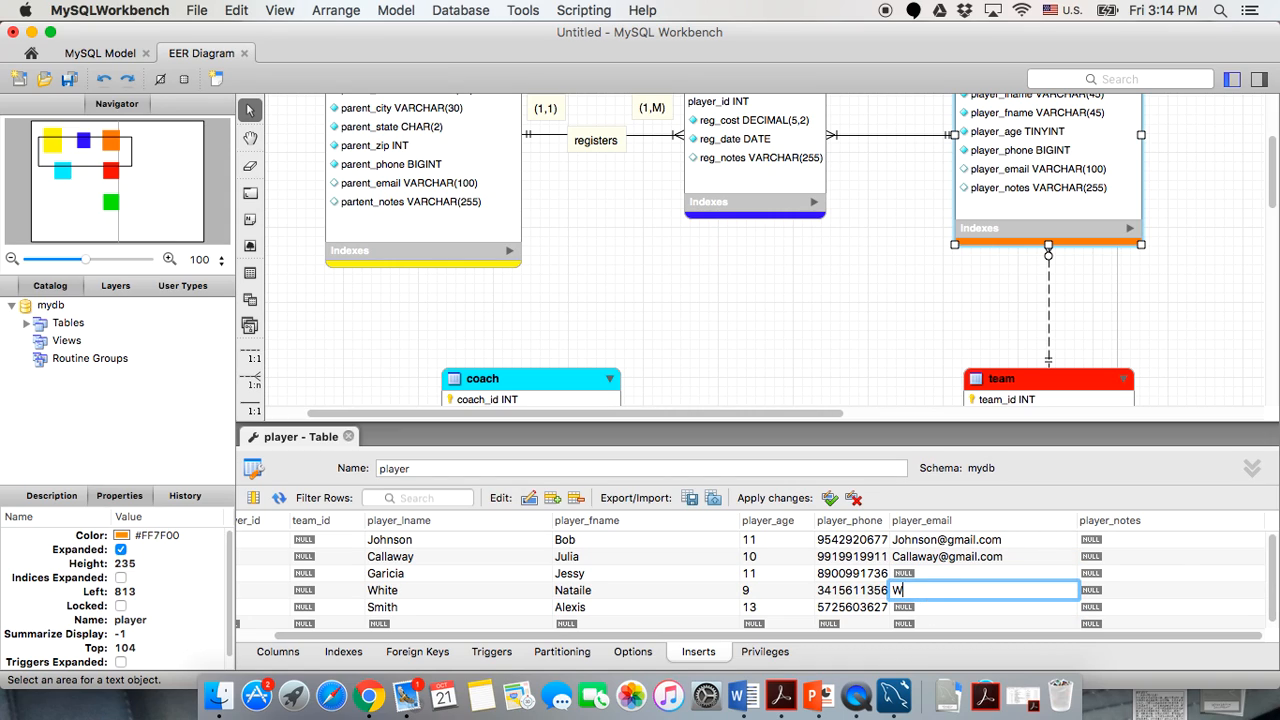
pyautogui.doubleClick(914, 610)
pyautogui.write('Al')
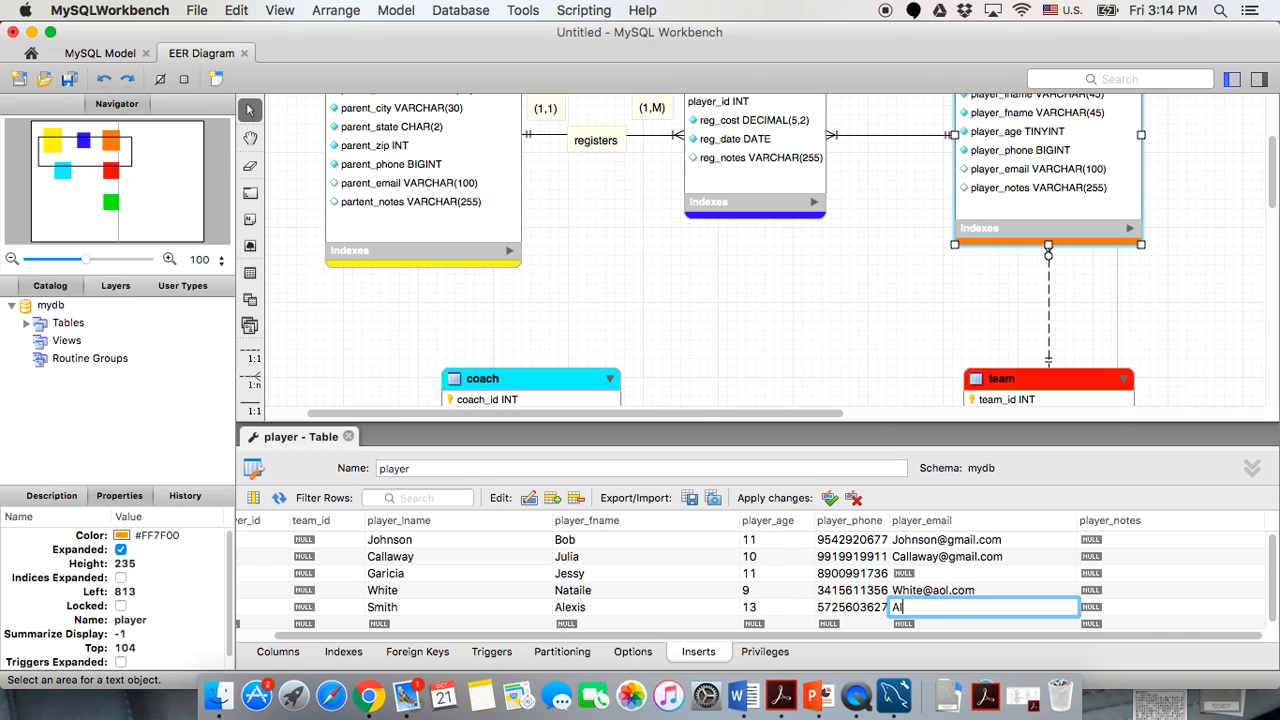
pyautogui.press('BackSpace')
pyautogui.press('BackSpace')
pyautogui.write('@gmail.com')
pyautogui.click(996, 574)
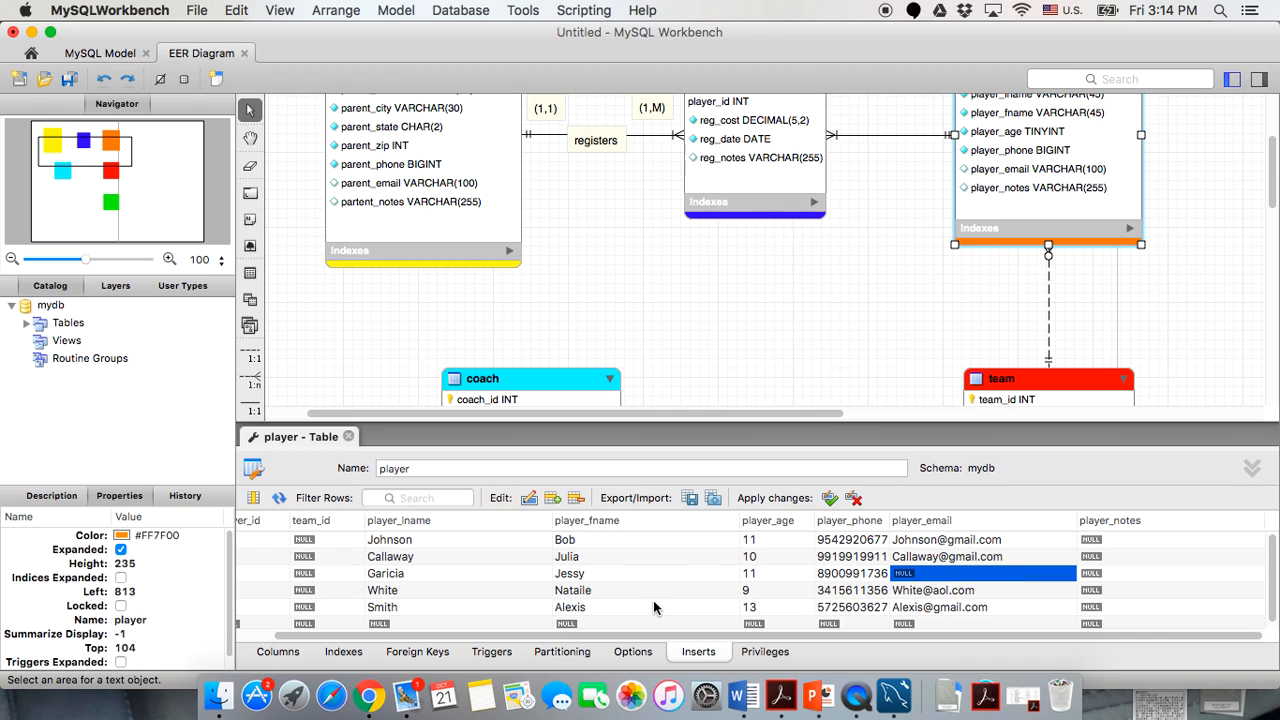
# Sort the player rows by player_fname and close the player table editor.
pyautogui.hscroll(-2, 653, 600)
pyautogui.scroll(1, 653, 600)
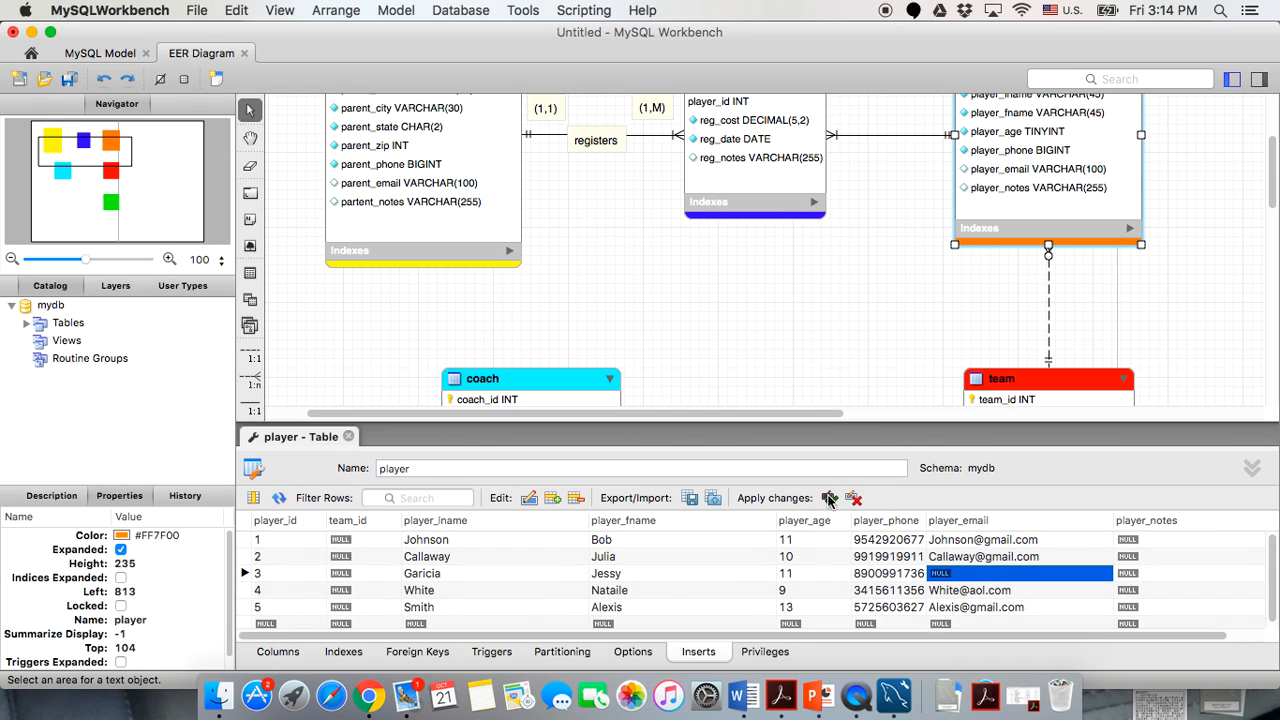
pyautogui.click(727, 520)
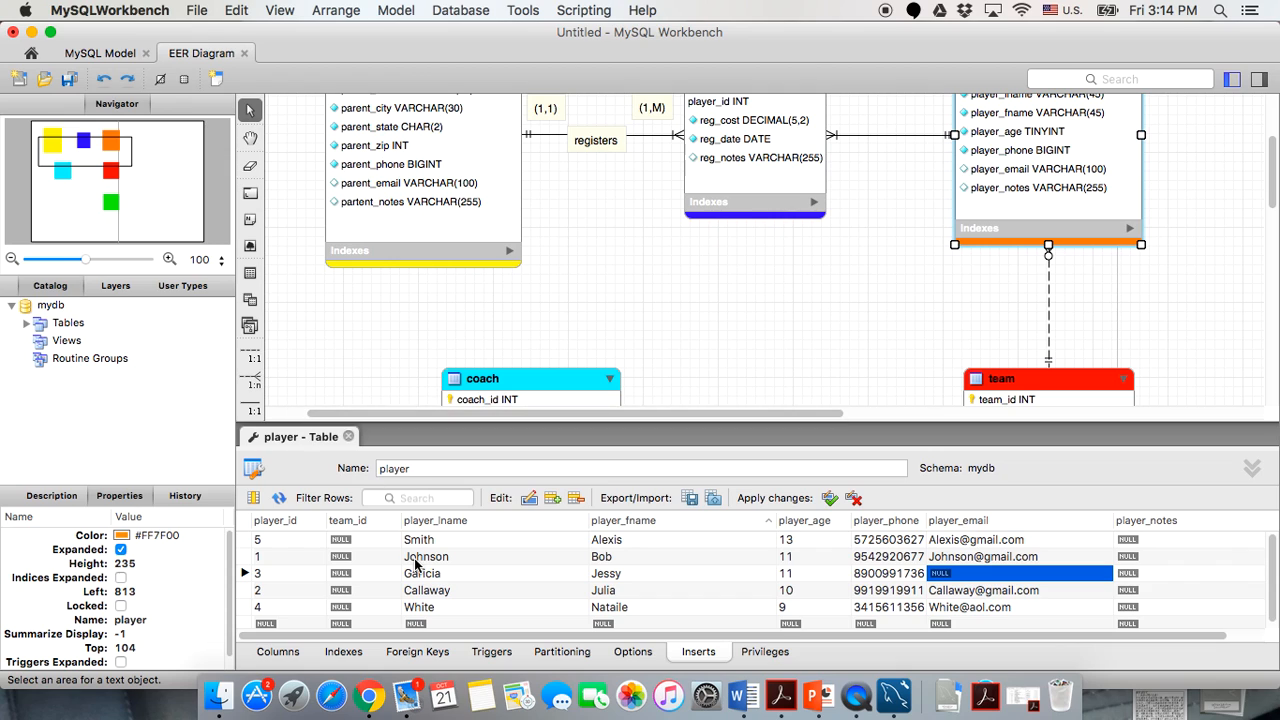
pyautogui.hscroll(1, 416, 565)
pyautogui.click(348, 436)
pyautogui.hscroll(3, 726, 400)
# Open the team table from the EER diagram and go to its Inserts grid.
pyautogui.click(900, 378)
pyautogui.doubleClick(900, 378)
pyautogui.scroll(-2, 612, 306)
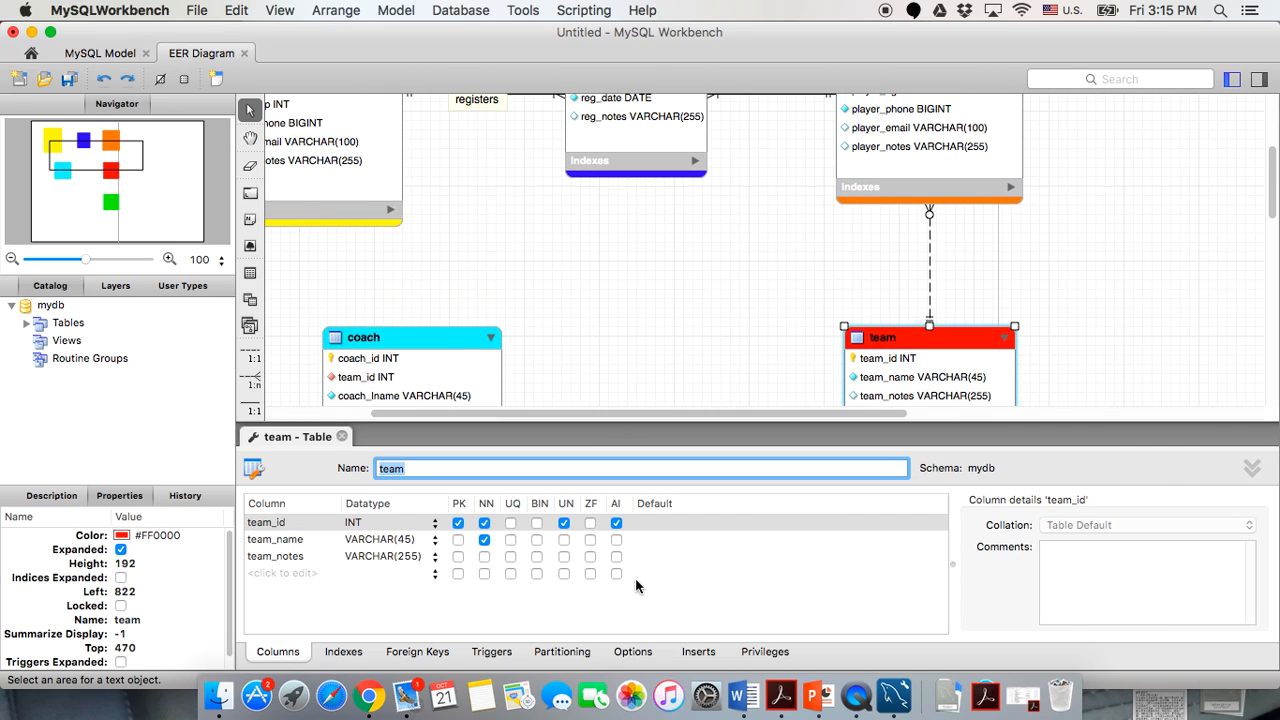
pyautogui.click(700, 650)
# Enter team_id values 1 through 5 in the five team rows.
pyautogui.click(280, 545)
pyautogui.write('1')
pyautogui.click(275, 556)
pyautogui.write('2')
pyautogui.click(275, 573)
pyautogui.write('3')
pyautogui.click(274, 590)
pyautogui.write('4')
pyautogui.click(276, 607)
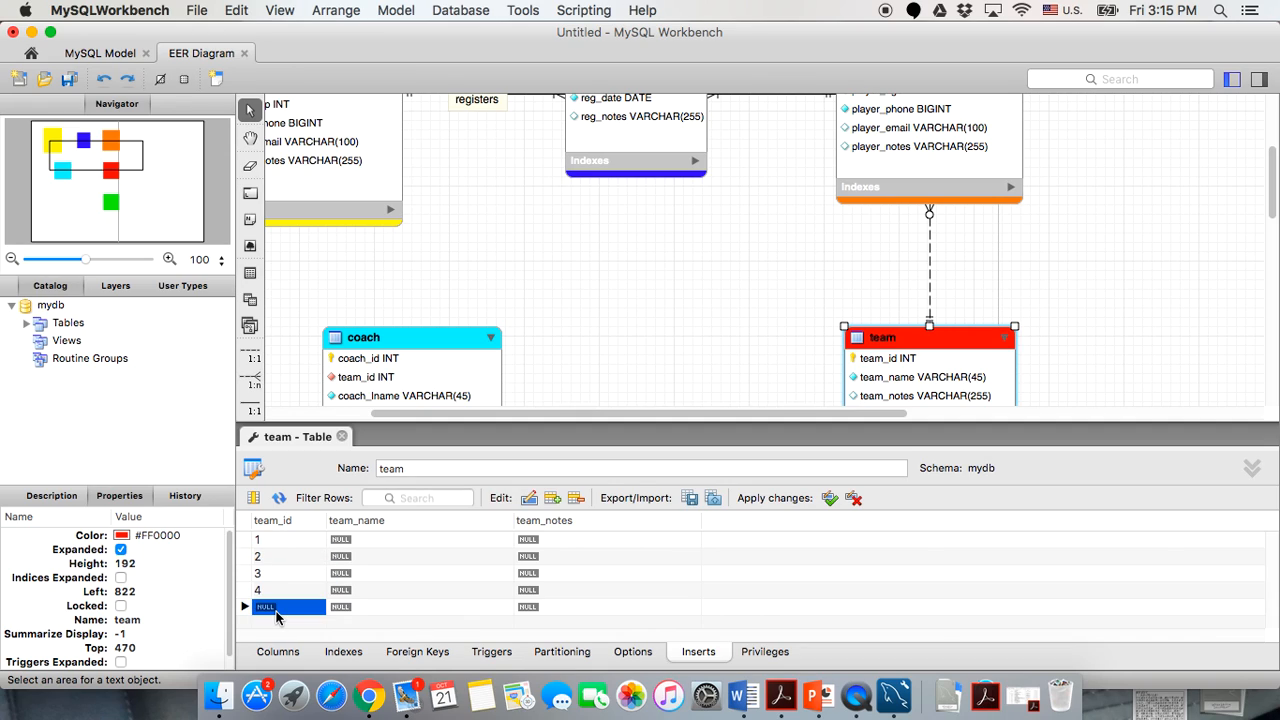
pyautogui.write('6')
pyautogui.write('5')
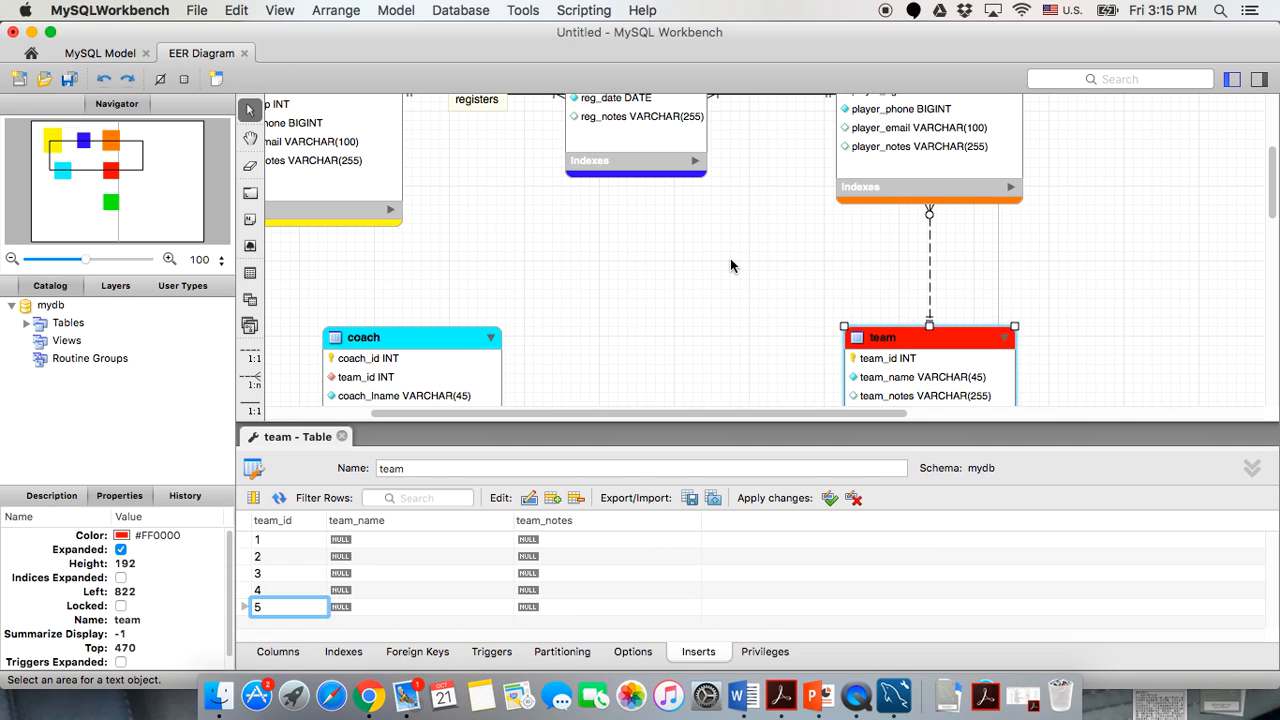
# Fill the team_name cells with Wildcat, Buckeyes, Nittany, Hoosiers and Hawkeyes.
pyautogui.click(366, 540)
pyautogui.write('W')
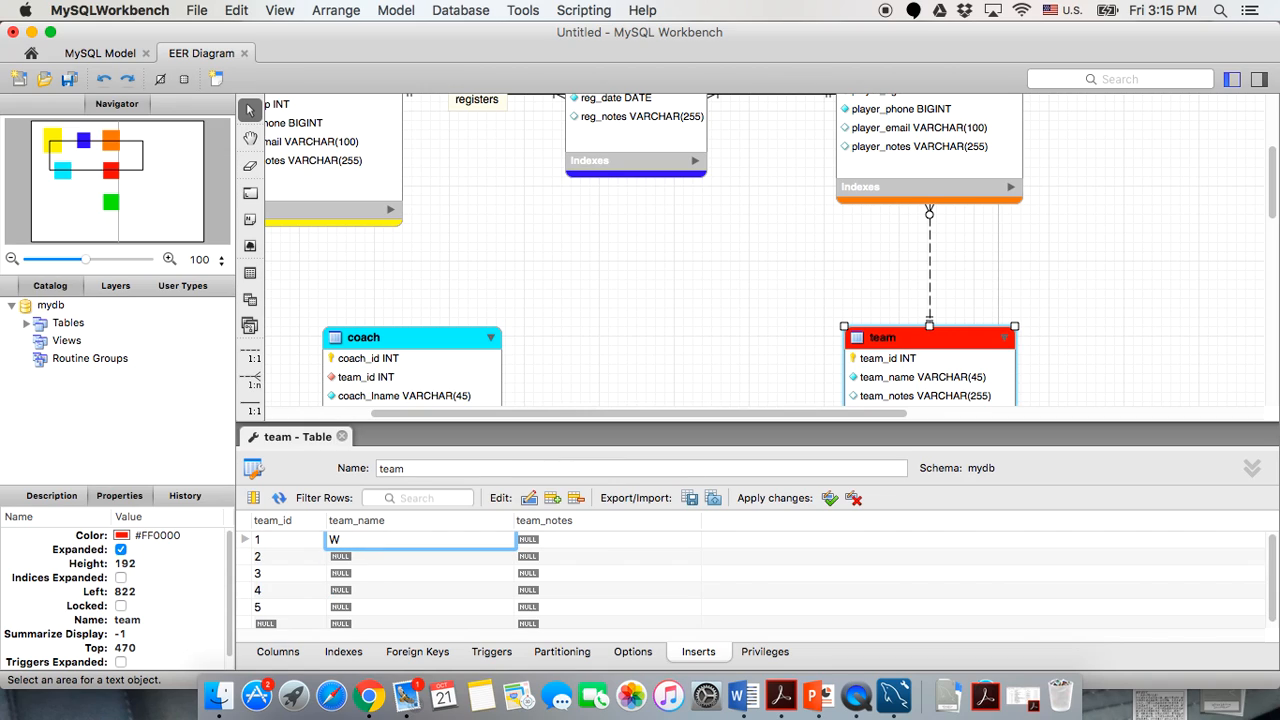
pyautogui.write('ildcat')
pyautogui.click(356, 557)
pyautogui.write('Buckeyes')
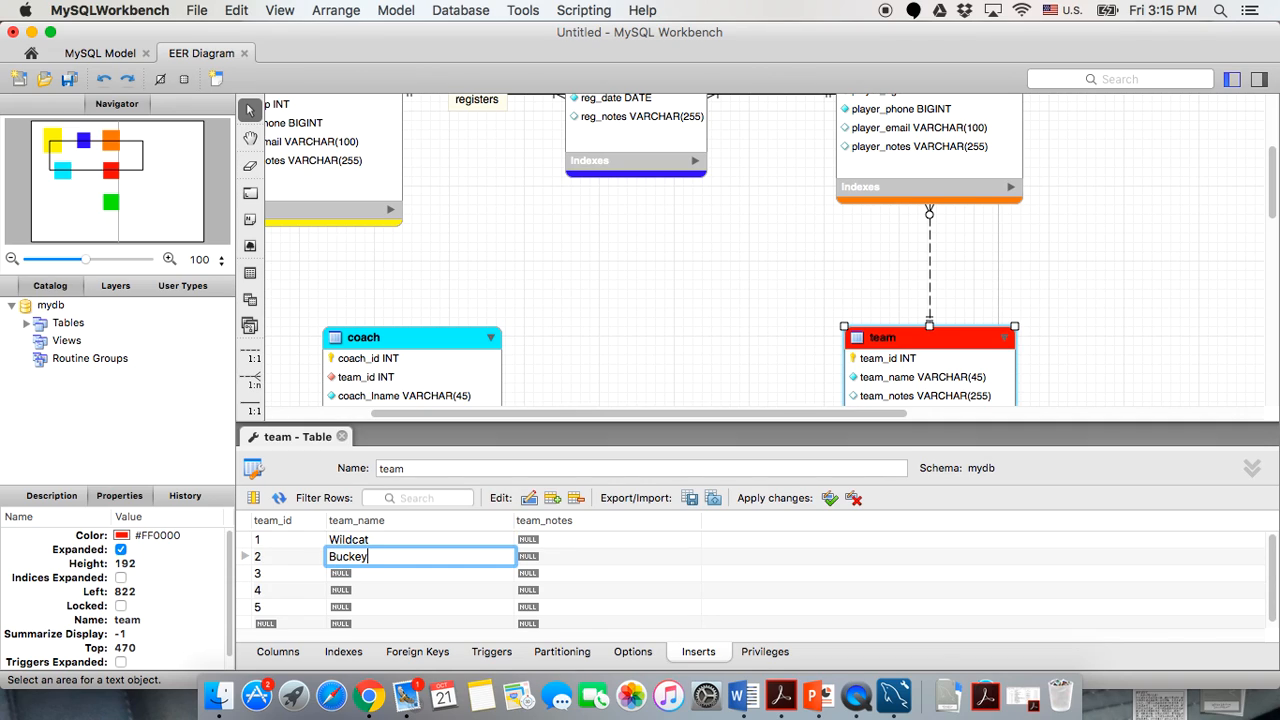
pyautogui.click(352, 573)
pyautogui.write('Nittany')
pyautogui.click(355, 590)
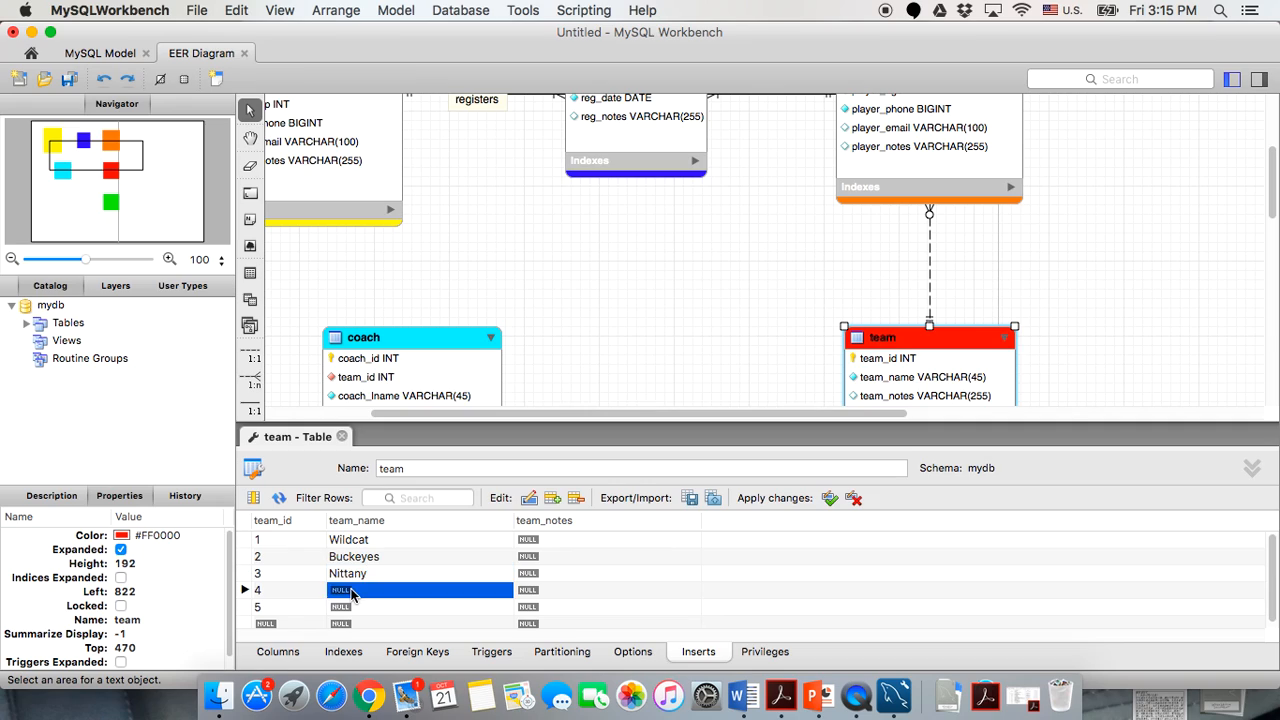
pyautogui.write('Hoosie')
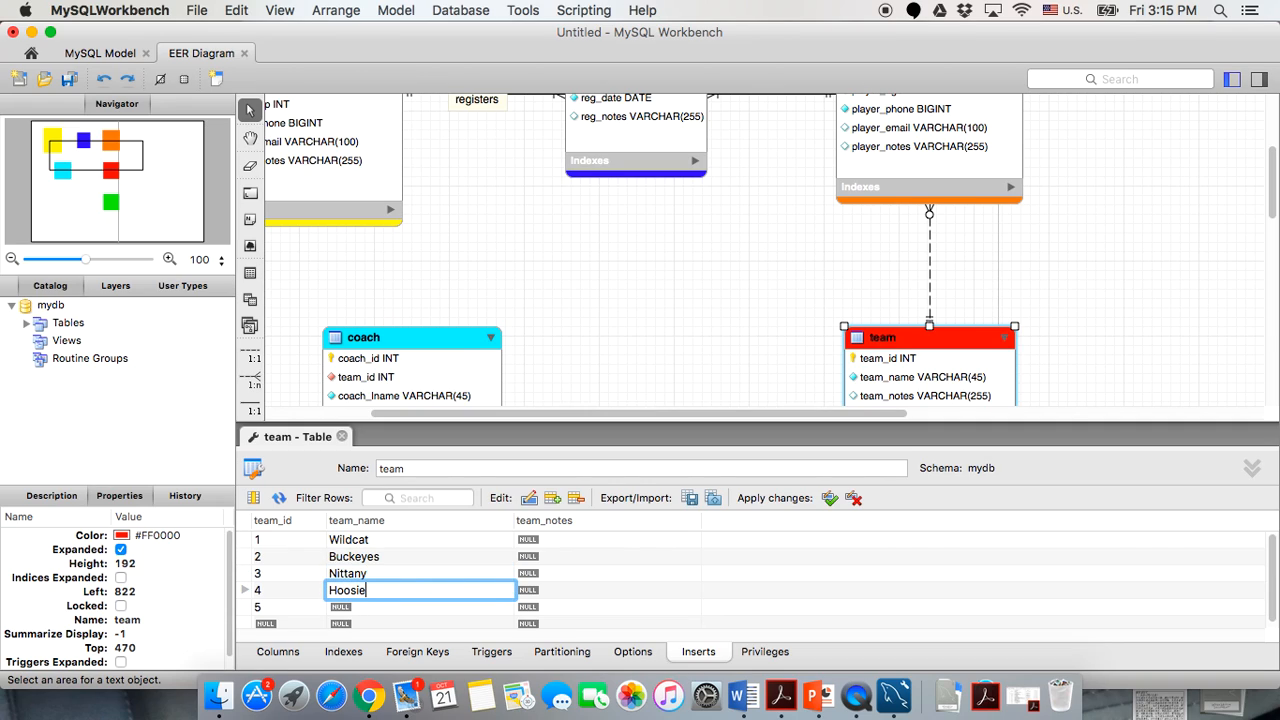
pyautogui.write('rs')
pyautogui.click(345, 607)
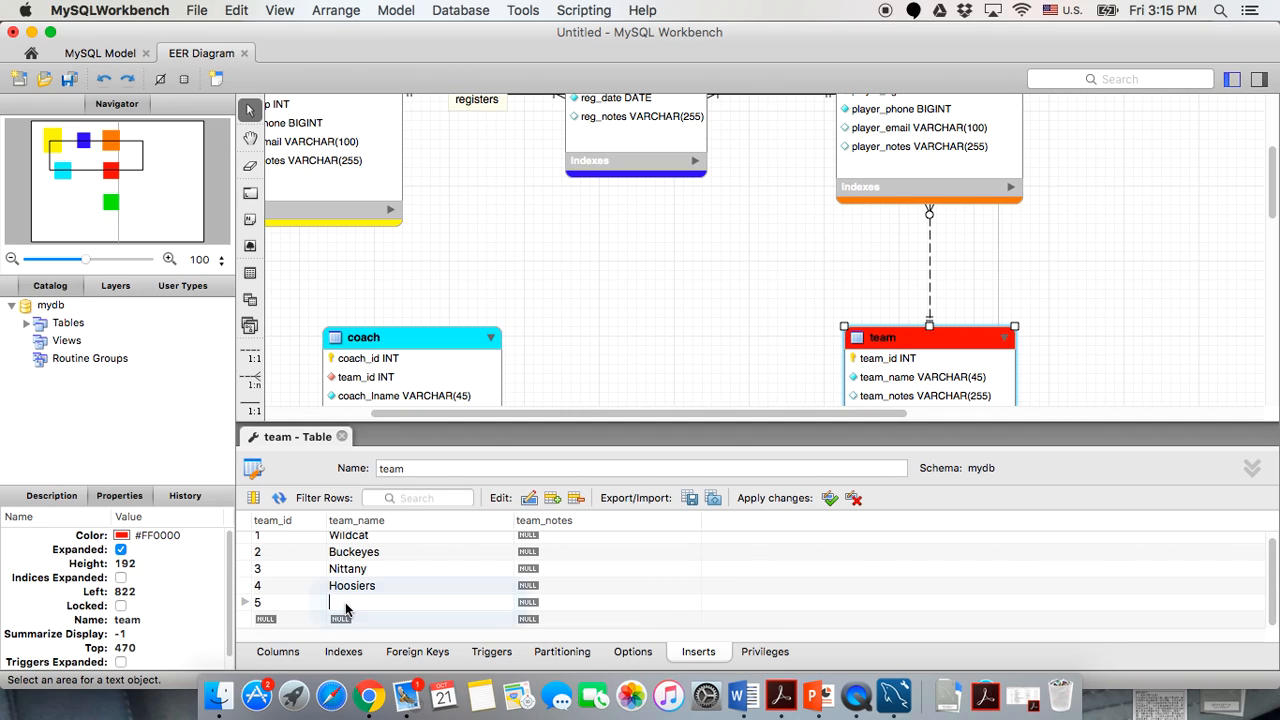
pyautogui.write('Hawkeyes')
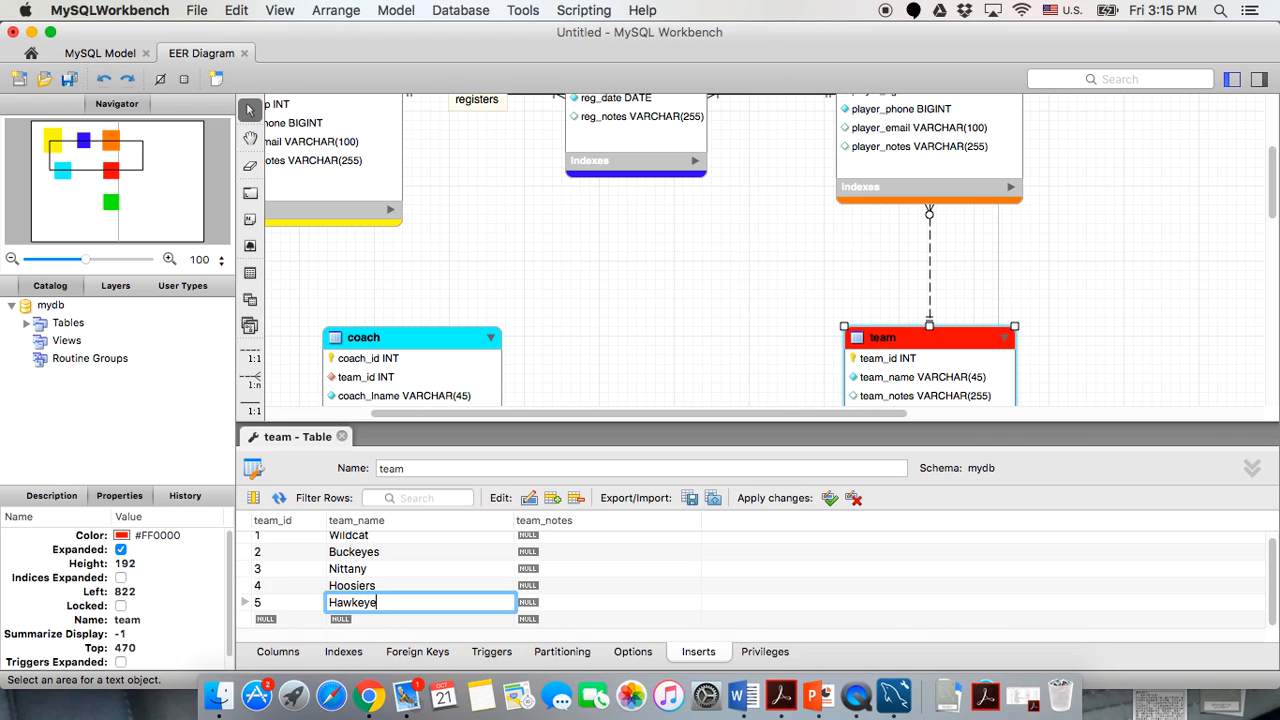
pyautogui.click(450, 572)
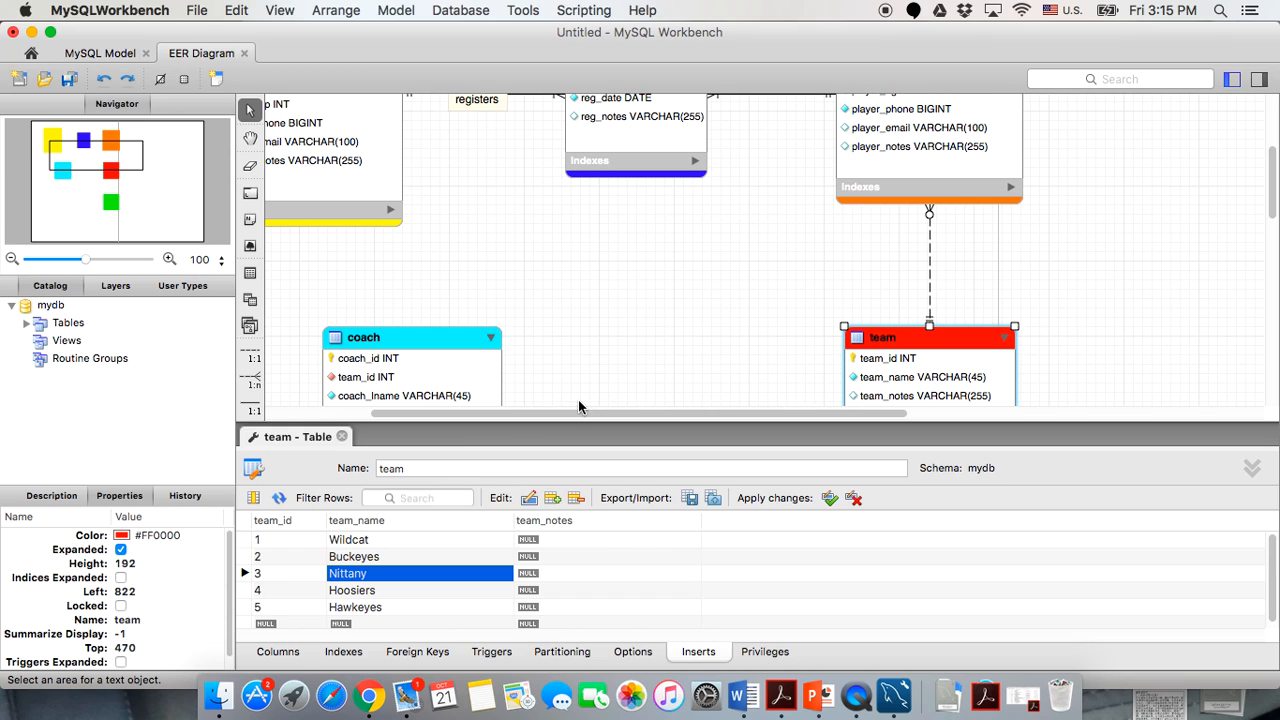
pyautogui.scroll(-3, 634, 305)
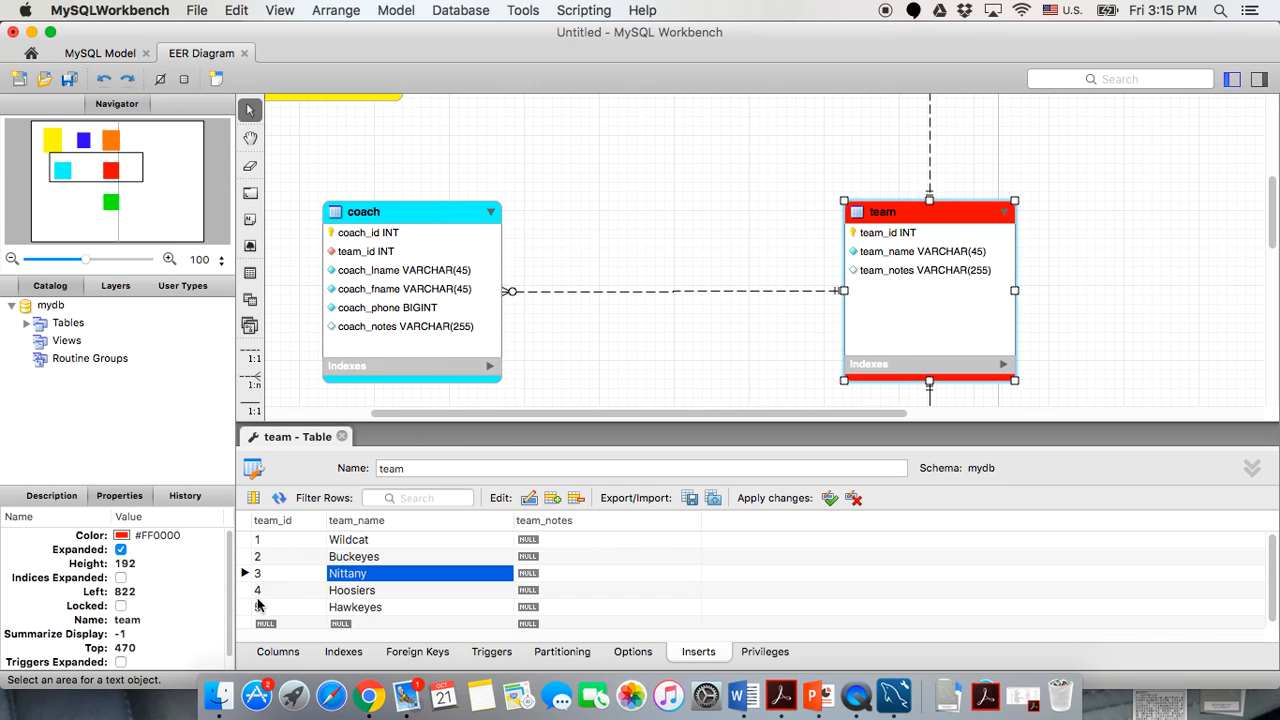
# Close the team table editor and open the player table's Inserts grid.
pyautogui.click(341, 436)
pyautogui.scroll(1, 548, 383)
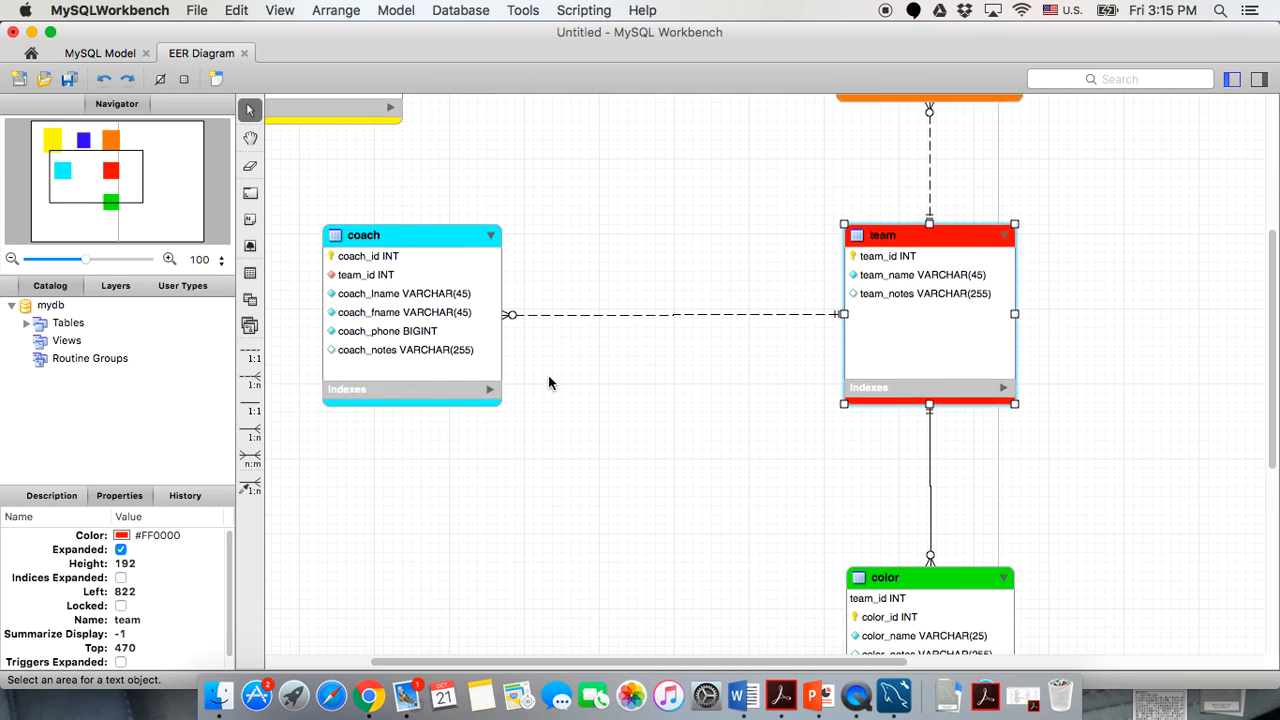
pyautogui.scroll(7, 548, 383)
pyautogui.click(841, 222)
pyautogui.doubleClick(855, 205)
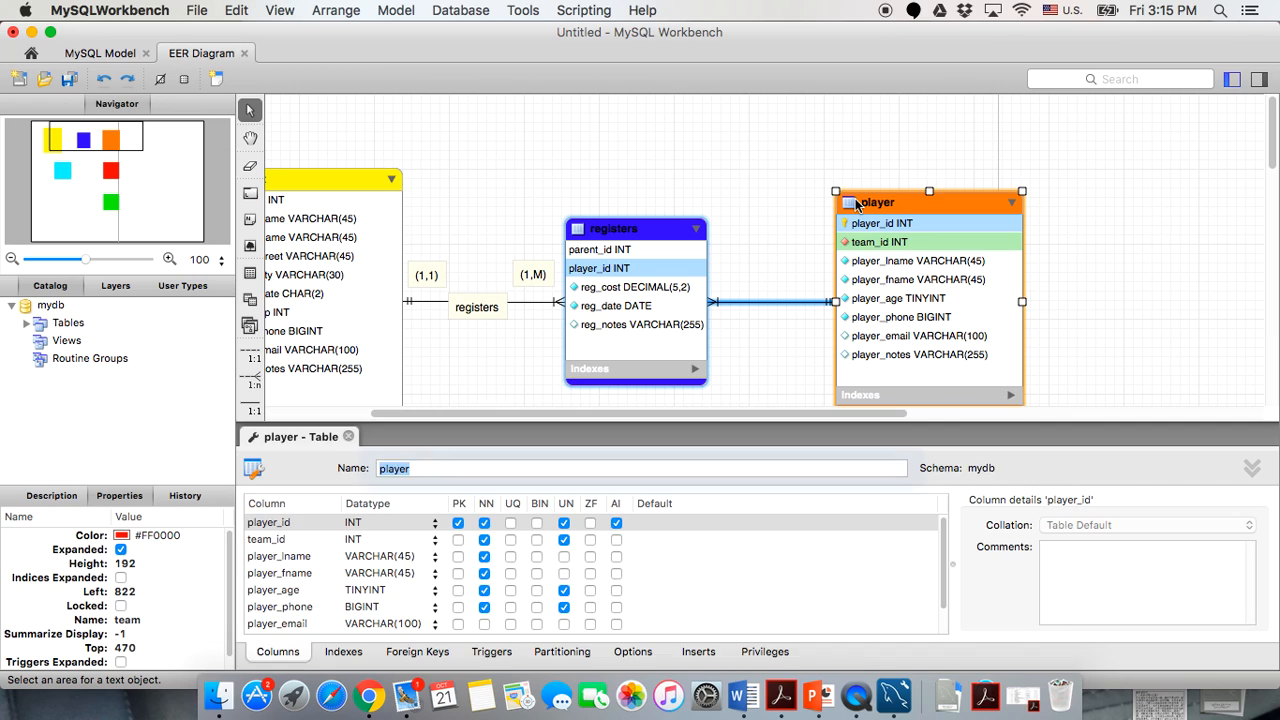
pyautogui.click(708, 652)
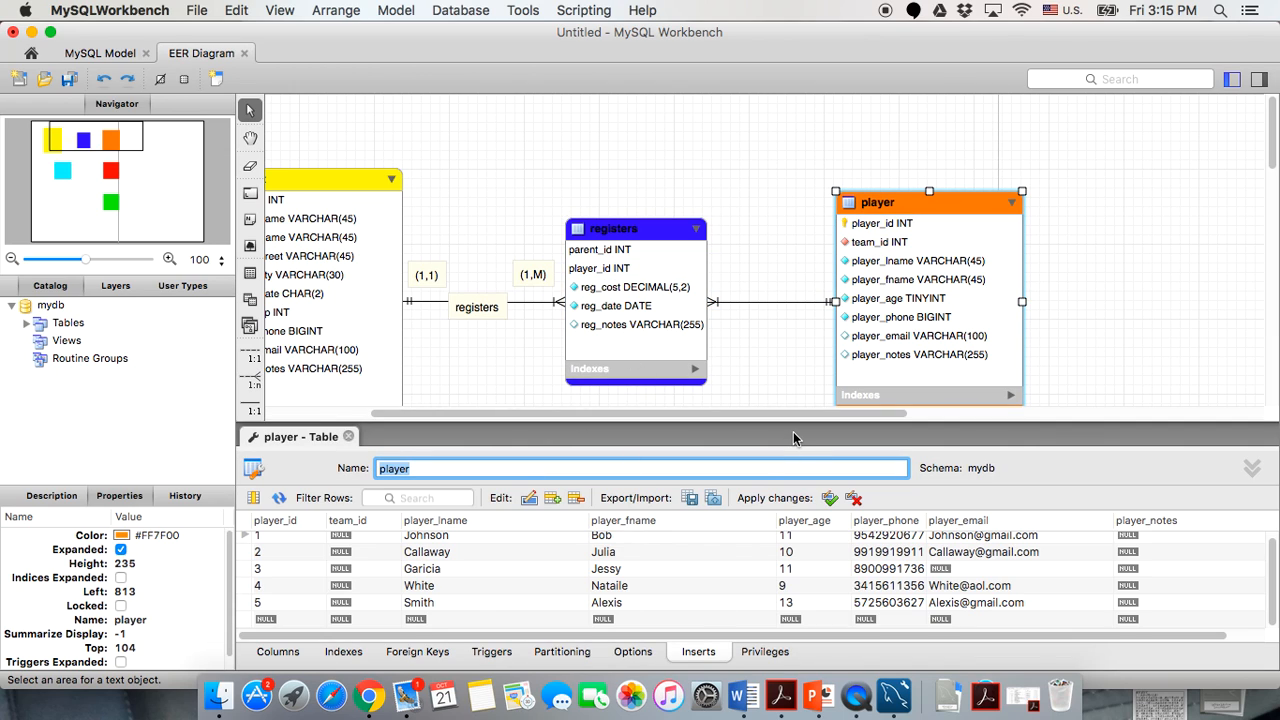
# Review the player table's five insert rows and select row 1's team_id cell.
pyautogui.scroll(-5, 797, 330)
pyautogui.scroll(3, 797, 330)
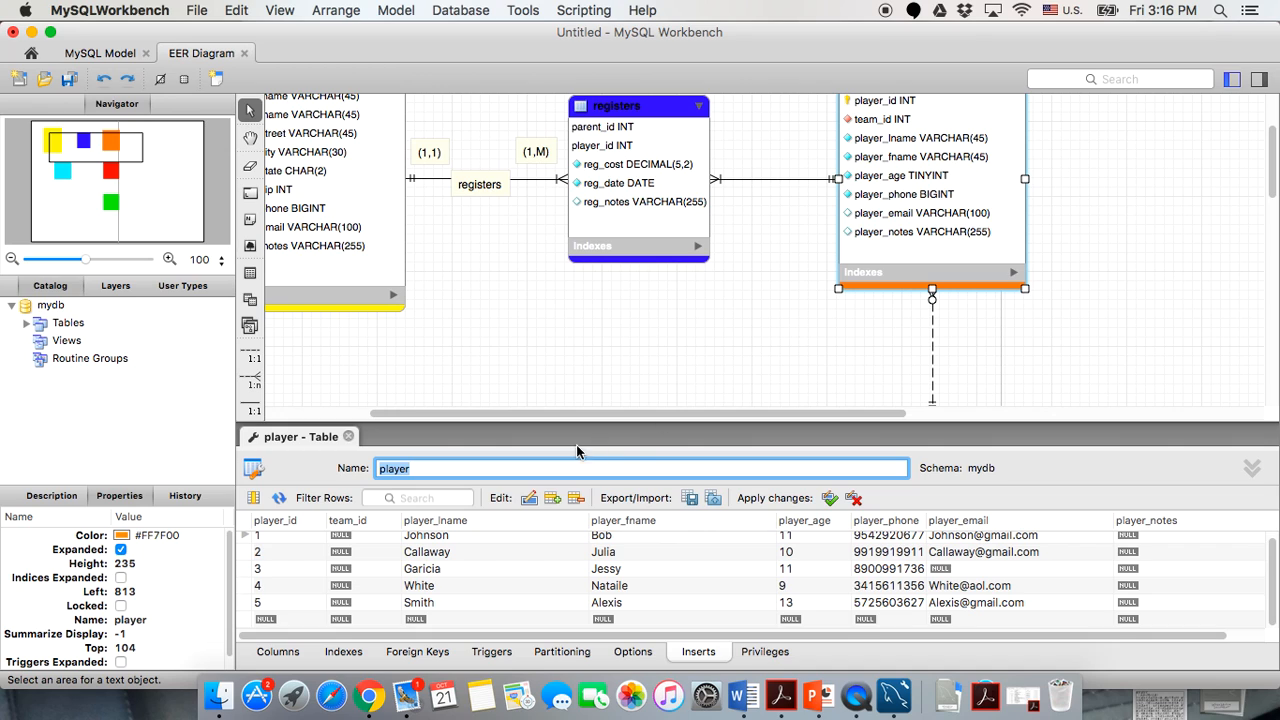
pyautogui.scroll(2, 738, 300)
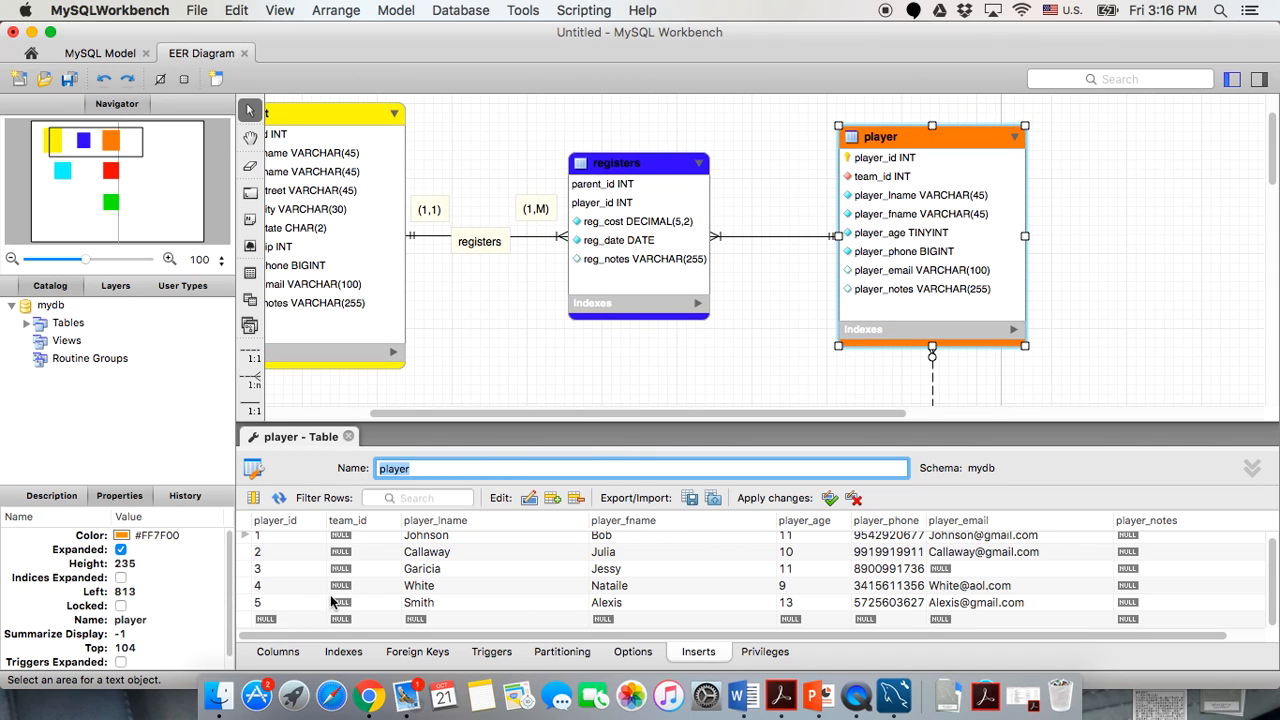
pyautogui.scroll(-3, 718, 277)
pyautogui.scroll(3, 718, 277)
pyautogui.scroll(-2, 718, 277)
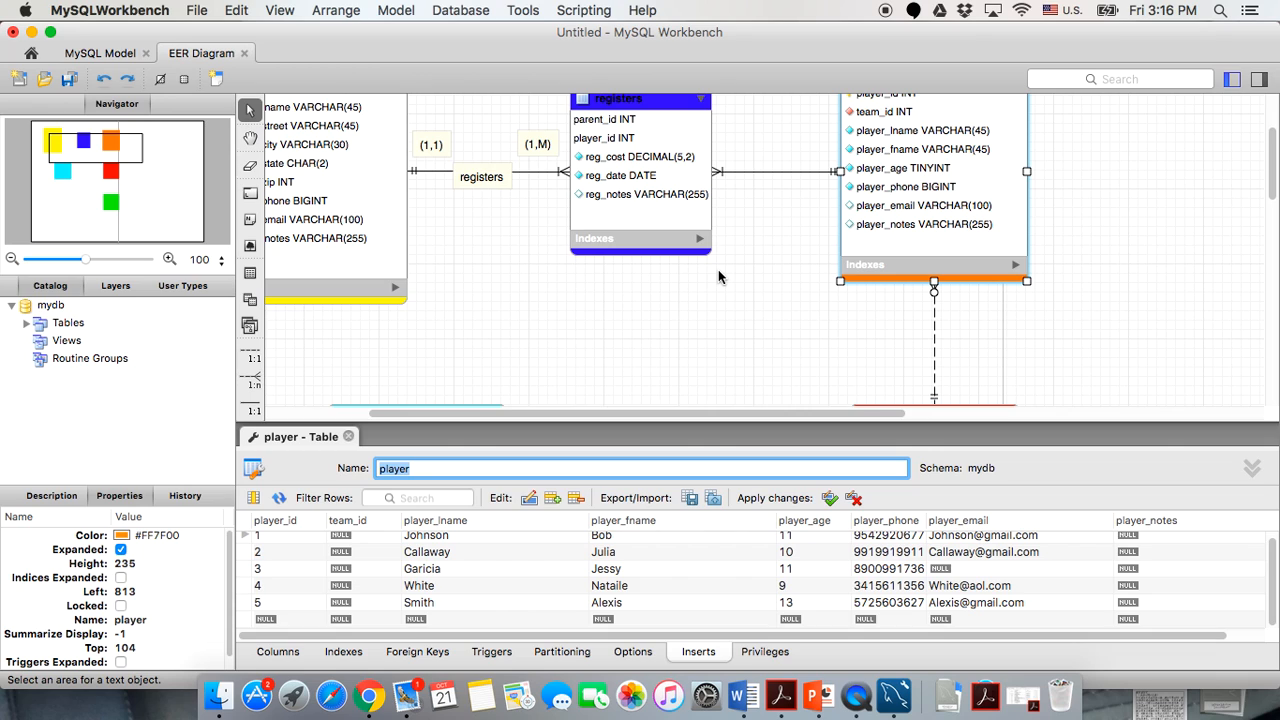
pyautogui.scroll(-2, 718, 277)
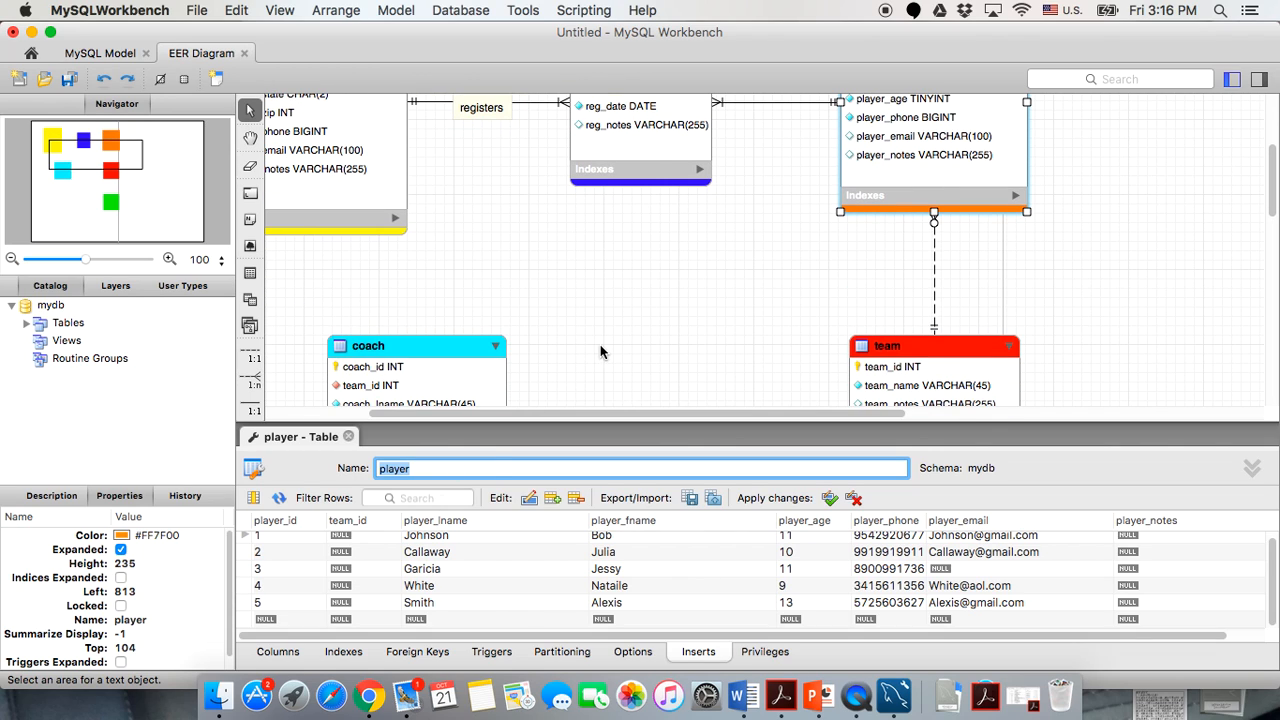
pyautogui.scroll(3, 666, 300)
pyautogui.scroll(-2, 666, 300)
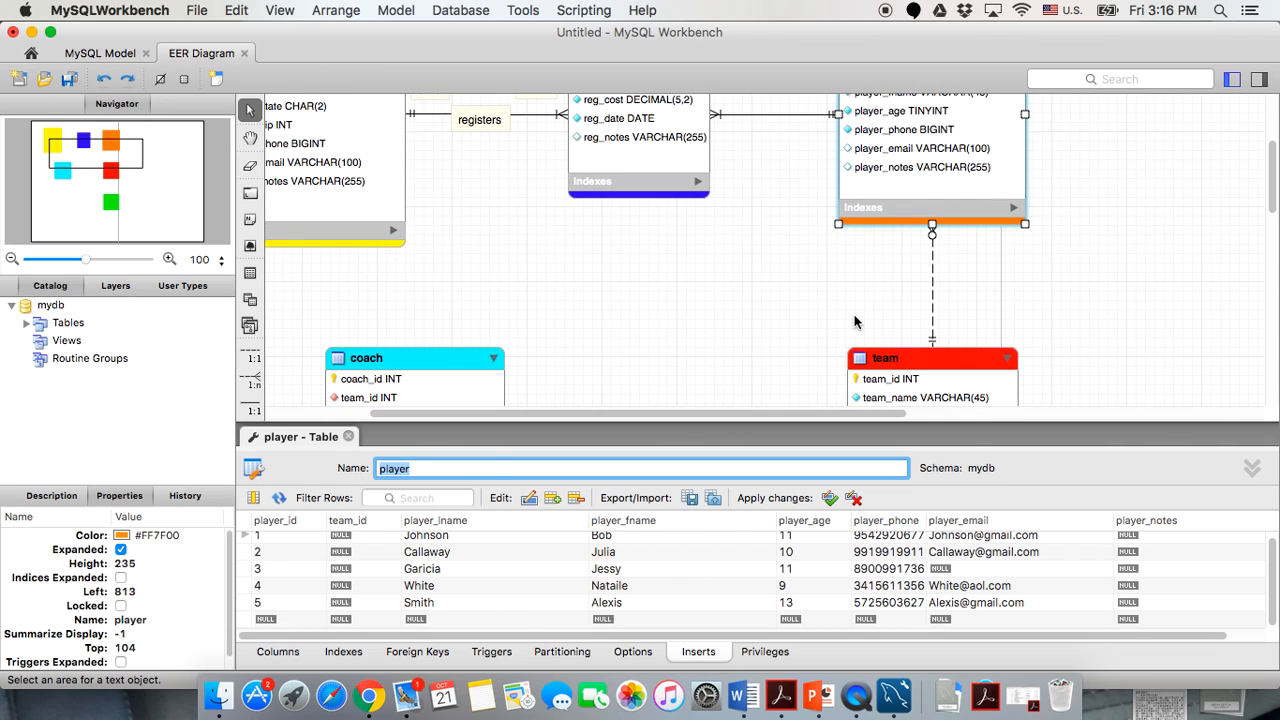
pyautogui.scroll(3, 887, 267)
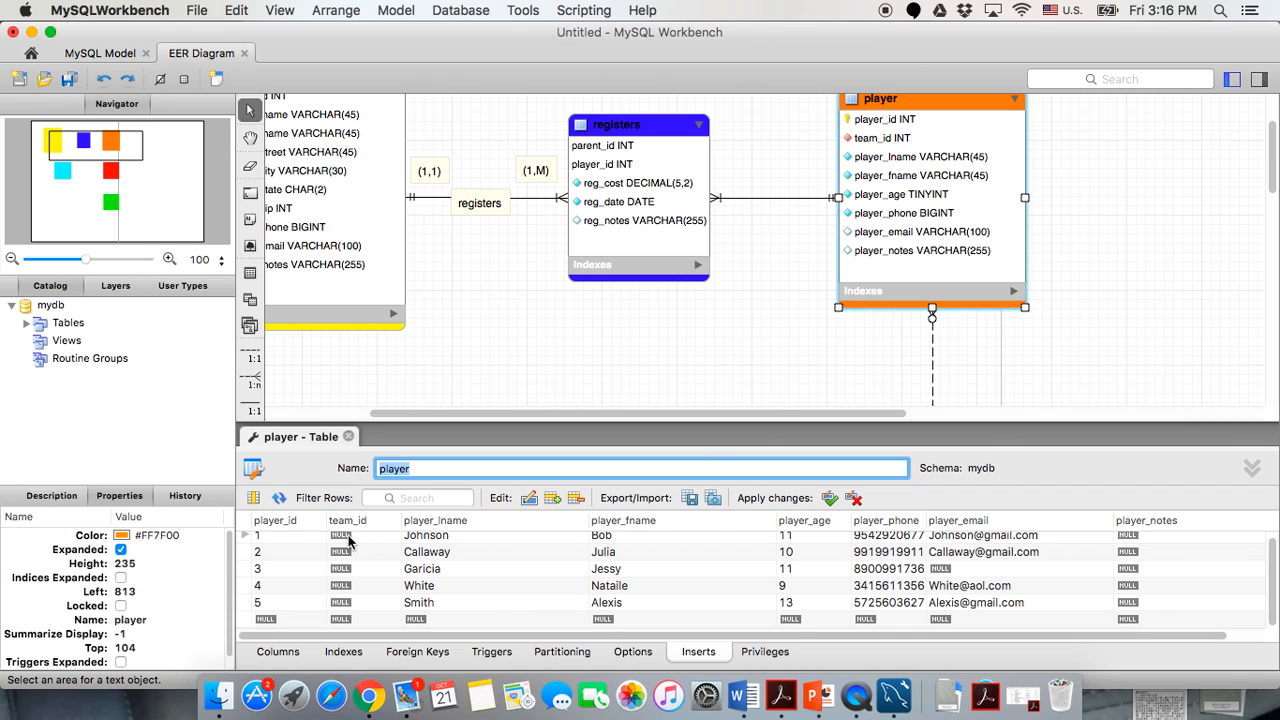
pyautogui.scroll(1, 361, 545)
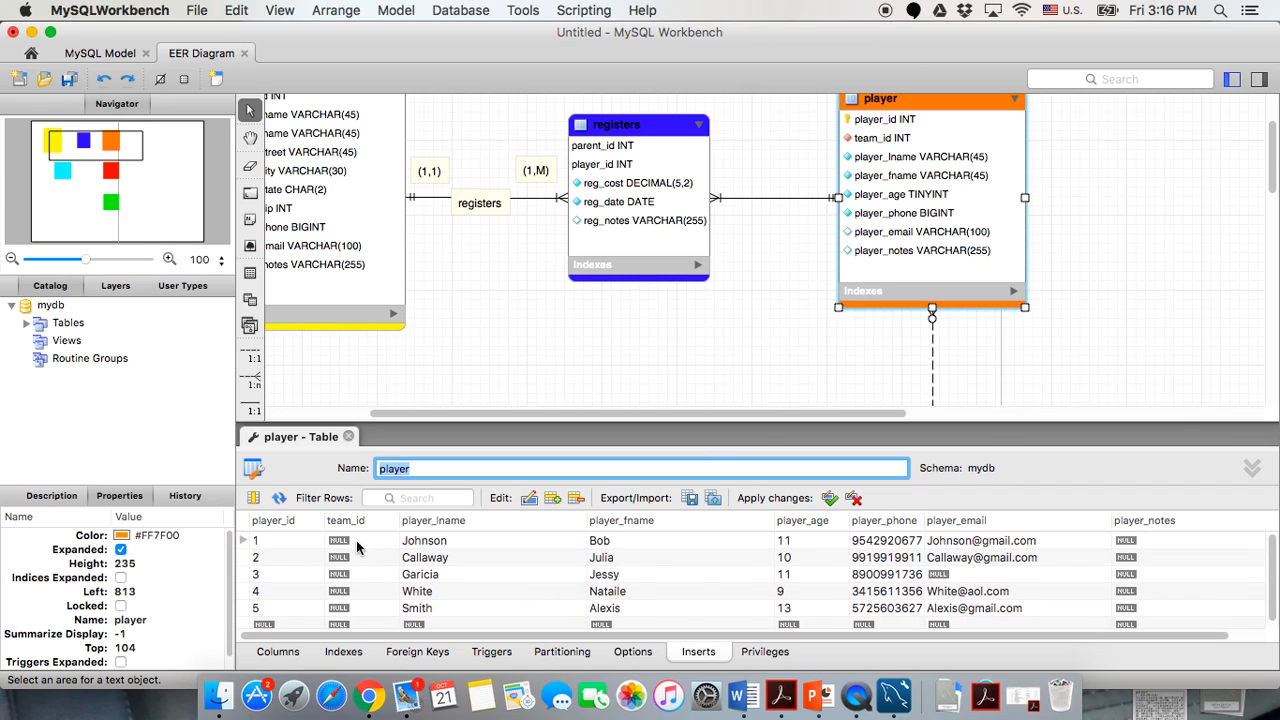
pyautogui.click(356, 540)
# Get row 1's team_id cell in the player grid into edit mode.
pyautogui.click(355, 540)
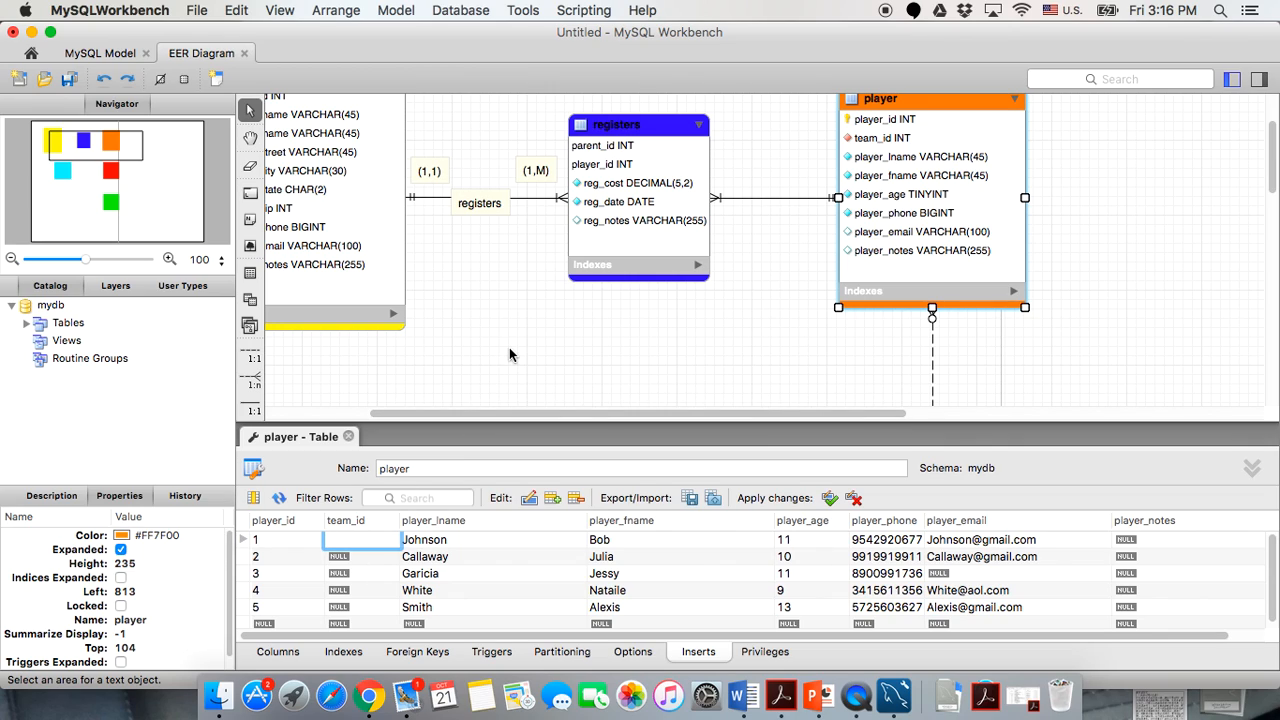
pyautogui.click(361, 557)
pyautogui.click(361, 573)
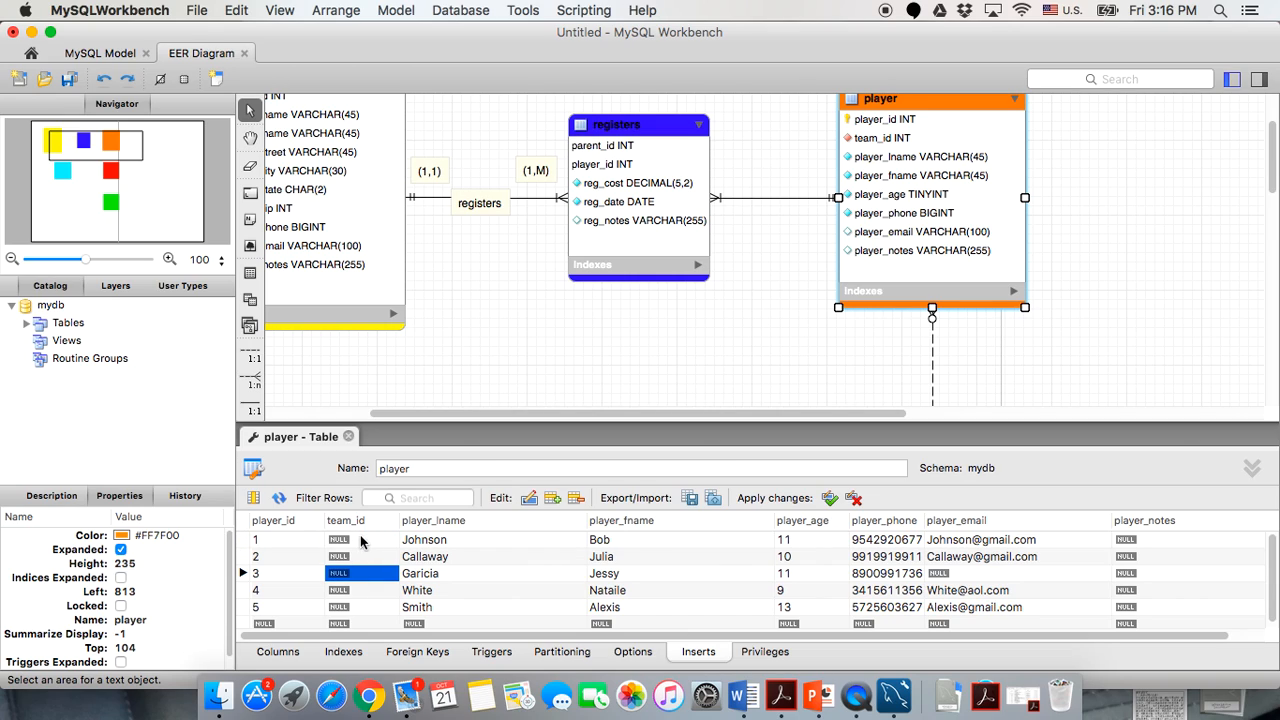
pyautogui.click(361, 540)
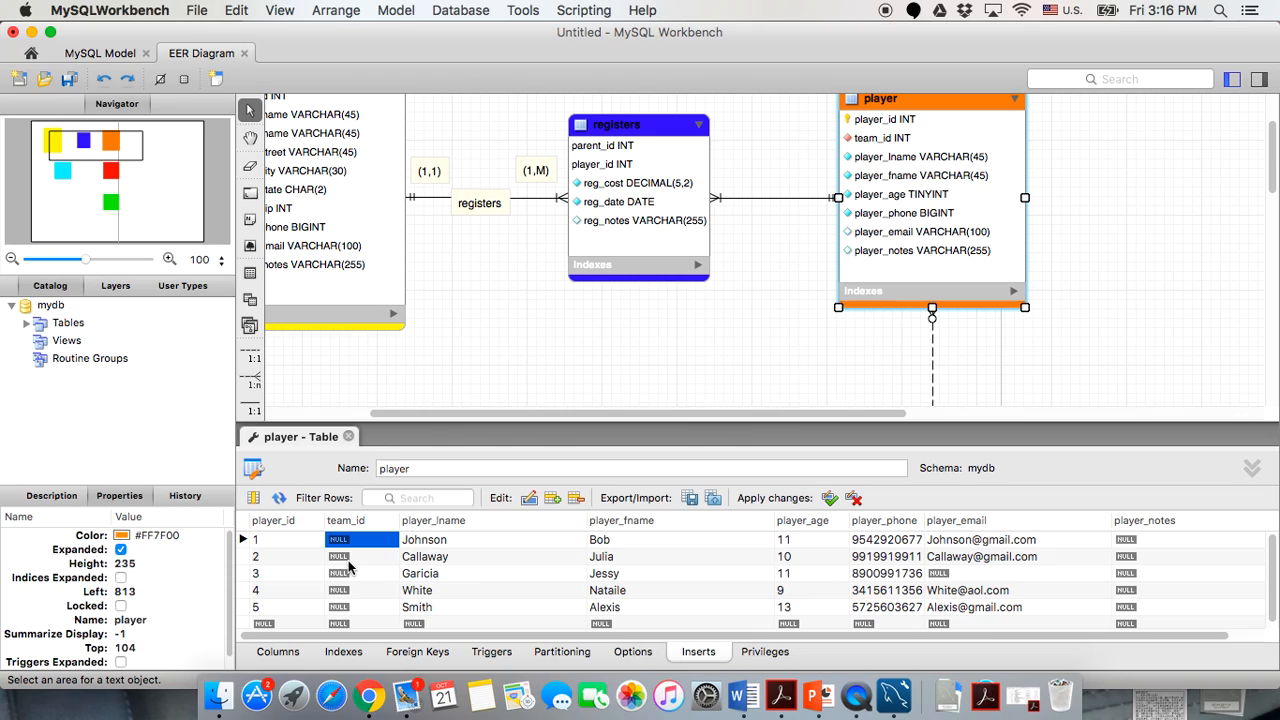
pyautogui.doubleClick(351, 541)
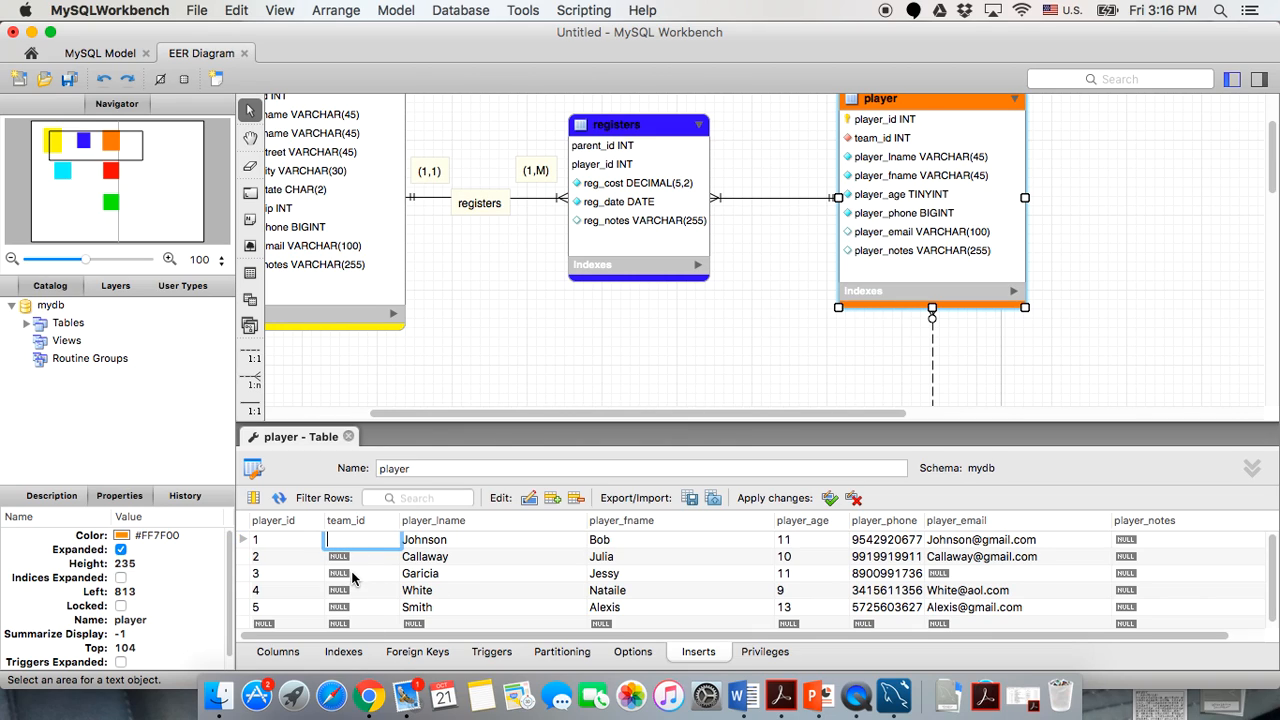
pyautogui.click(357, 575)
pyautogui.scroll(-5, 680, 349)
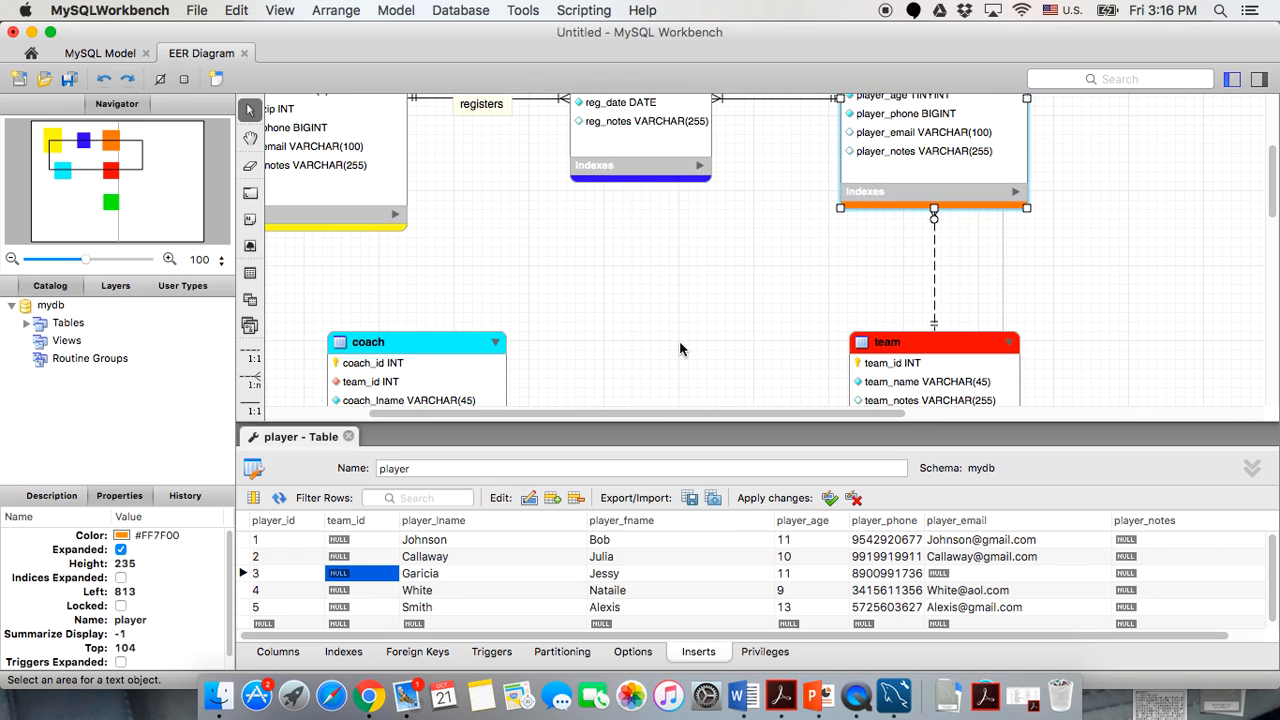
pyautogui.scroll(-1, 680, 349)
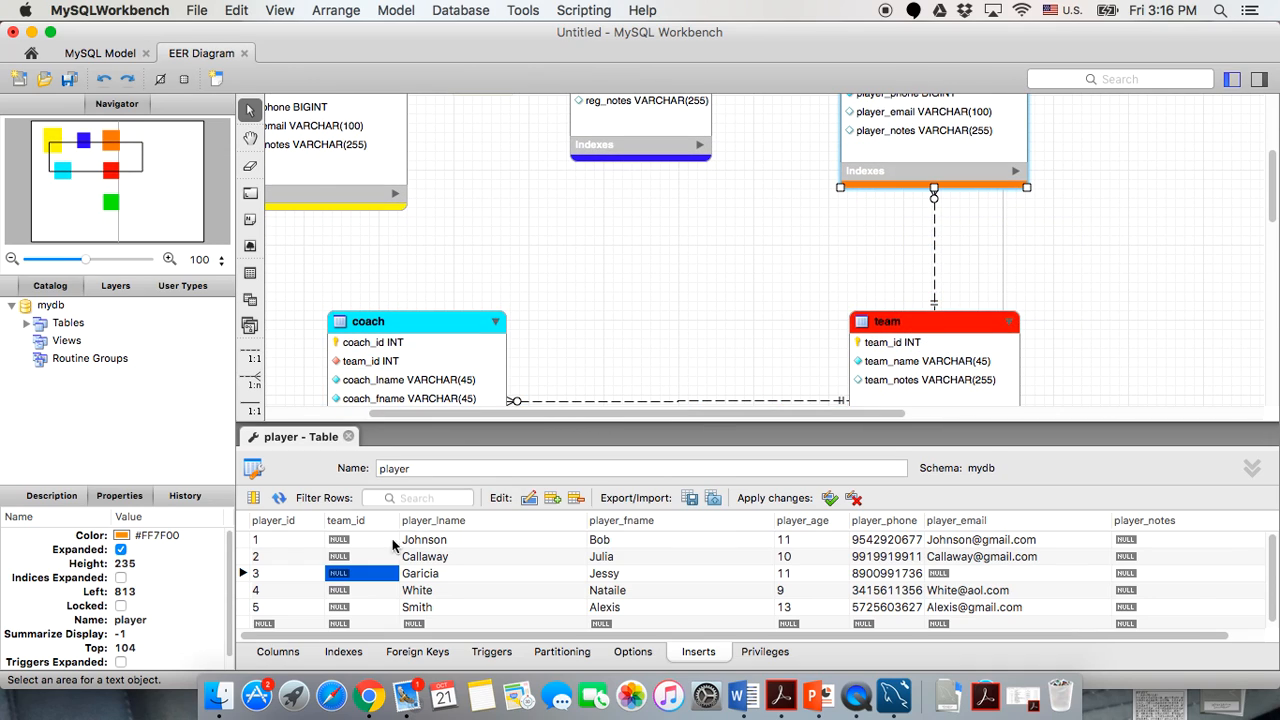
pyautogui.click(362, 541)
pyautogui.click(362, 541)
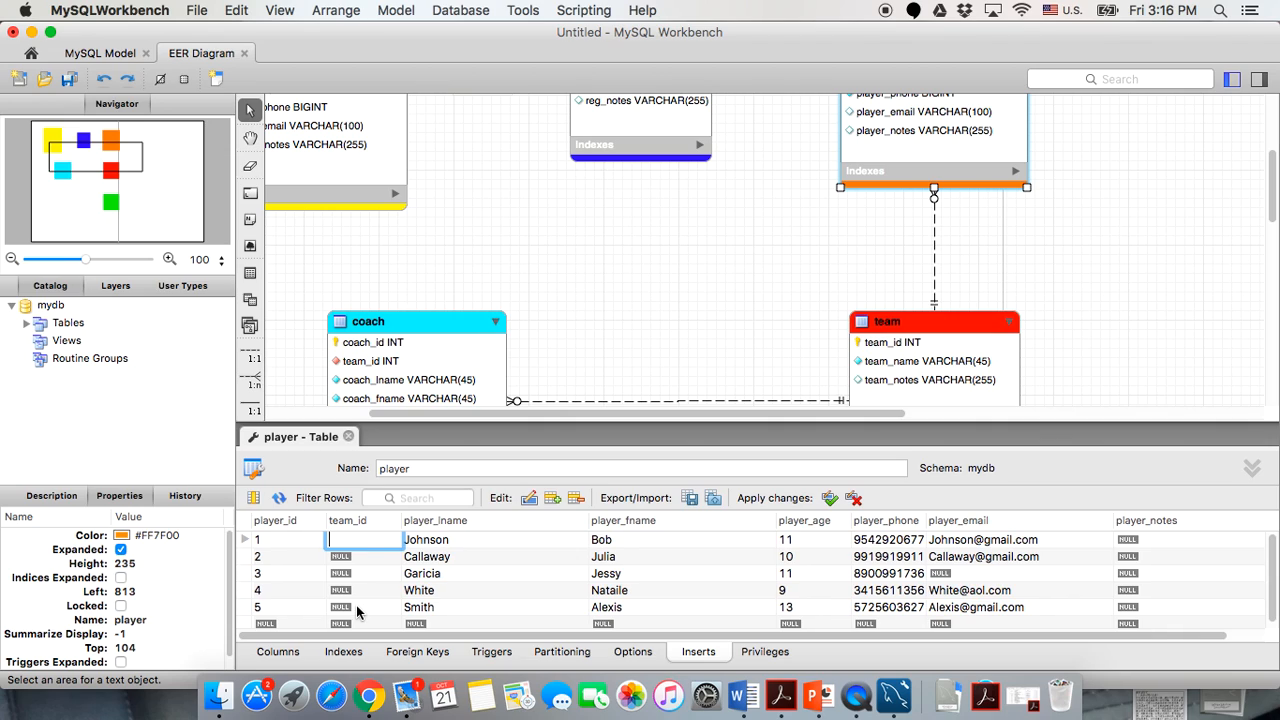
# Enter team_id values 1, 2, 3, 4 and 5 down the five player rows.
pyautogui.write('1')
pyautogui.press('Return')
pyautogui.write('2')
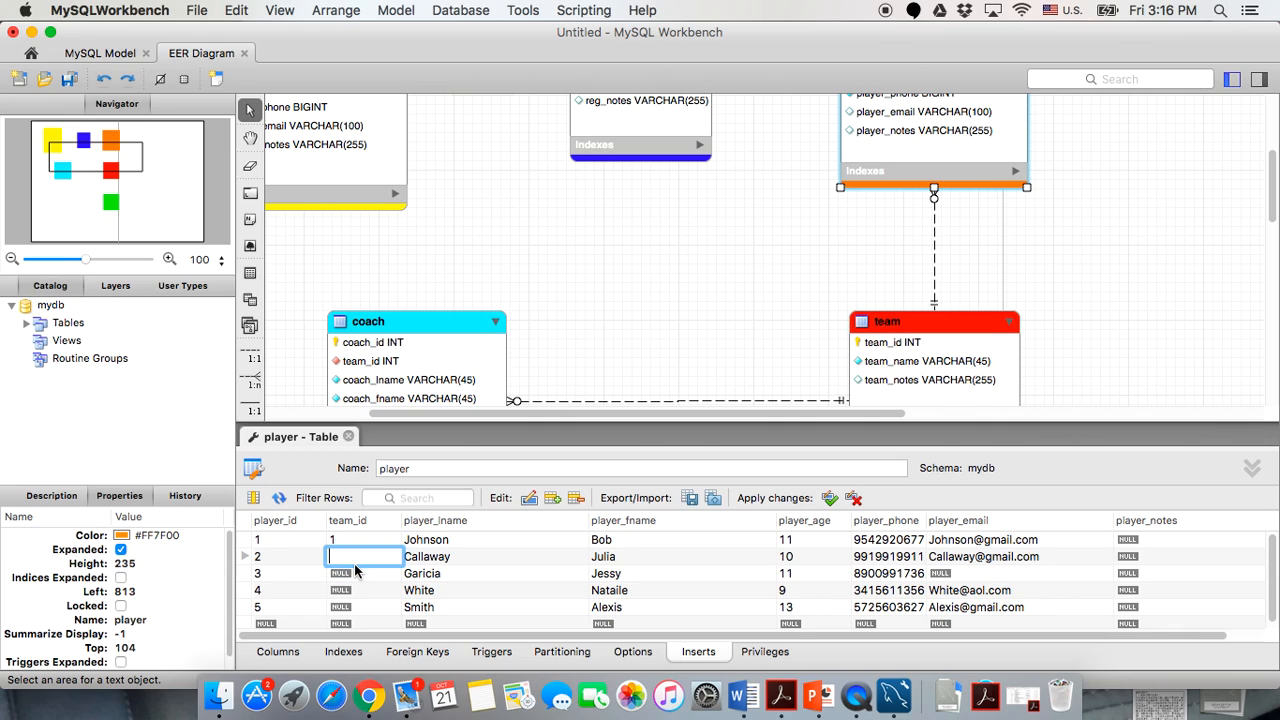
pyautogui.press('Return')
pyautogui.write('3')
pyautogui.press('Return')
pyautogui.write('4')
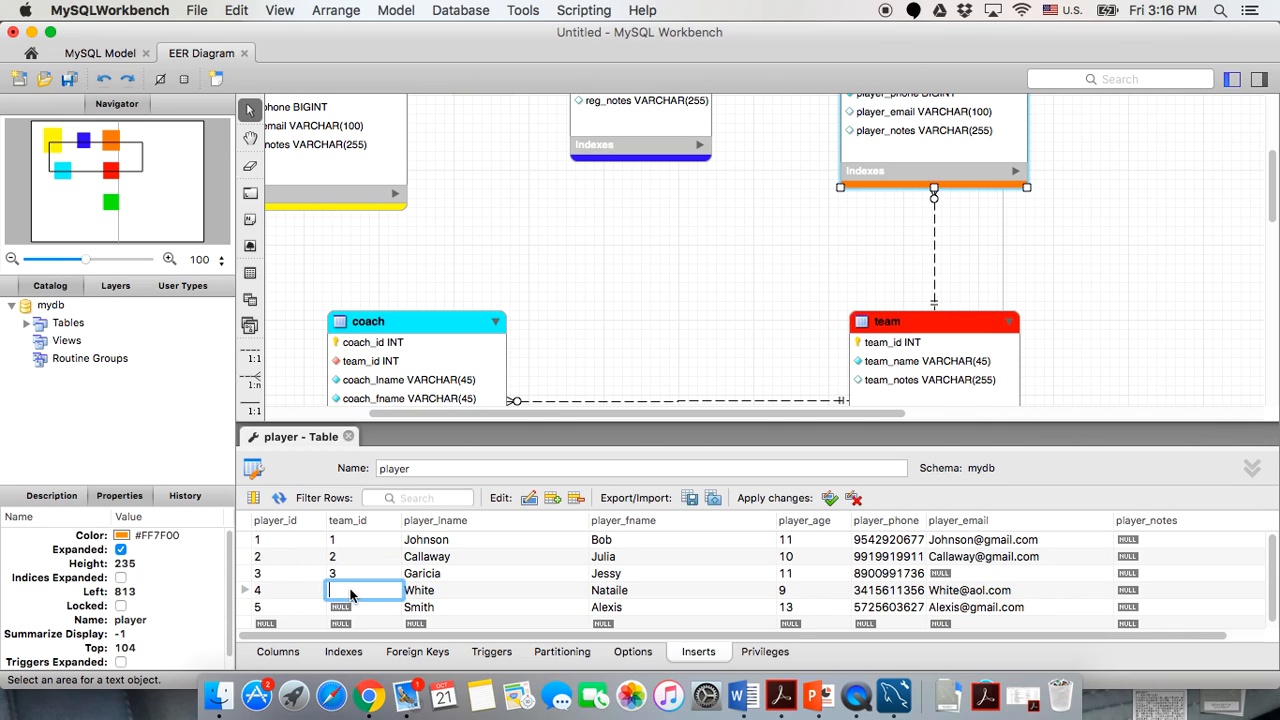
pyautogui.press('Return')
pyautogui.write('5')
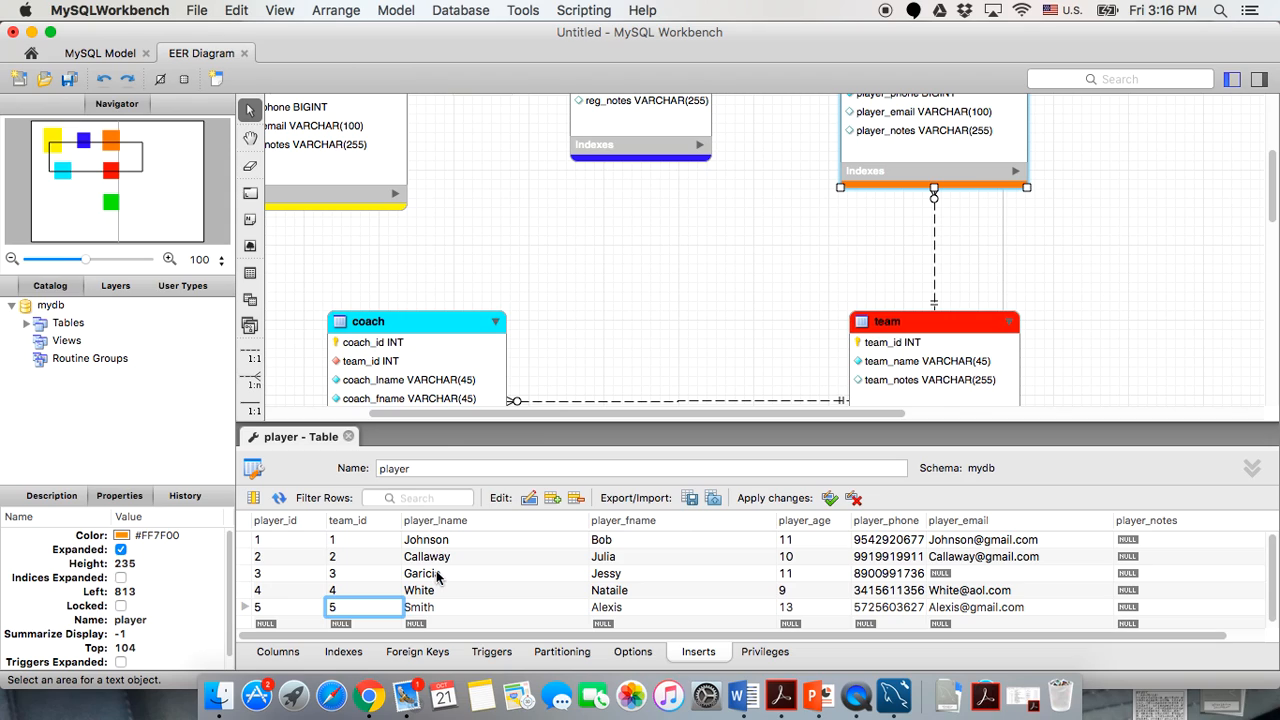
pyautogui.click(436, 576)
# Change the team_id of player rows 2 through 5 to 1.
pyautogui.doubleClick(348, 540)
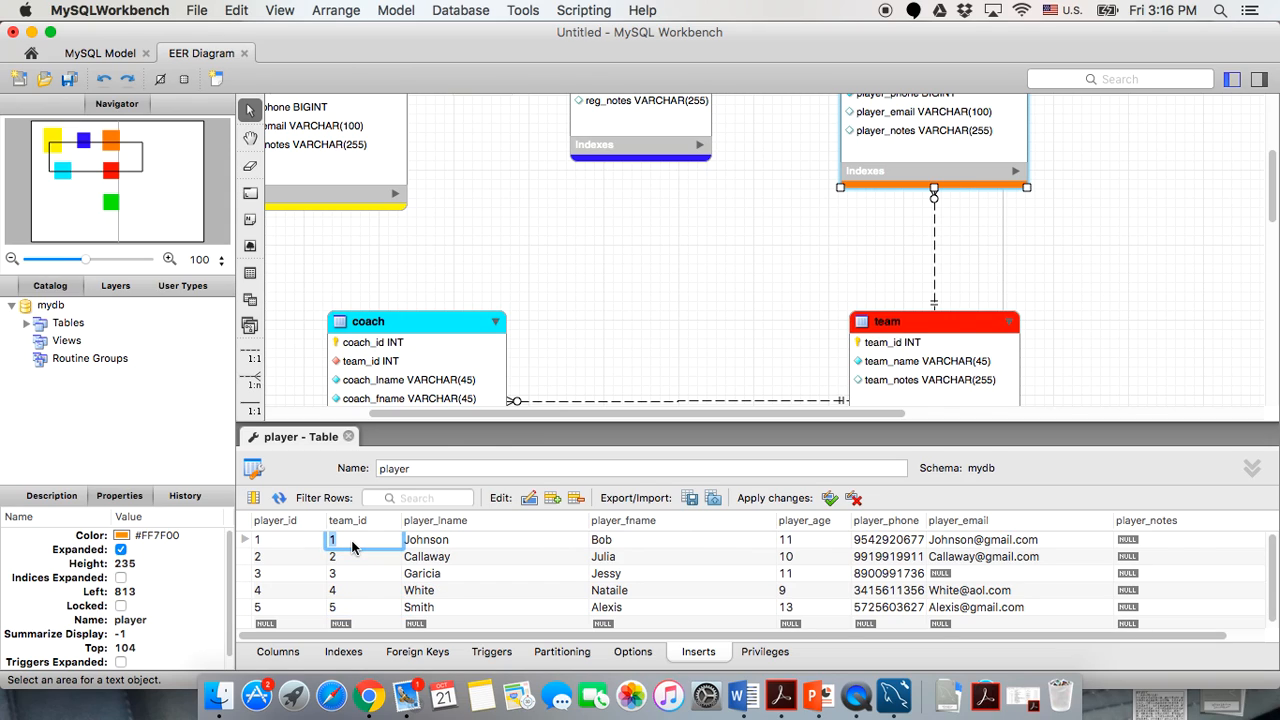
pyautogui.click(351, 555)
pyautogui.click(351, 573)
pyautogui.click(350, 561)
pyautogui.write('1')
pyautogui.click(348, 578)
pyautogui.write('1')
pyautogui.click(348, 592)
pyautogui.write('1')
pyautogui.click(348, 609)
pyautogui.write('1')
pyautogui.click(481, 590)
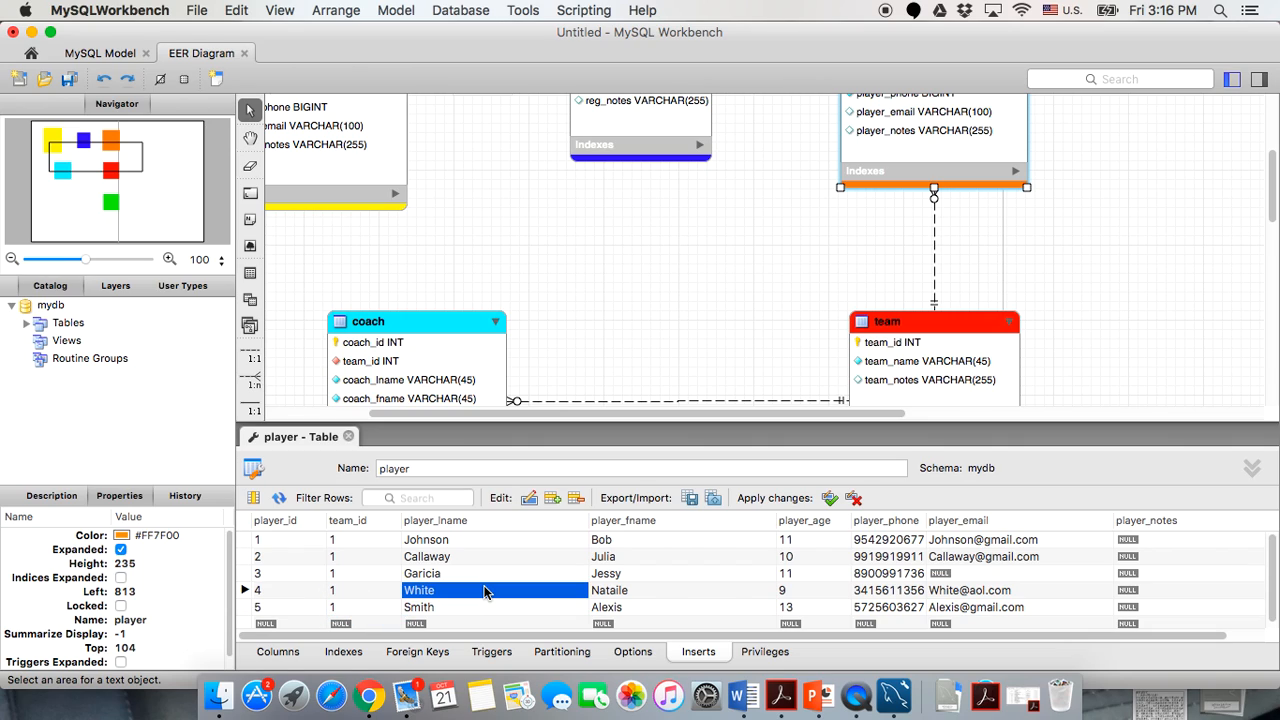
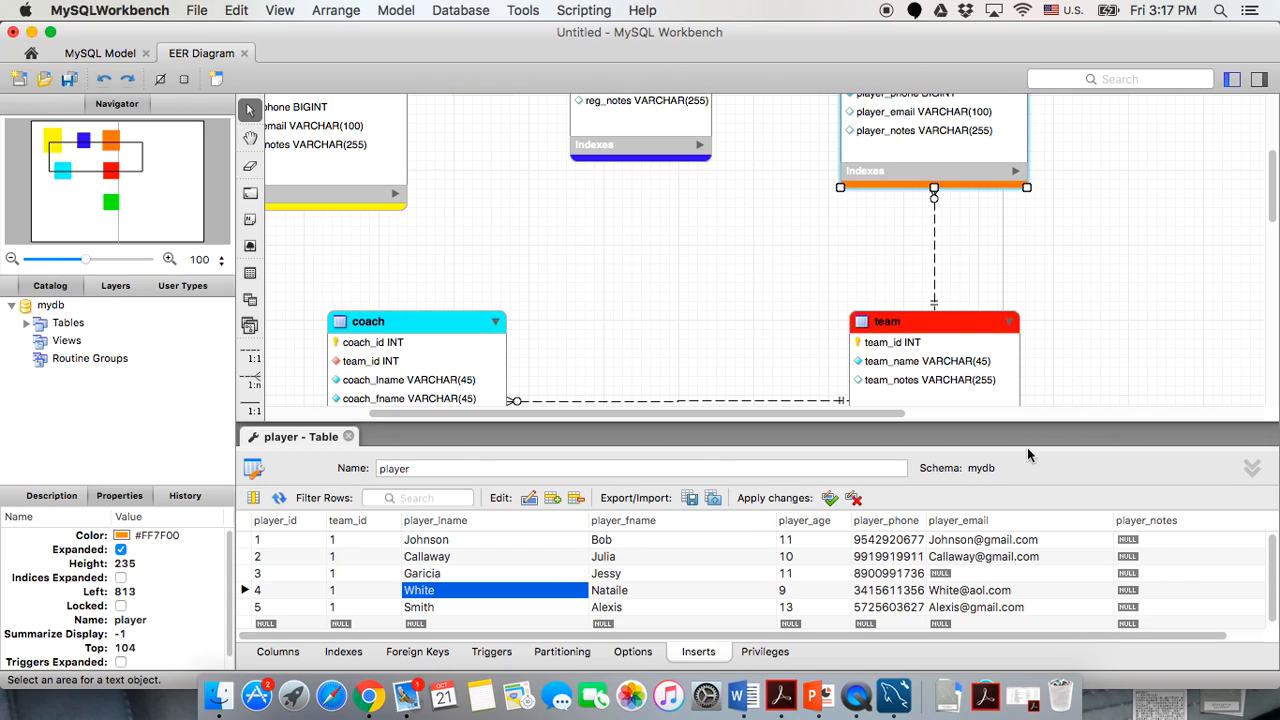
# Set the first player's team_id cell to 6 in the player Inserts grid.
pyautogui.click(348, 545)
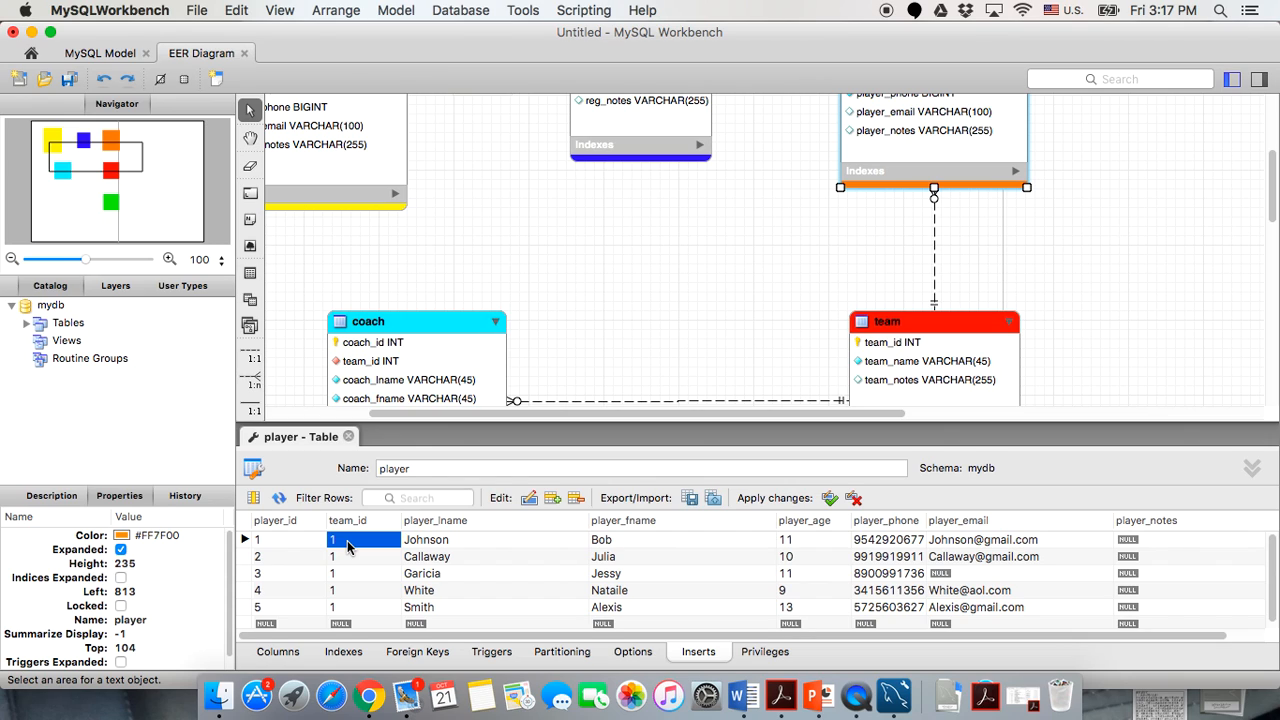
pyautogui.scroll(-2, 738, 316)
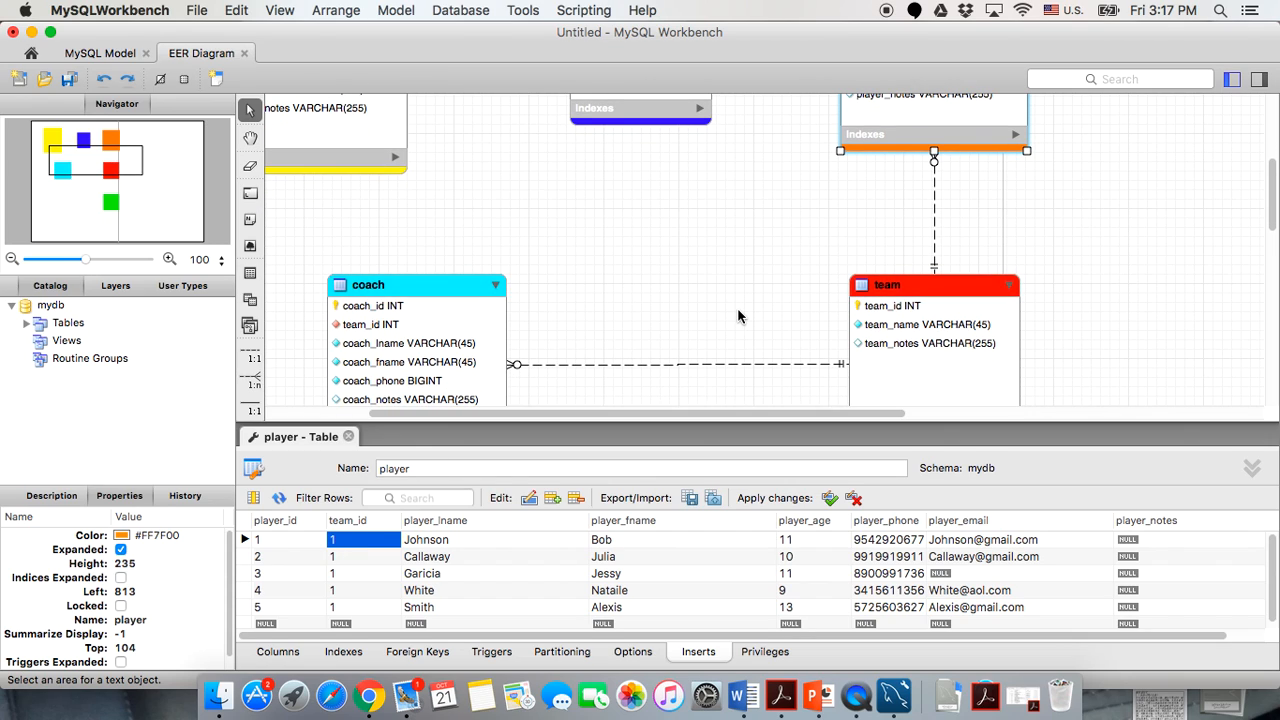
pyautogui.scroll(-1, 739, 317)
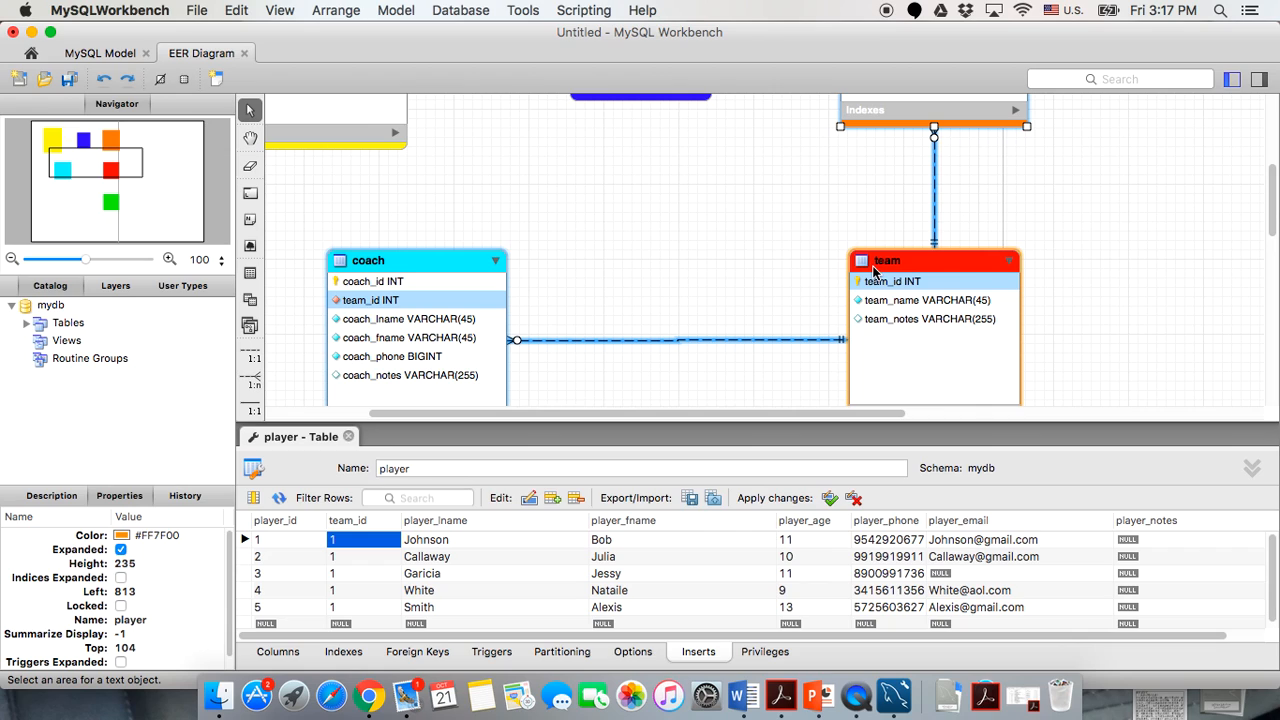
pyautogui.click(377, 540)
pyautogui.write('6')
pyautogui.click(585, 373)
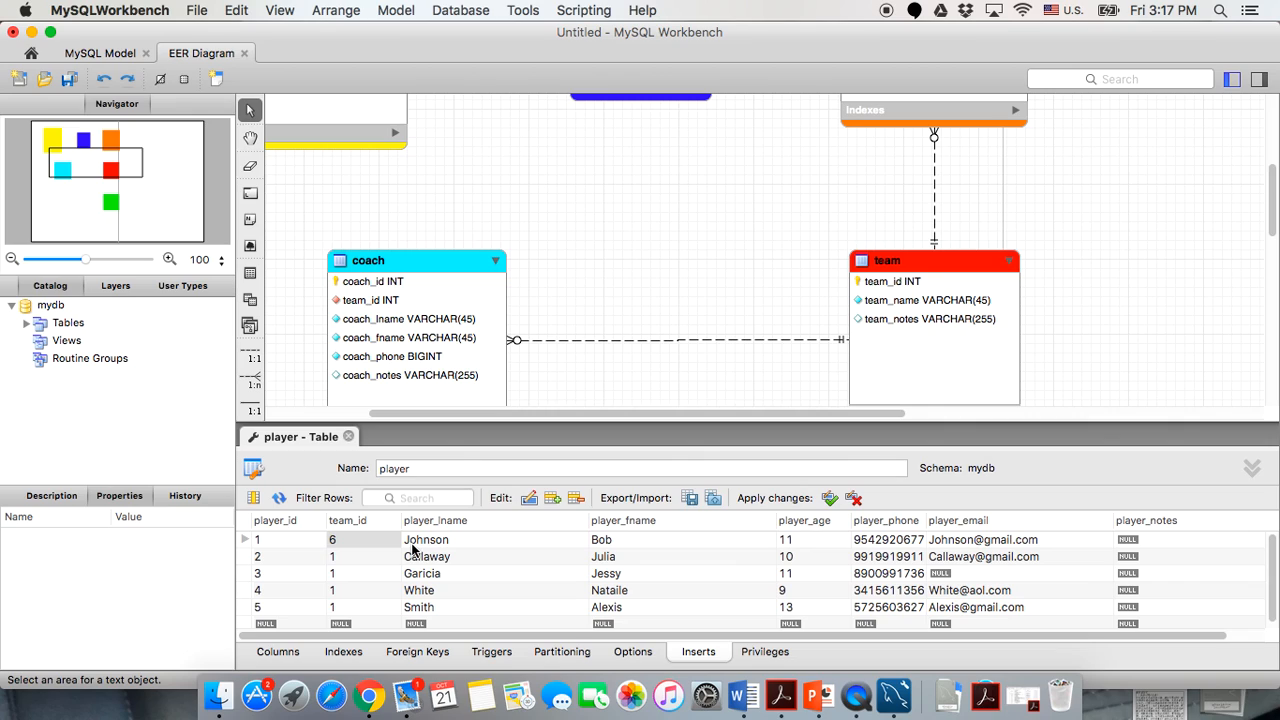
# Enter team_id values 1, 2, 3, 4 and 5 down the five player rows.
pyautogui.click(342, 542)
pyautogui.write('1')
pyautogui.doubleClick(343, 556)
pyautogui.write('2')
pyautogui.doubleClick(344, 574)
pyautogui.write('3')
pyautogui.doubleClick(343, 590)
pyautogui.write('4')
pyautogui.doubleClick(343, 607)
pyautogui.write('5')
pyautogui.click(523, 592)
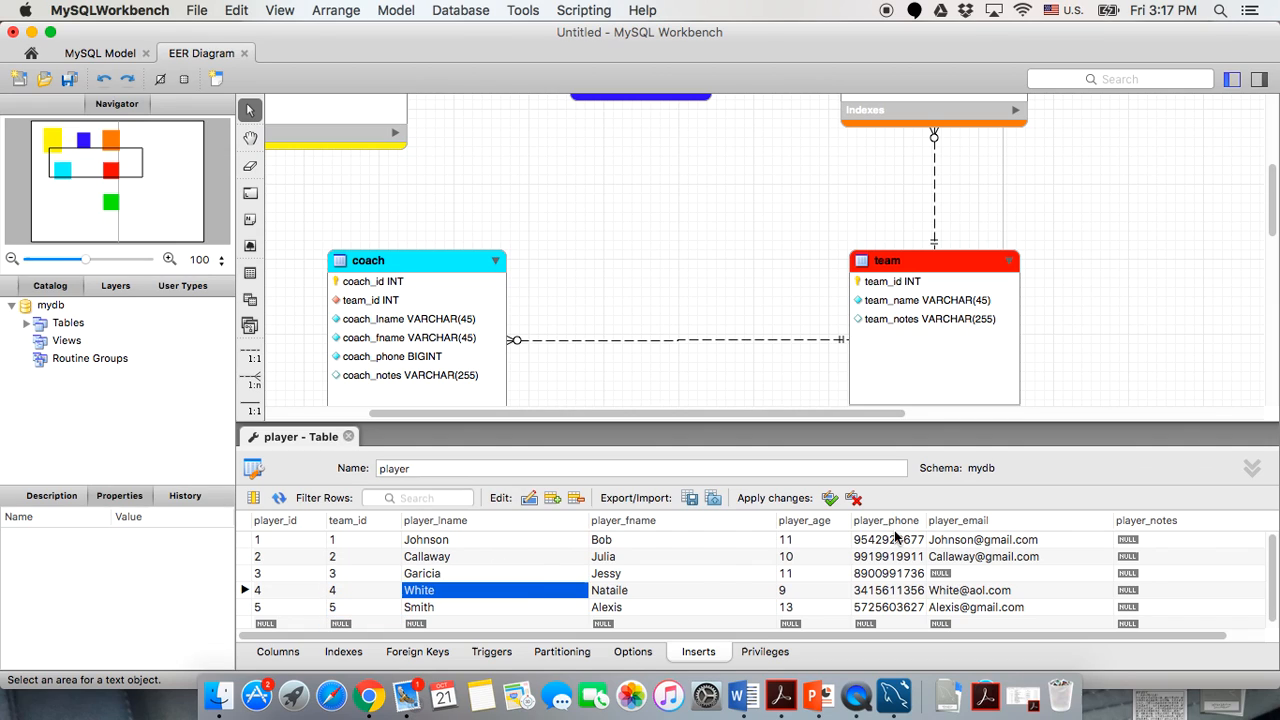
# Apply the player data changes, close the player editor and open the coach table.
pyautogui.click(829, 498)
pyautogui.click(348, 437)
pyautogui.doubleClick(406, 261)
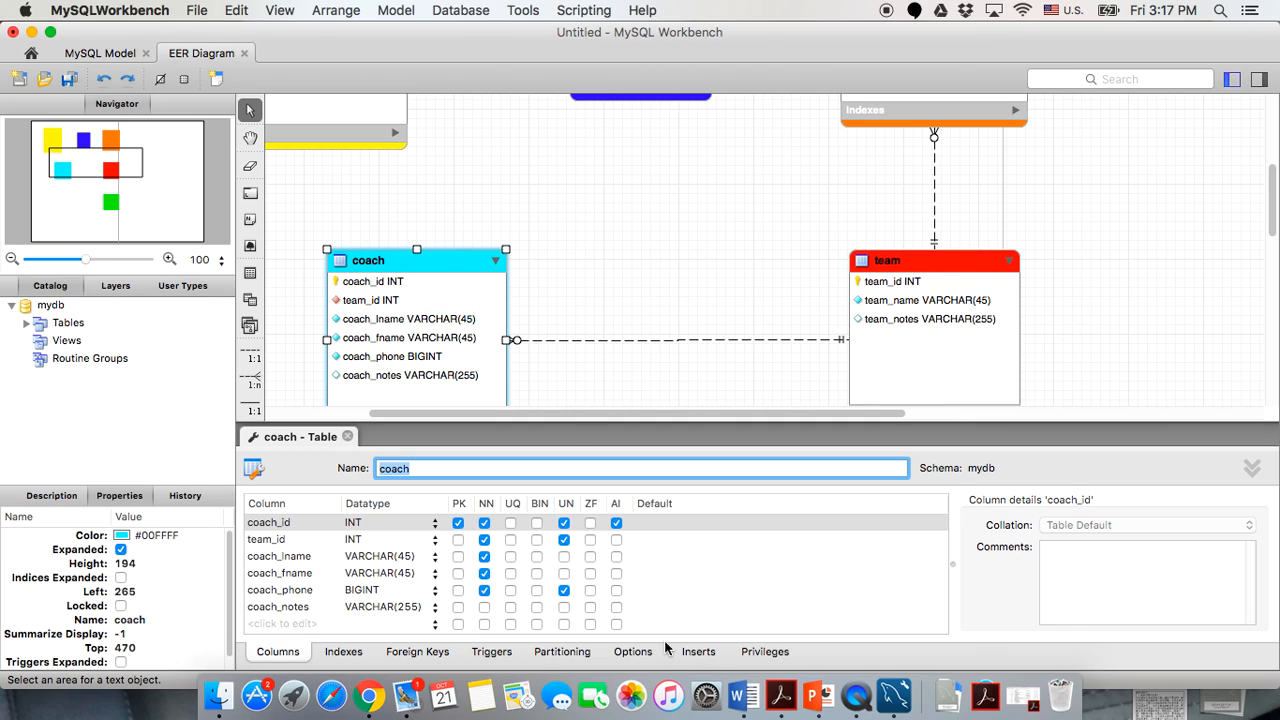
# In the coach Inserts grid, enter coach_id 1, 2 and 3 in the first three rows.
pyautogui.click(699, 652)
pyautogui.scroll(-1, 625, 298)
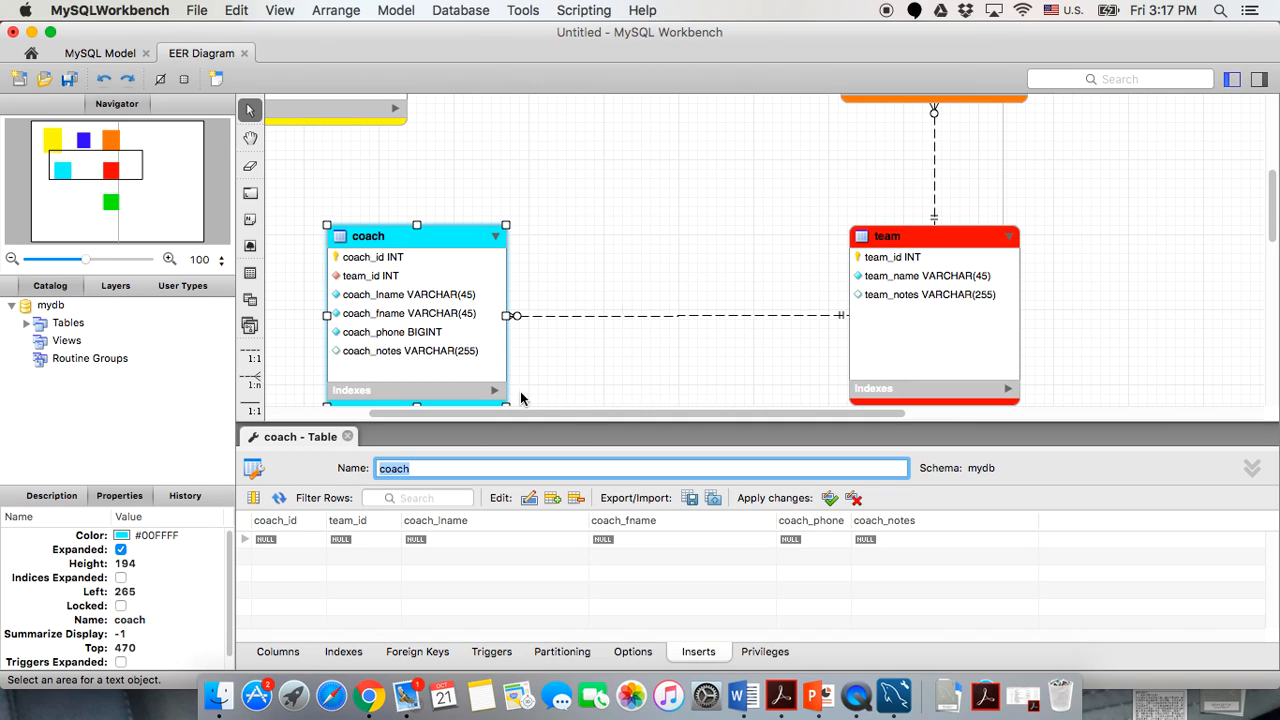
pyautogui.click(256, 539)
pyautogui.write('1')
pyautogui.click(257, 555)
pyautogui.write('2')
pyautogui.click(265, 572)
pyautogui.write('3')
# Enter coach_id 4 and 5 in the fourth and fifth rows and commit them.
pyautogui.click(271, 590)
pyautogui.click(275, 591)
pyautogui.write('4')
pyautogui.click(272, 607)
pyautogui.write('5')
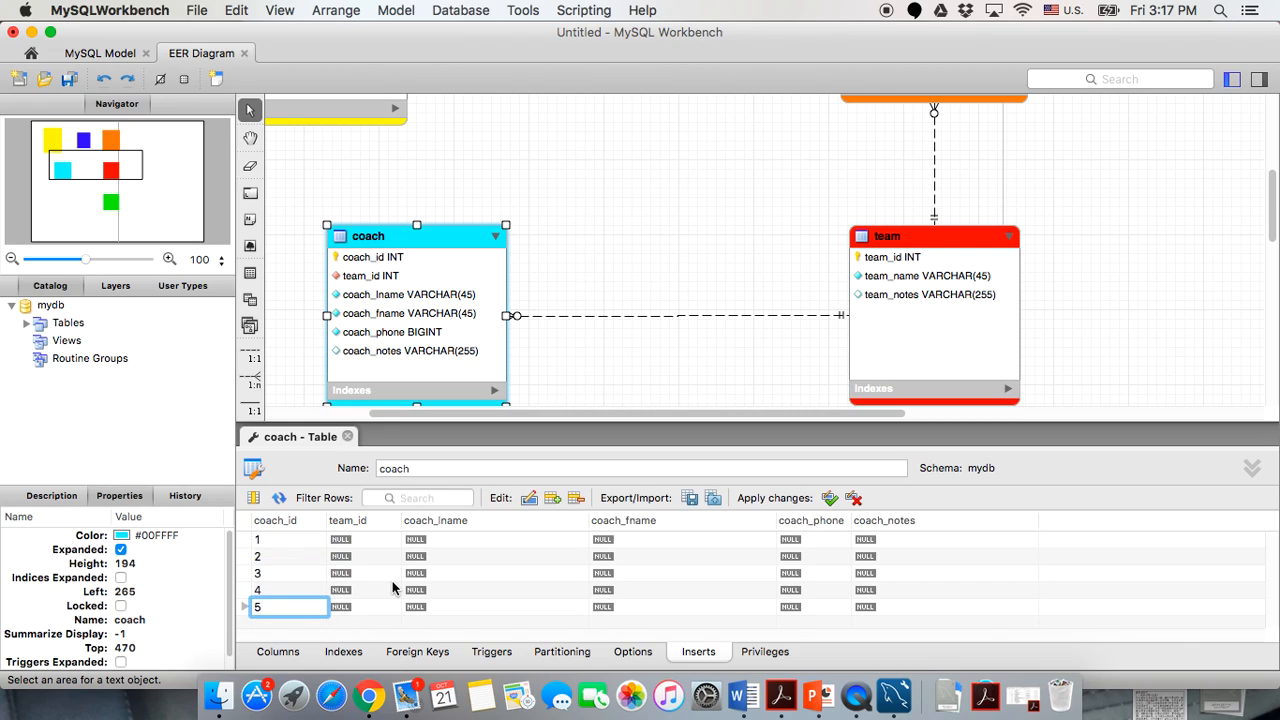
pyautogui.click(392, 590)
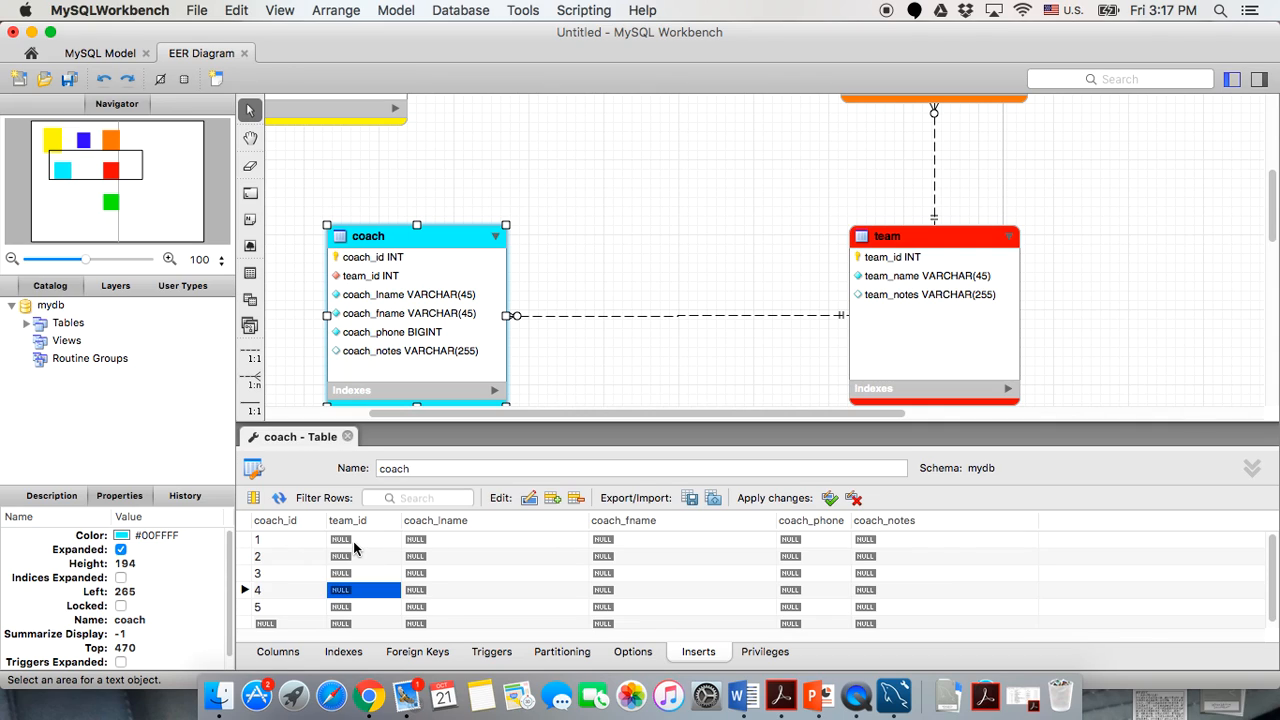
pyautogui.click(353, 541)
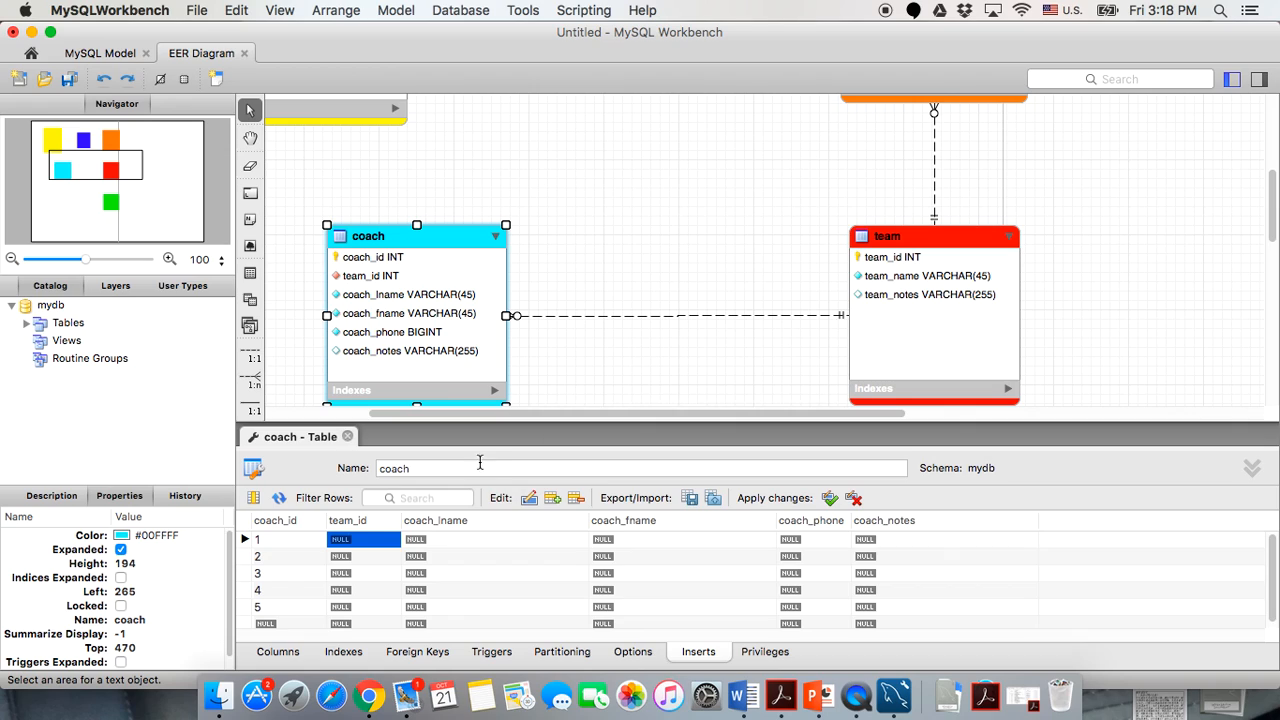
# Set the five coaches' team_id values to 1, 2, 3, 4 and 5.
pyautogui.doubleClick(340, 540)
pyautogui.write('1')
pyautogui.click(338, 556)
pyautogui.doubleClick(338, 556)
pyautogui.write('2')
pyautogui.click(340, 573)
pyautogui.doubleClick(340, 573)
pyautogui.write('3')
pyautogui.doubleClick(340, 590)
pyautogui.write('4')
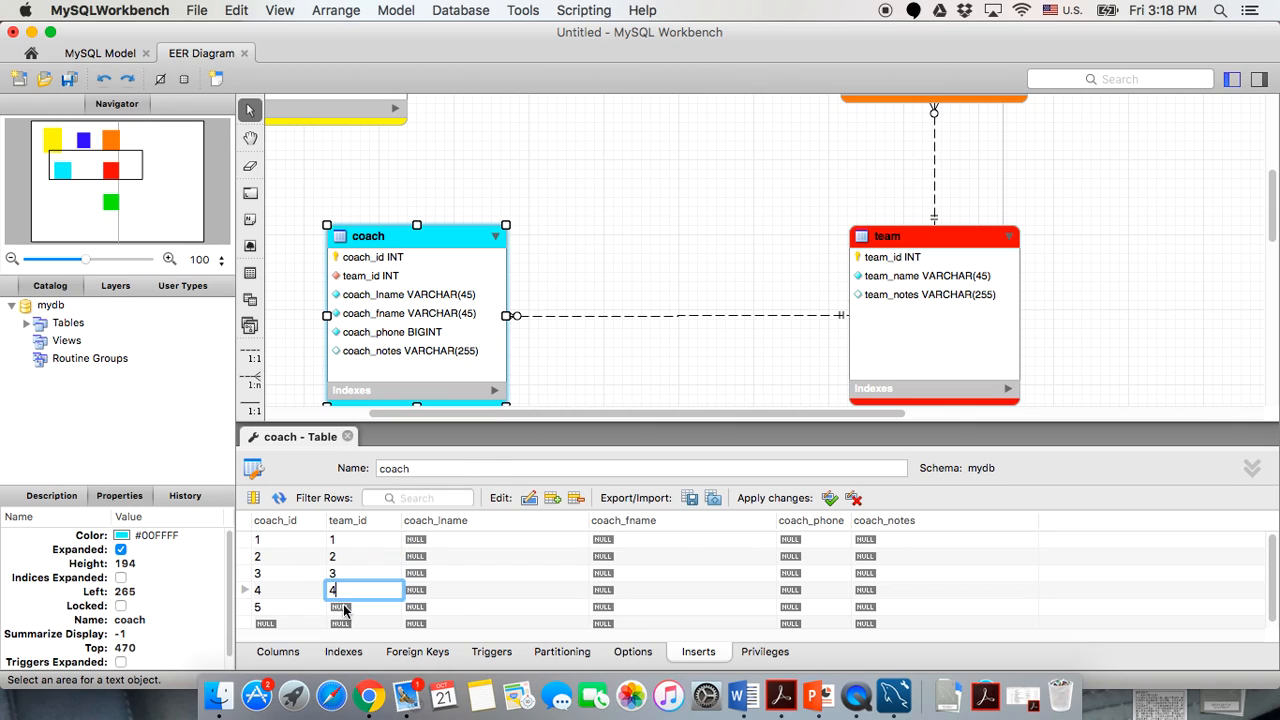
pyautogui.doubleClick(340, 607)
pyautogui.write('5')
pyautogui.click(462, 572)
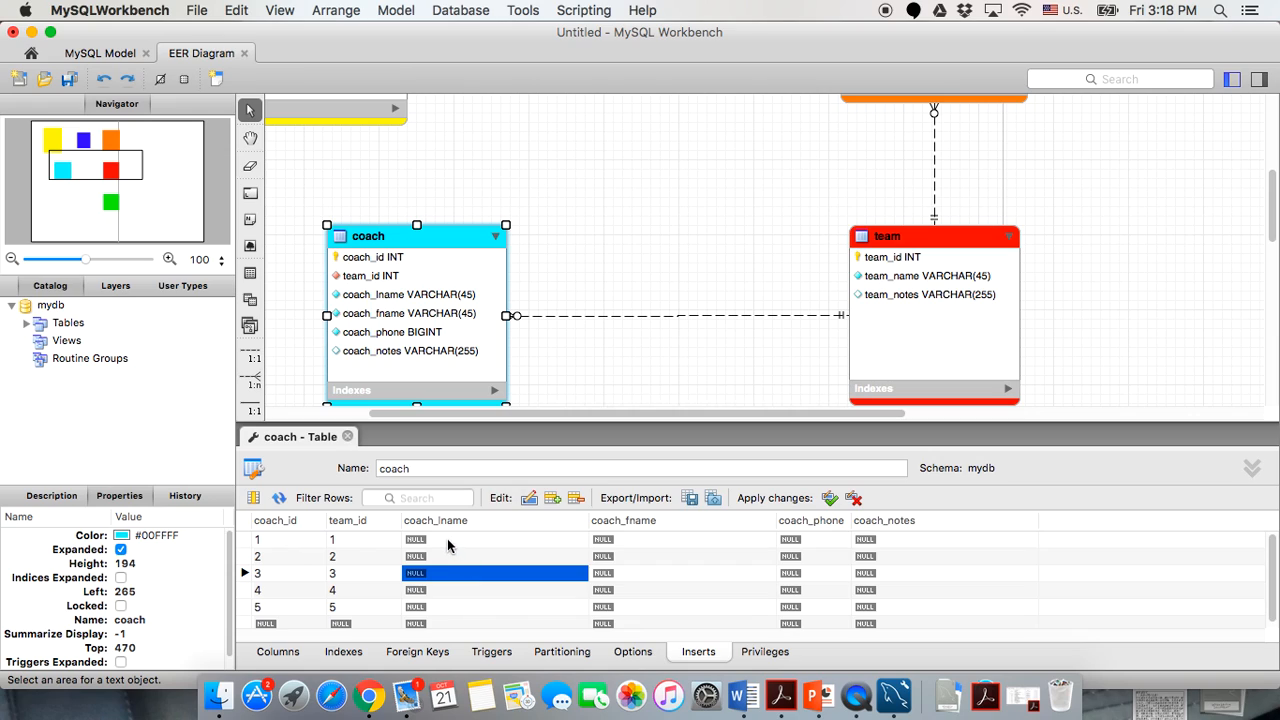
# Enter a last name in the coach_lname cell for each of the five coaches.
pyautogui.doubleClick(447, 539)
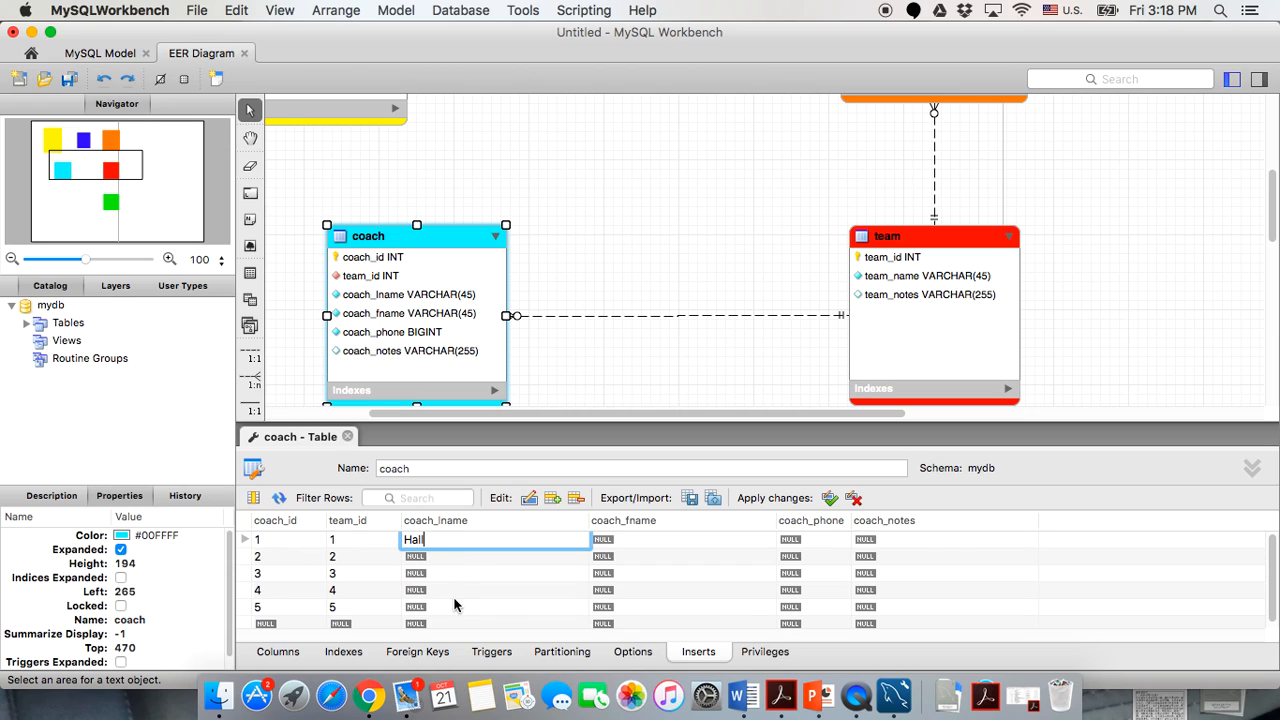
pyautogui.click(452, 557)
pyautogui.doubleClick(452, 557)
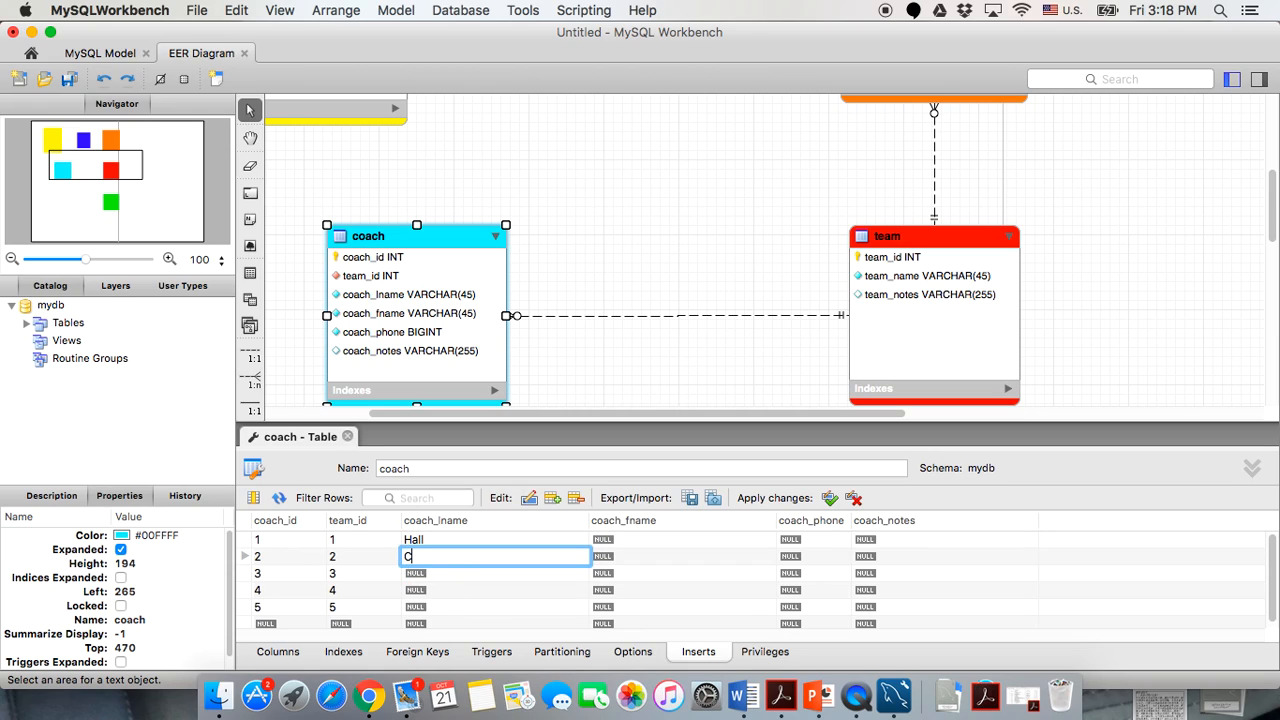
pyautogui.click(452, 576)
pyautogui.doubleClick(452, 576)
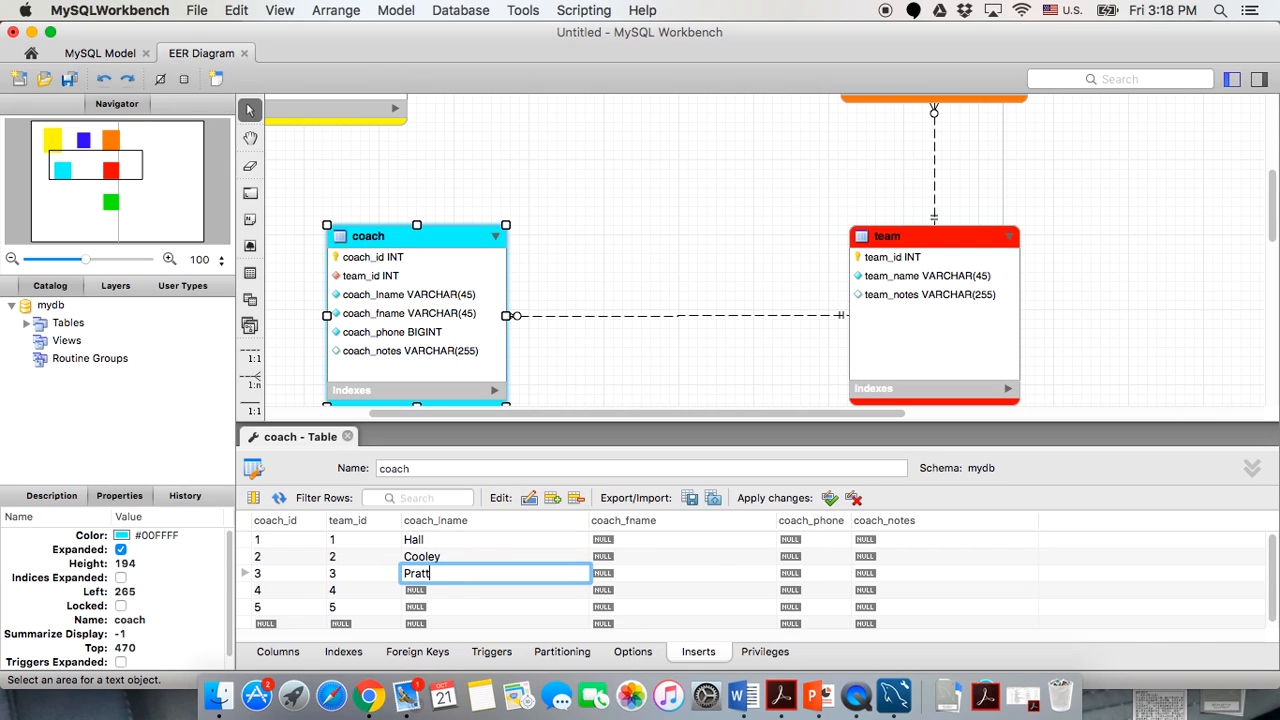
pyautogui.click(445, 597)
pyautogui.doubleClick(445, 597)
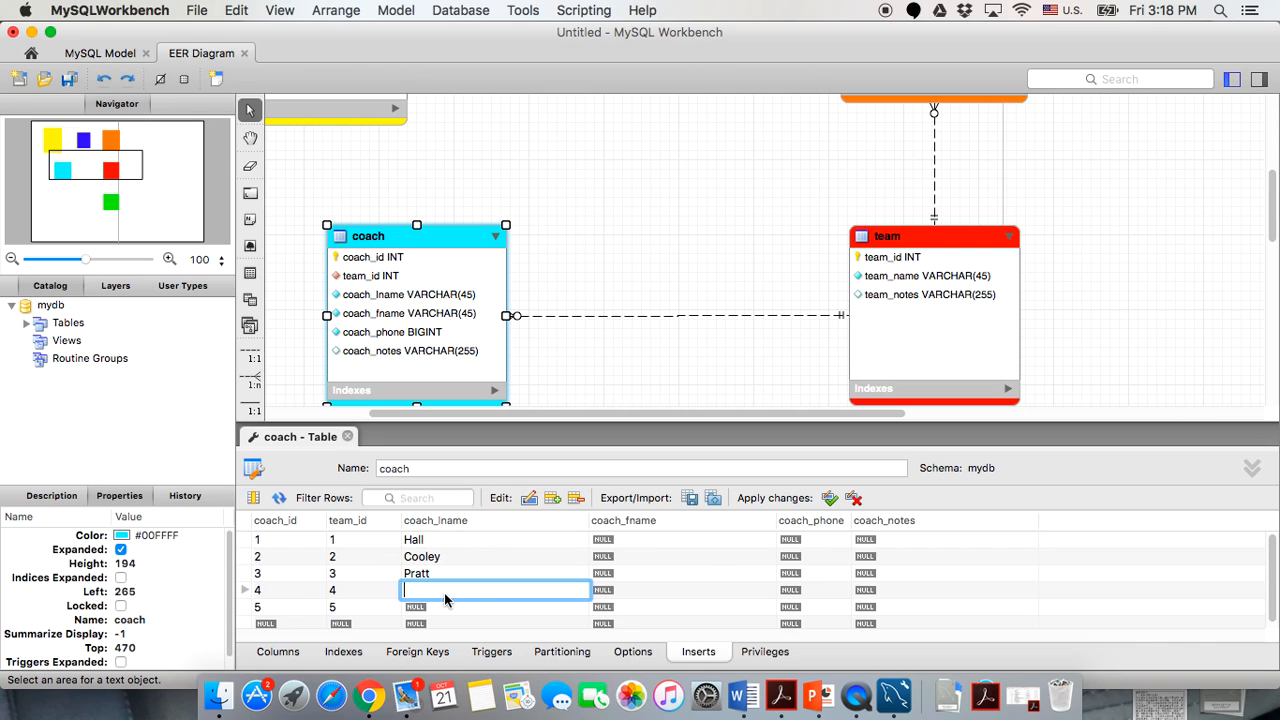
pyautogui.click(445, 607)
pyautogui.doubleClick(445, 607)
pyautogui.write('Lincoln')
pyautogui.click(626, 540)
# Enter each coach's first name in coach_fname, fixing a typo in the second one.
pyautogui.doubleClick(624, 545)
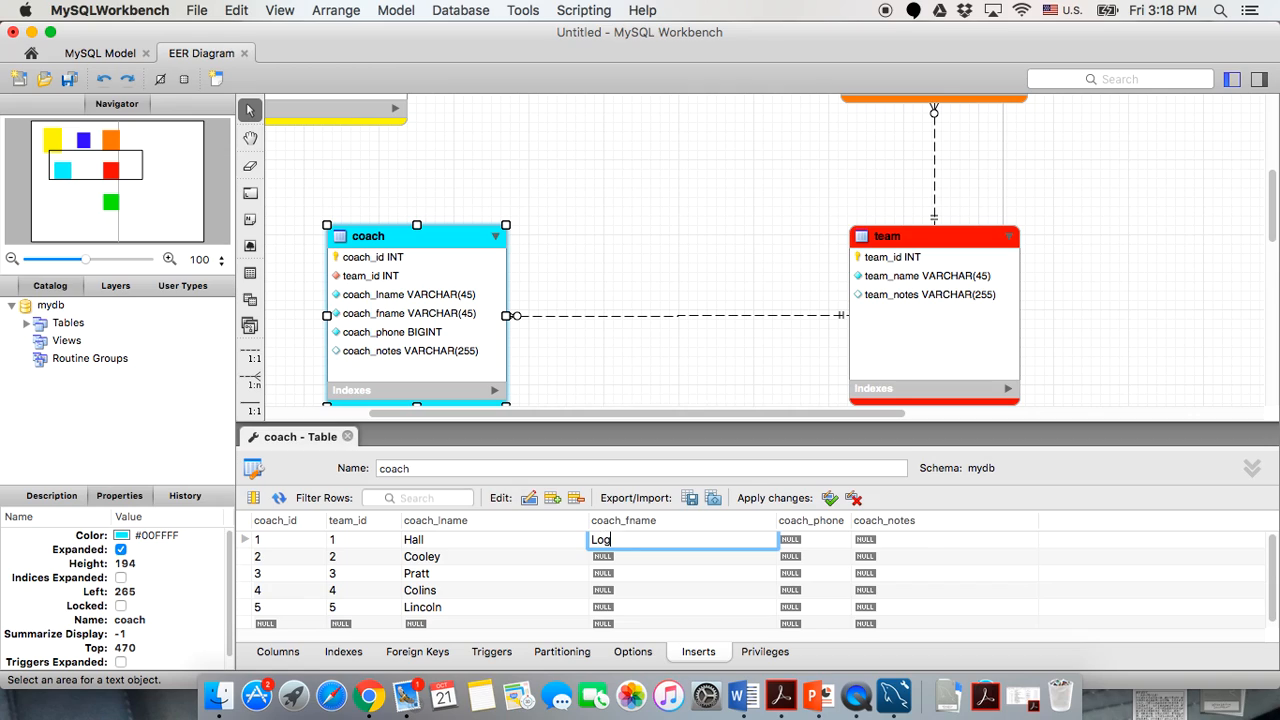
pyautogui.click(632, 560)
pyautogui.doubleClick(632, 560)
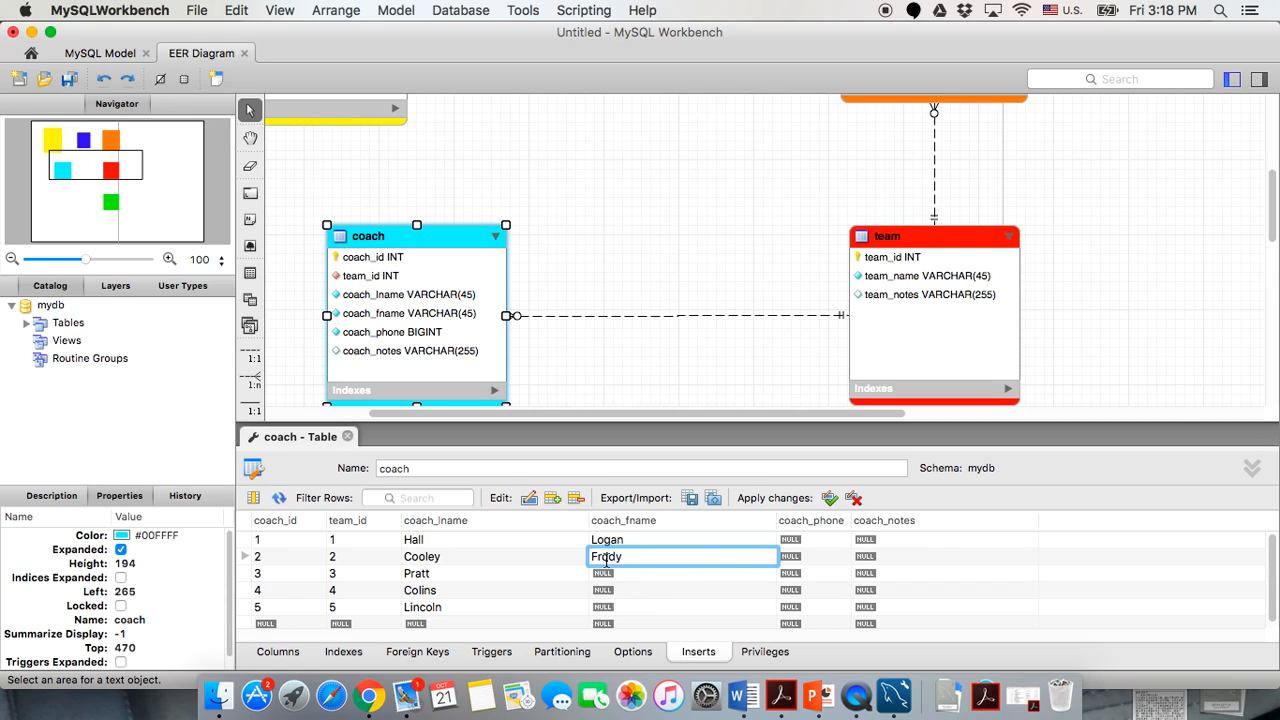
pyautogui.click(603, 561)
pyautogui.write('e')
pyautogui.click(603, 576)
pyautogui.doubleClick(603, 576)
pyautogui.click(606, 596)
pyautogui.doubleClick(606, 596)
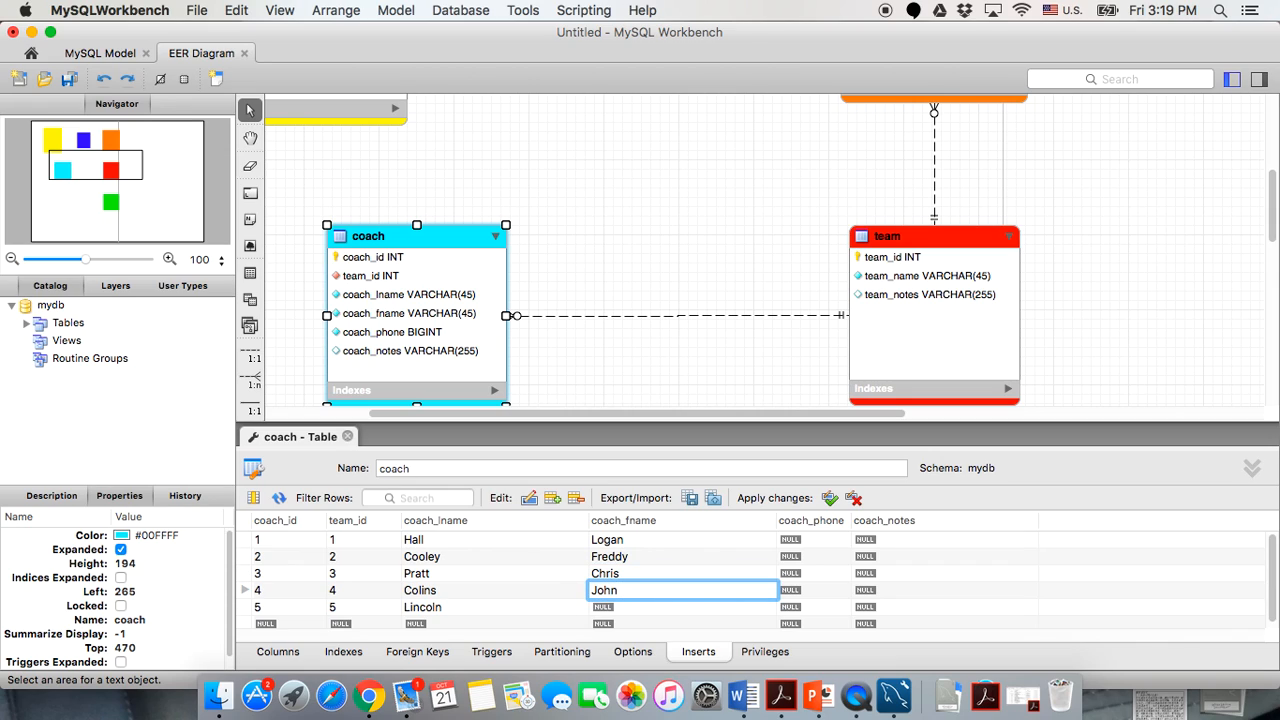
pyautogui.click(600, 608)
pyautogui.doubleClick(600, 609)
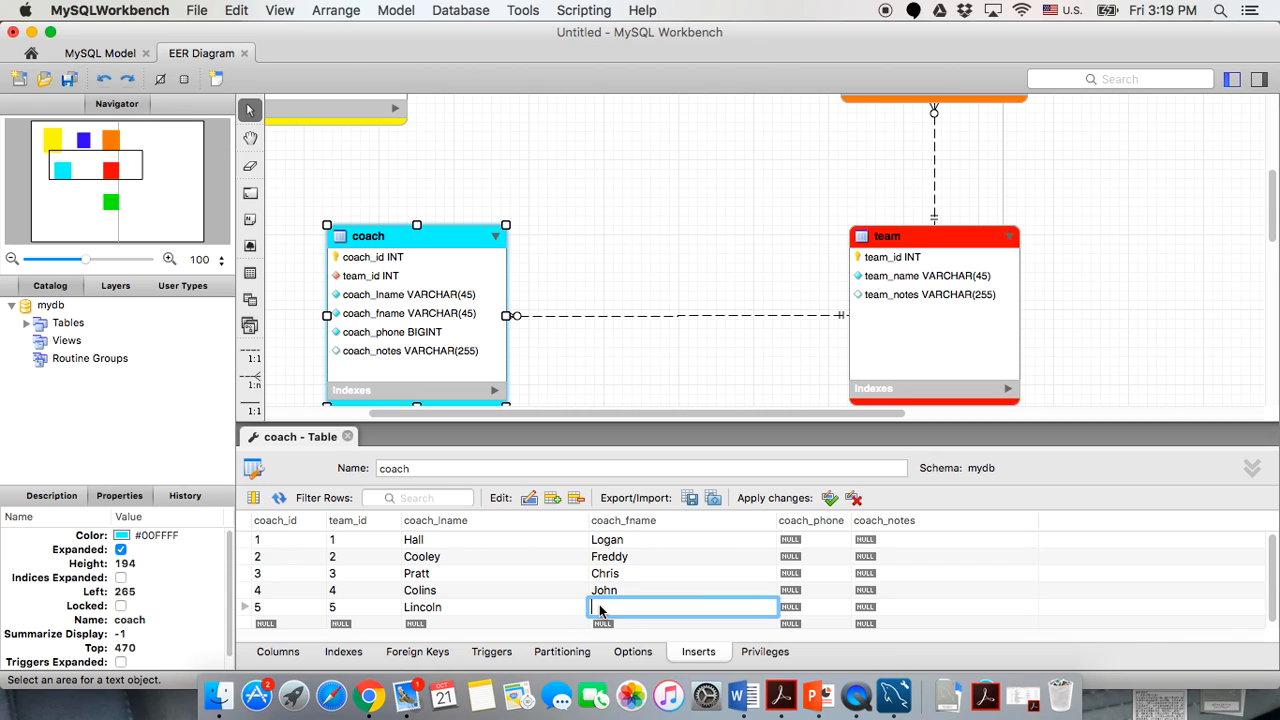
pyautogui.write('Abraham')
# Enter 10-digit phone numbers for the first three coaches in coach_phone.
pyautogui.click(808, 541)
pyautogui.doubleClick(808, 541)
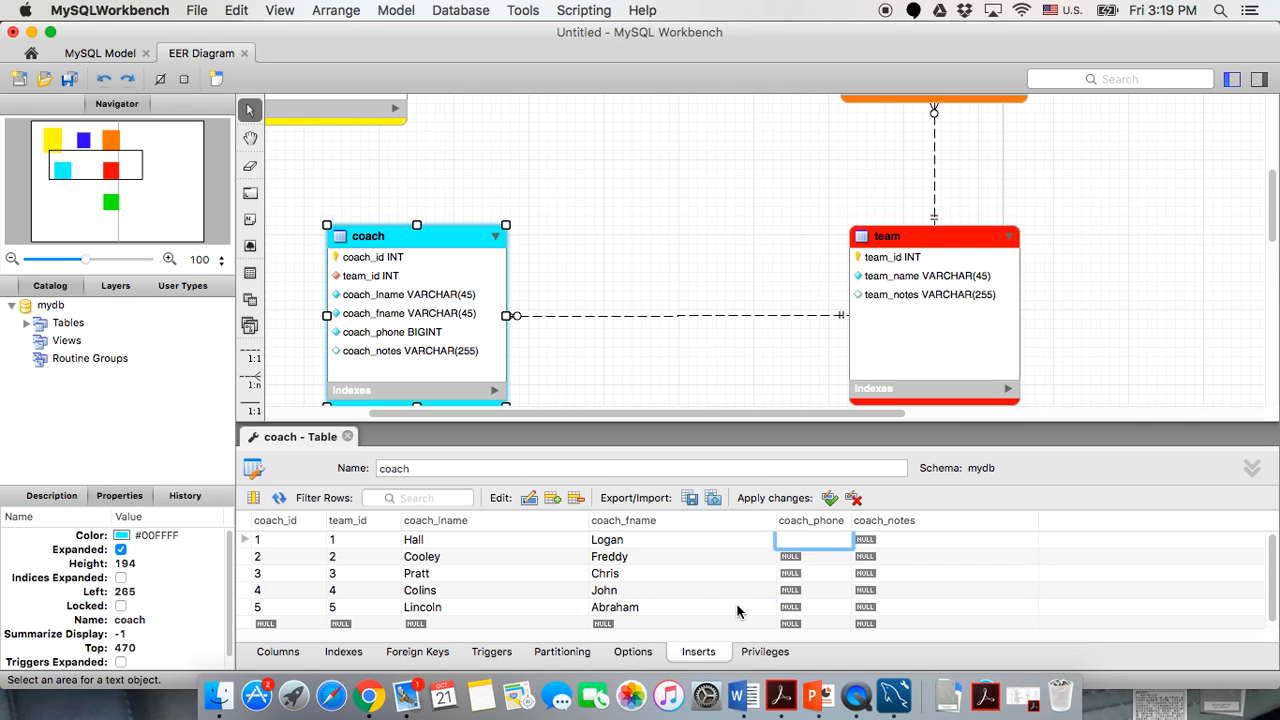
pyautogui.click(793, 564)
pyautogui.click(793, 564)
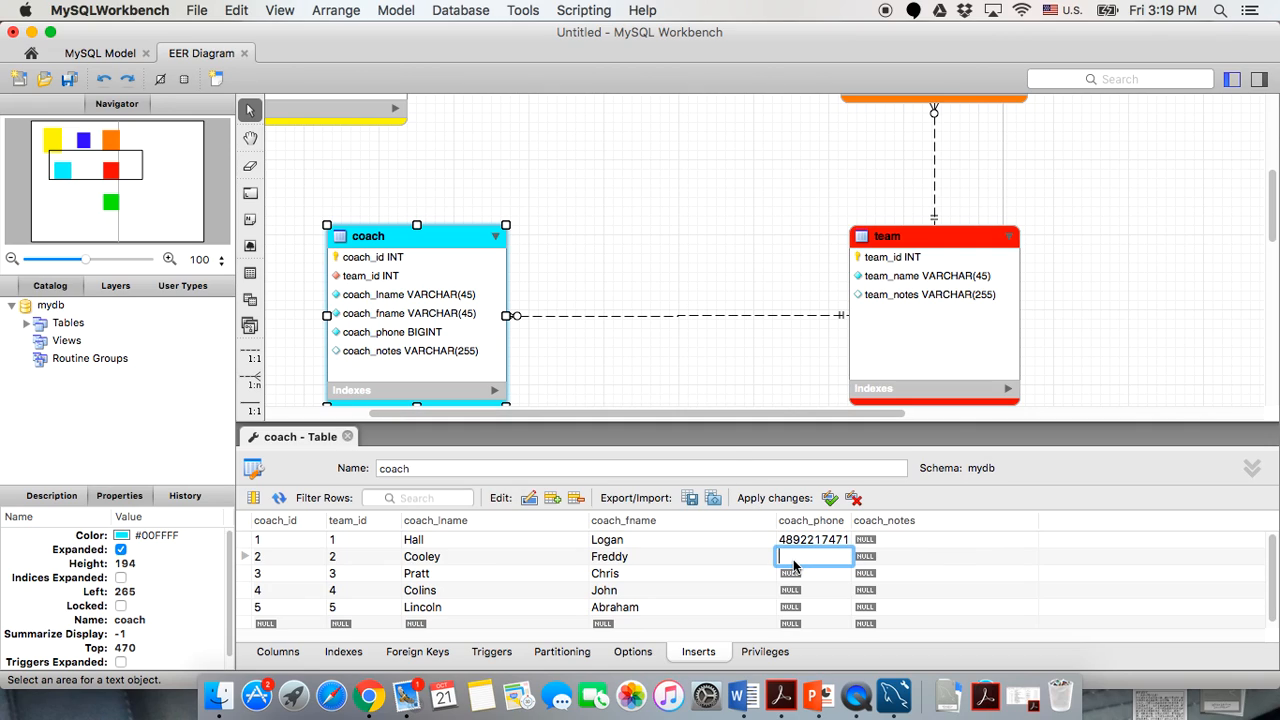
pyautogui.doubleClick(813, 575)
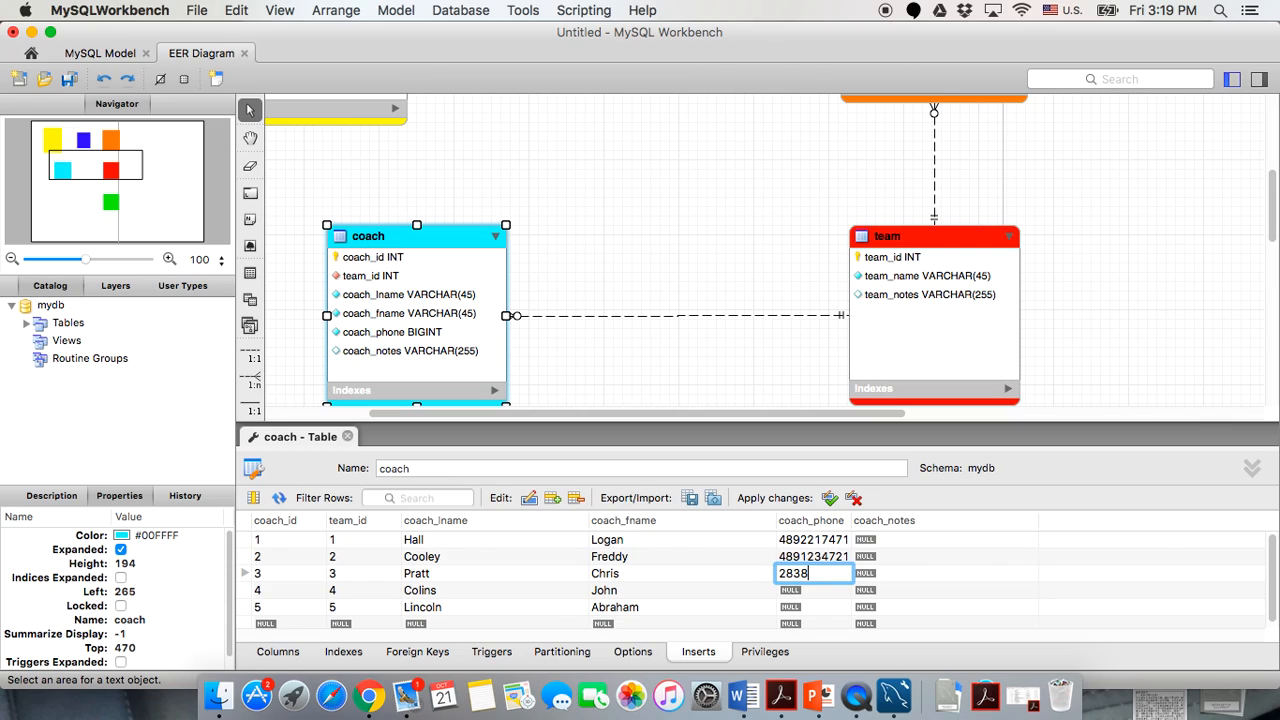
pyautogui.click(815, 591)
# Add the missing digit to the third coach's phone, then enter the fourth and fifth numbers.
pyautogui.click(814, 575)
pyautogui.click(815, 573)
pyautogui.click(845, 573)
pyautogui.write('1')
pyautogui.click(818, 591)
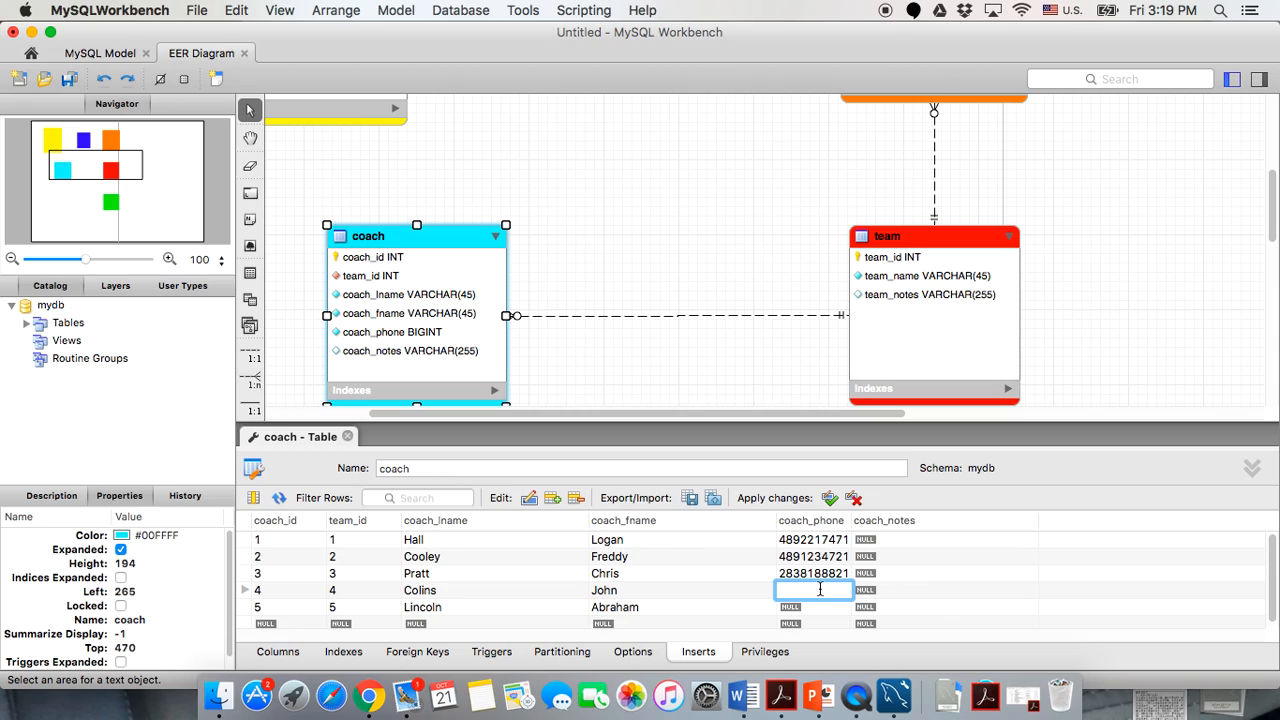
pyautogui.doubleClick(816, 607)
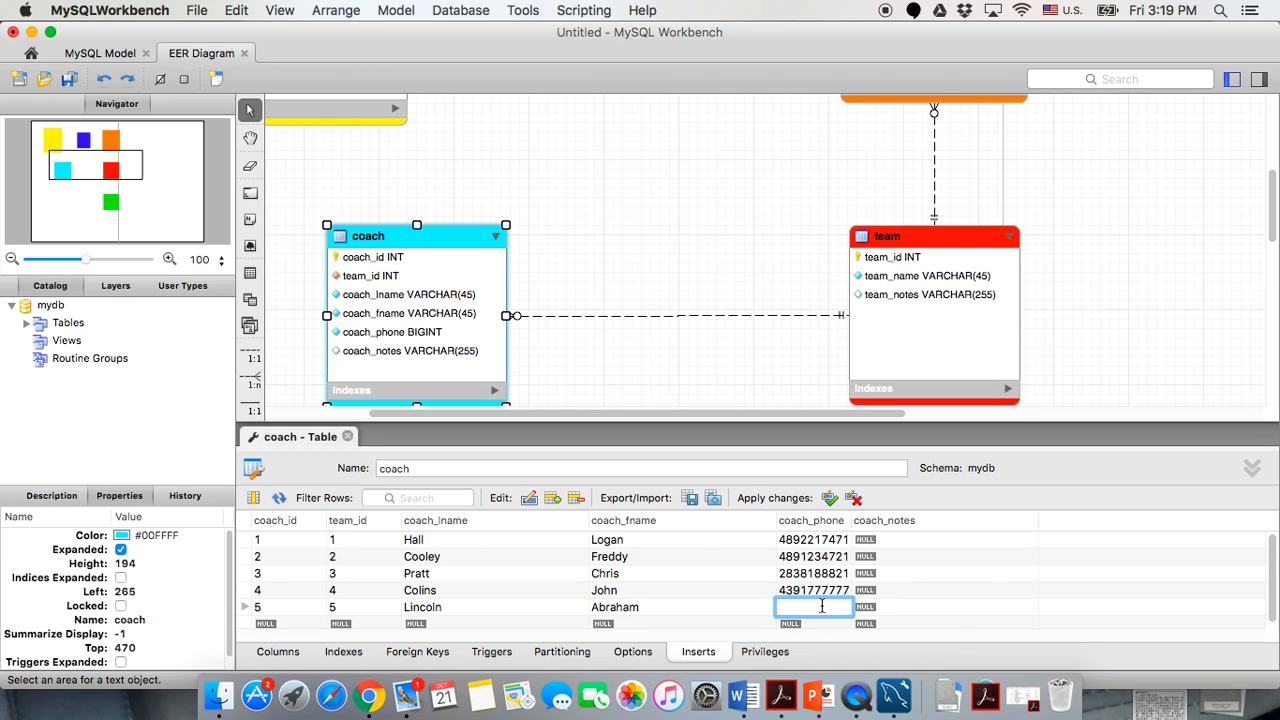
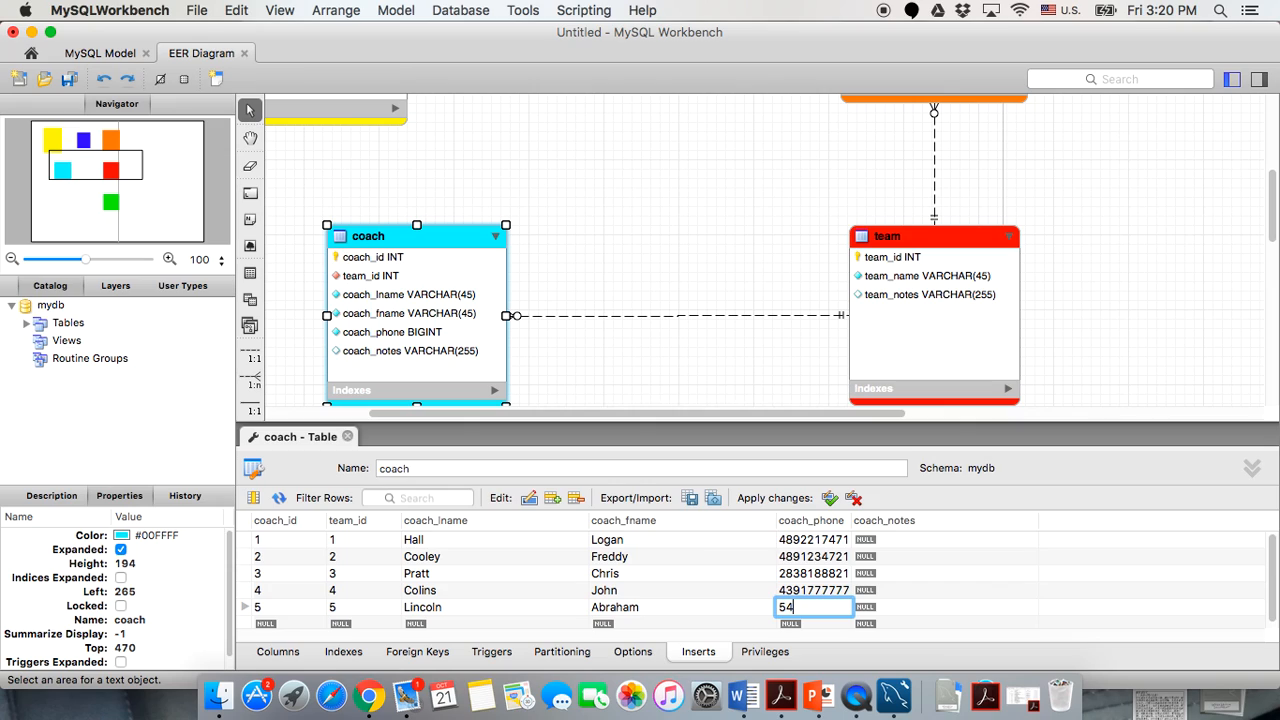
pyautogui.click(711, 592)
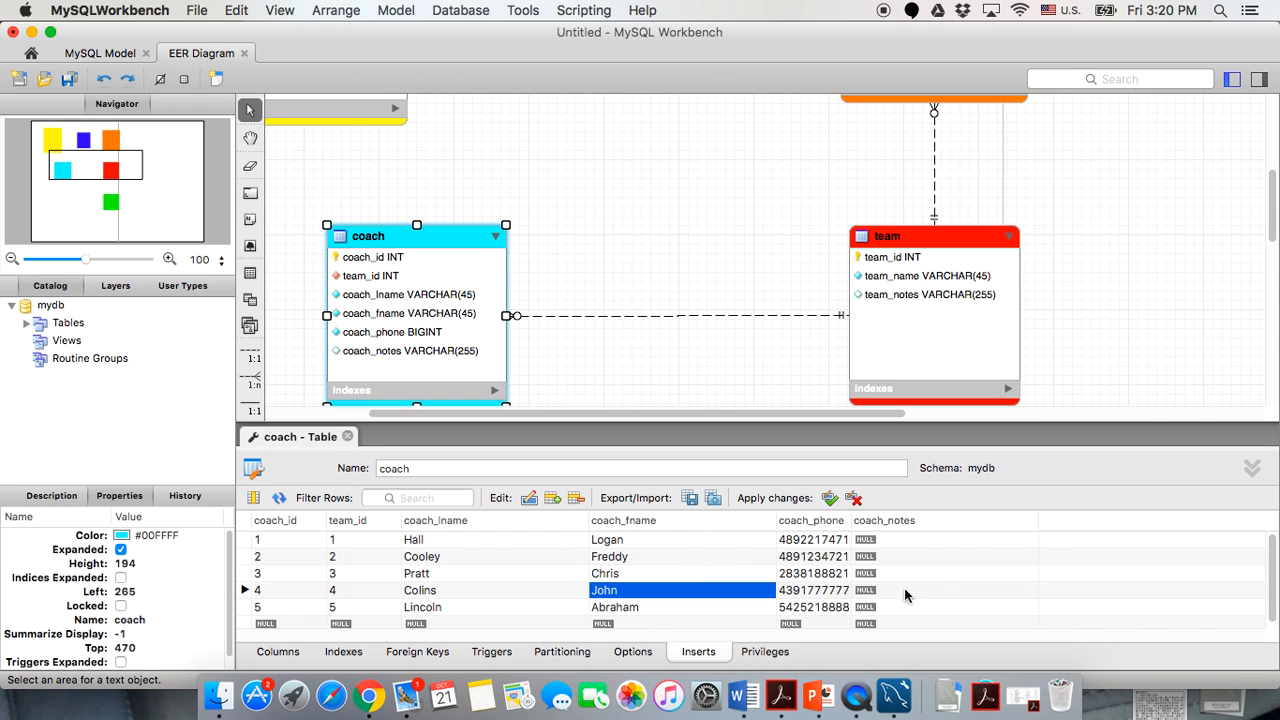
pyautogui.click(940, 592)
# Close the coach editor and open the registers table's Inserts grid, checking the parent table along the way.
pyautogui.scroll(-1, 667, 562)
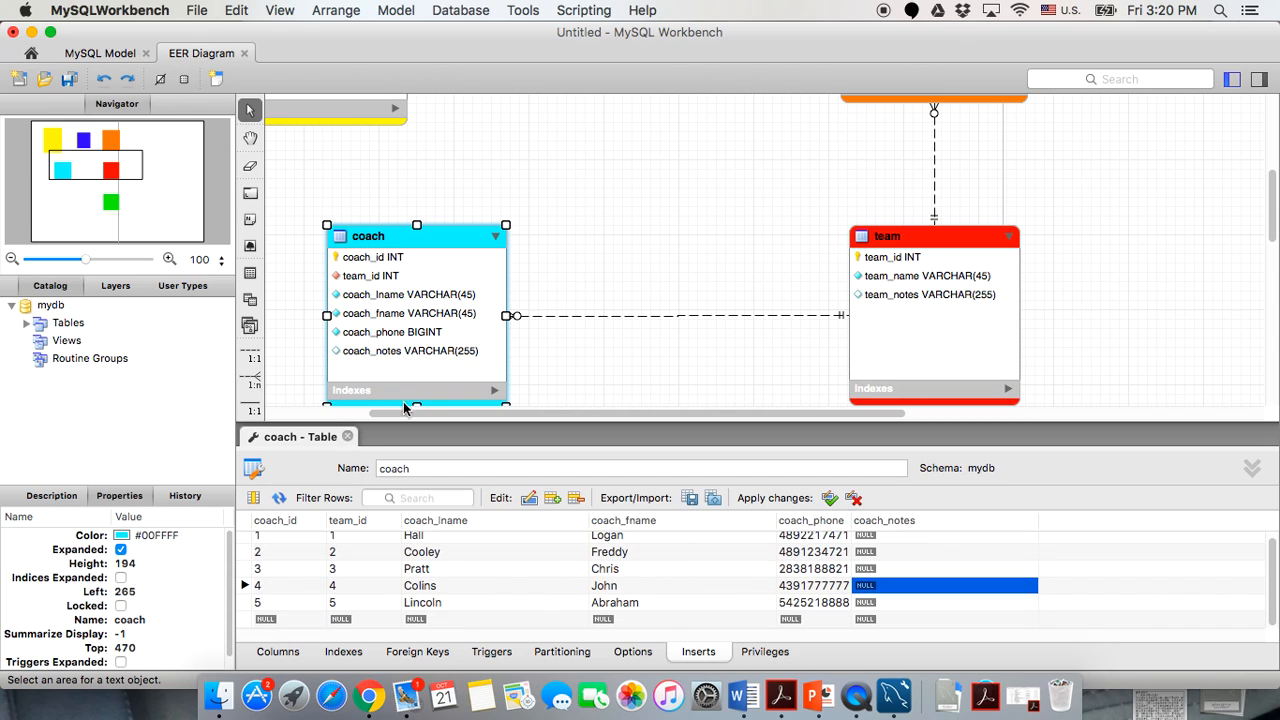
pyautogui.click(349, 436)
pyautogui.scroll(5, 527, 333)
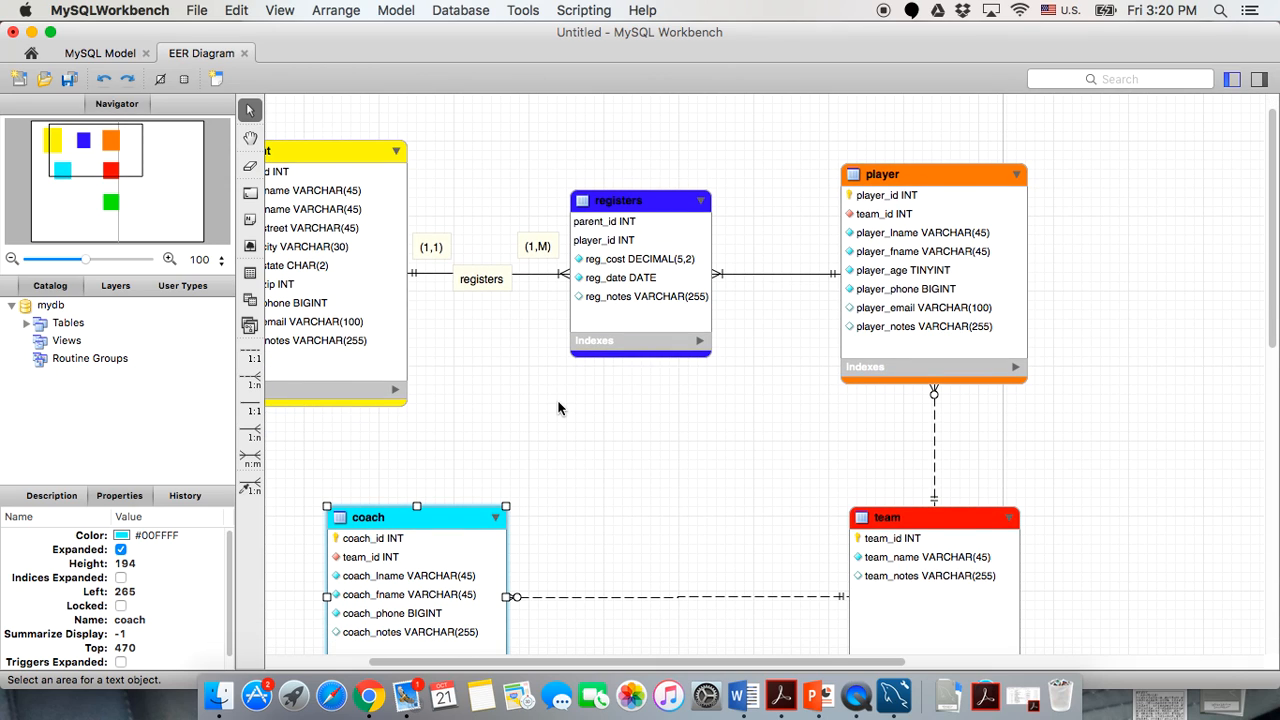
pyautogui.scroll(-5, 558, 408)
pyautogui.scroll(5, 558, 408)
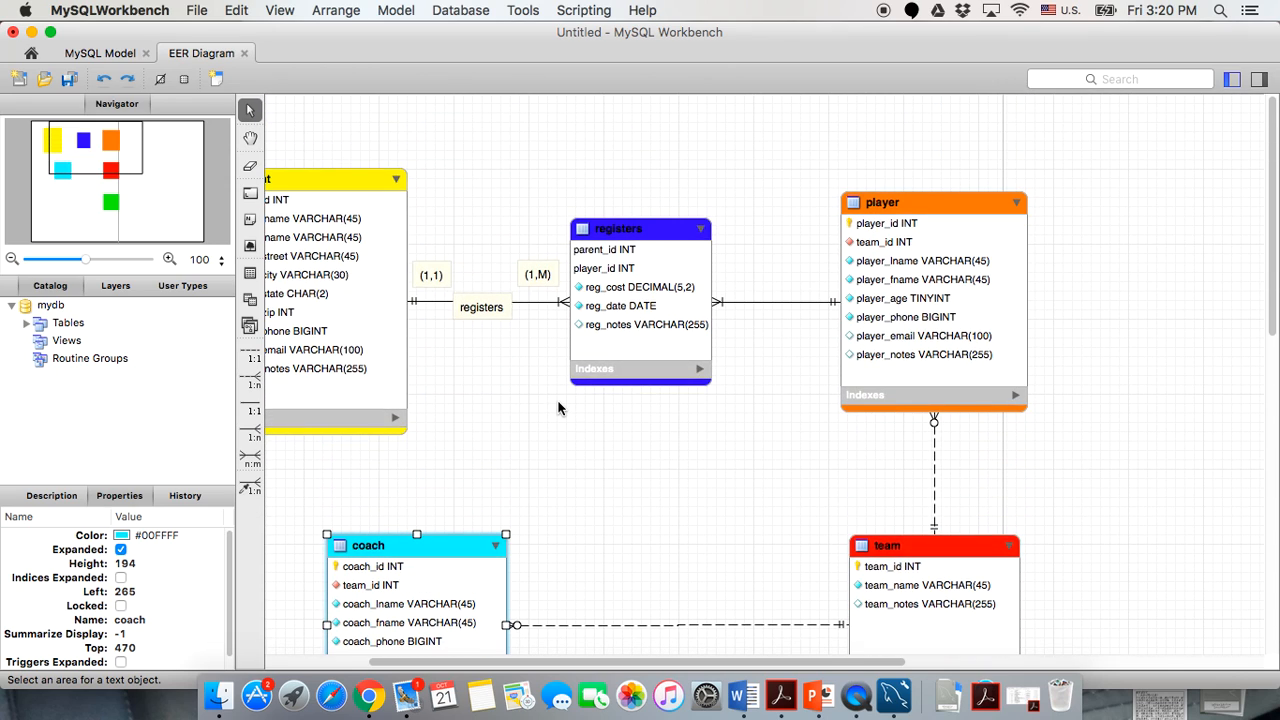
pyautogui.doubleClick(646, 230)
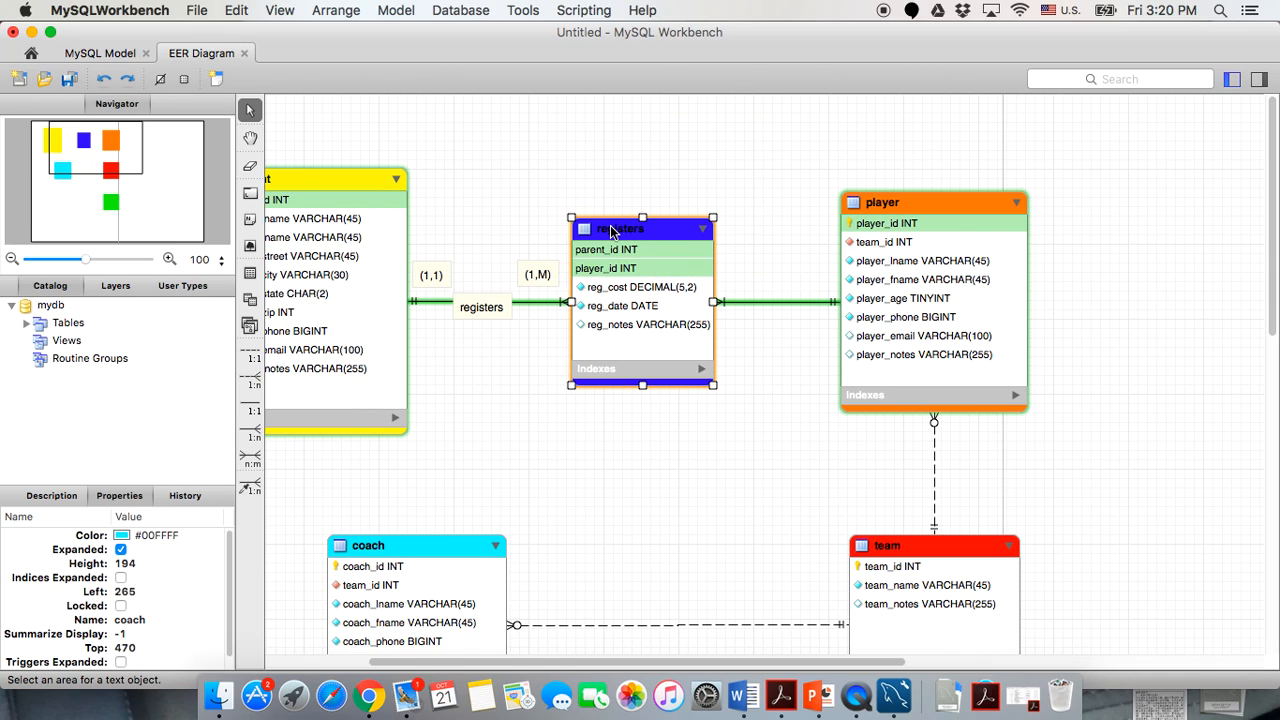
pyautogui.scroll(-1, 519, 405)
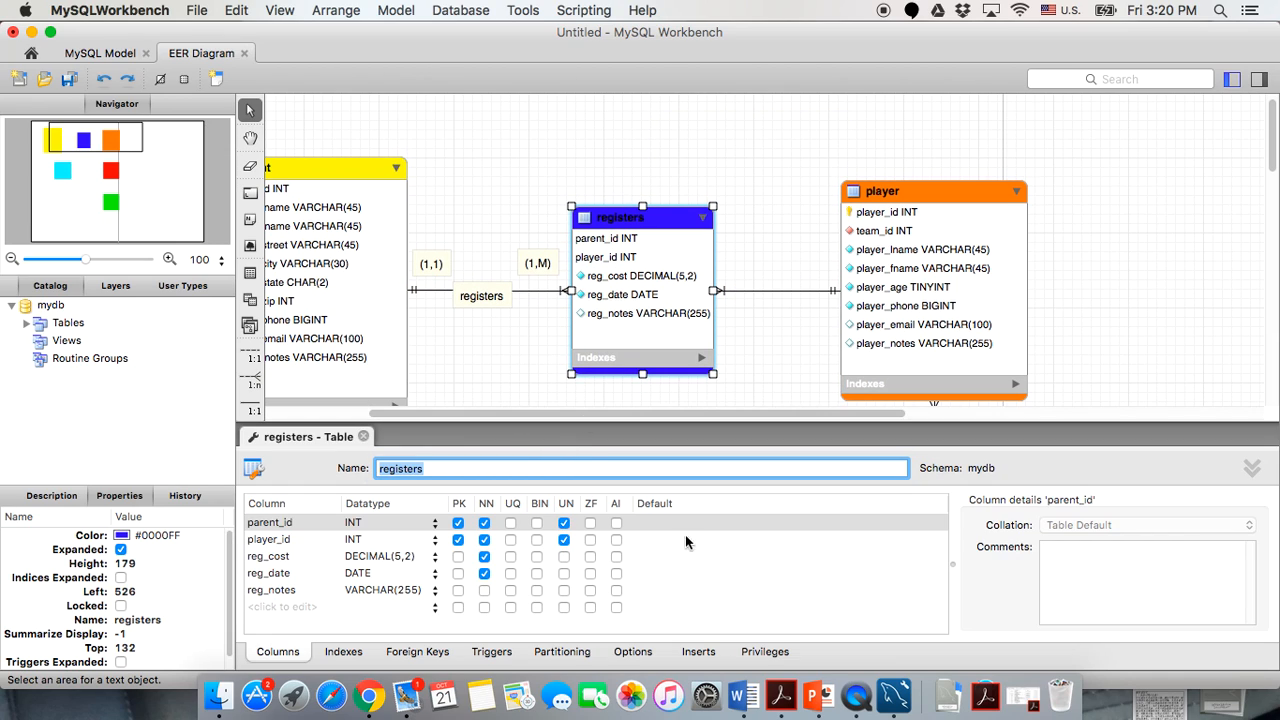
pyautogui.click(698, 651)
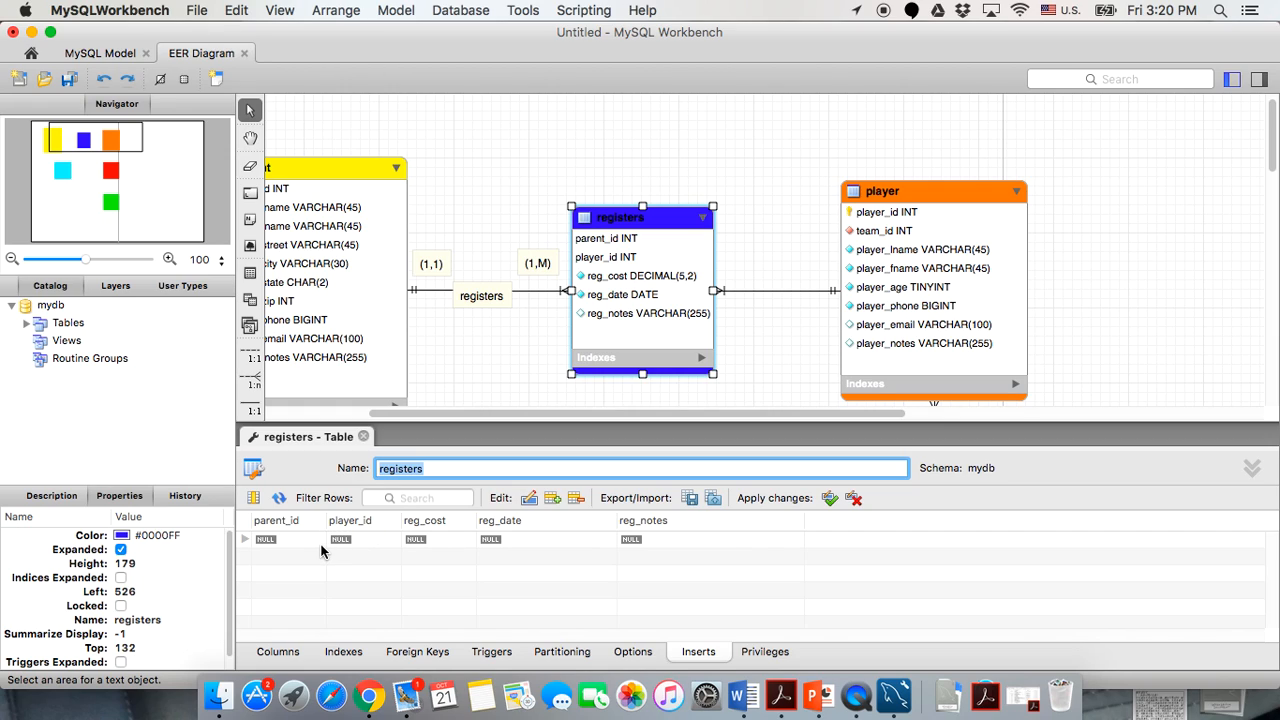
pyautogui.scroll(-1, 459, 371)
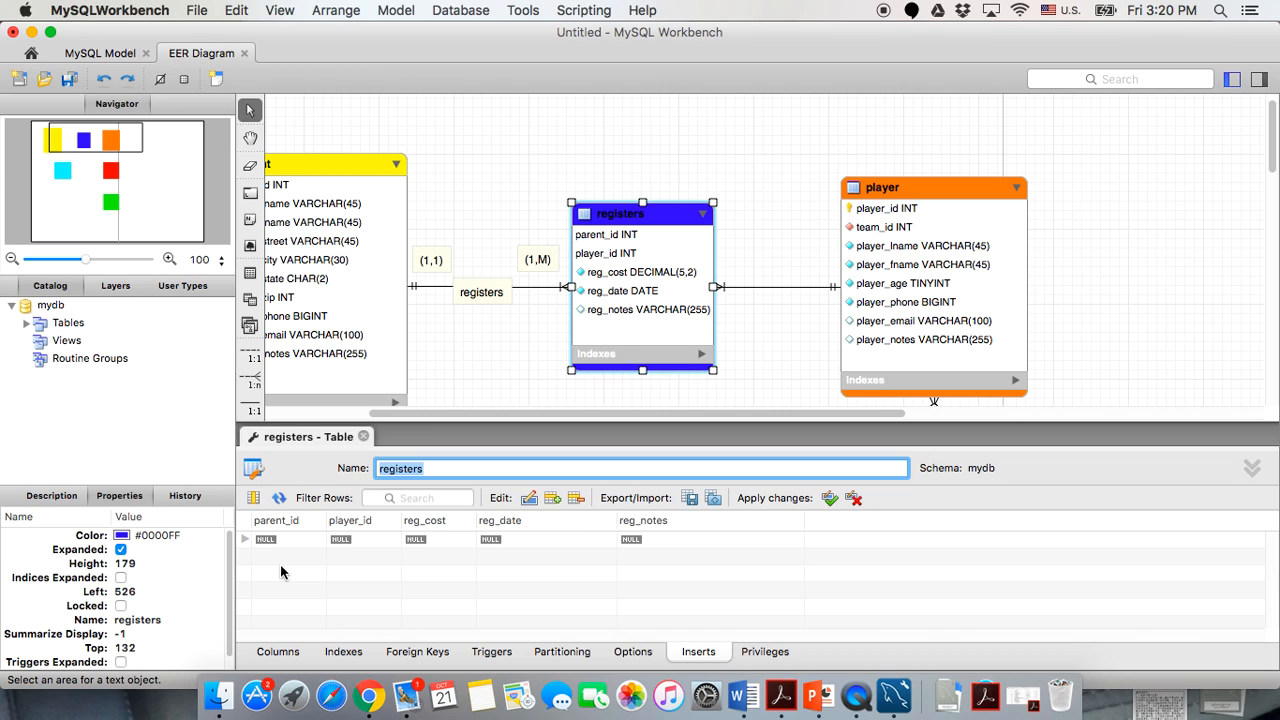
pyautogui.hscroll(-5, 470, 358)
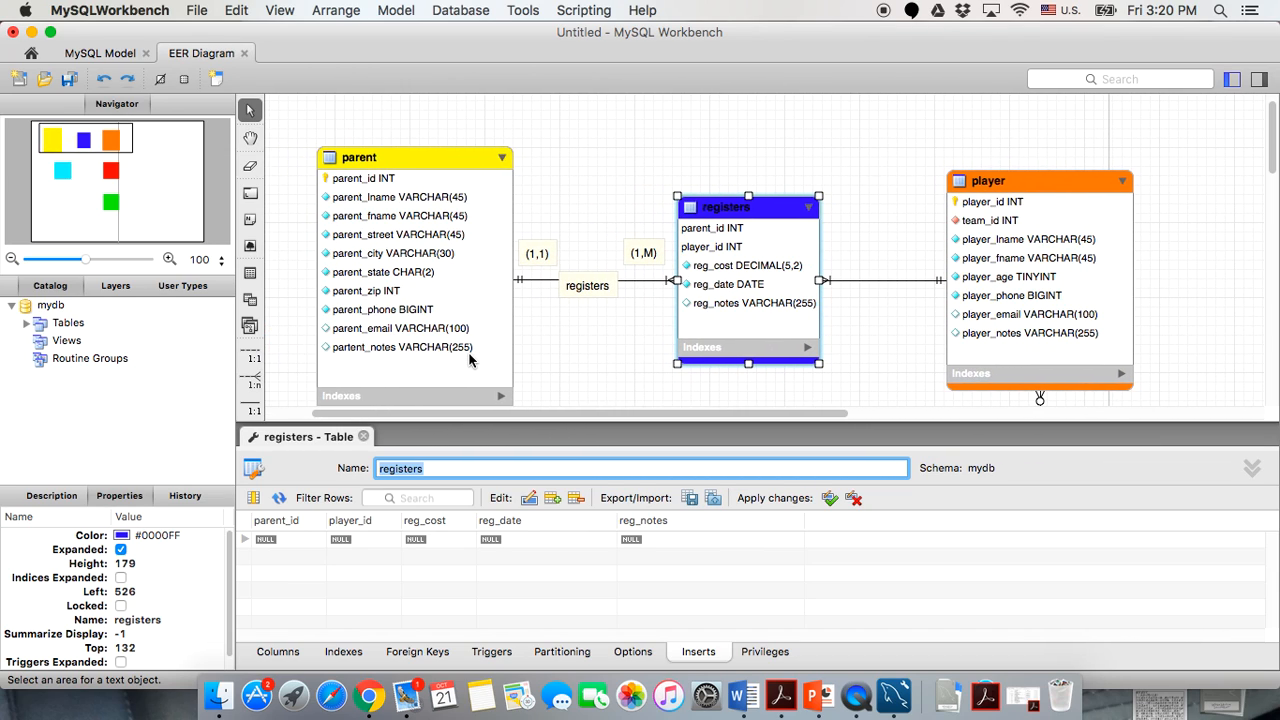
pyautogui.moveTo(423, 152)
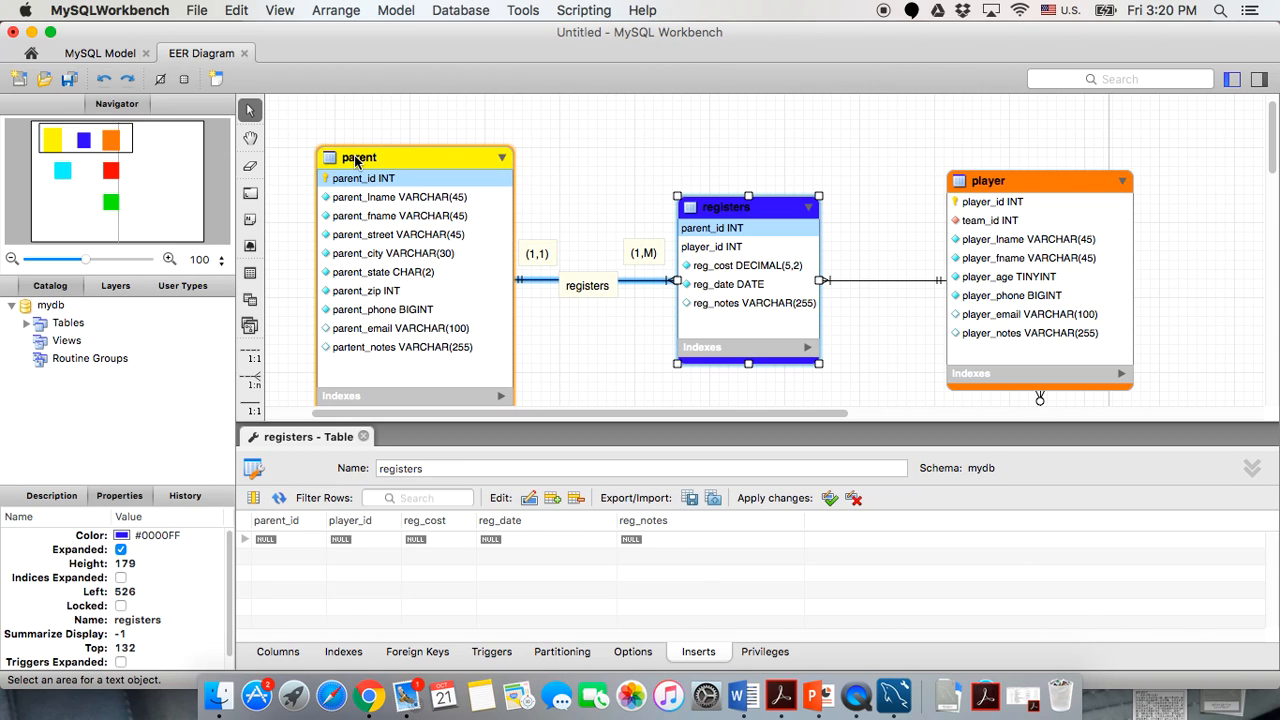
pyautogui.doubleClick(357, 160)
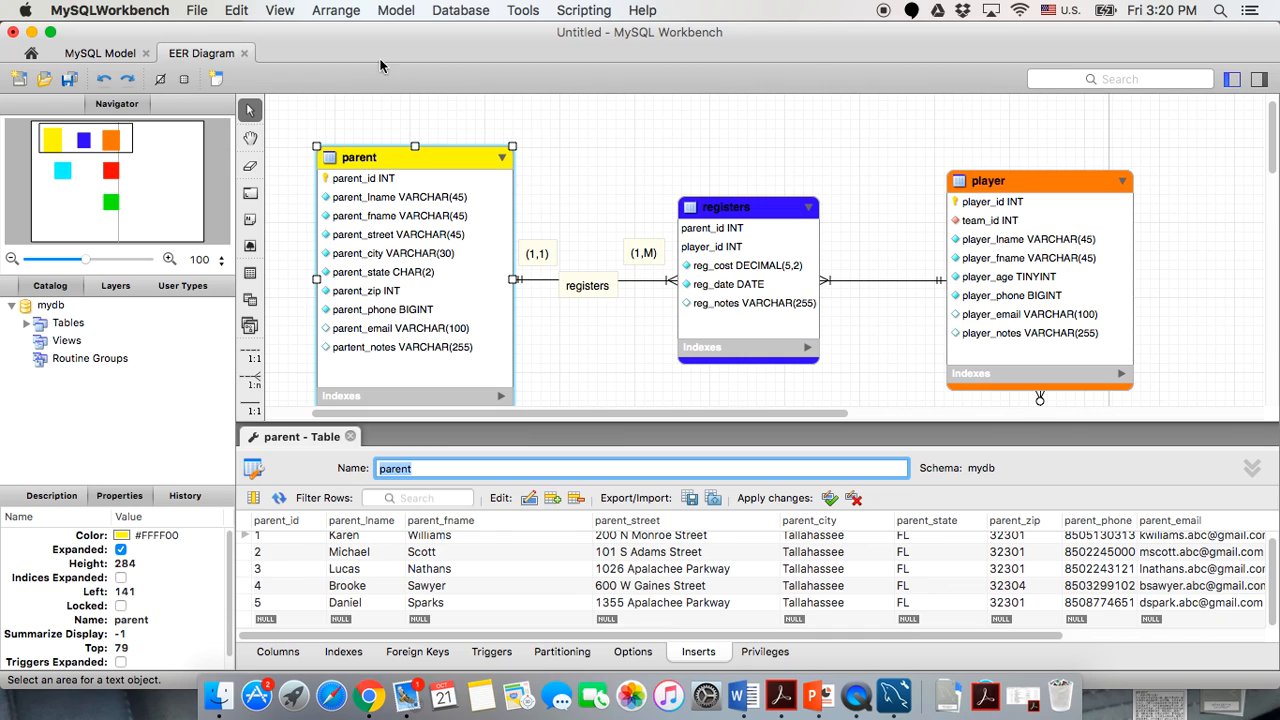
pyautogui.click(351, 437)
pyautogui.doubleClick(682, 228)
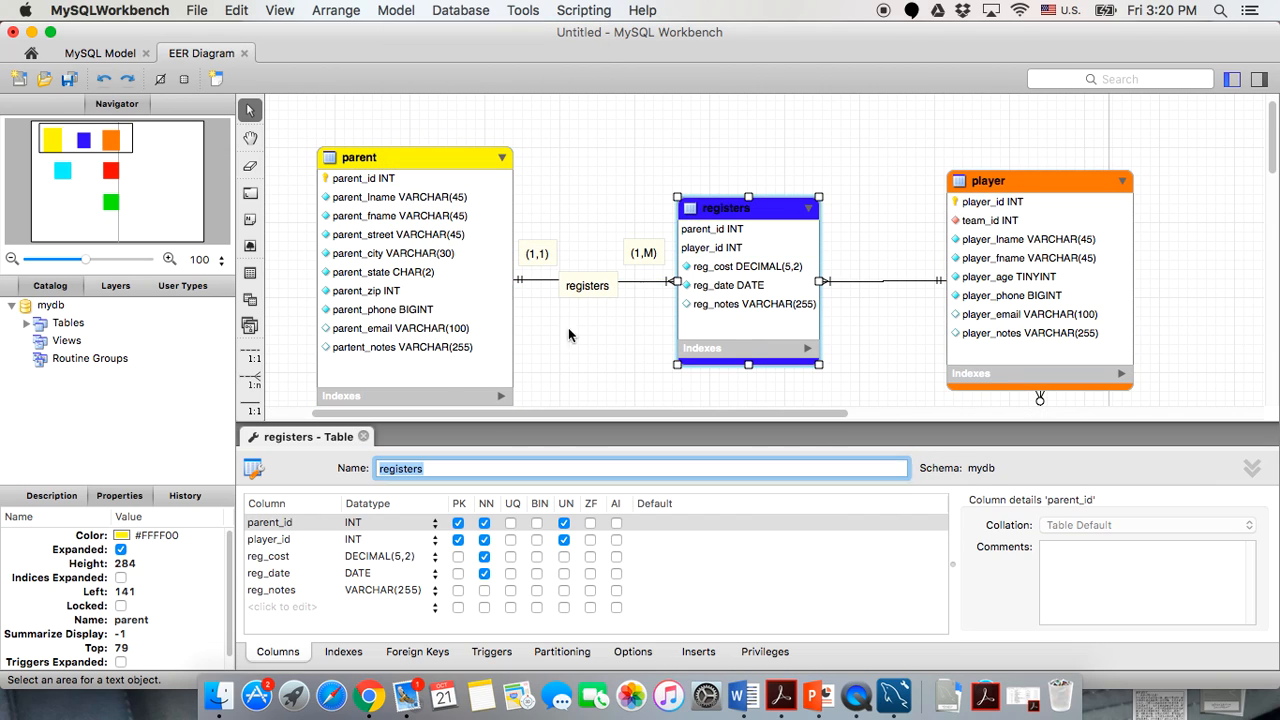
pyautogui.click(692, 655)
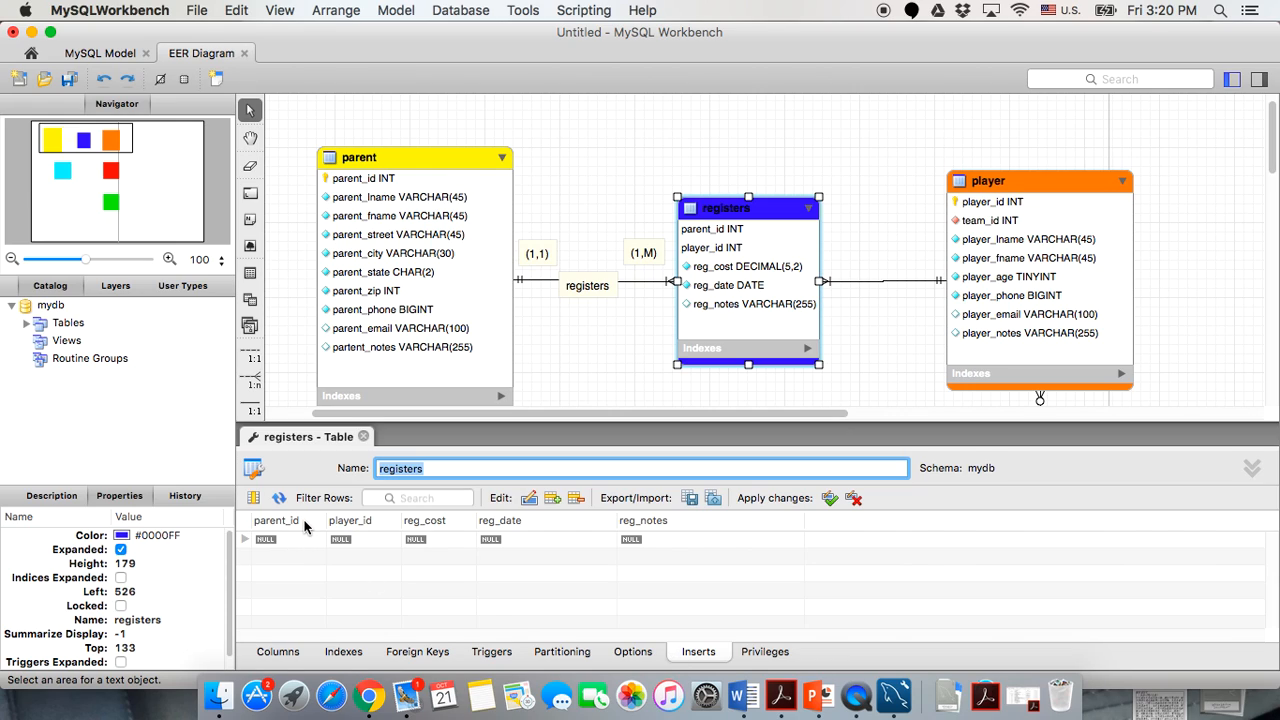
# Enter parent_id values 1 through 5 in five new registers rows.
pyautogui.doubleClick(302, 546)
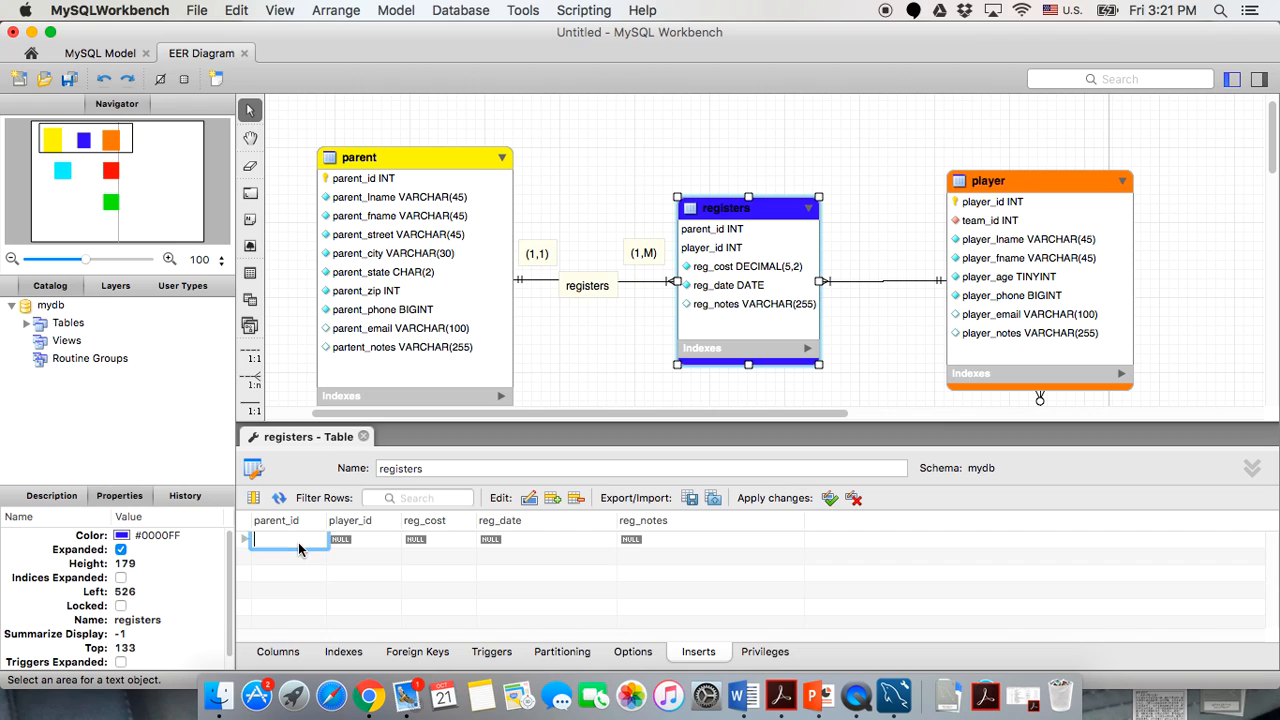
pyautogui.write('1')
pyautogui.press('Return')
pyautogui.write('2')
pyautogui.press('Return')
pyautogui.write('3')
pyautogui.press('Return')
pyautogui.write('4')
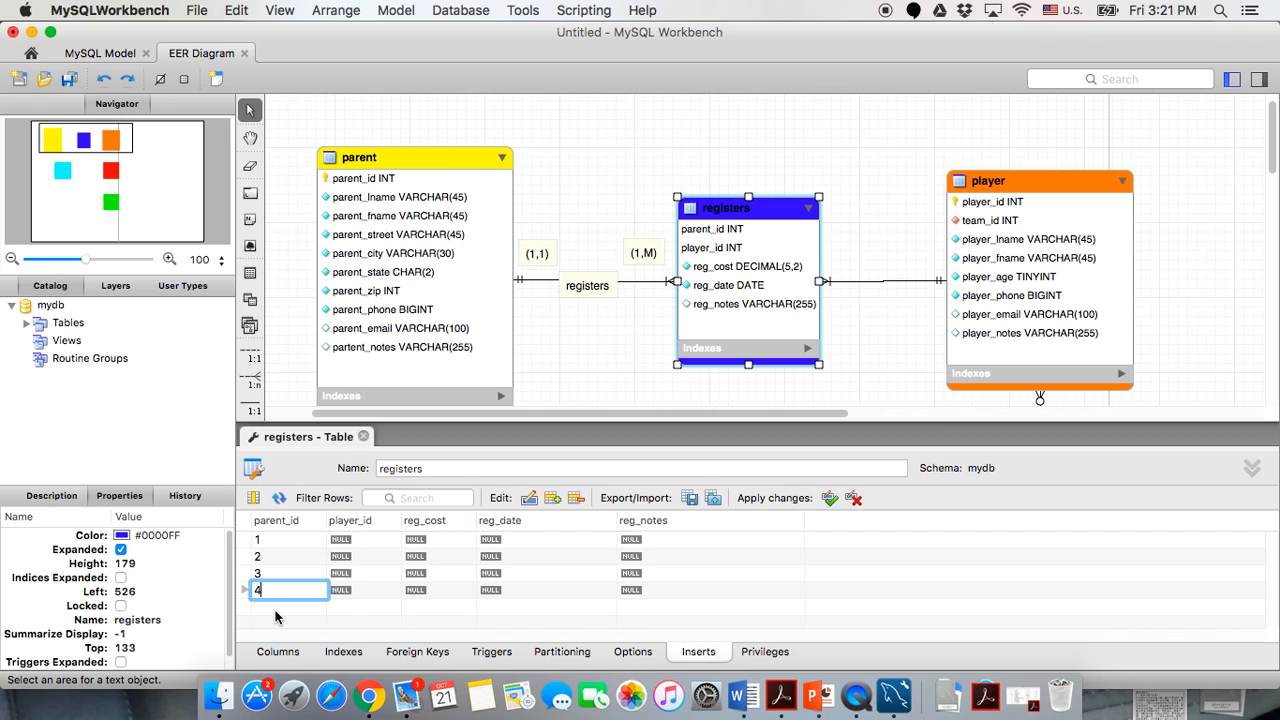
pyautogui.press('Return')
pyautogui.write('5')
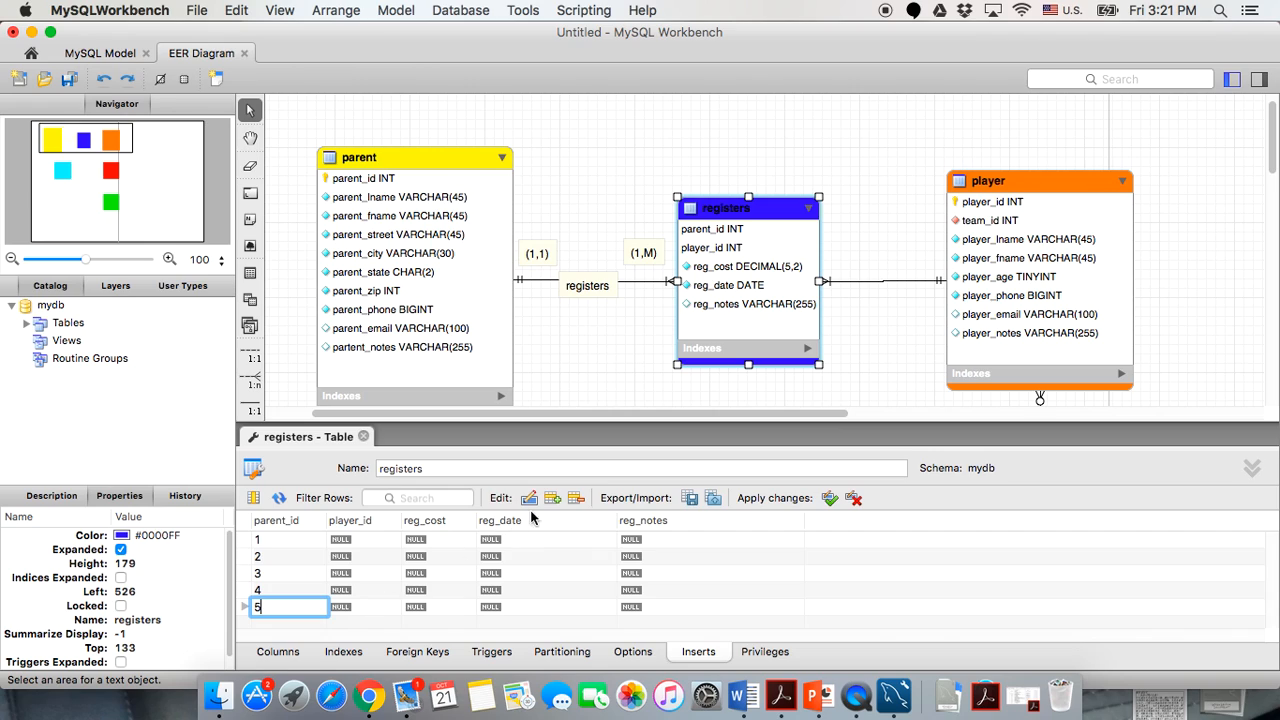
pyautogui.click(358, 540)
# Enter player_id values 1 through 5 for the five registers rows.
pyautogui.click(358, 540)
pyautogui.write('1')
pyautogui.press('Return')
pyautogui.write('2')
pyautogui.press('Return')
pyautogui.write('3')
pyautogui.press('Return')
pyautogui.write('4')
pyautogui.press('Return')
pyautogui.write('5')
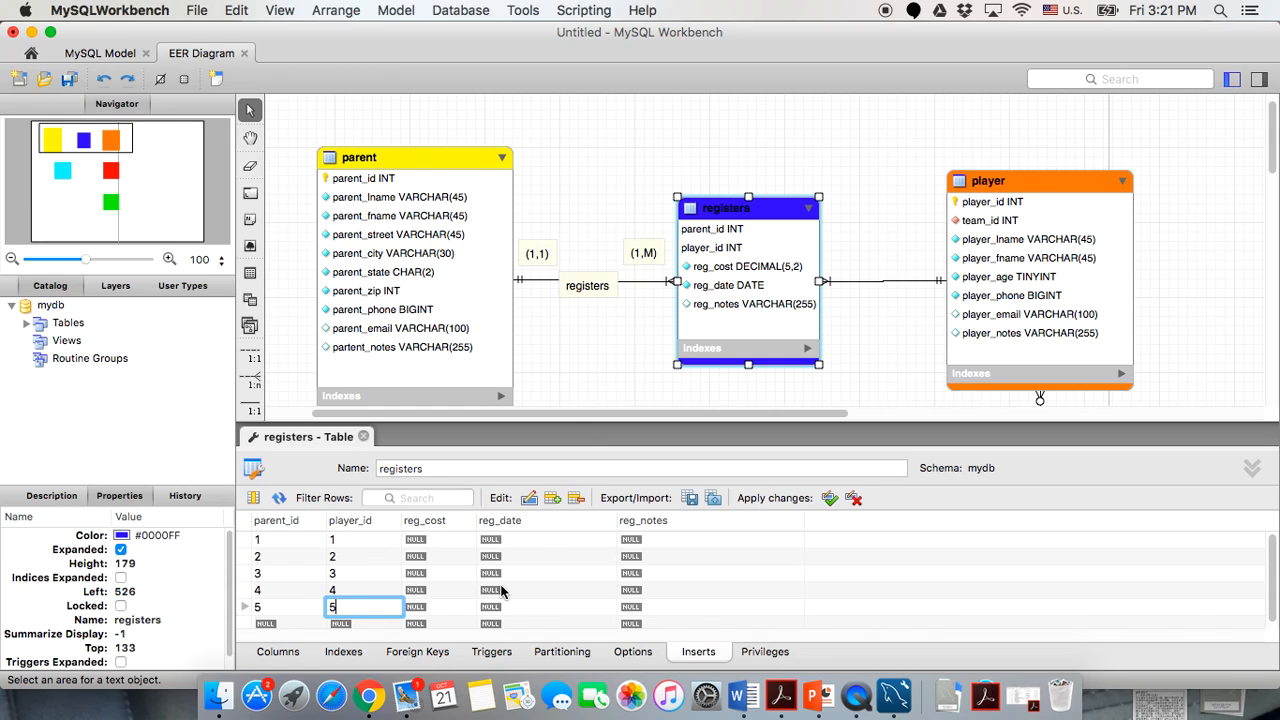
pyautogui.click(502, 590)
# Set reg_cost to 29.99, 39.99, 20.00, 45.00 and 19.00 for rows 1–5.
pyautogui.click(350, 545)
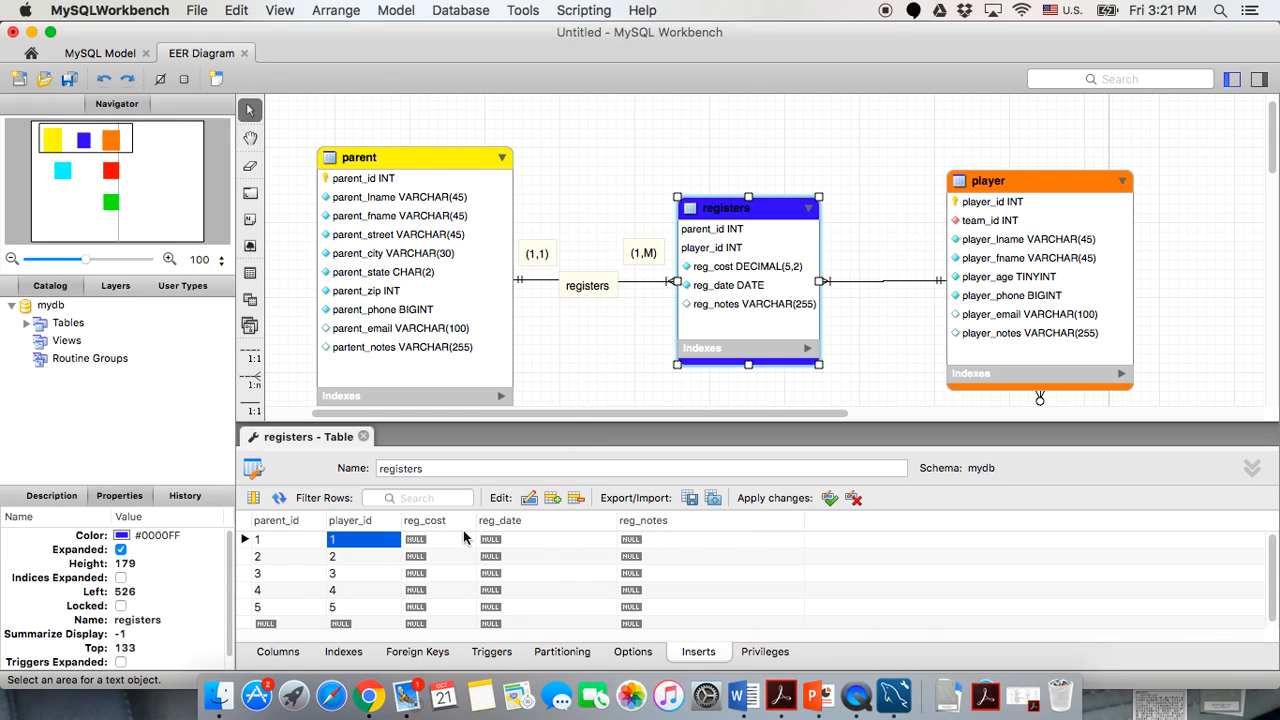
pyautogui.doubleClick(450, 539)
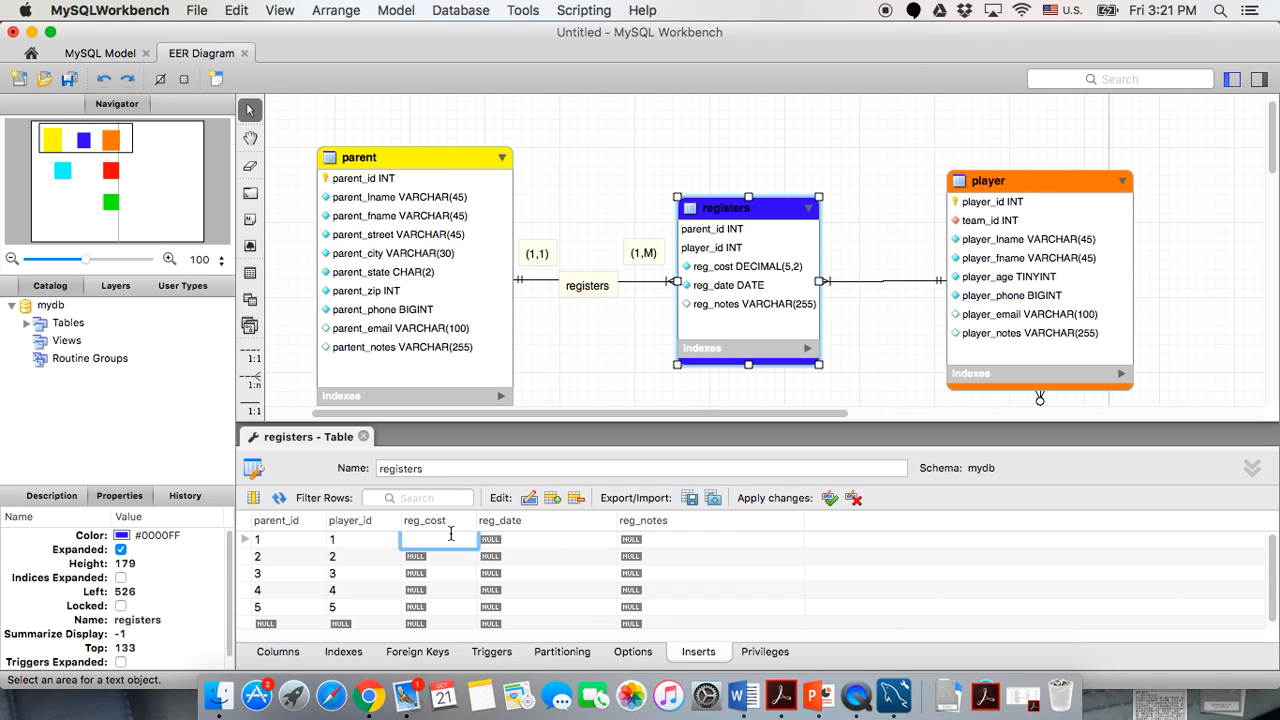
pyautogui.write('39')
pyautogui.write('.99')
pyautogui.press('BackSpace')
pyautogui.press('BackSpace')
pyautogui.press('BackSpace')
pyautogui.press('BackSpace')
pyautogui.write('29.99')
pyautogui.click(436, 556)
pyautogui.click(436, 556)
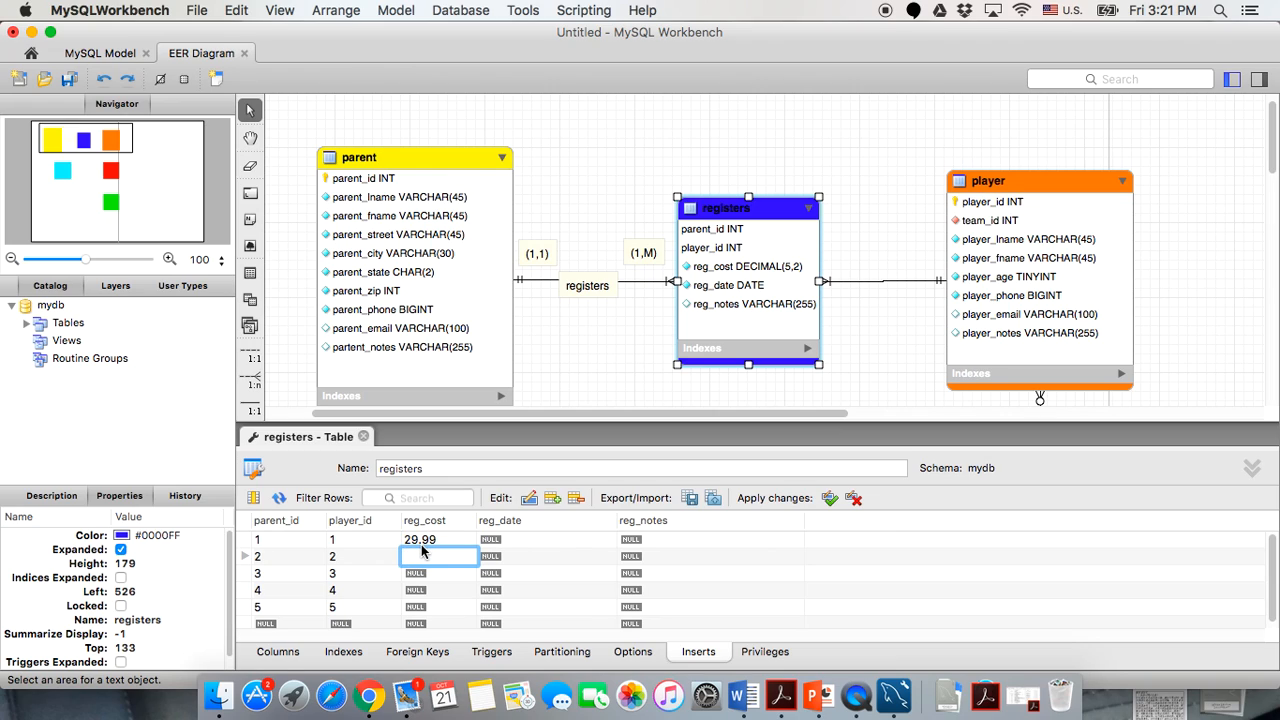
pyautogui.write('39.99')
pyautogui.click(416, 575)
pyautogui.click(416, 575)
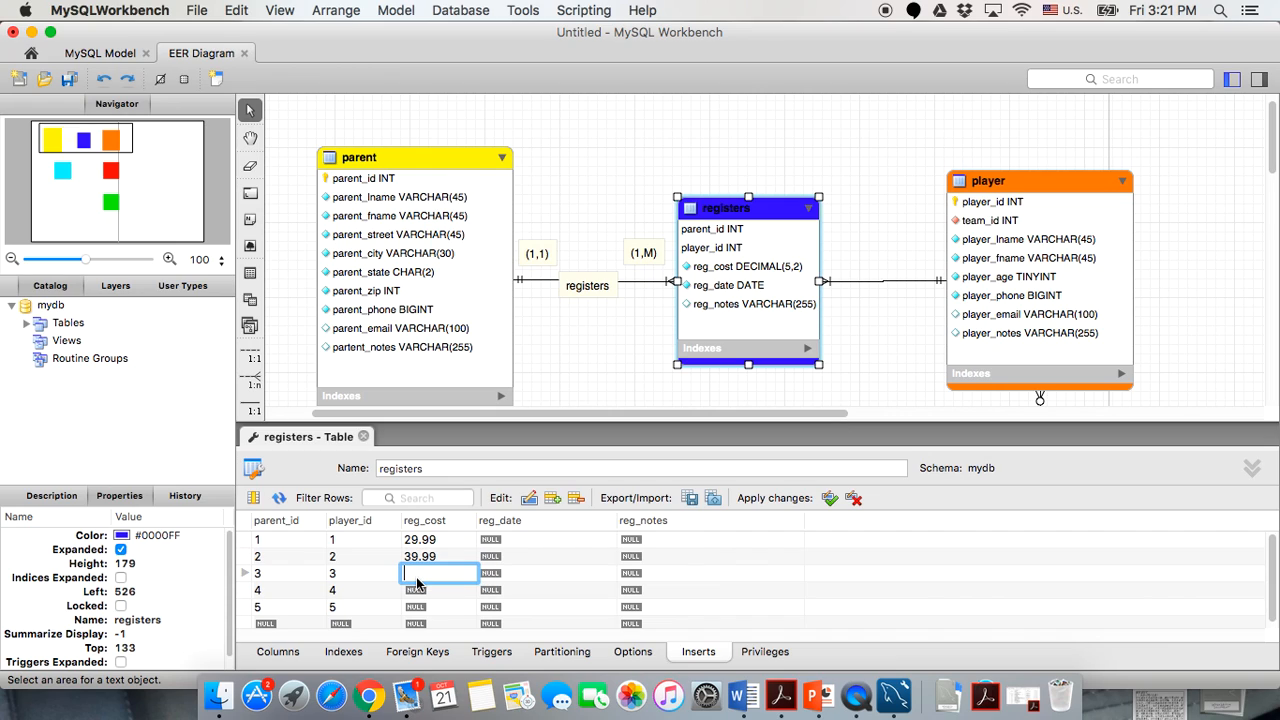
pyautogui.write('20.00')
pyautogui.click(417, 590)
pyautogui.click(417, 590)
pyautogui.write('45')
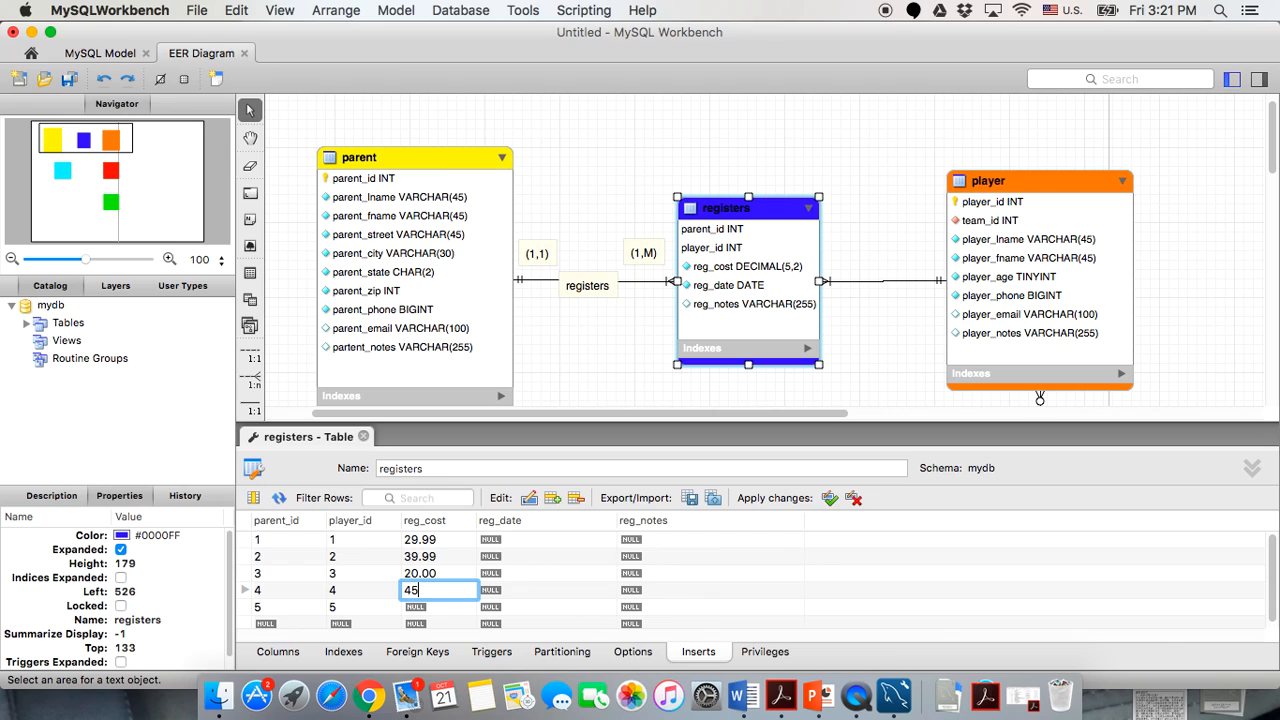
pyautogui.write('.00')
pyautogui.click(416, 607)
pyautogui.click(416, 607)
pyautogui.write('19.00')
pyautogui.click(517, 545)
pyautogui.click(517, 545)
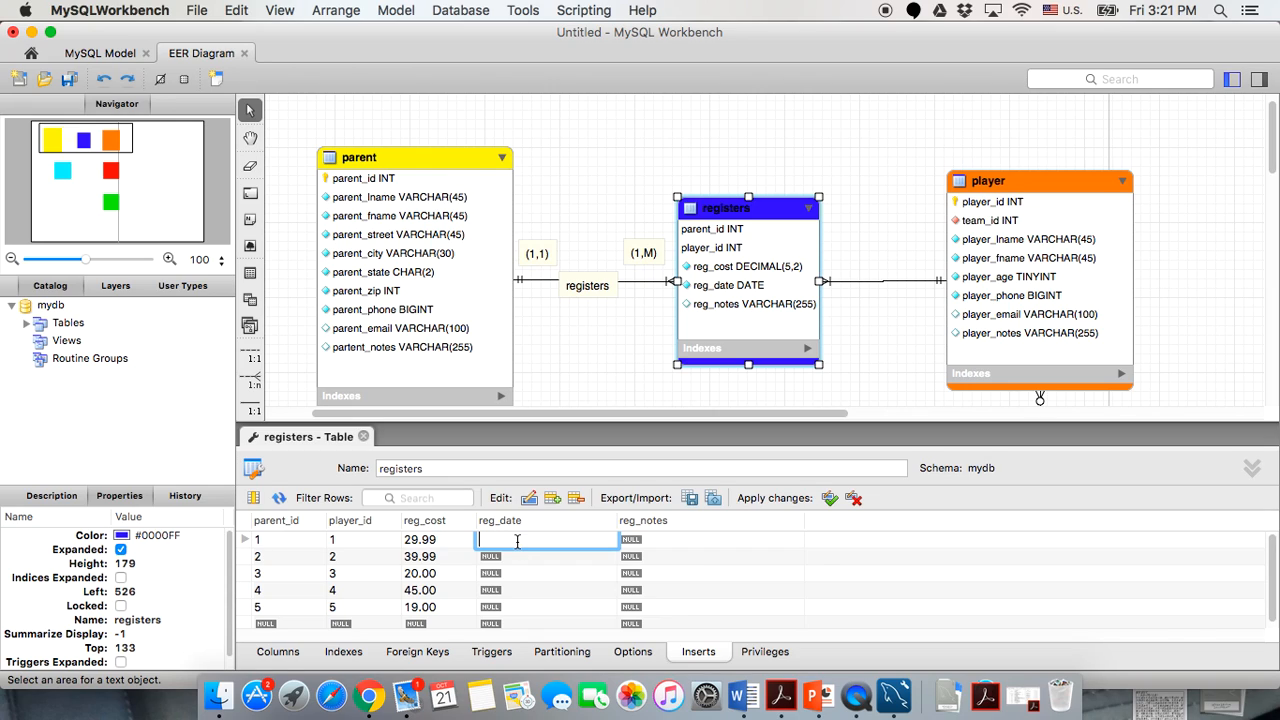
# Type reg_date 2015-05-01, 2015-06-05, 2015-07-01, 2014-01-15 and 2015-09-09 into rows 1–5.
pyautogui.write('2015-')
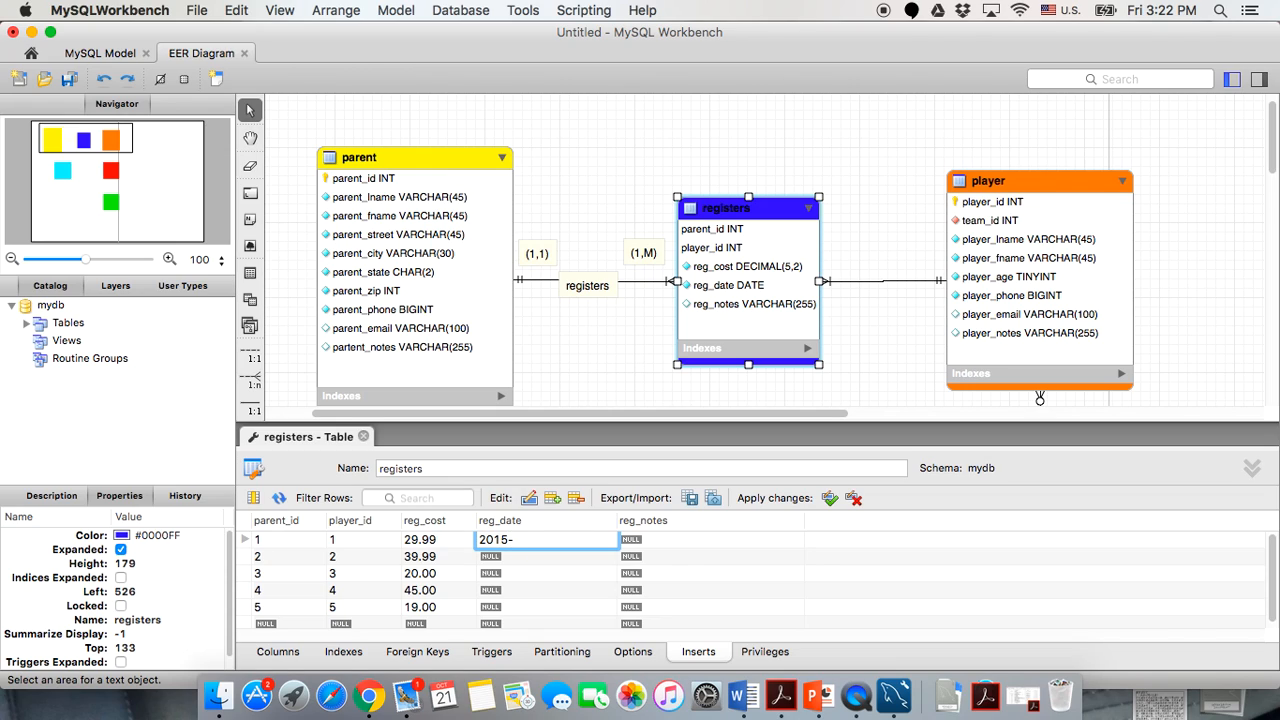
pyautogui.write('05-01')
pyautogui.doubleClick(520, 560)
pyautogui.write('20150')
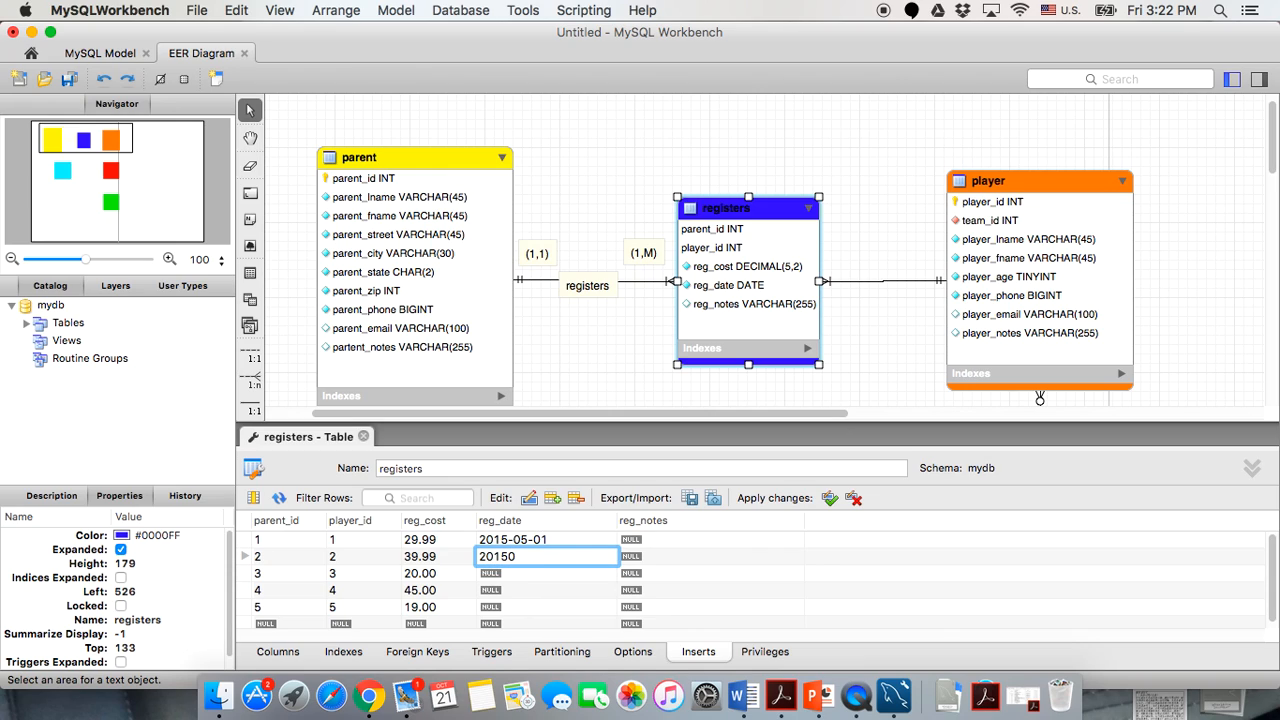
pyautogui.press('BackSpace')
pyautogui.write('-06-05')
pyautogui.click(520, 578)
pyautogui.write('2015-07-01')
pyautogui.click(521, 594)
pyautogui.write('2014')
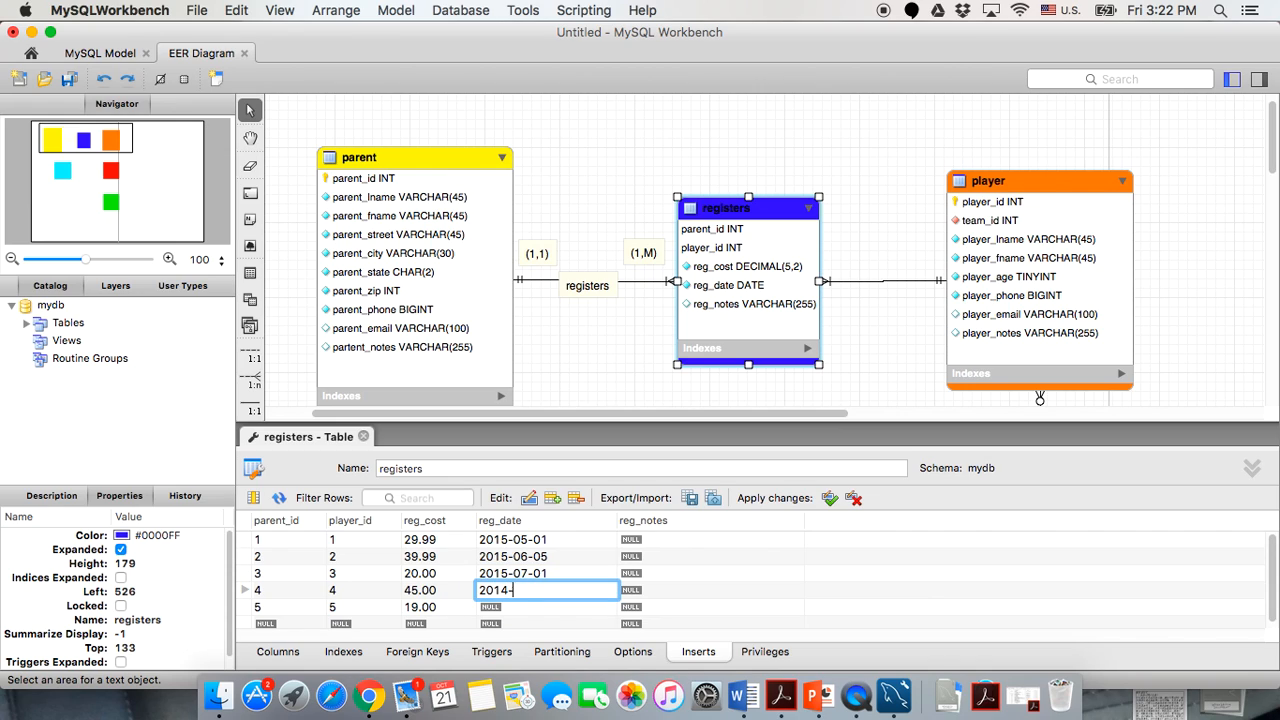
pyautogui.write('-01-15')
pyautogui.click(518, 608)
pyautogui.write('2015-09-09')
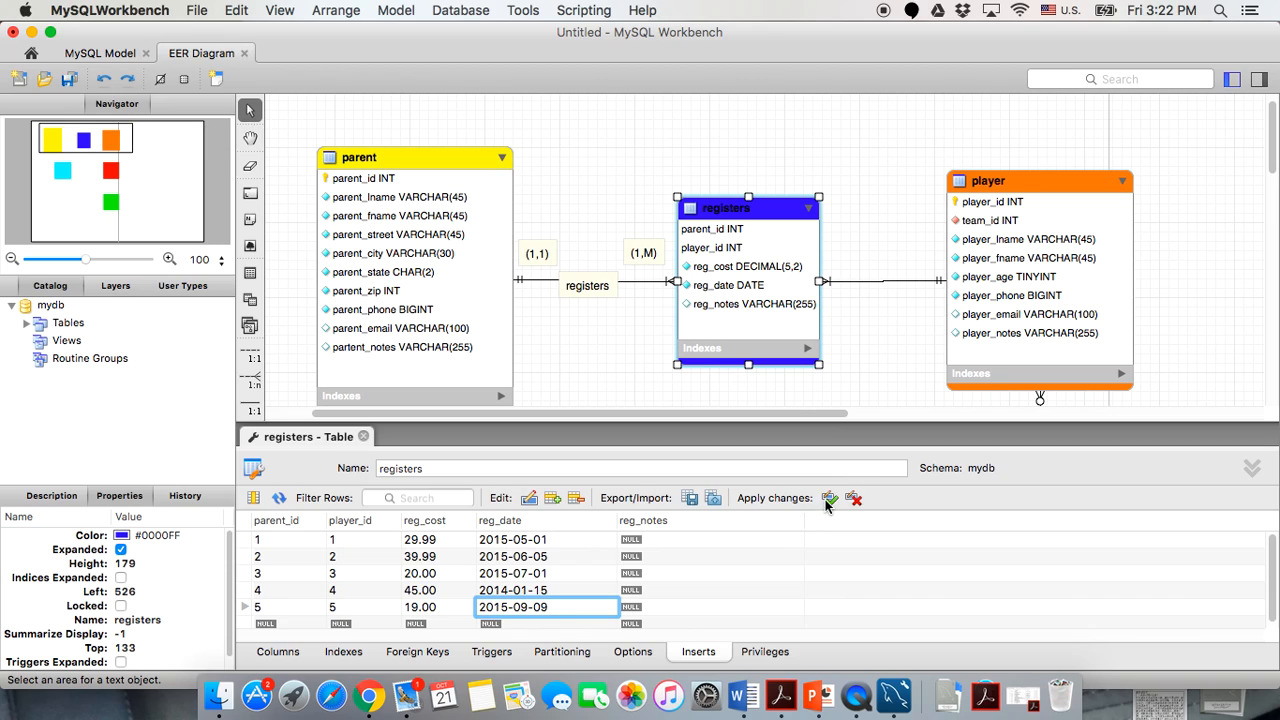
pyautogui.click(828, 499)
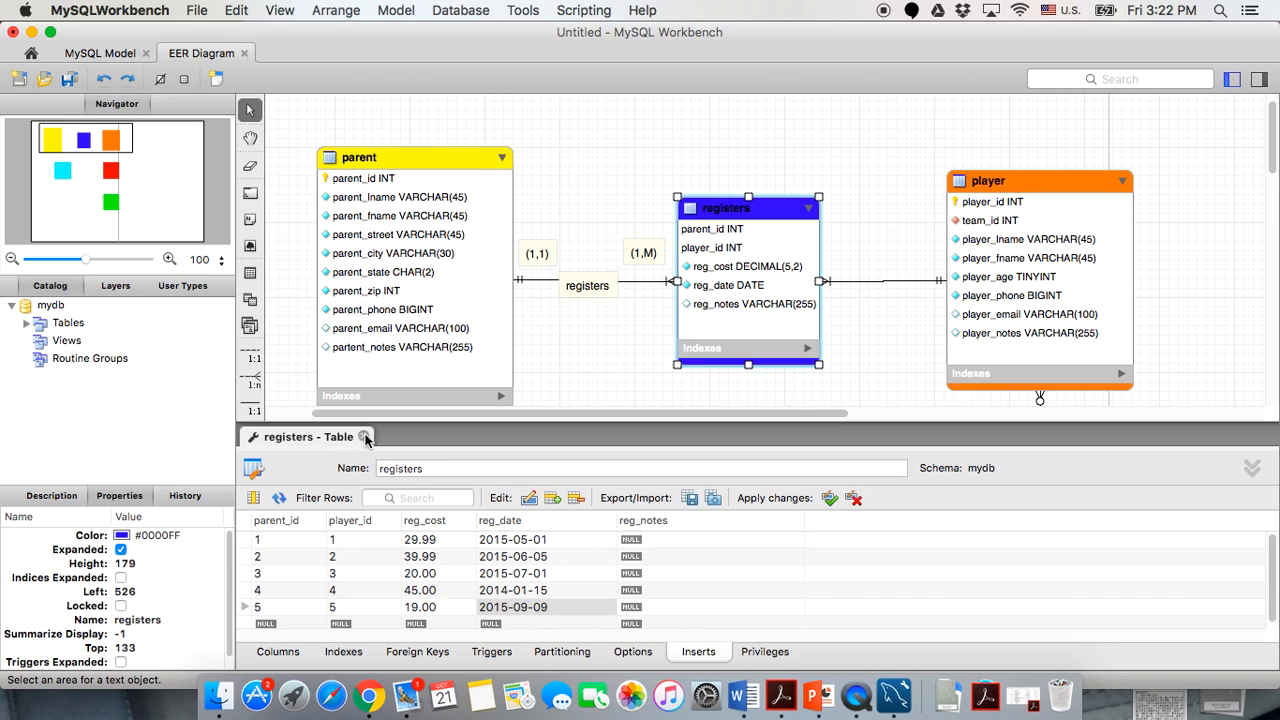
pyautogui.click(365, 437)
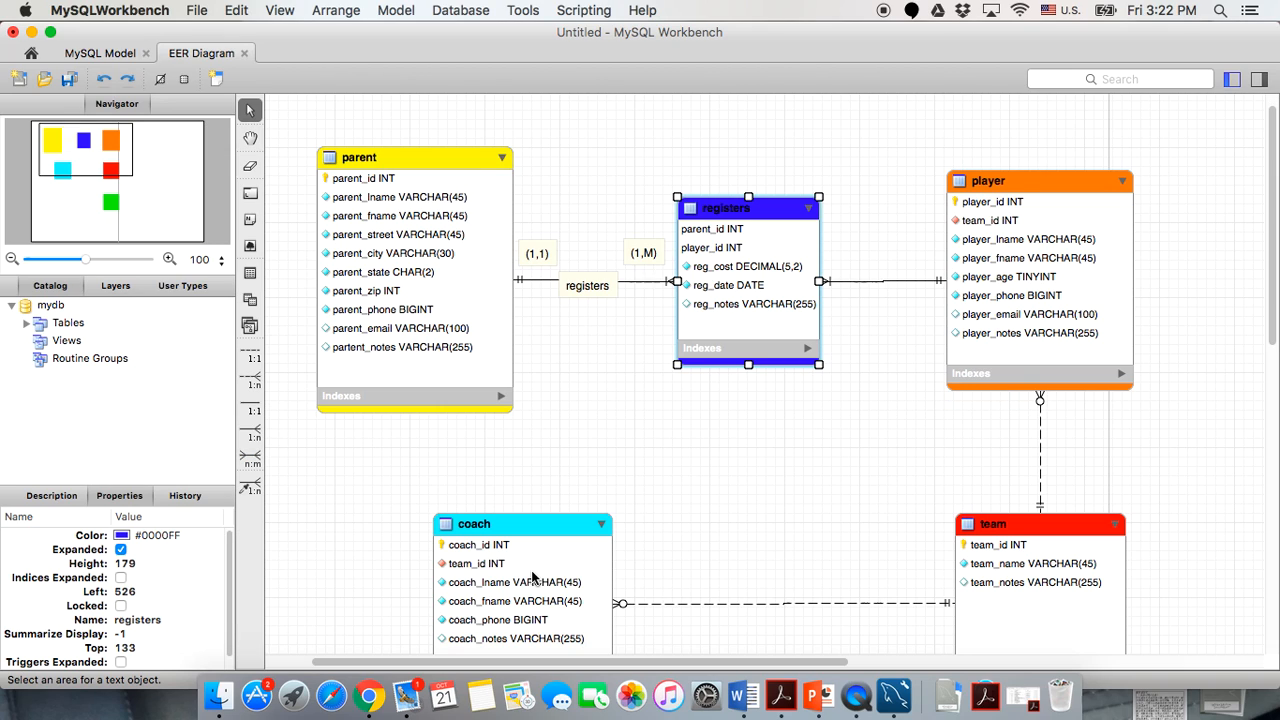
pyautogui.doubleClick(727, 215)
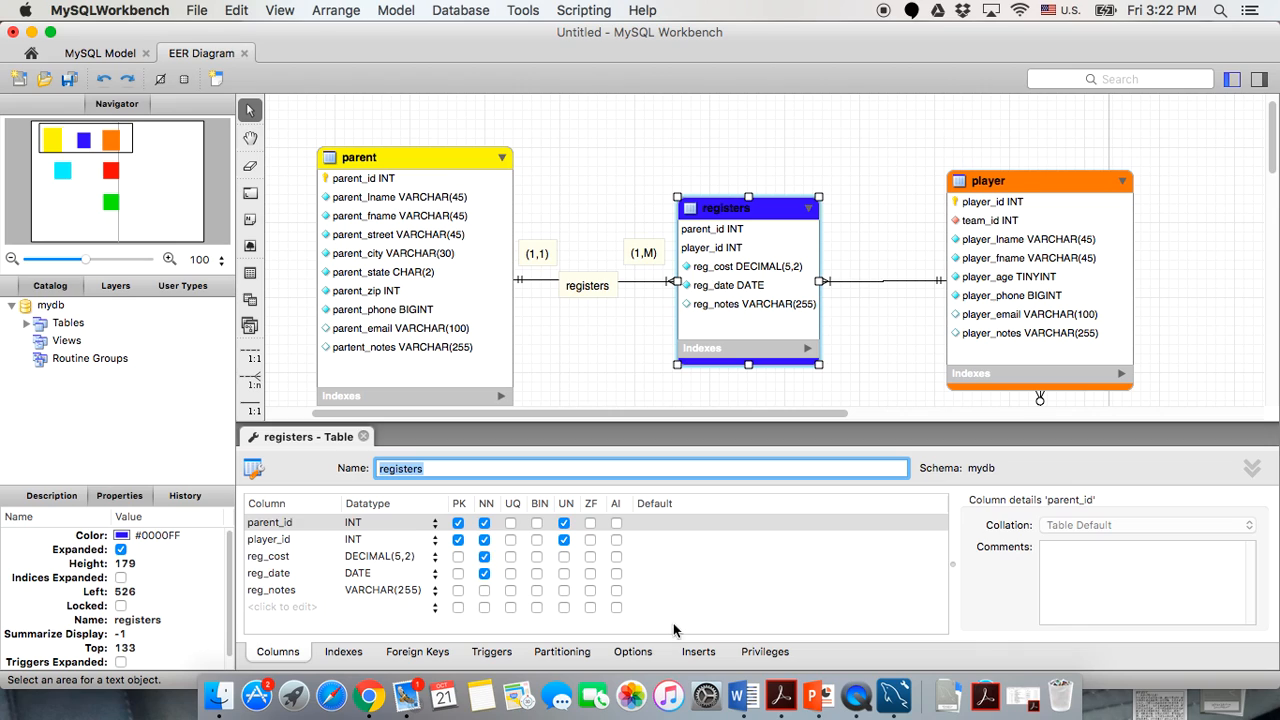
pyautogui.click(697, 655)
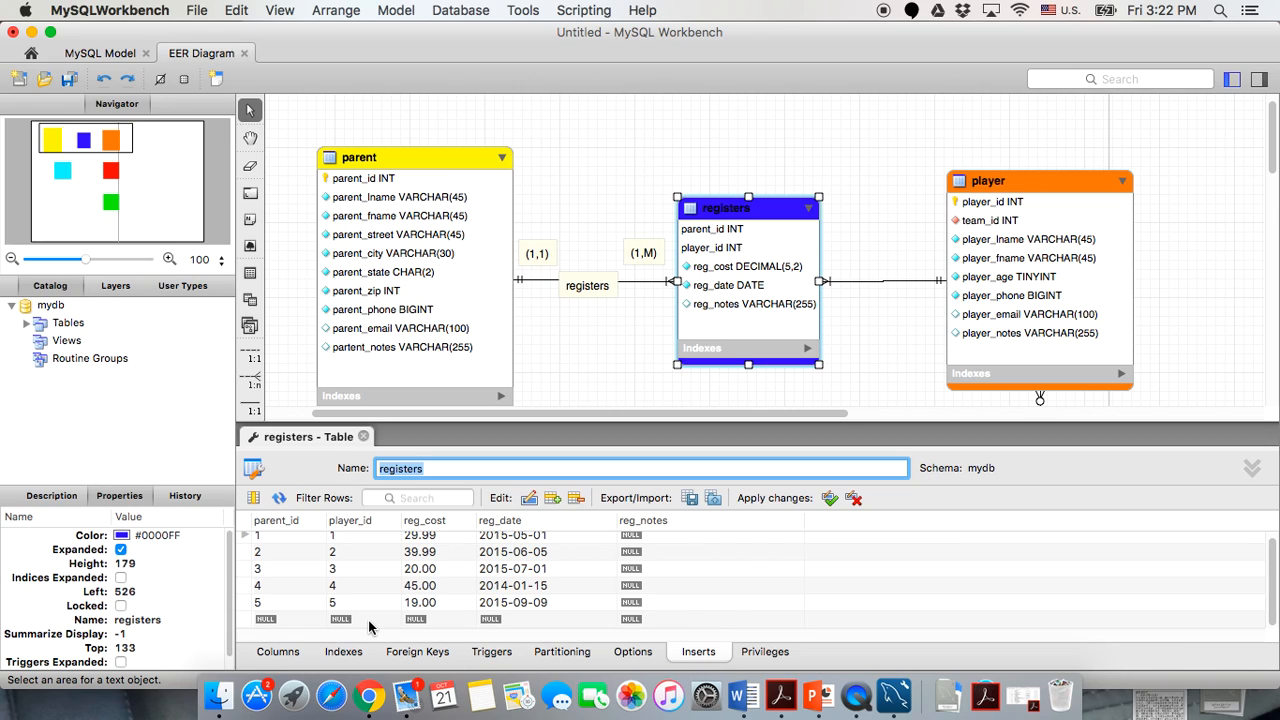
pyautogui.scroll(1, 370, 623)
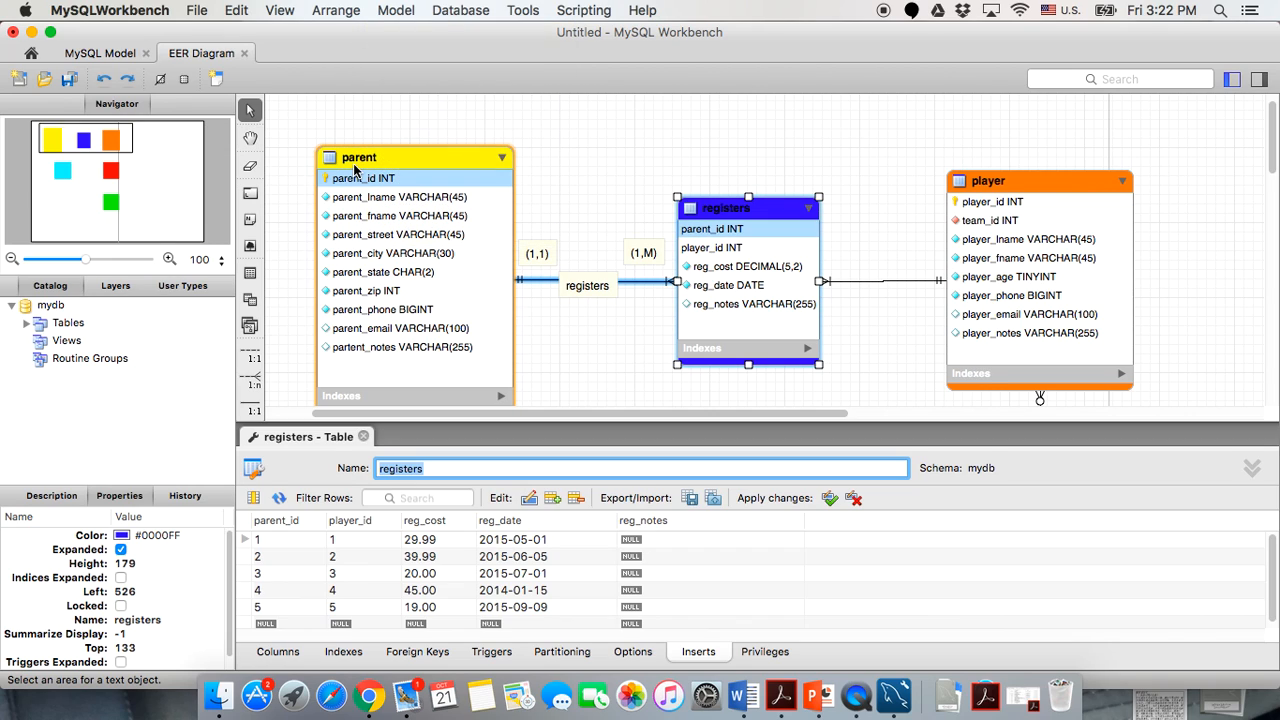
pyautogui.click(297, 541)
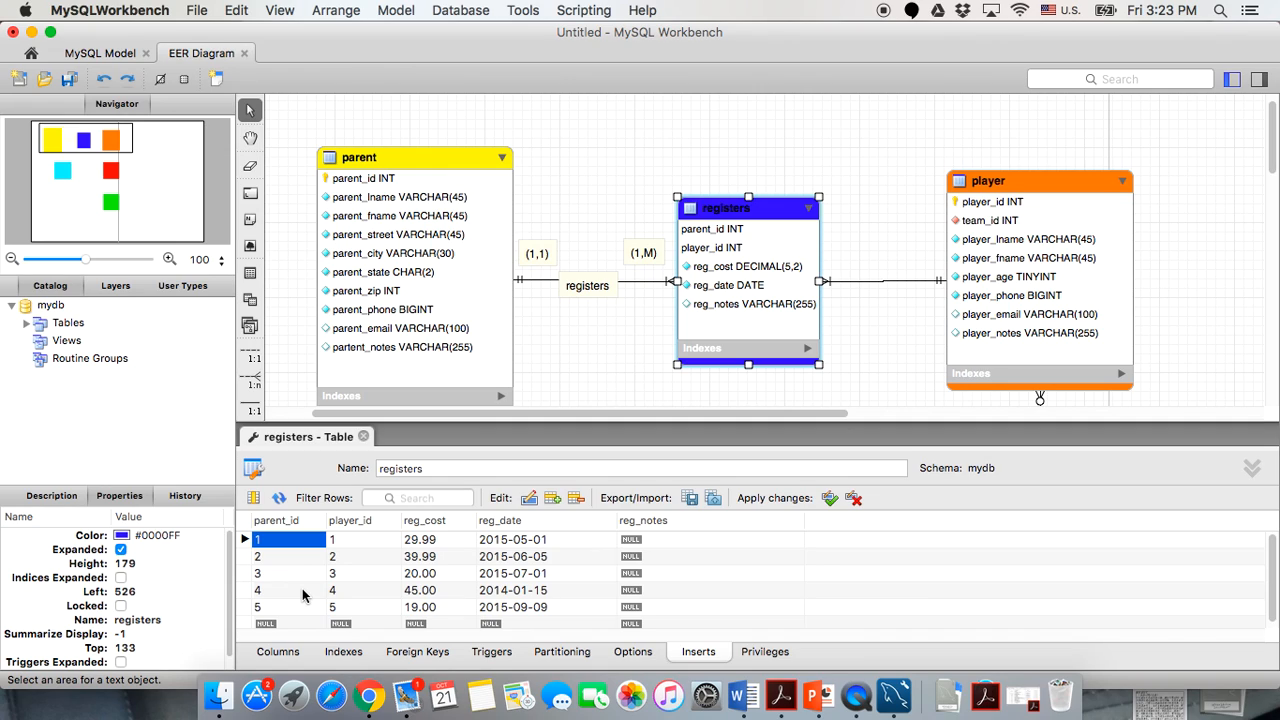
pyautogui.click(350, 591)
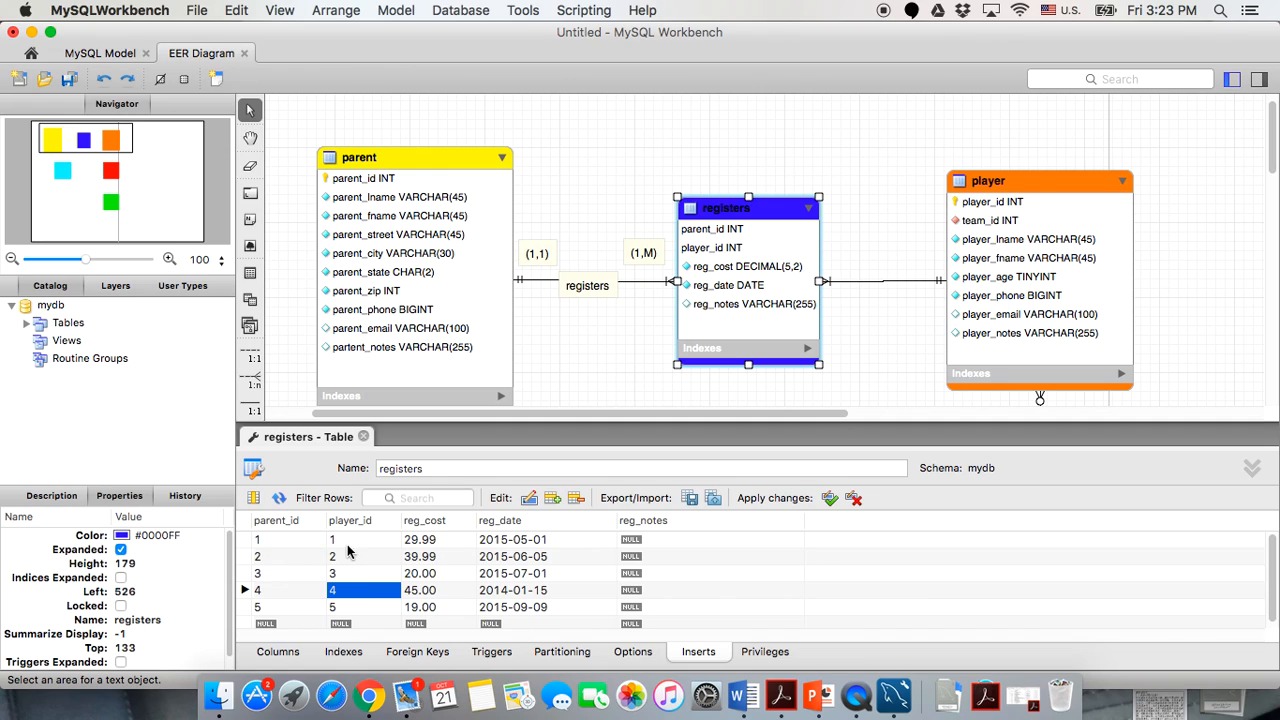
pyautogui.click(351, 541)
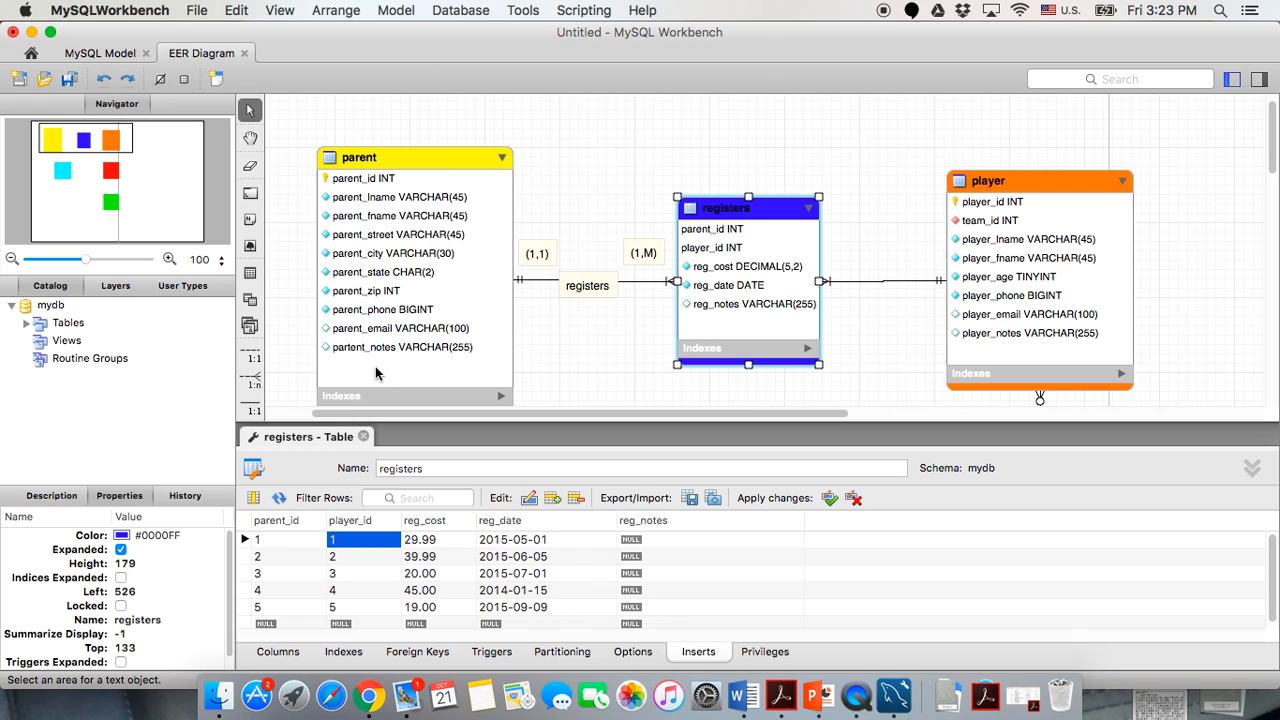
pyautogui.scroll(-1, 375, 366)
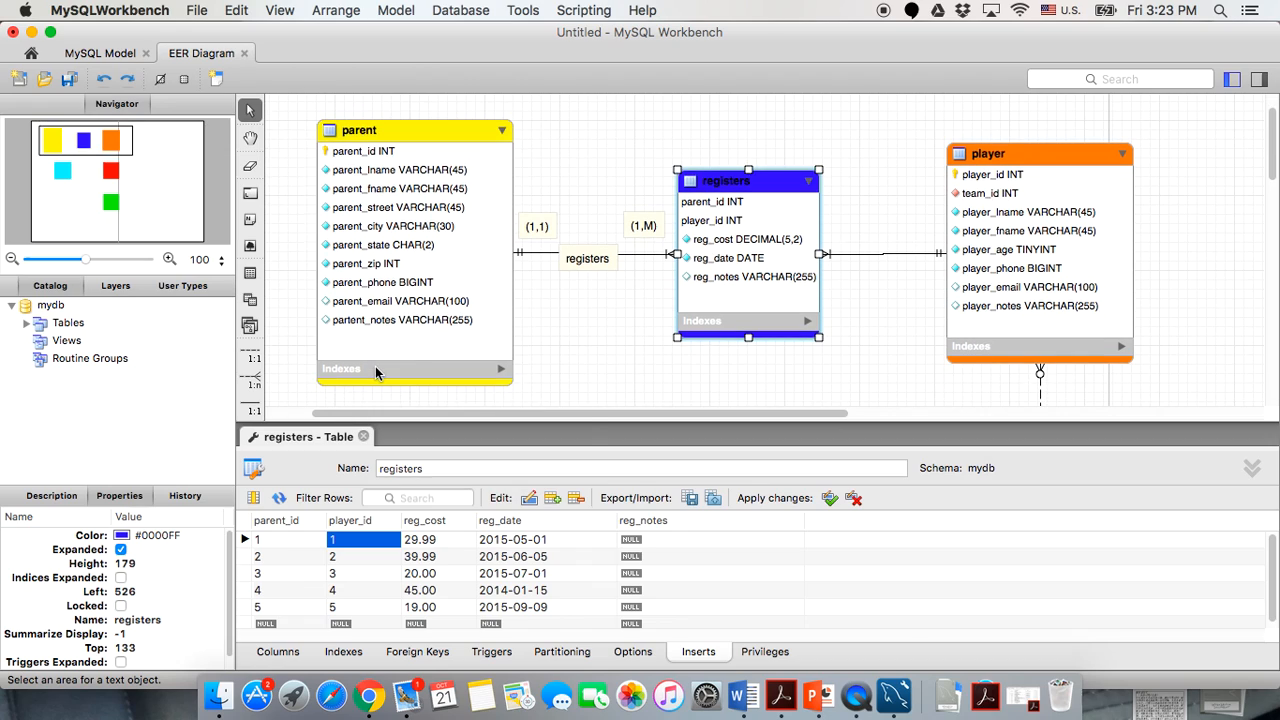
pyautogui.click(347, 593)
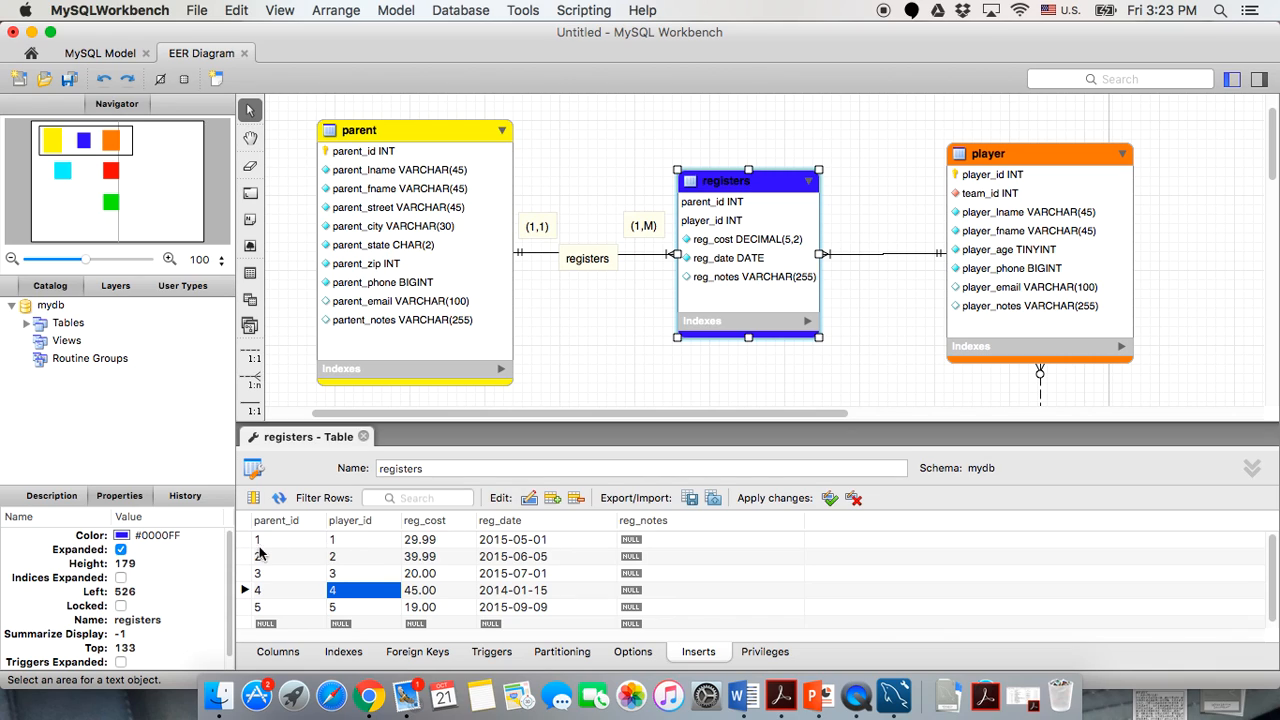
pyautogui.click(371, 541)
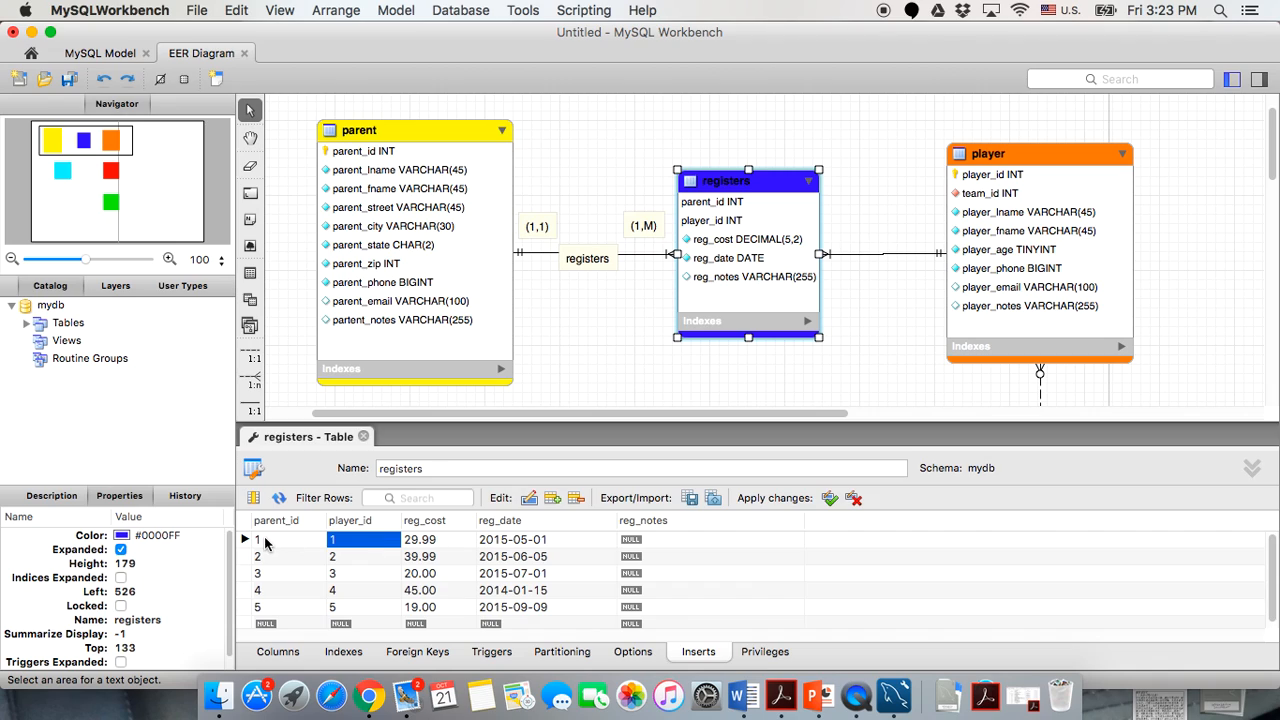
pyautogui.click(266, 541)
pyautogui.click(266, 541)
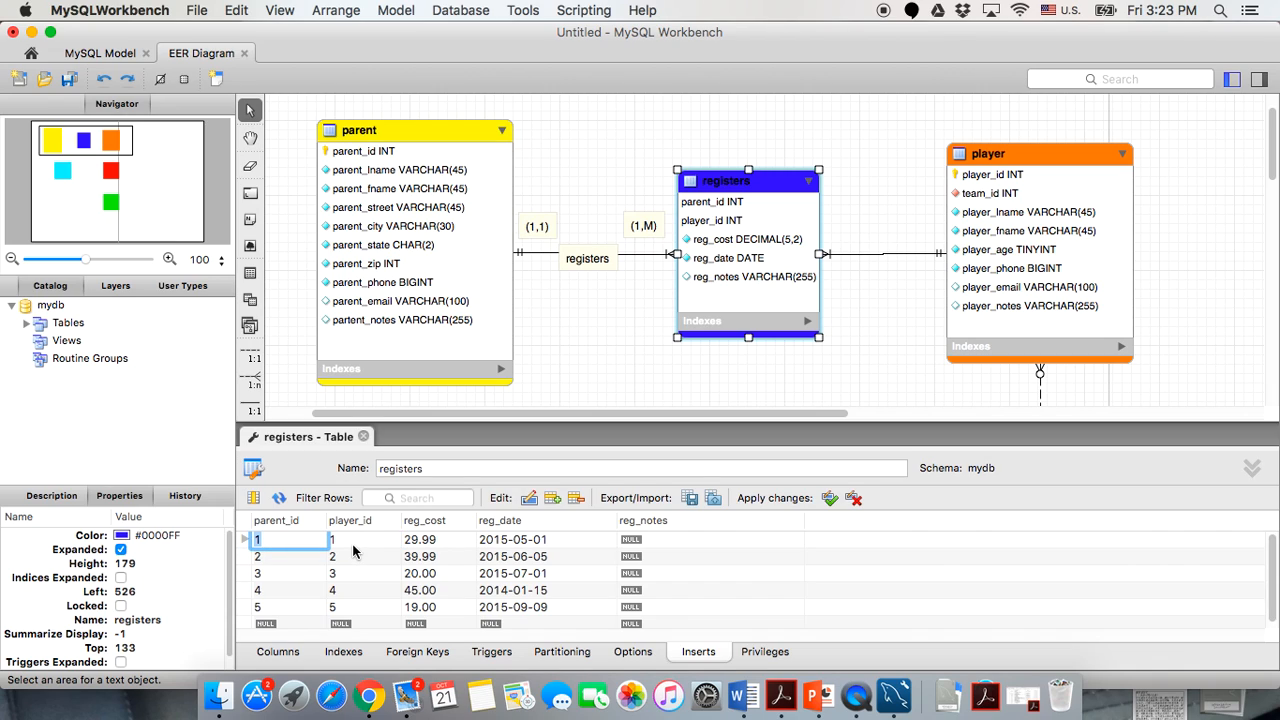
pyautogui.press('Tab')
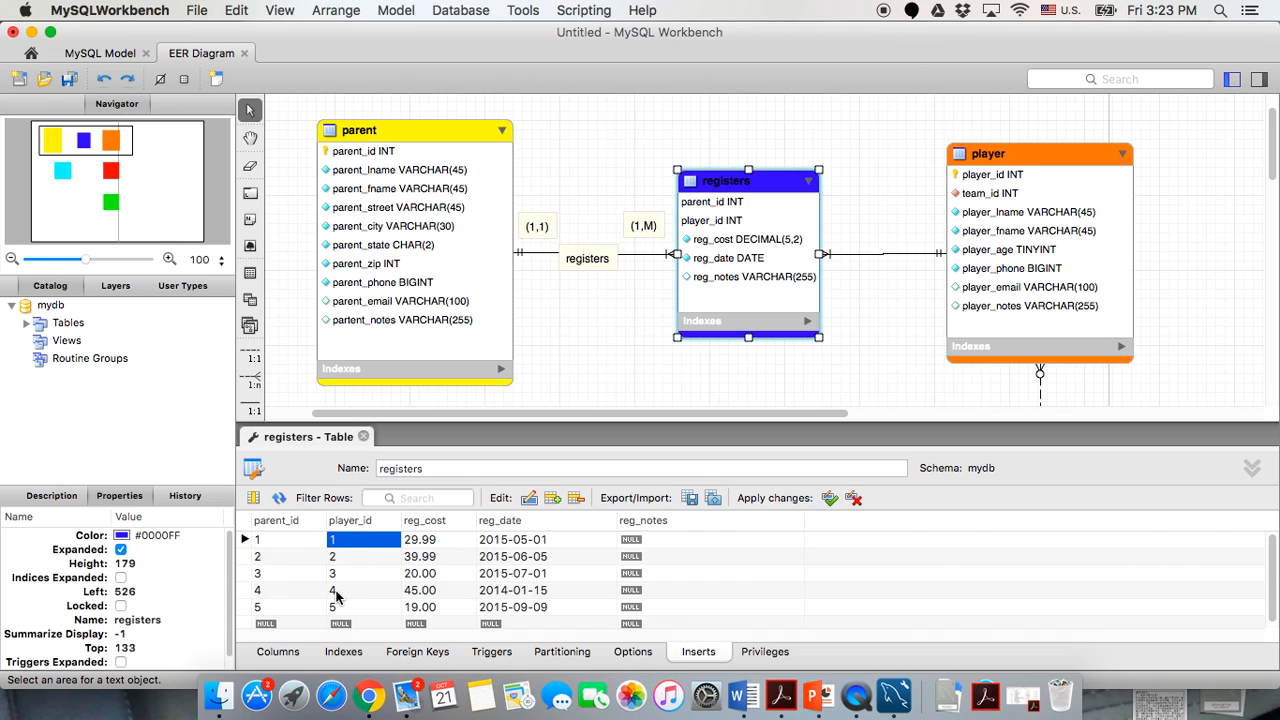
pyautogui.click(288, 547)
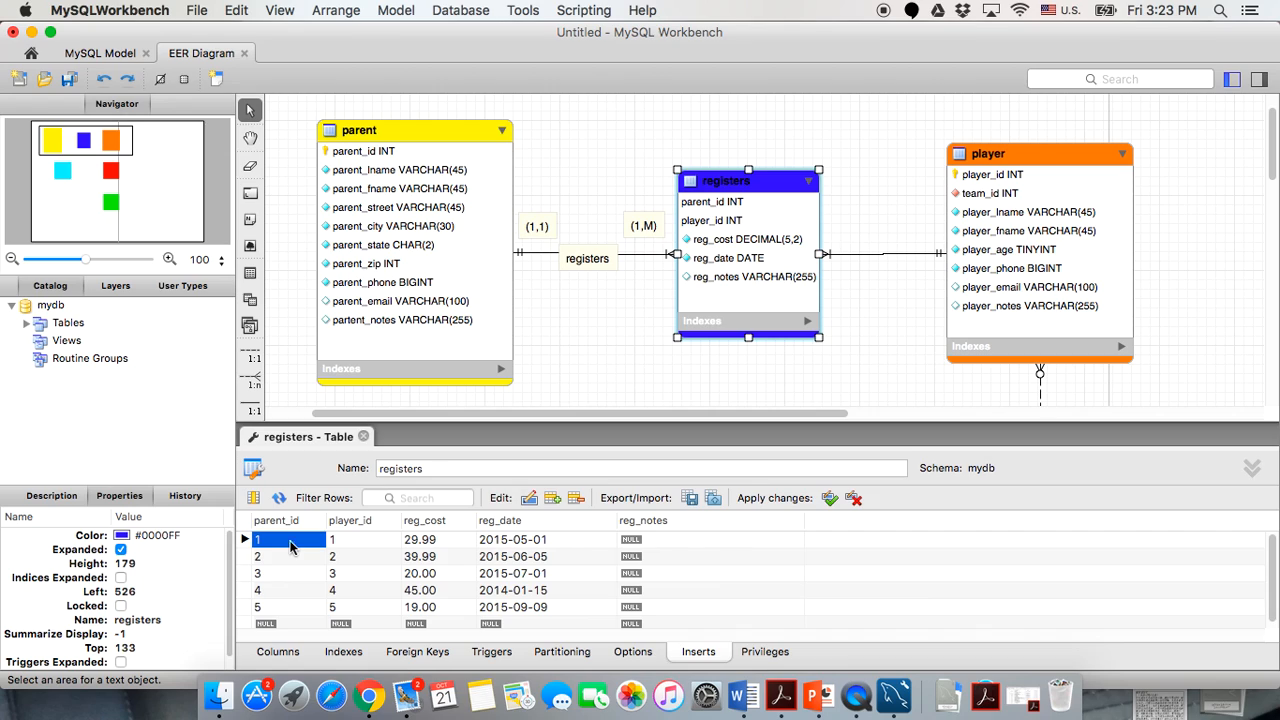
pyautogui.click(288, 547)
pyautogui.click(294, 560)
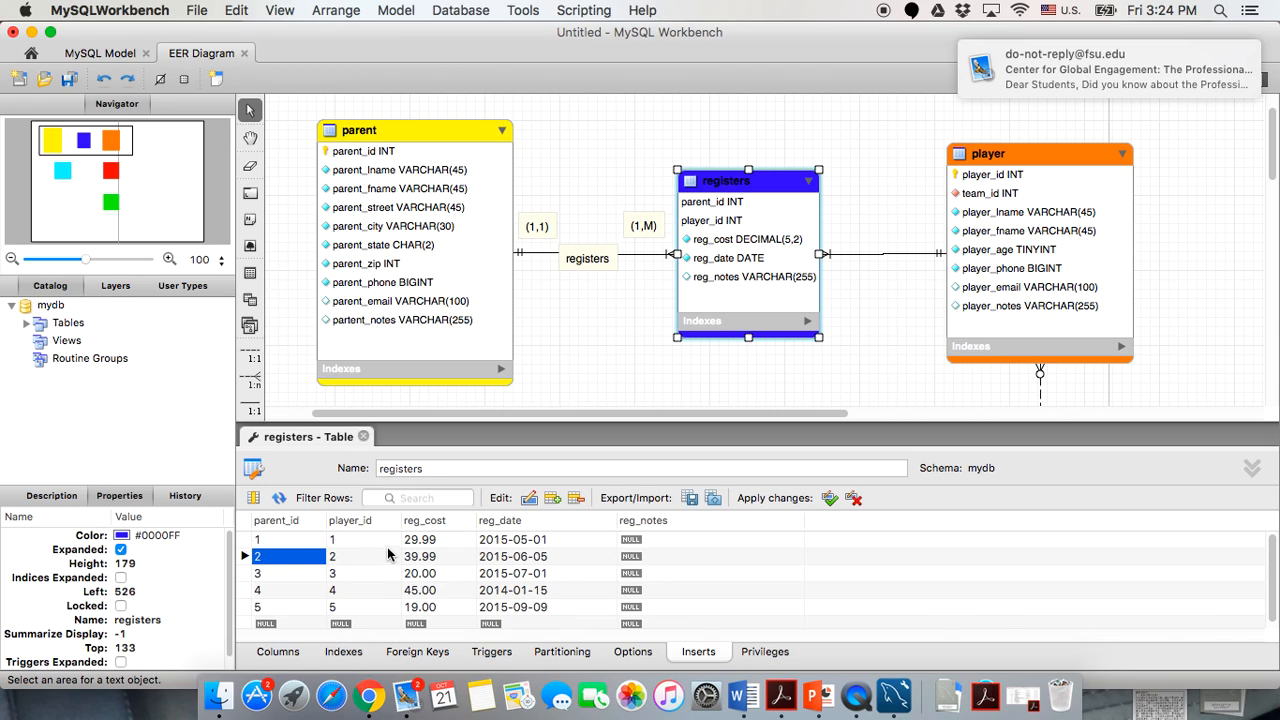
# Close the registers editor and open the color table's Inserts grid.
pyautogui.click(363, 436)
pyautogui.scroll(-10, 462, 533)
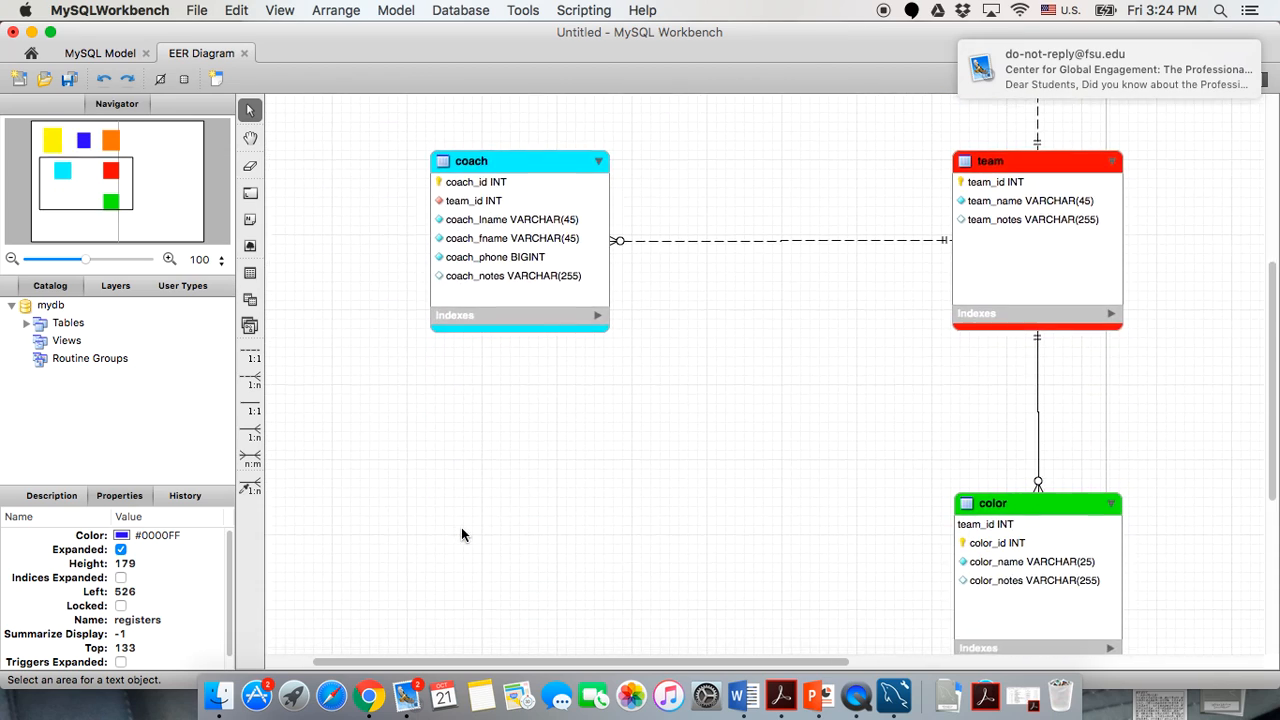
pyautogui.hscroll(5, 462, 533)
pyautogui.doubleClick(800, 374)
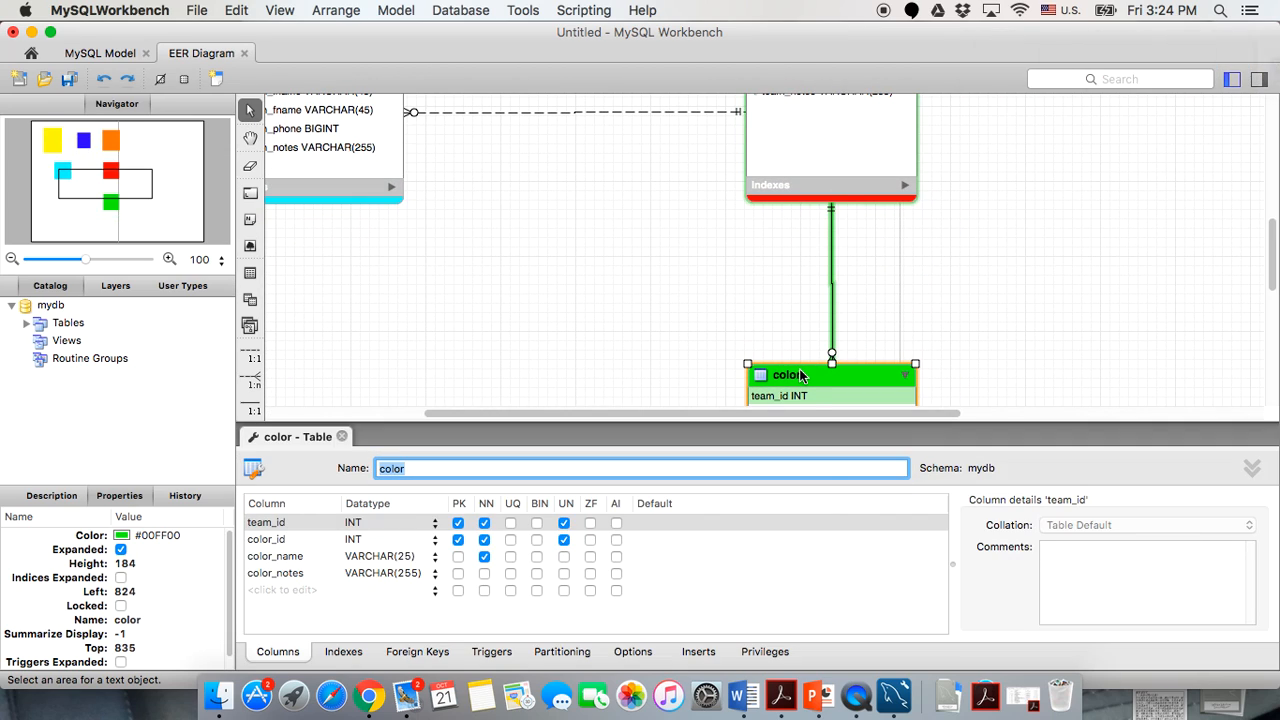
pyautogui.click(698, 651)
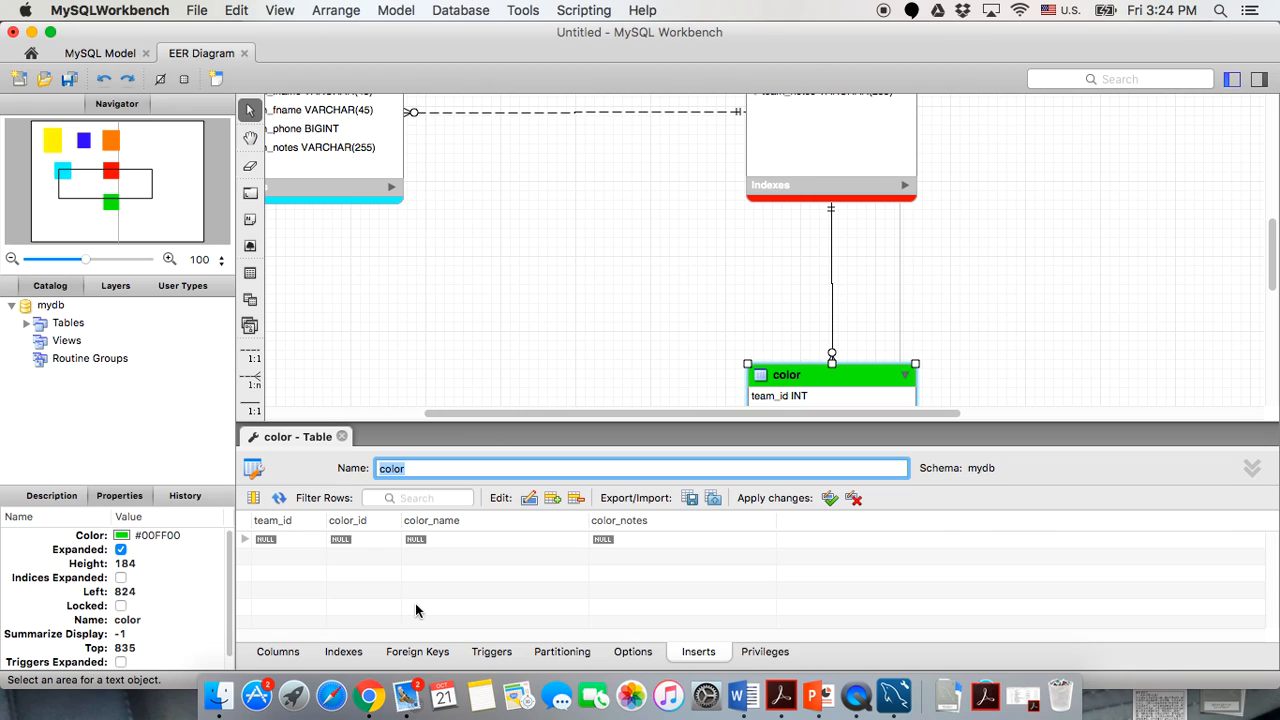
pyautogui.scroll(3, 493, 255)
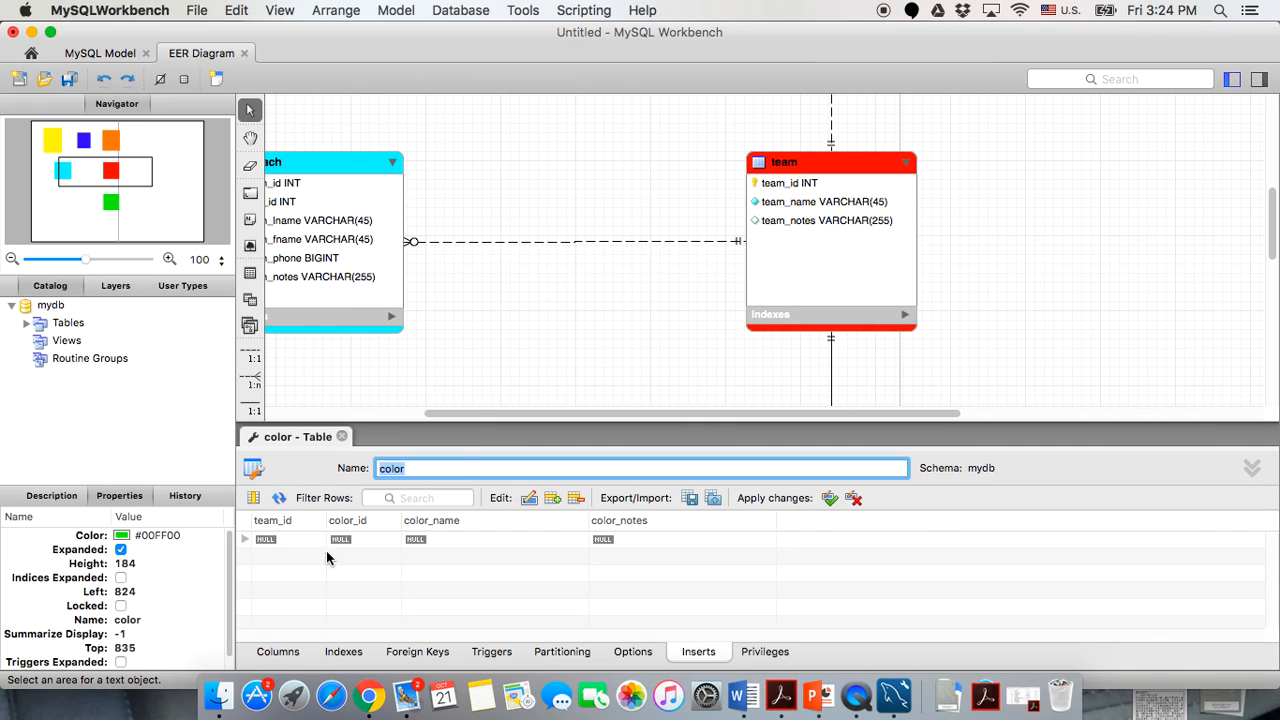
# Enter team_id values 1 through 5 in five new color rows.
pyautogui.doubleClick(278, 545)
pyautogui.write('1')
pyautogui.press('Return')
pyautogui.write('2')
pyautogui.press('Return')
pyautogui.write('3')
pyautogui.click(271, 592)
pyautogui.click(270, 593)
pyautogui.write('4')
pyautogui.press('Return')
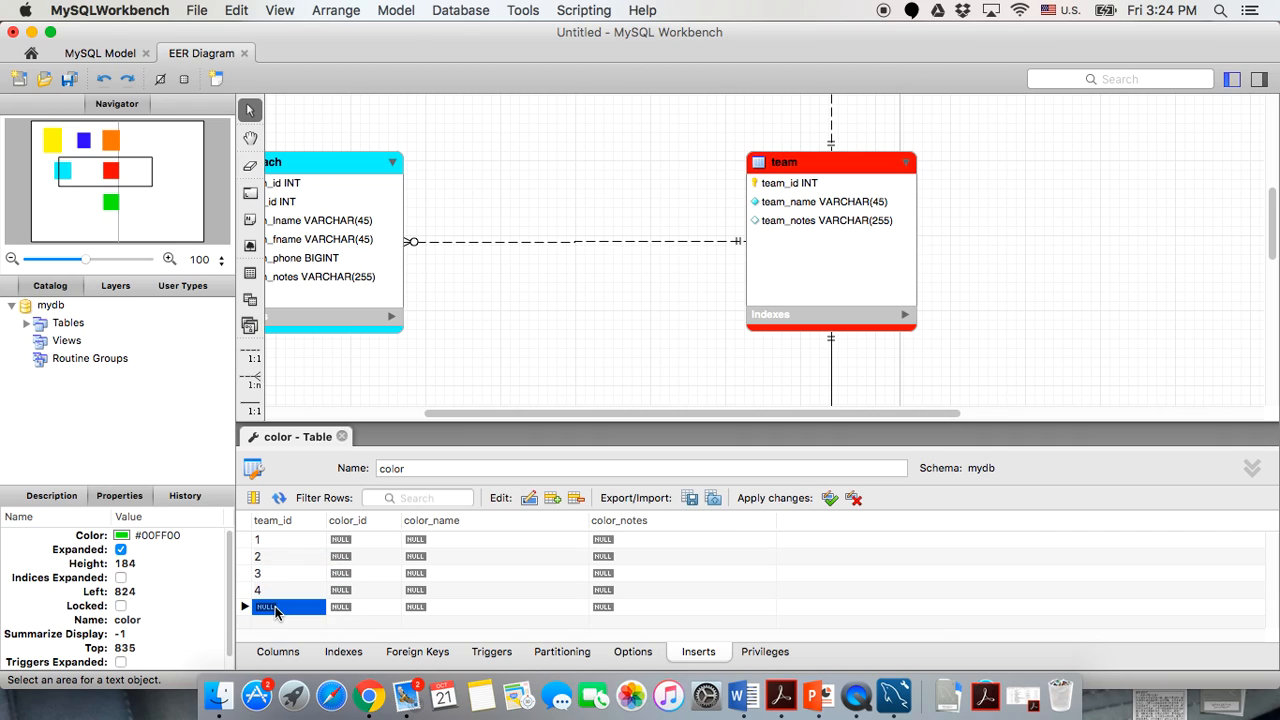
pyautogui.write('5')
# Enter color_id values 1 through 5 for the five color rows.
pyautogui.doubleClick(369, 537)
pyautogui.write('1')
pyautogui.doubleClick(366, 552)
pyautogui.write('2')
pyautogui.doubleClick(358, 576)
pyautogui.write('3')
pyautogui.doubleClick(356, 591)
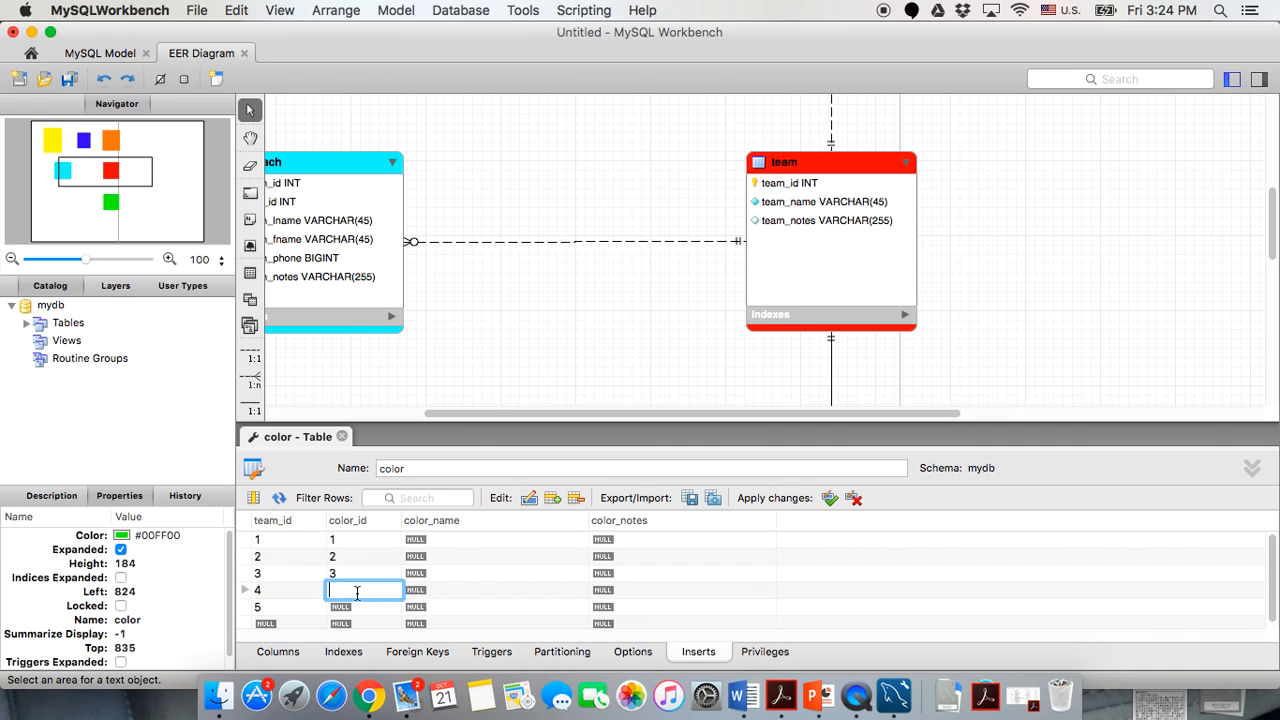
pyautogui.scroll(-5, 474, 326)
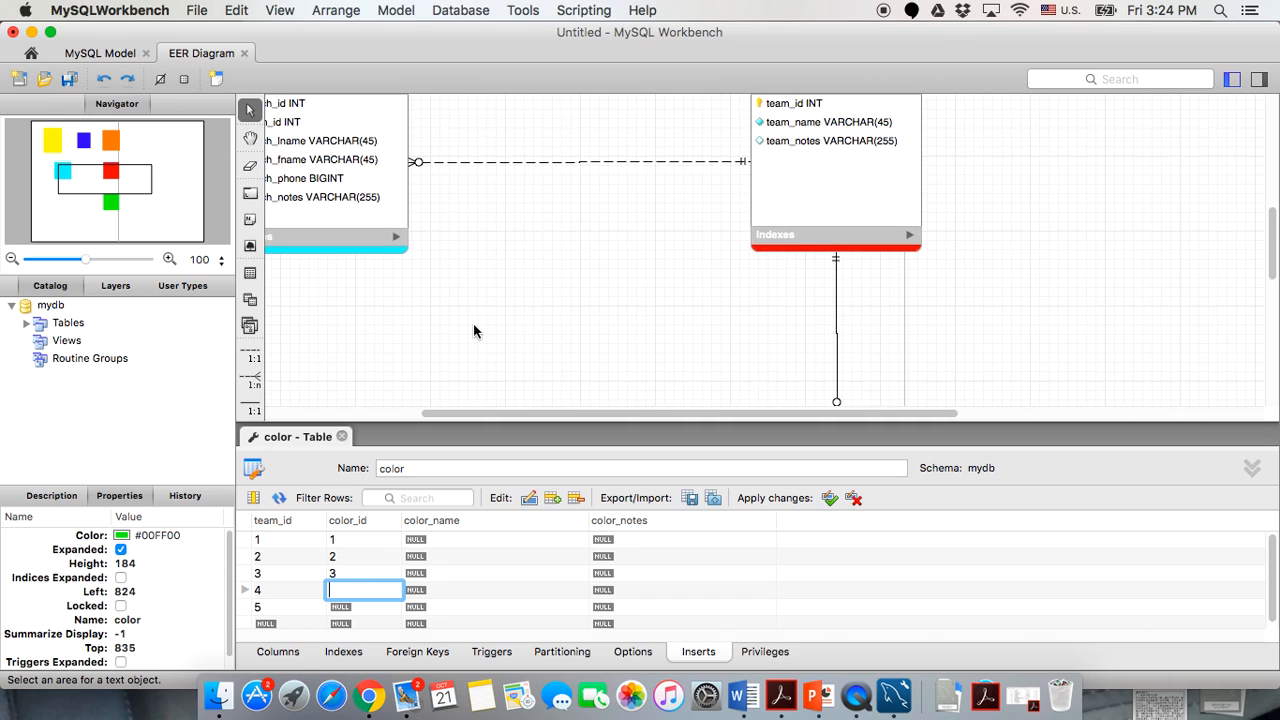
pyautogui.write('4')
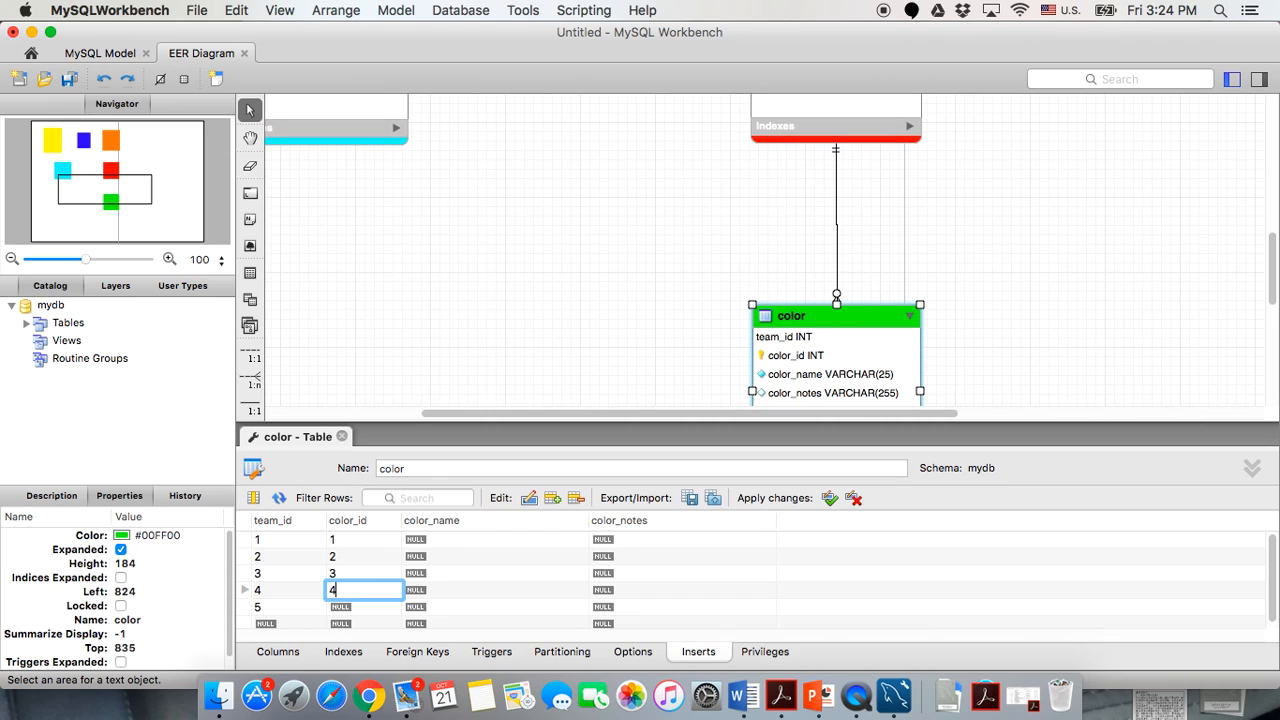
pyautogui.click(366, 607)
pyautogui.click(366, 612)
pyautogui.write('5')
# Name the colors navy, red, yellow, orange and white in rows 1–5.
pyautogui.click(440, 537)
pyautogui.click(440, 541)
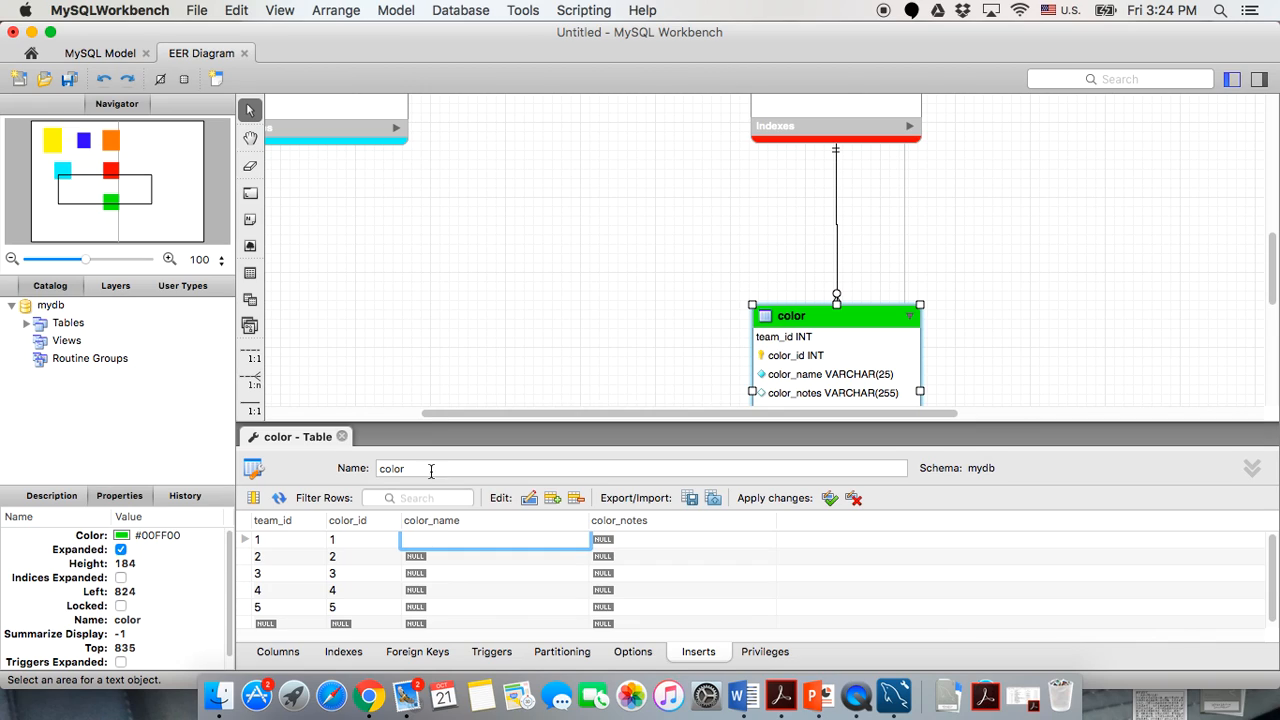
pyautogui.write('vy')
pyautogui.doubleClick(414, 563)
pyautogui.write('red')
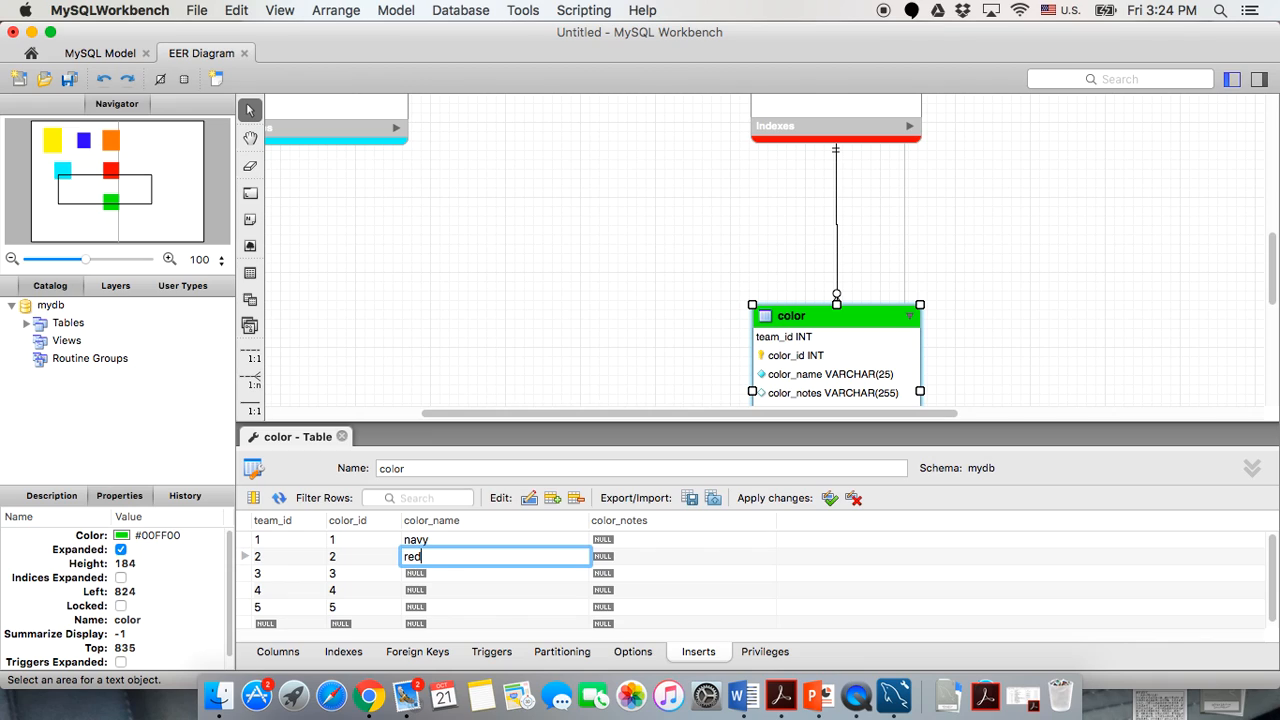
pyautogui.doubleClick(414, 583)
pyautogui.write('yellow')
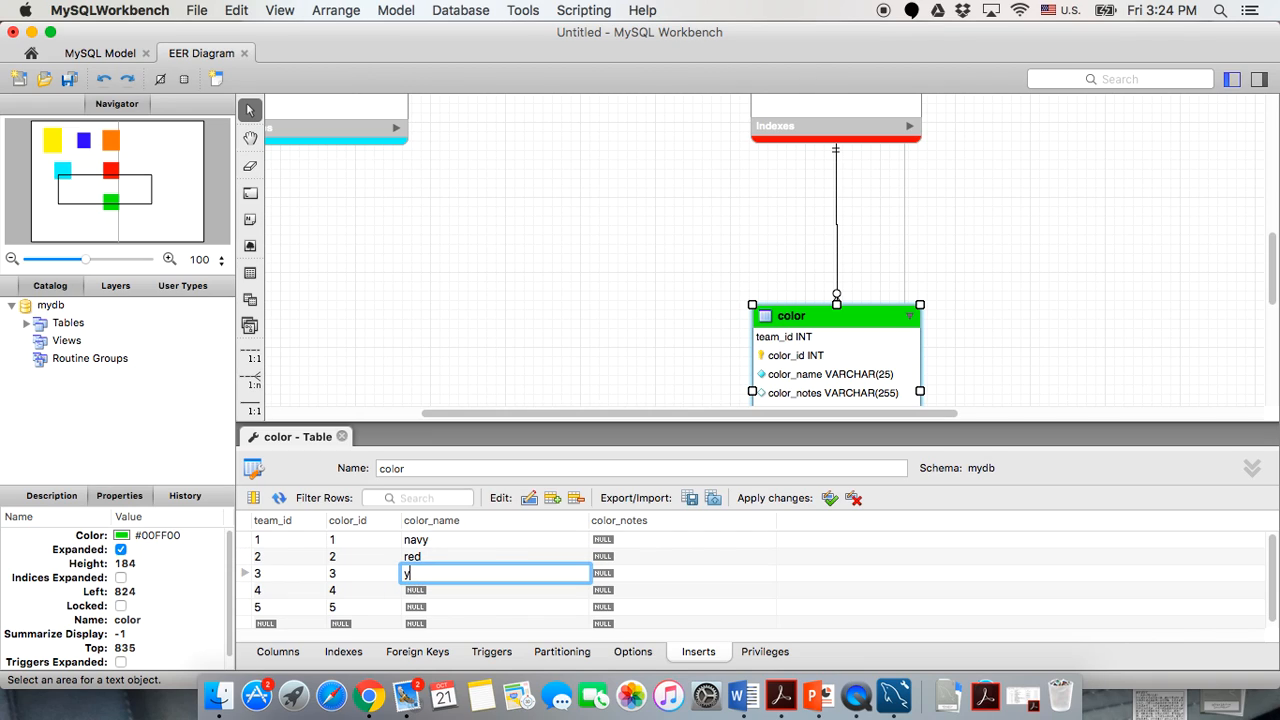
pyautogui.doubleClick(416, 604)
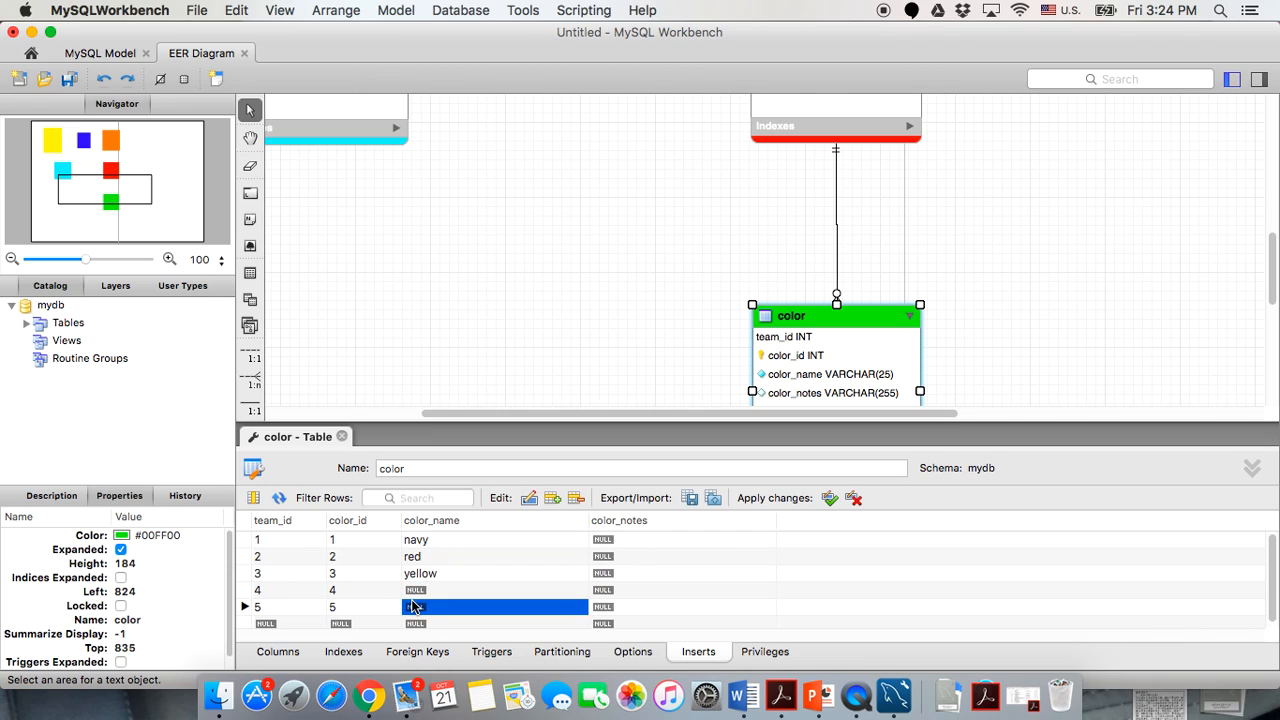
pyautogui.doubleClick(416, 592)
pyautogui.write('orange')
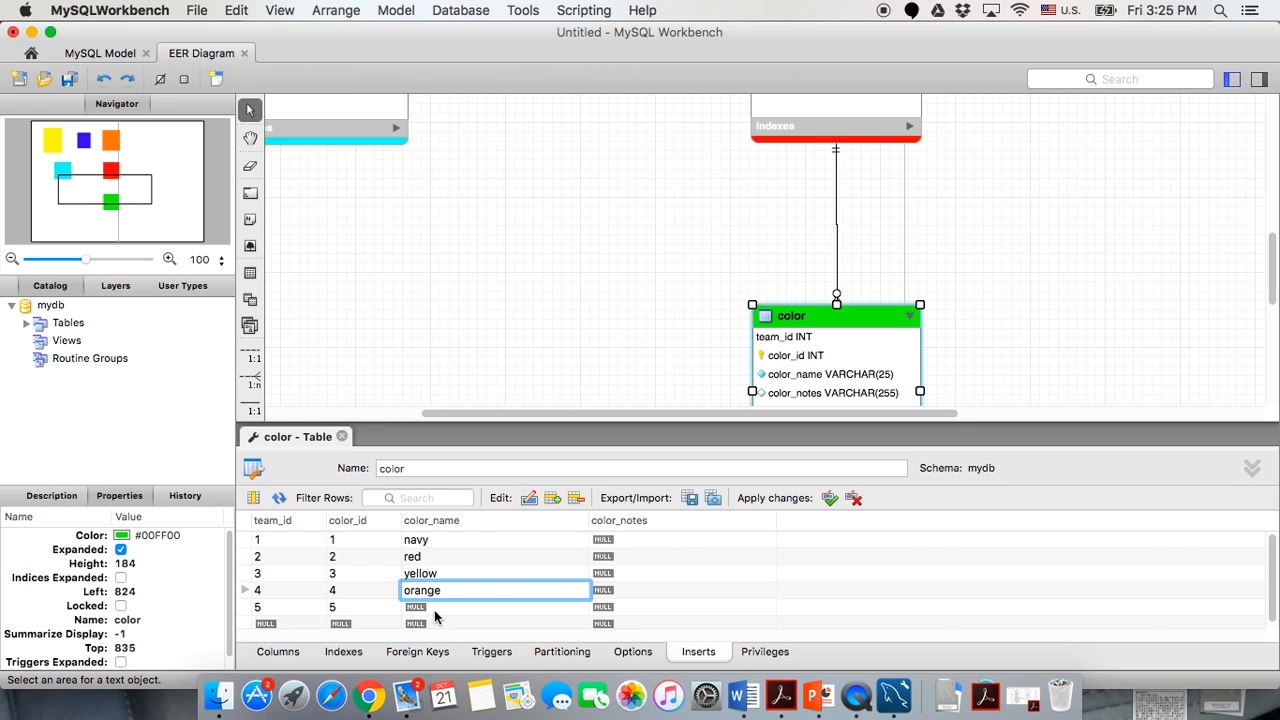
pyautogui.doubleClick(435, 608)
pyautogui.write('white')
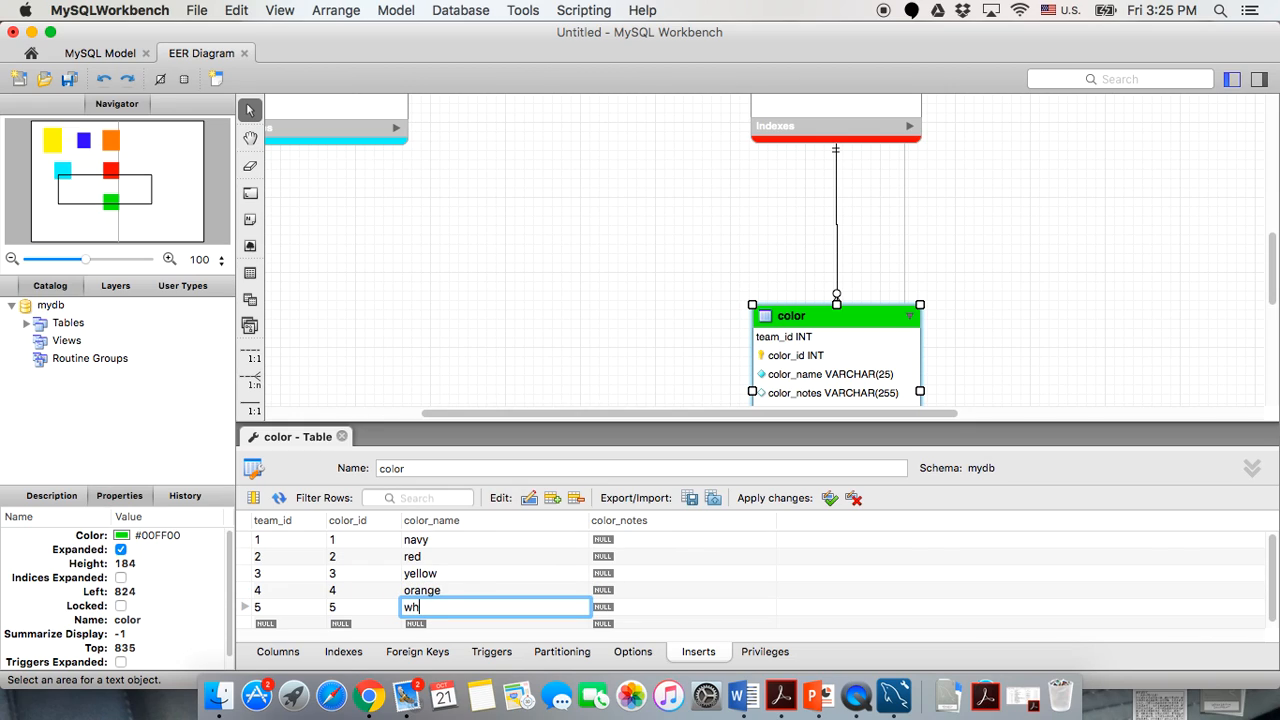
pyautogui.click(800, 577)
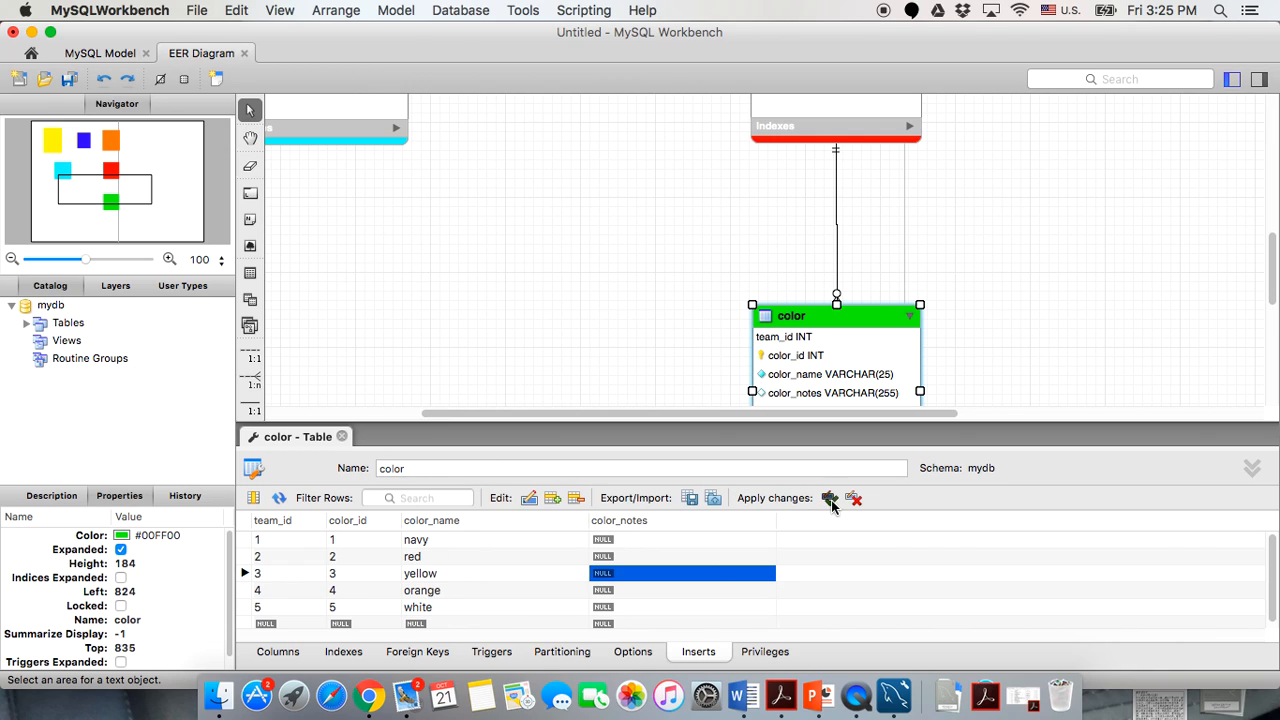
# Review the color rows, including the NULL color_notes, and the color table in the diagram.
pyautogui.click(790, 610)
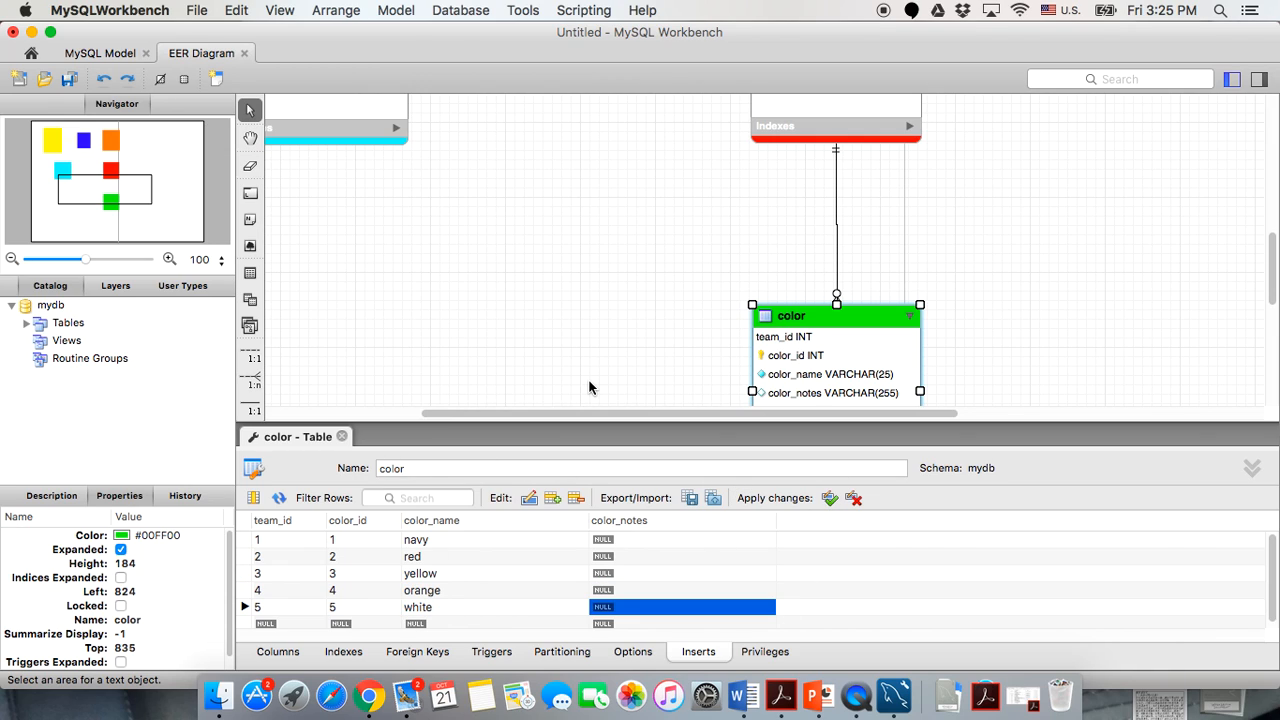
pyautogui.scroll(10, 590, 388)
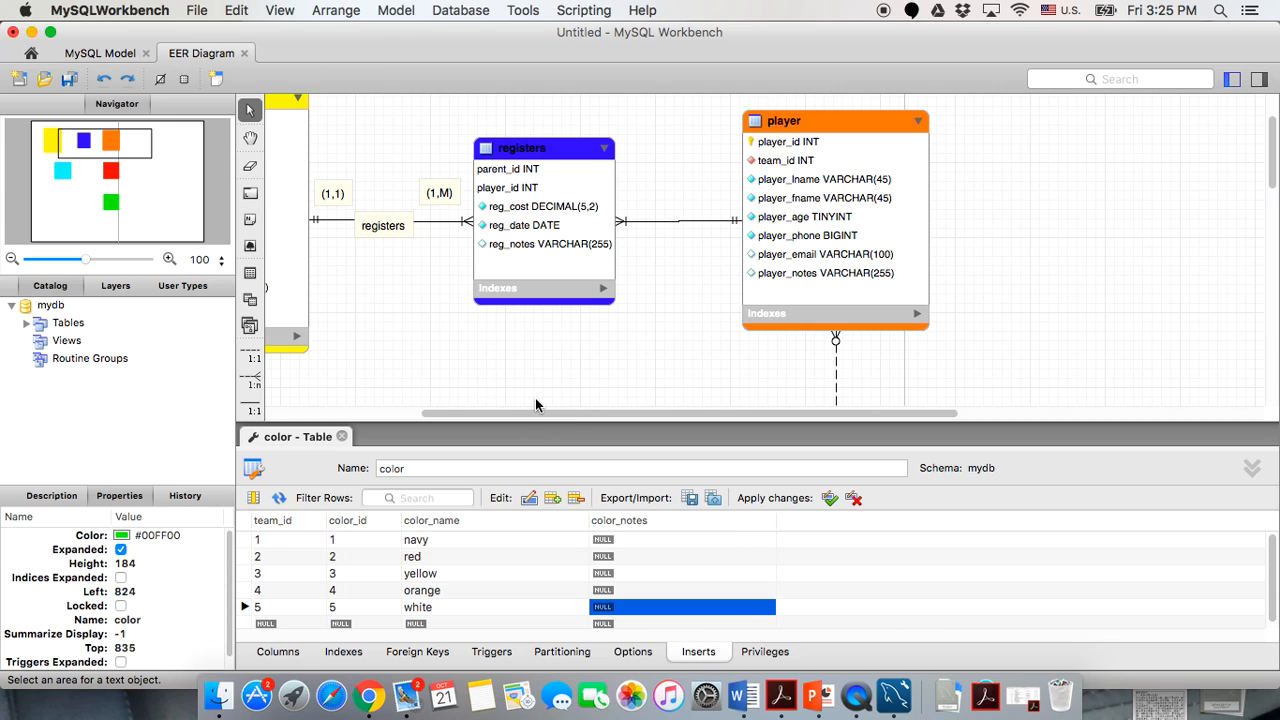
pyautogui.scroll(-5, 538, 405)
pyautogui.click(300, 541)
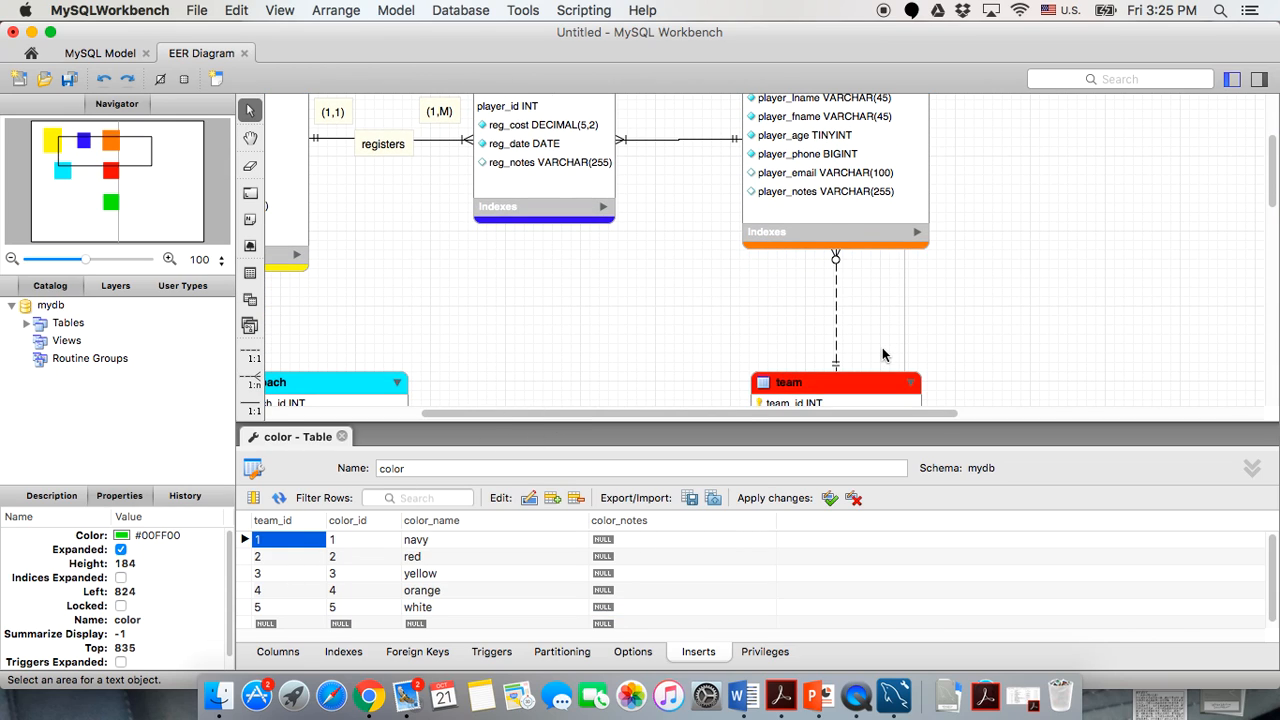
pyautogui.scroll(5, 882, 347)
pyautogui.scroll(-10, 882, 347)
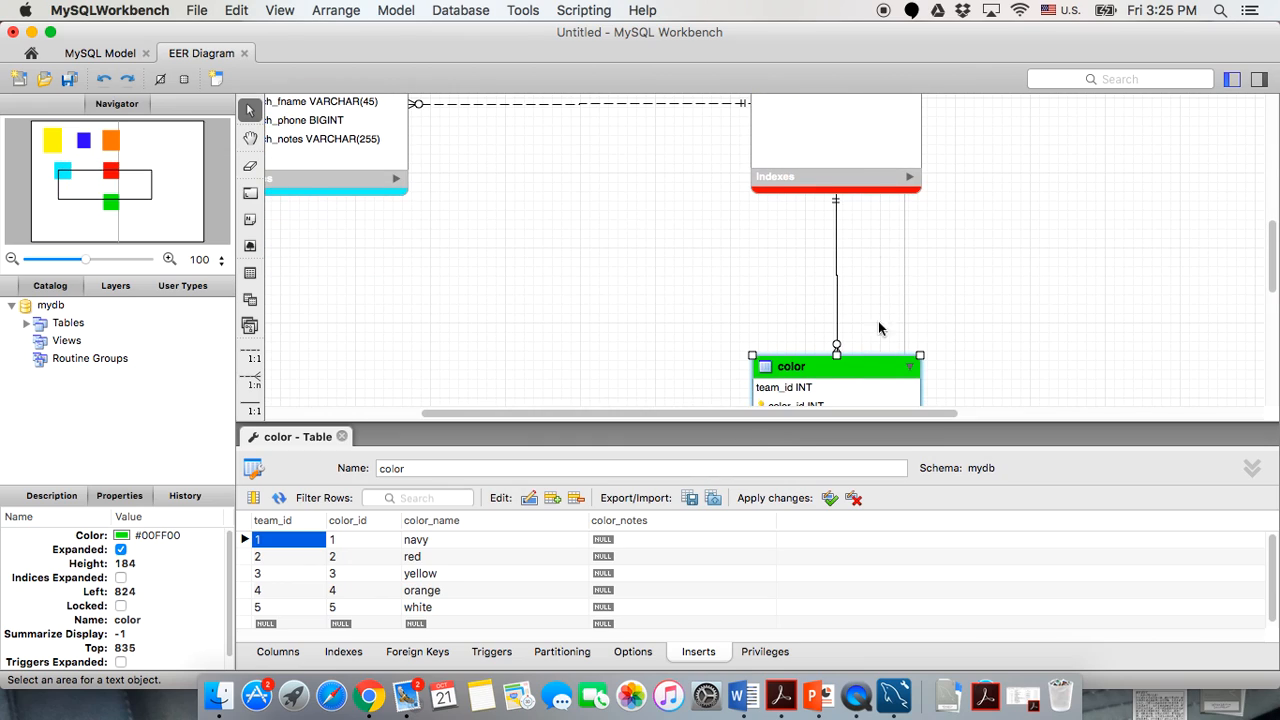
pyautogui.click(861, 385)
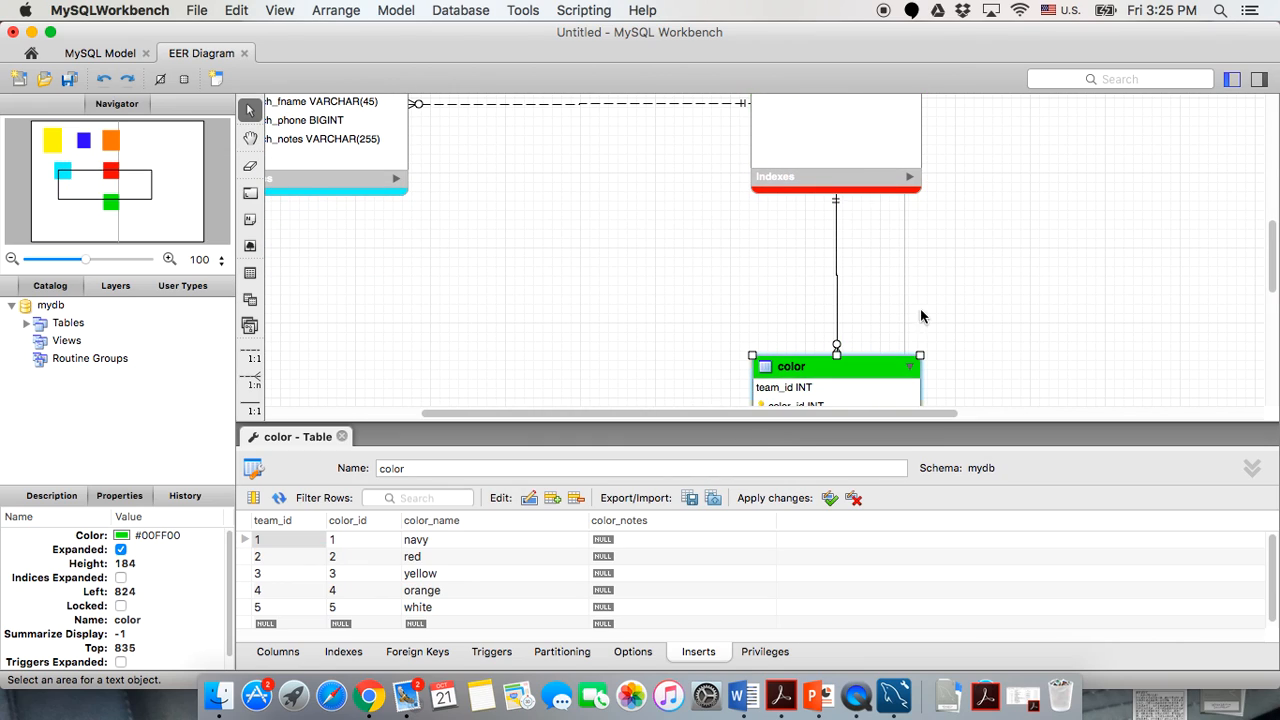
pyautogui.scroll(-1, 986, 259)
pyautogui.click(987, 260)
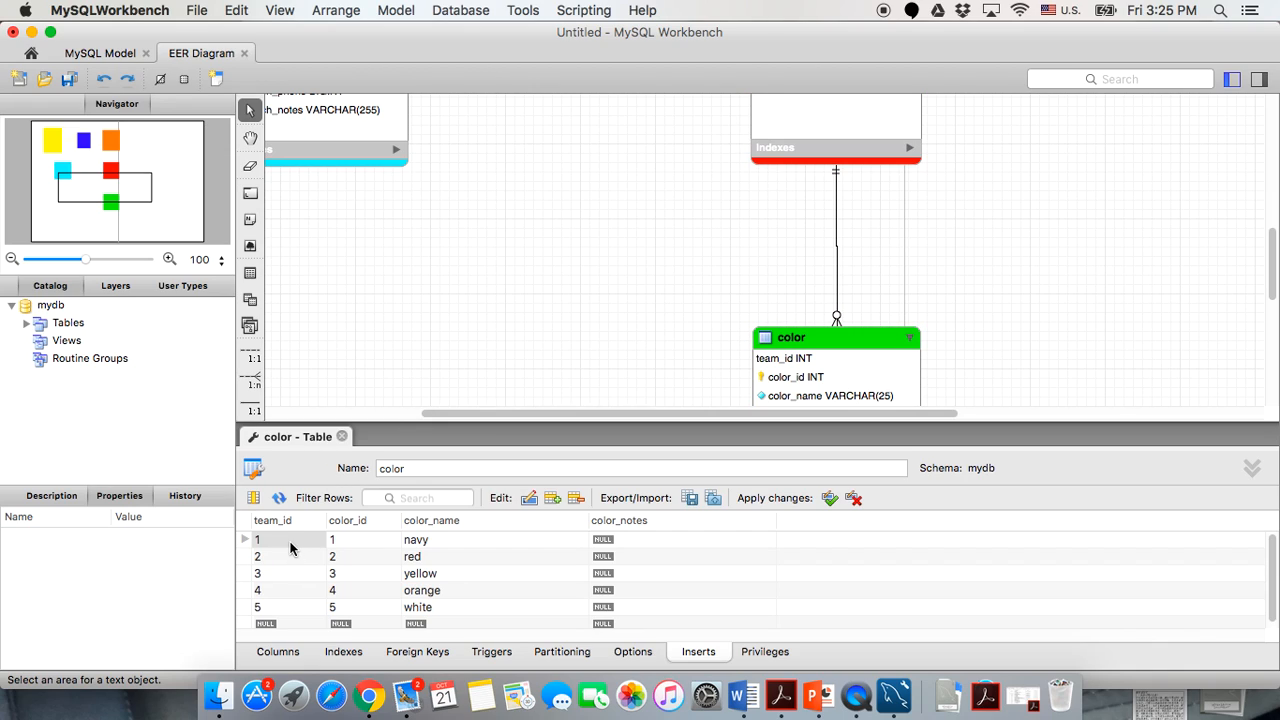
# Enter team_id 1 into the second through fifth color insert rows.
pyautogui.click(290, 543)
pyautogui.click(284, 555)
pyautogui.write('1')
pyautogui.click(270, 576)
pyautogui.write('1')
pyautogui.click(272, 592)
pyautogui.write('1')
pyautogui.click(268, 609)
pyautogui.write('1')
pyautogui.click(397, 607)
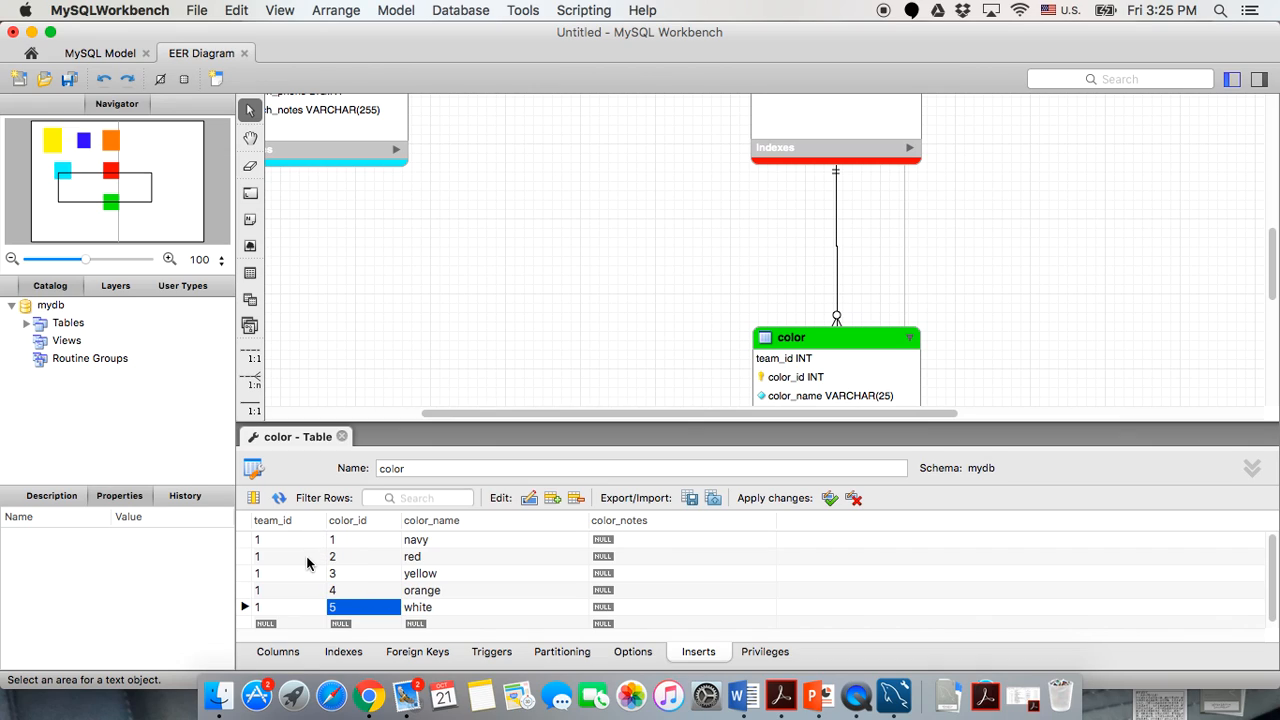
# Set team_id to 2, 3, 4 and 5 for the red, yellow, orange and white rows.
pyautogui.doubleClick(284, 540)
pyautogui.doubleClick(280, 561)
pyautogui.write('2')
pyautogui.doubleClick(279, 574)
pyautogui.write('3')
pyautogui.doubleClick(276, 590)
pyautogui.write('4')
pyautogui.doubleClick(279, 608)
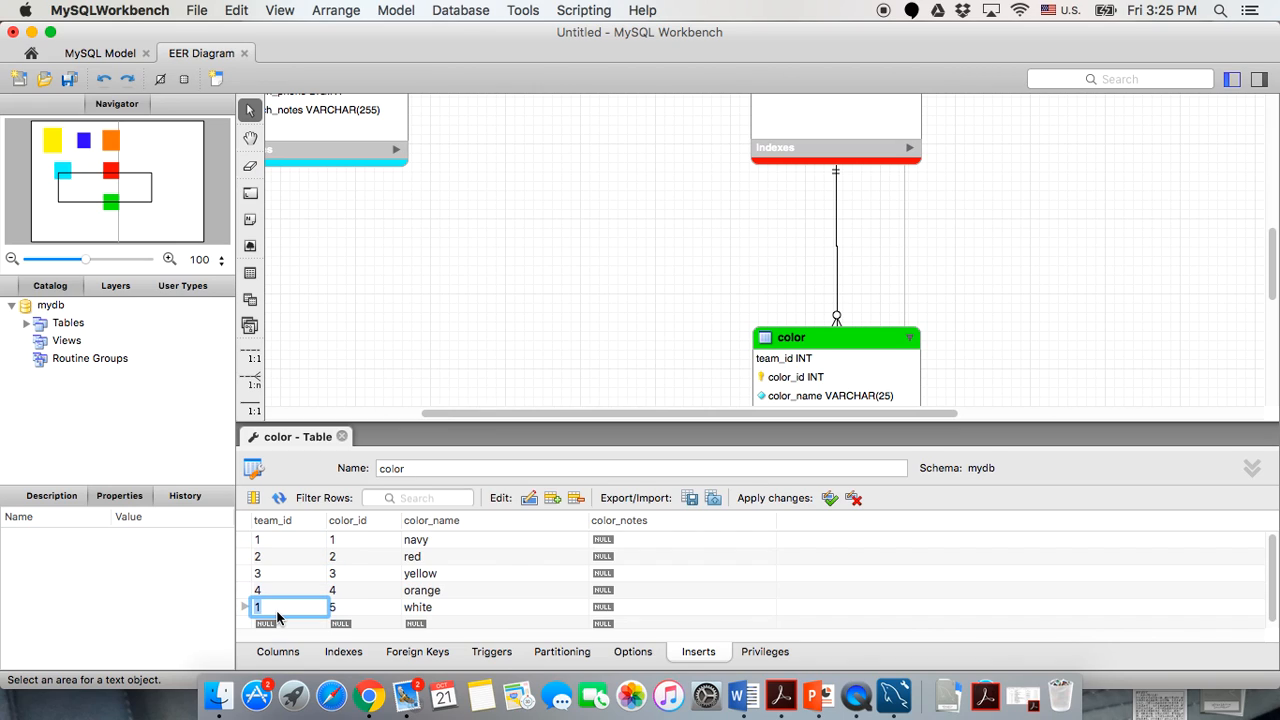
pyautogui.write('5')
pyautogui.click(296, 591)
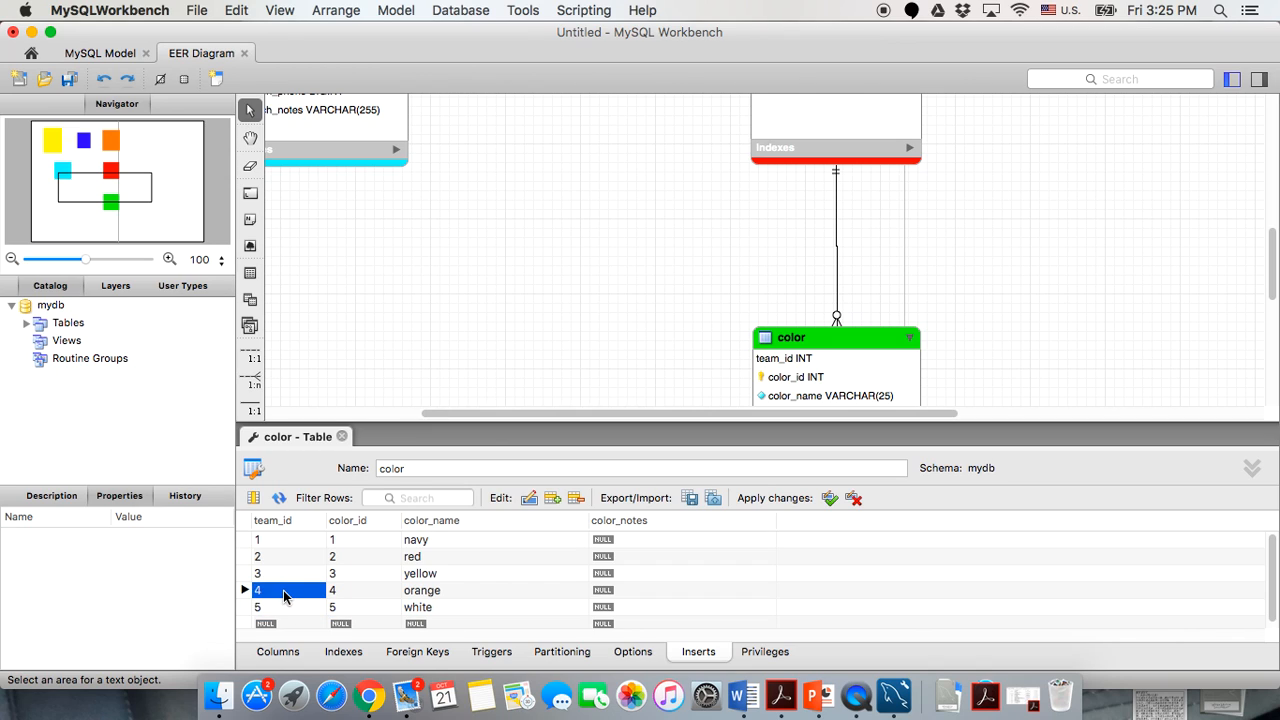
# Close the color table editor and return to the full EER diagram.
pyautogui.scroll(5, 547, 269)
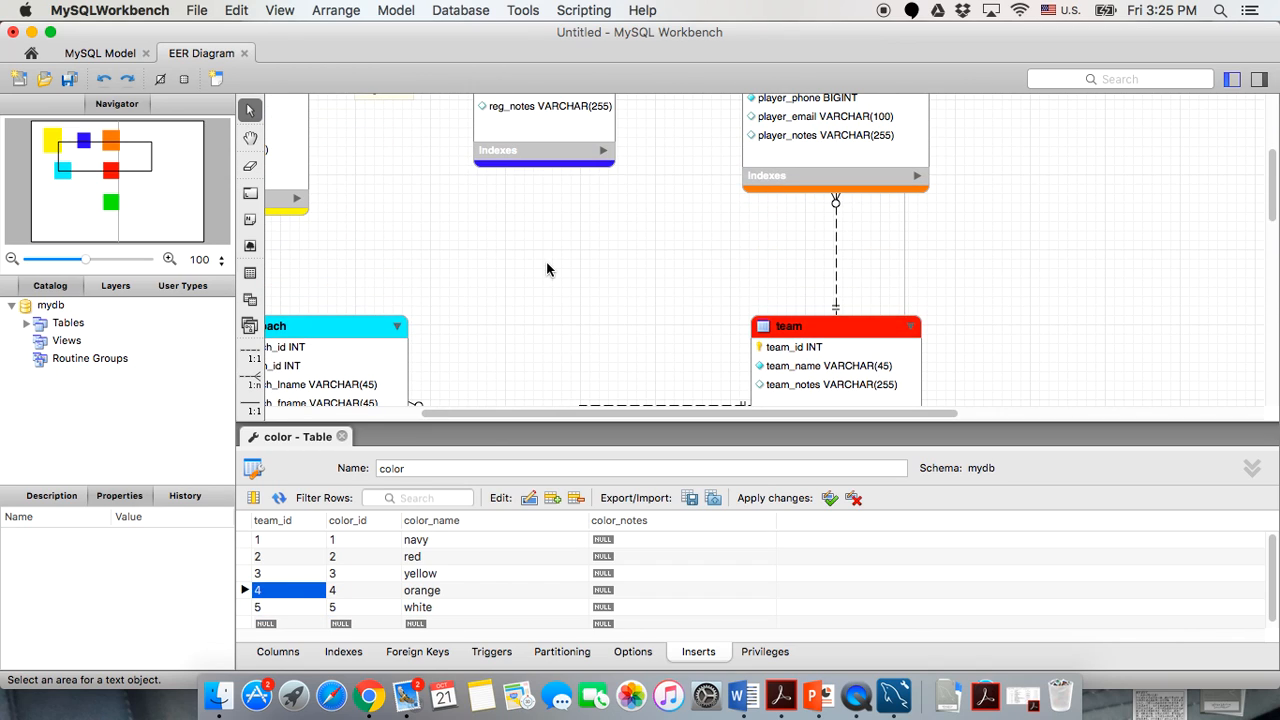
pyautogui.scroll(-5, 749, 277)
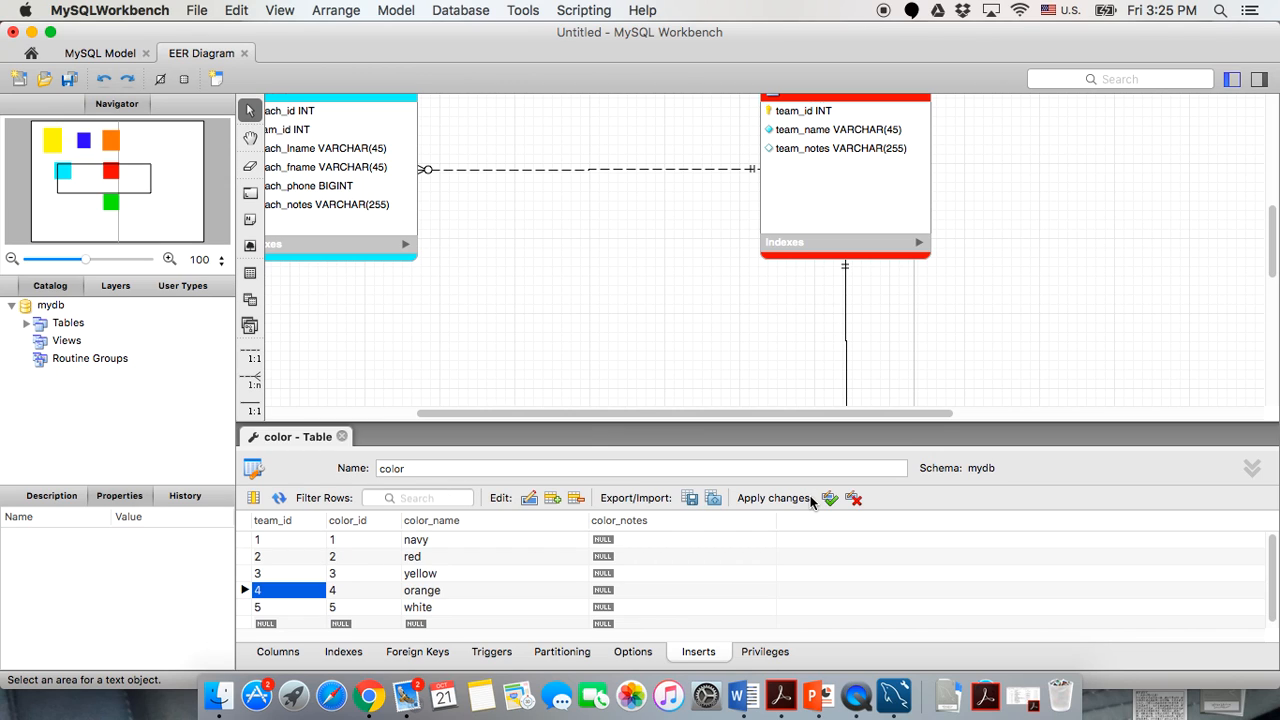
pyautogui.click(341, 436)
pyautogui.scroll(5, 469, 433)
pyautogui.scroll(5, 470, 432)
pyautogui.hscroll(-2, 470, 432)
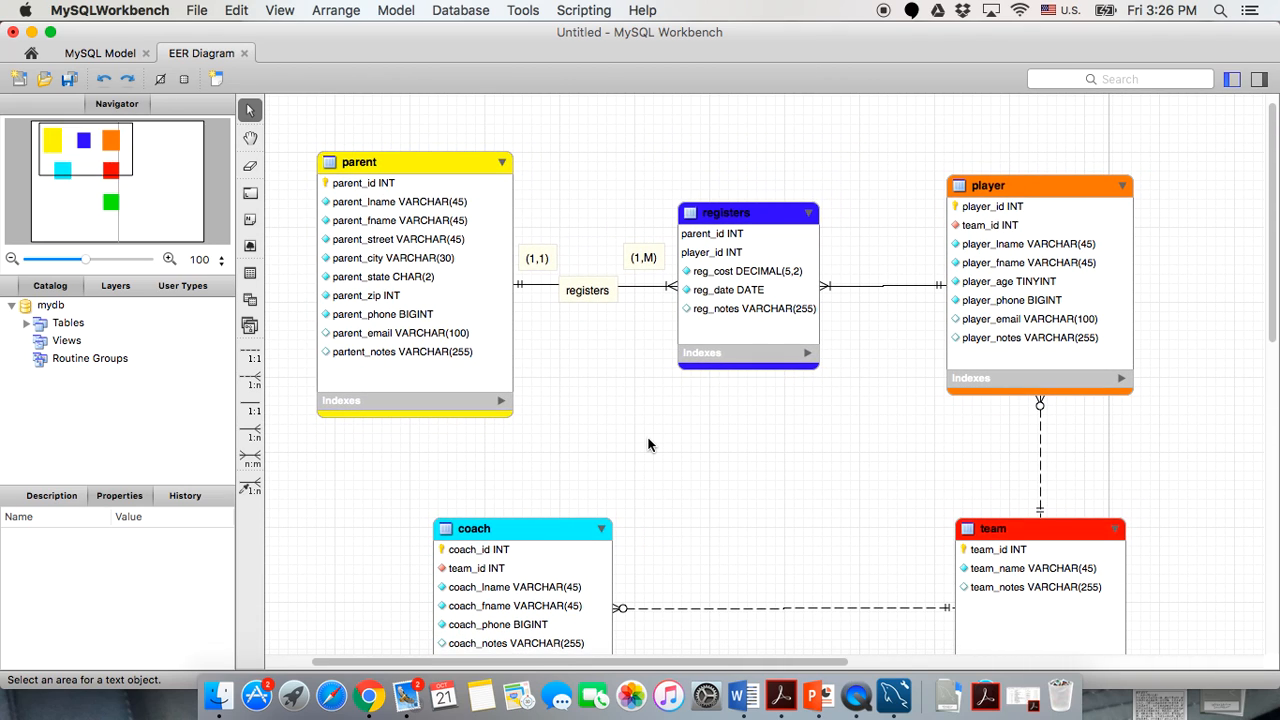
# Rename the mydb schema to hf13c in the schema editor and close the editor.
pyautogui.click(52, 307)
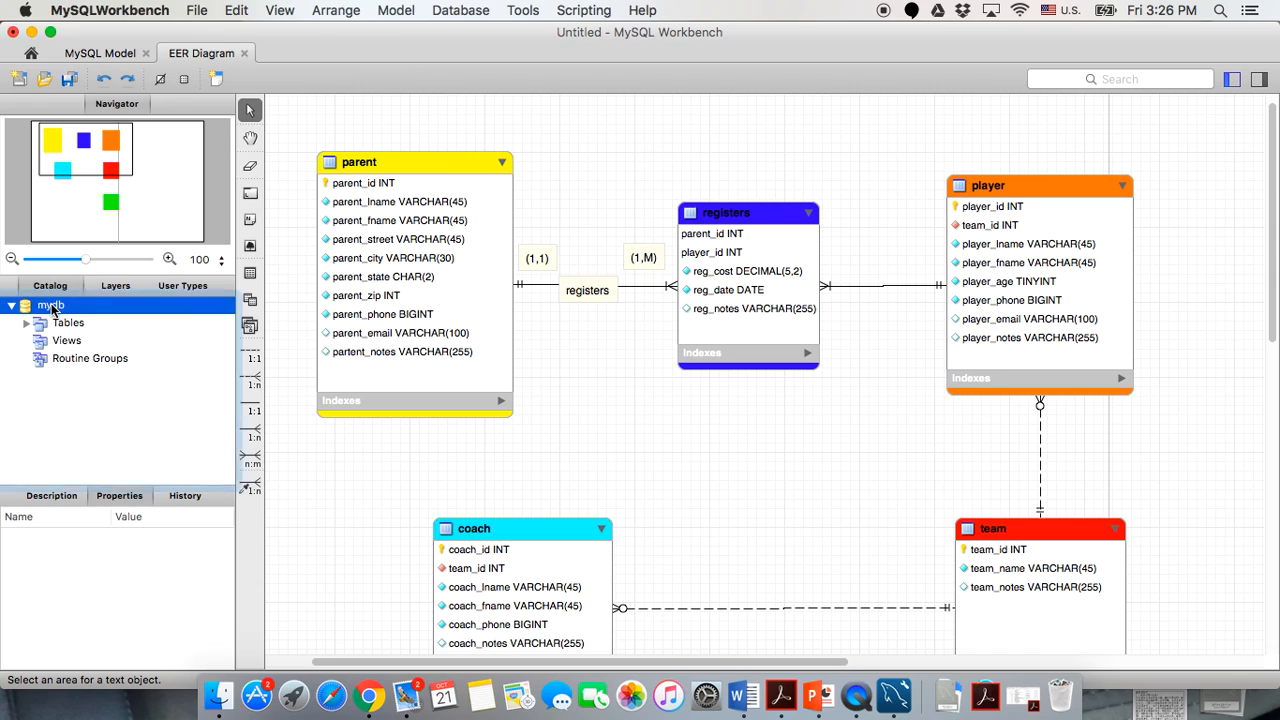
pyautogui.doubleClick(52, 307)
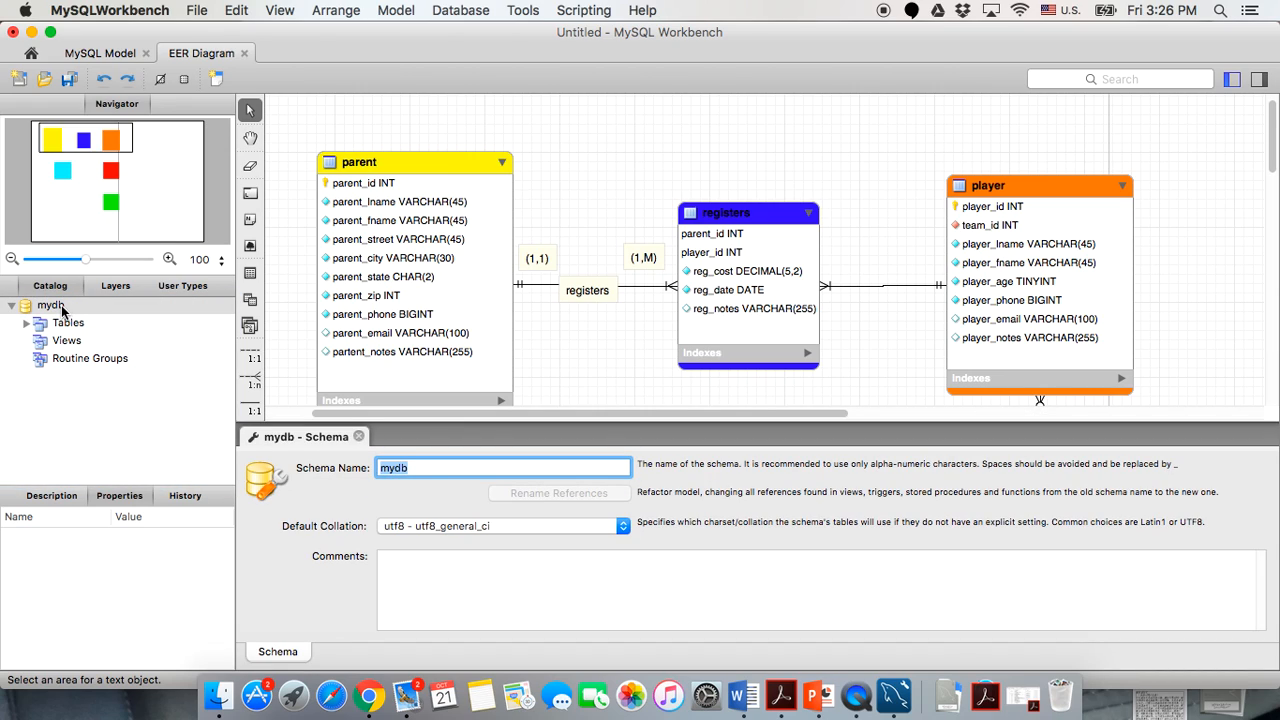
pyautogui.click(57, 310)
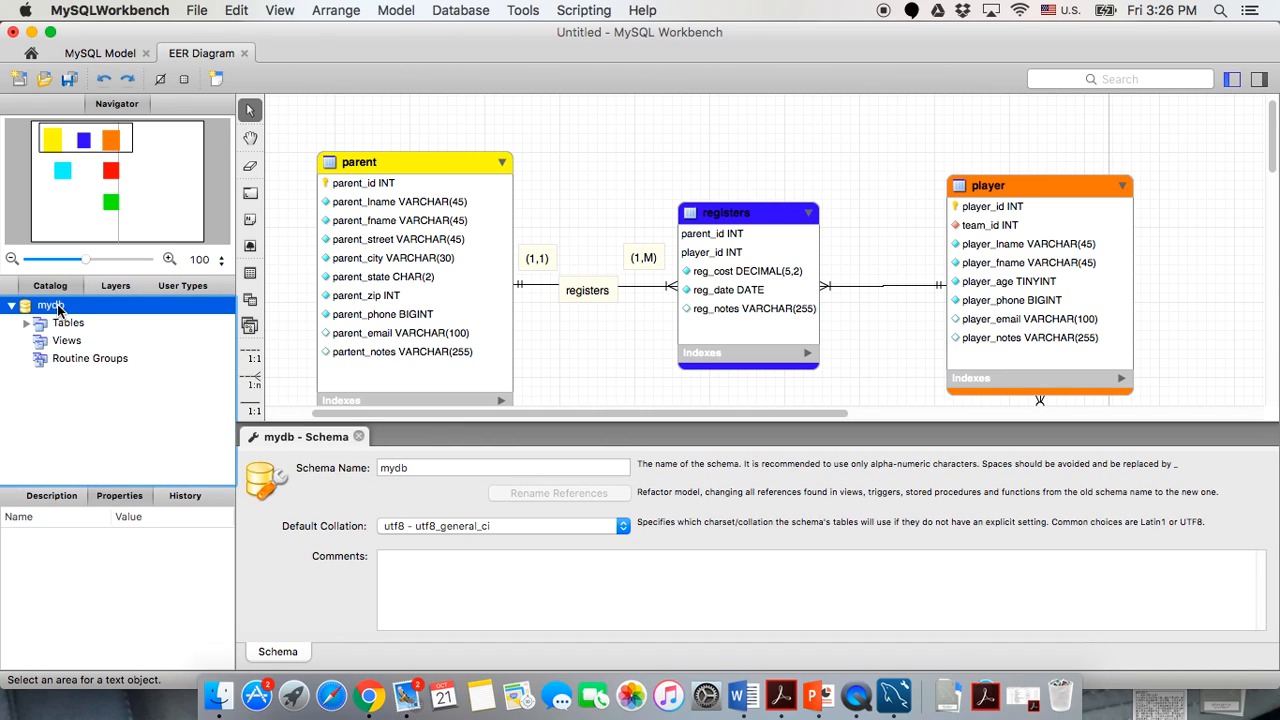
pyautogui.doubleClick(413, 468)
pyautogui.write('hf13c')
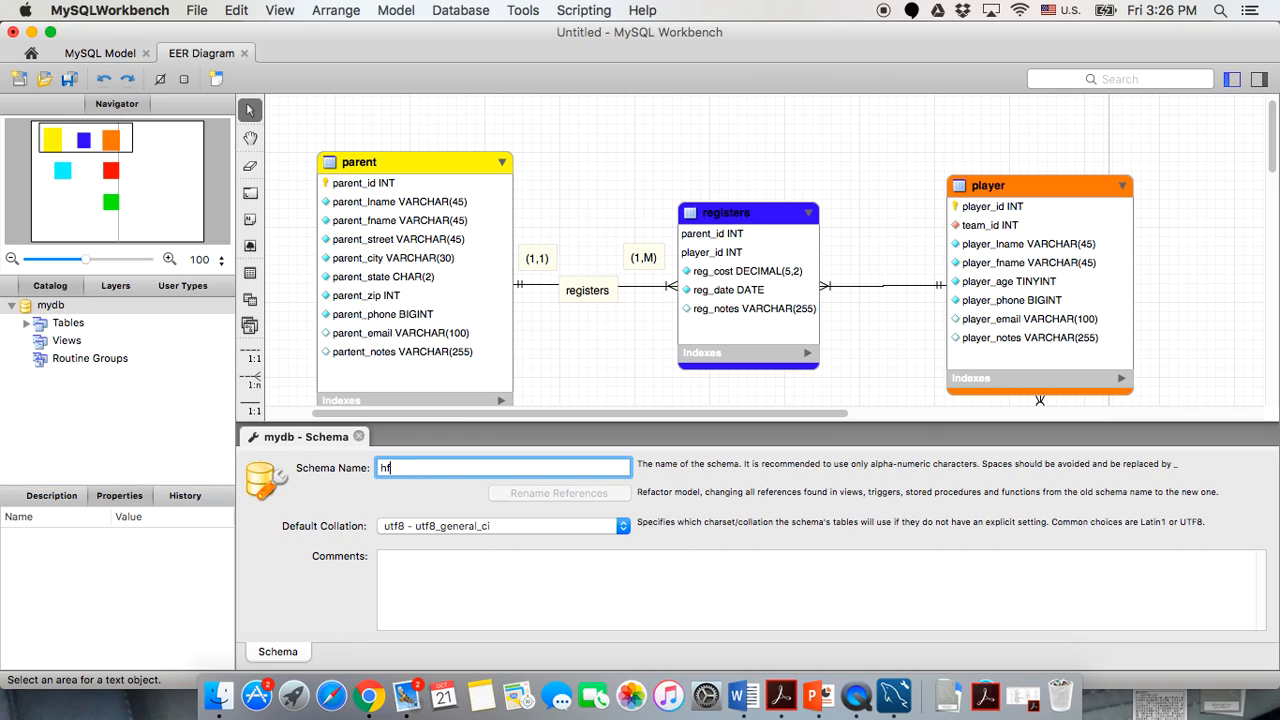
pyautogui.click(358, 437)
pyautogui.click(456, 11)
pyautogui.click(458, 11)
pyautogui.click(460, 11)
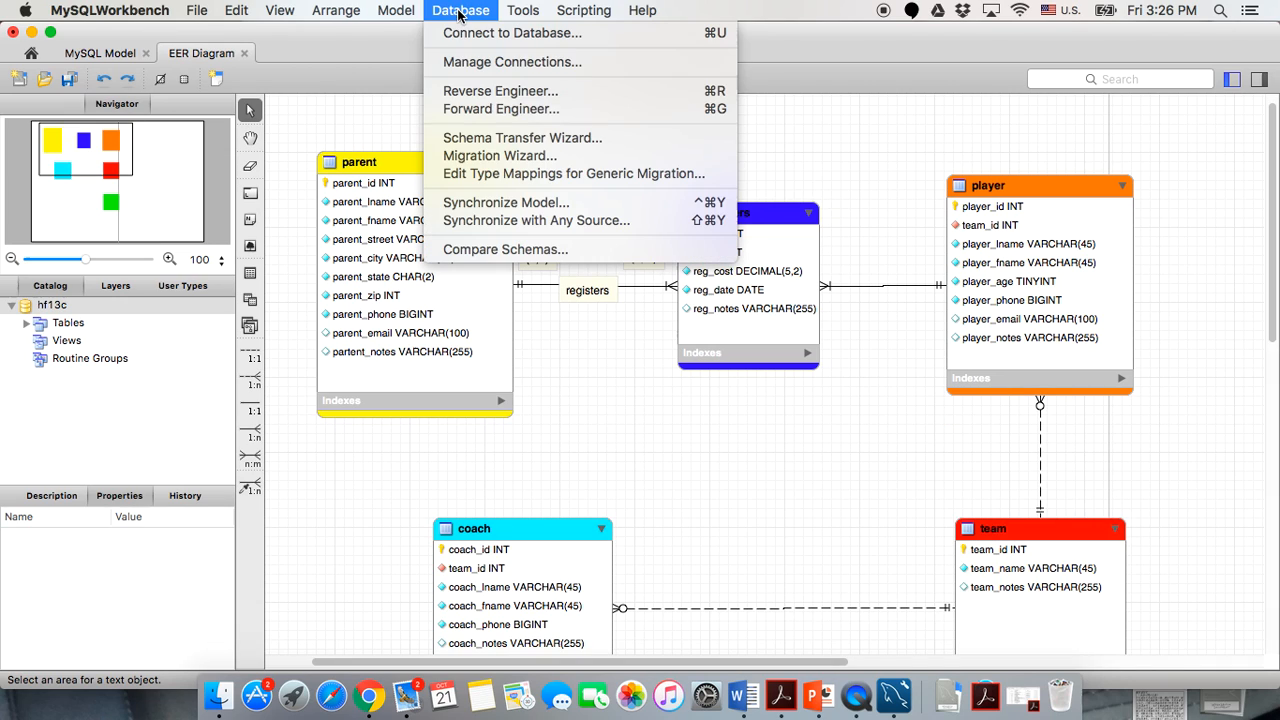
# Forward engineer to CCI_student with INSERTs, DROP objects, DROP SCHEMA and SHOW WARNINGS enabled.
pyautogui.click(455, 110)
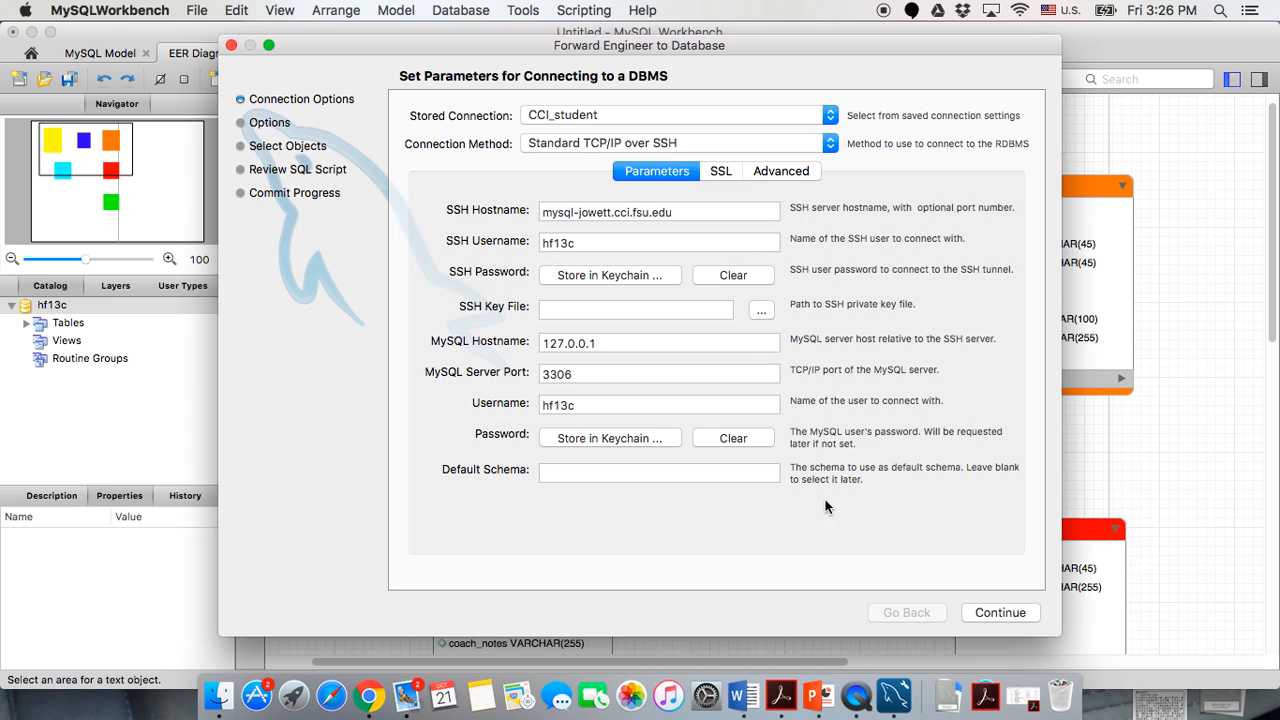
pyautogui.click(1012, 613)
pyautogui.click(426, 536)
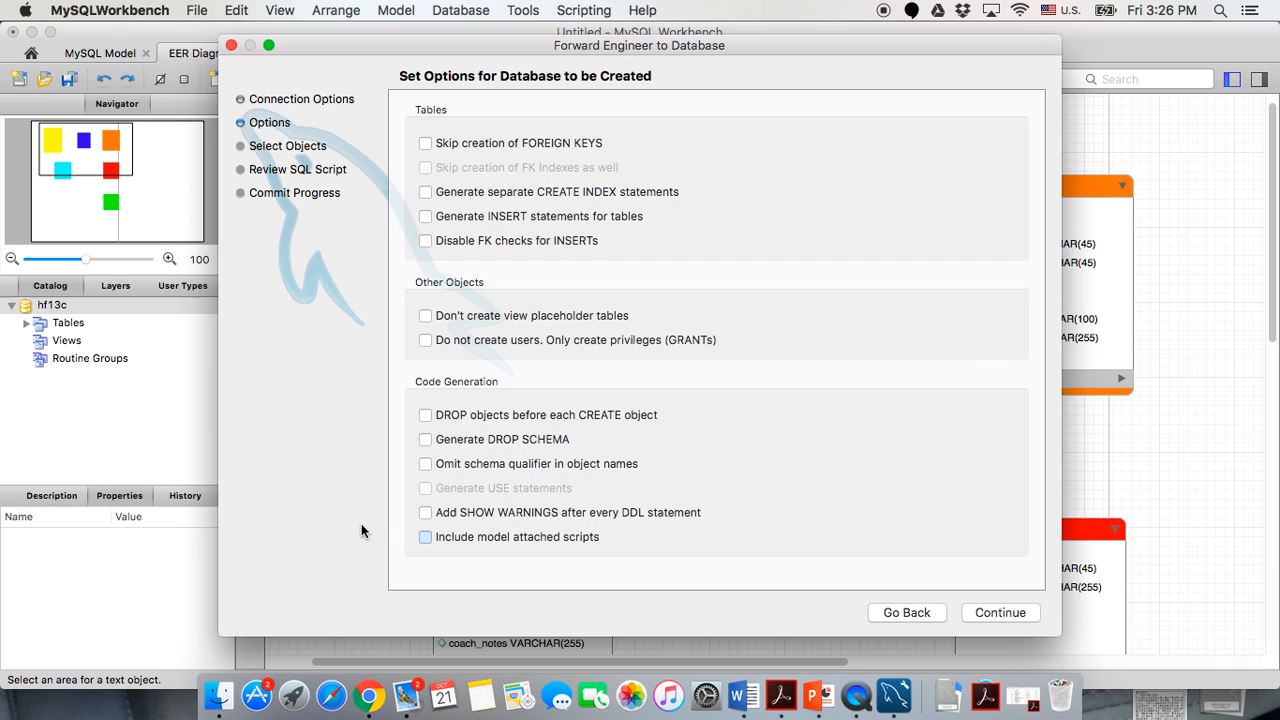
pyautogui.click(430, 224)
pyautogui.click(425, 418)
pyautogui.click(425, 439)
pyautogui.click(427, 513)
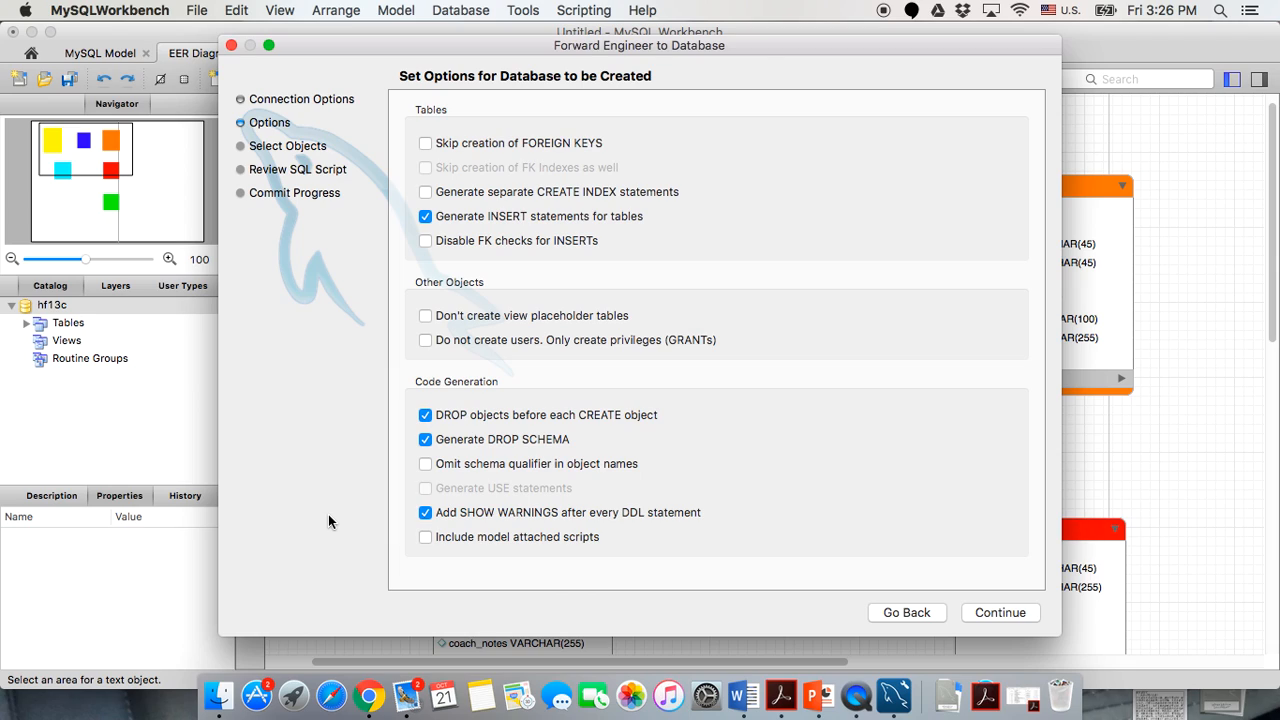
pyautogui.click(976, 621)
# Export all six tables, run the generated script on the server, and close the wizard.
pyautogui.click(997, 614)
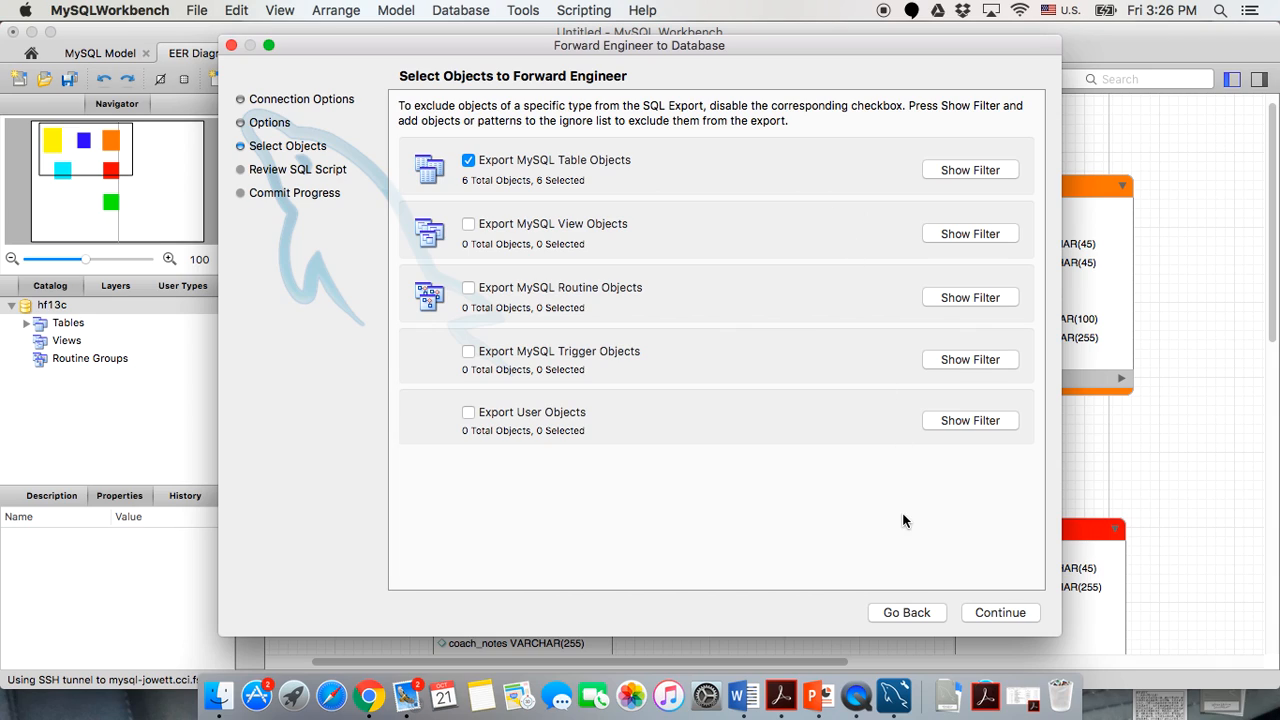
pyautogui.click(995, 618)
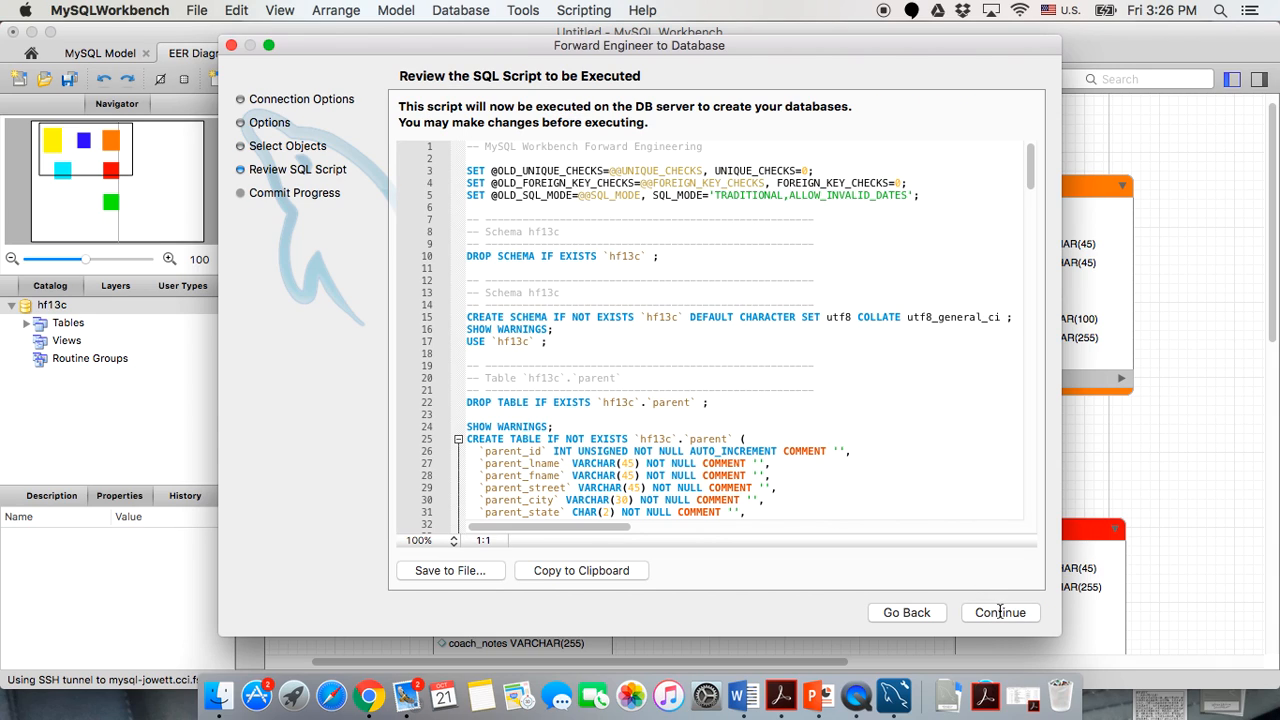
pyautogui.click(999, 614)
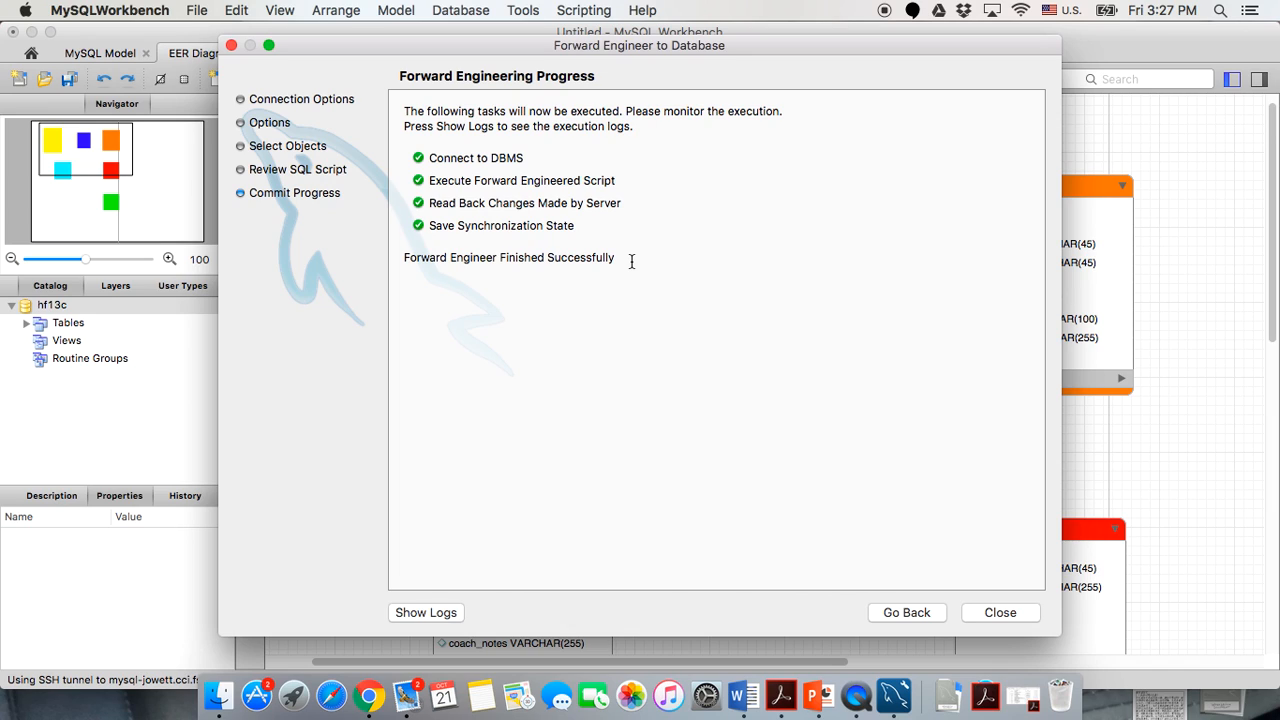
pyautogui.click(1001, 612)
# On CCI_student, run 'use hf13c; show tables;' to list the six tables.
pyautogui.click(31, 53)
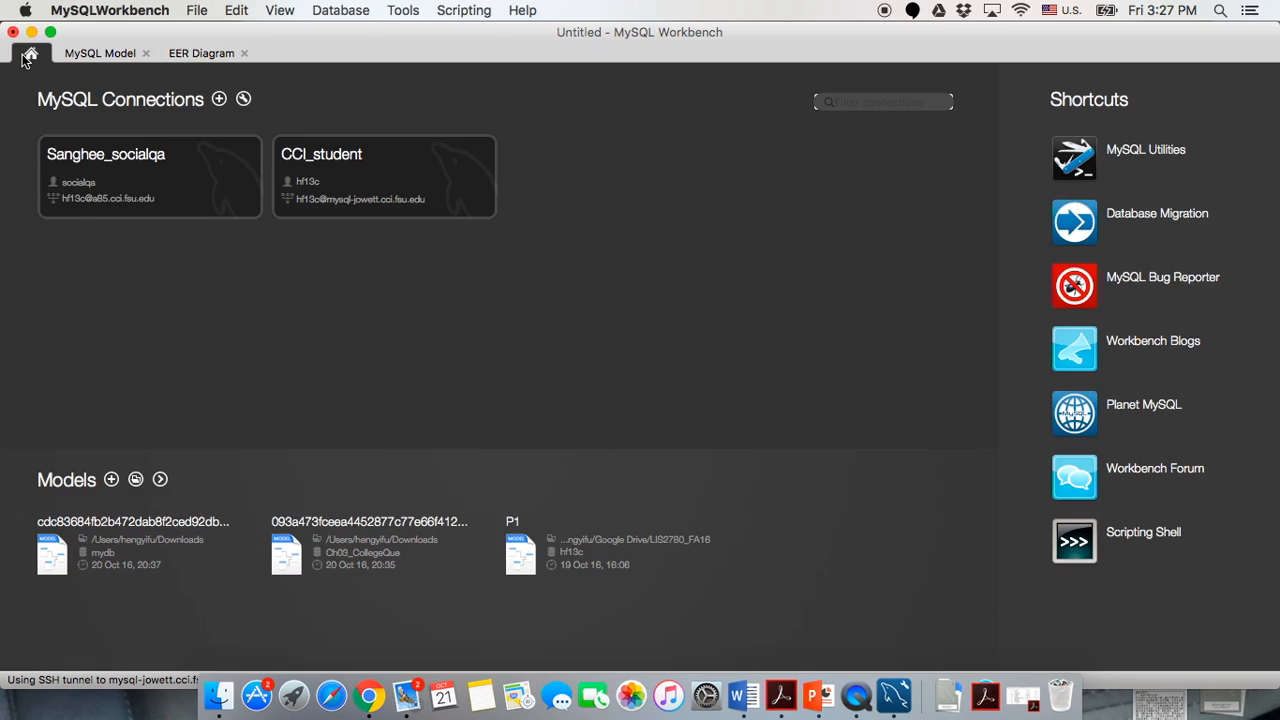
pyautogui.click(318, 177)
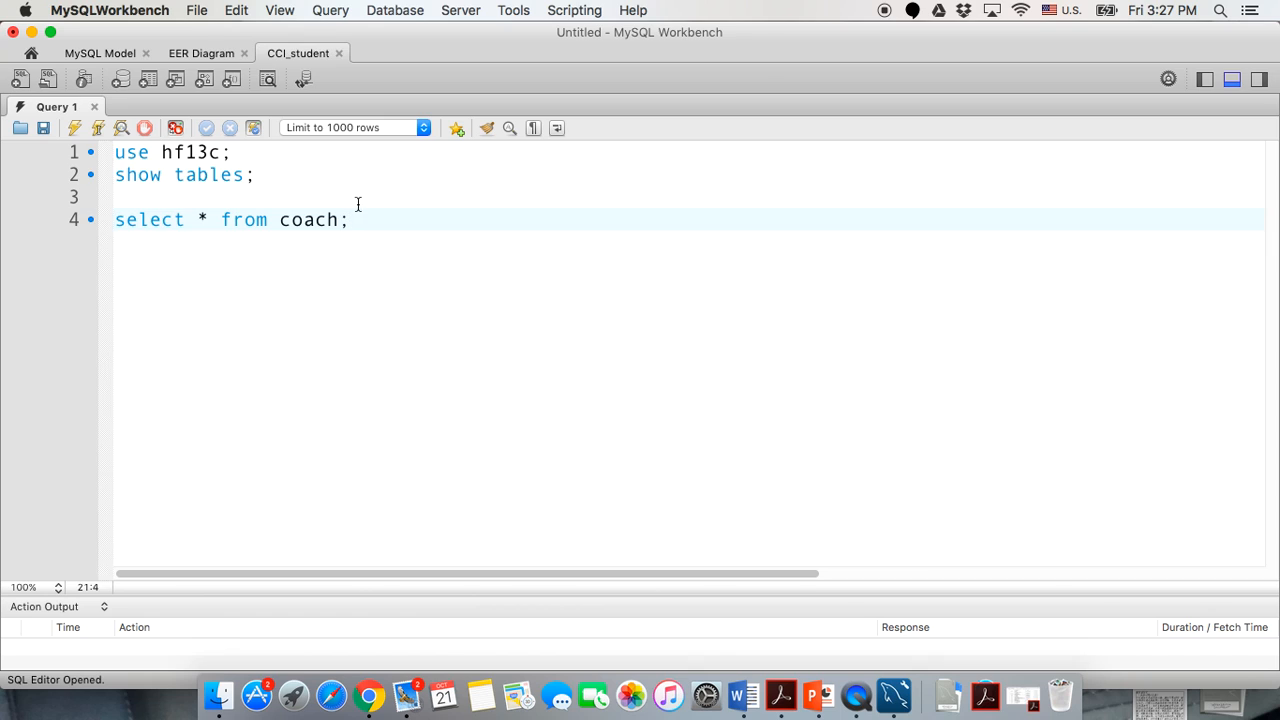
pyautogui.moveTo(271, 177); pyautogui.dragTo(41, 152)
pyautogui.click(75, 128)
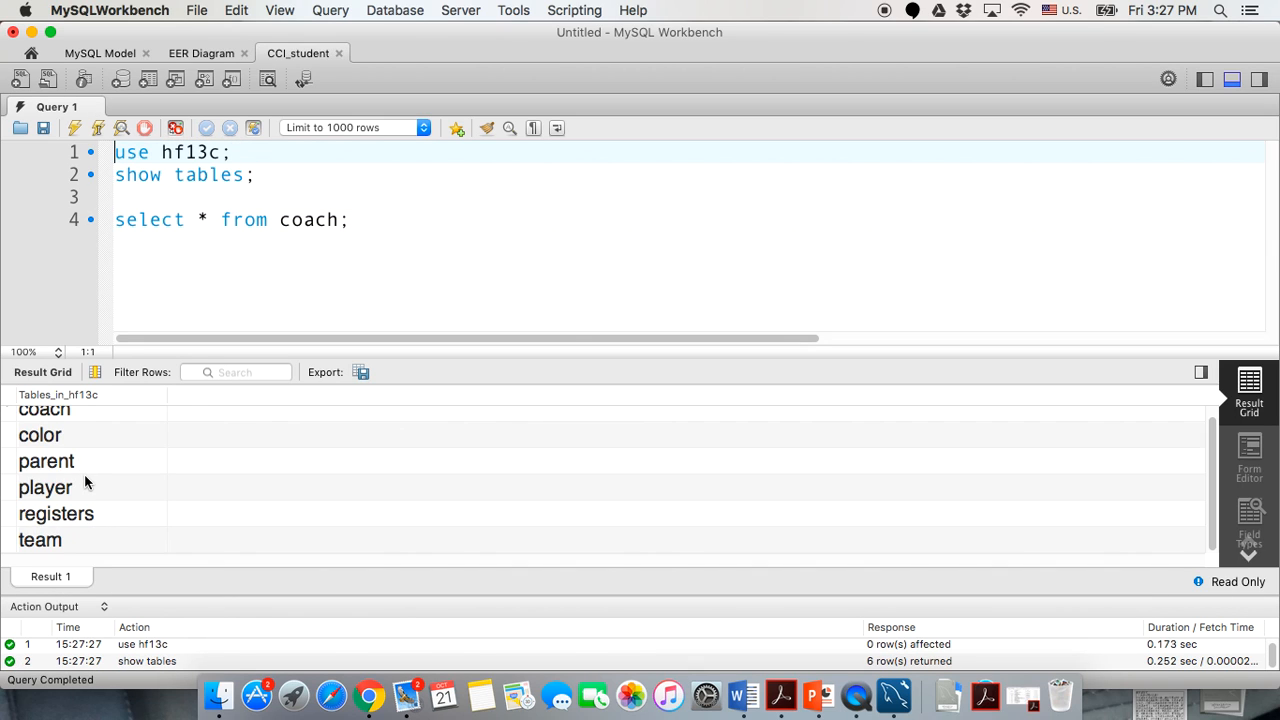
pyautogui.scroll(2, 85, 480)
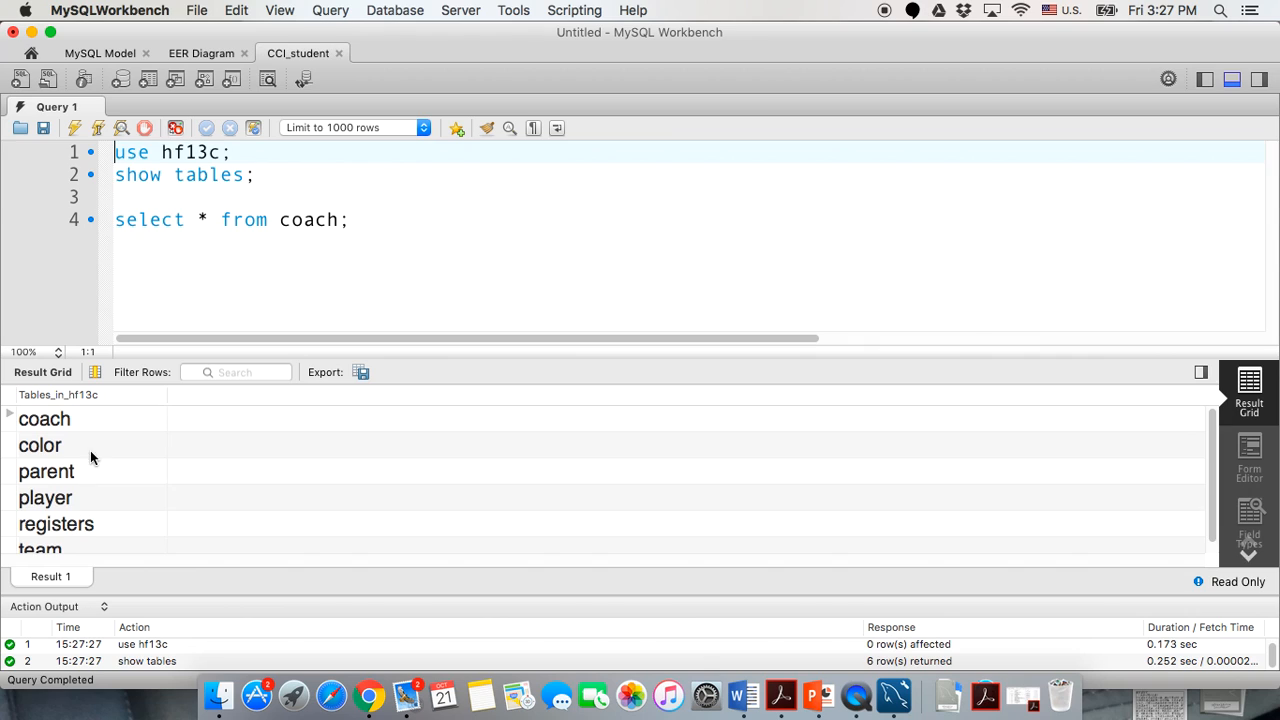
pyautogui.scroll(-1, 93, 460)
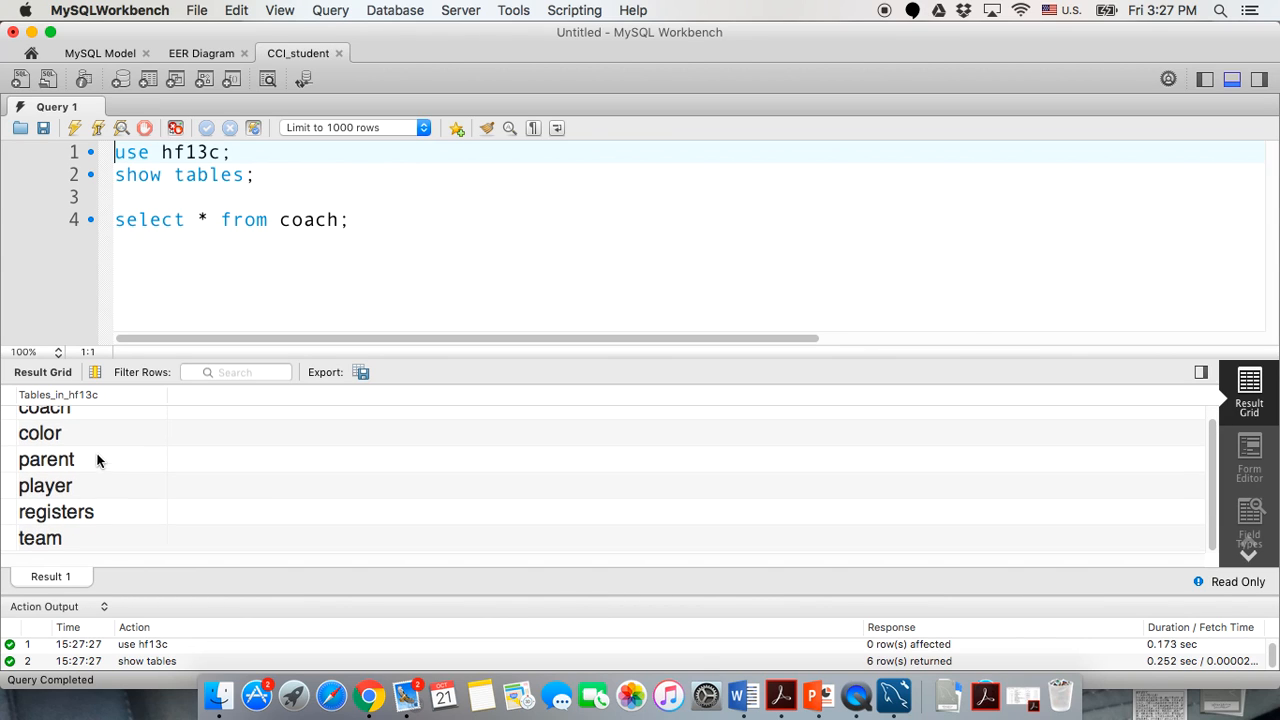
# Run 'select * from coach;' to see its five rows, then close the SQL editor.
pyautogui.click(78, 221)
pyautogui.click(75, 127)
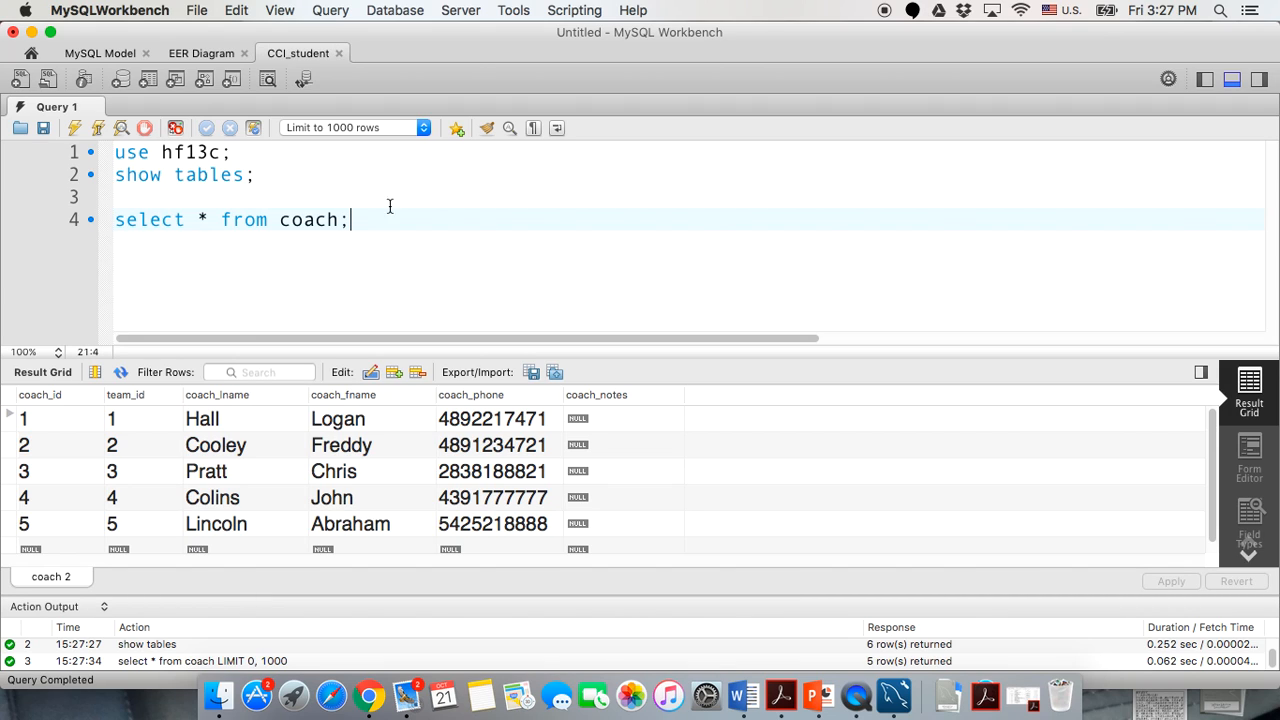
pyautogui.click(339, 53)
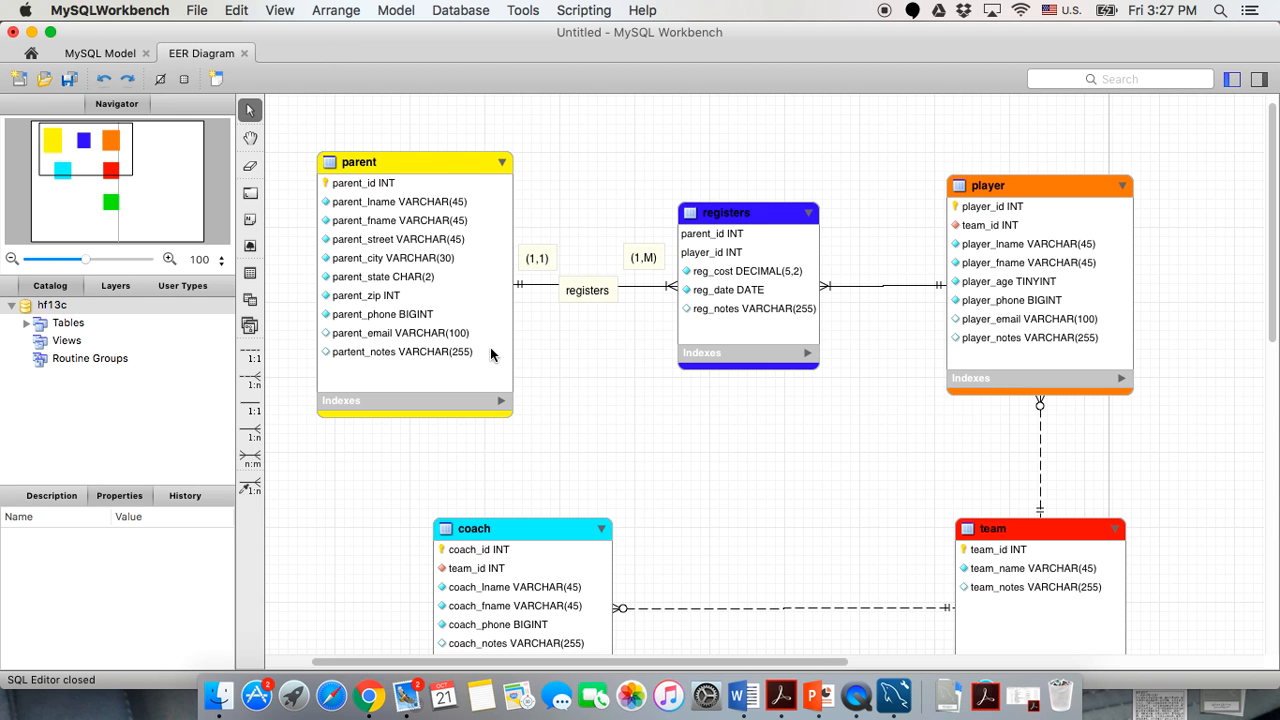
# Scroll around the diagram and open the team table's insert data.
pyautogui.scroll(-10, 656, 453)
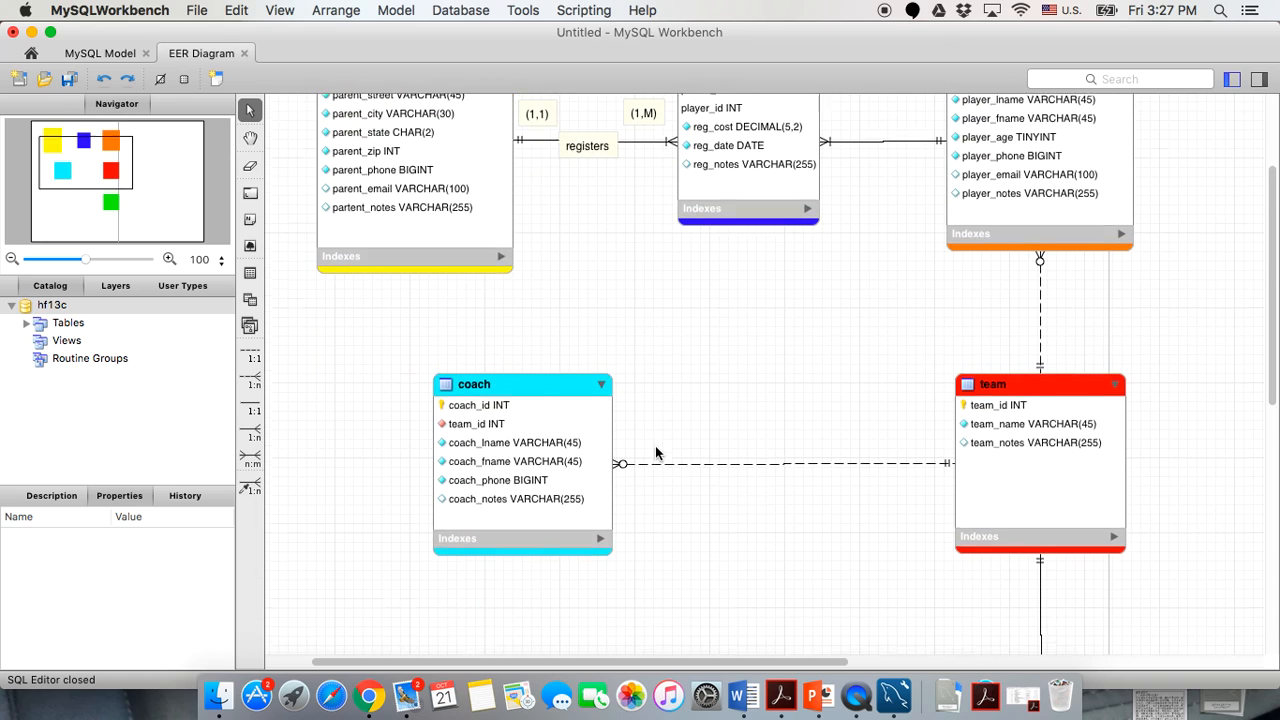
pyautogui.scroll(8, 655, 450)
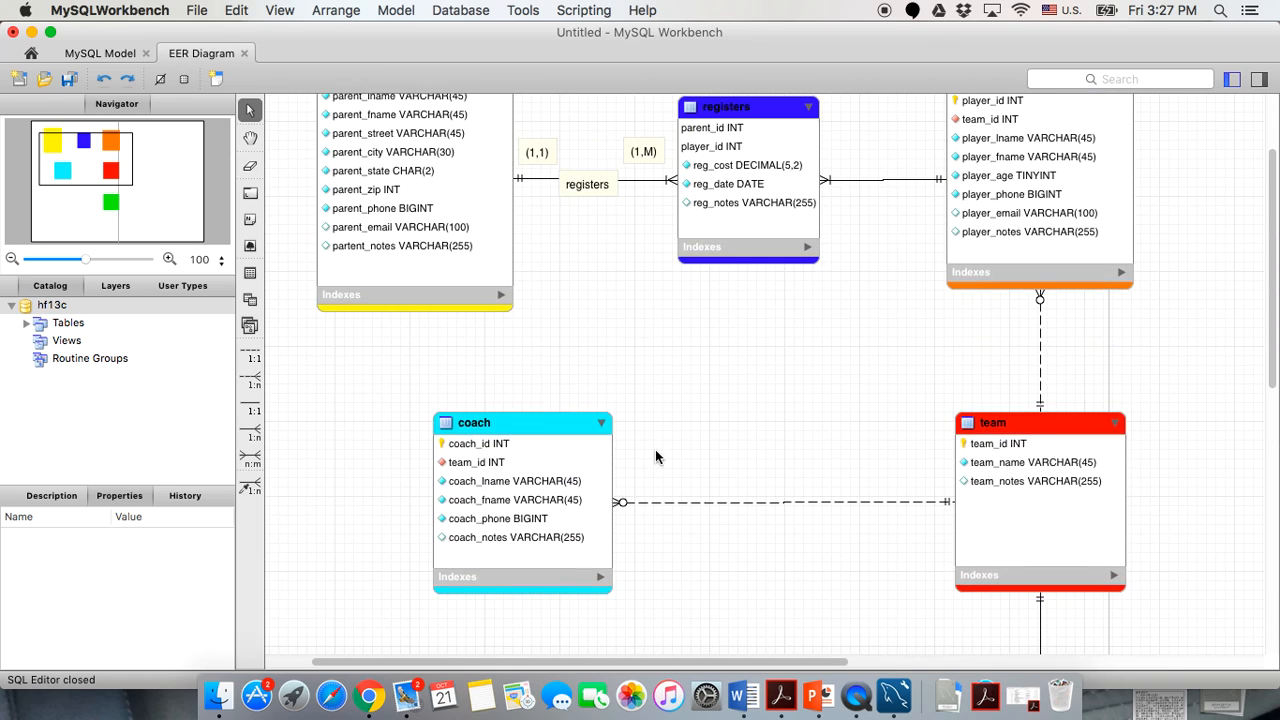
pyautogui.hscroll(5, 655, 450)
pyautogui.scroll(3, 655, 450)
pyautogui.hscroll(-5, 656, 457)
pyautogui.scroll(-3, 656, 457)
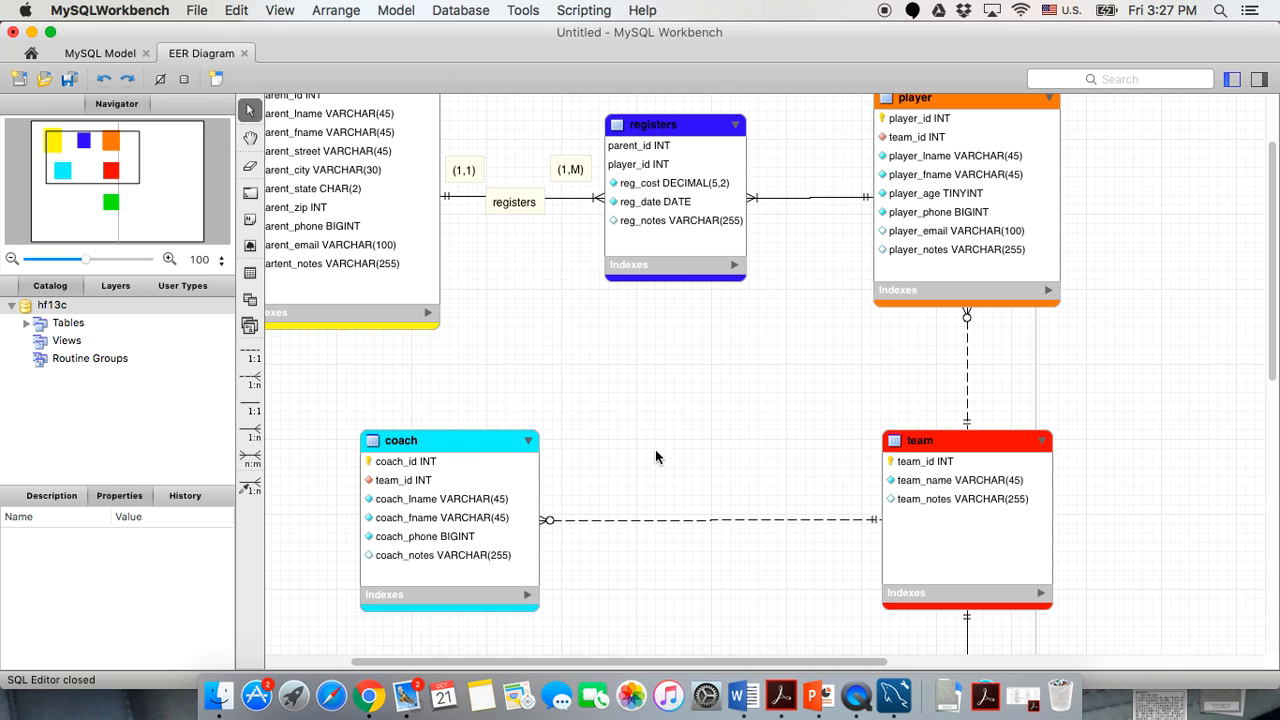
pyautogui.hscroll(2, 655, 457)
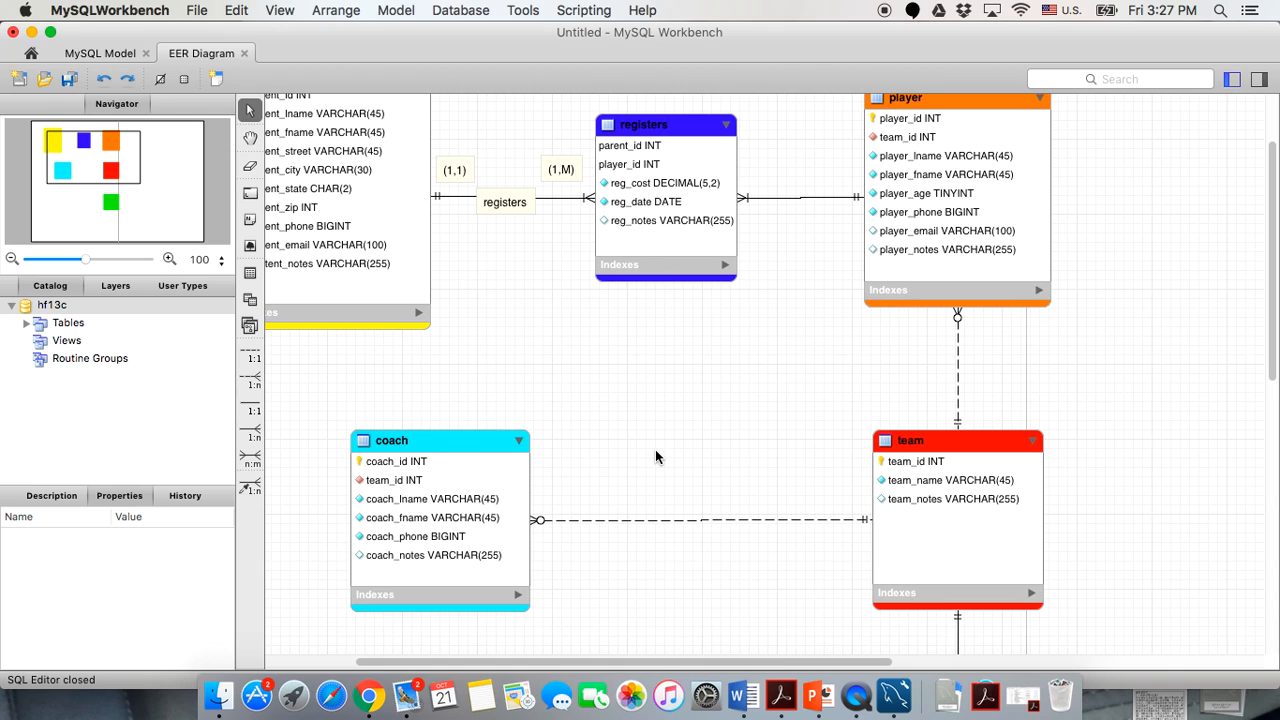
pyautogui.scroll(-2, 655, 457)
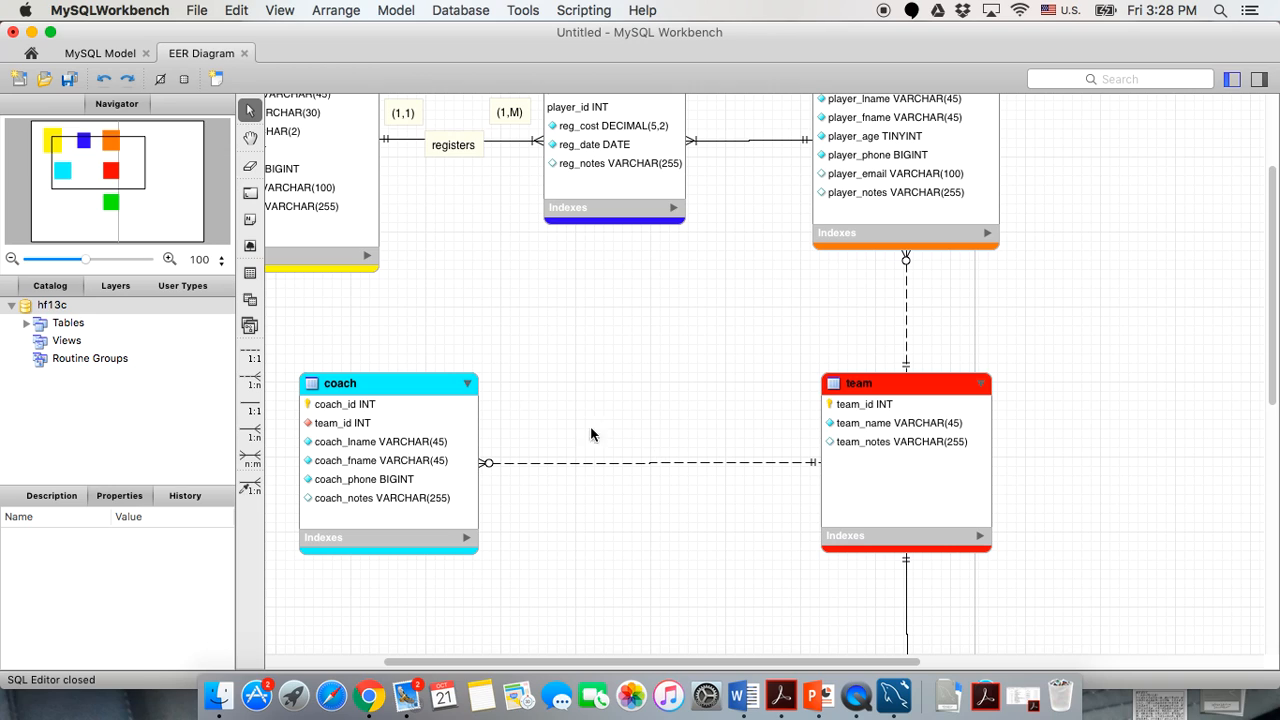
pyautogui.scroll(3, 777, 370)
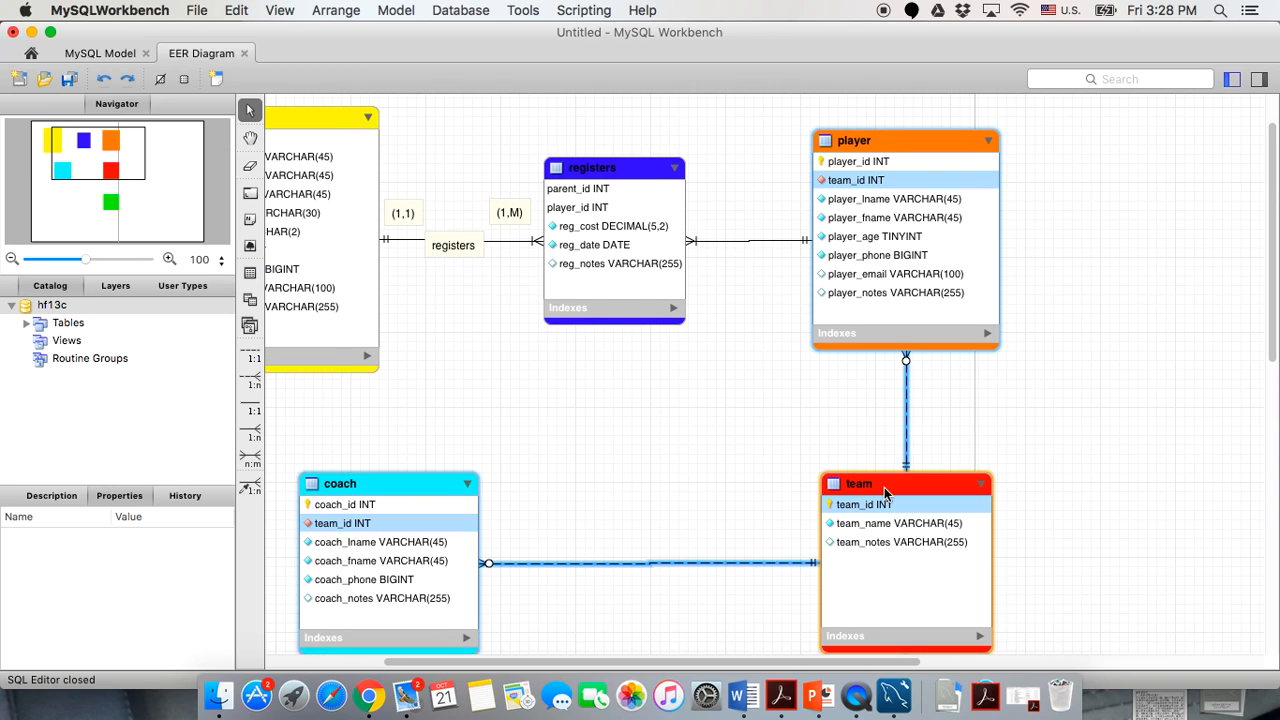
pyautogui.doubleClick(888, 494)
pyautogui.click(697, 652)
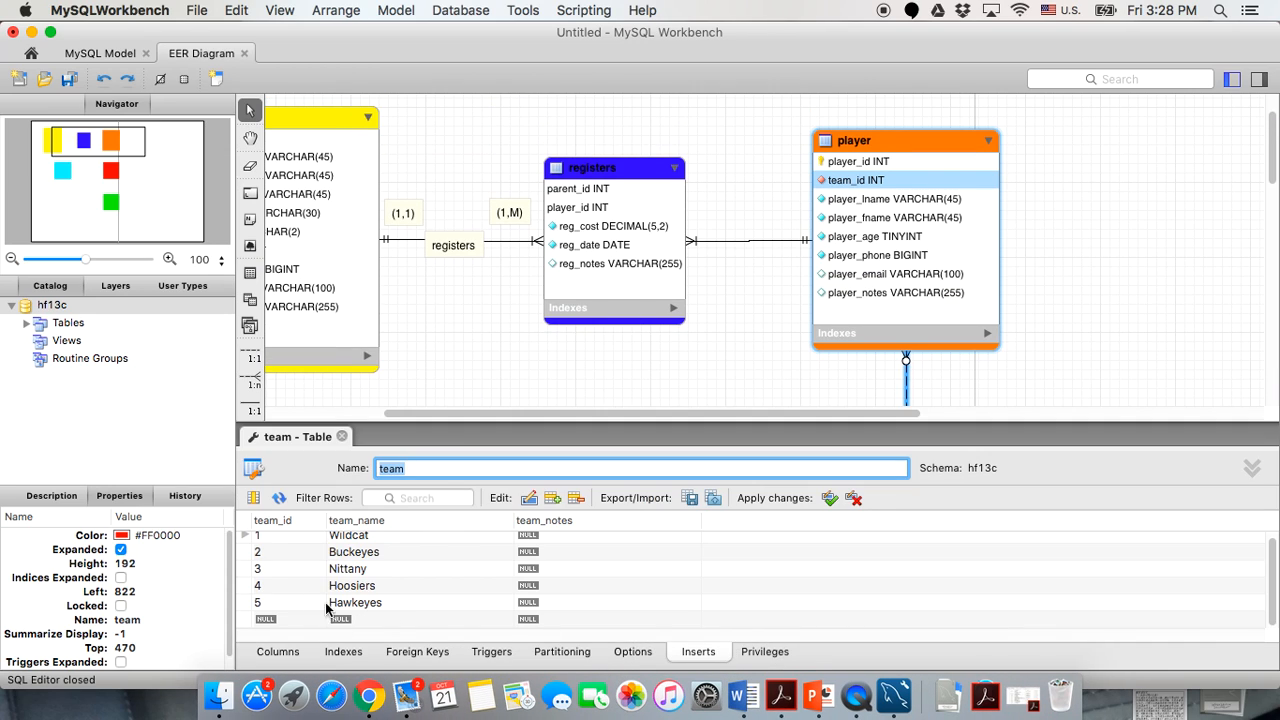
# Set team_id to 1 in all five player insert rows and close the player editor.
pyautogui.doubleClick(876, 162)
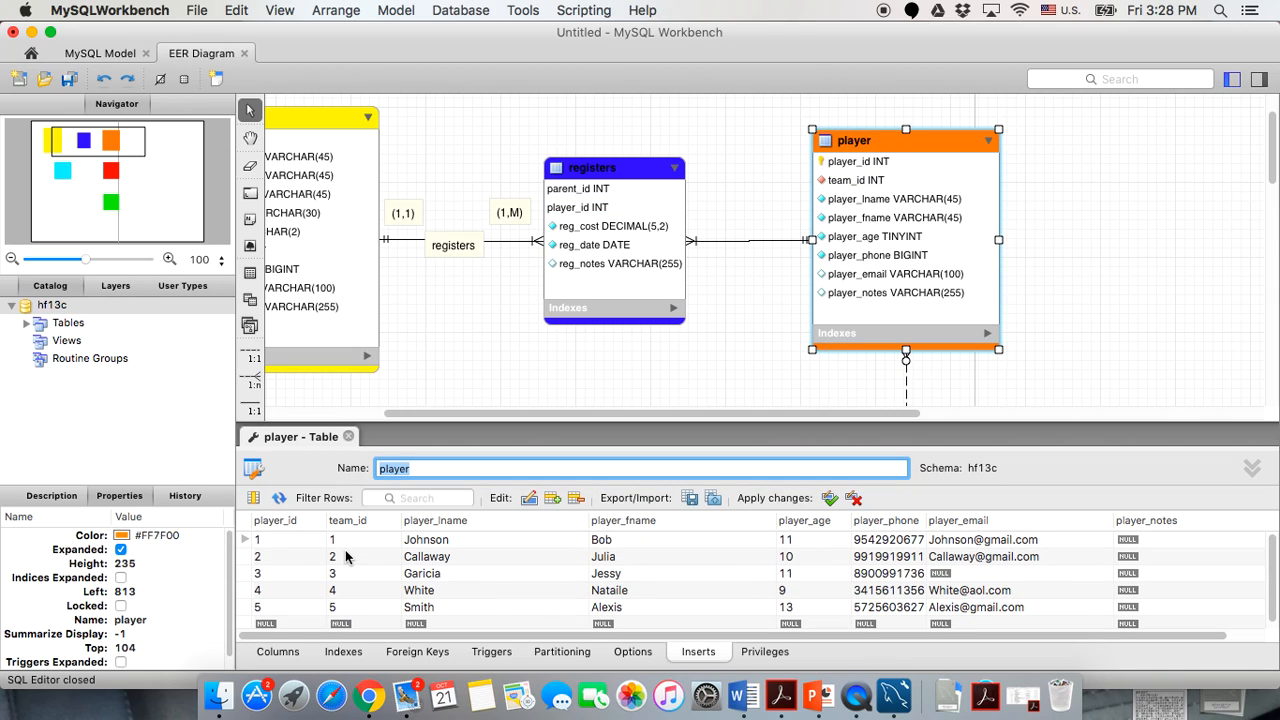
pyautogui.click(379, 543)
pyautogui.doubleClick(379, 543)
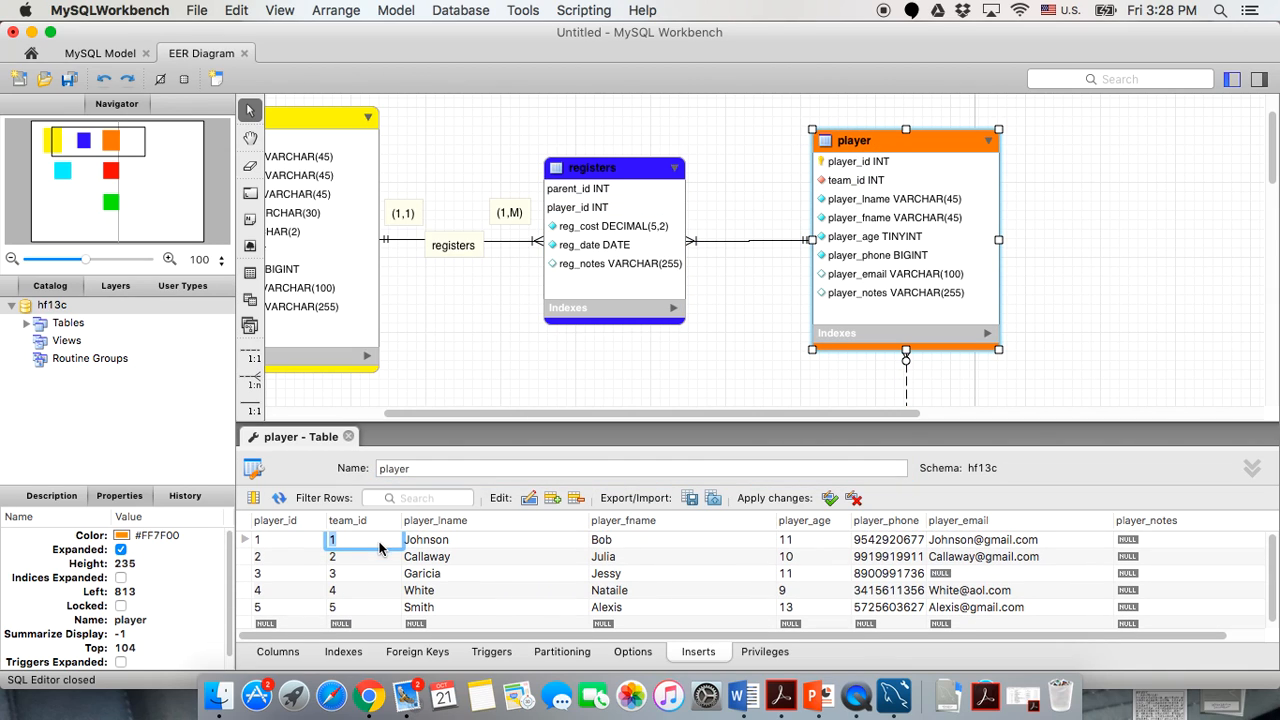
pyautogui.scroll(-1, 539, 376)
pyautogui.press('Return')
pyautogui.write('1')
pyautogui.press('Return')
pyautogui.write('1')
pyautogui.press('Return')
pyautogui.write('1')
pyautogui.press('Return')
pyautogui.write('1')
pyautogui.click(519, 594)
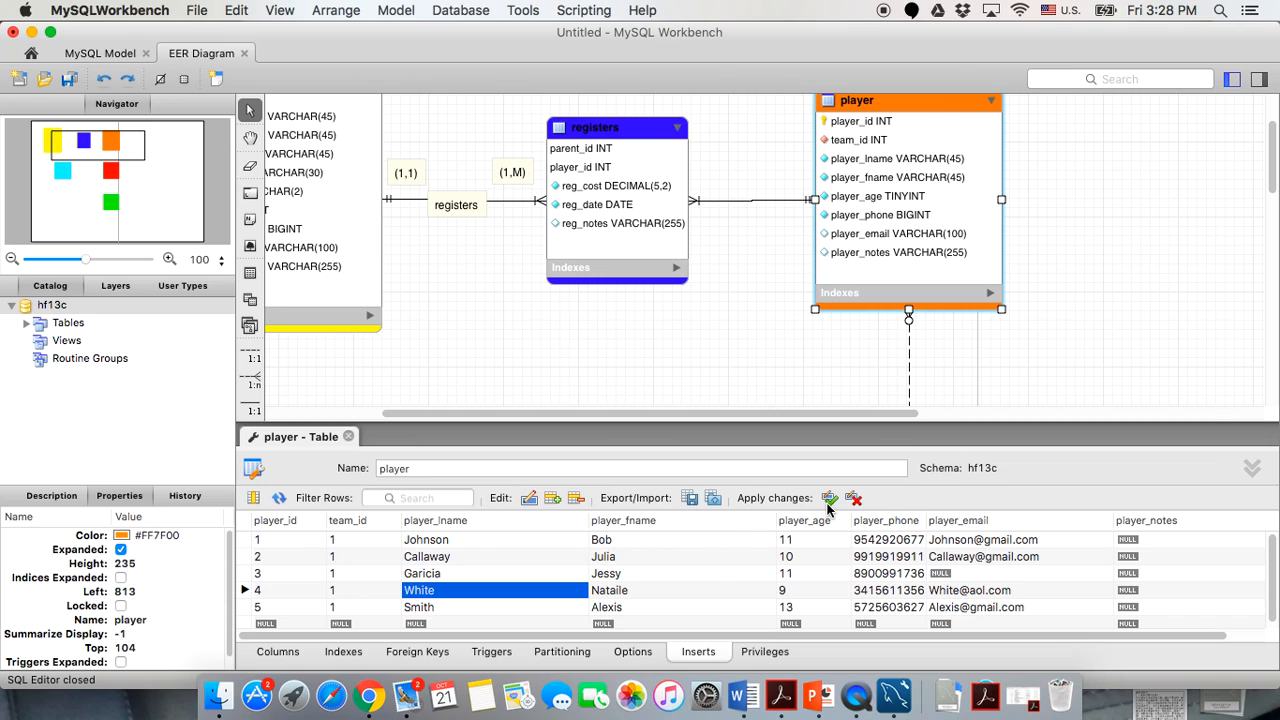
pyautogui.click(347, 437)
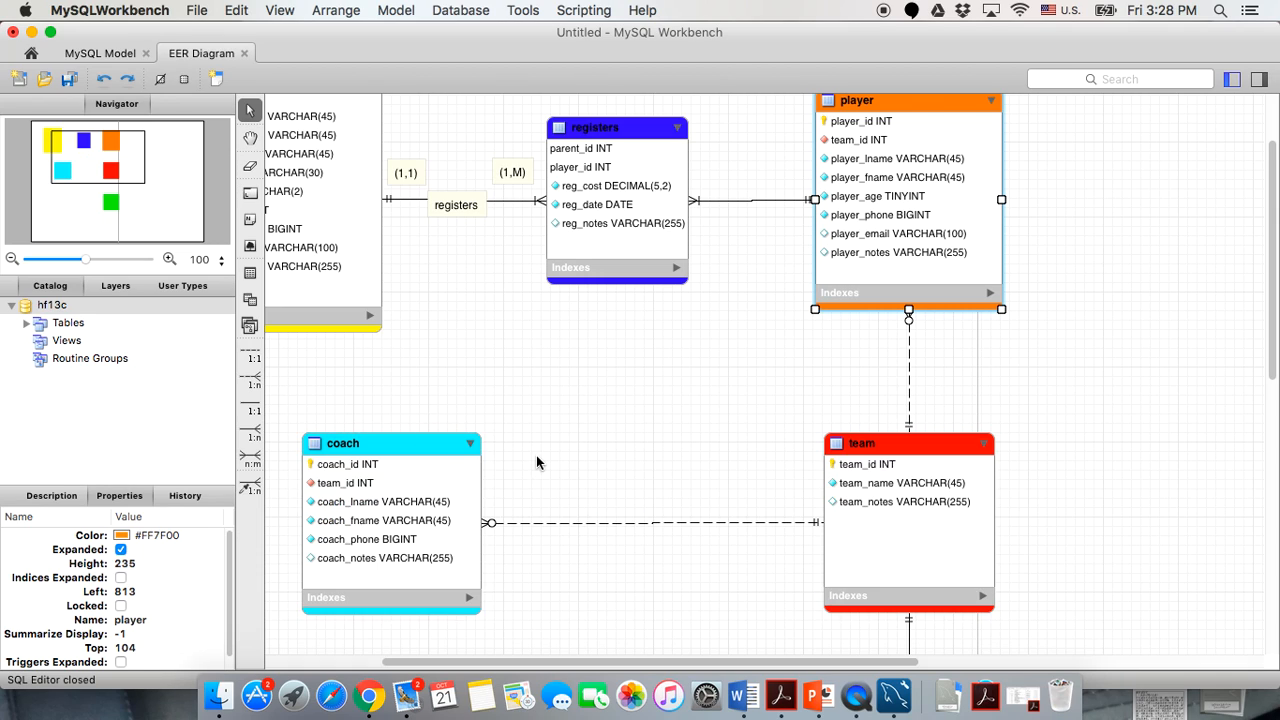
# In the coach table's insert rows, enter team_id values 2, 2, 4, 4, 4.
pyautogui.doubleClick(400, 470)
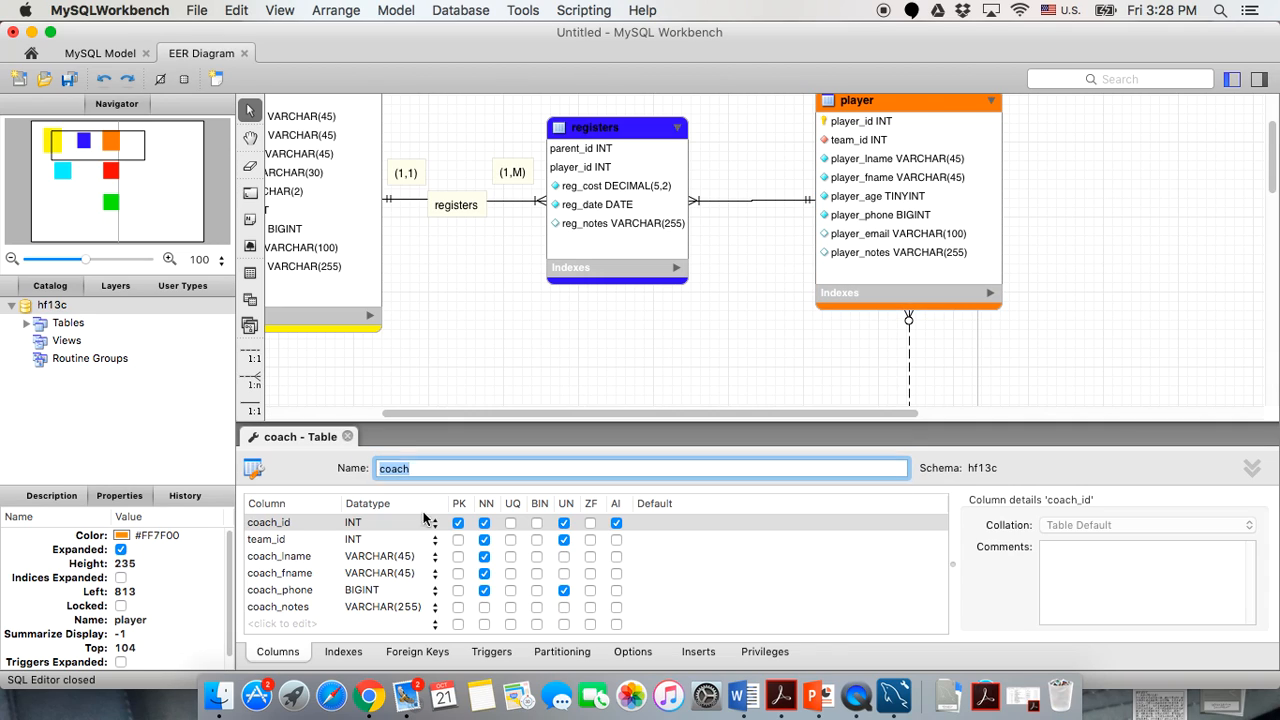
pyautogui.click(698, 651)
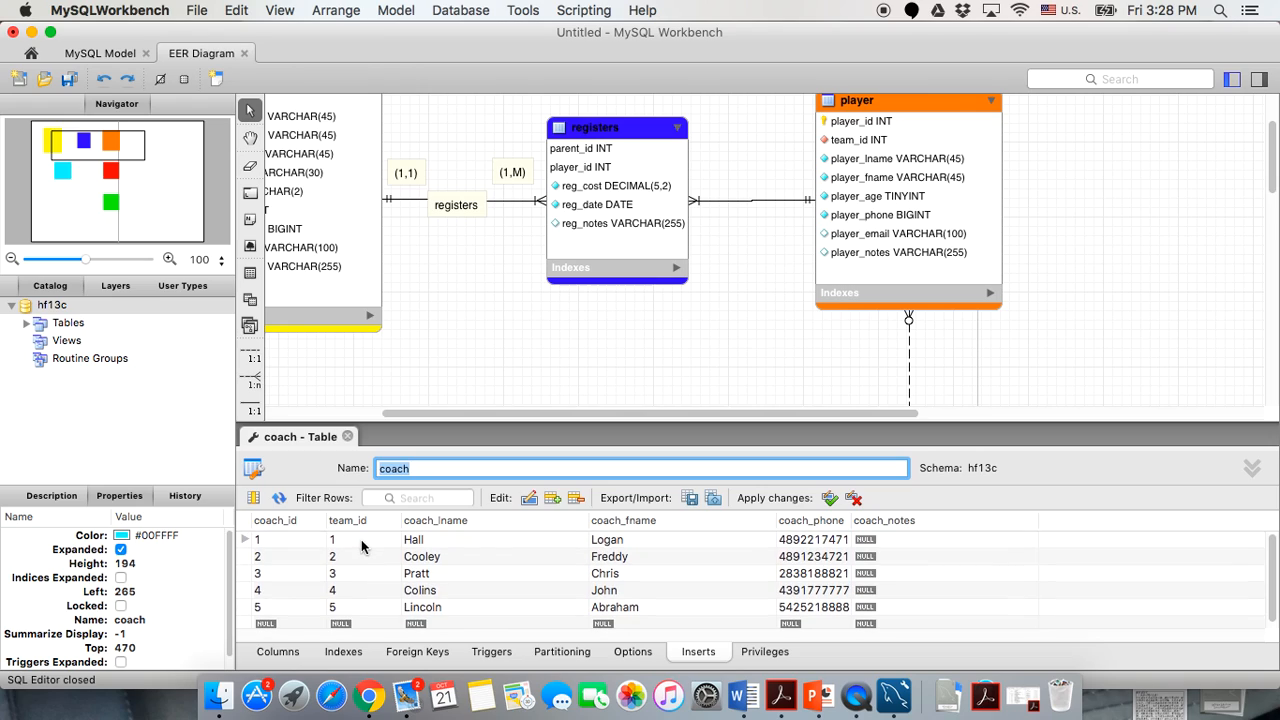
pyautogui.doubleClick(363, 541)
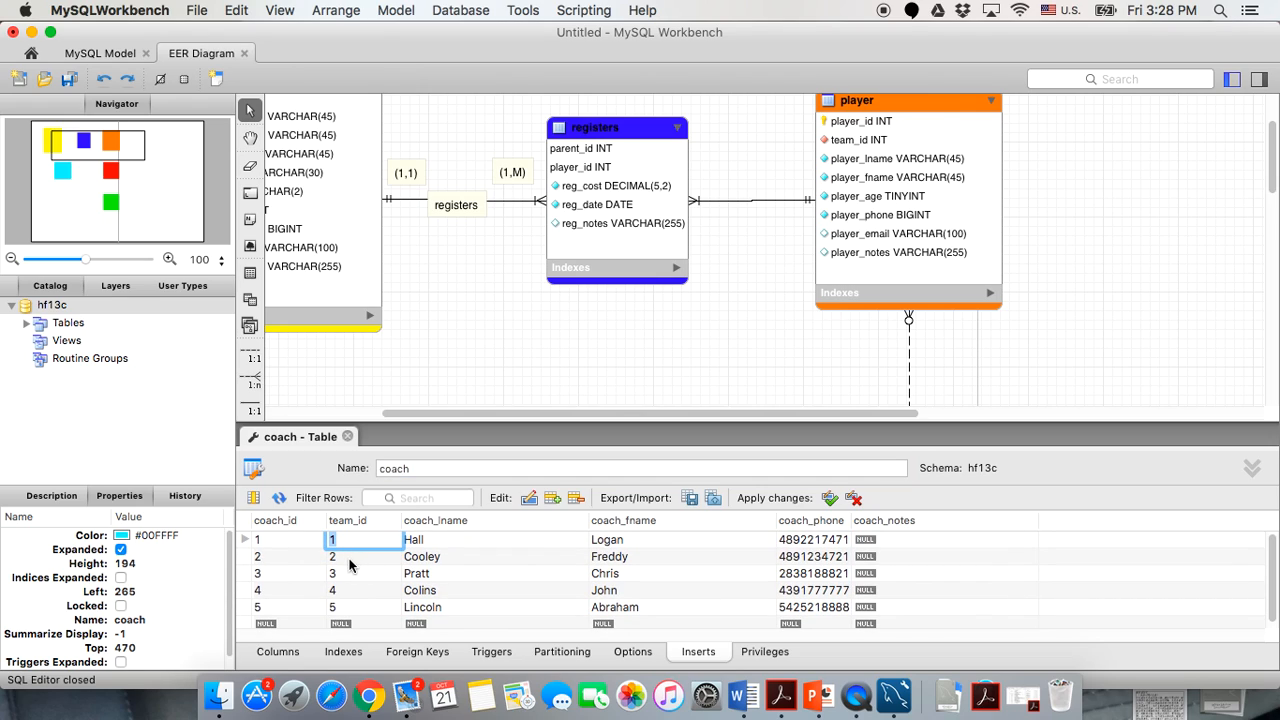
pyautogui.write('2')
pyautogui.doubleClick(344, 573)
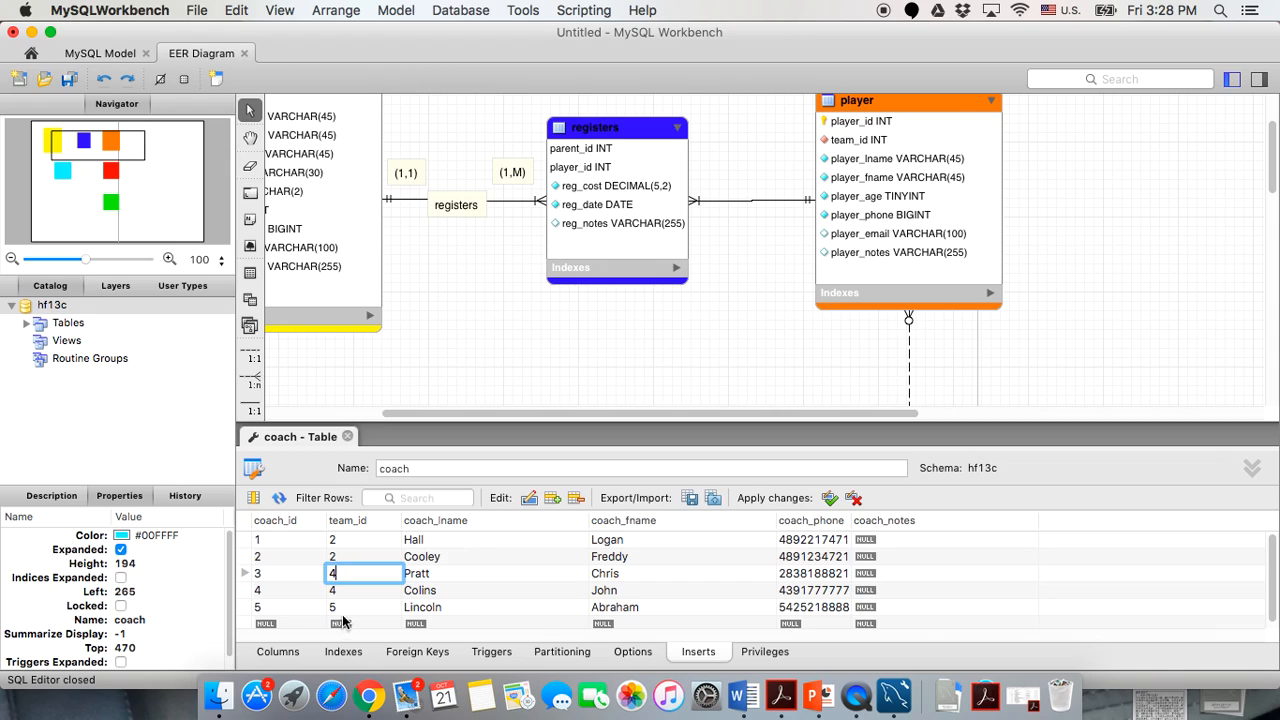
pyautogui.doubleClick(340, 607)
pyautogui.write('4')
pyautogui.press('Return')
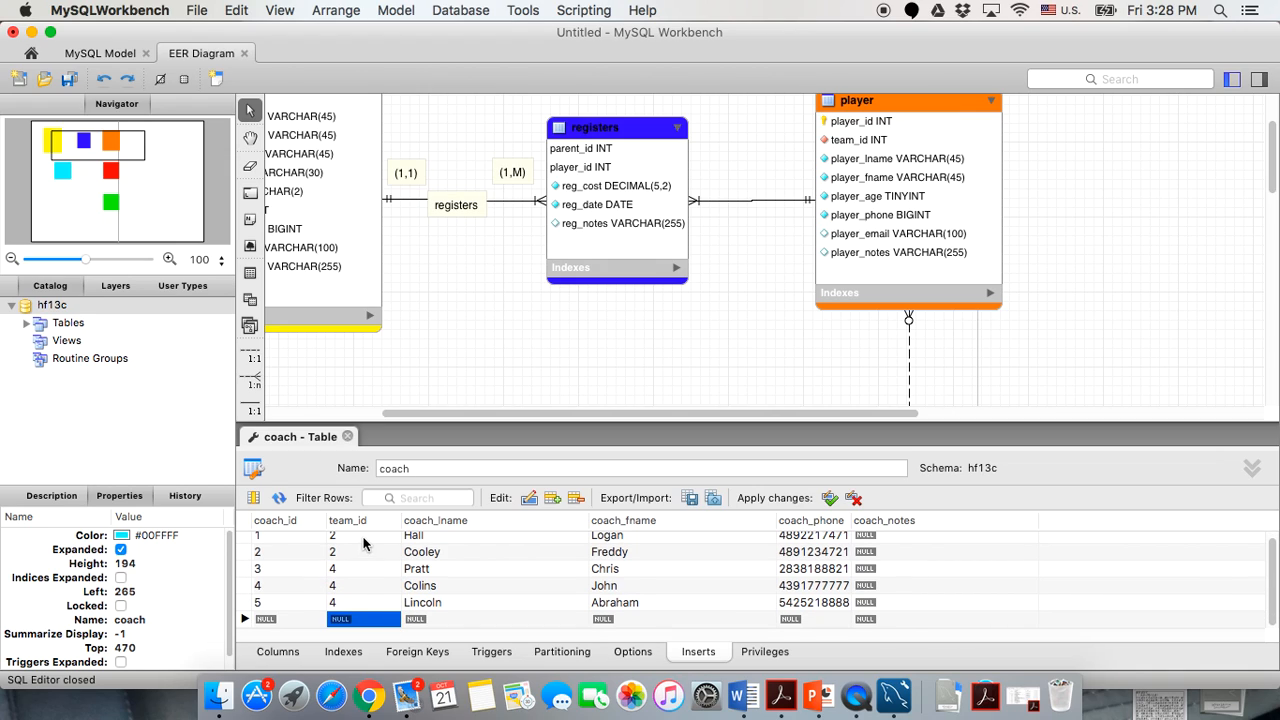
# Check each coach row's team_id value, then return to the diagram.
pyautogui.click(363, 543)
pyautogui.doubleClick(341, 556)
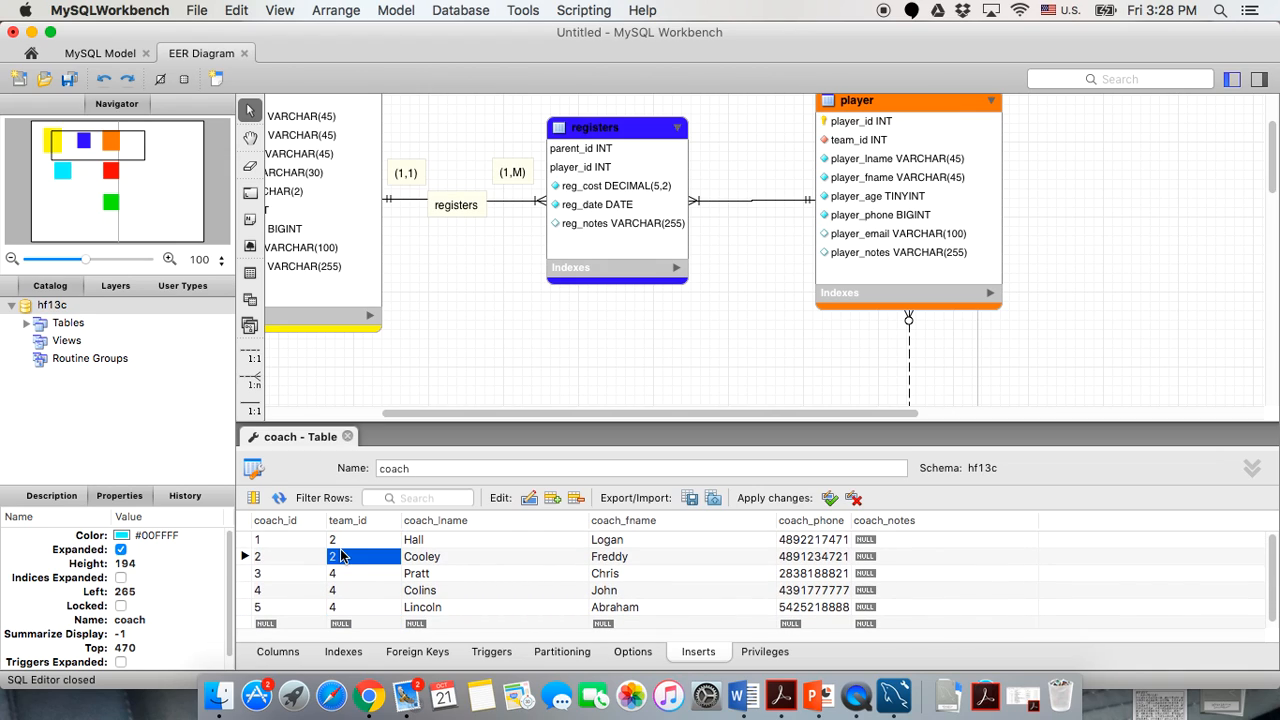
pyautogui.click(346, 577)
pyautogui.click(346, 590)
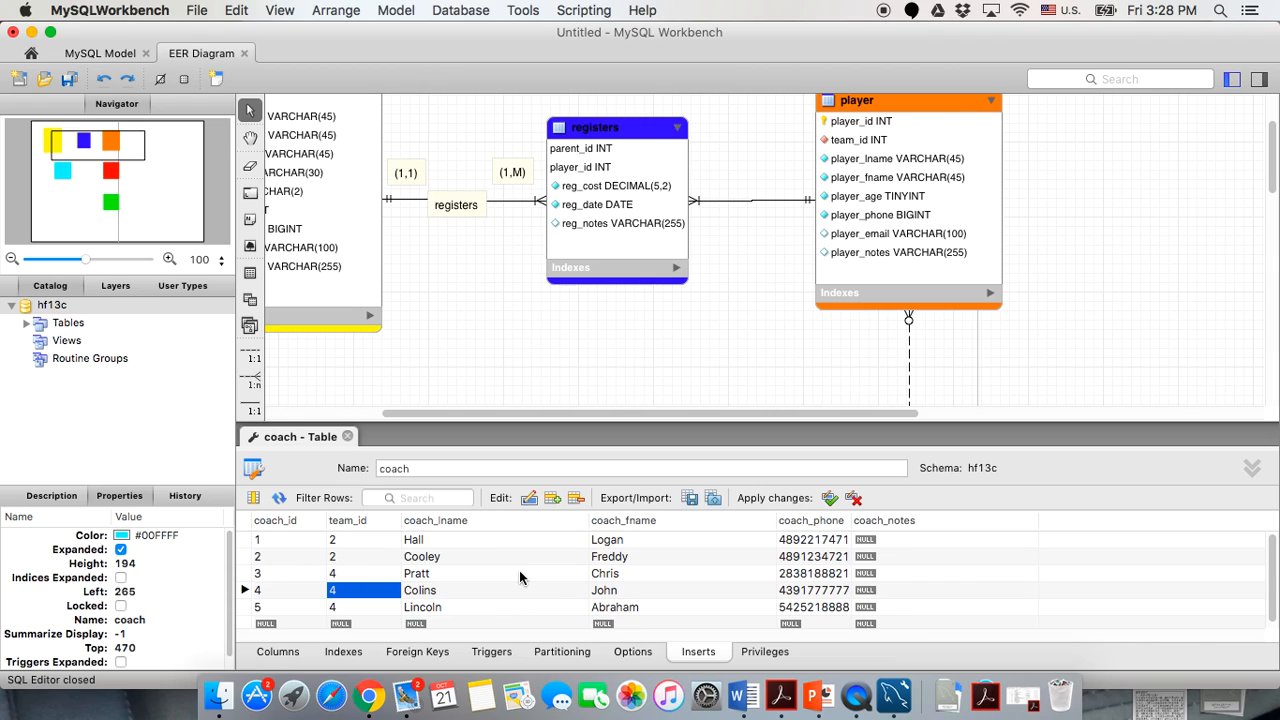
pyautogui.click(667, 371)
pyautogui.click(440, 8)
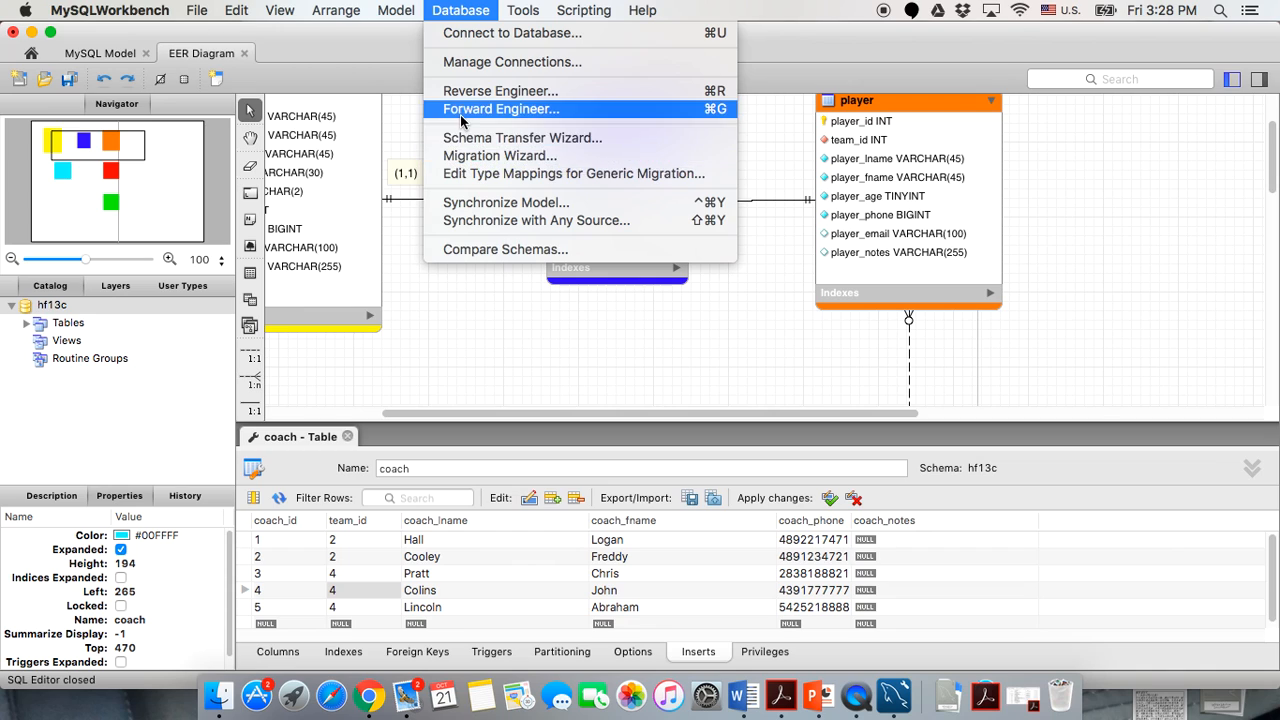
# Forward engineer hf13c with the default connection, options and table objects, executing the script.
pyautogui.click(462, 112)
pyautogui.click(979, 612)
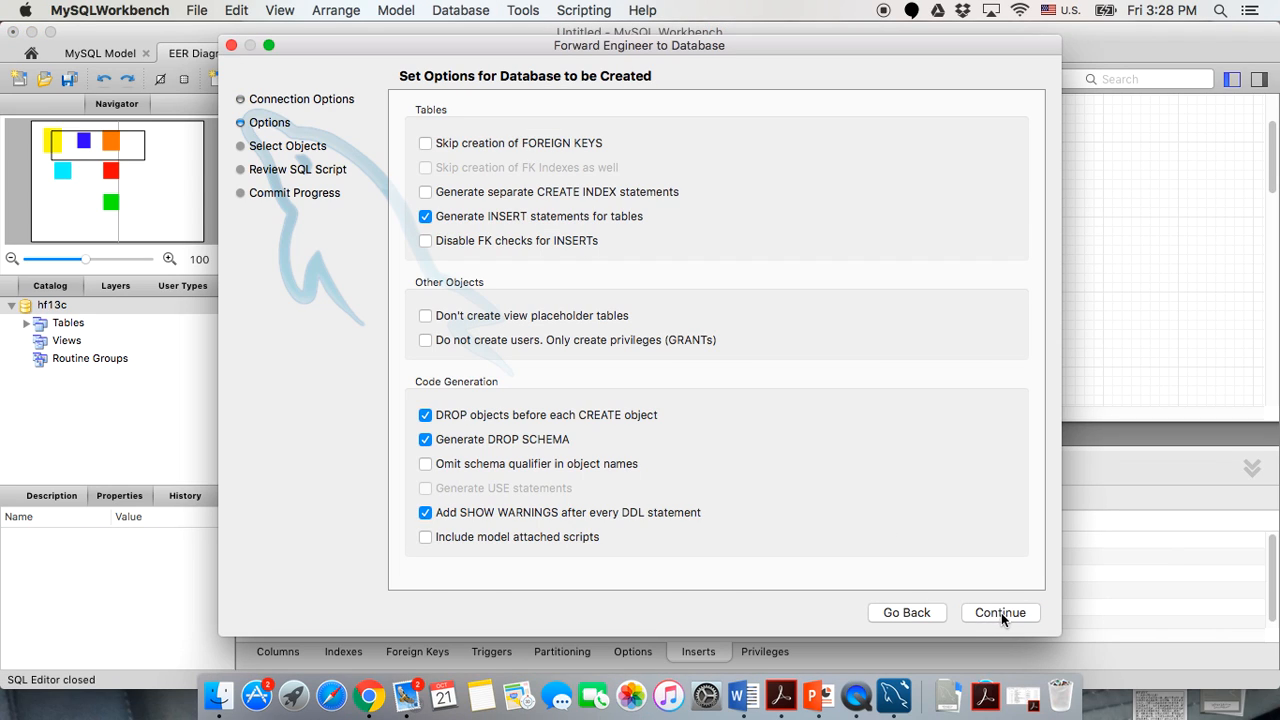
pyautogui.click(1017, 615)
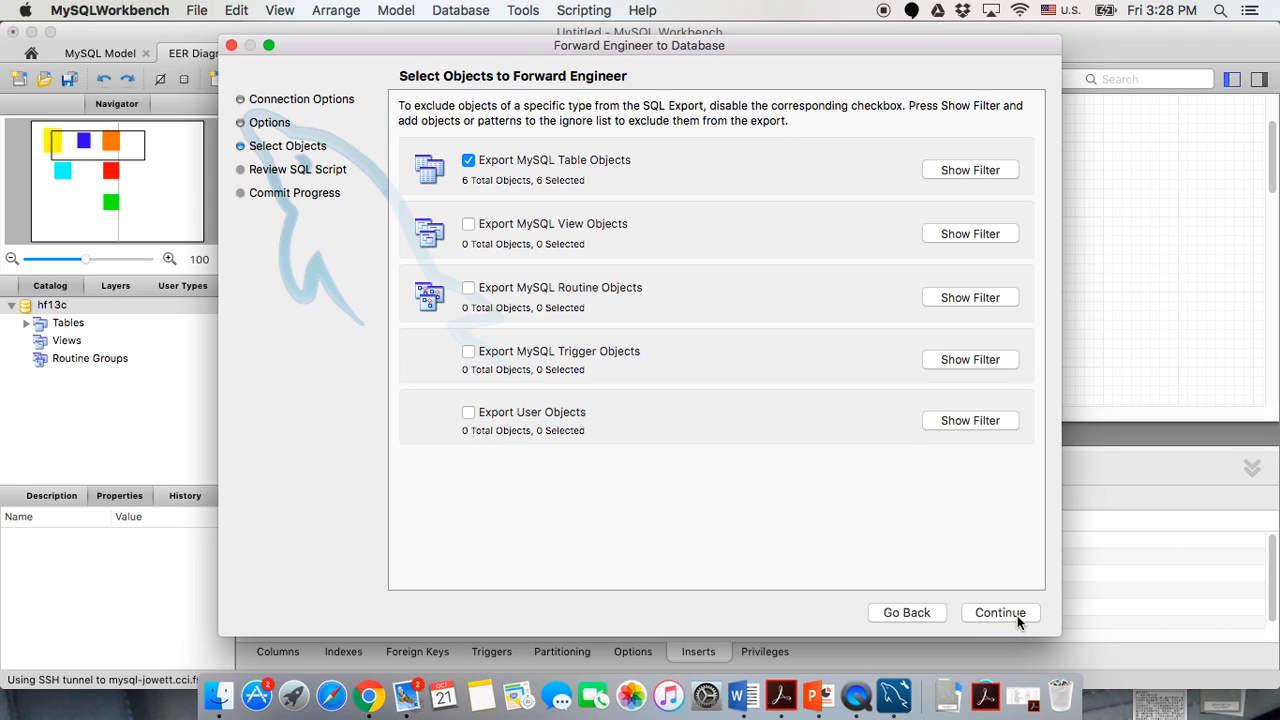
pyautogui.click(1018, 616)
pyautogui.click(1019, 618)
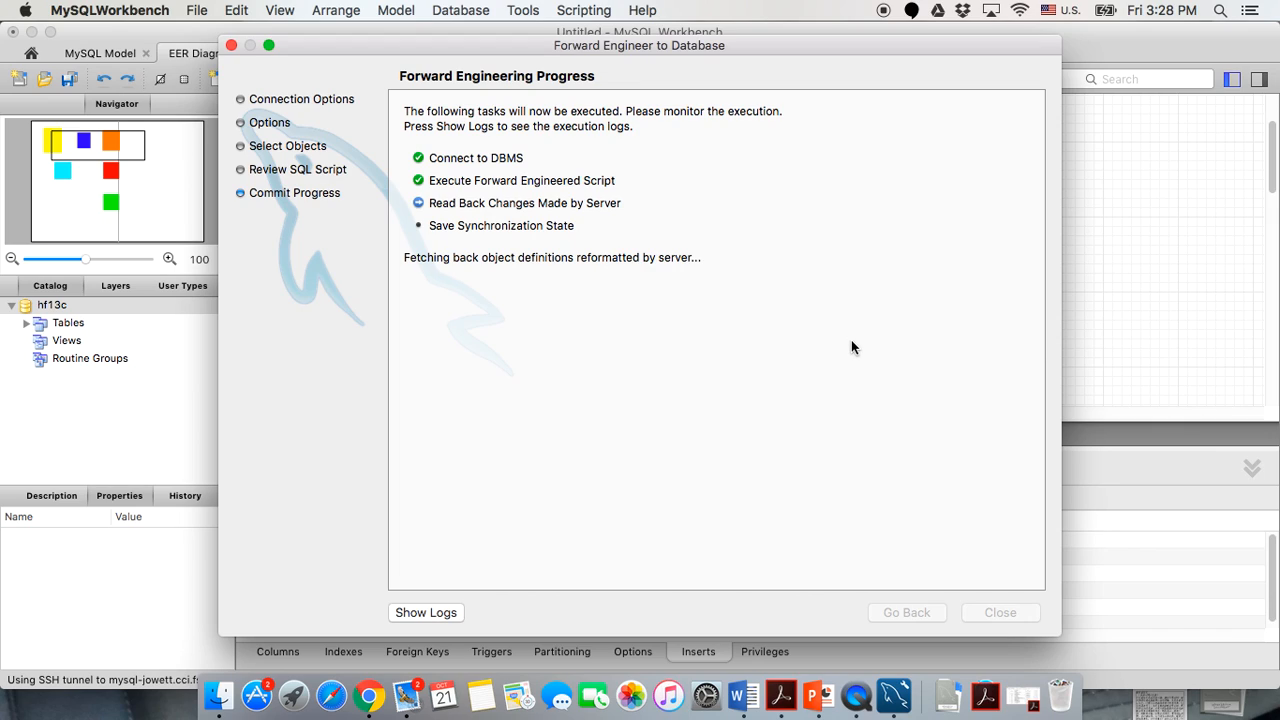
# Close the finished forward-engineering wizard and the coach table editor.
pyautogui.click(985, 611)
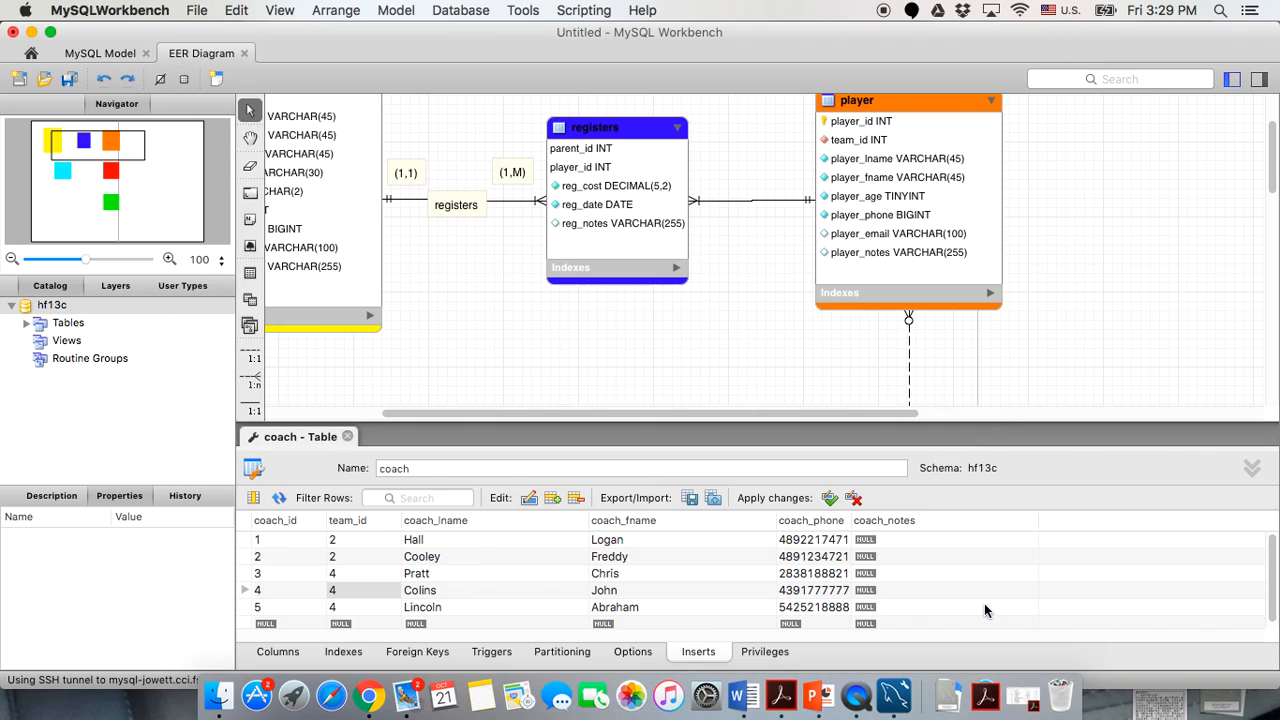
pyautogui.scroll(1, 409, 596)
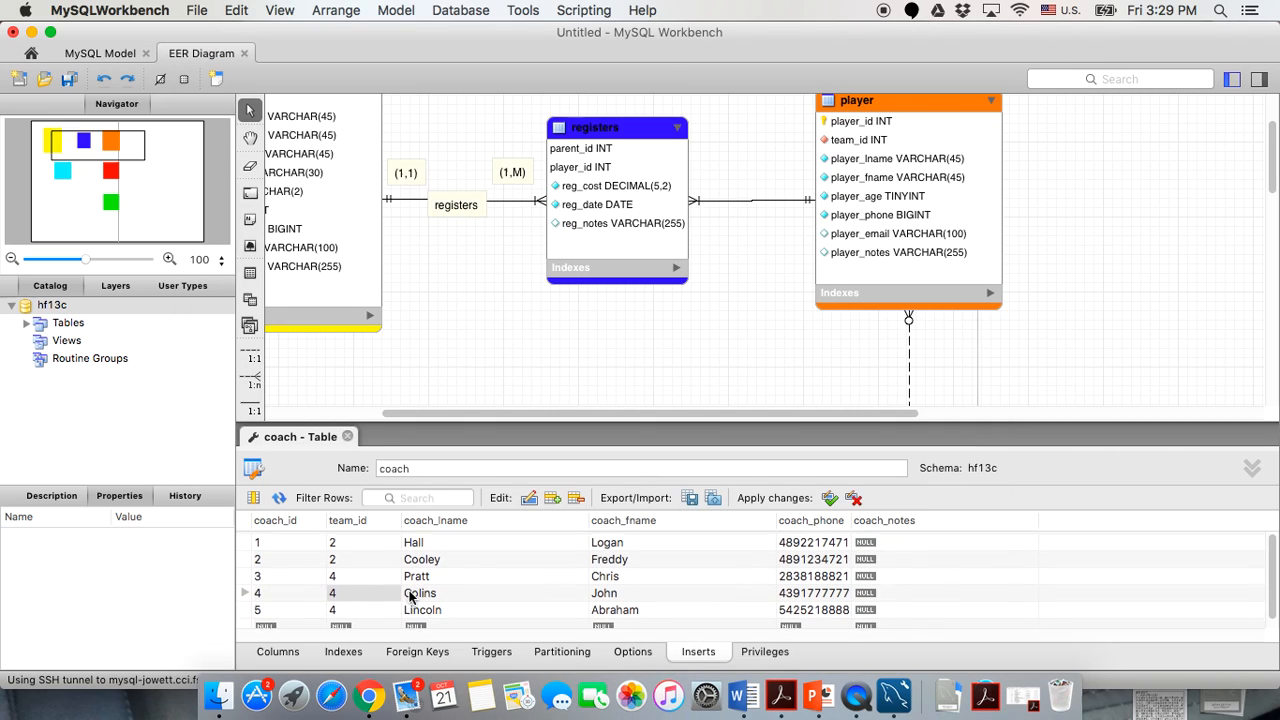
pyautogui.click(347, 437)
pyautogui.scroll(3, 923, 179)
# Change player row 5's team_id to 6, apply it, and close the player editor.
pyautogui.doubleClick(927, 153)
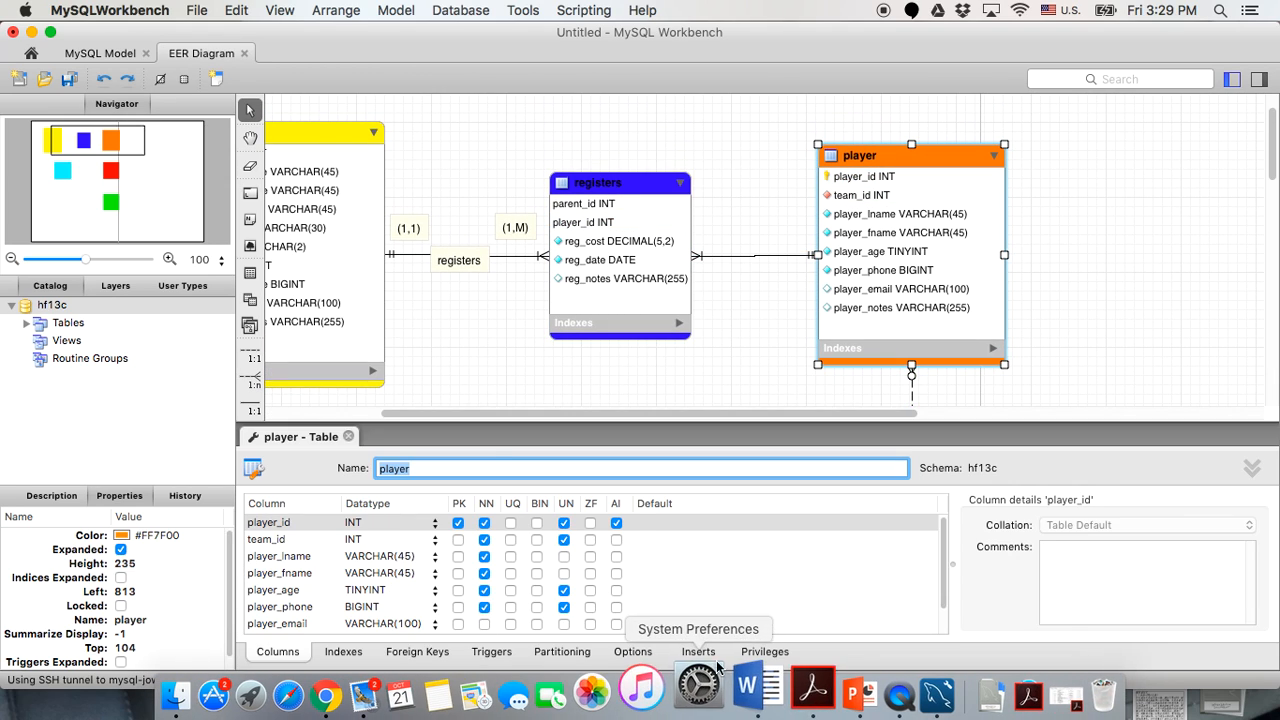
pyautogui.click(697, 651)
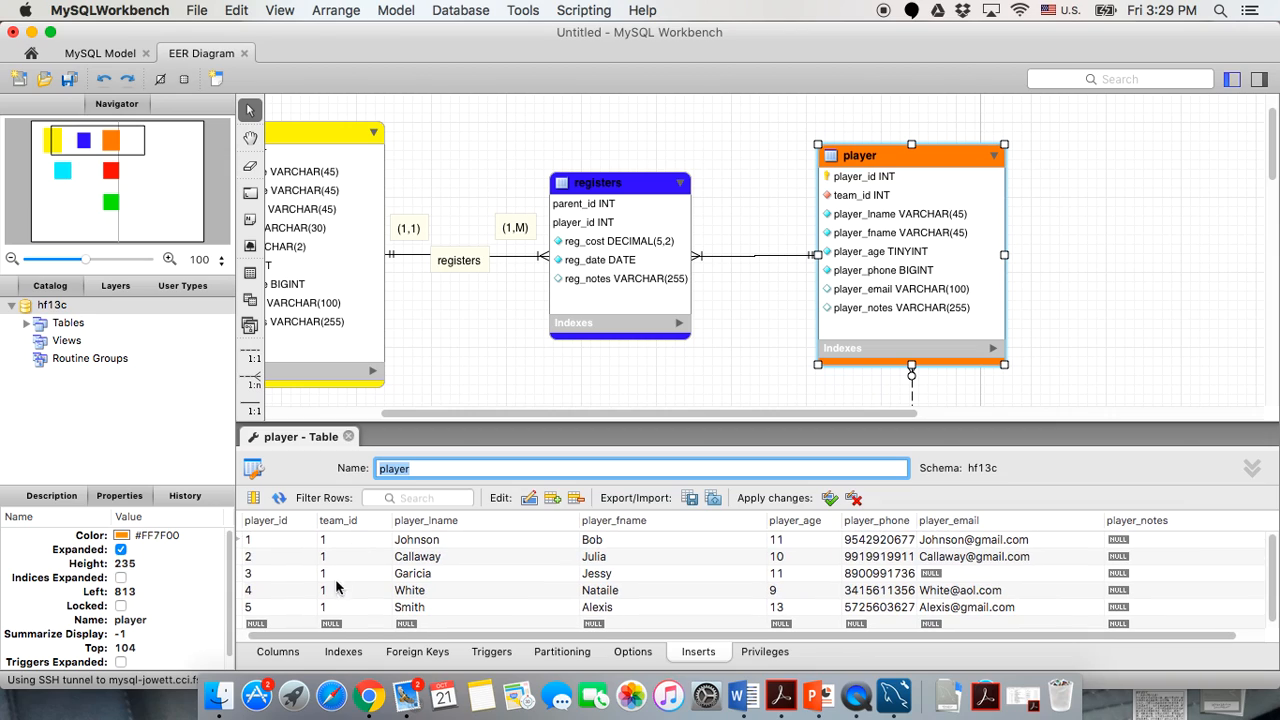
pyautogui.click(340, 608)
pyautogui.write('6')
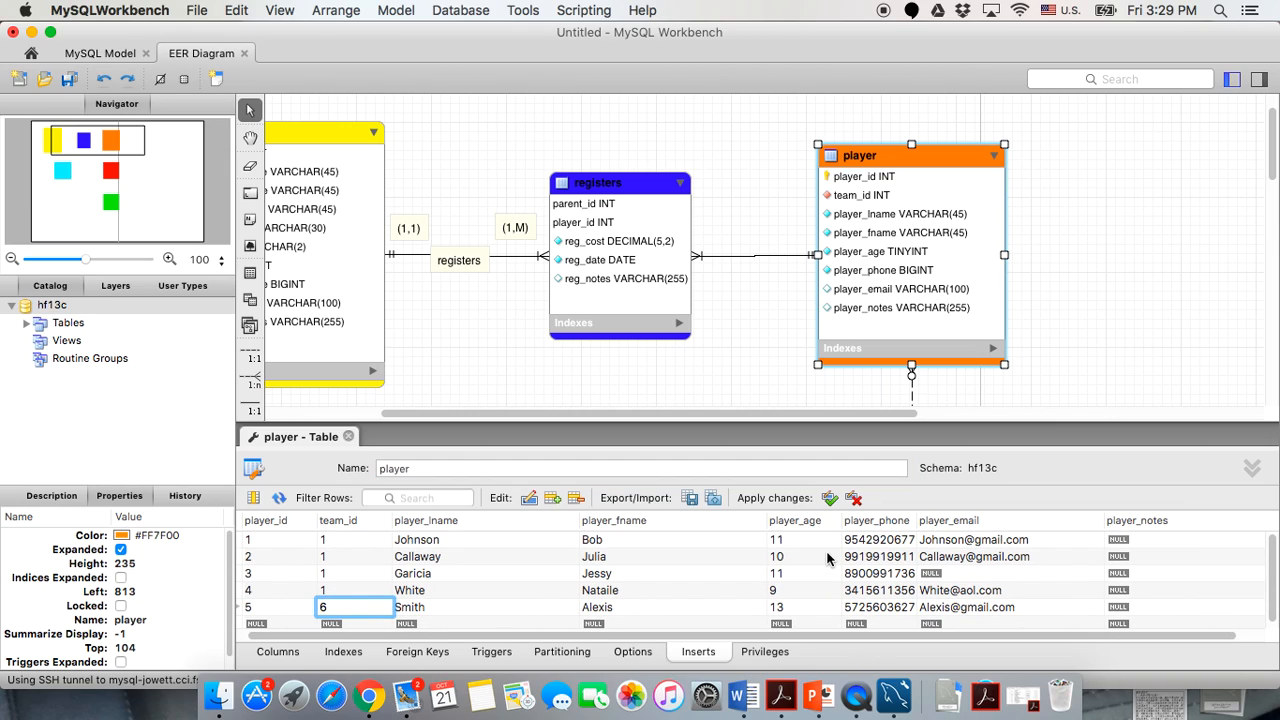
pyautogui.click(829, 497)
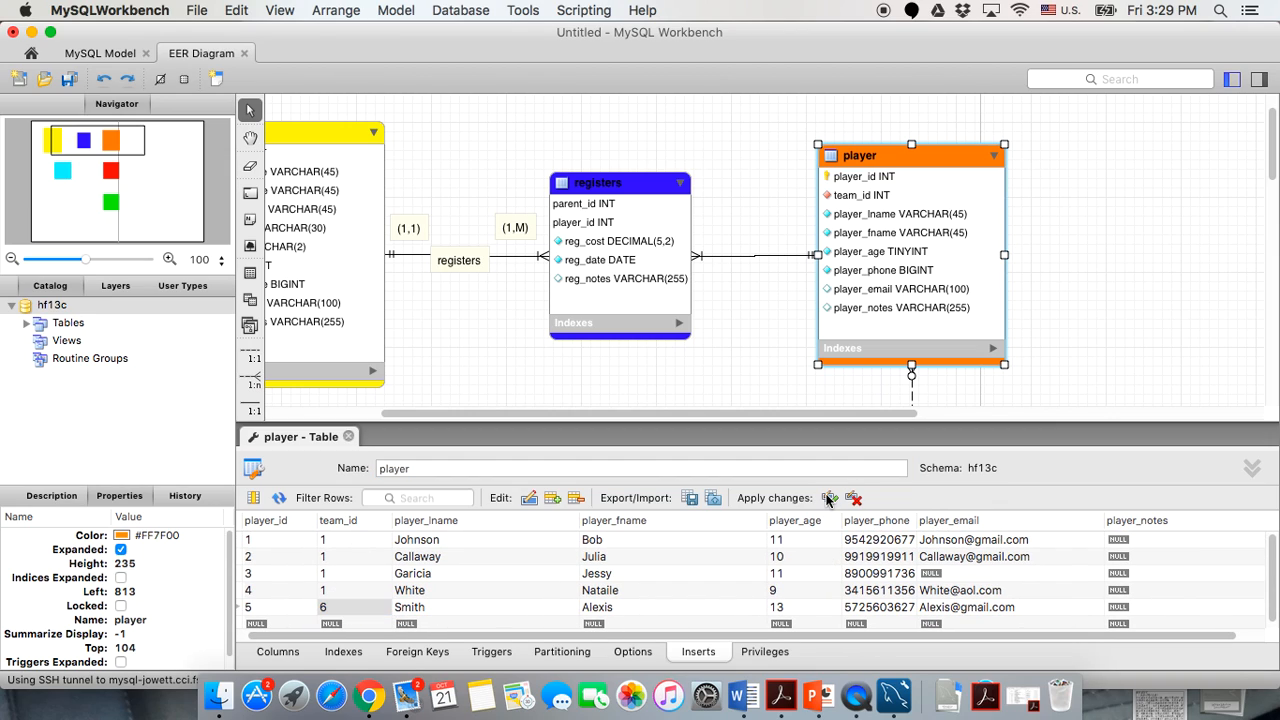
pyautogui.click(352, 437)
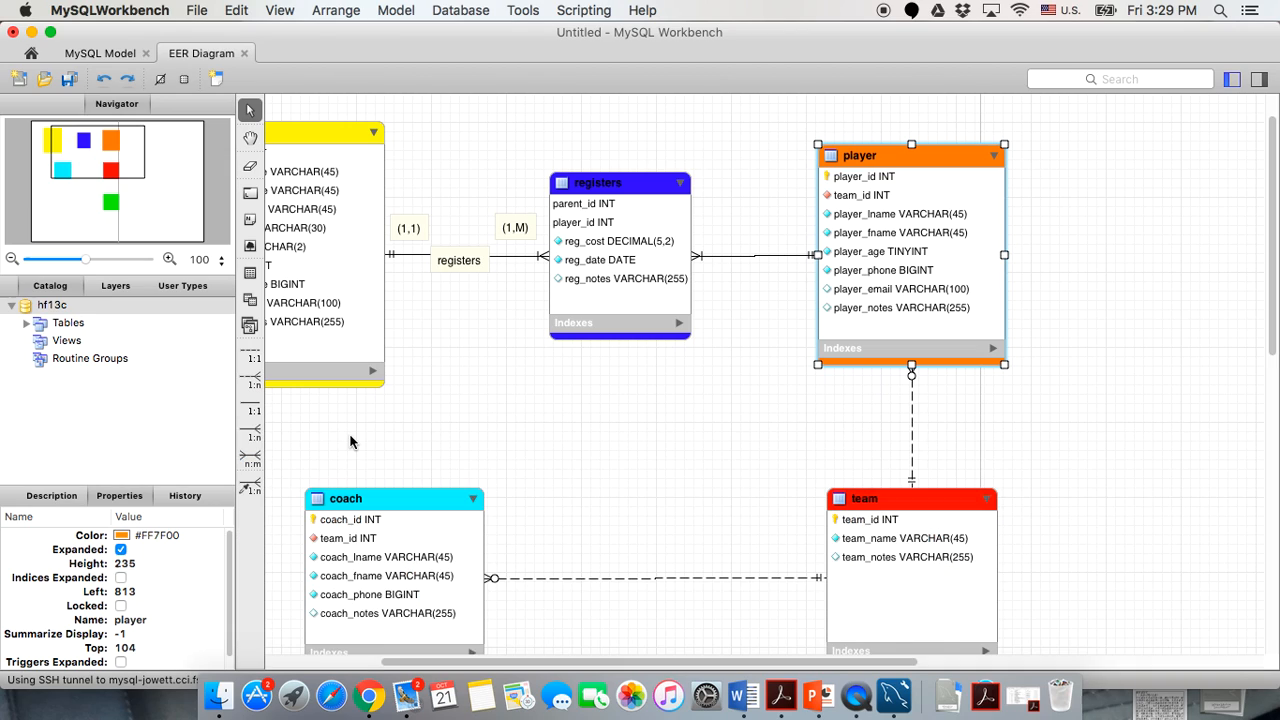
# Change coach row 5's team_id to 7, apply it, and close the coach editor.
pyautogui.doubleClick(352, 495)
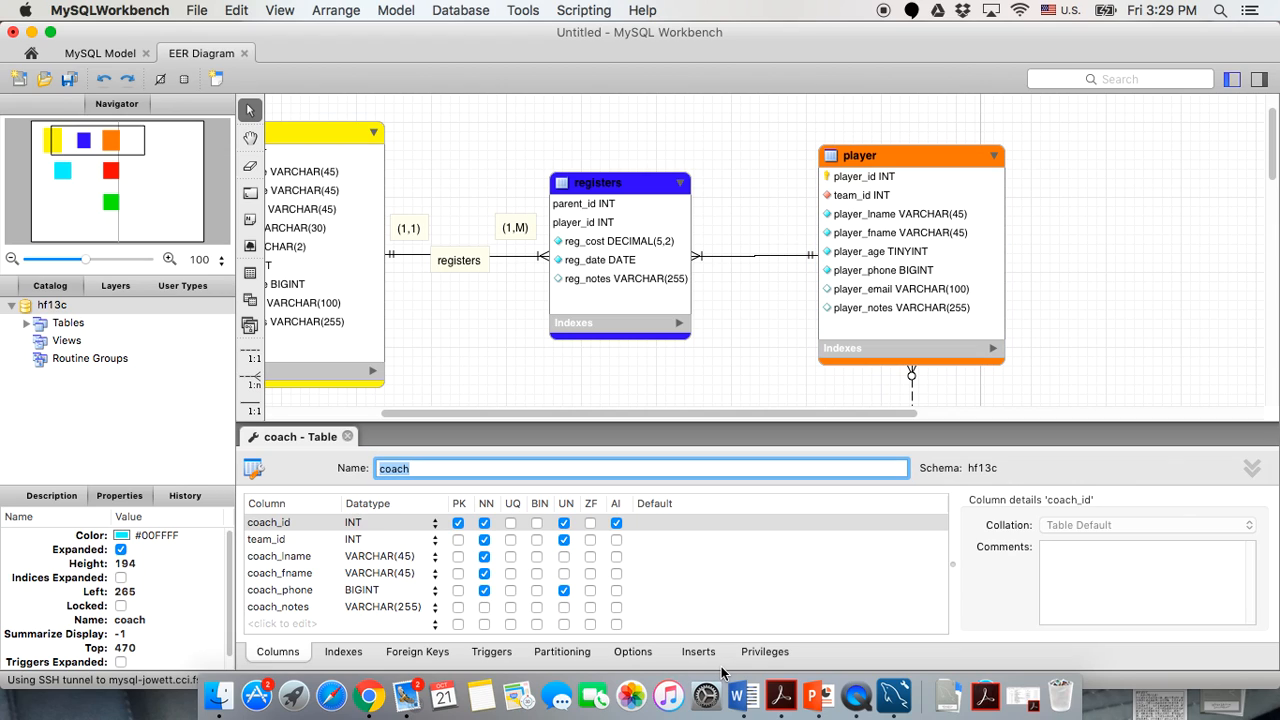
pyautogui.click(714, 659)
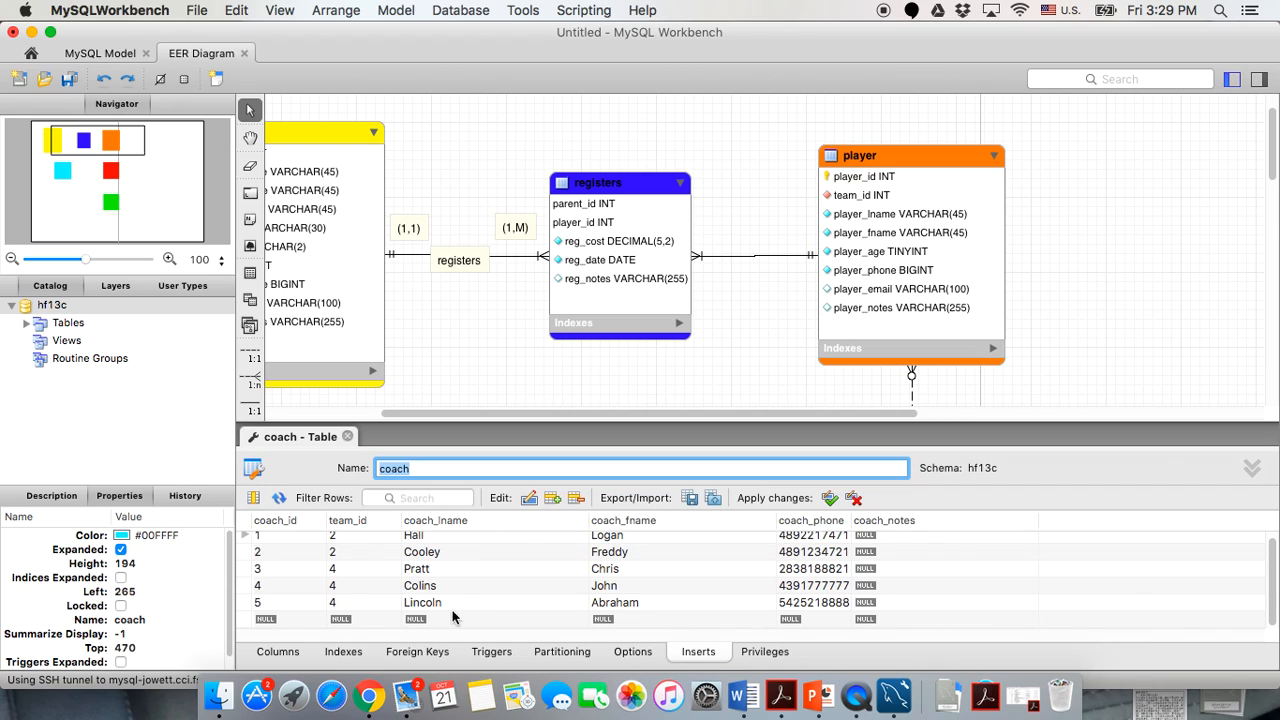
pyautogui.click(352, 604)
pyautogui.doubleClick(355, 604)
pyautogui.write('7')
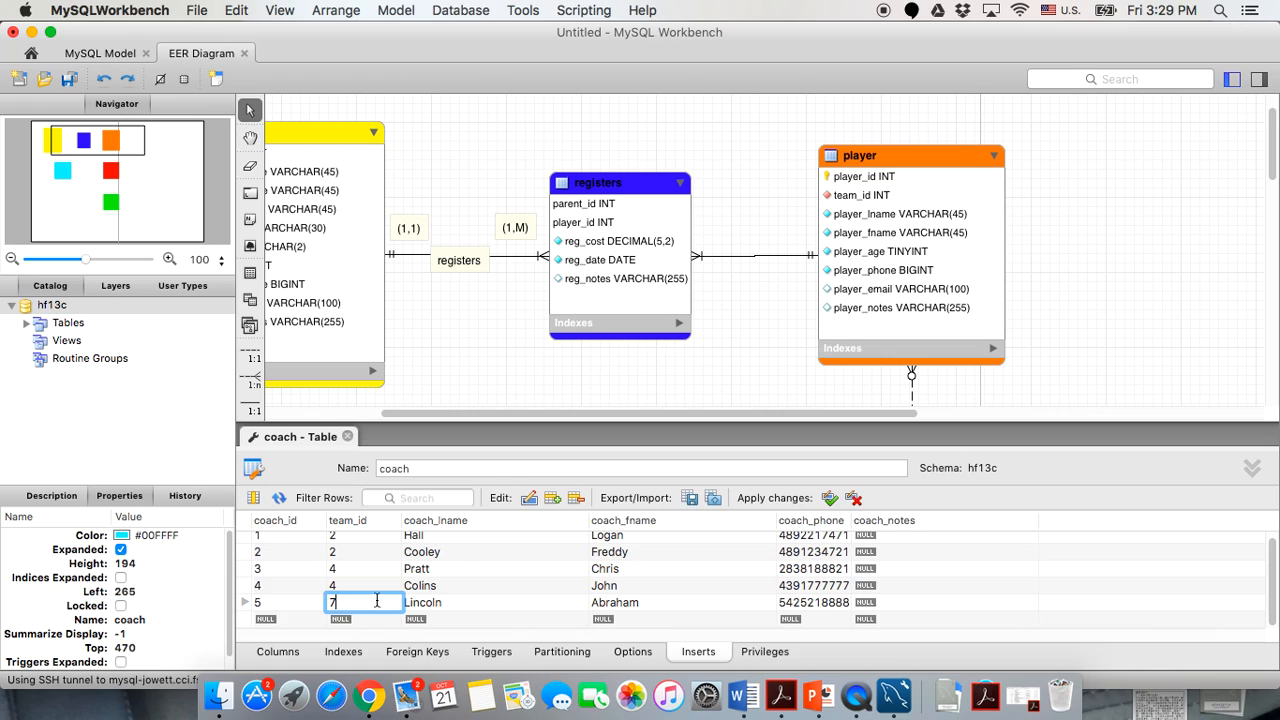
pyautogui.click(830, 497)
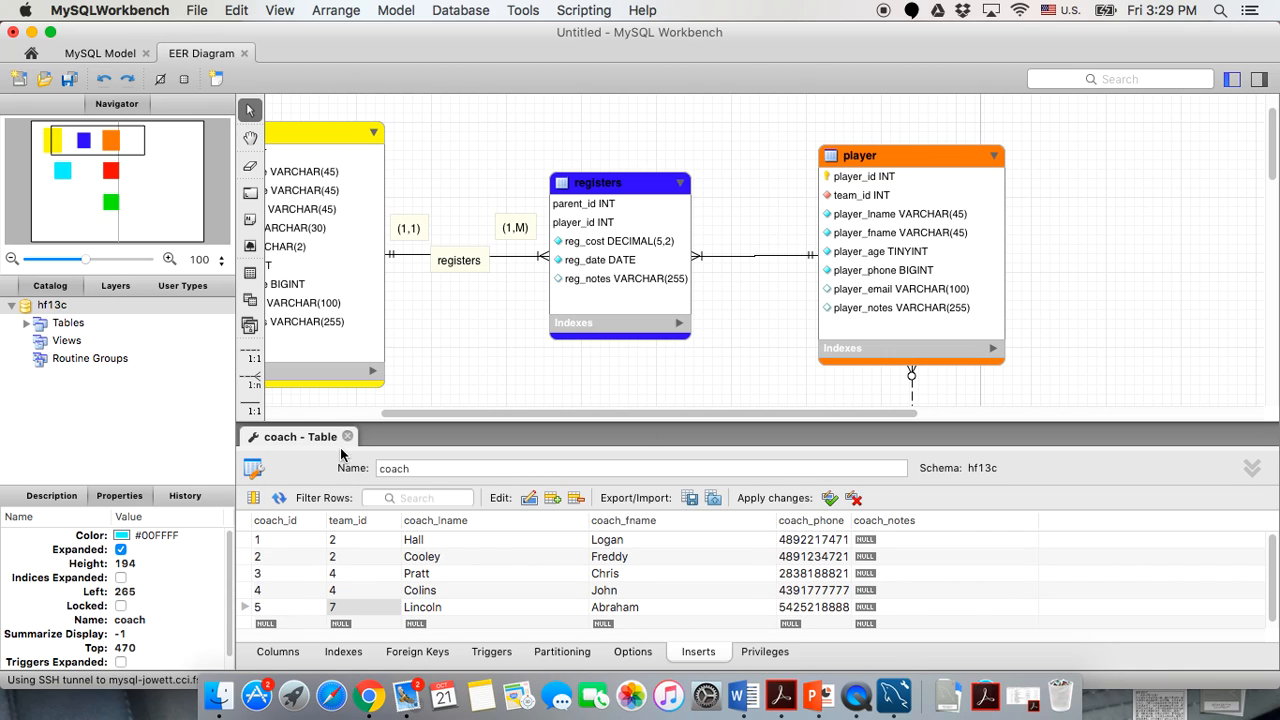
pyautogui.click(347, 437)
# Rerun Forward Engineer on hf13c, which fails with Error 1452 on fk_player_team1, then close it.
pyautogui.click(470, 10)
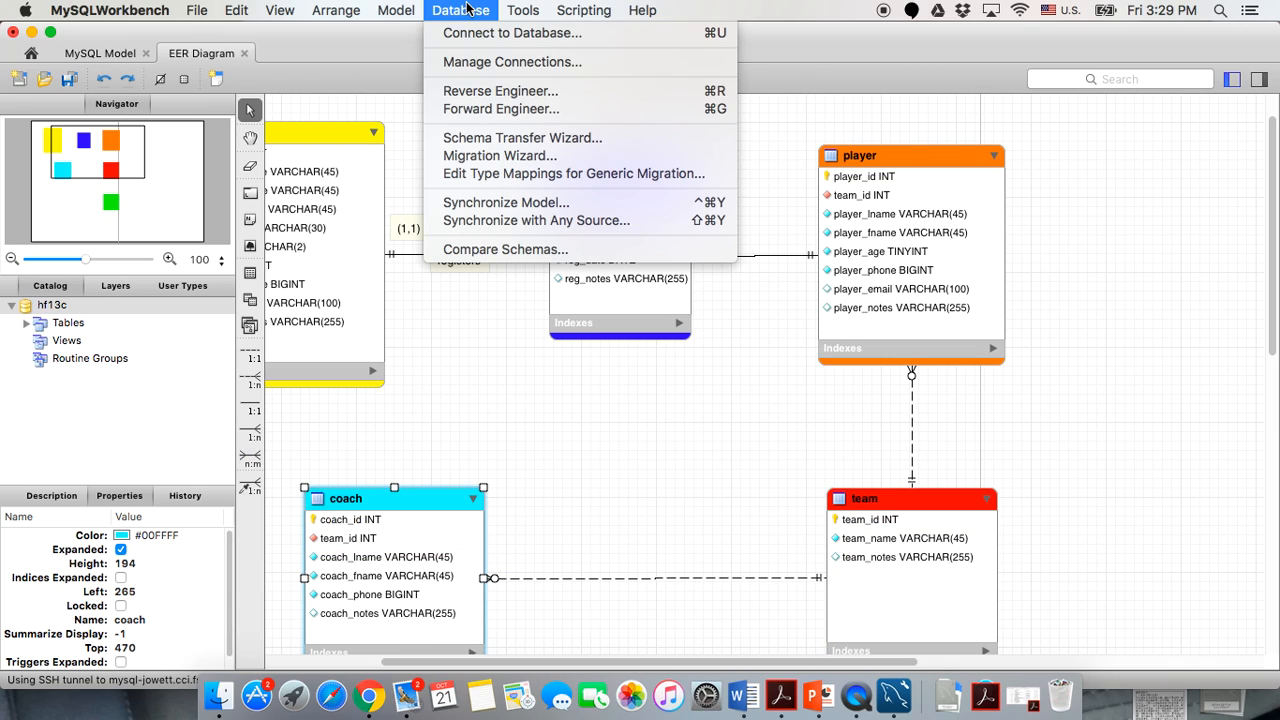
pyautogui.click(482, 110)
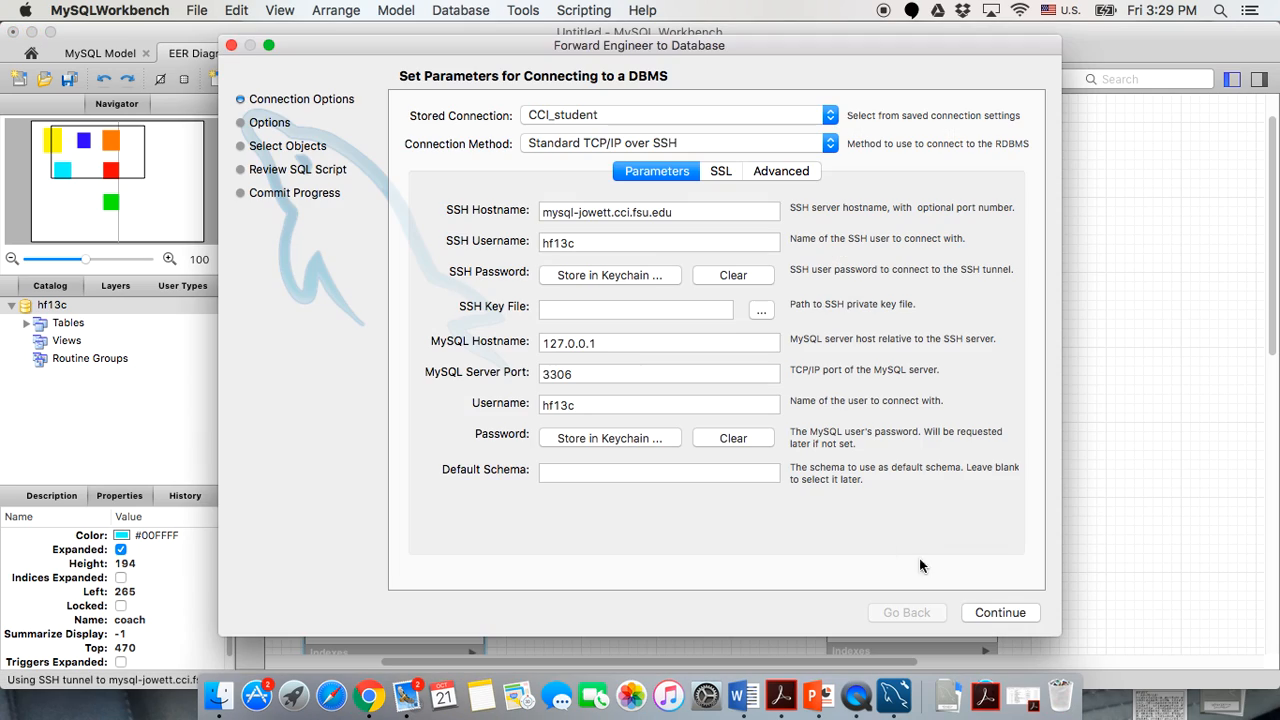
pyautogui.click(988, 616)
pyautogui.click(988, 616)
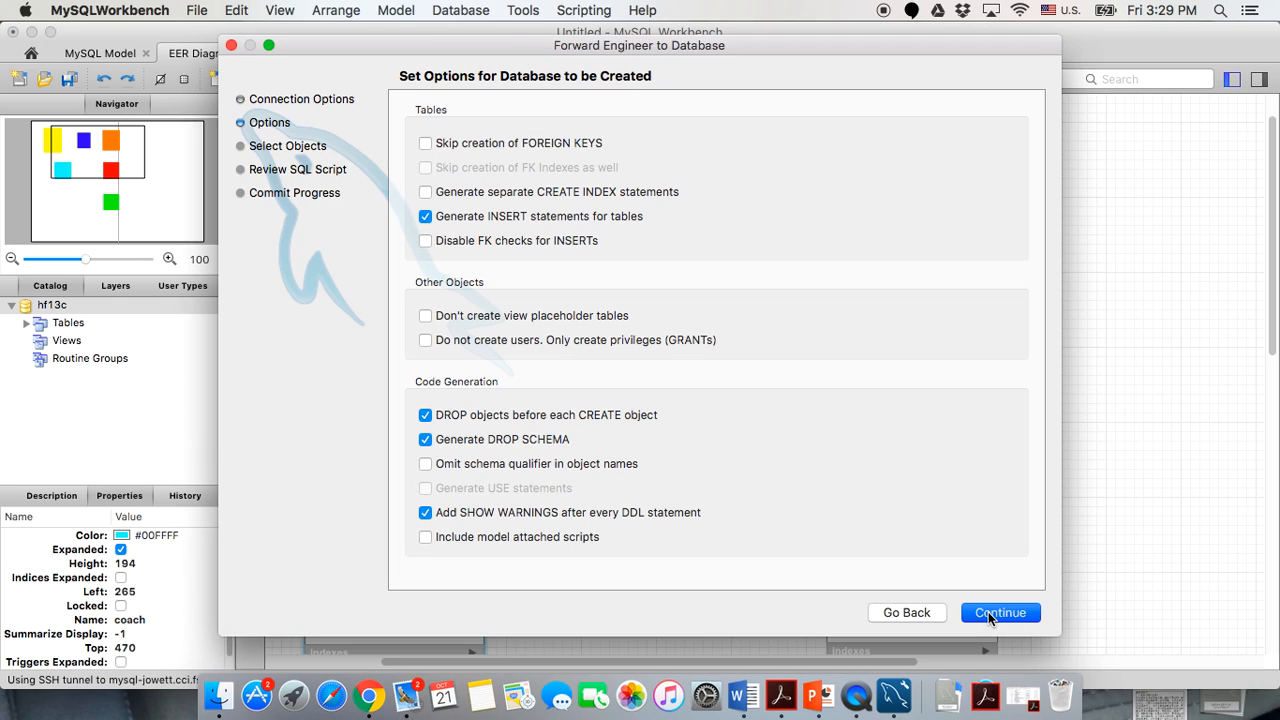
pyautogui.click(988, 616)
pyautogui.click(988, 616)
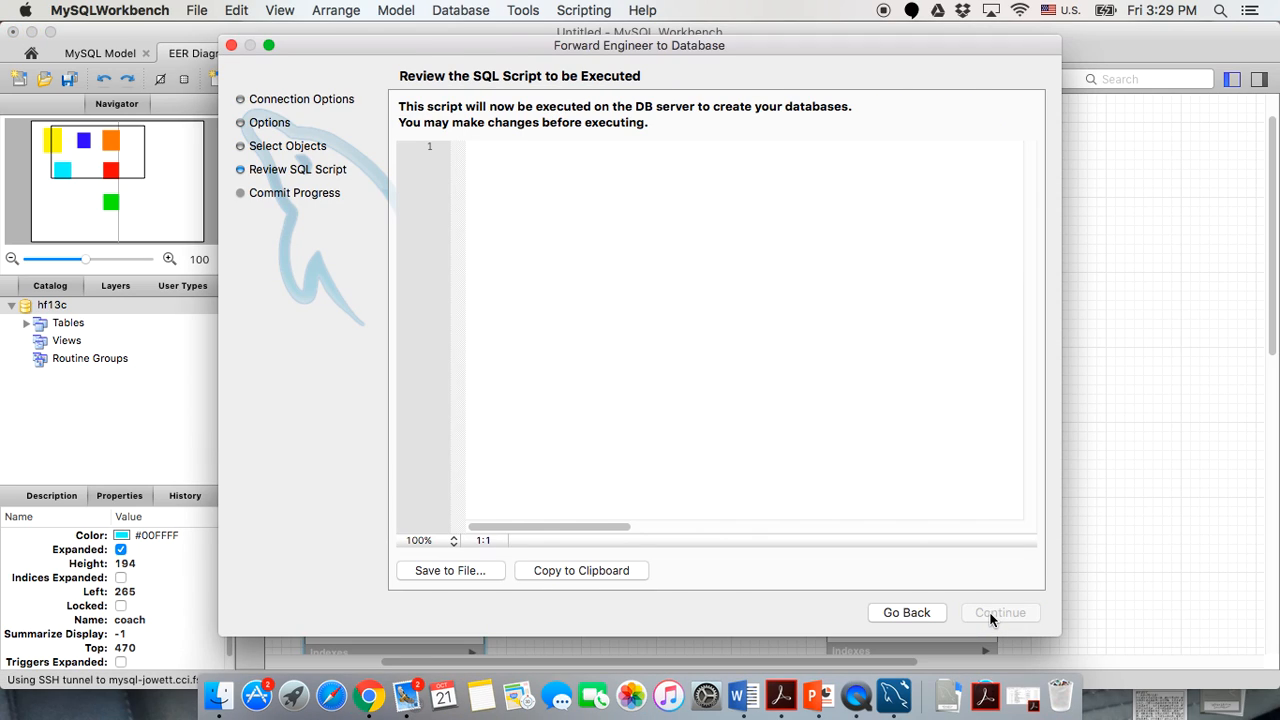
pyautogui.click(988, 616)
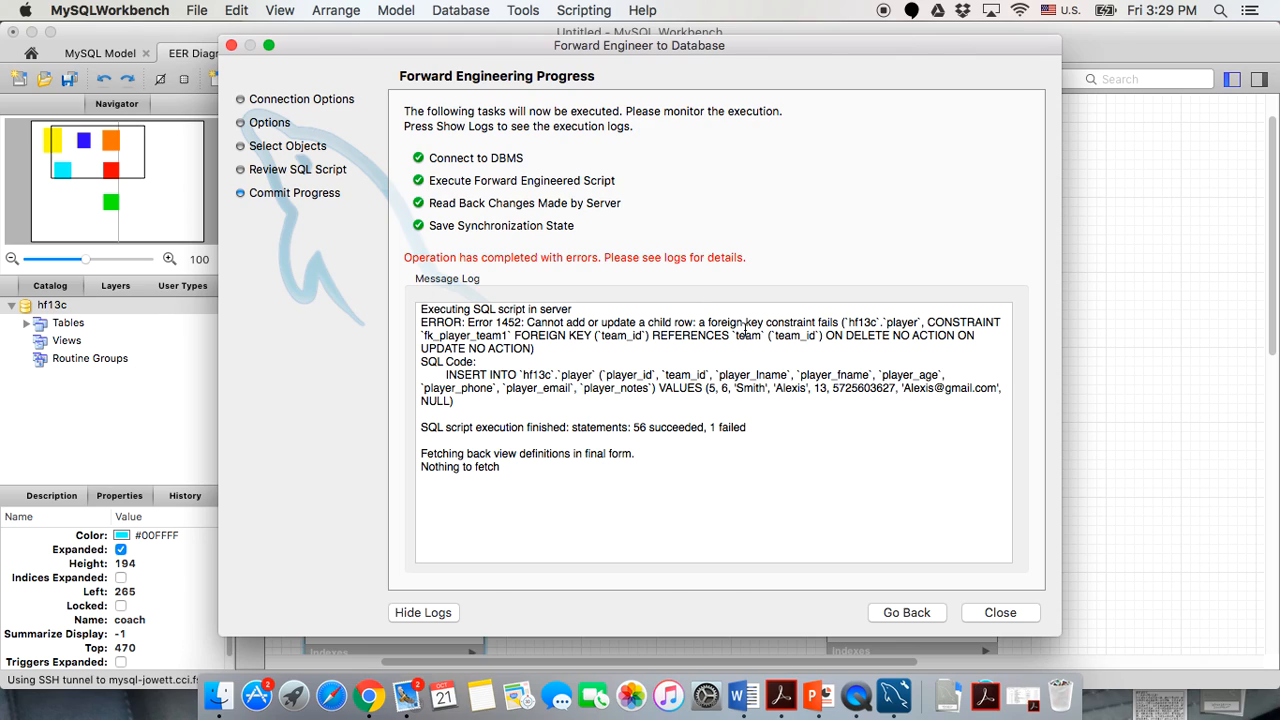
pyautogui.click(993, 613)
pyautogui.click(888, 160)
# Set the player insert rows' team_id values to 2, 3, 4 and 5, then close the player editor.
pyautogui.doubleClick(888, 160)
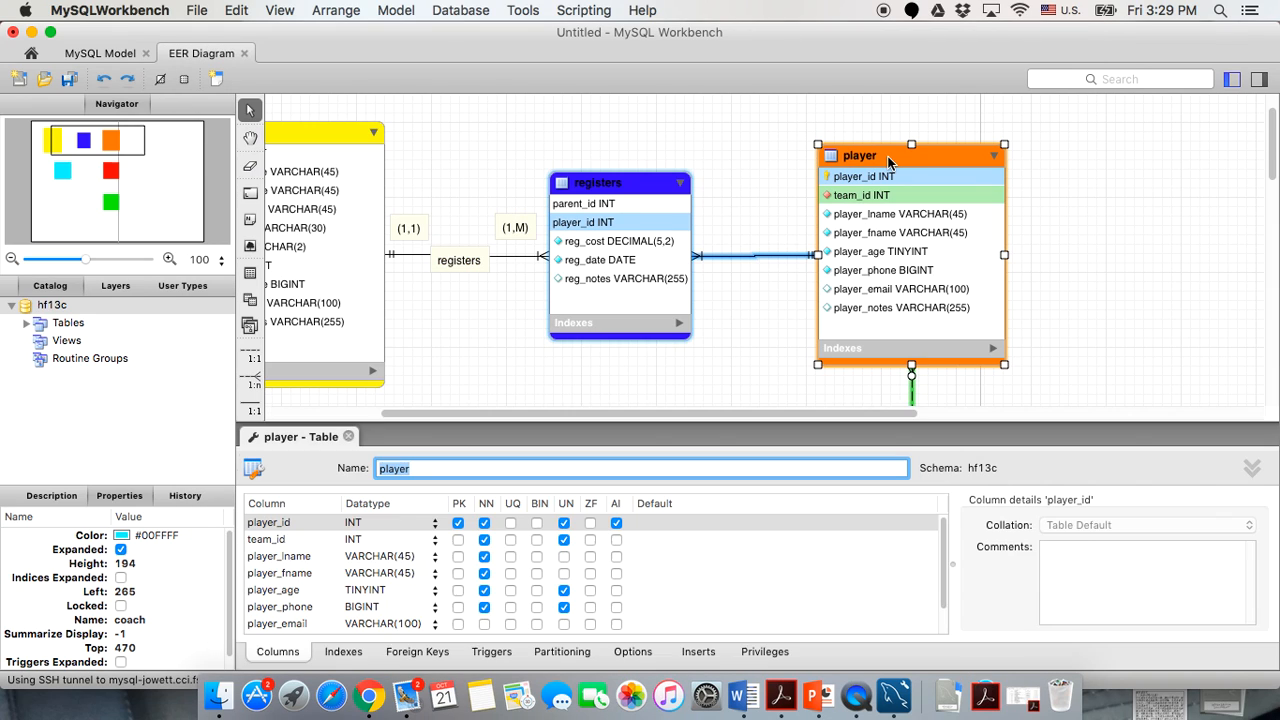
pyautogui.click(697, 651)
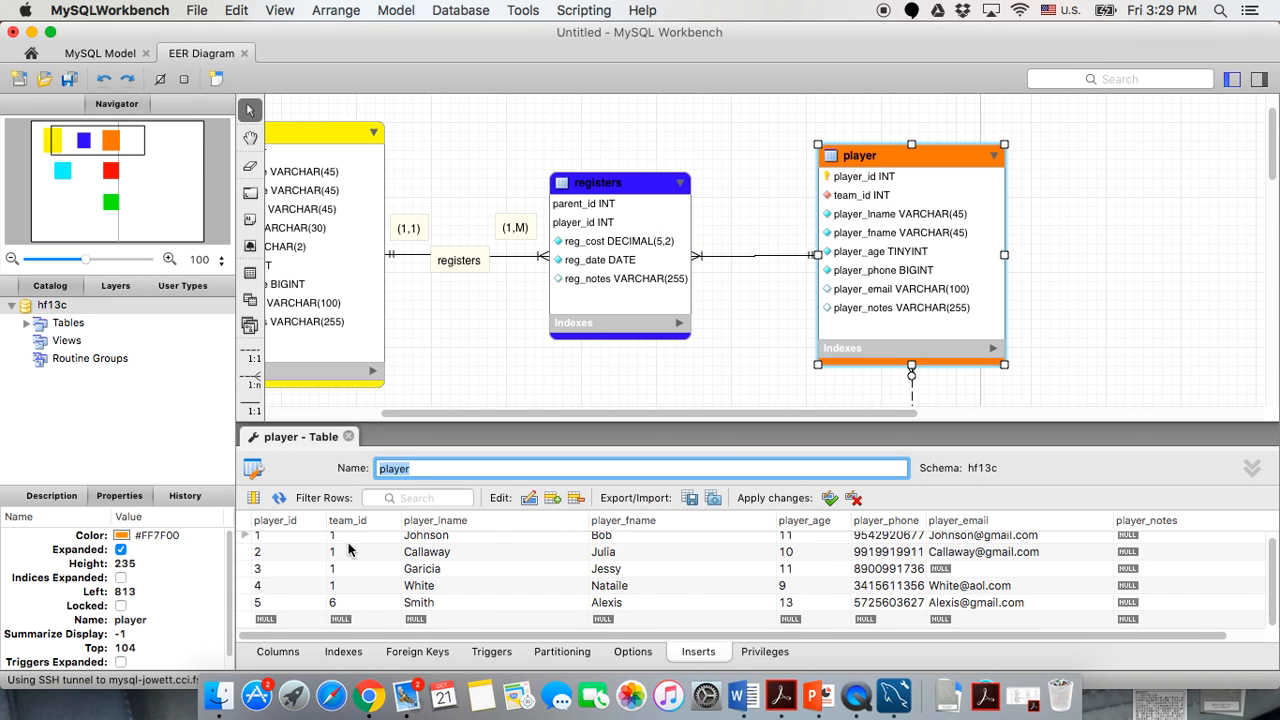
pyautogui.doubleClick(350, 556)
pyautogui.write('2')
pyautogui.doubleClick(350, 573)
pyautogui.write('3')
pyautogui.doubleClick(347, 590)
pyautogui.write('4')
pyautogui.doubleClick(347, 607)
pyautogui.write('5')
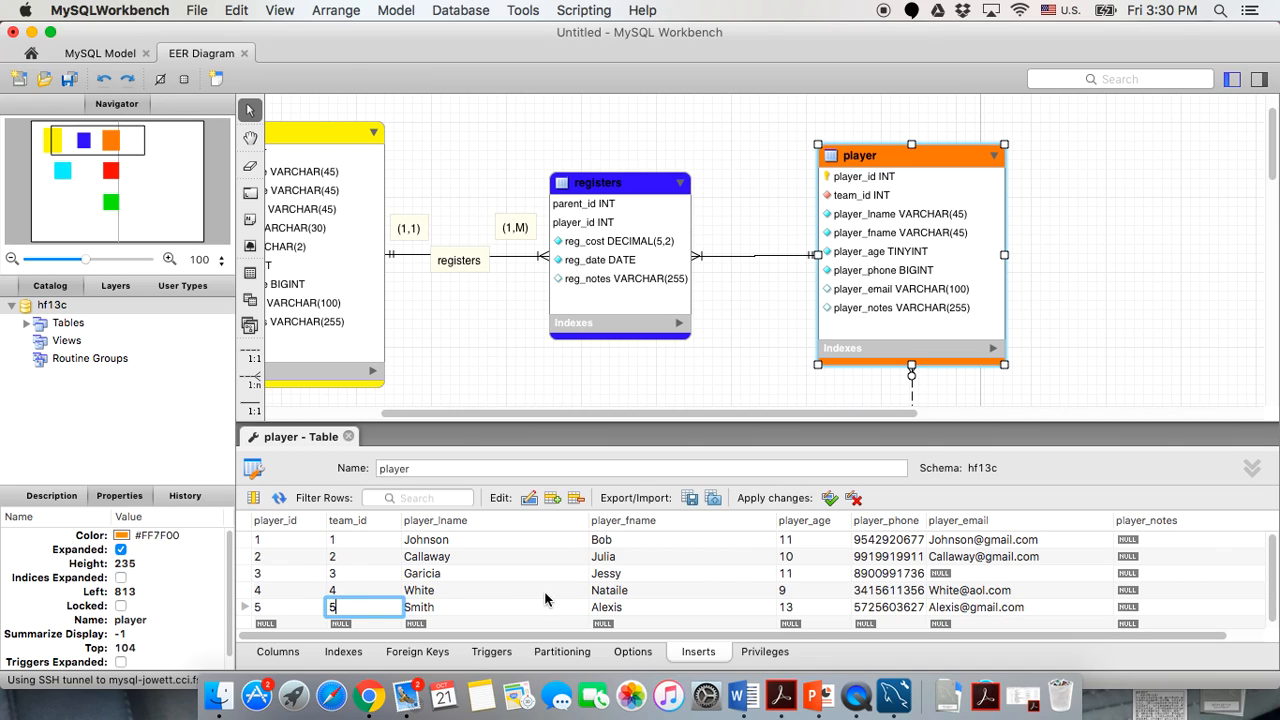
pyautogui.click(829, 497)
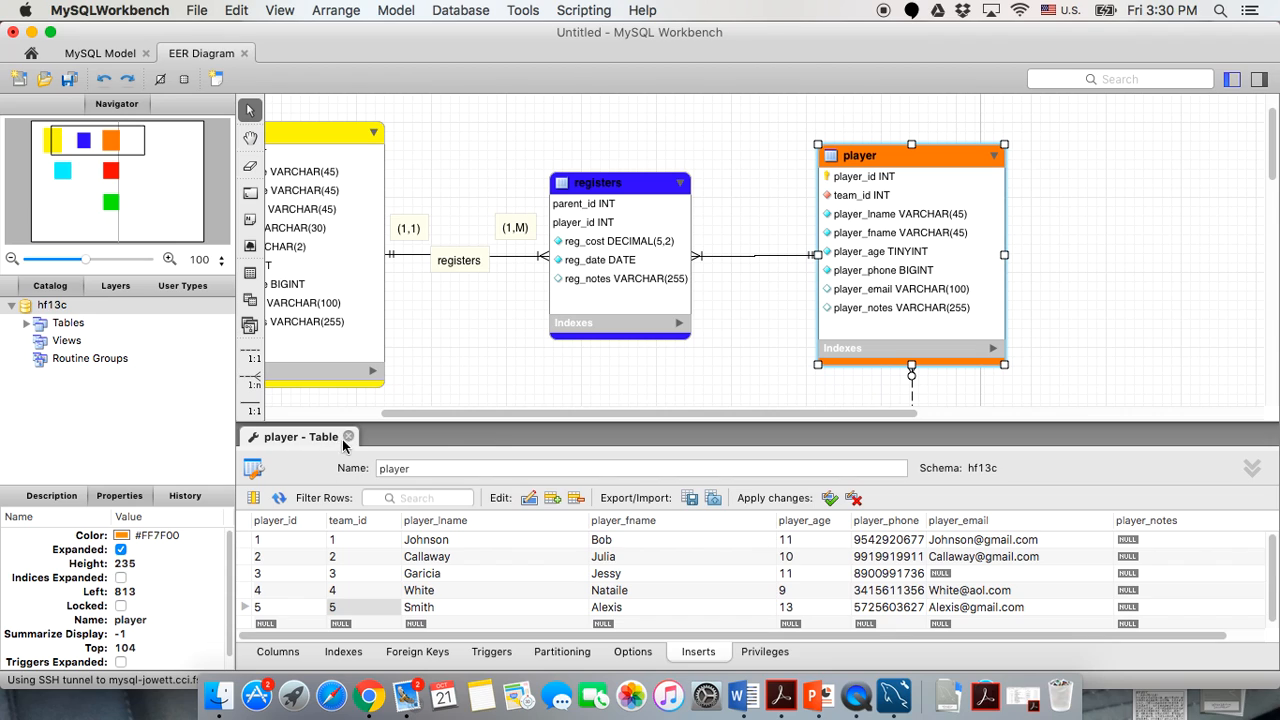
pyautogui.click(348, 437)
# Set the coach insert rows' team_id values to 1 through 5, apply, and close the coach editor.
pyautogui.doubleClick(391, 494)
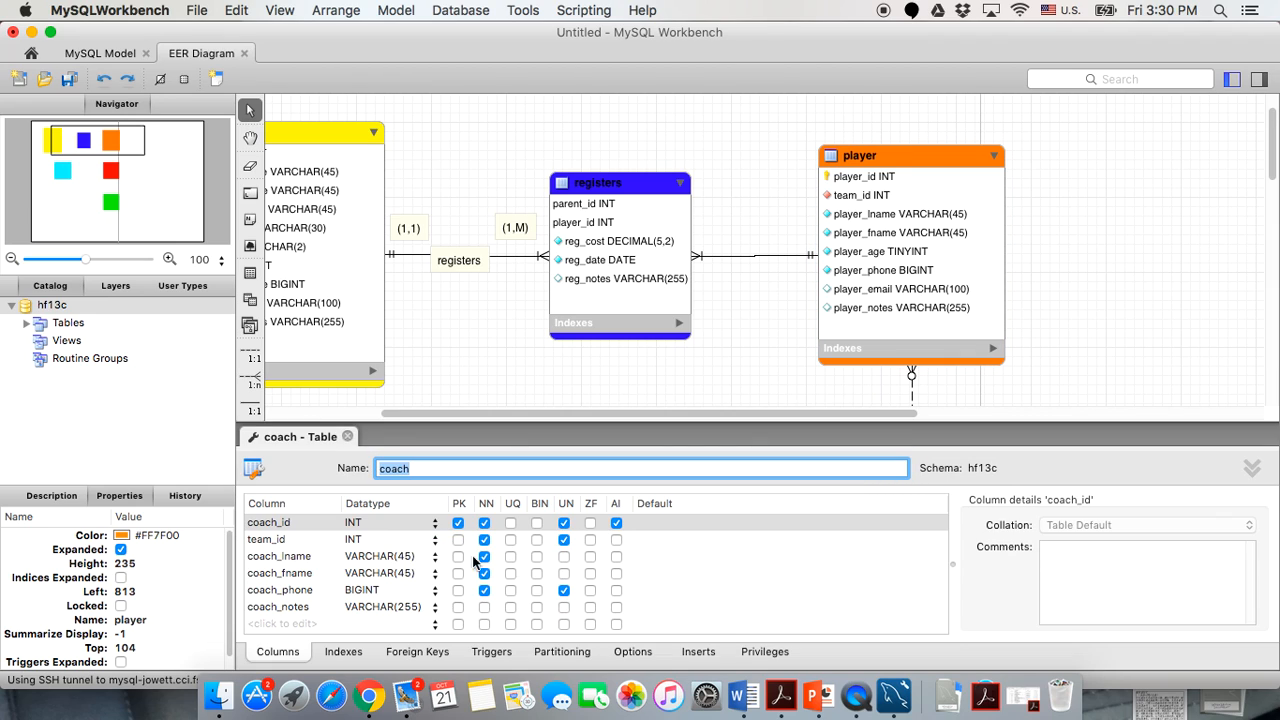
pyautogui.click(702, 653)
pyautogui.click(356, 540)
pyautogui.doubleClick(356, 541)
pyautogui.write('1')
pyautogui.doubleClick(355, 558)
pyautogui.click(354, 573)
pyautogui.doubleClick(354, 573)
pyautogui.write('3')
pyautogui.doubleClick(355, 590)
pyautogui.click(351, 607)
pyautogui.doubleClick(351, 607)
pyautogui.write('5')
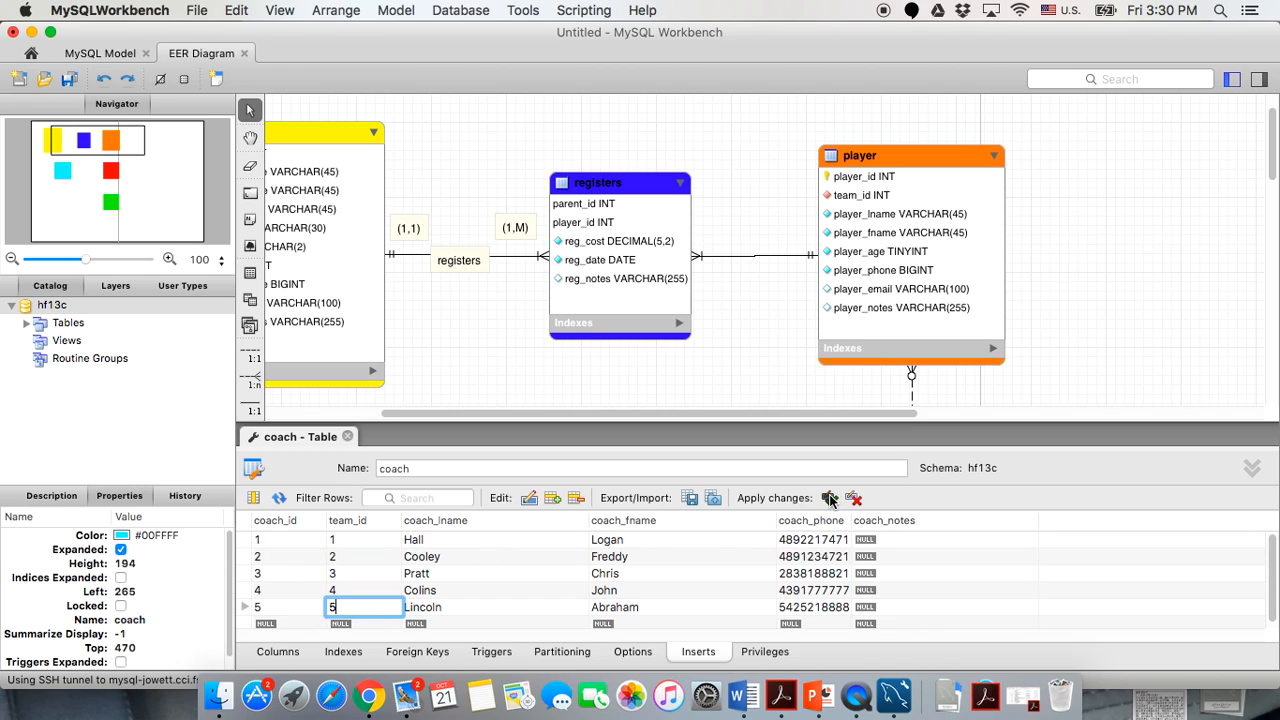
pyautogui.click(830, 497)
pyautogui.click(347, 437)
# Change team_id to 1 in all five color insert rows and apply the changes.
pyautogui.scroll(-10, 582, 489)
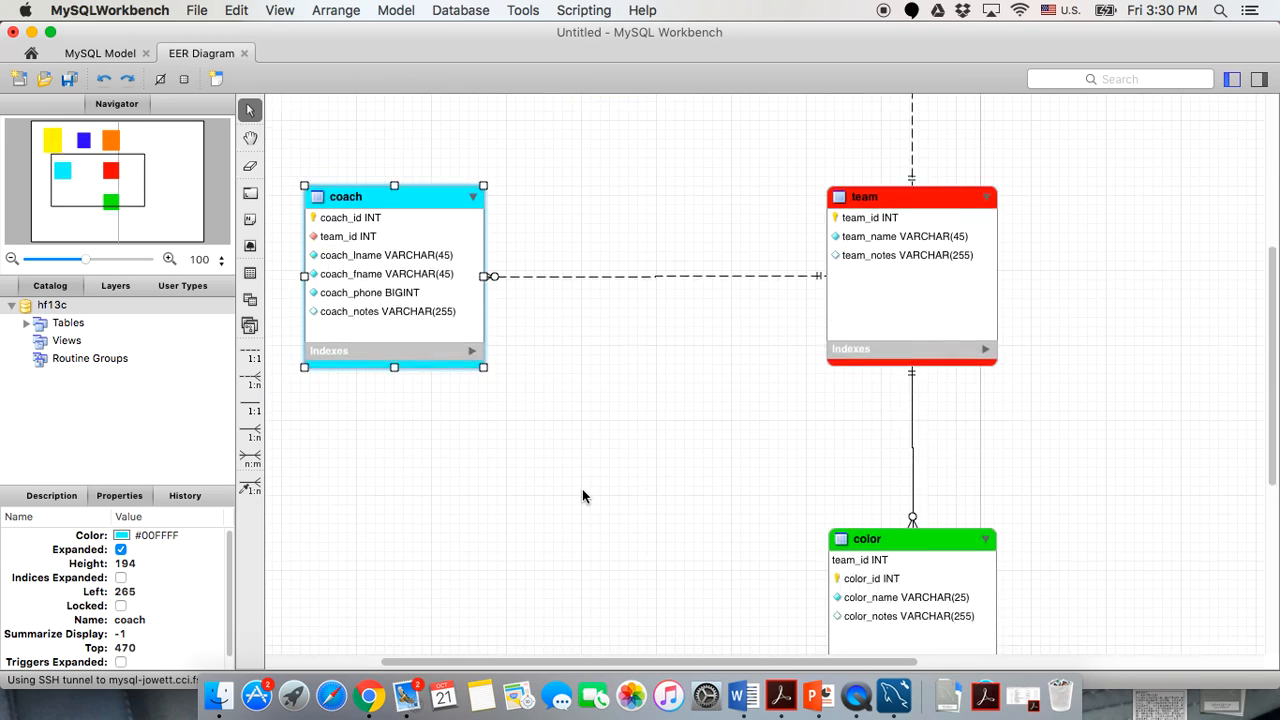
pyautogui.click(870, 412)
pyautogui.doubleClick(870, 412)
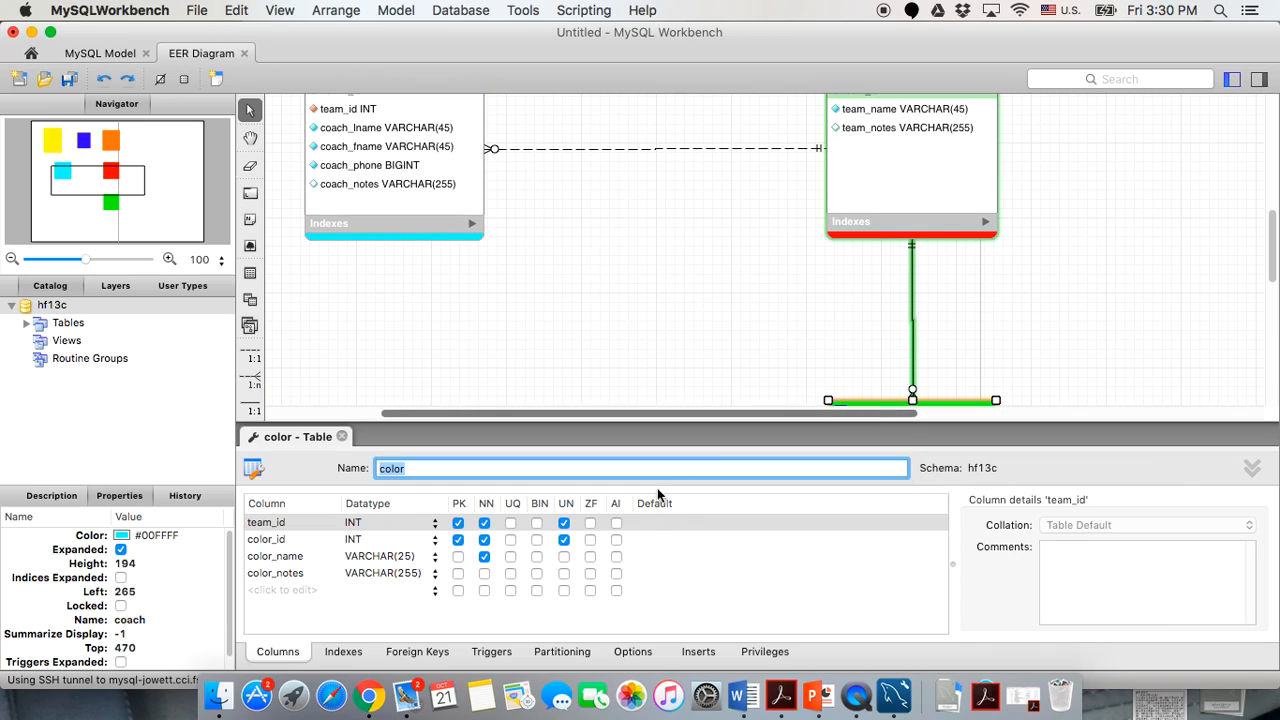
pyautogui.click(698, 651)
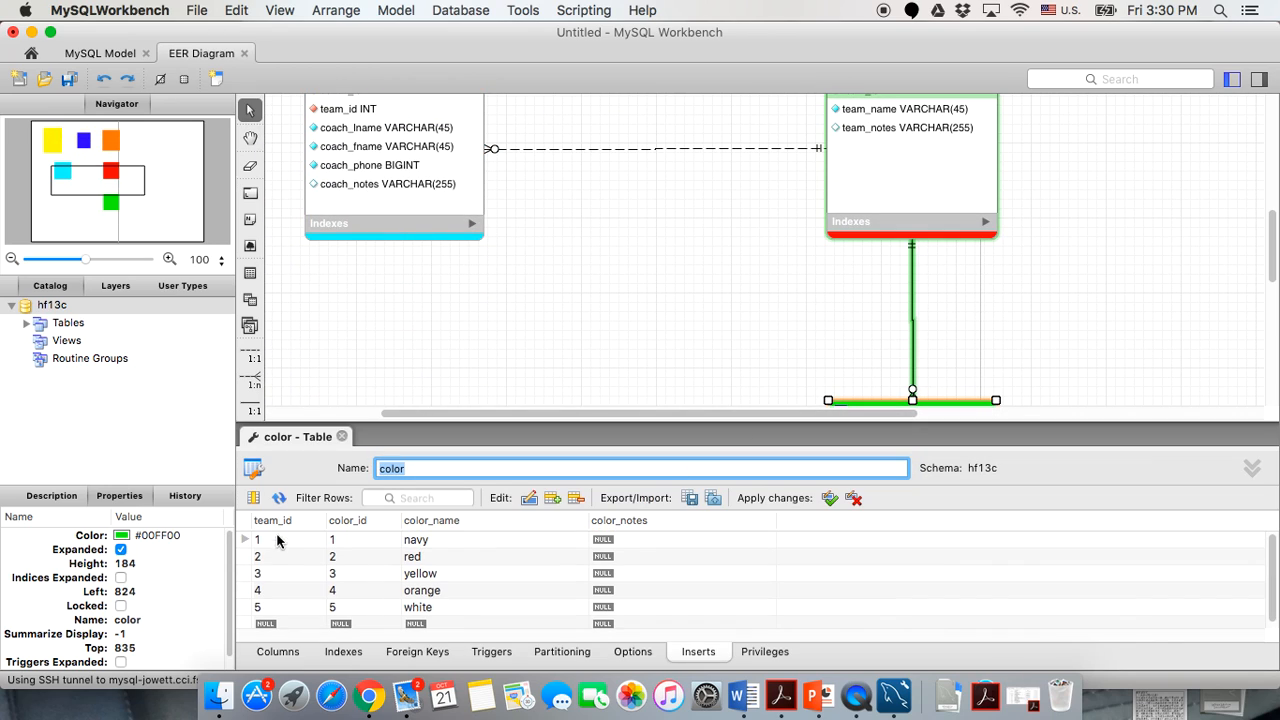
pyautogui.doubleClick(277, 545)
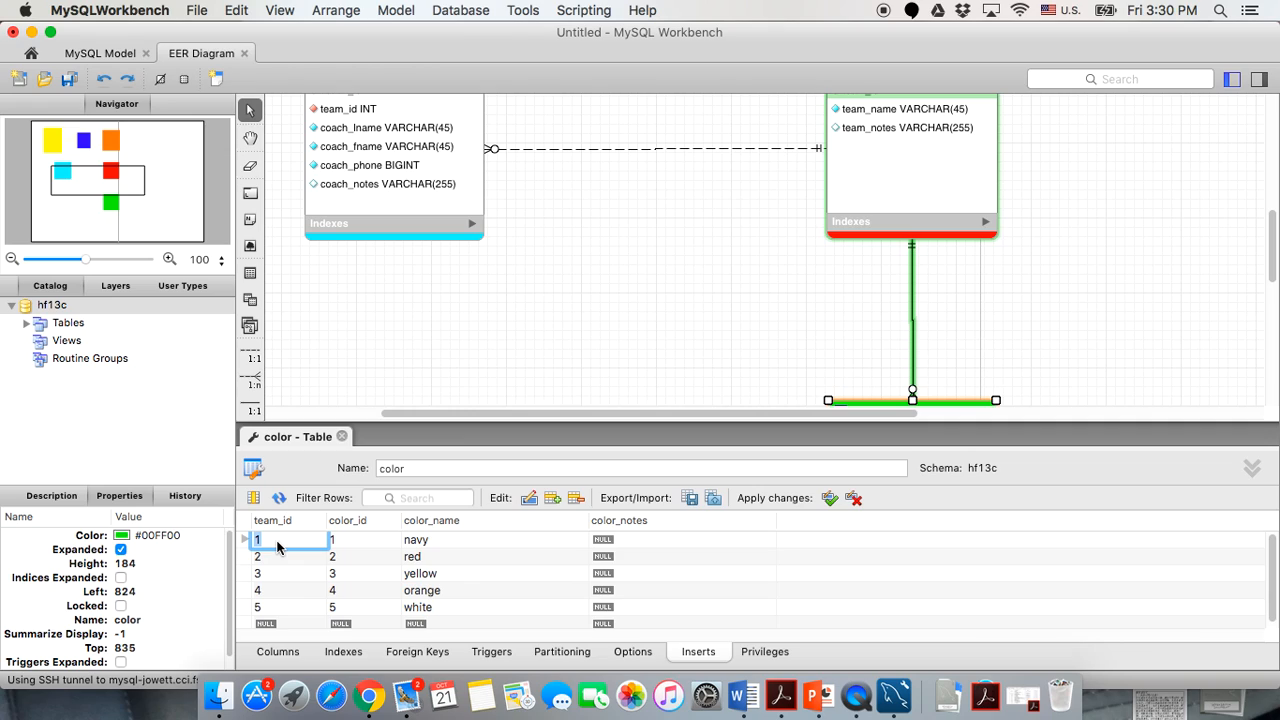
pyautogui.doubleClick(277, 558)
pyautogui.write('1')
pyautogui.doubleClick(273, 575)
pyautogui.write('1')
pyautogui.doubleClick(273, 591)
pyautogui.write('1')
pyautogui.doubleClick(273, 607)
pyautogui.write('1')
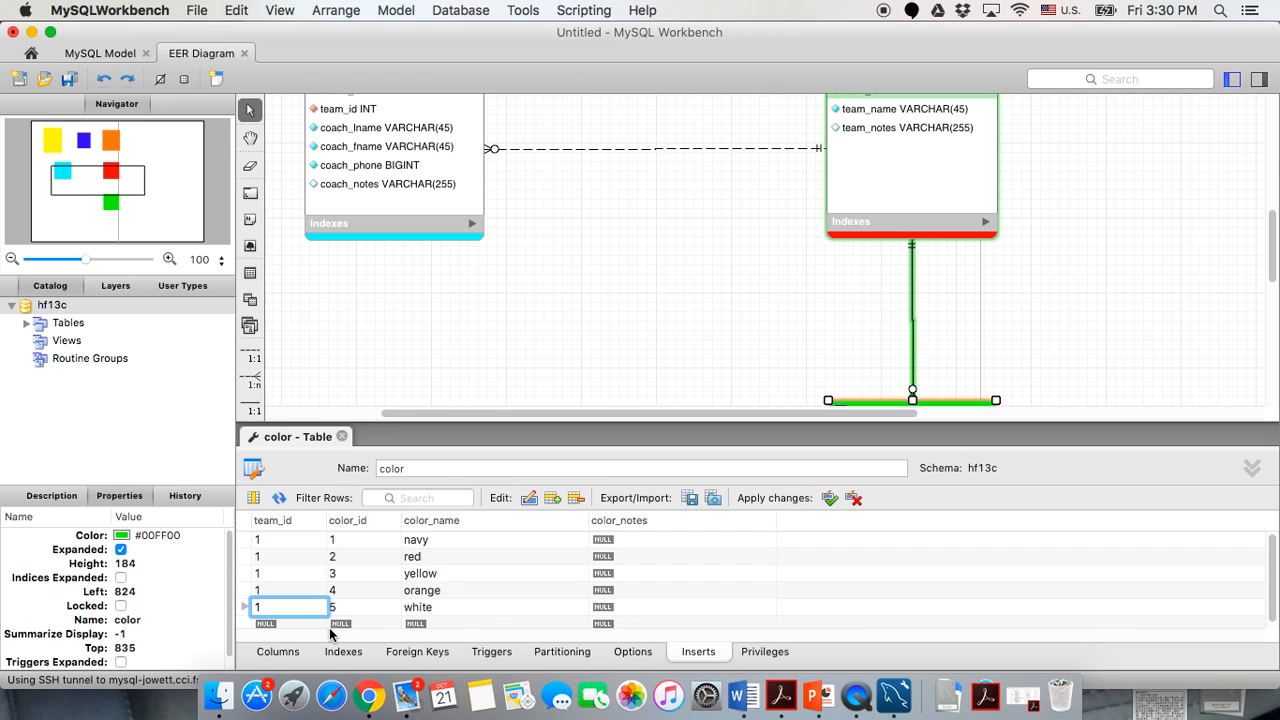
pyautogui.click(830, 500)
pyautogui.click(686, 328)
# Forward-engineer hf13c to CCI_student with default options and all six tables, then close the successful results.
pyautogui.click(457, 10)
pyautogui.click(467, 110)
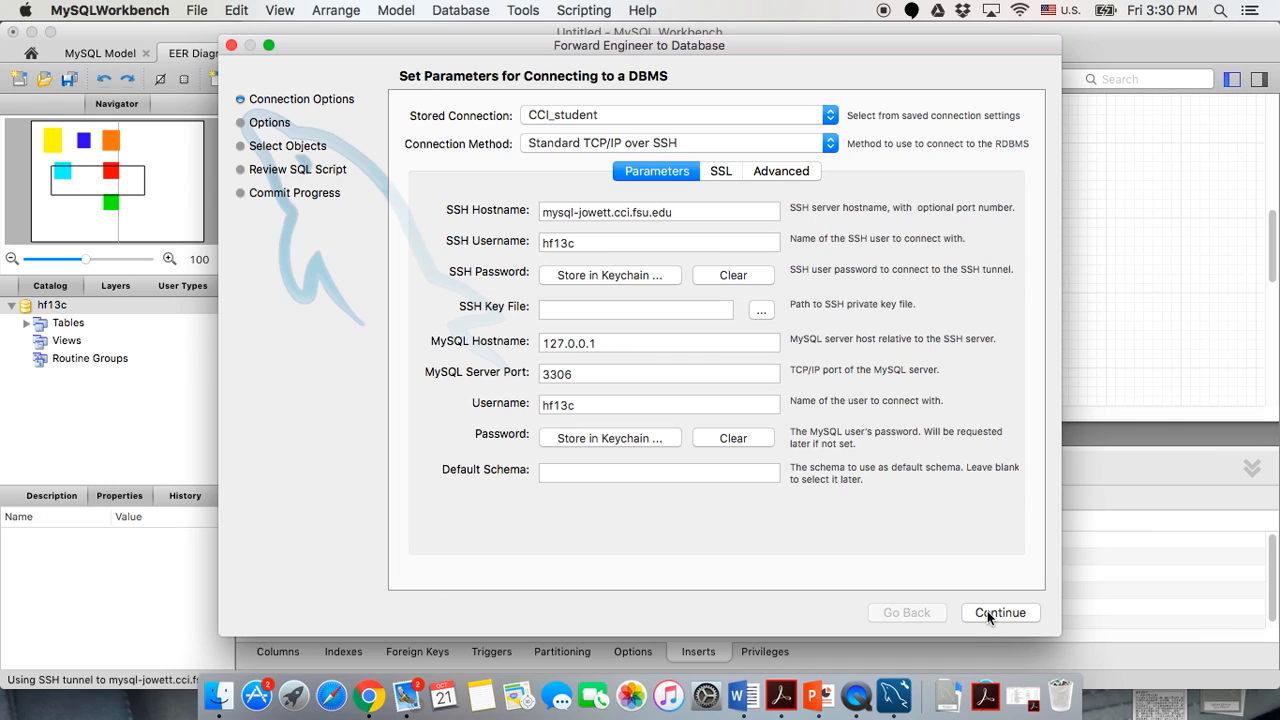
pyautogui.click(987, 611)
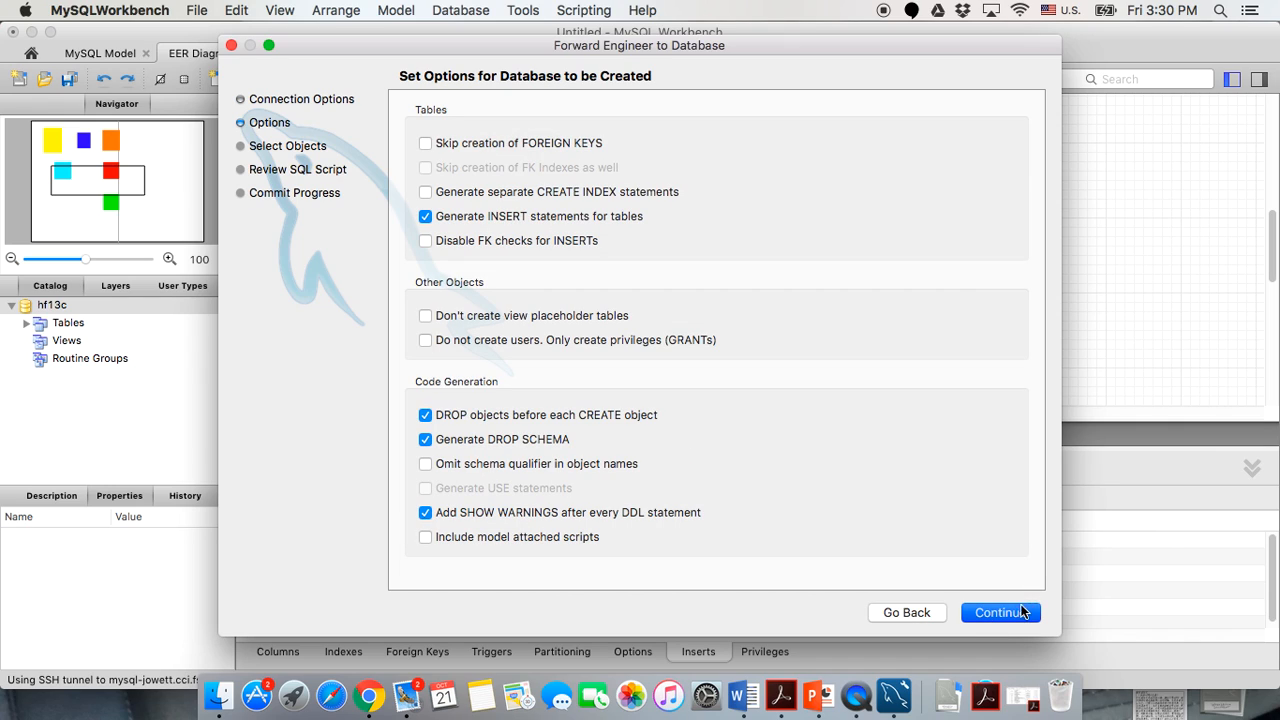
pyautogui.click(1000, 613)
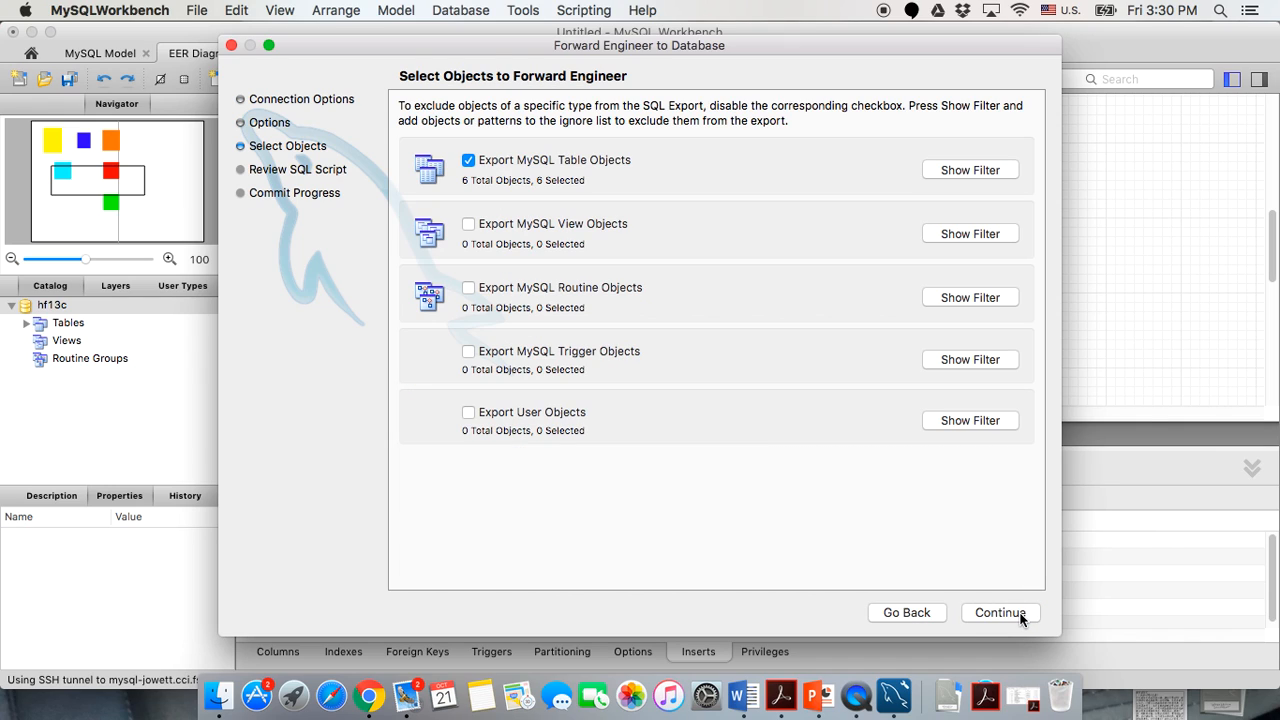
pyautogui.click(1020, 614)
pyautogui.click(1020, 614)
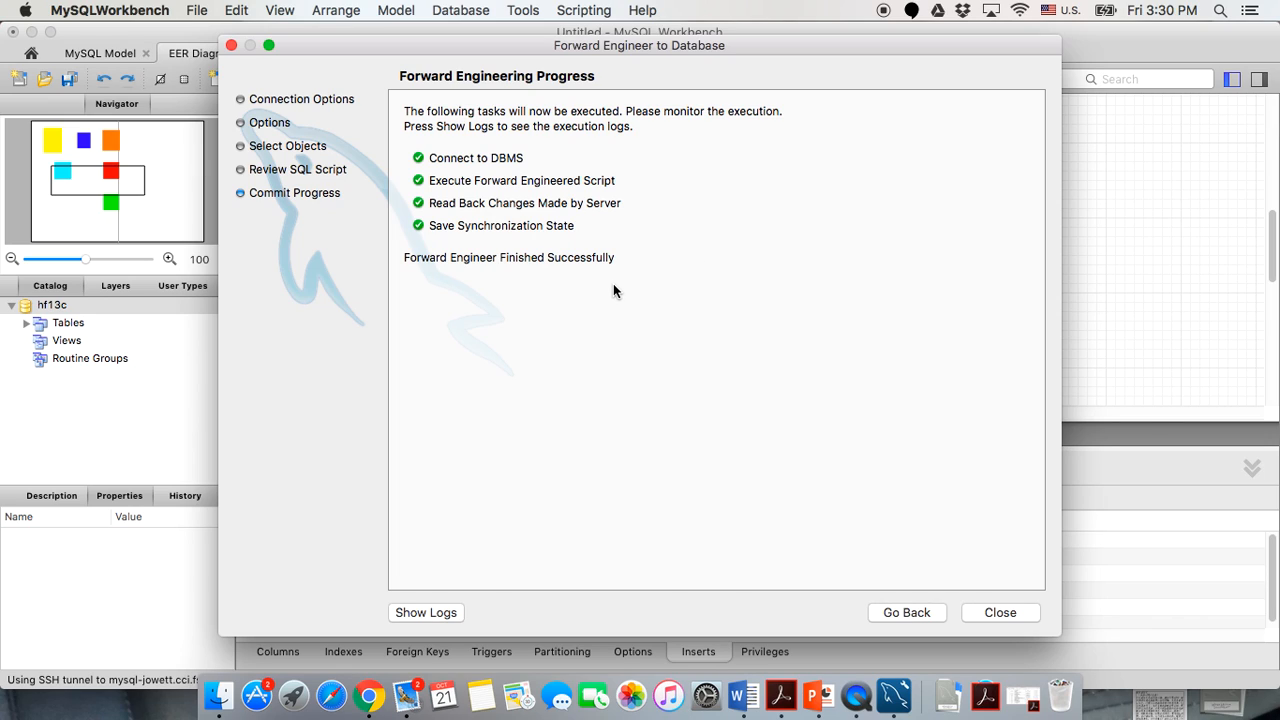
pyautogui.click(1000, 612)
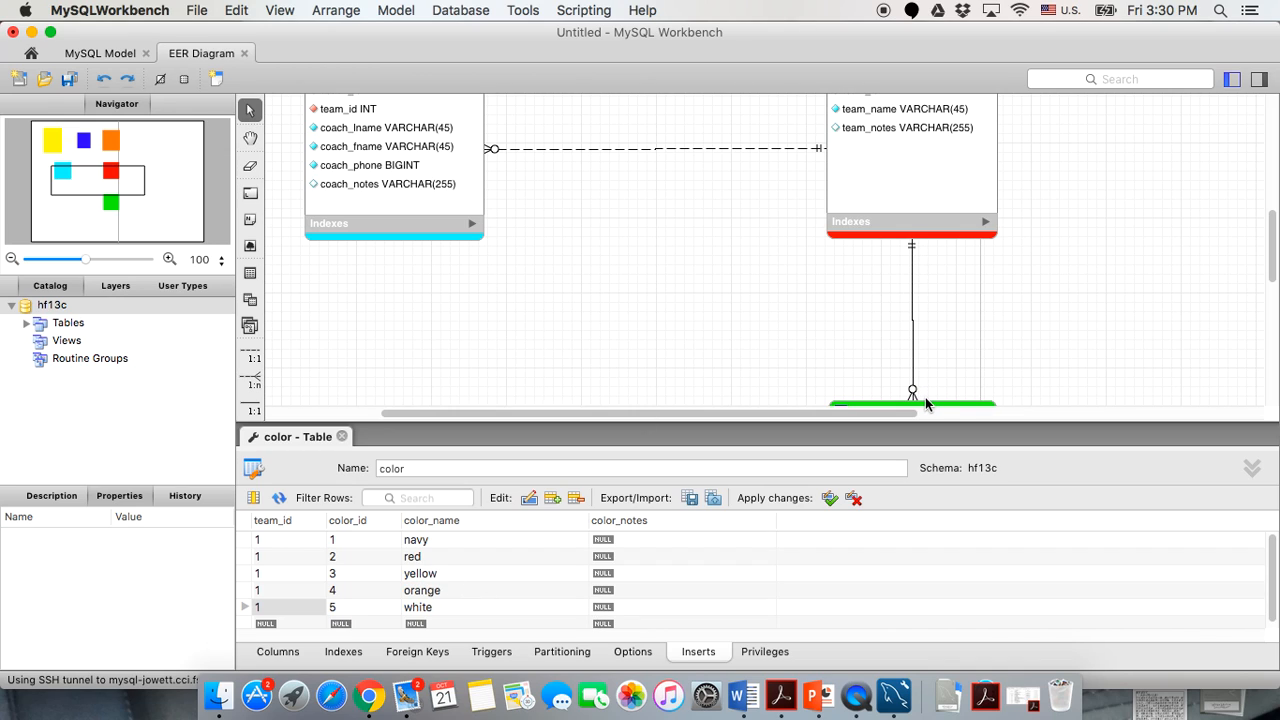
# Close the color table's editor to return to the full EER diagram.
pyautogui.scroll(5, 916, 285)
pyautogui.scroll(-8, 916, 285)
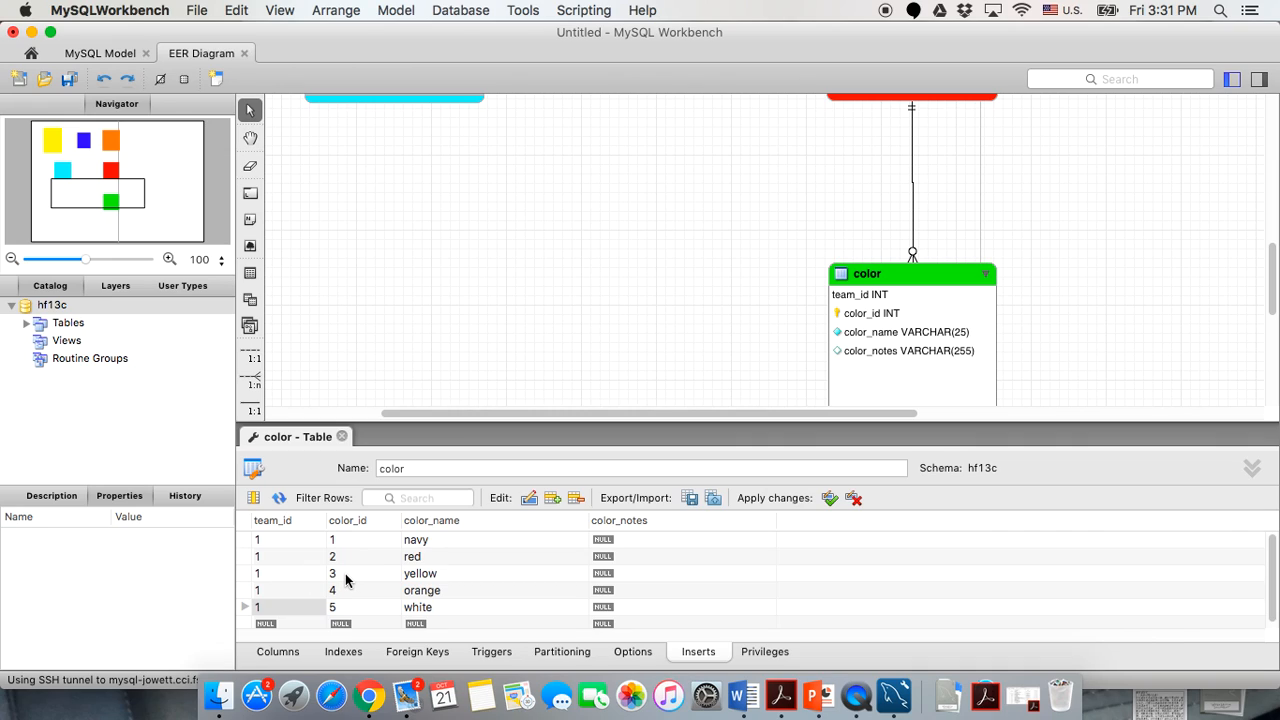
pyautogui.click(341, 436)
pyautogui.scroll(10, 502, 330)
# Enter parent_id 1 into each registers insert row, moving down row by row.
pyautogui.doubleClick(614, 230)
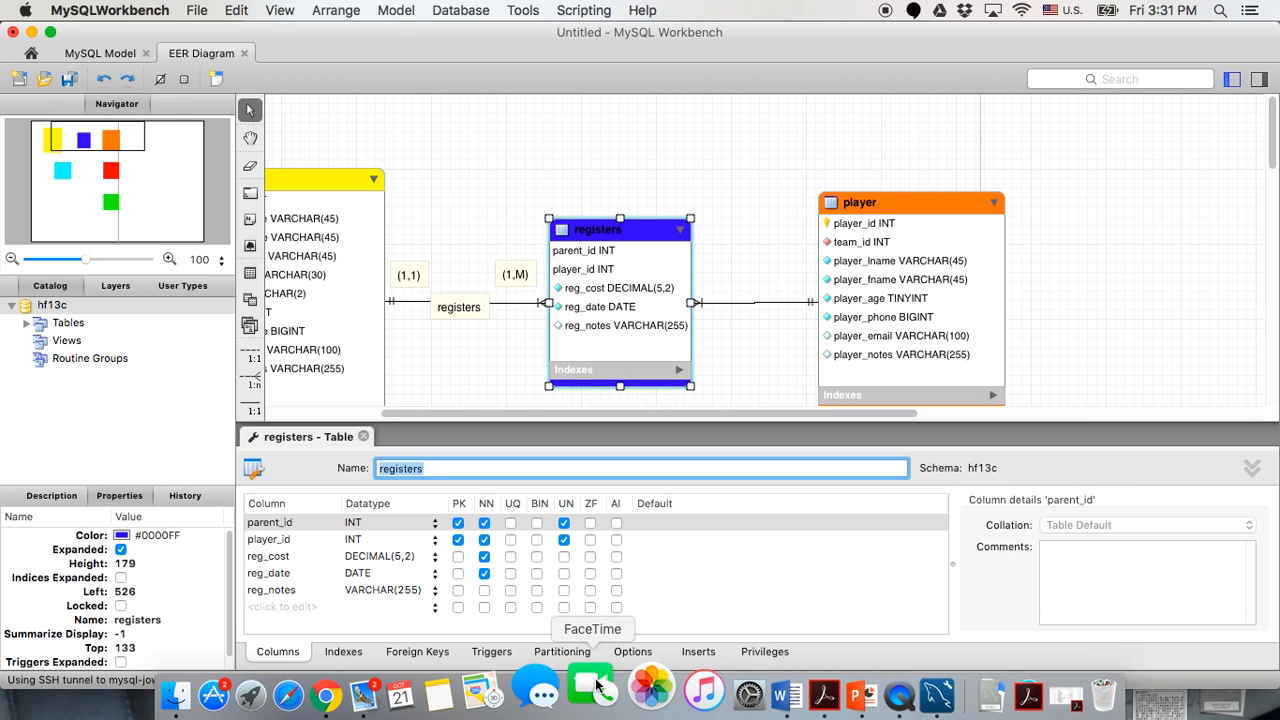
pyautogui.click(698, 651)
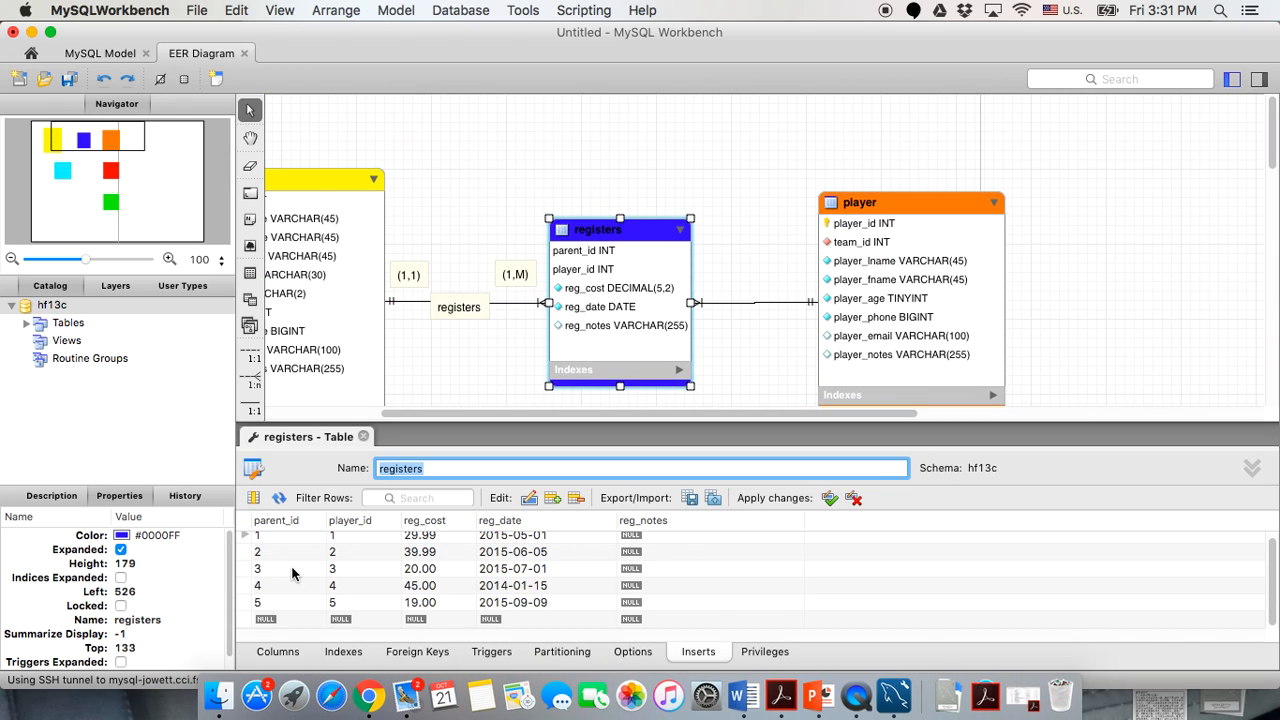
pyautogui.click(283, 559)
pyautogui.write('1')
pyautogui.press('Down')
pyautogui.write('1')
pyautogui.press('Down')
pyautogui.write('1')
pyautogui.press('Down')
pyautogui.write('1')
pyautogui.click(394, 590)
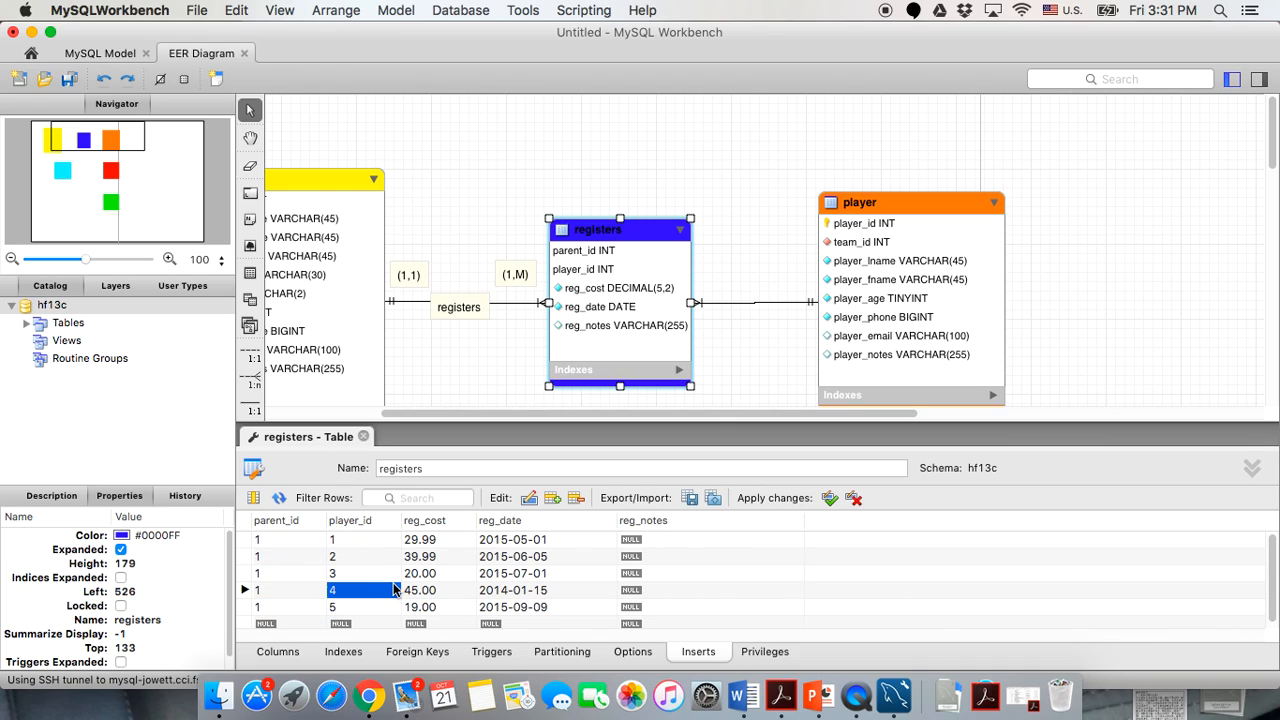
pyautogui.scroll(-1, 588, 570)
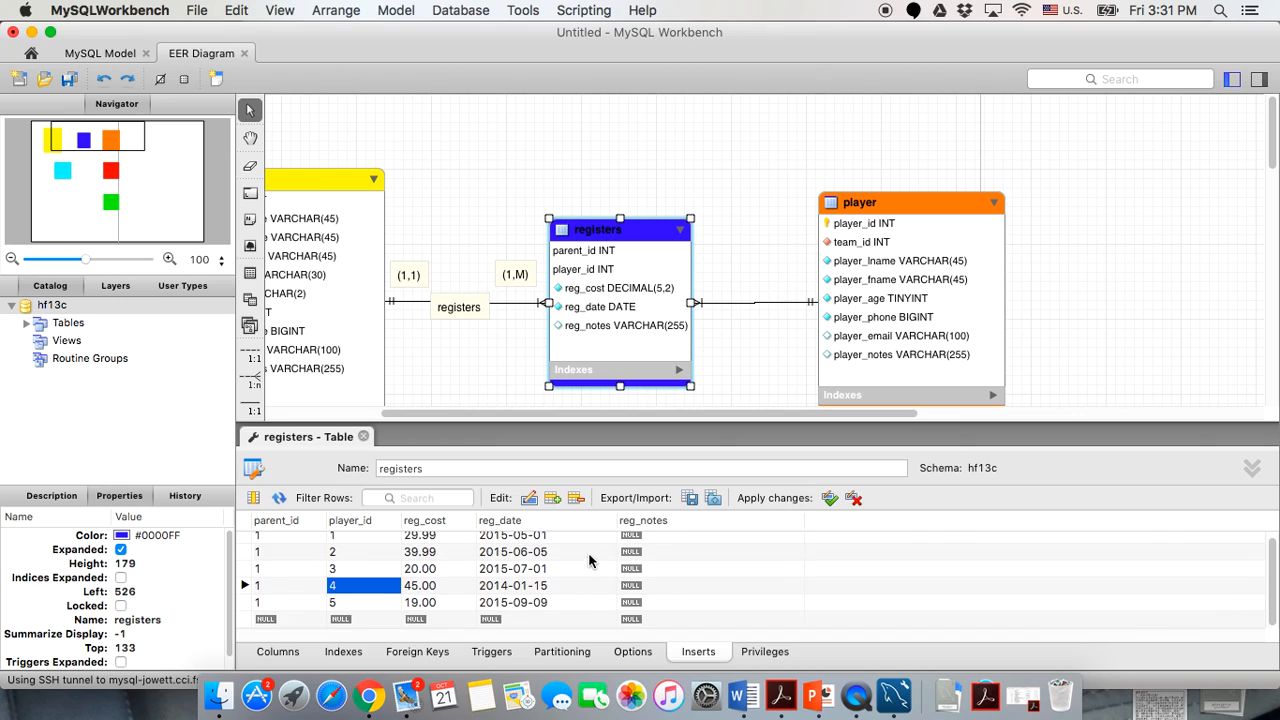
# Rerun Forward Engineer for hf13c on CCI_student through every page, then close the wizard.
pyautogui.click(470, 12)
pyautogui.click(481, 110)
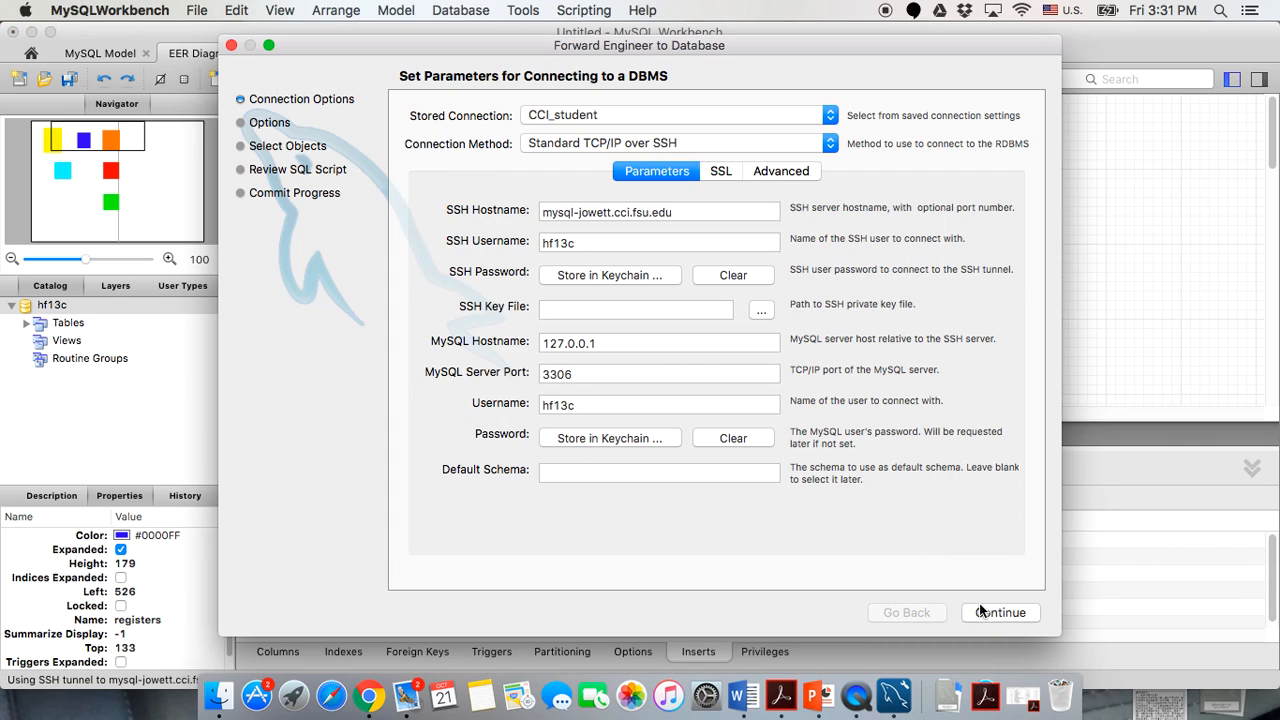
pyautogui.click(980, 611)
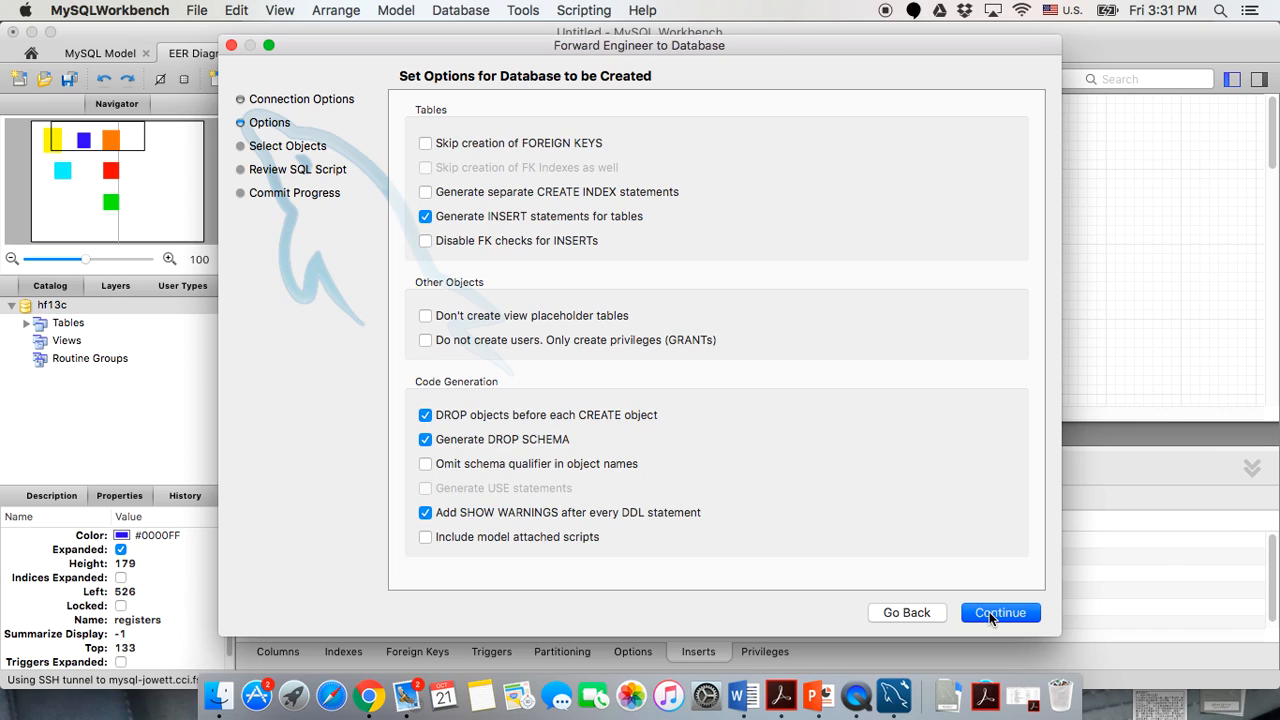
pyautogui.click(989, 612)
pyautogui.click(1016, 611)
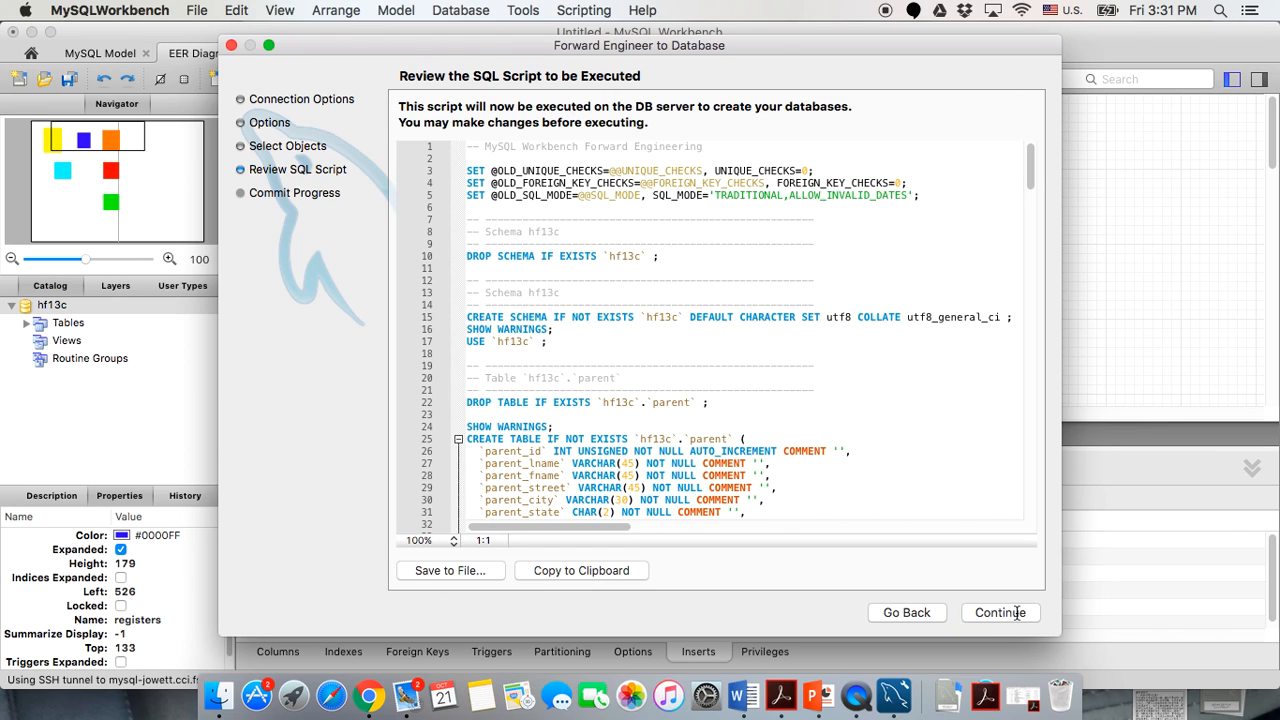
pyautogui.click(1016, 612)
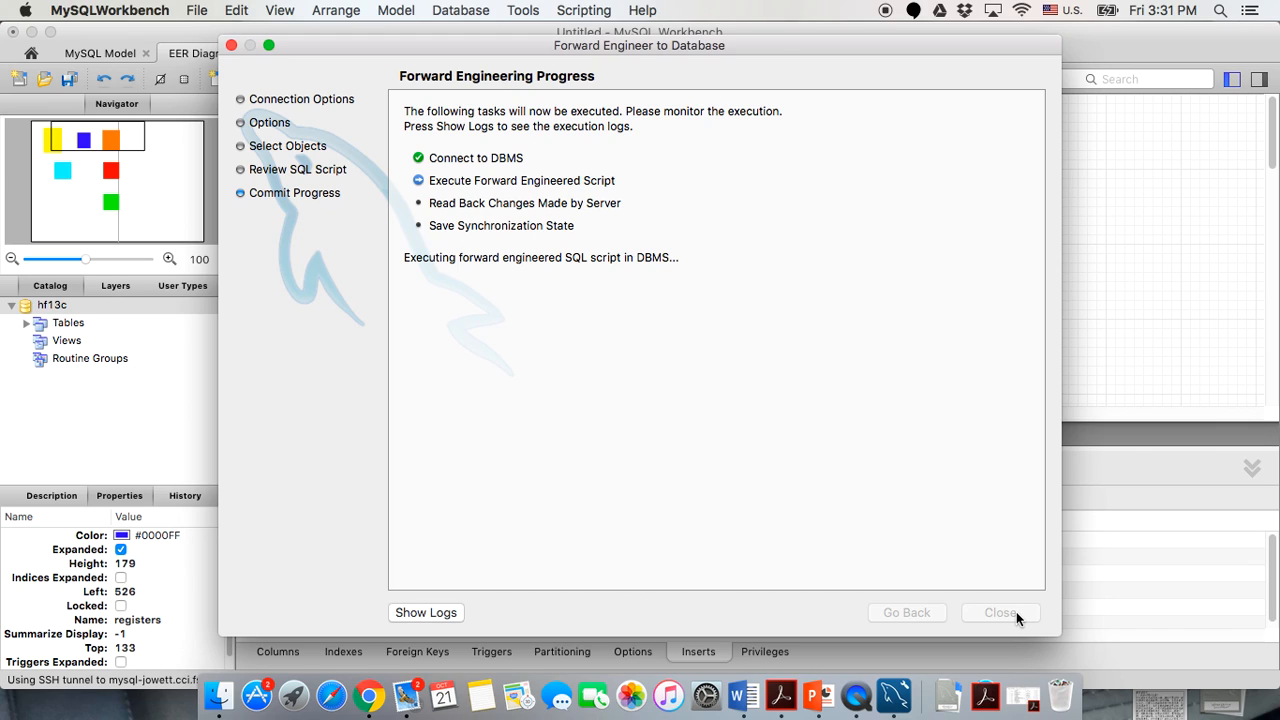
pyautogui.click(1016, 613)
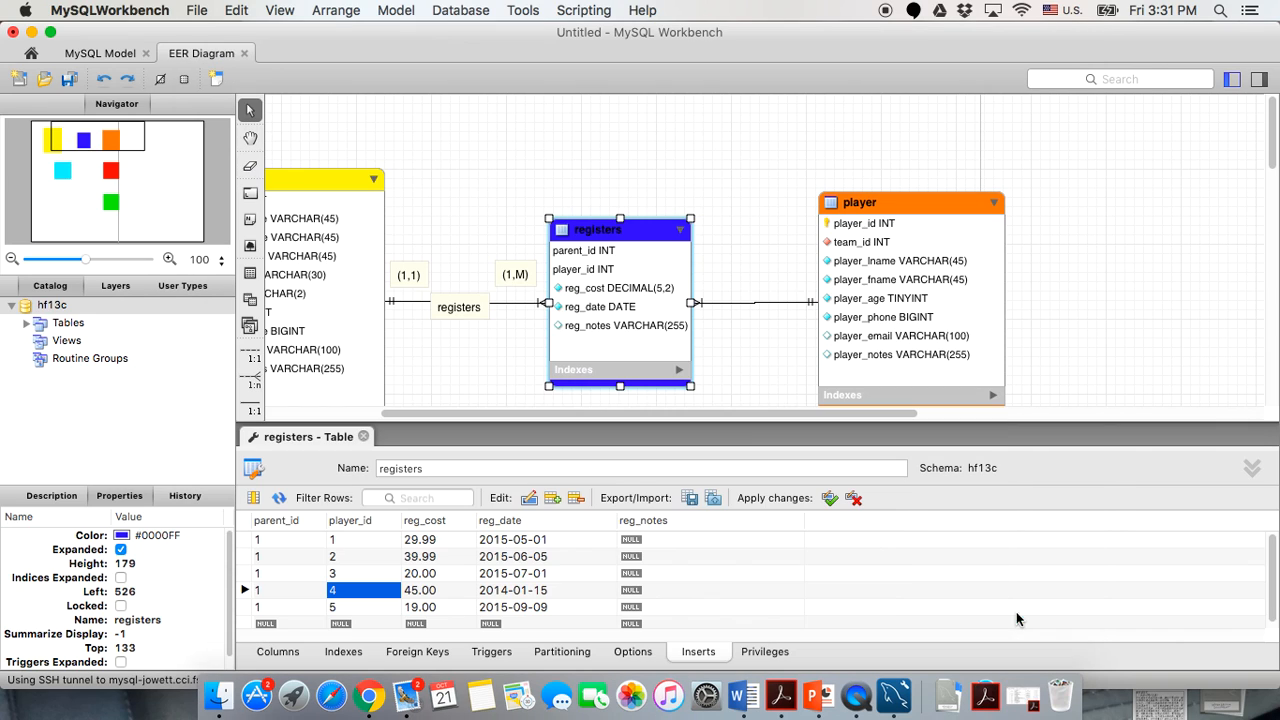
pyautogui.click(317, 557)
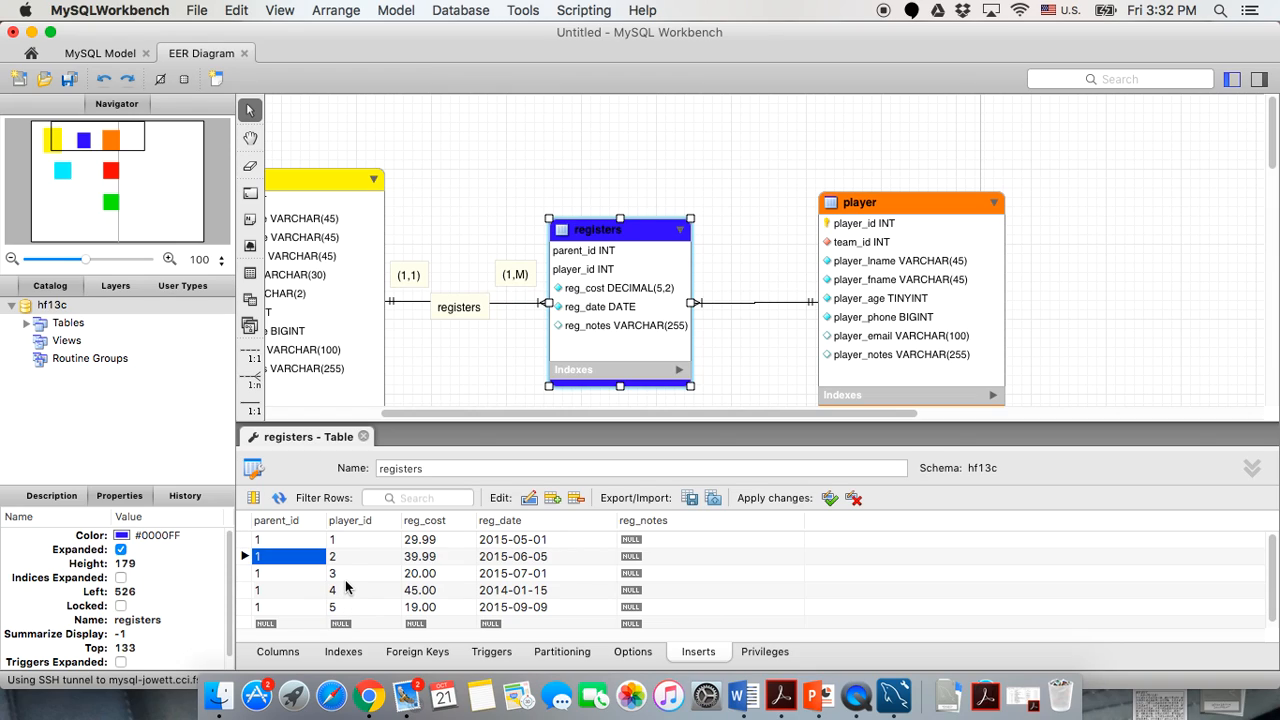
pyautogui.click(358, 540)
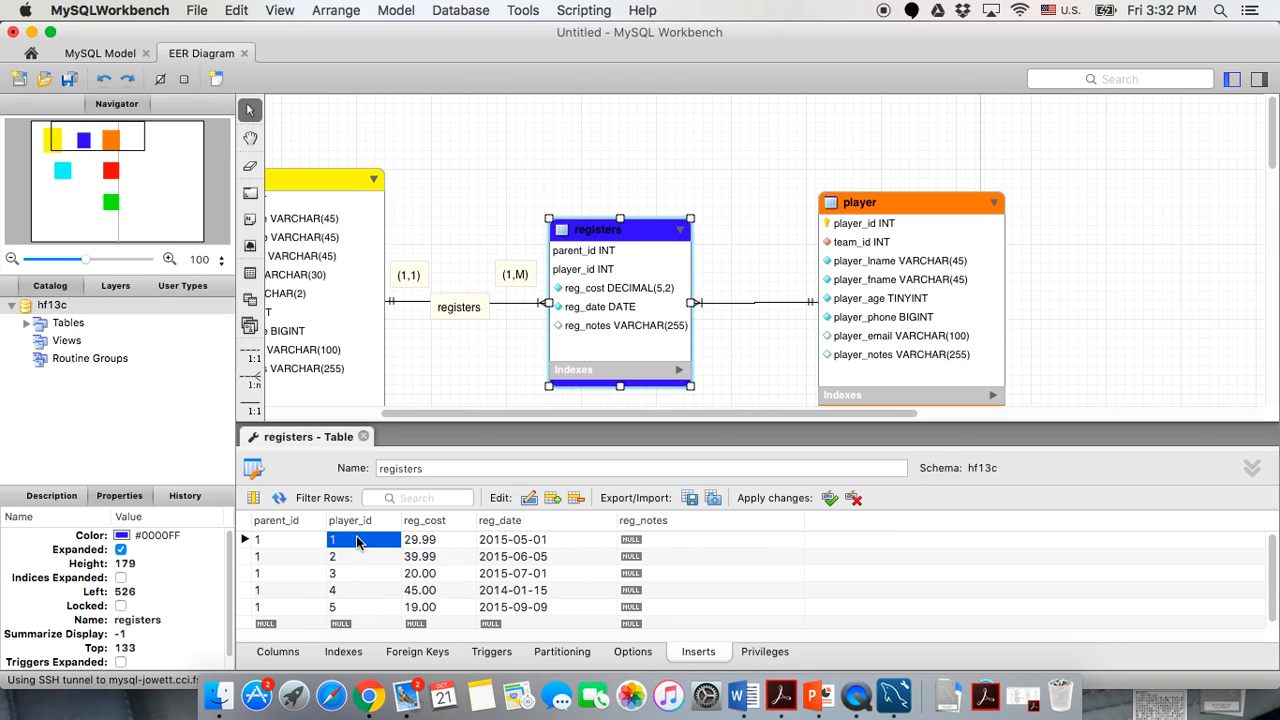
pyautogui.write('5')
pyautogui.press('Return')
pyautogui.write('5')
pyautogui.press('Return')
pyautogui.write('5')
pyautogui.press('Return')
pyautogui.write('5')
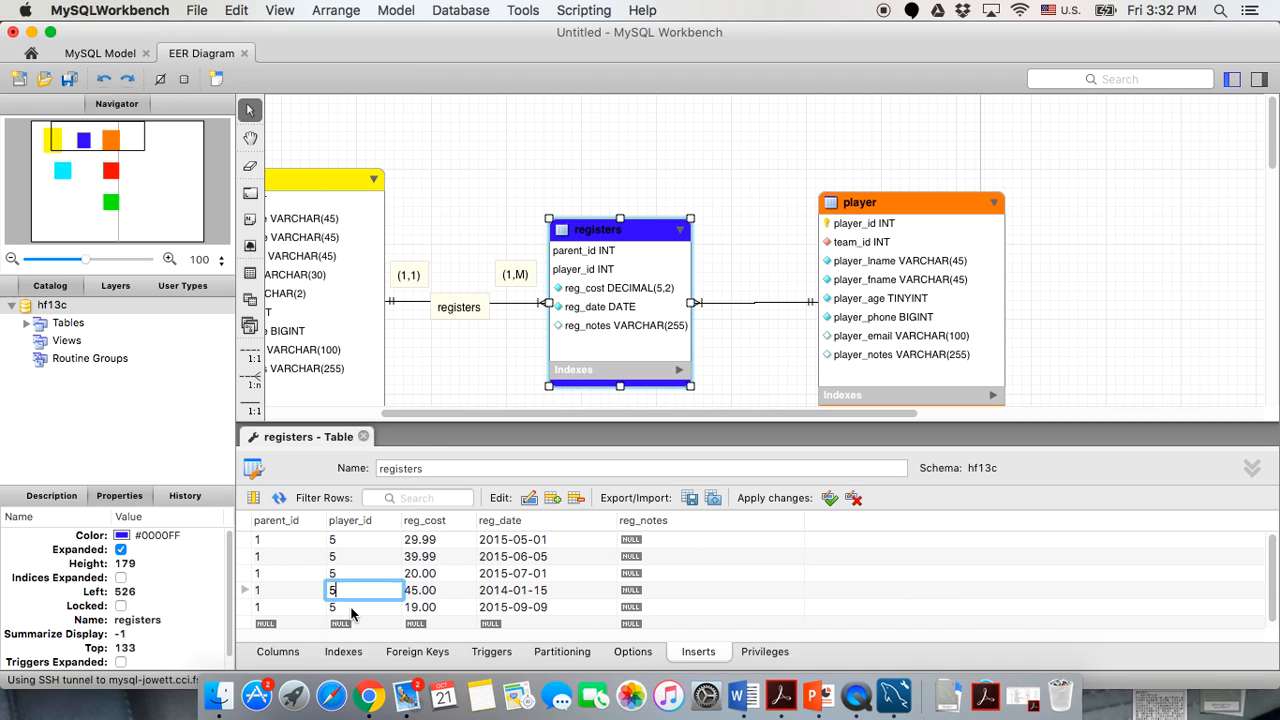
pyautogui.press('Return')
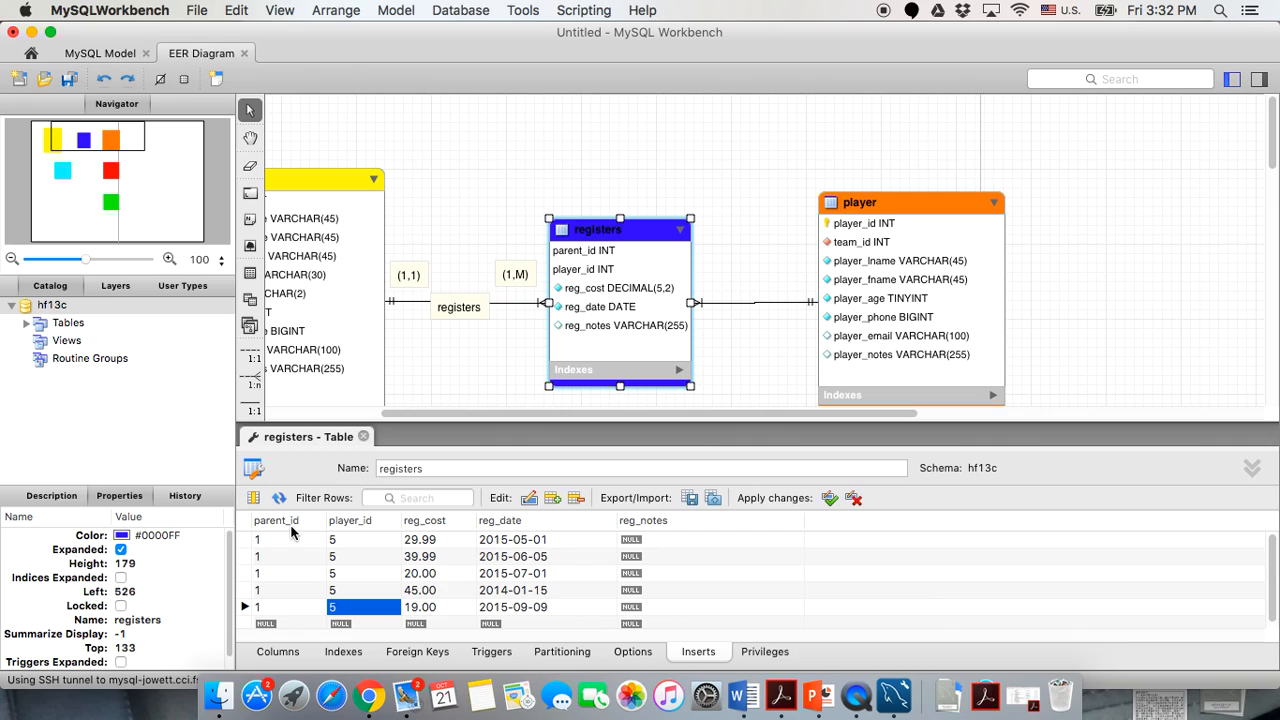
pyautogui.click(353, 533)
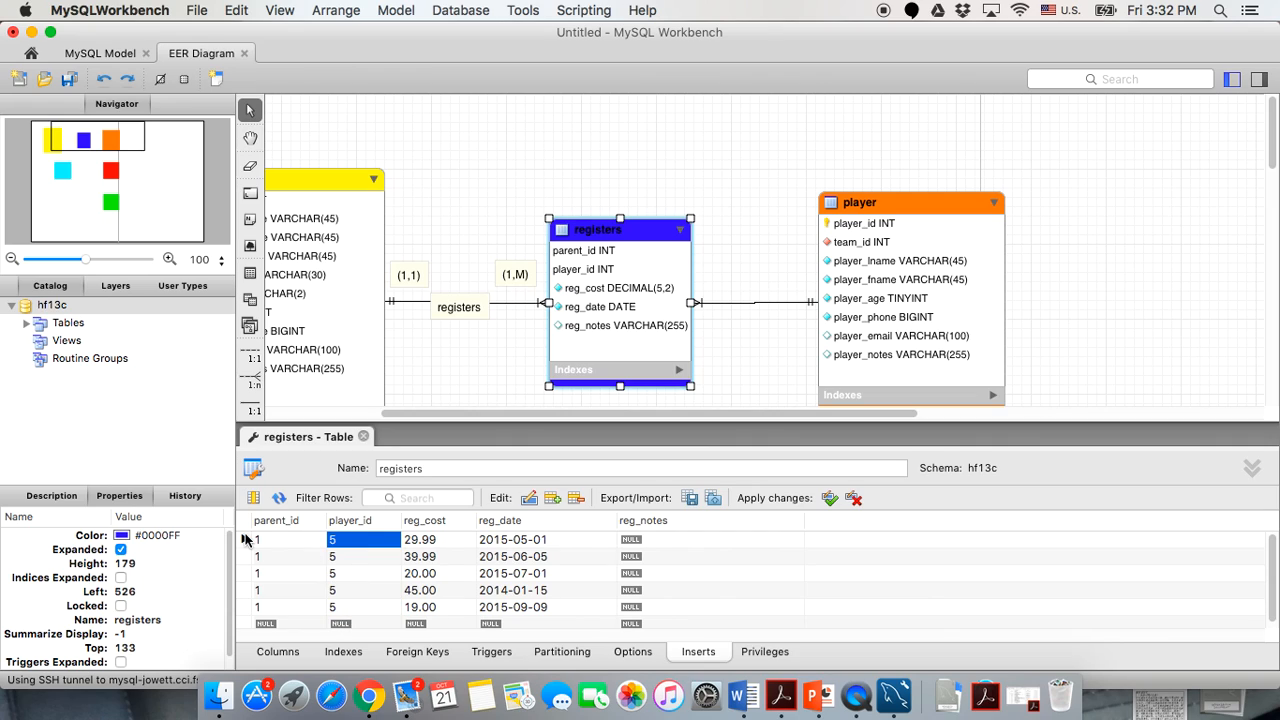
pyautogui.click(257, 539)
pyautogui.click(347, 540)
pyautogui.click(283, 540)
pyautogui.click(340, 541)
pyautogui.click(245, 560)
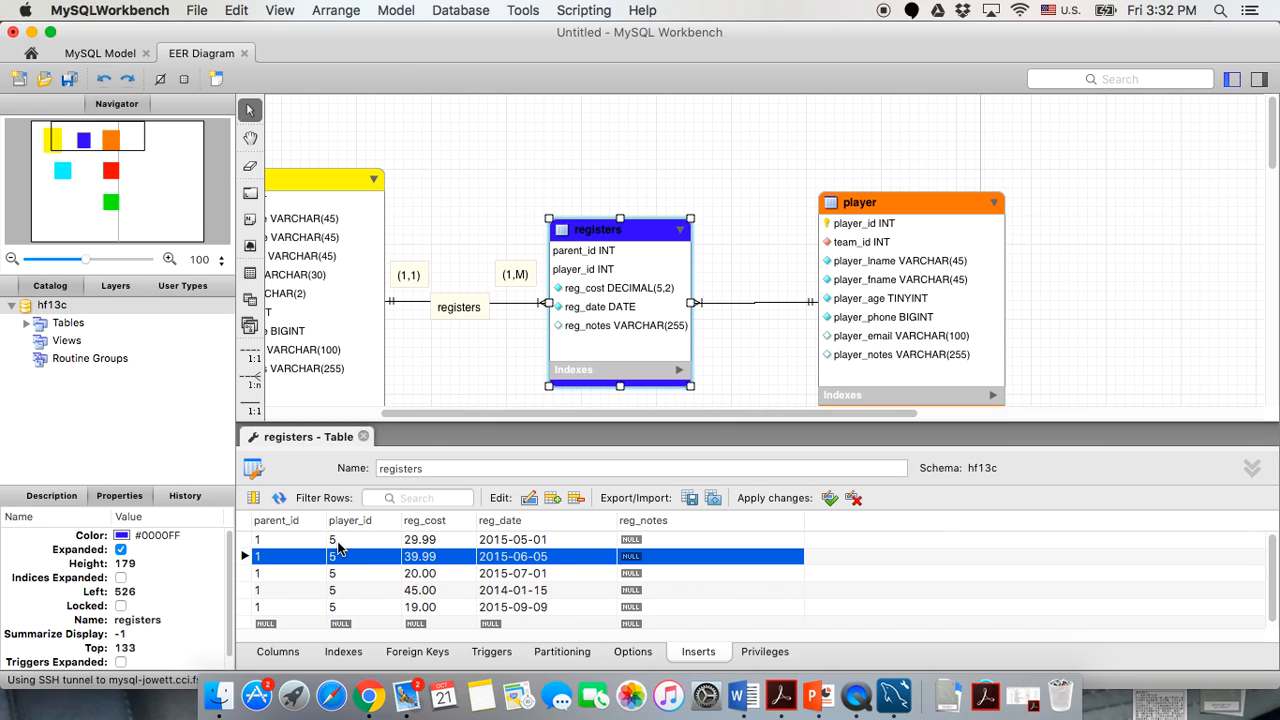
# Renumber the registers rows' parent_id values to 1, 2, 3, 4 and 6.
pyautogui.doubleClick(336, 540)
pyautogui.click(284, 536)
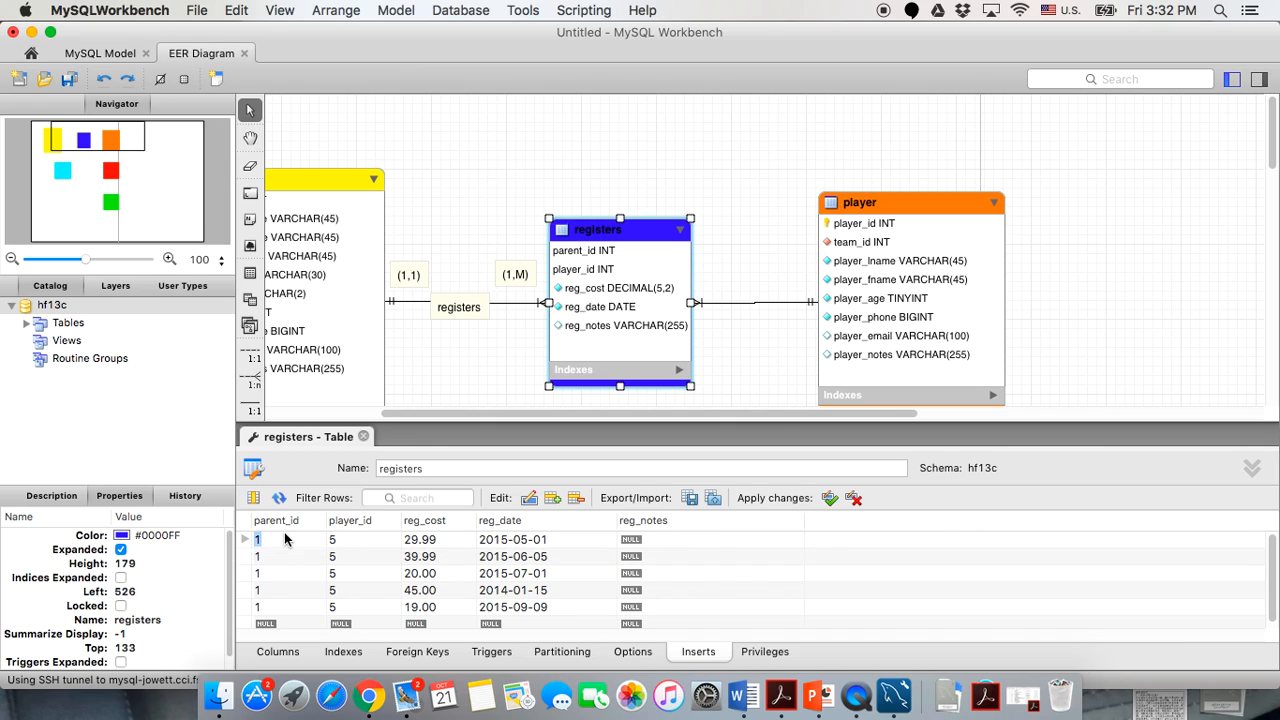
pyautogui.doubleClick(285, 556)
pyautogui.write('2')
pyautogui.doubleClick(280, 573)
pyautogui.write('3')
pyautogui.click(275, 590)
pyautogui.doubleClick(275, 590)
pyautogui.write('4')
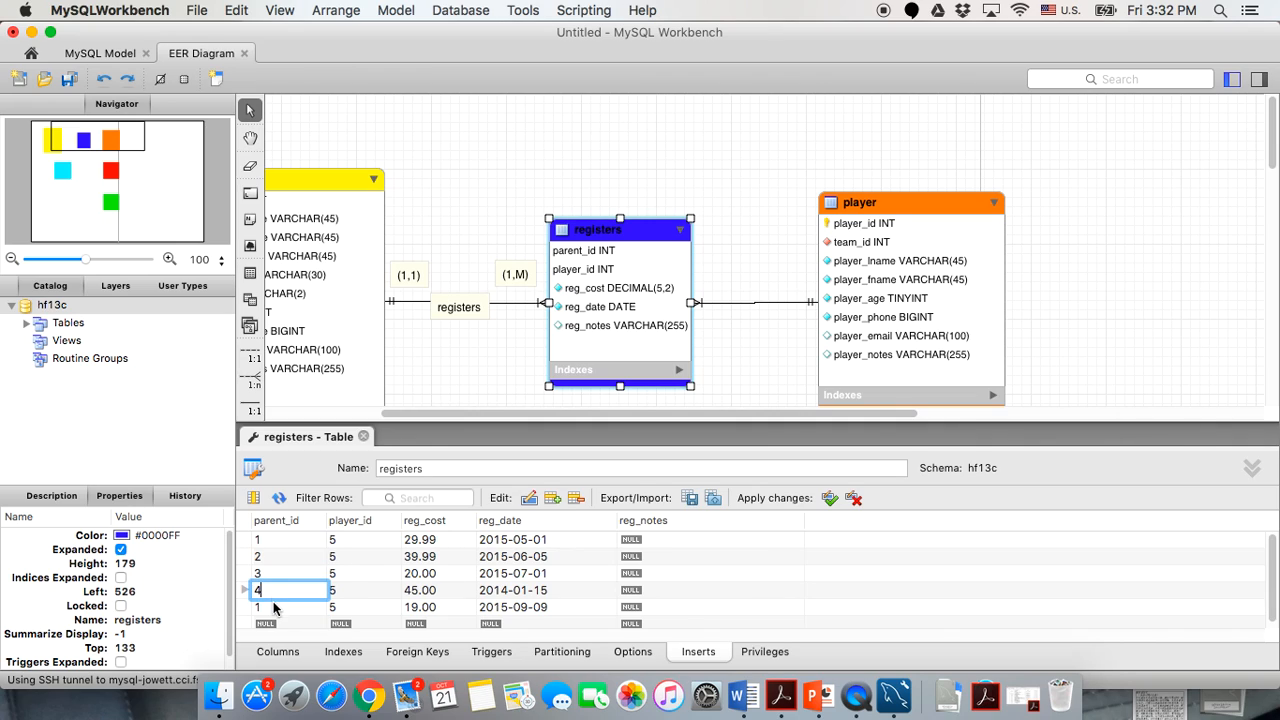
pyautogui.doubleClick(277, 607)
pyautogui.write('6')
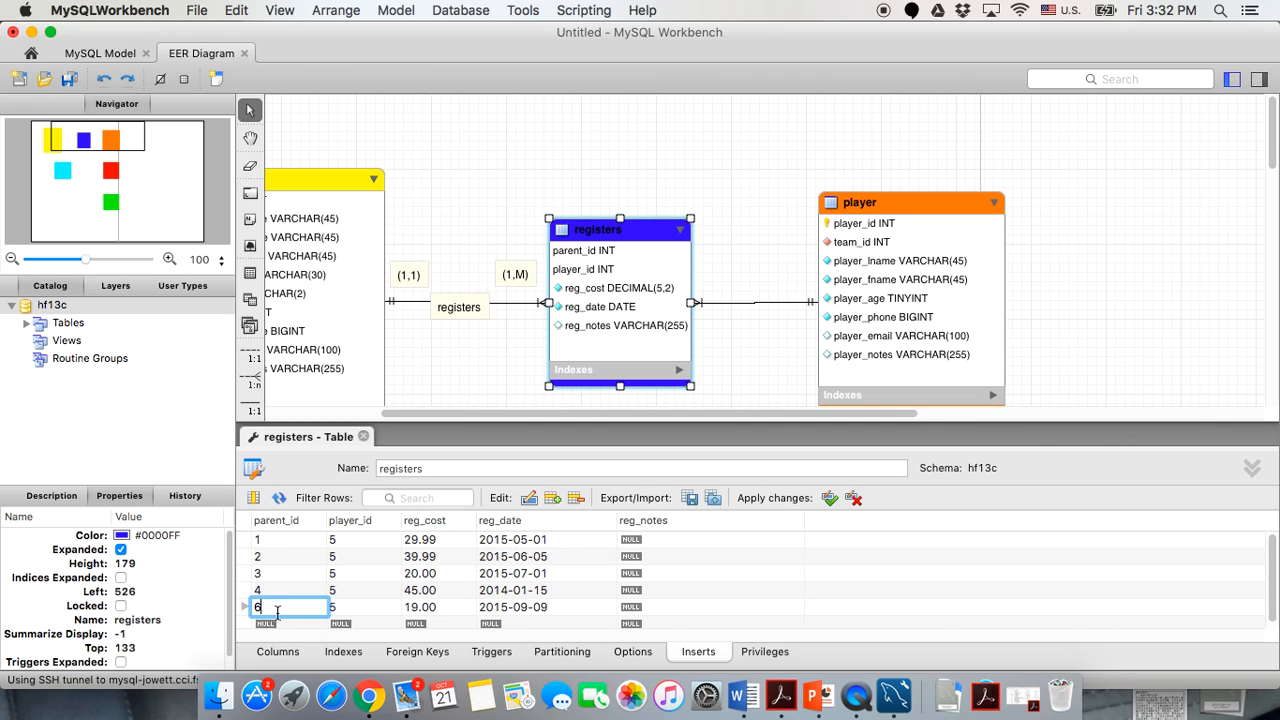
pyautogui.press('Return')
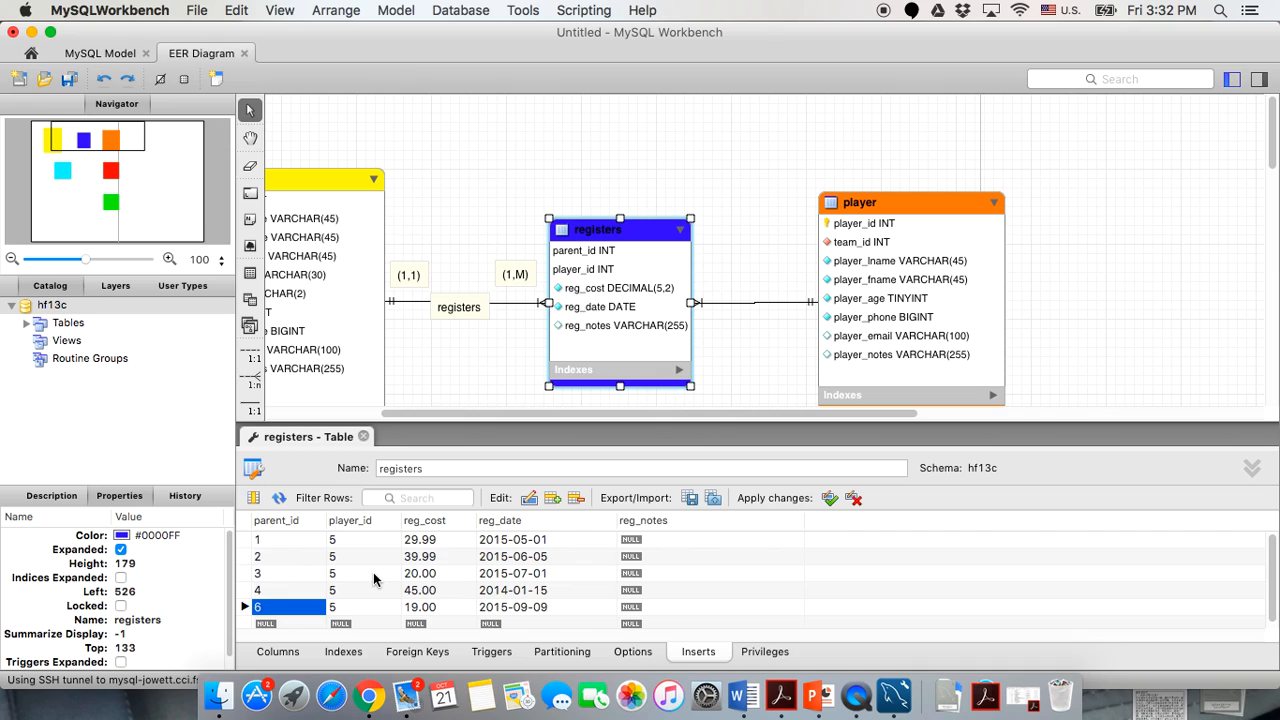
# Renumber the registers rows' player_id values to 1, 2, 3, 4 and 7, and apply the edits.
pyautogui.doubleClick(355, 539)
pyautogui.write('1')
pyautogui.doubleClick(355, 556)
pyautogui.write('2')
pyautogui.doubleClick(347, 573)
pyautogui.write('3')
pyautogui.click(348, 590)
pyautogui.doubleClick(348, 590)
pyautogui.write('4')
pyautogui.click(349, 607)
pyautogui.doubleClick(349, 607)
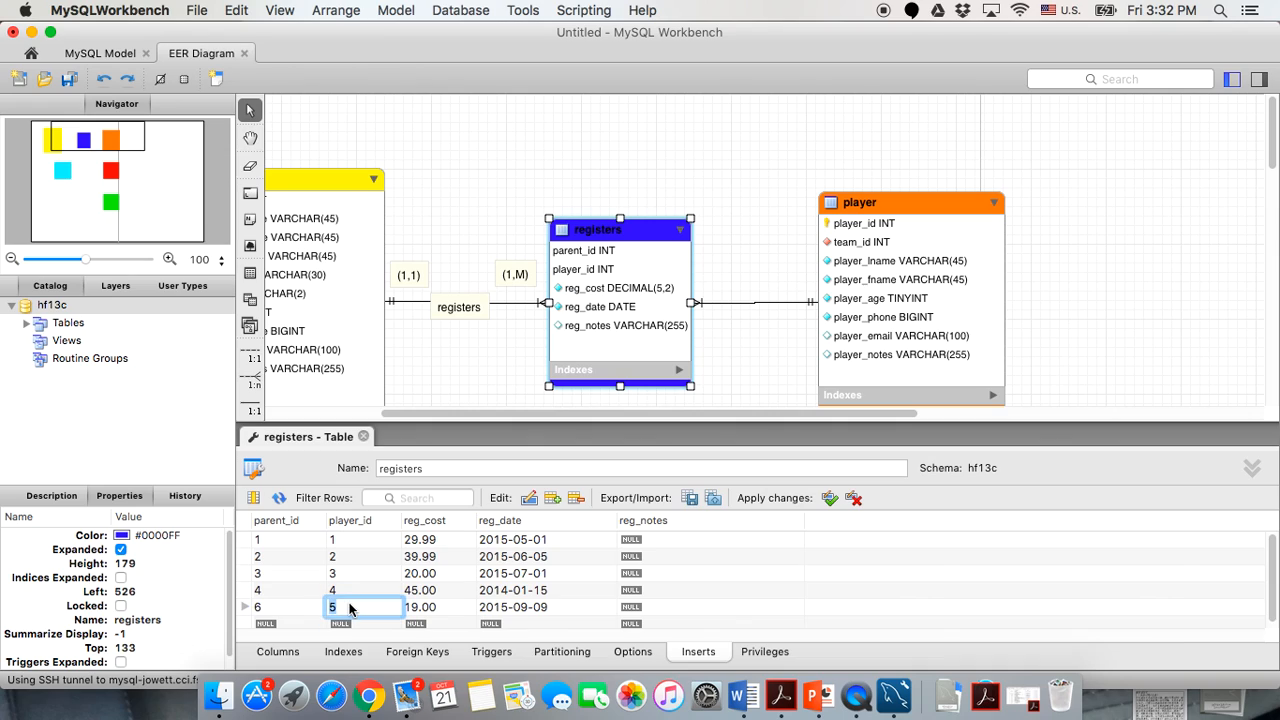
pyautogui.write('7')
pyautogui.click(464, 590)
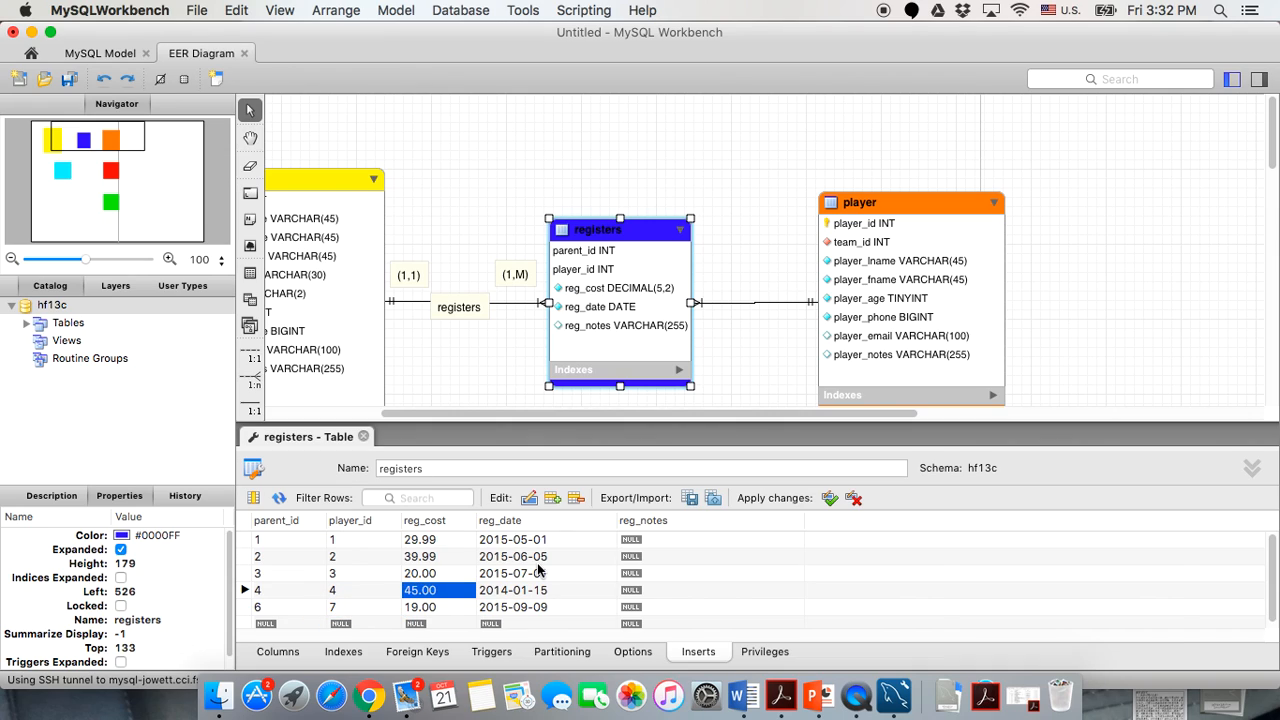
pyautogui.click(832, 506)
# Forward-engineer hf13c, which fails with error 1452 on parent_id 6, then dismiss the results.
pyautogui.click(465, 10)
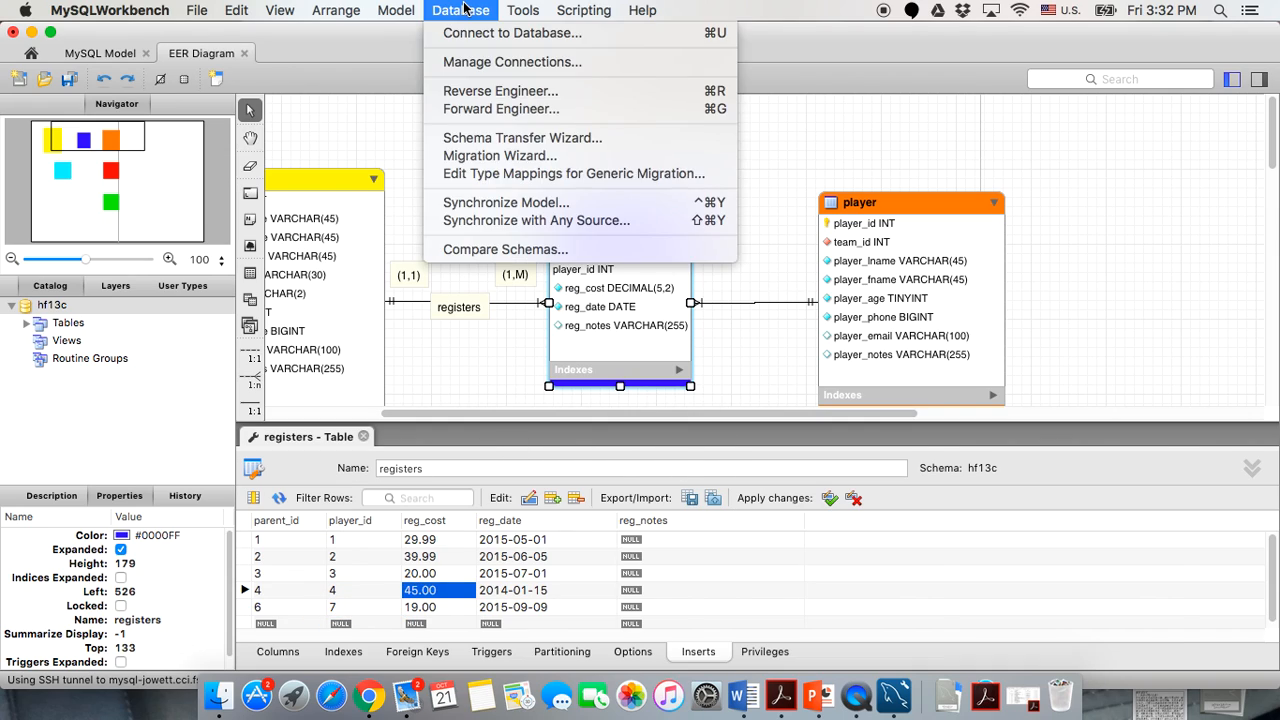
pyautogui.click(500, 108)
pyautogui.click(989, 612)
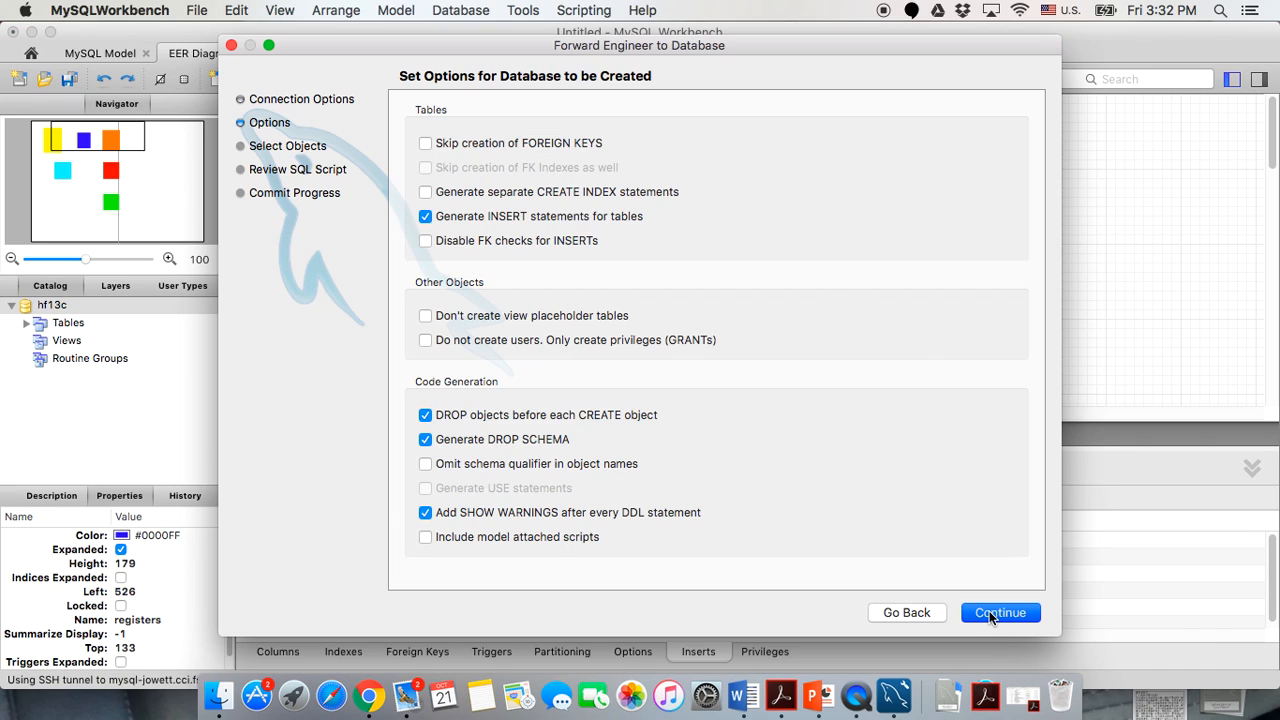
pyautogui.click(989, 612)
pyautogui.click(989, 614)
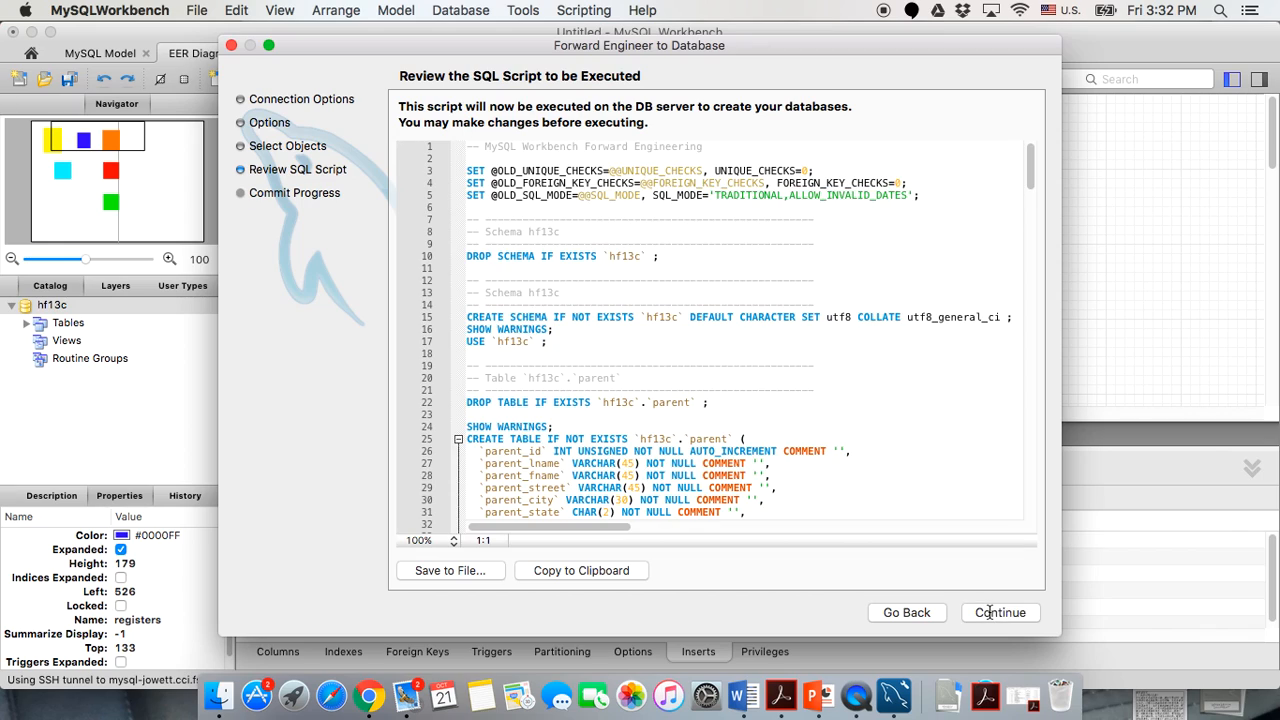
pyautogui.click(989, 614)
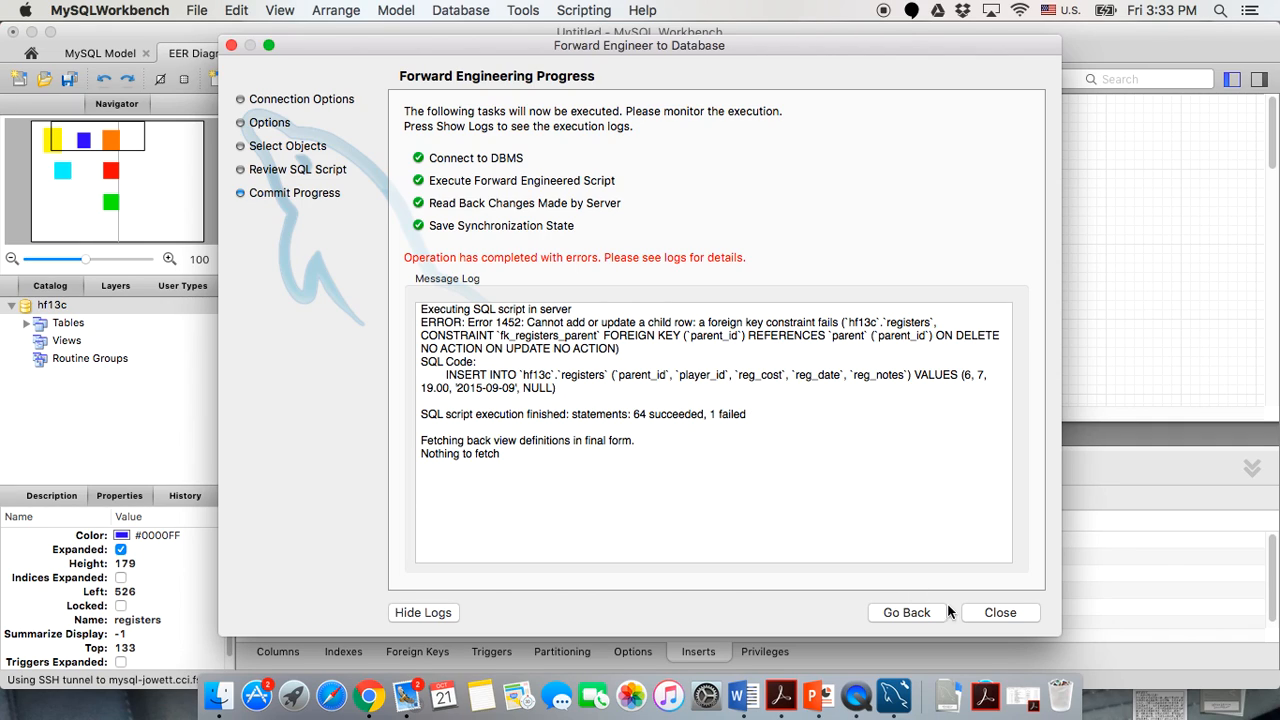
pyautogui.click(1000, 612)
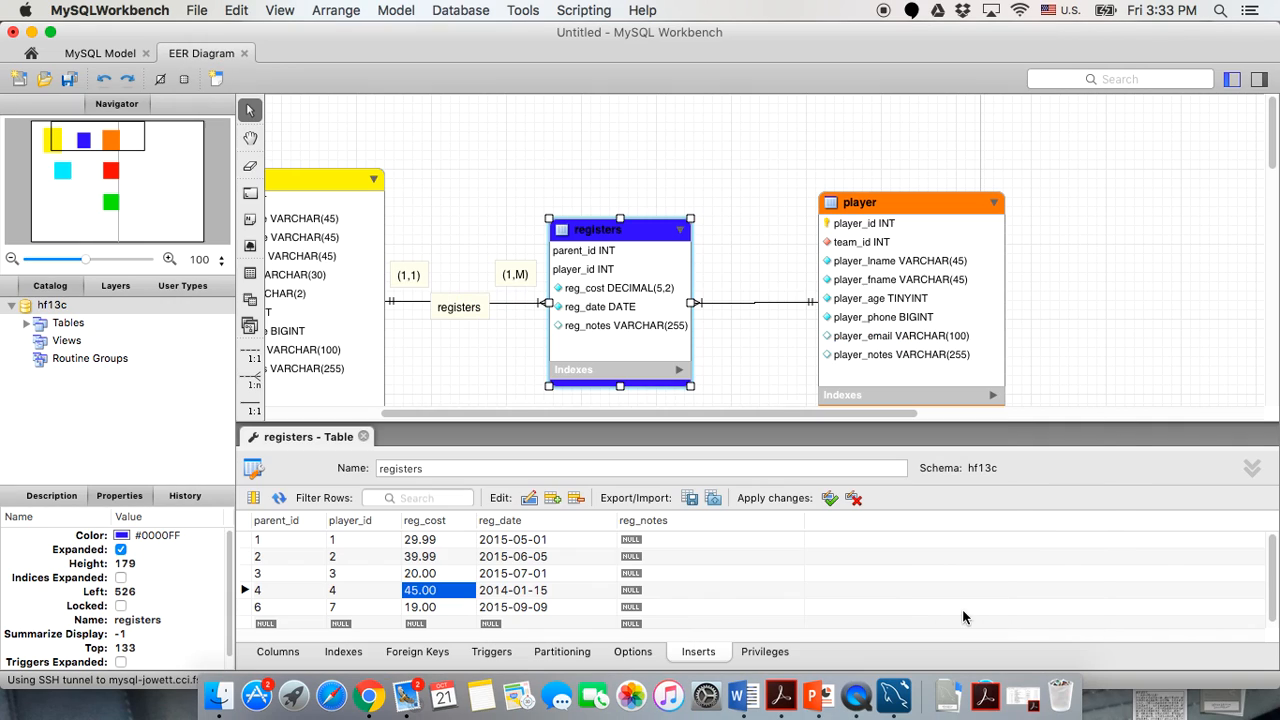
# Set the last registers row back to parent_id 5 and player_id 5.
pyautogui.doubleClick(262, 607)
pyautogui.write('5')
pyautogui.press('Tab')
pyautogui.write('5')
pyautogui.press('Return')
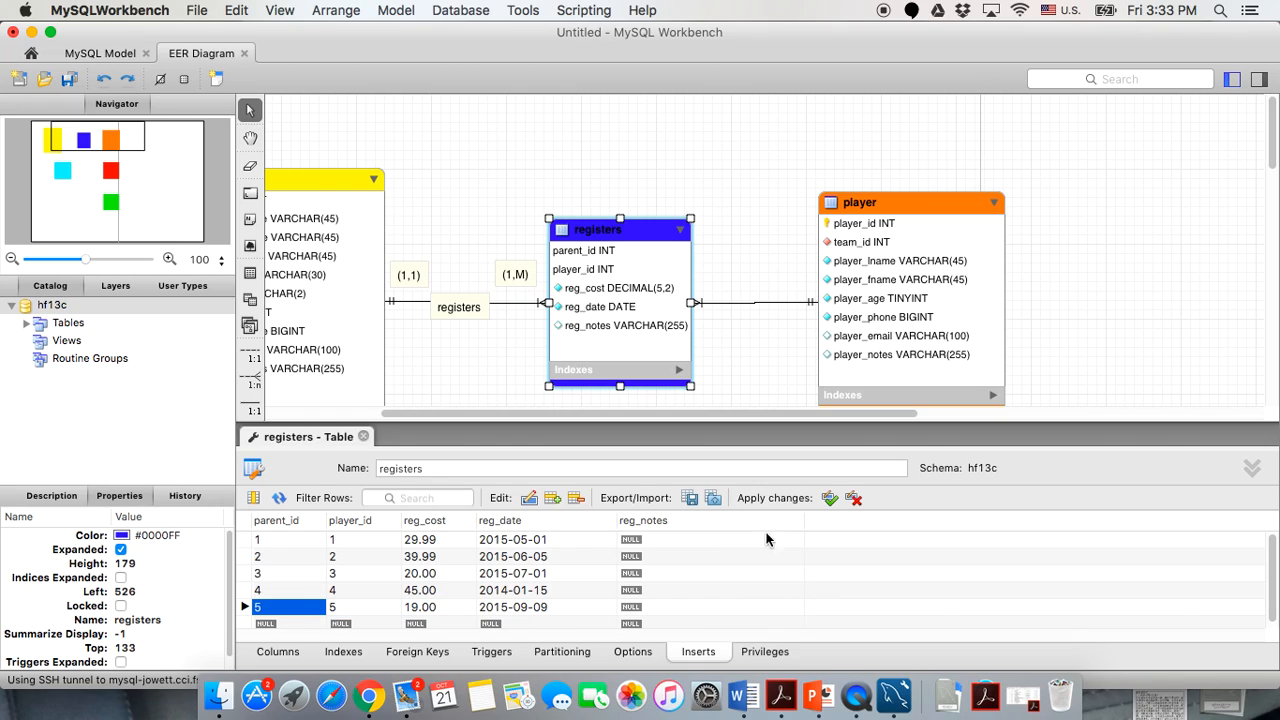
# Forward-engineer hf13c to the database again, this time finishing successfully.
pyautogui.click(482, 10)
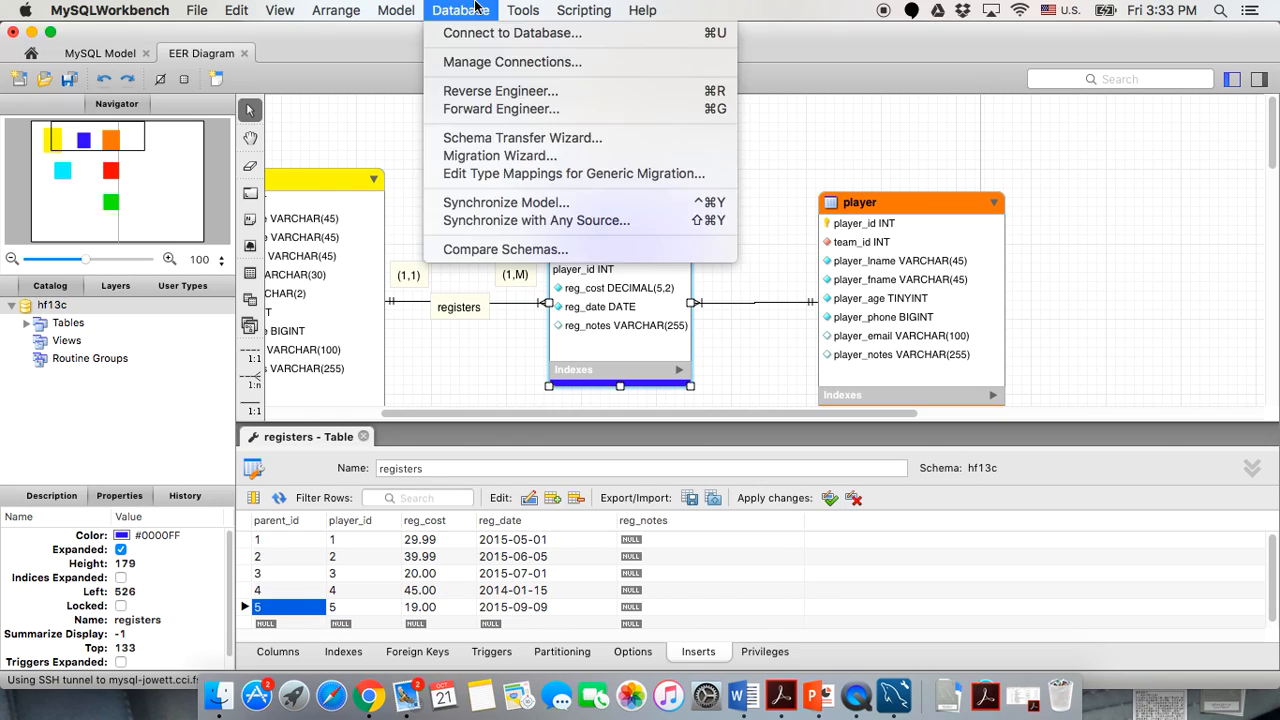
pyautogui.click(495, 109)
pyautogui.click(1000, 612)
pyautogui.click(1011, 612)
pyautogui.click(1000, 612)
pyautogui.click(1000, 612)
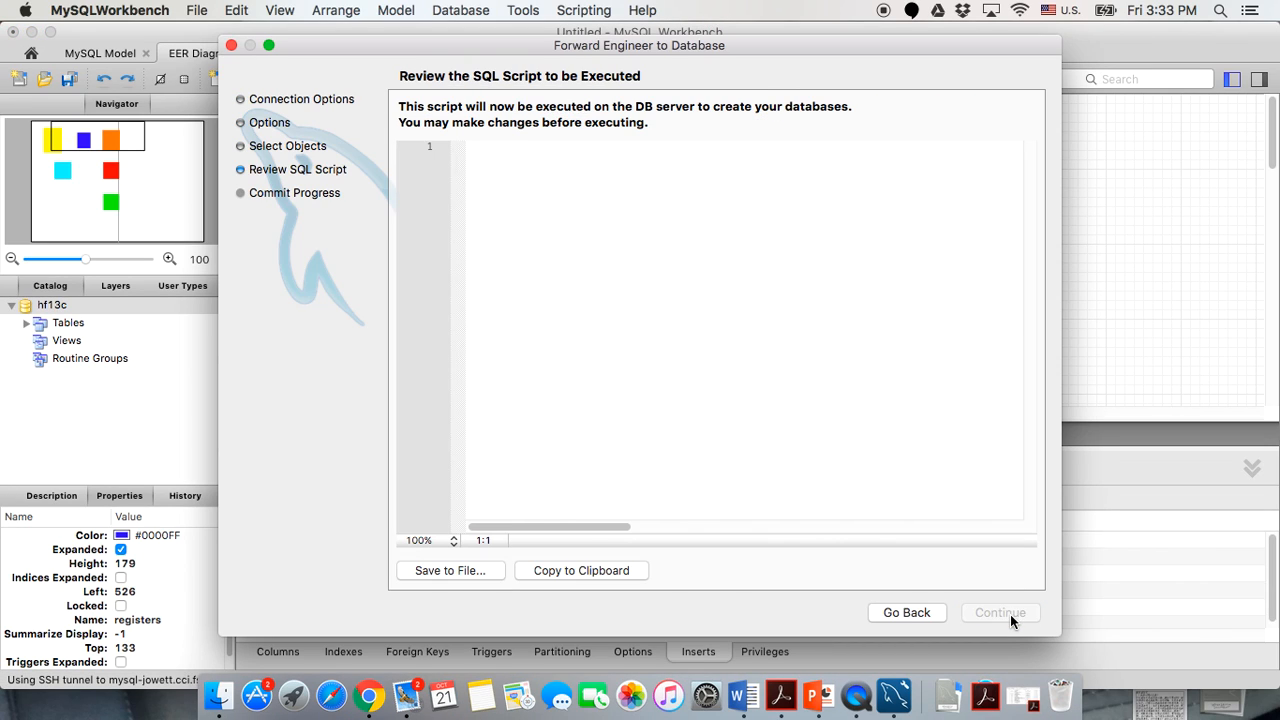
pyautogui.click(1000, 612)
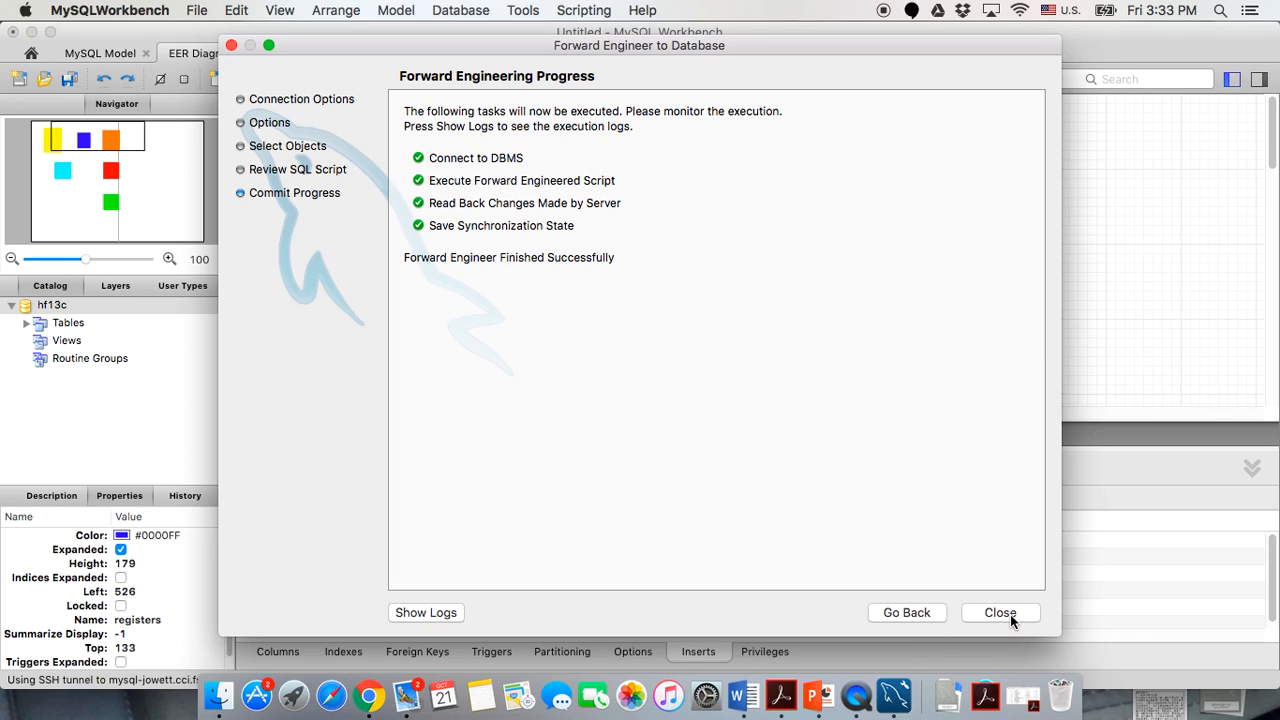
pyautogui.click(1010, 614)
pyautogui.hscroll(-5, 371, 261)
# Close the registers table editor, leaving the diagram with the coach, team and color tables visible.
pyautogui.scroll(-3, 371, 261)
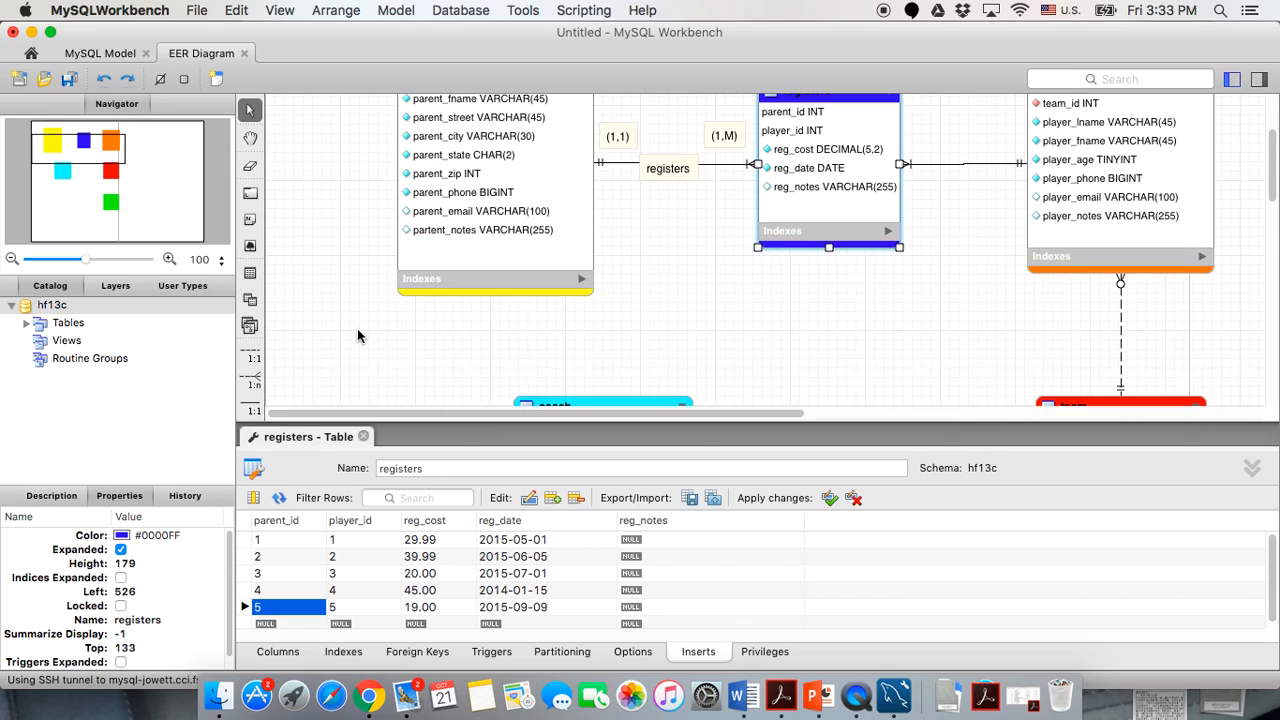
pyautogui.scroll(5, 437, 337)
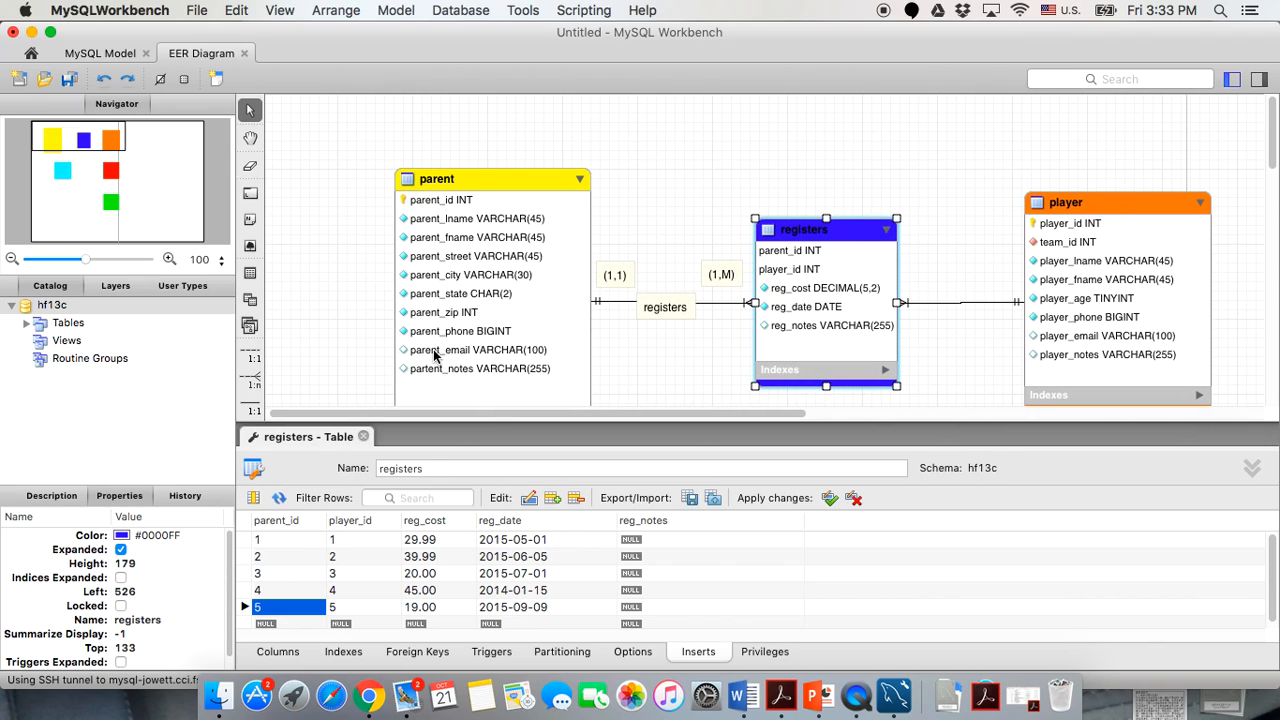
pyautogui.scroll(-3, 434, 355)
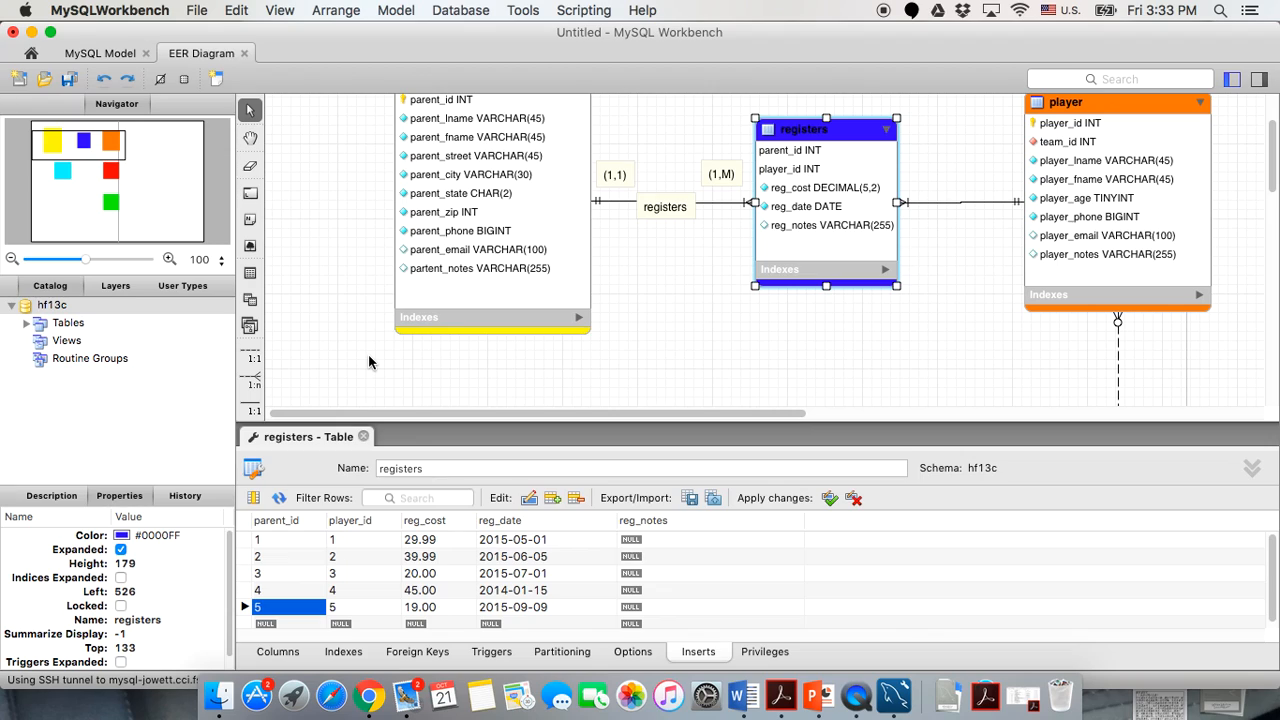
pyautogui.scroll(-1, 369, 362)
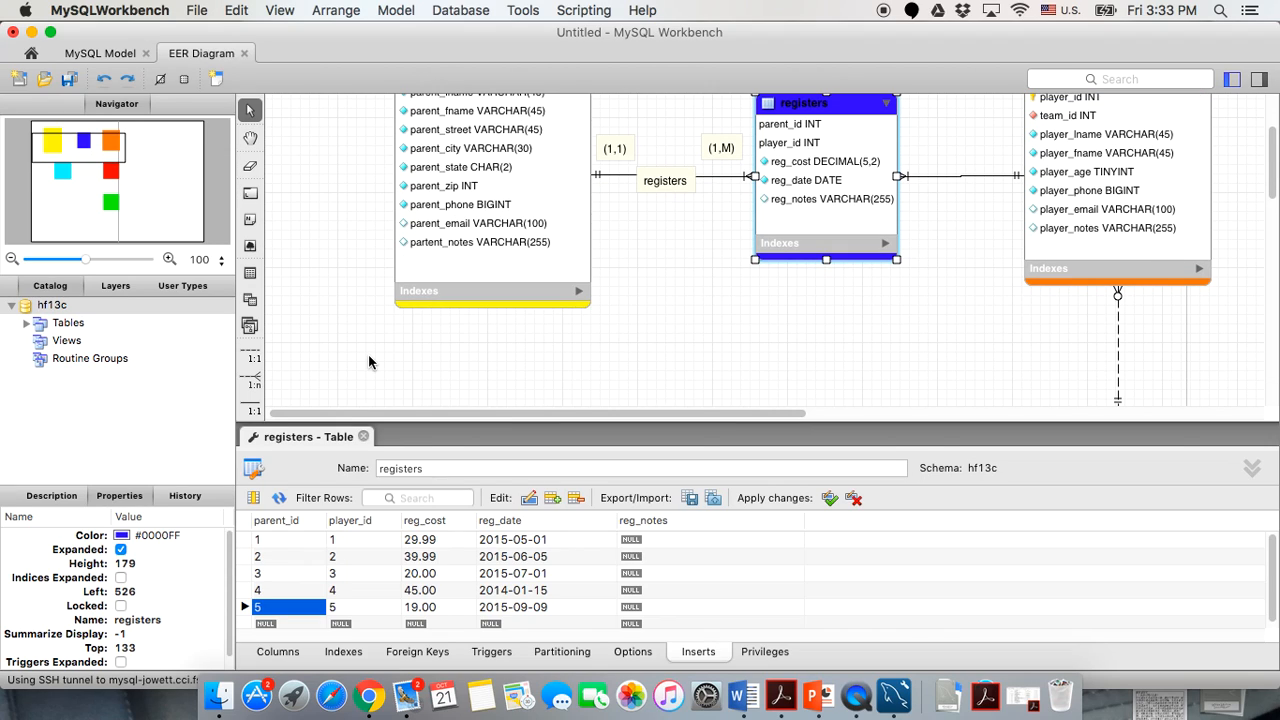
pyautogui.scroll(-2, 369, 362)
pyautogui.scroll(-2, 369, 362)
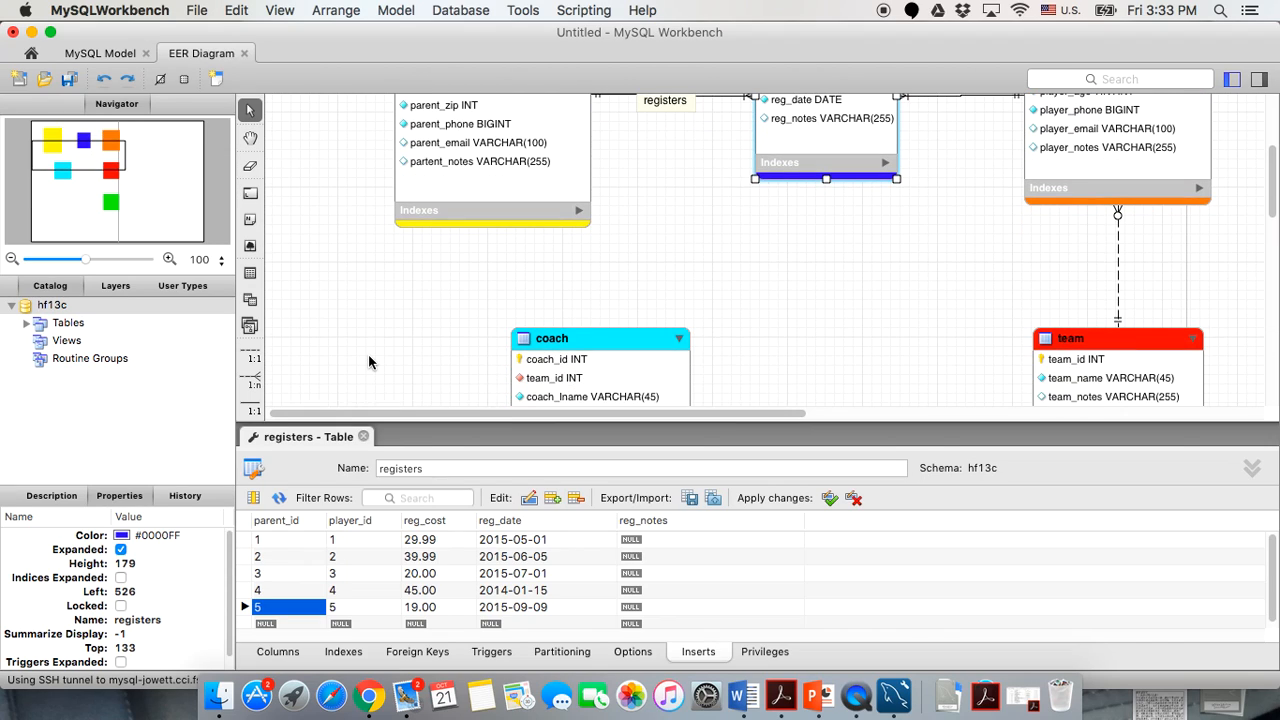
pyautogui.scroll(-2, 369, 362)
pyautogui.click(363, 437)
pyautogui.hscroll(4, 437, 340)
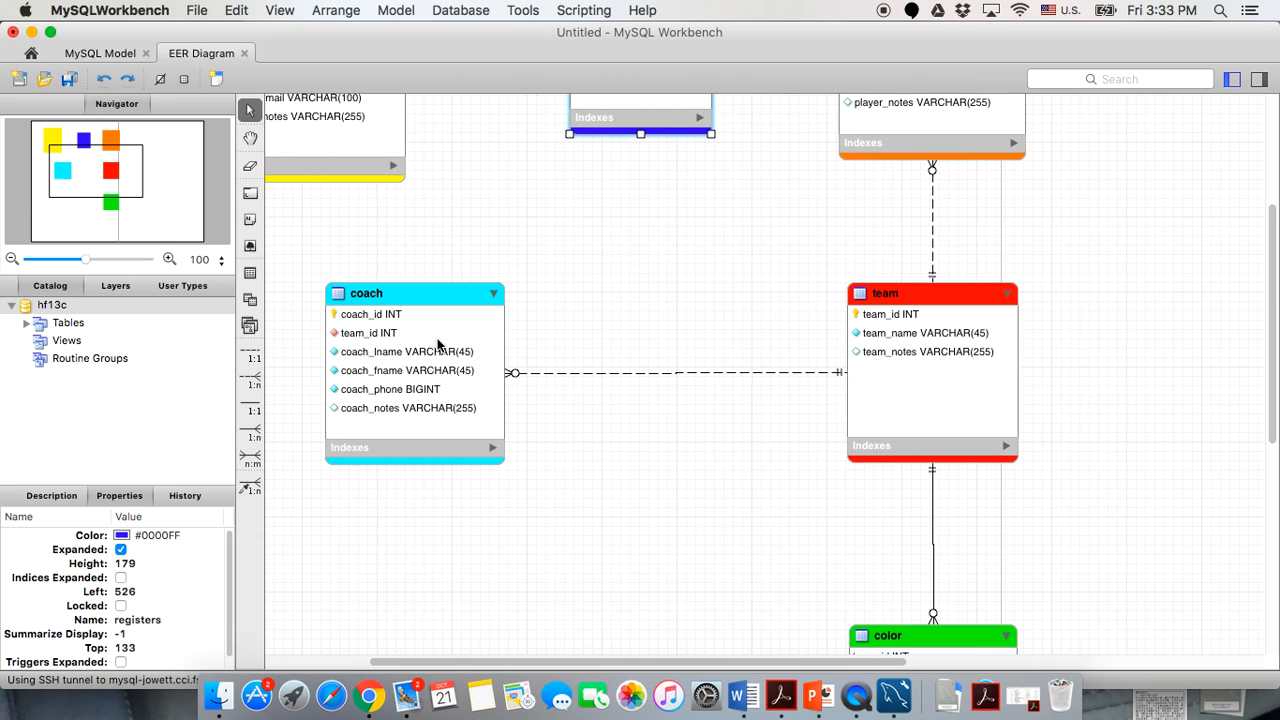
pyautogui.hscroll(1, 437, 340)
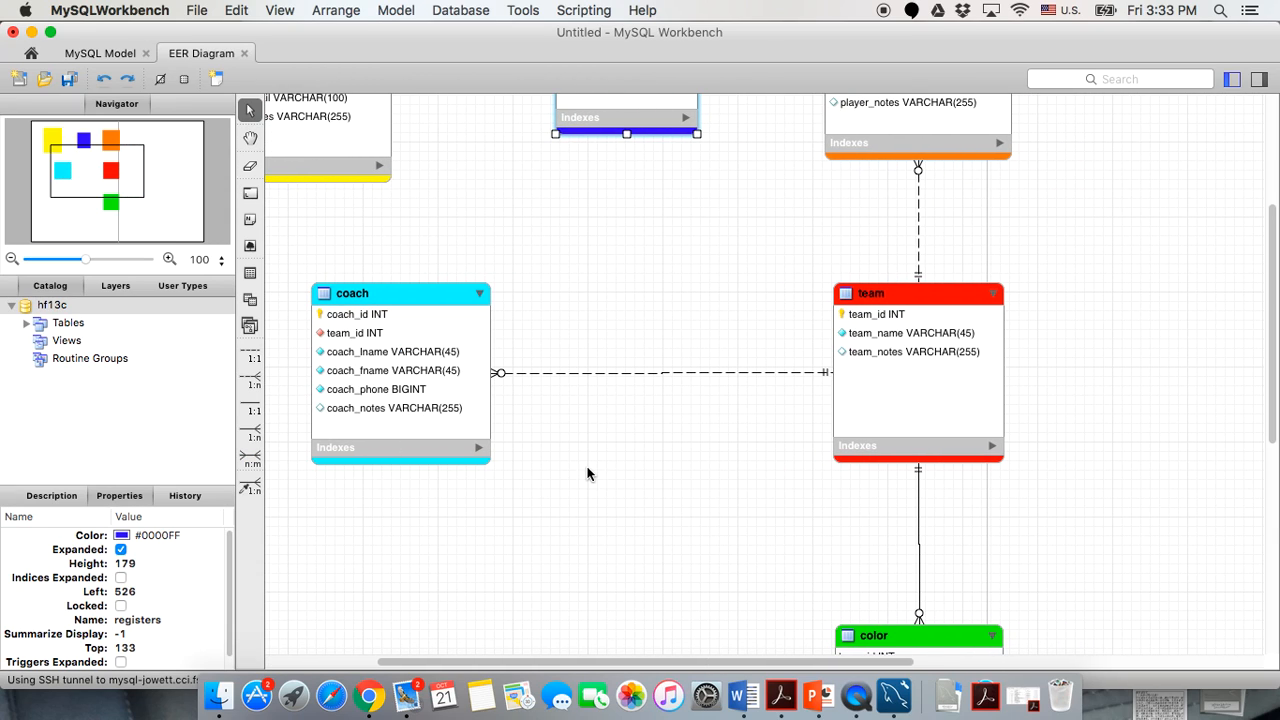
pyautogui.hscroll(-5, 588, 474)
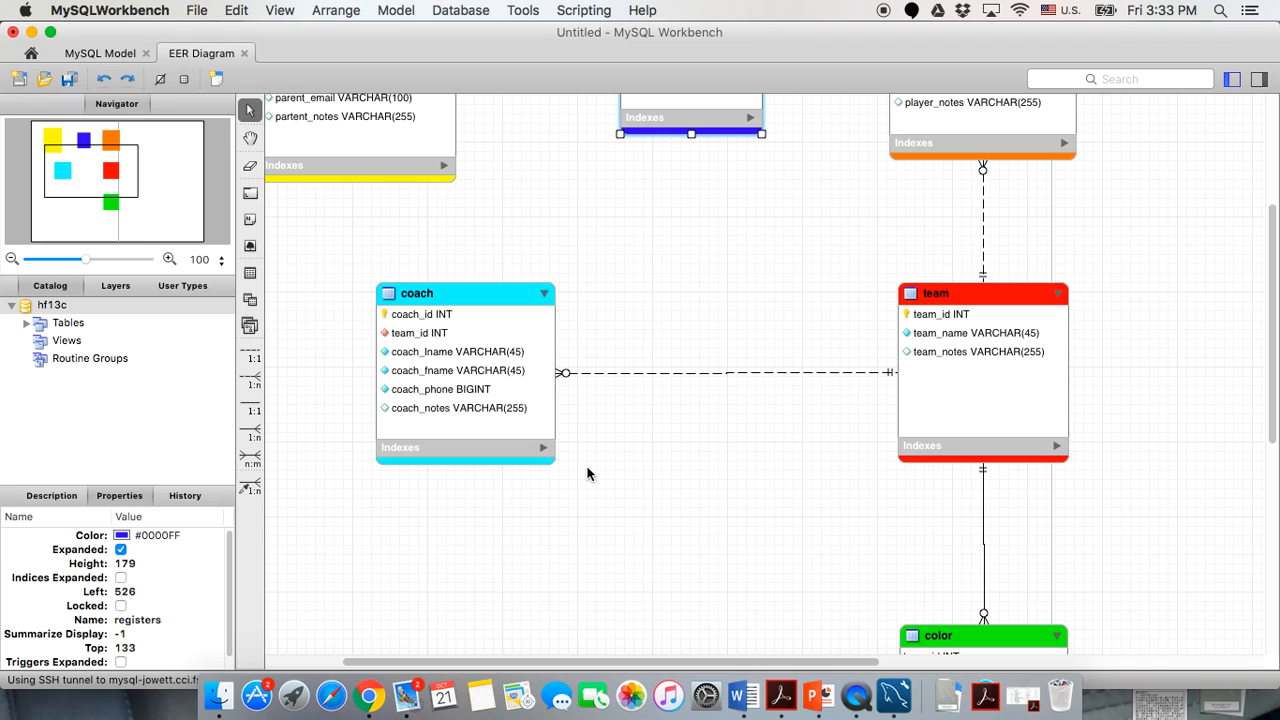